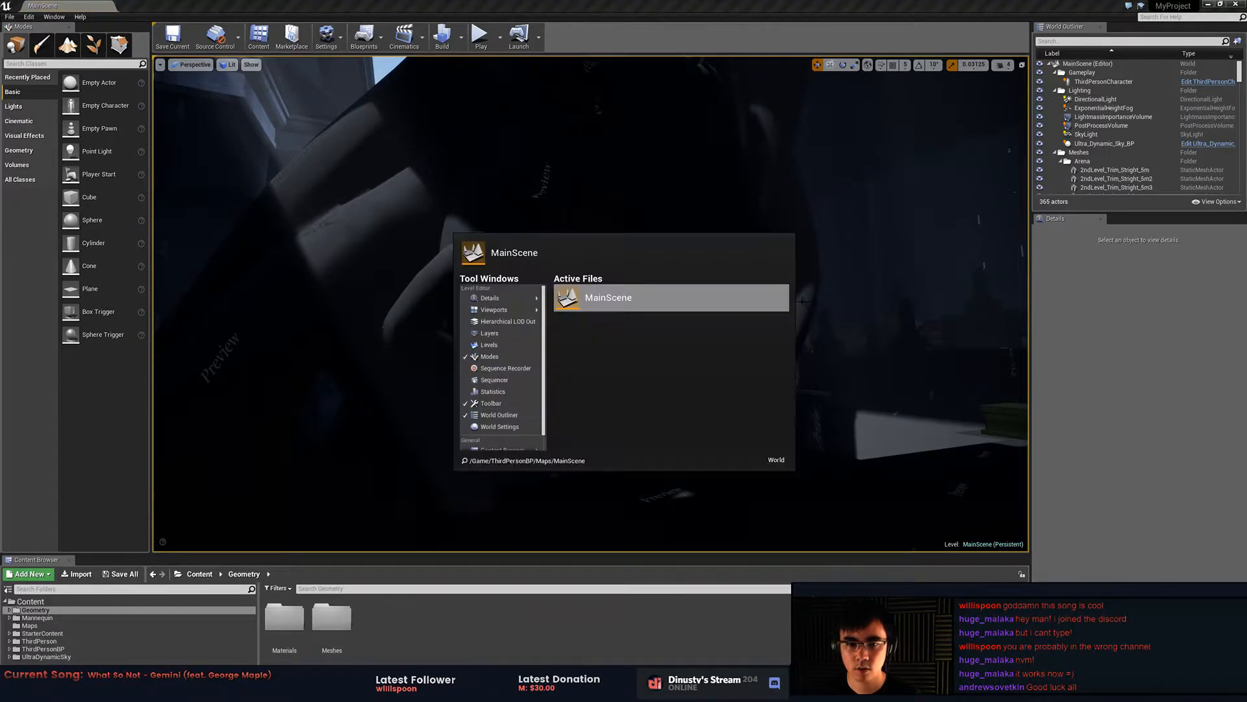
- Examine the lighting, statue and platforms of the MainScene hall in an enlarged viewport
{"action": "left_click", "coordinate": [632, 303]}
{"action": "right_click_drag", "start_coordinate": [632, 303], "coordinate": [663, 286]}
{"action": "right_click_drag", "start_coordinate": [972, 138], "coordinate": [893, 140]}
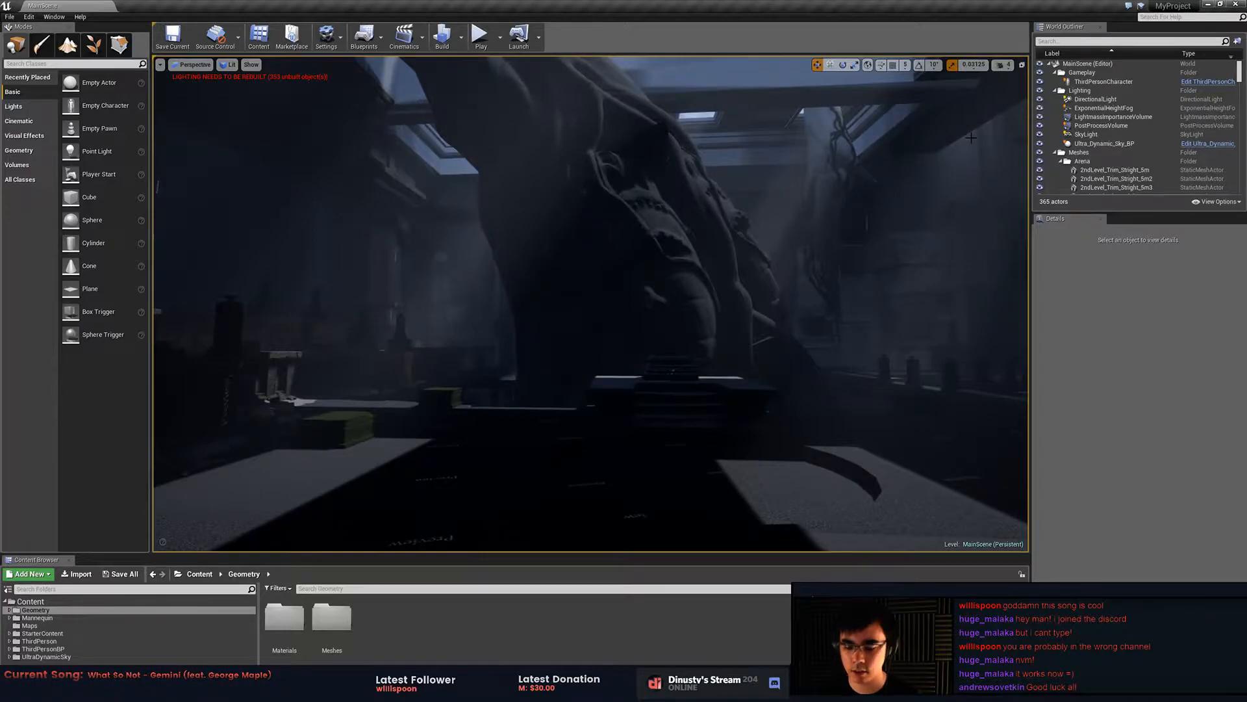
{"action": "key", "text": "F11"}
{"action": "right_click_drag", "start_coordinate": [971, 138], "coordinate": [794, 195]}
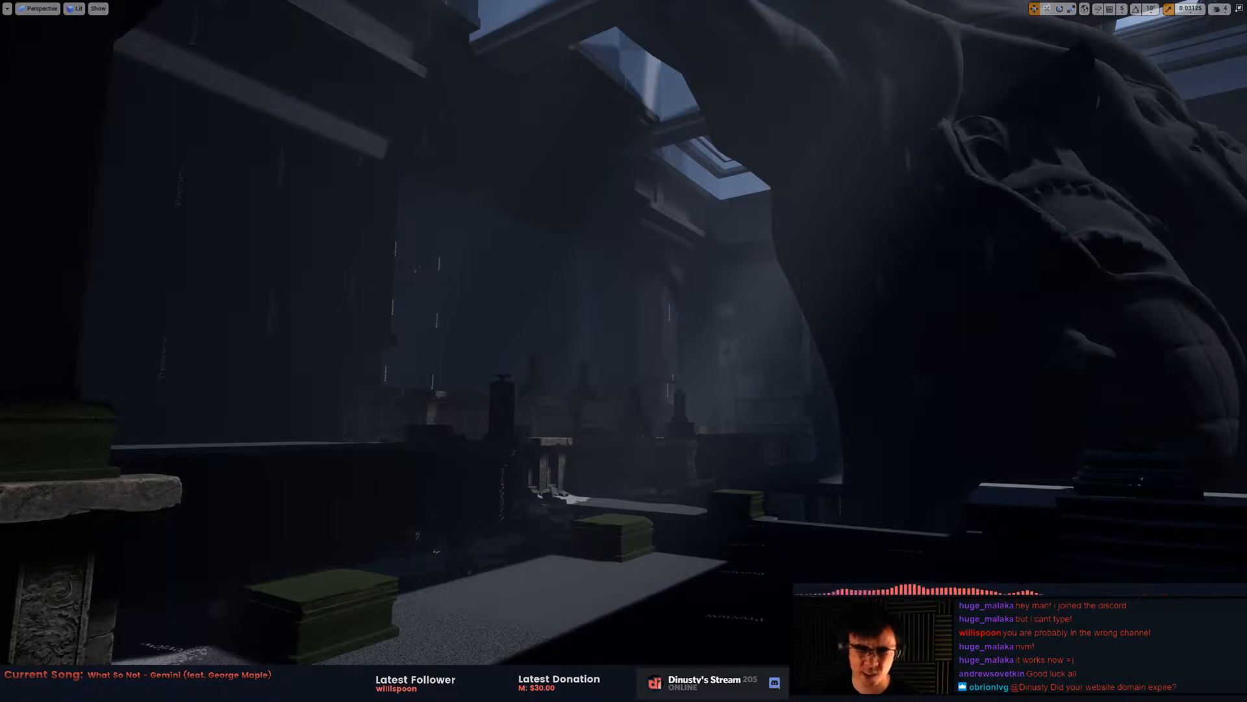
{"action": "right_click_drag", "start_coordinate": [885, 249], "coordinate": [898, 306]}
{"action": "right_click_drag", "start_coordinate": [660, 173], "coordinate": [756, 178]}
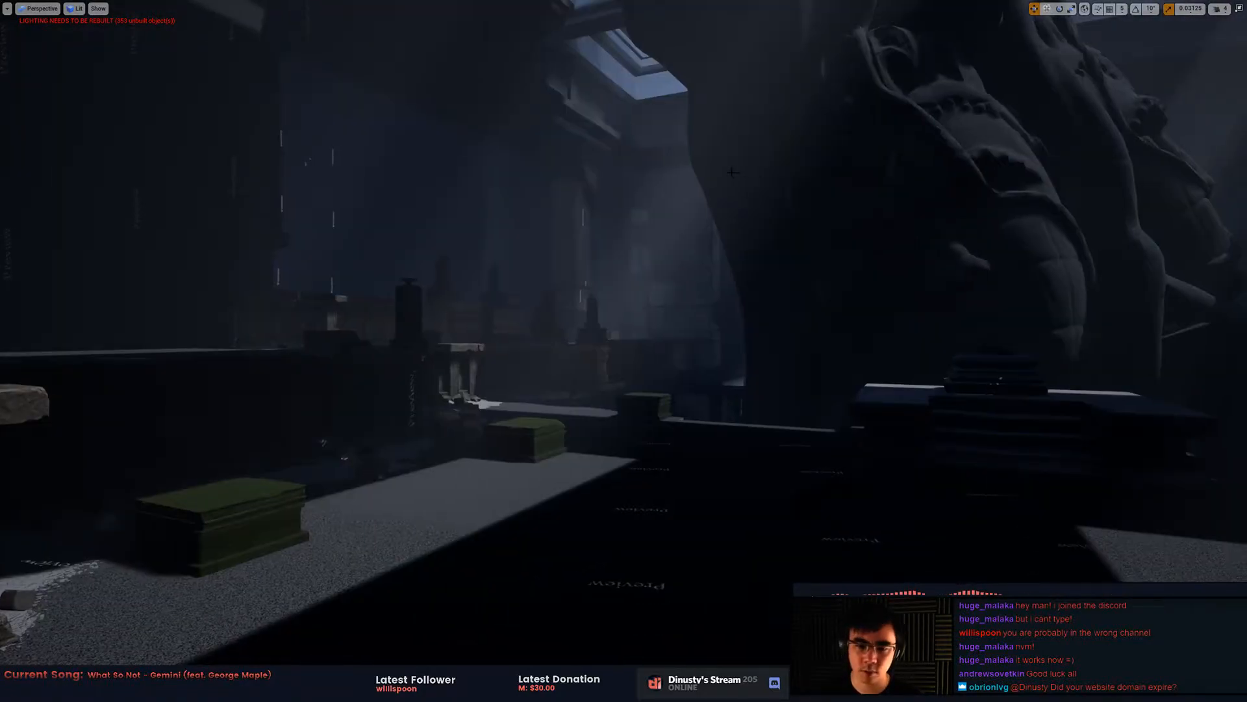
{"action": "key", "text": "F11"}
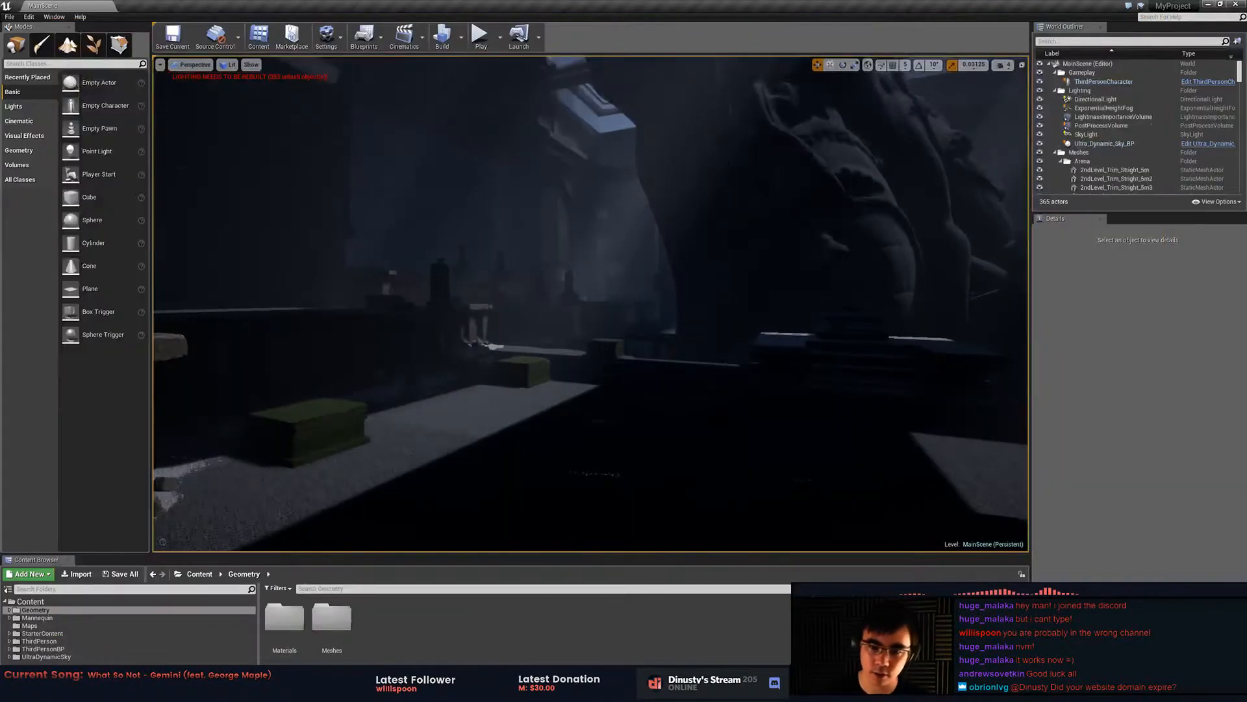
- Open the gym level from the ThirdPersonBP Maps folder
{"action": "left_click", "coordinate": [231, 65]}
{"action": "left_click", "coordinate": [232, 66]}
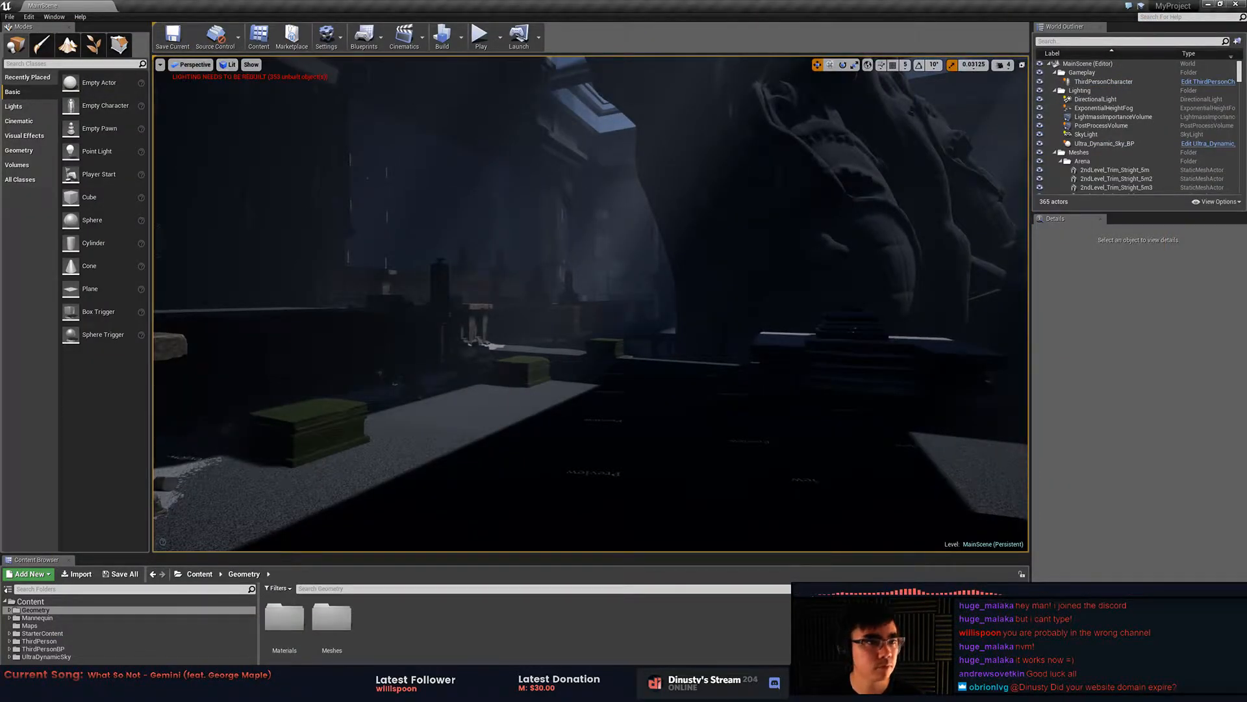
{"action": "left_click", "coordinate": [10, 18]}
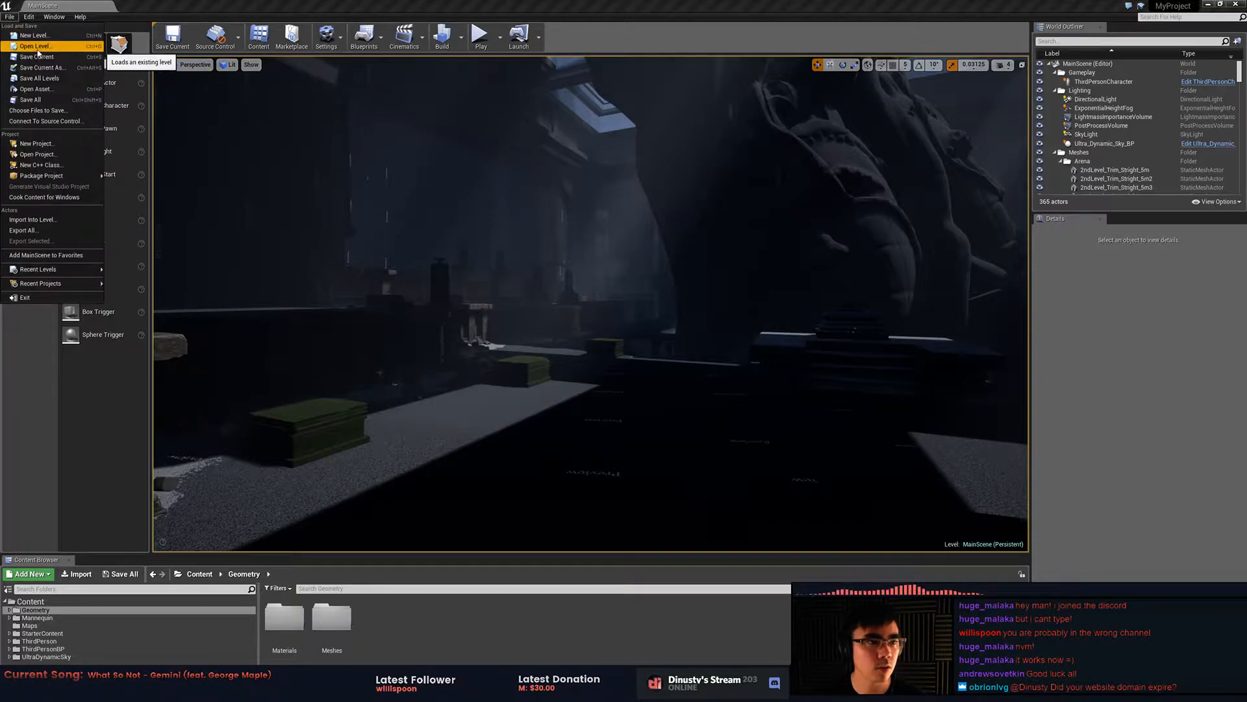
{"action": "left_click", "coordinate": [34, 46]}
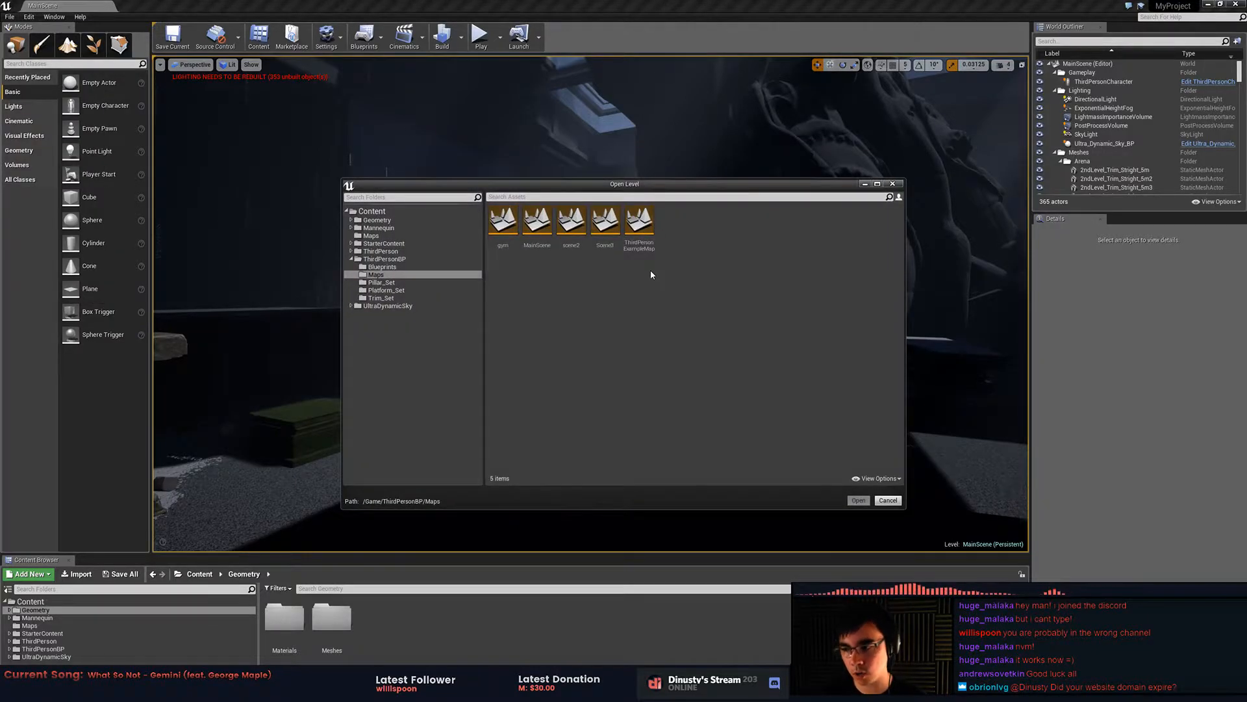
{"action": "left_click", "coordinate": [503, 222]}
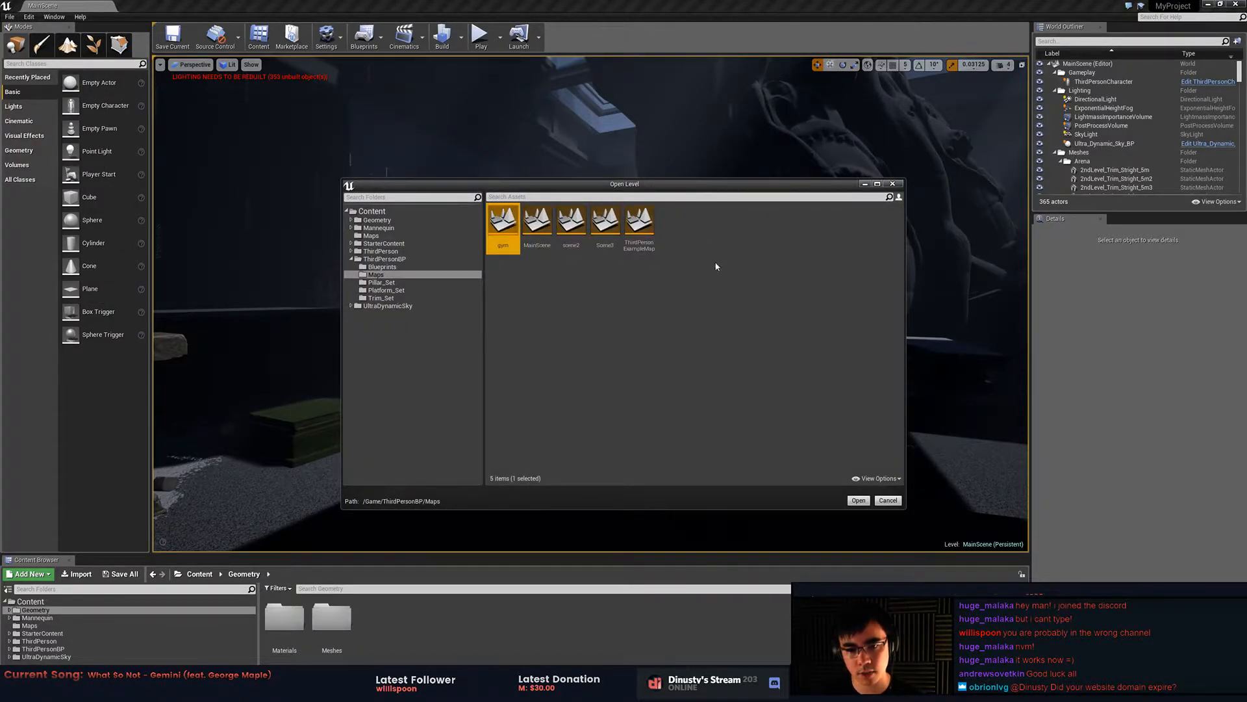
{"action": "double_click", "coordinate": [503, 222]}
- Try deleting a mesh beside the mannequin in the ruined courtyard, and undo the deletion
{"action": "key", "text": "g"}
{"action": "right_click_drag", "start_coordinate": [552, 272], "coordinate": [558, 234]}
{"action": "key", "text": "w"}
{"action": "left_click", "coordinate": [728, 159]}
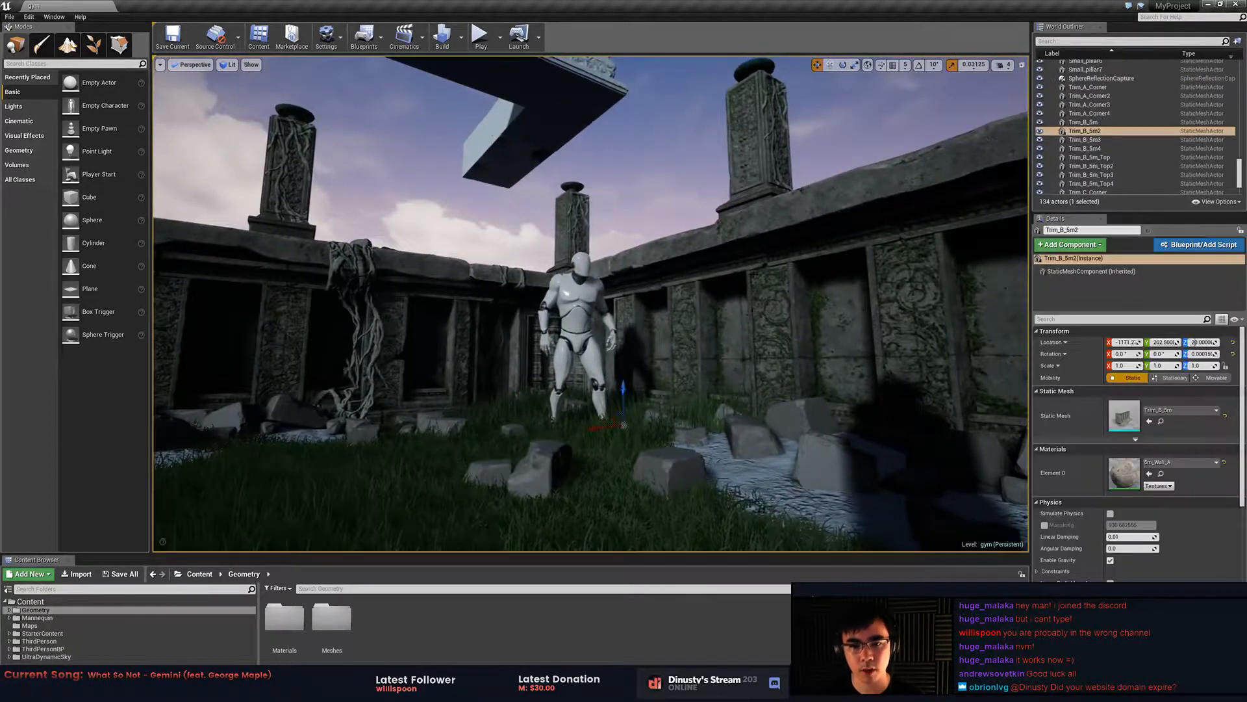
{"action": "left_click", "coordinate": [573, 224]}
{"action": "left_click", "coordinate": [698, 289]}
{"action": "key", "text": "Delete"}
{"action": "key", "text": "ctrl+z"}
- Try deleting a rubble mesh in the courtyard grass, and undo the deletion
{"action": "key", "text": "s"}
{"action": "mouse_move", "coordinate": [690, 216]}
{"action": "right_mouse_down"}
{"action": "mouse_move", "coordinate": [681, 228]}
{"action": "mouse_move", "coordinate": [673, 201]}
{"action": "right_mouse_up"}
{"action": "left_click", "coordinate": [545, 338]}
{"action": "key", "text": "Delete"}
{"action": "key", "text": "ctrl+z"}
- Inspect the grass and scattered rubble in the courtyard up close and from a wider viewpoint, leaving nothing selected
{"action": "right_click_drag", "start_coordinate": [544, 338], "coordinate": [580, 313]}
{"action": "key", "text": "w"}
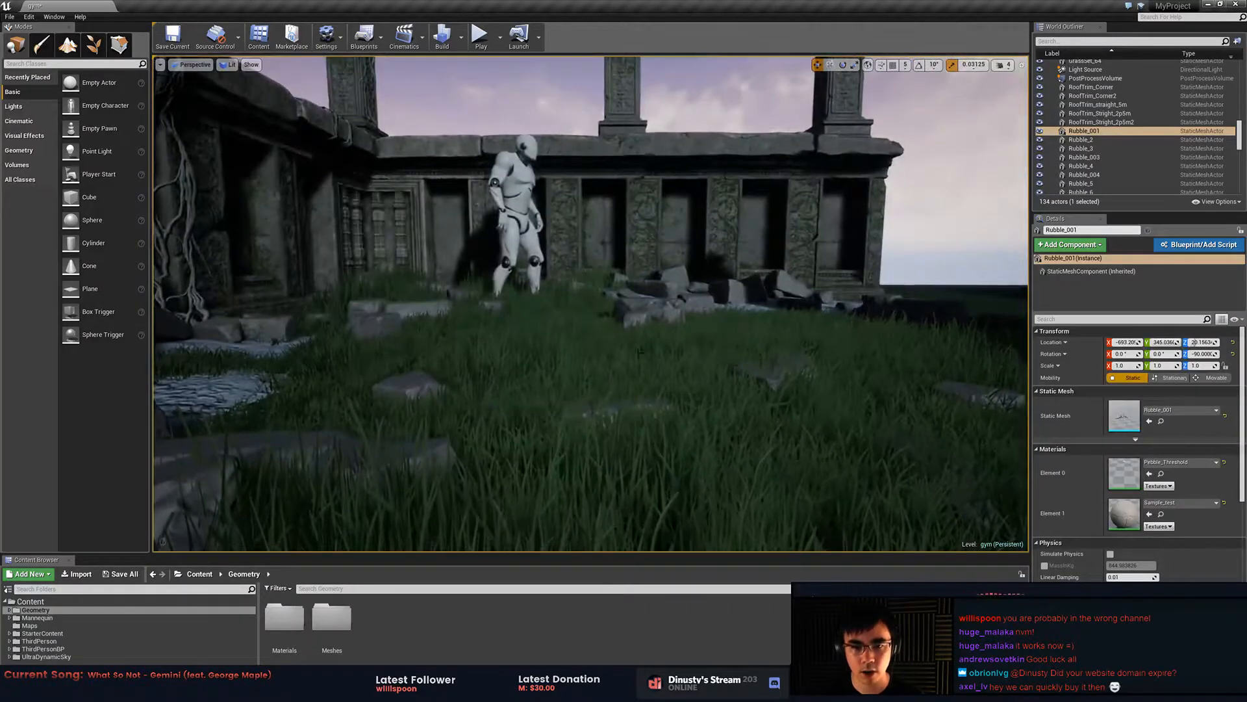
{"action": "left_click", "coordinate": [673, 289]}
{"action": "key", "text": "w"}
{"action": "right_click_drag", "start_coordinate": [673, 288], "coordinate": [663, 312]}
{"action": "key", "text": "w"}
{"action": "key", "text": "e"}
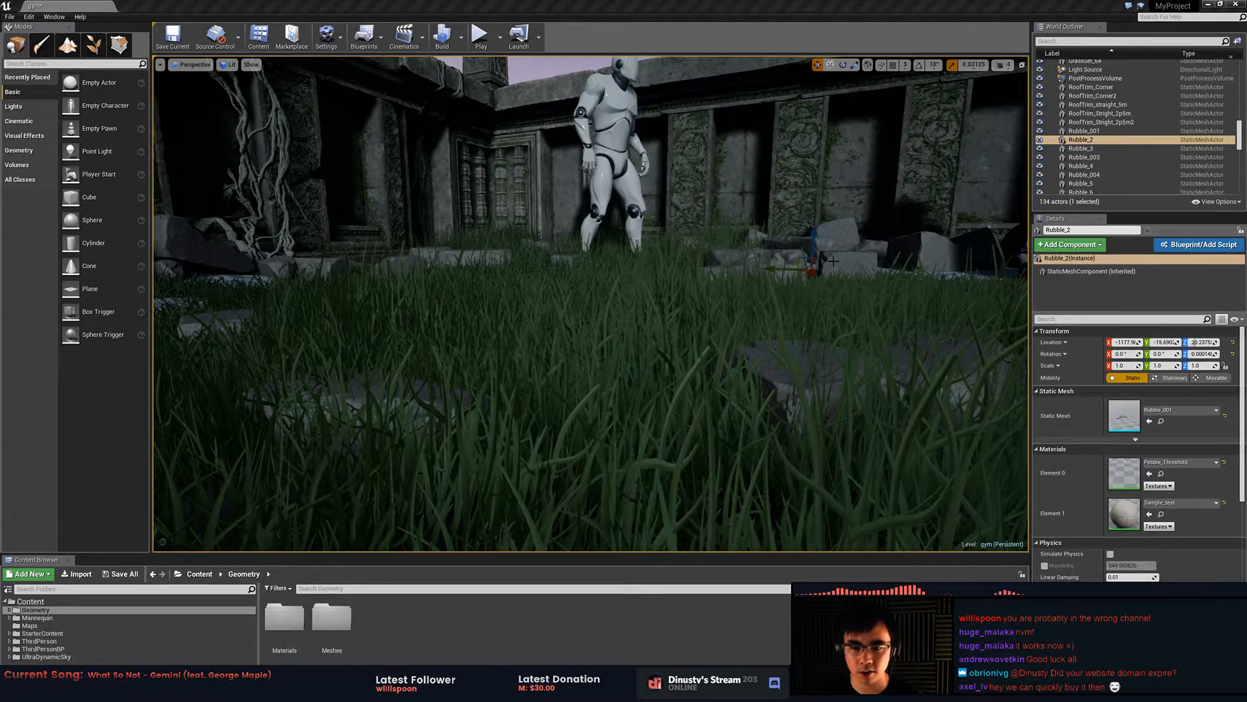
{"action": "right_click_drag", "start_coordinate": [818, 248], "coordinate": [798, 172]}
{"action": "key", "text": "Escape"}
{"action": "right_click_drag", "start_coordinate": [673, 156], "coordinate": [606, 145]}
{"action": "key", "text": "s"}
{"action": "key", "text": "d"}
{"action": "key", "text": "a"}
{"action": "key", "text": "w"}
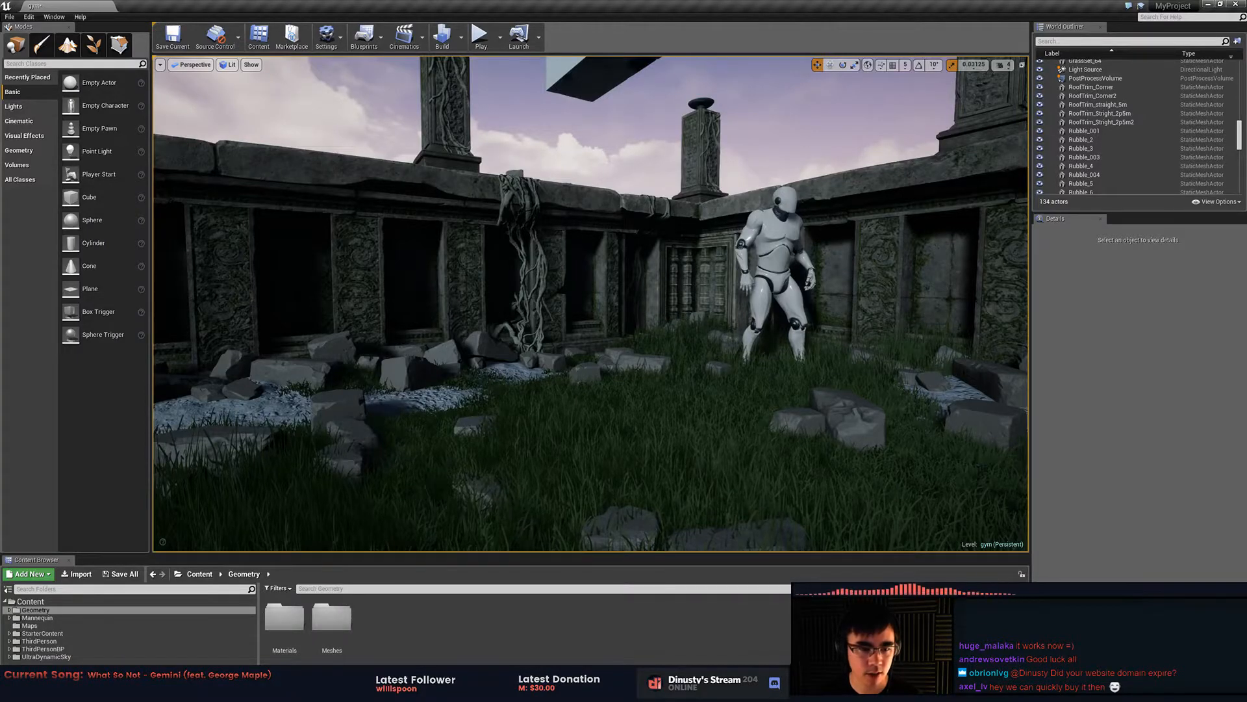
- Switch to MODO and make the GrassSet_01.fbx scene active to show the grass card mesh
{"action": "key", "text": "alt+Tab"}
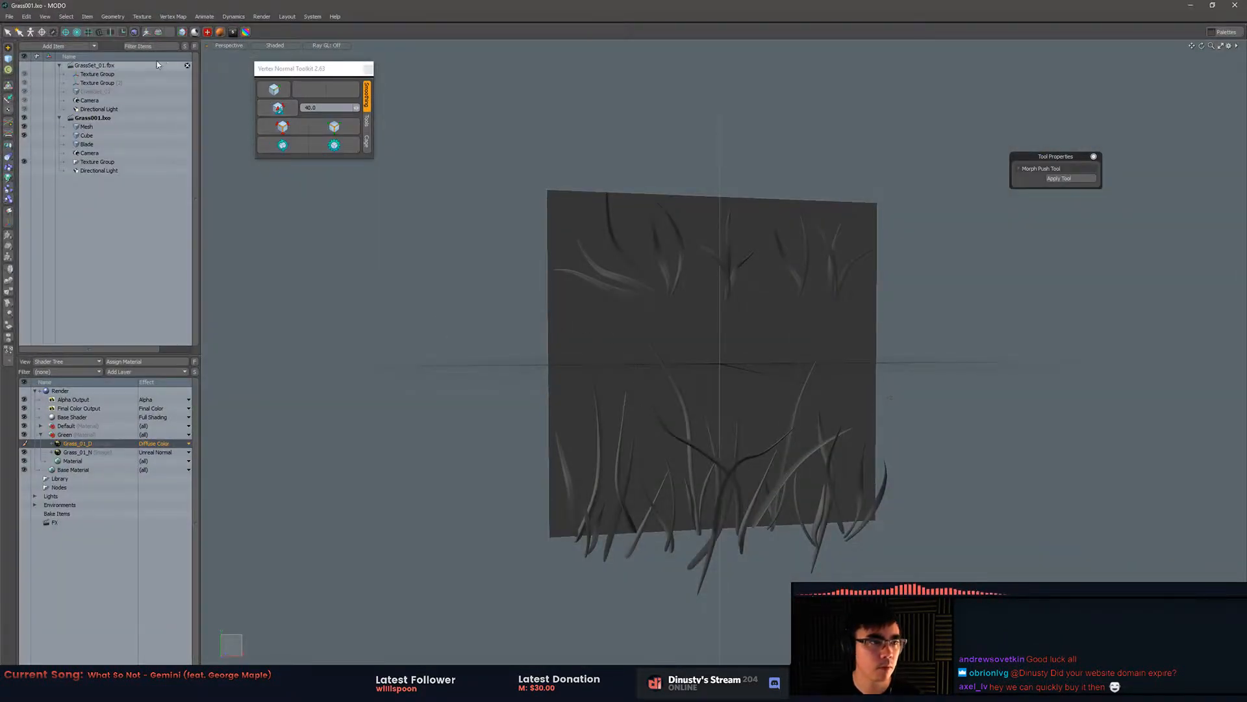
{"action": "left_click", "coordinate": [12, 18]}
{"action": "left_click", "coordinate": [12, 18]}
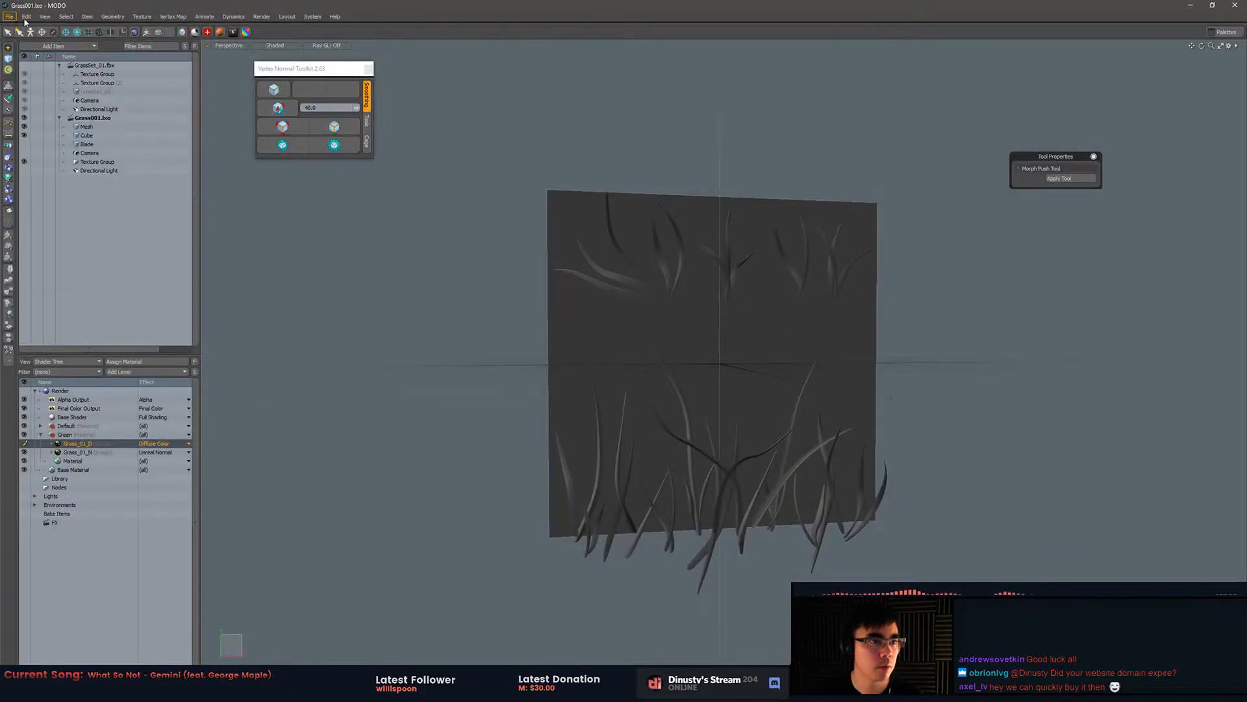
{"action": "left_click", "coordinate": [116, 66]}
{"action": "key", "text": "a"}
{"action": "middle_click_drag", "start_coordinate": [678, 262], "coordinate": [732, 331]}
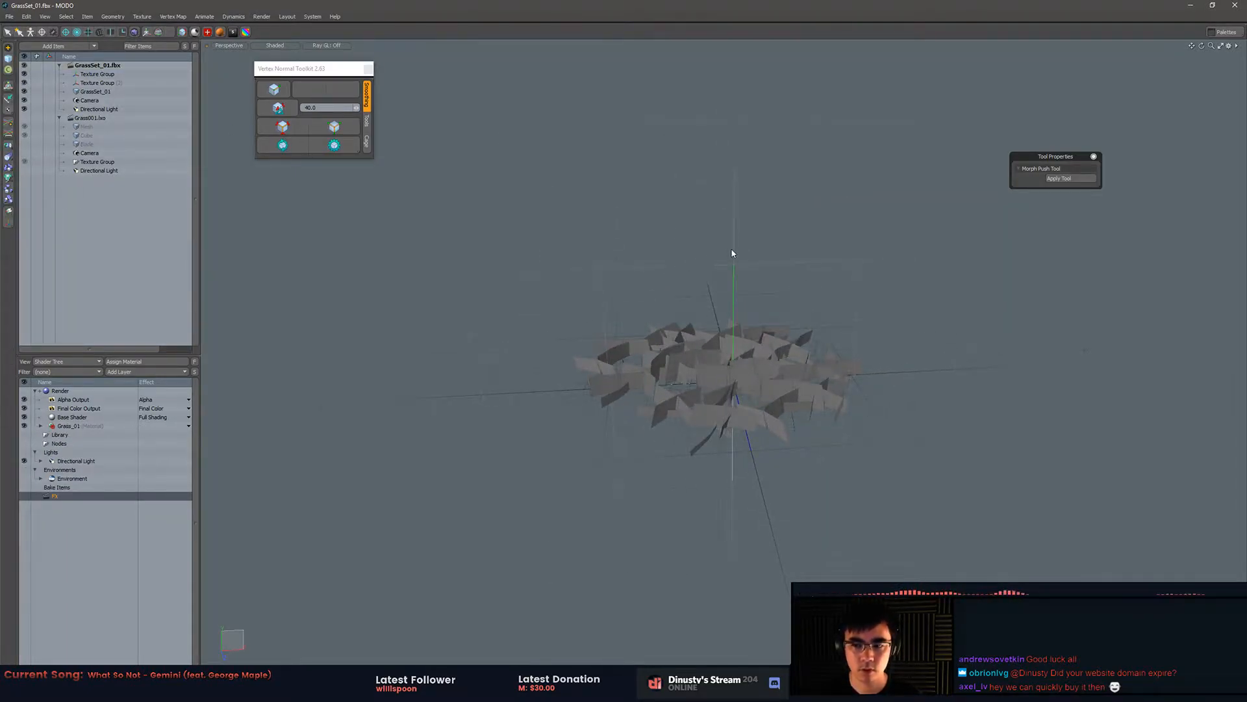
{"action": "left_click_drag", "start_coordinate": [764, 281], "coordinate": [799, 267], "text": "alt"}
{"action": "key", "text": "ctrl+3"}
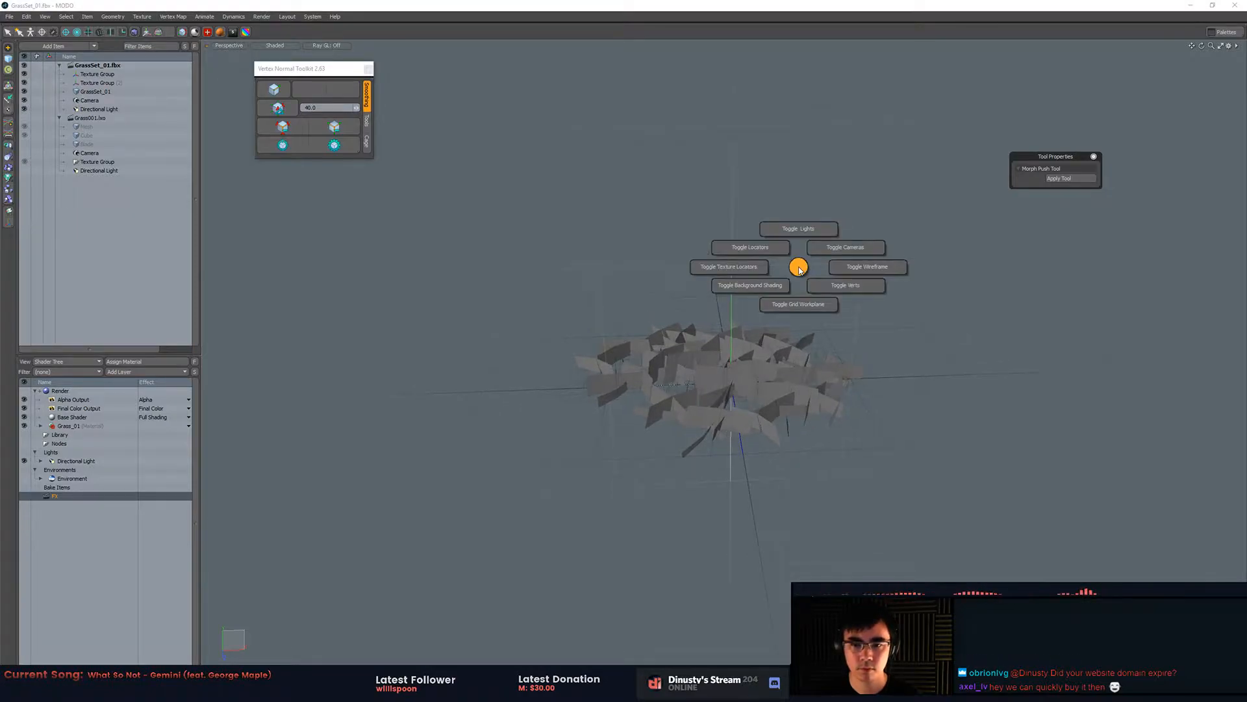
{"action": "left_click", "coordinate": [799, 267]}
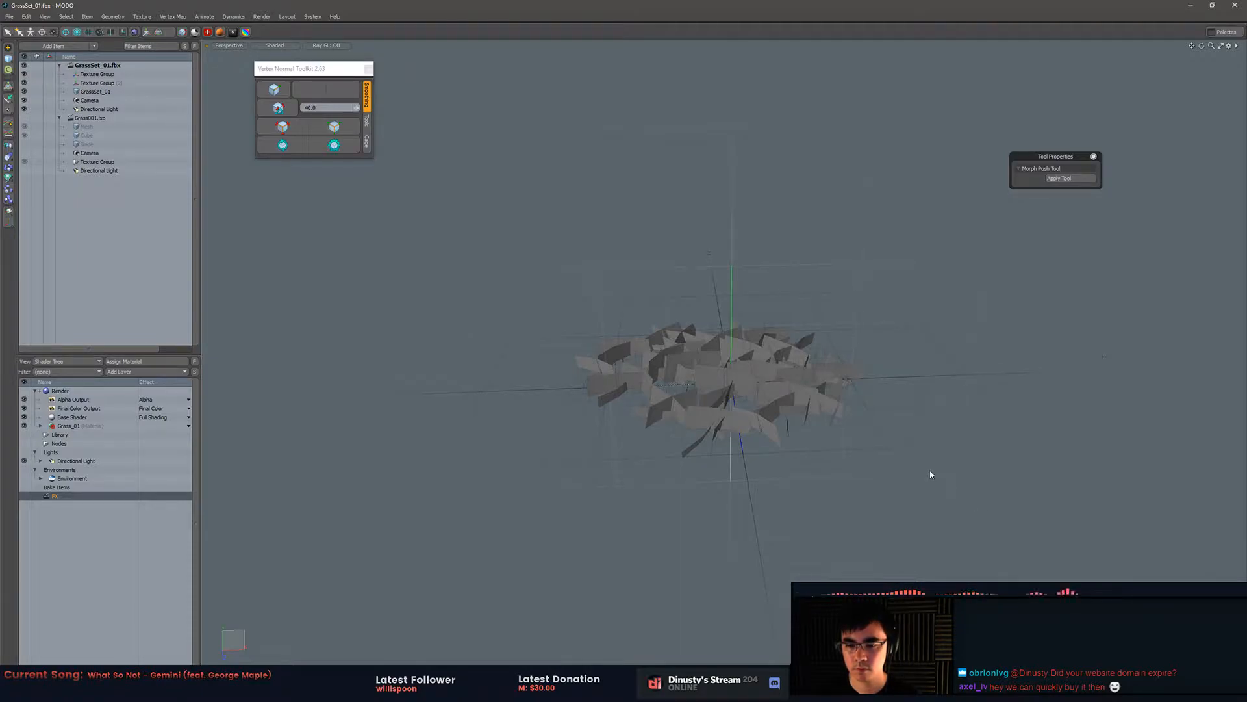
{"action": "left_click_drag", "start_coordinate": [897, 434], "coordinate": [894, 474], "text": "alt"}
{"action": "key", "text": "z"}
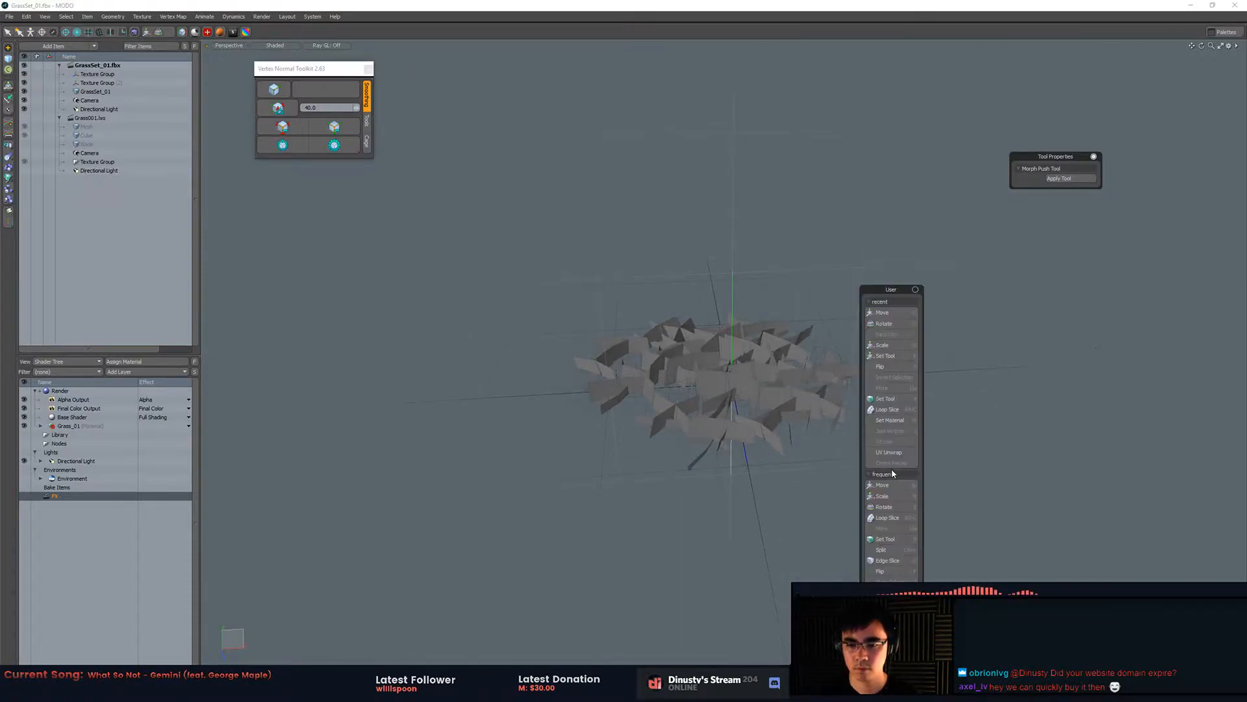
{"action": "key", "text": "z"}
{"action": "key", "text": "shift+b"}
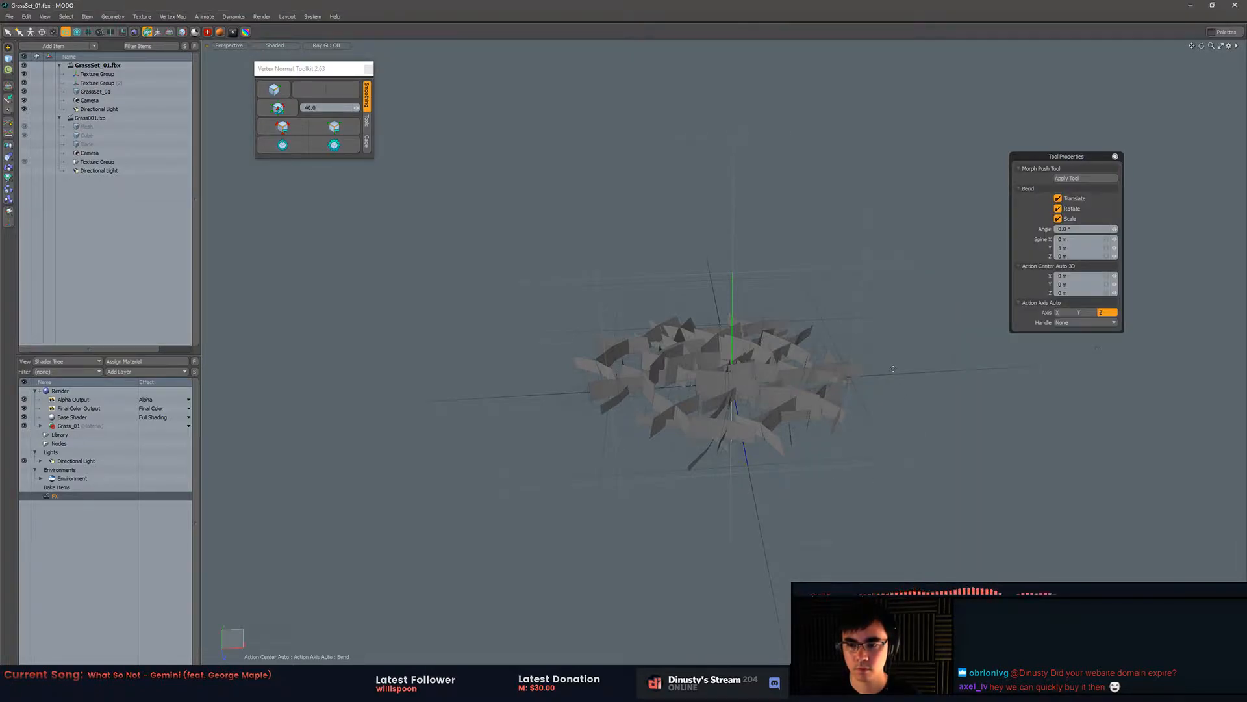
{"action": "key", "text": "space"}
{"action": "key", "text": "shift+b"}
{"action": "key", "text": "space"}
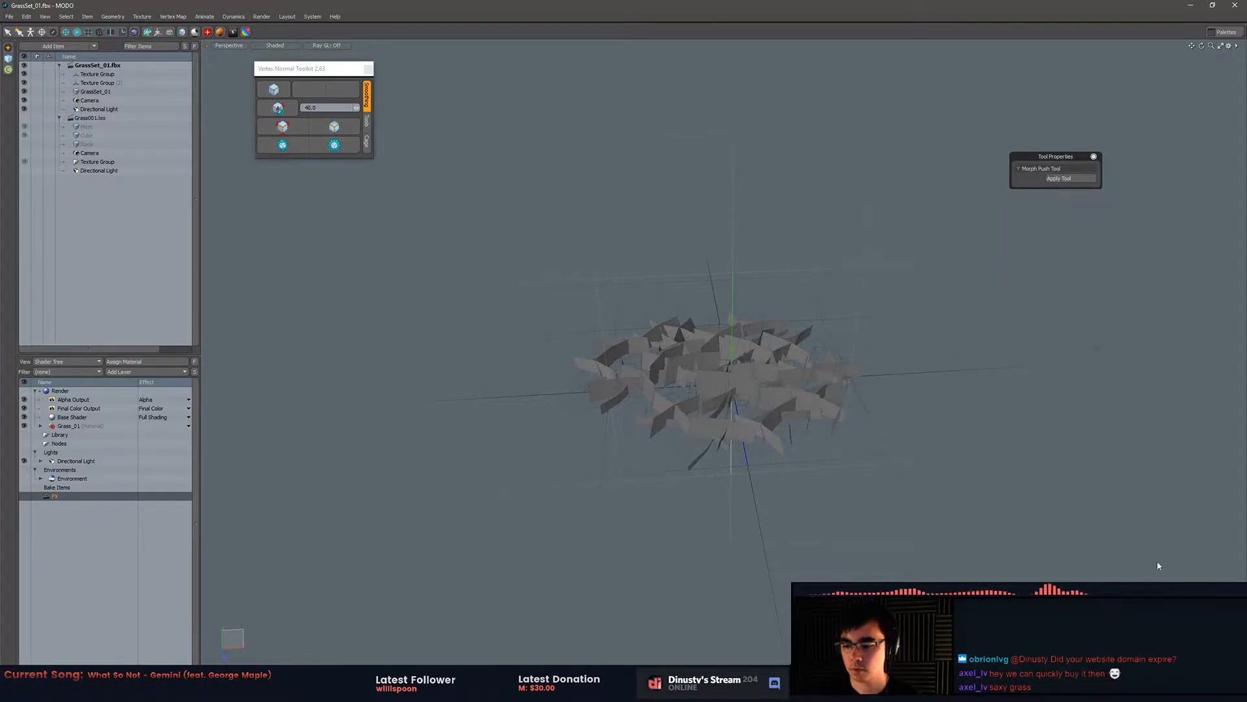
- Show the grass set's Texture UV map beside the model and select all polygons of the grass cards
{"action": "key", "text": "F2"}
{"action": "key", "text": "F2"}
{"action": "key", "text": "F3"}
{"action": "key", "text": "F3"}
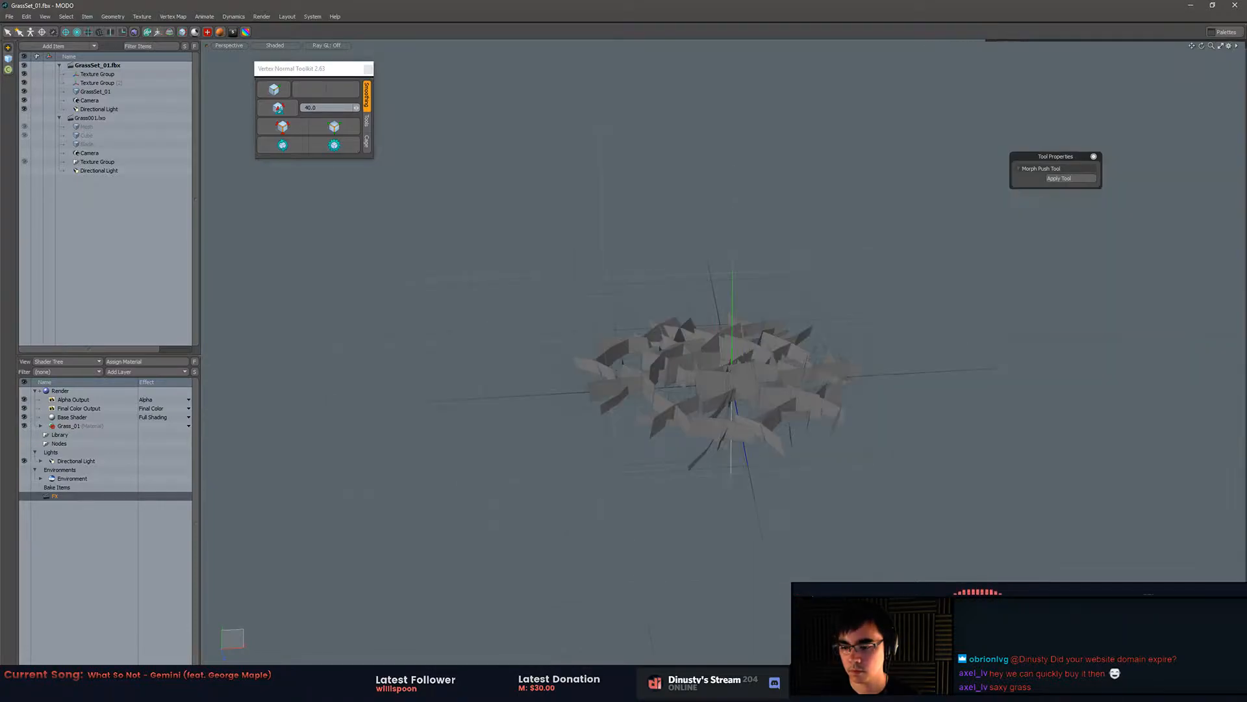
{"action": "key", "text": "F4"}
{"action": "left_click", "coordinate": [1204, 60]}
{"action": "left_click", "coordinate": [1210, 72]}
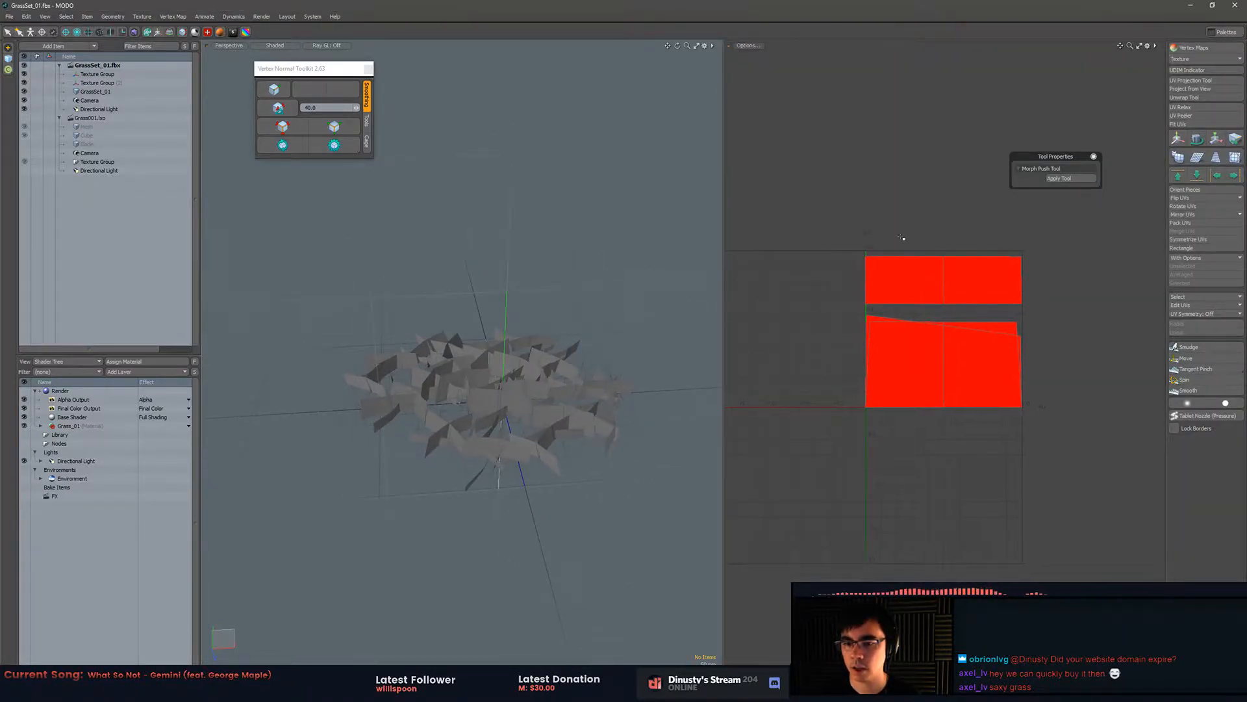
{"action": "key", "text": "3"}
{"action": "key", "text": "ctrl+a"}
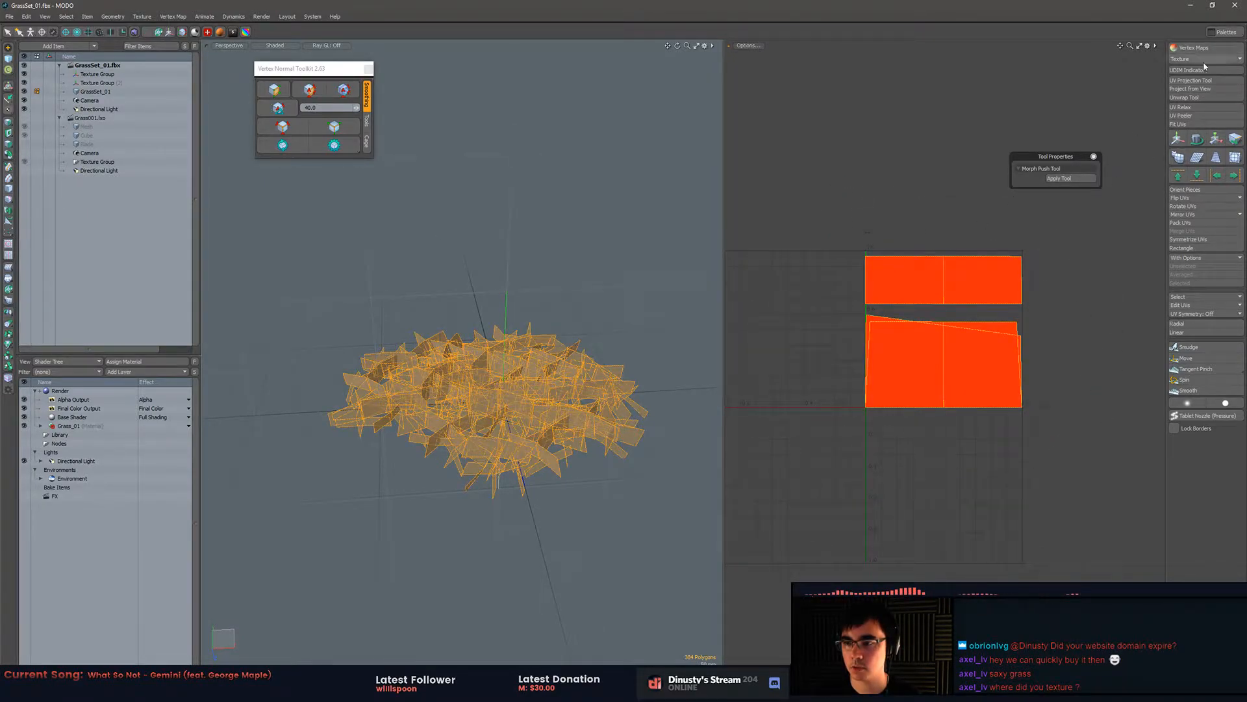
- Open the Vertex Maps list in a floating window and place it over the 3D view
{"action": "key", "text": "ctrl+space"}
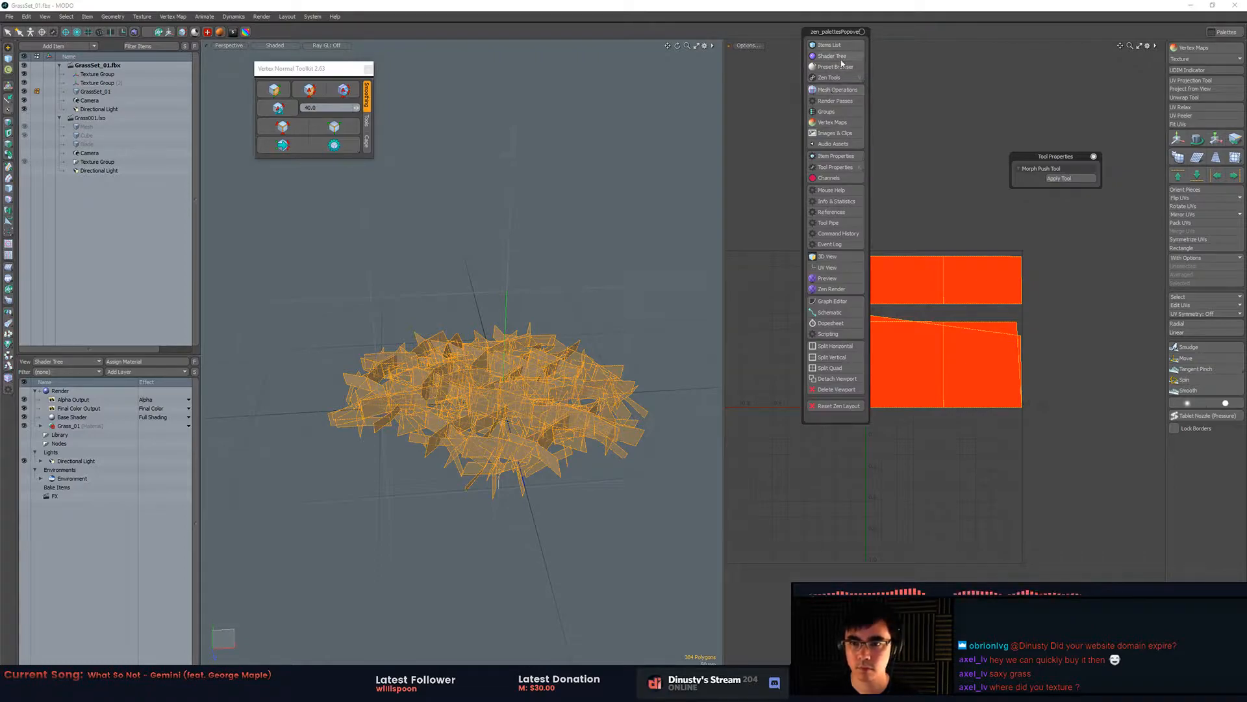
{"action": "left_click", "coordinate": [832, 167]}
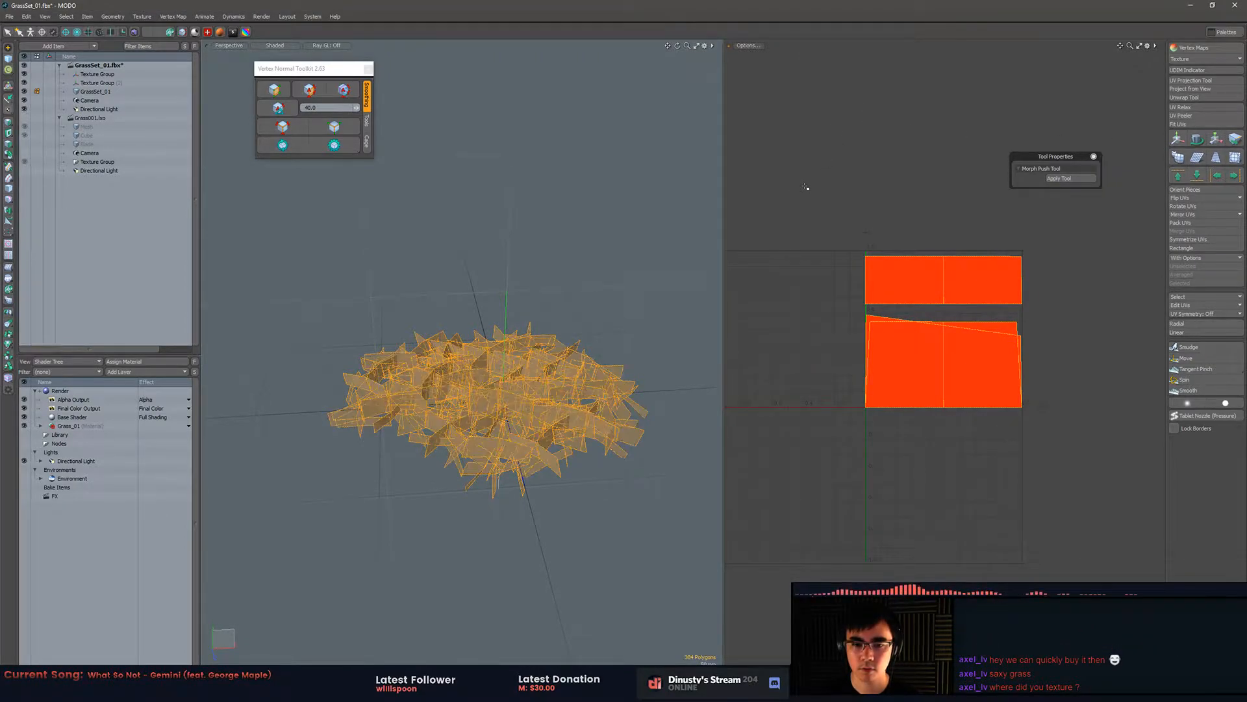
{"action": "key", "text": "ctrl+space"}
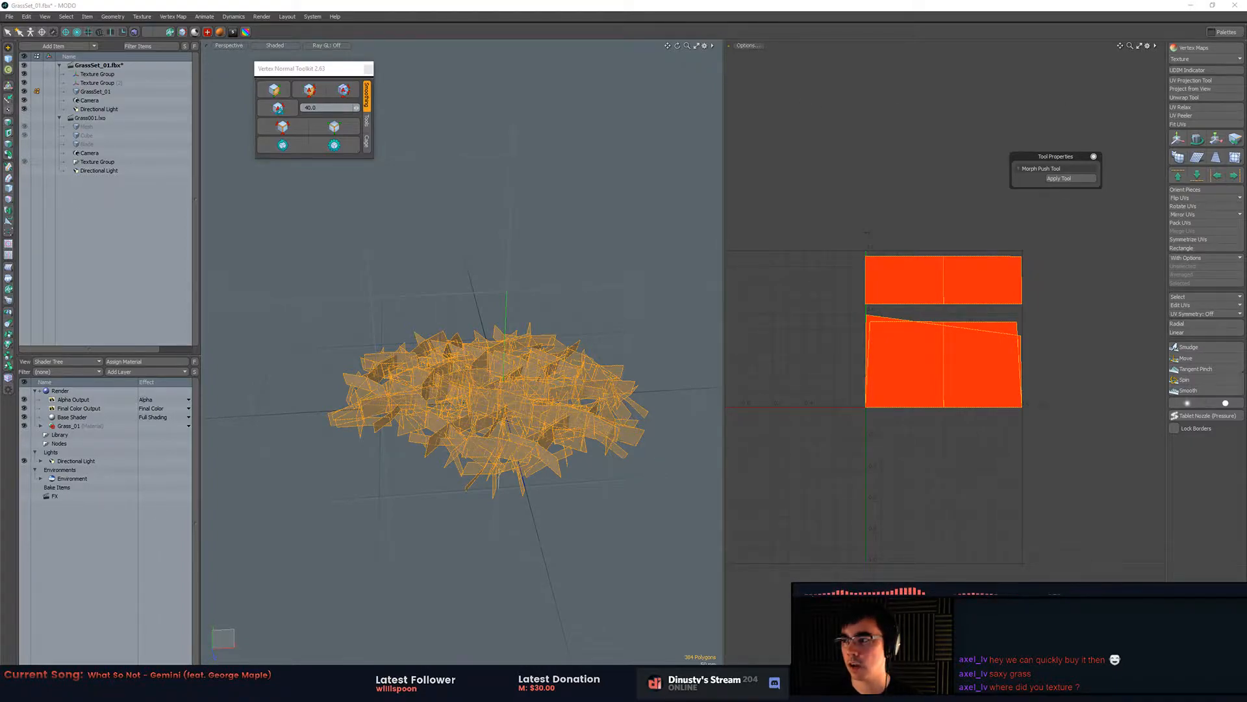
{"action": "left_click_drag", "start_coordinate": [969, 47], "coordinate": [646, 85]}
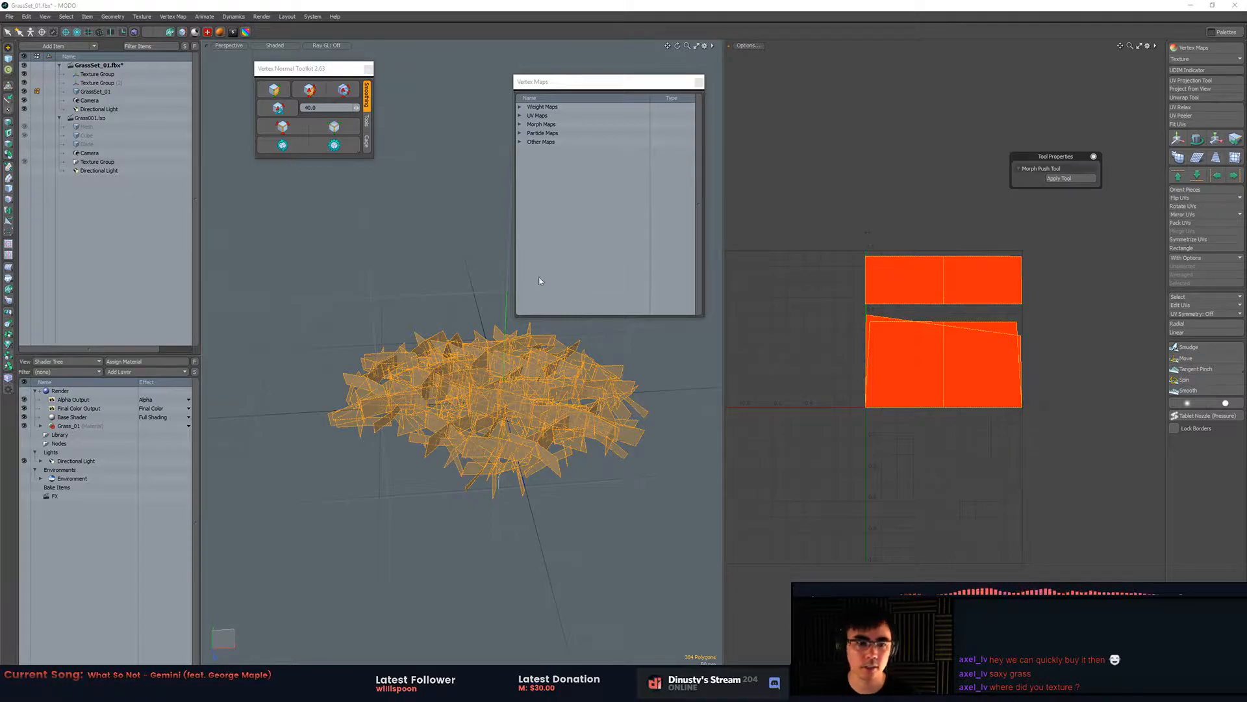
- Switch to Unreal Editor and examine the grass around the rubble in the courtyard up close
{"action": "key", "text": "alt+Tab"}
{"action": "right_click_drag", "start_coordinate": [591, 304], "coordinate": [656, 368]}
{"action": "key", "text": "w"}
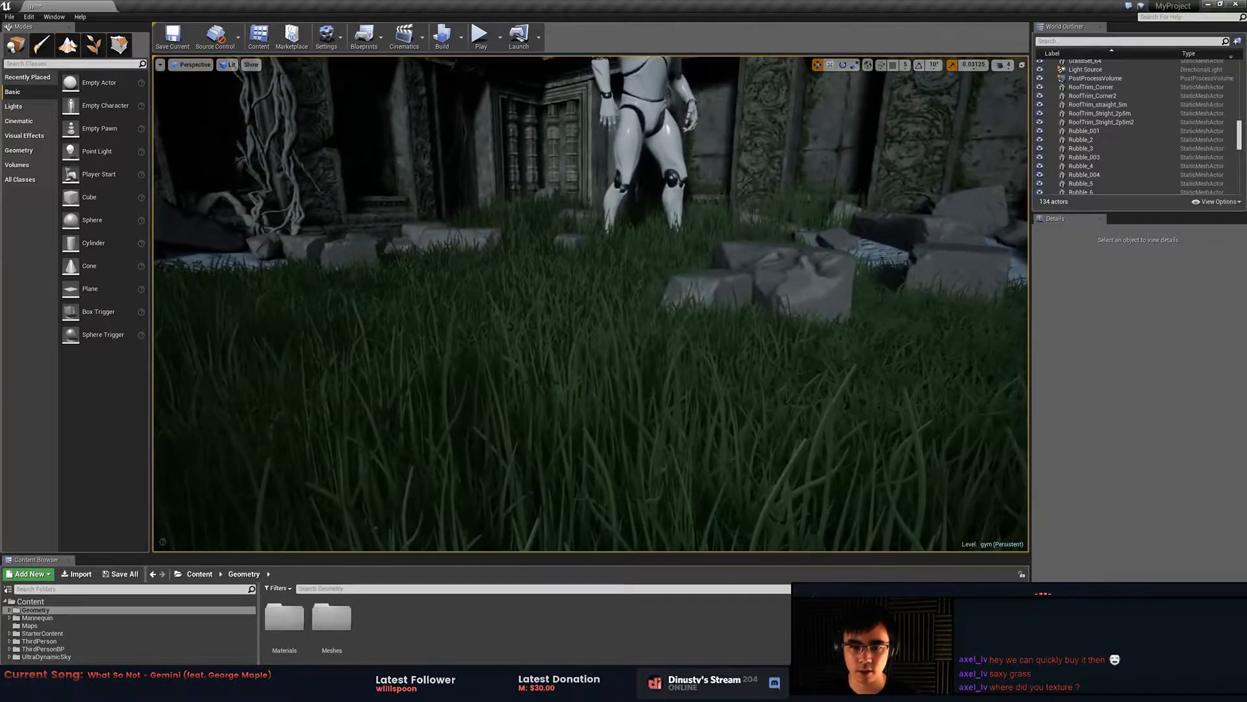
{"action": "key", "text": "d"}
{"action": "right_click_drag", "start_coordinate": [591, 304], "coordinate": [673, 365]}
{"action": "key", "text": "w"}
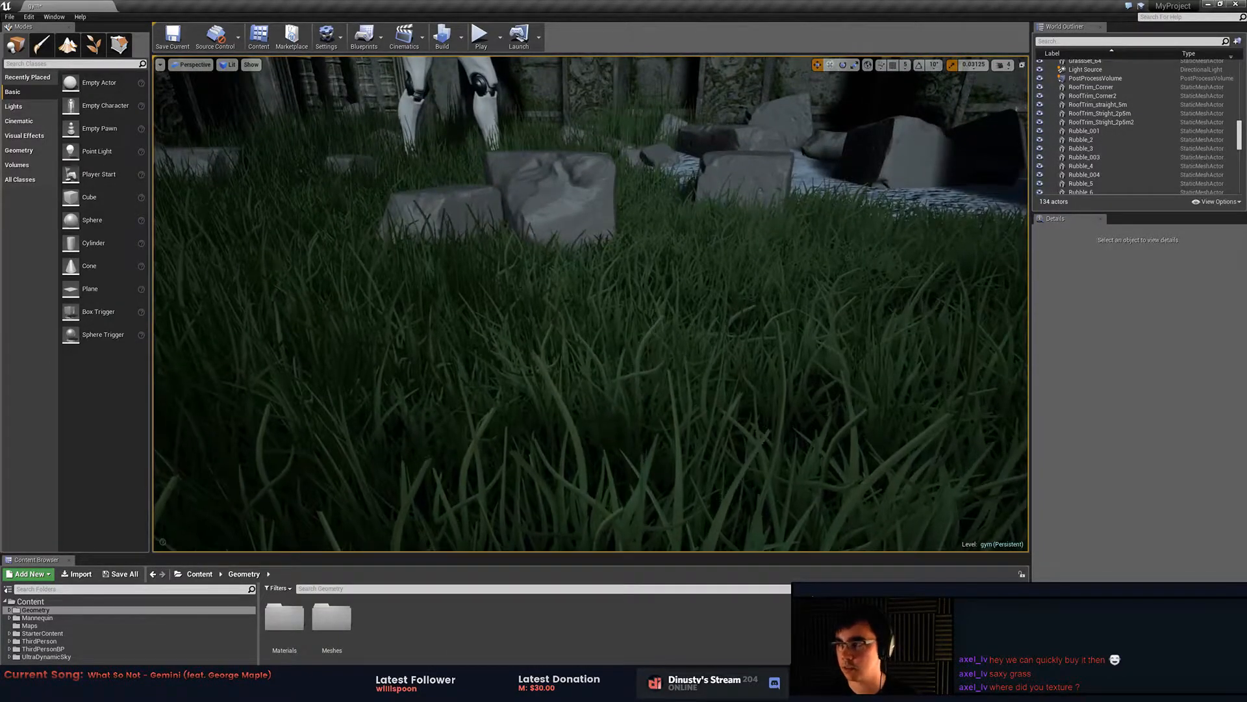
{"action": "key", "text": "s"}
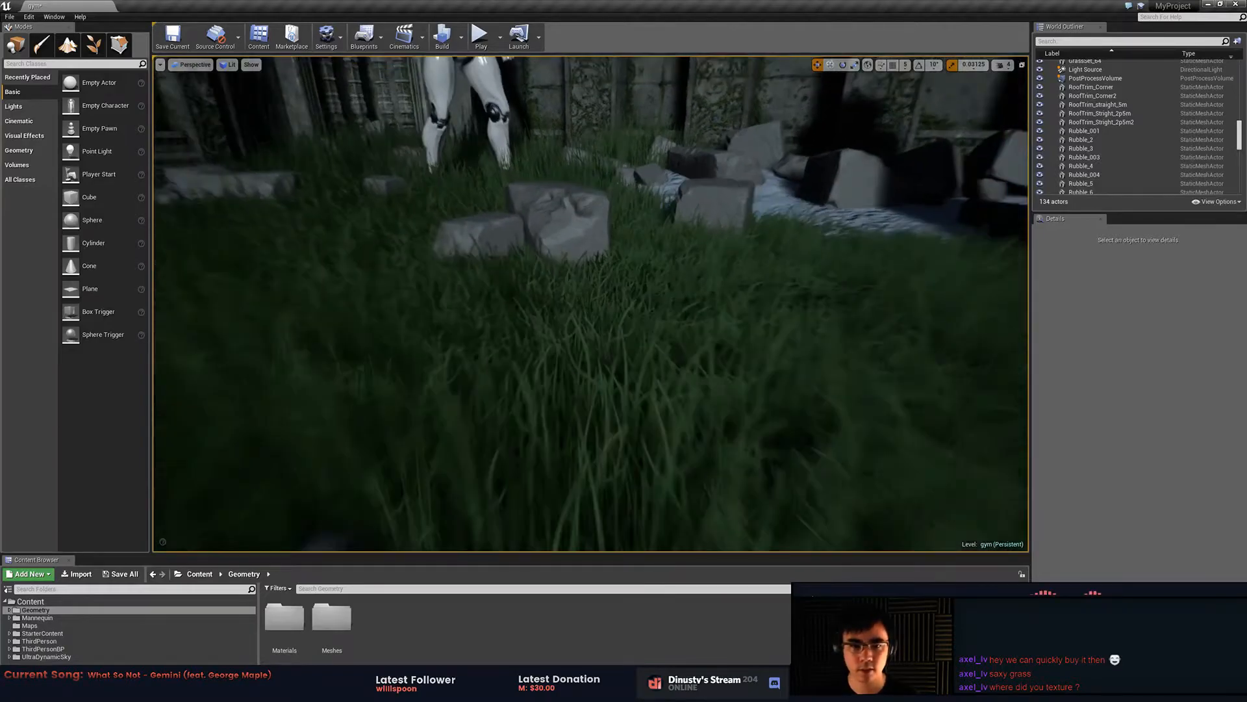
{"action": "key", "text": "s"}
- Switch to MODO, show the Grass001.lxo scene in front view with the Vertex Maps window moved aside, and select the plane behind the blades
{"action": "key", "text": "alt+Tab"}
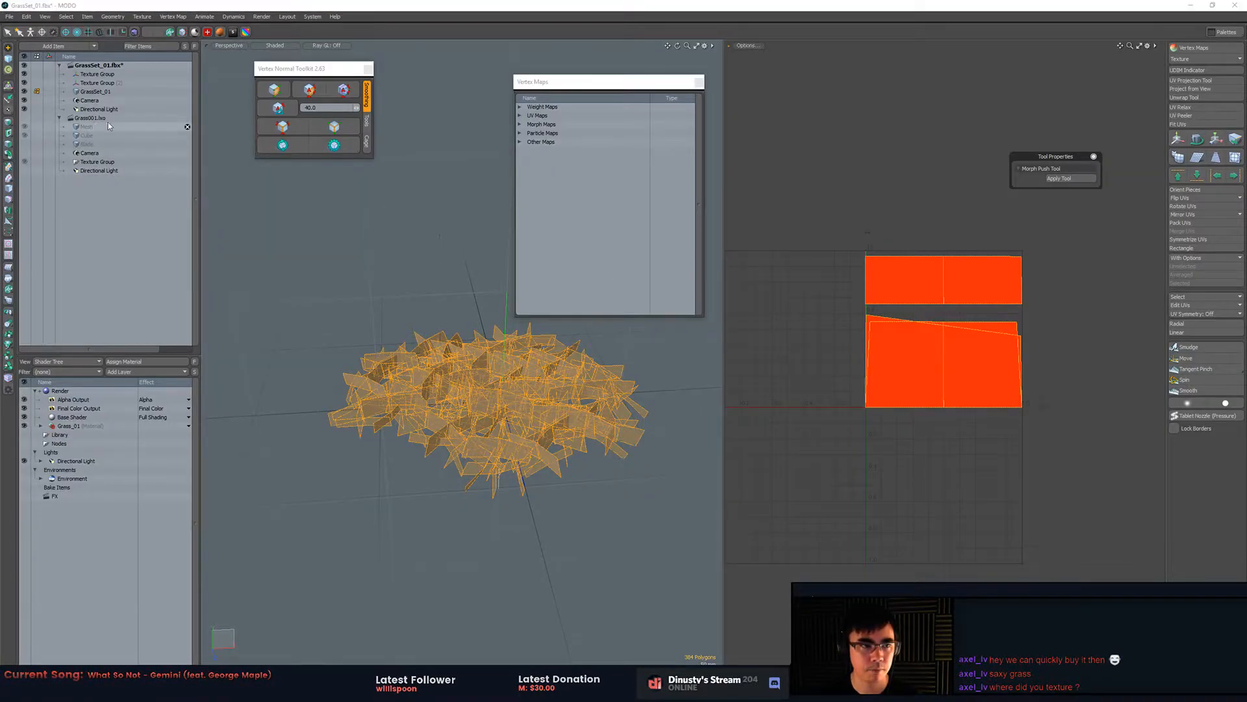
{"action": "left_click", "coordinate": [104, 125]}
{"action": "left_click_drag", "start_coordinate": [614, 82], "coordinate": [1076, 583]}
{"action": "left_click_drag", "start_coordinate": [588, 380], "coordinate": [580, 329], "text": "alt"}
{"action": "scroll", "coordinate": [568, 357], "scroll_direction": "up", "scroll_amount": 2}
{"action": "left_click", "coordinate": [651, 324]}
{"action": "key", "text": "KP_1"}
{"action": "key", "text": "KP_2"}
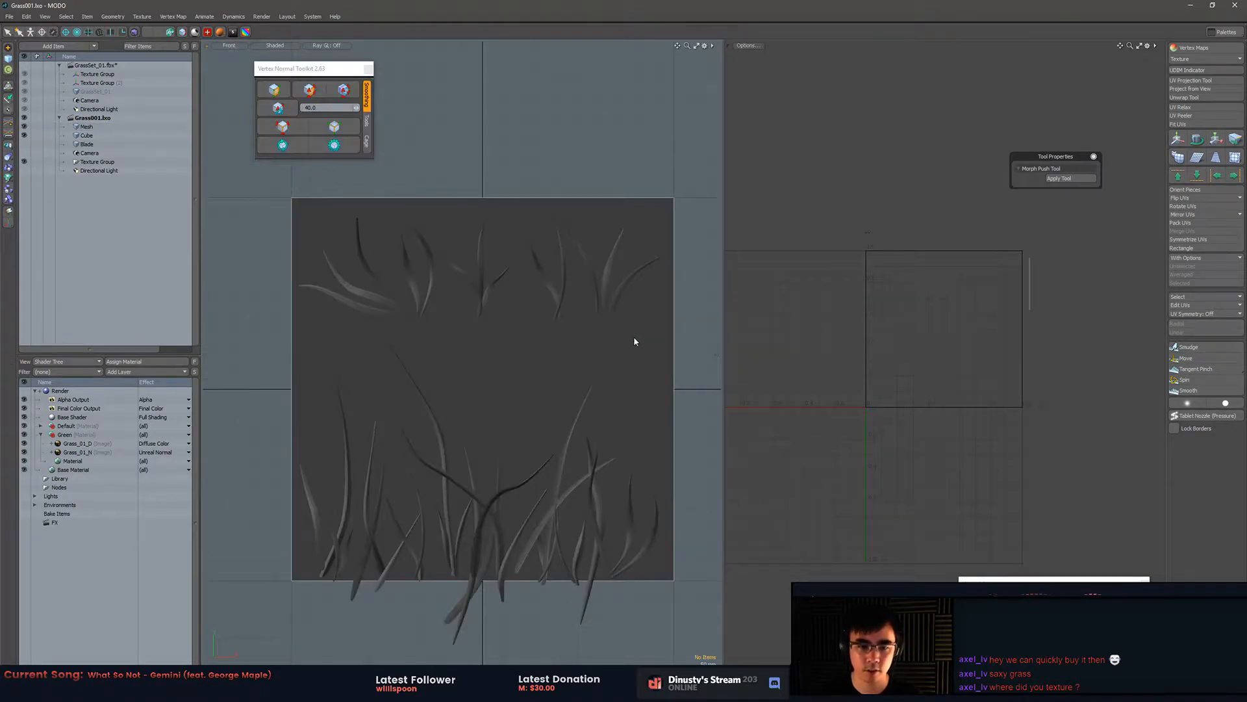
{"action": "left_click", "coordinate": [590, 256]}
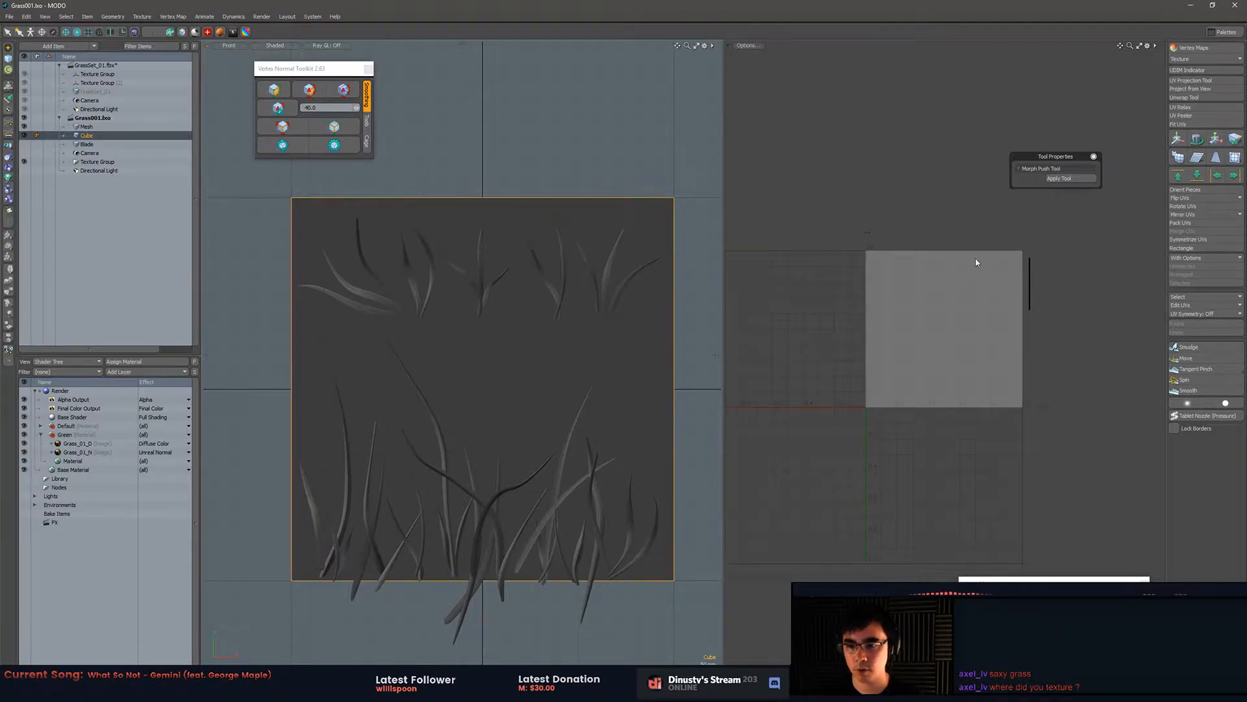
- Select the GrassSet_01 mesh and view its grass cards in perspective
{"action": "left_click", "coordinate": [100, 92]}
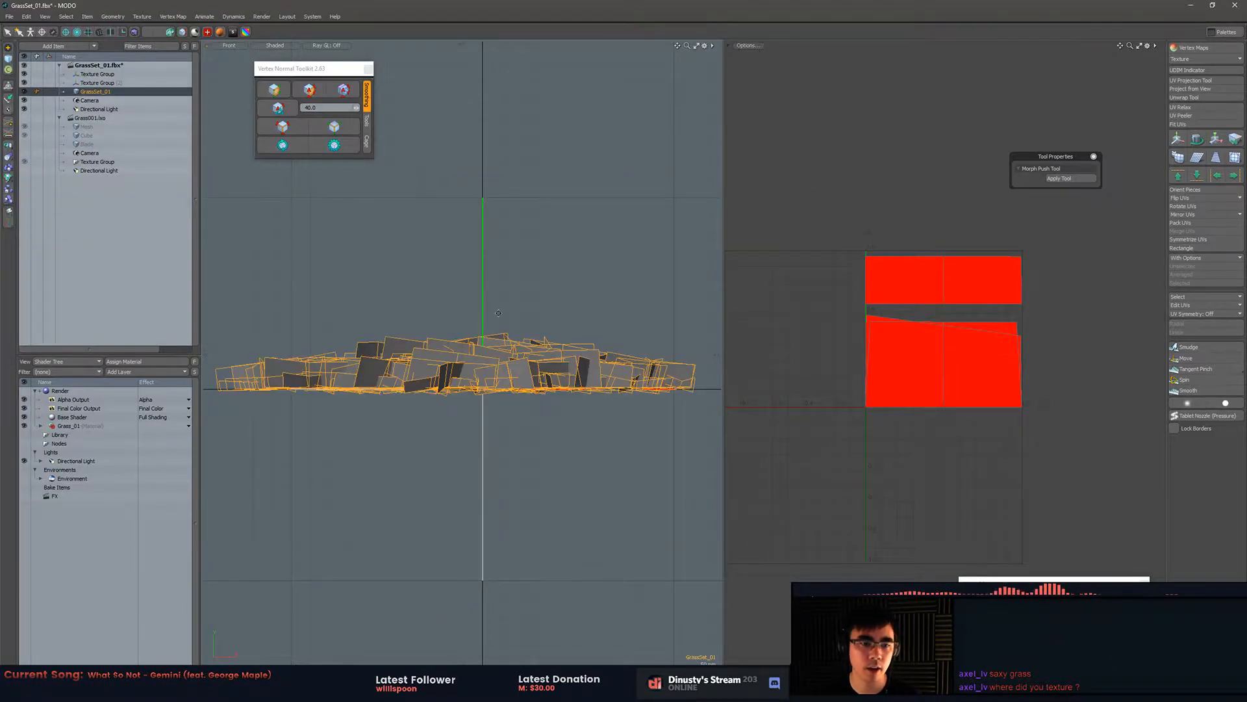
{"action": "left_click_drag", "start_coordinate": [593, 293], "coordinate": [526, 404], "text": "alt"}
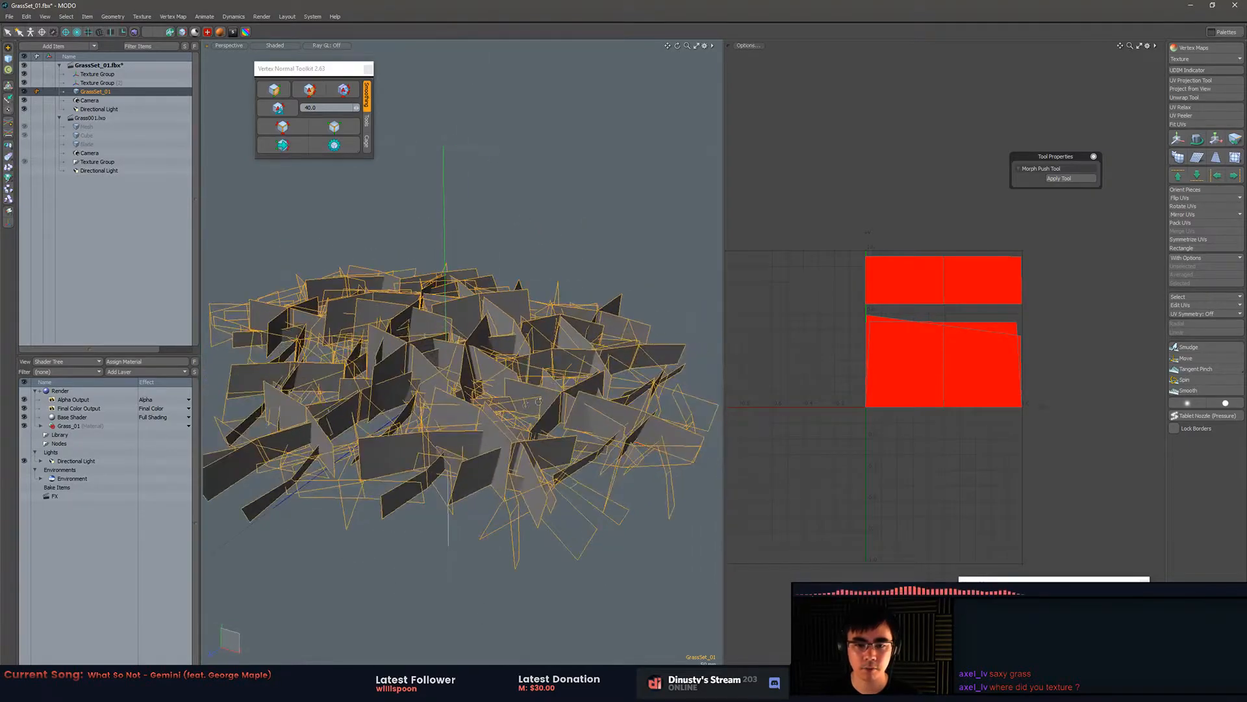
- Widen the 3D view and select every polygon of the GrassSet_01 mesh in polygon mode, inspecting the cards from several sides
{"action": "left_click_drag", "start_coordinate": [722, 288], "coordinate": [705, 262]}
{"action": "key", "text": "3"}
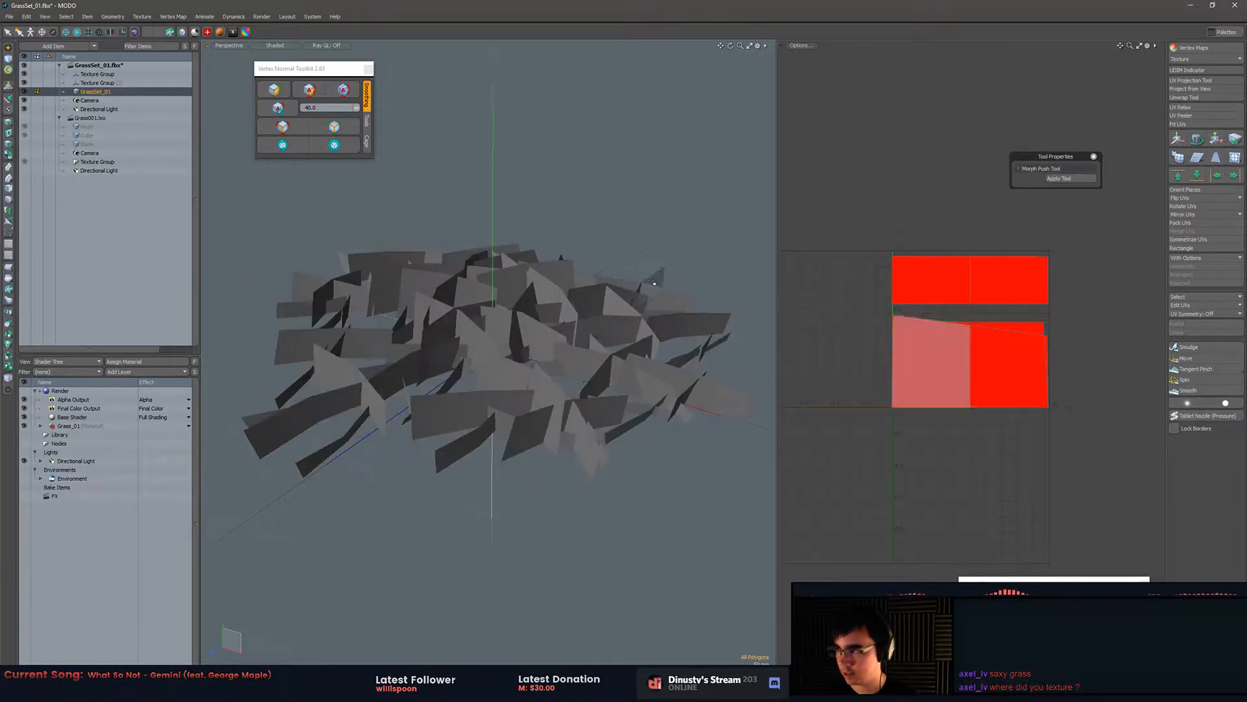
{"action": "left_click_drag", "start_coordinate": [620, 298], "coordinate": [667, 273], "text": "alt"}
{"action": "mouse_move", "coordinate": [479, 225]}
{"action": "right_mouse_down"}
{"action": "mouse_move", "coordinate": [390, 208]}
{"action": "mouse_move", "coordinate": [247, 468]}
{"action": "mouse_move", "coordinate": [728, 494]}
{"action": "mouse_move", "coordinate": [520, 222]}
{"action": "right_mouse_up"}
{"action": "left_click_drag", "start_coordinate": [679, 188], "coordinate": [578, 169], "text": "alt"}
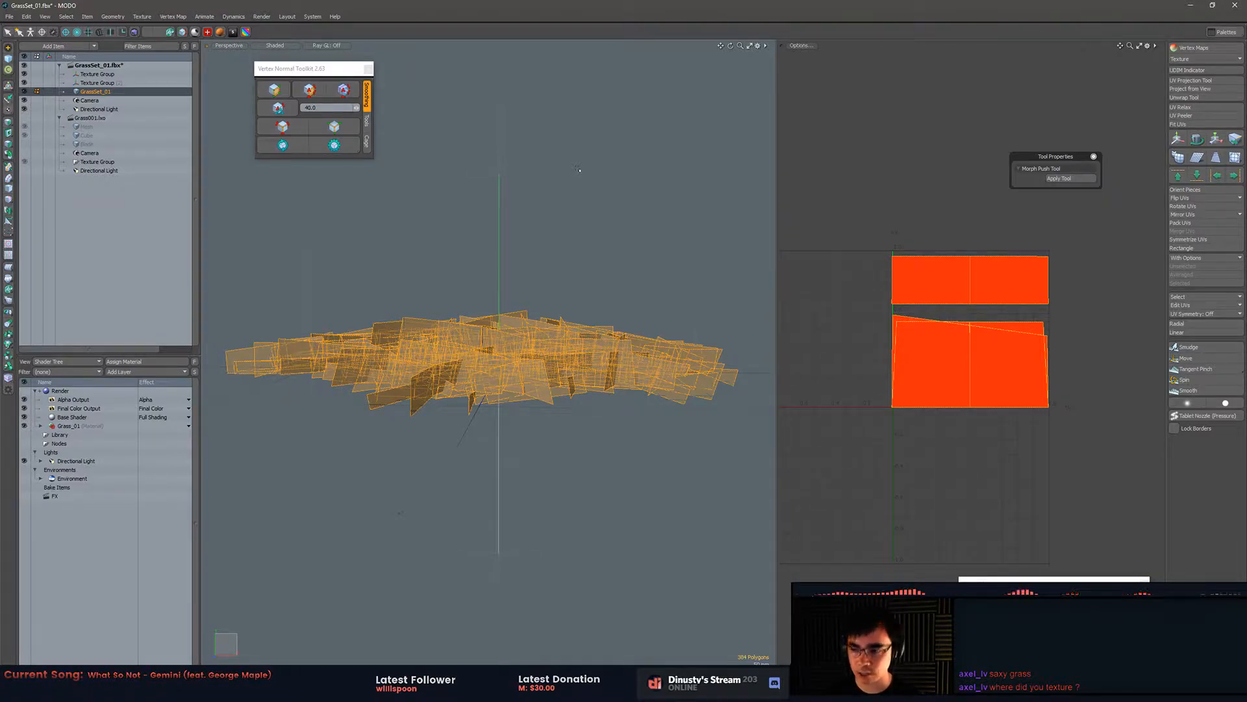
{"action": "left_click_drag", "start_coordinate": [660, 308], "coordinate": [643, 360], "text": "alt"}
{"action": "left_click_drag", "start_coordinate": [562, 270], "coordinate": [562, 283], "text": "alt"}
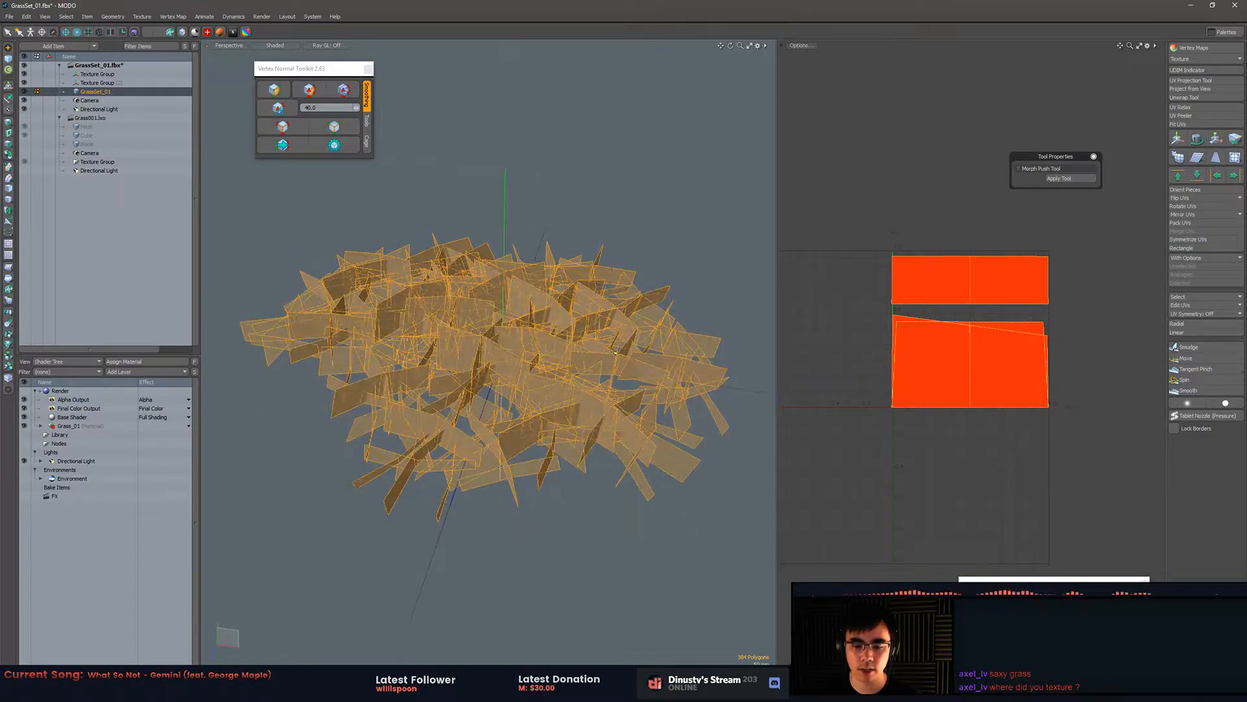
{"action": "mouse_move", "coordinate": [638, 450]}
{"action": "left_mouse_down", "text": "alt+shift"}
{"action": "mouse_move", "coordinate": [675, 467]}
{"action": "mouse_move", "coordinate": [684, 572]}
{"action": "mouse_move", "coordinate": [696, 493]}
{"action": "mouse_move", "coordinate": [664, 514]}
{"action": "left_mouse_up", "text": "alt+shift"}
{"action": "left_click", "coordinate": [697, 504]}
{"action": "mouse_move", "coordinate": [826, 167]}
{"action": "right_mouse_down"}
{"action": "mouse_move", "coordinate": [997, 507]}
{"action": "mouse_move", "coordinate": [1087, 293]}
{"action": "right_mouse_up"}
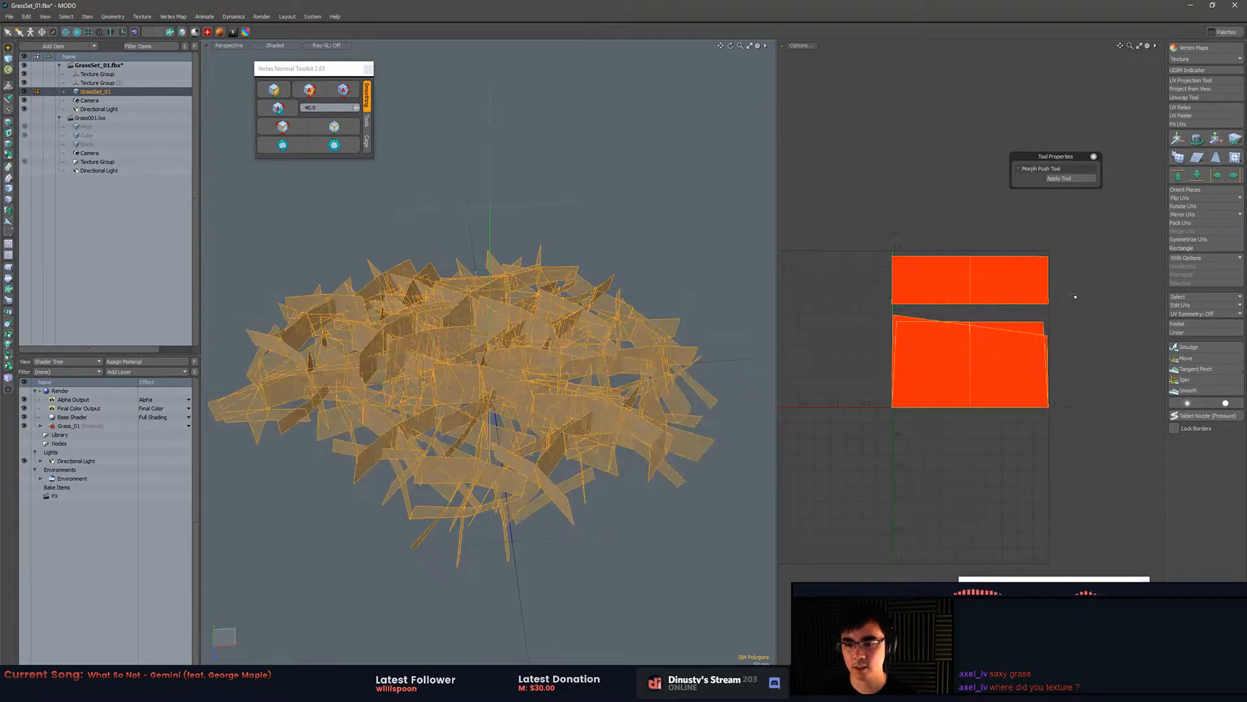
- Place the Vertex Maps window over the UV view, copy the Texture UV map and create a new UV map
{"action": "left_click_drag", "start_coordinate": [990, 583], "coordinate": [829, 50]}
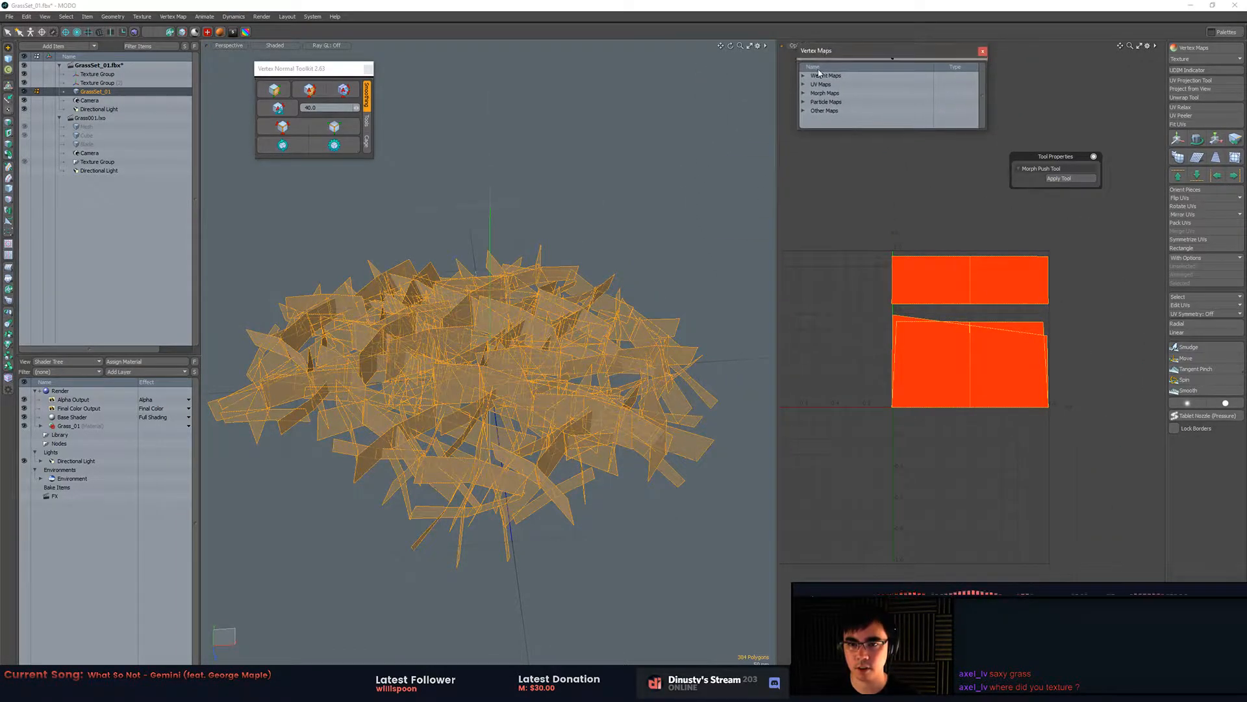
{"action": "left_click", "coordinate": [812, 84]}
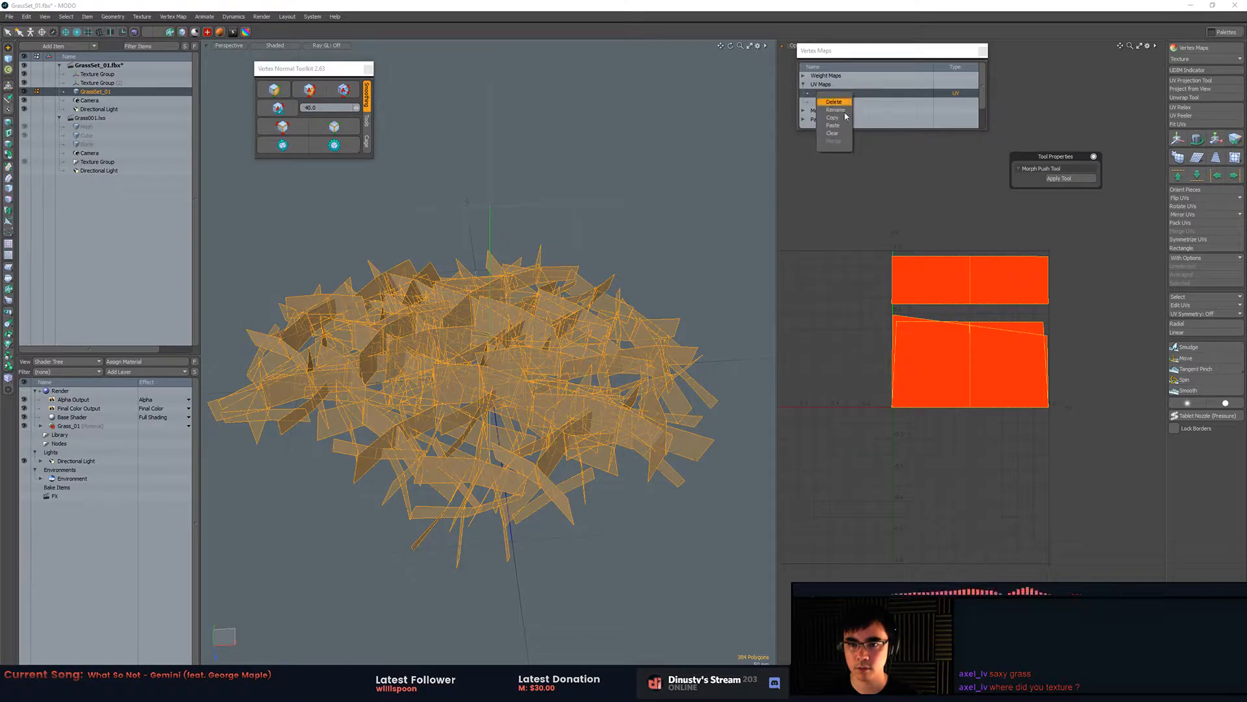
{"action": "left_click", "coordinate": [829, 102]}
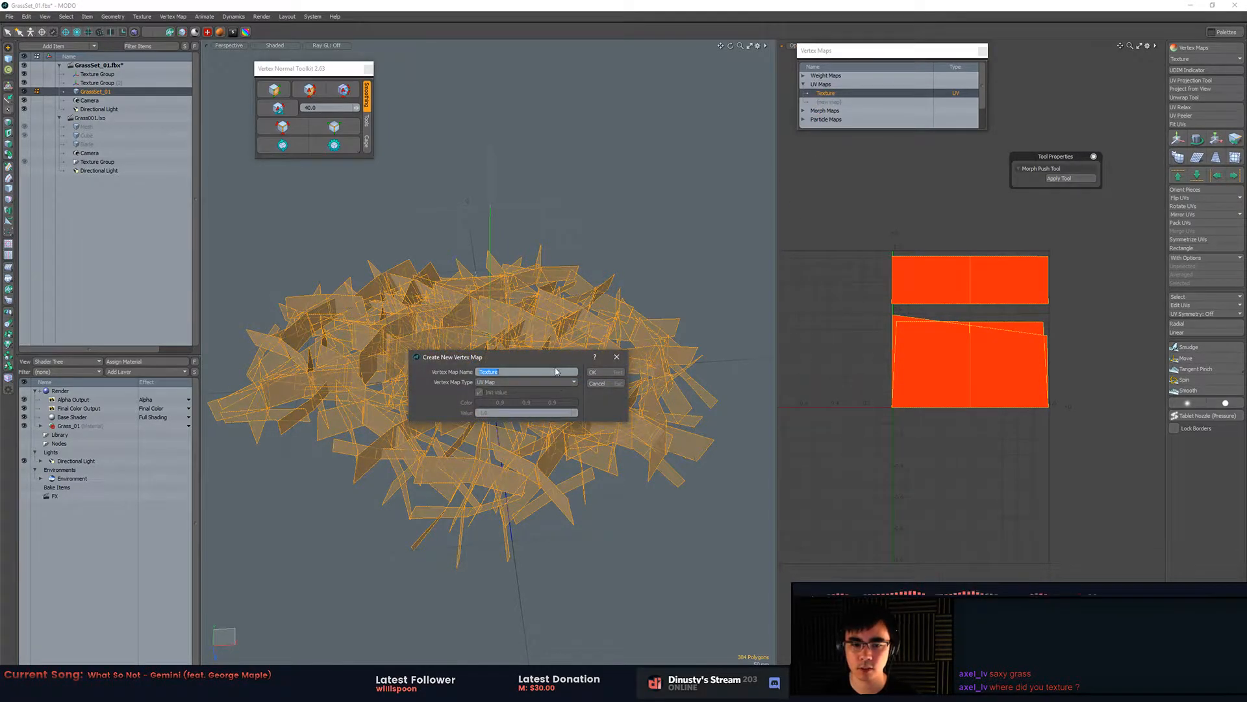
{"action": "left_click", "coordinate": [600, 372]}
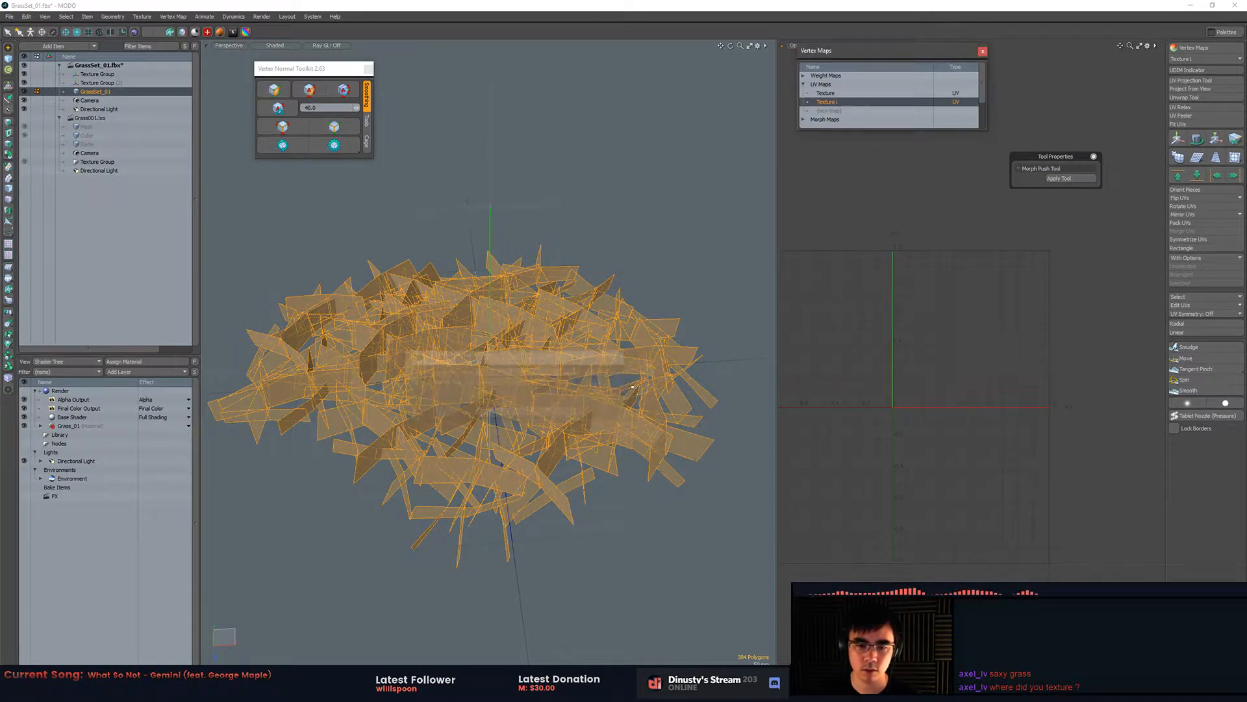
- Paste the copied UVs into the new UV map and pack them with Pack, Stretch and Orient enabled
{"action": "right_click", "coordinate": [840, 104]}
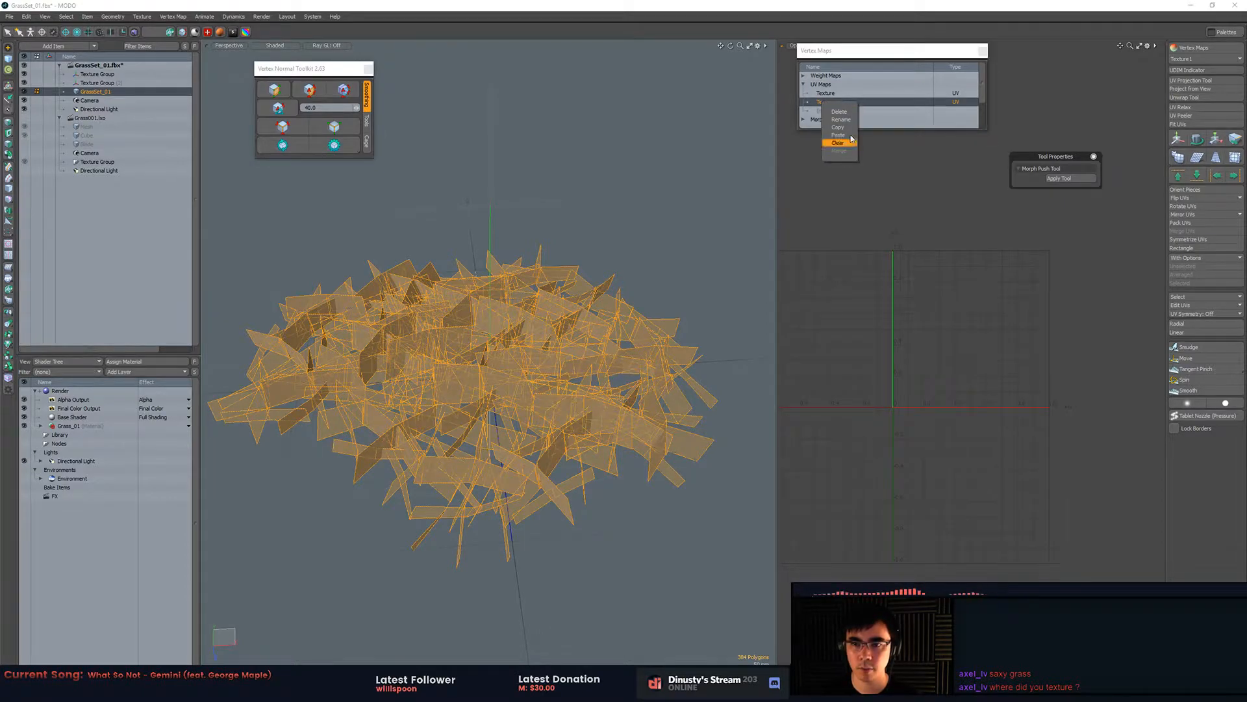
{"action": "left_click", "coordinate": [838, 135]}
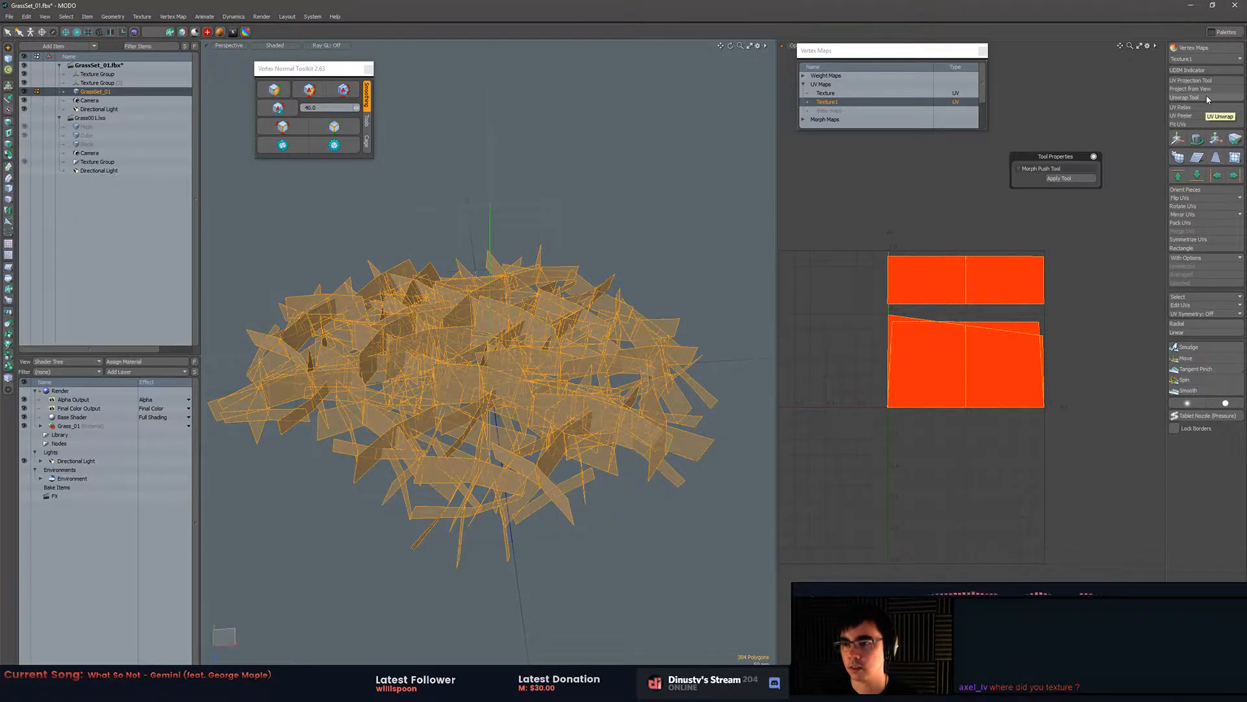
{"action": "left_click", "coordinate": [1213, 224]}
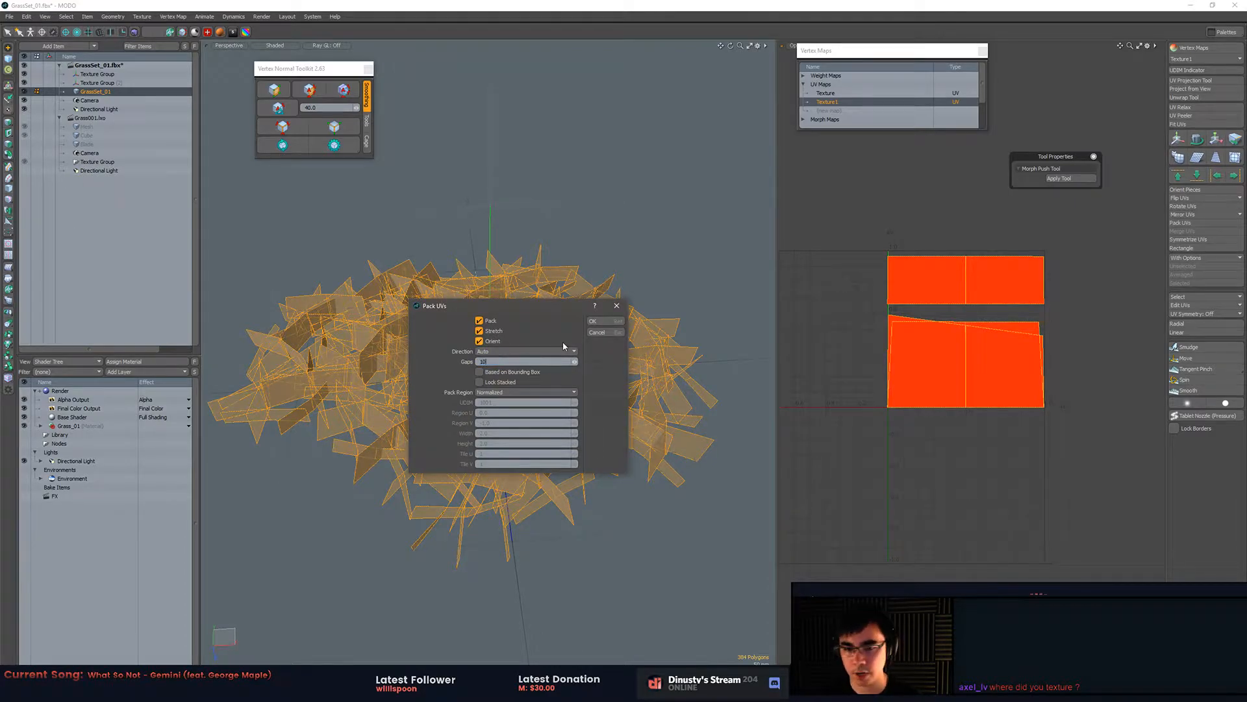
{"action": "key", "text": "Return"}
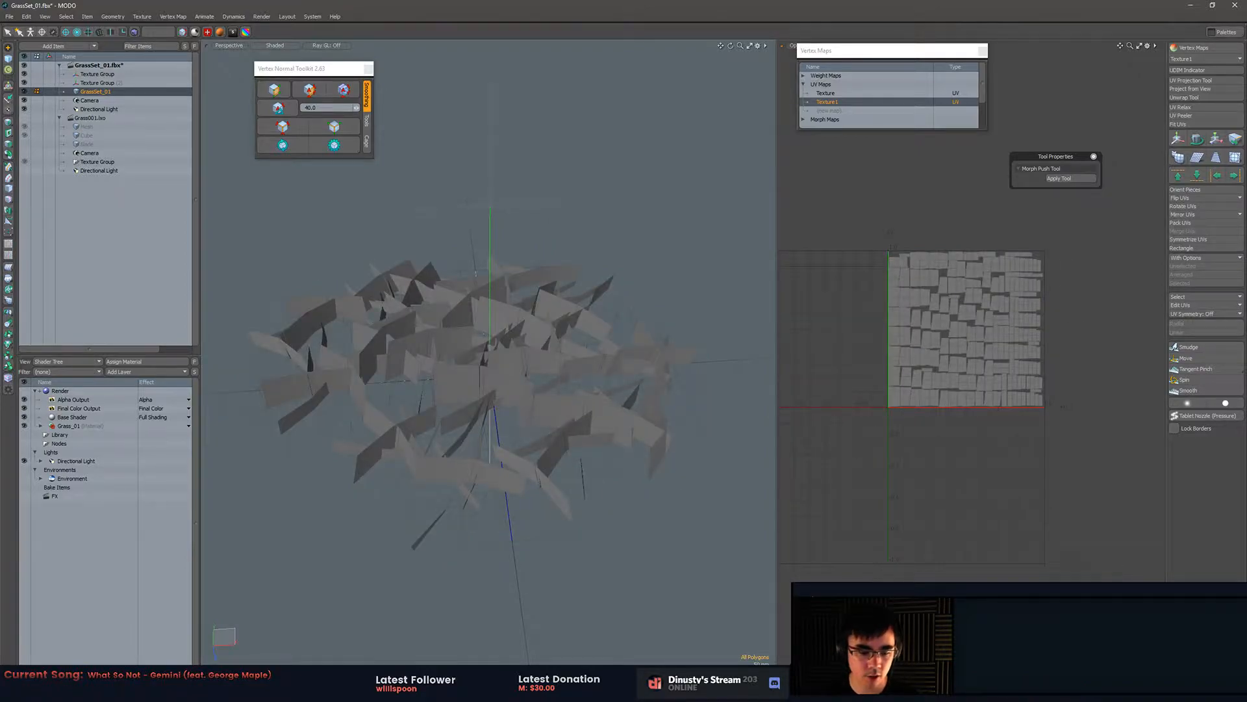
- Switch to Photoshop and inspect the Grass_01_D.psd layers by toggling the Hue/Saturation adjustments and viewing Layer 5's mask
{"action": "key", "text": "alt+Tab"}
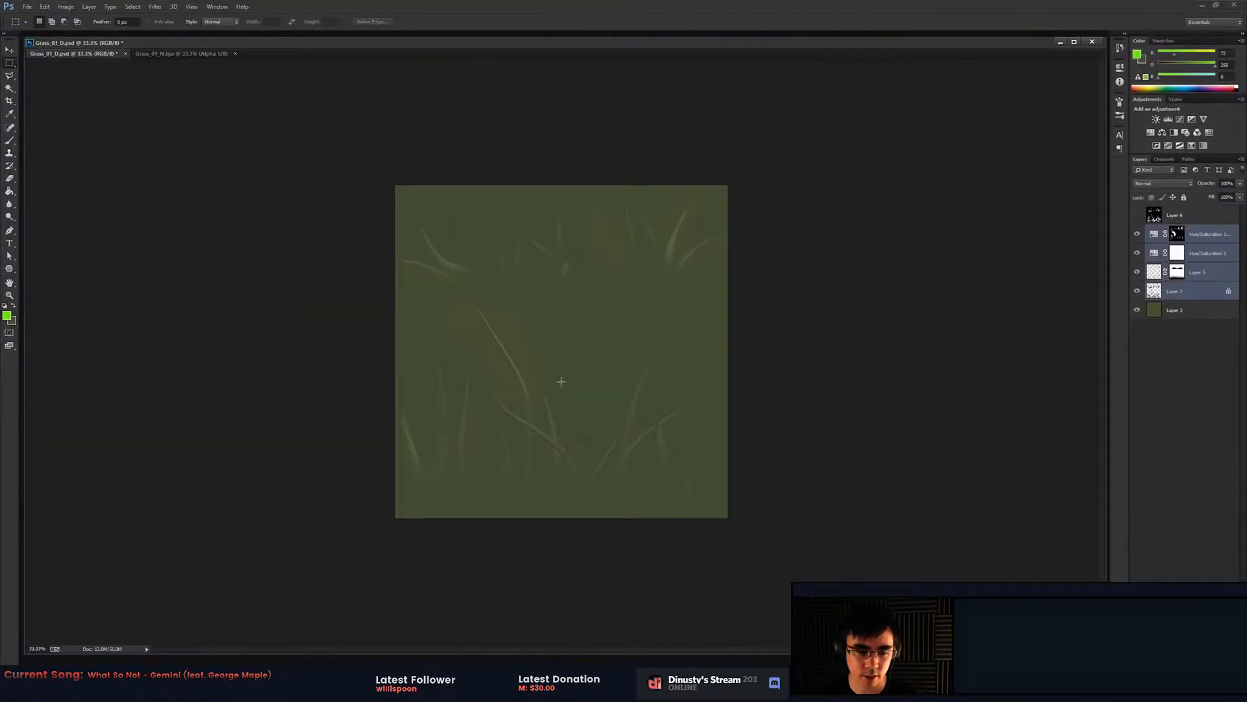
{"action": "left_click", "coordinate": [1136, 235]}
{"action": "left_click", "coordinate": [1137, 234]}
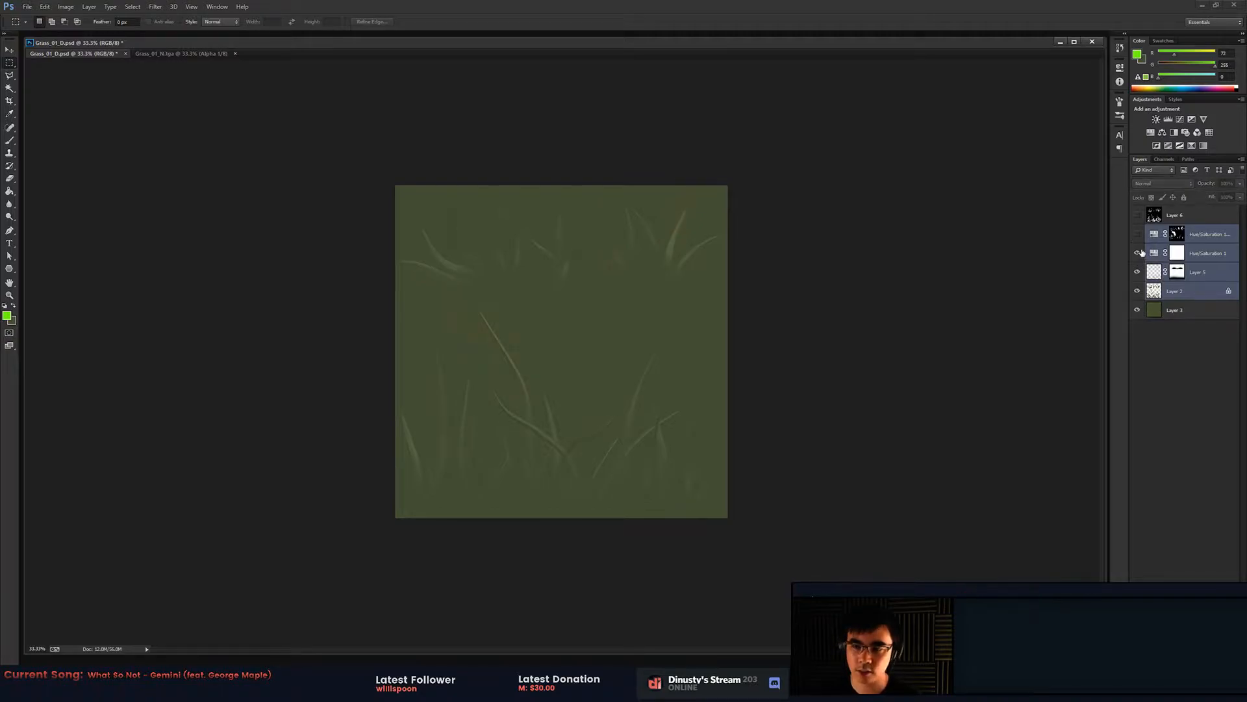
{"action": "left_click", "coordinate": [1137, 271]}
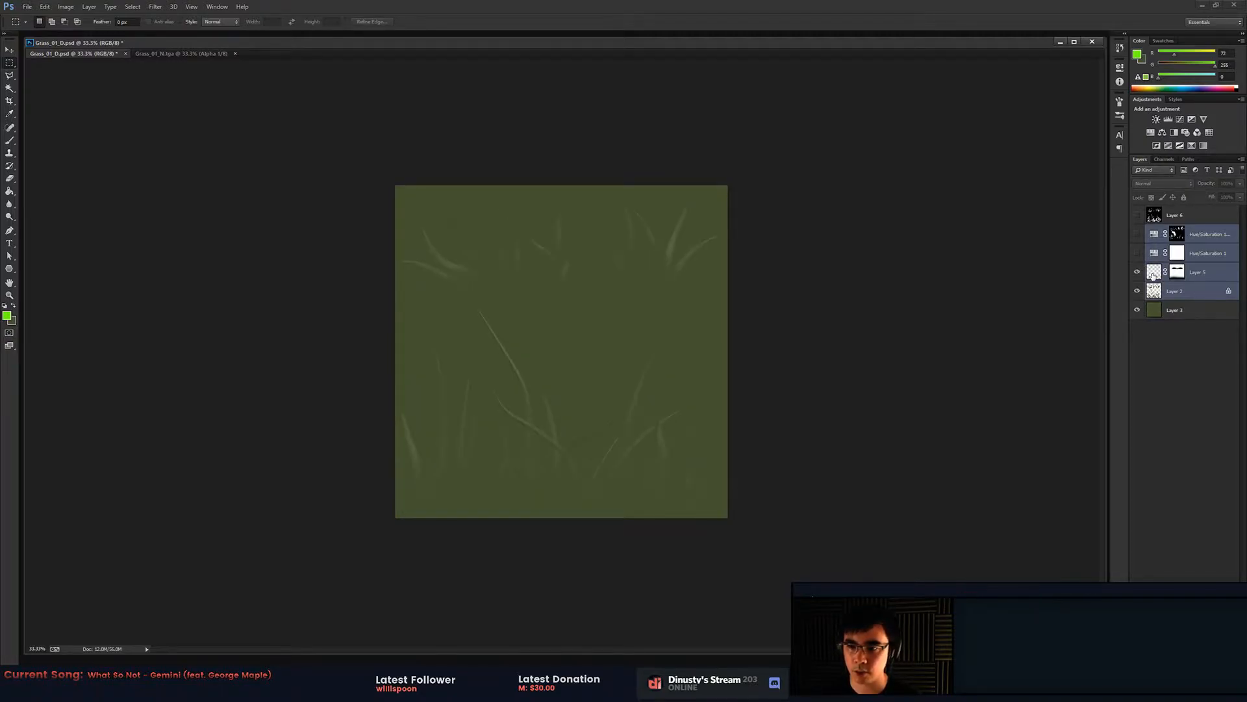
{"action": "left_click", "coordinate": [1155, 271]}
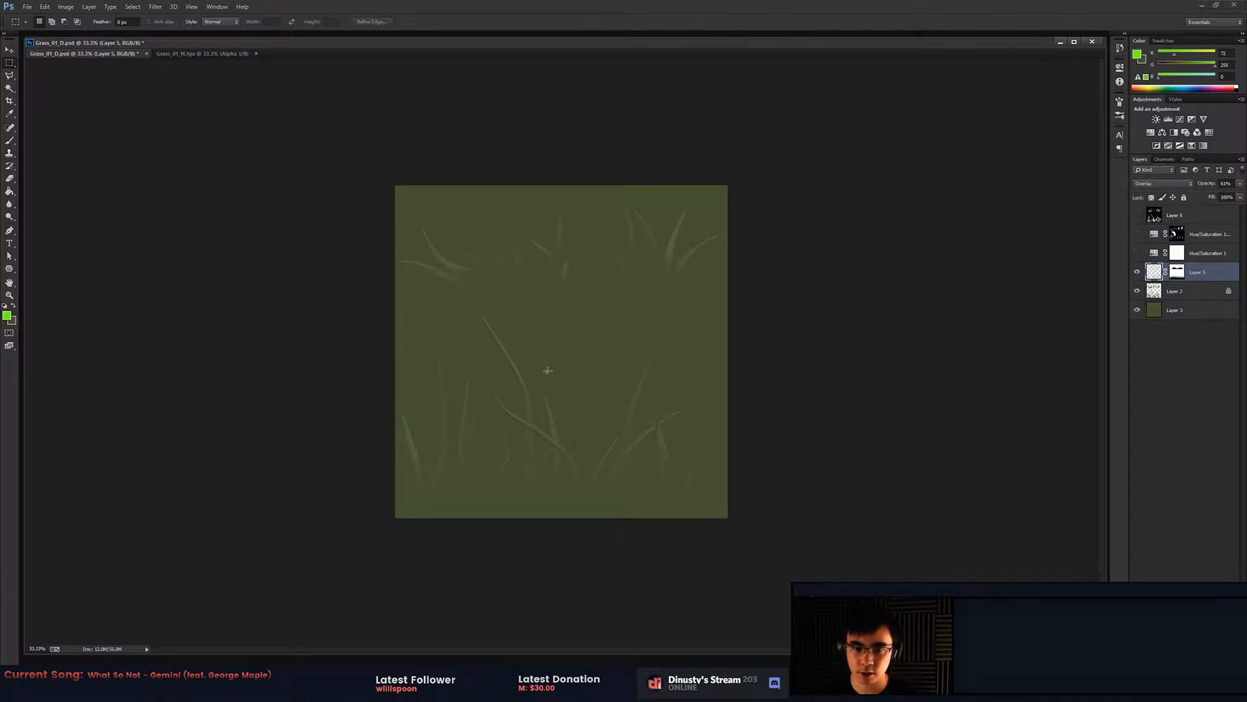
{"action": "left_click", "coordinate": [1173, 275], "text": "alt"}
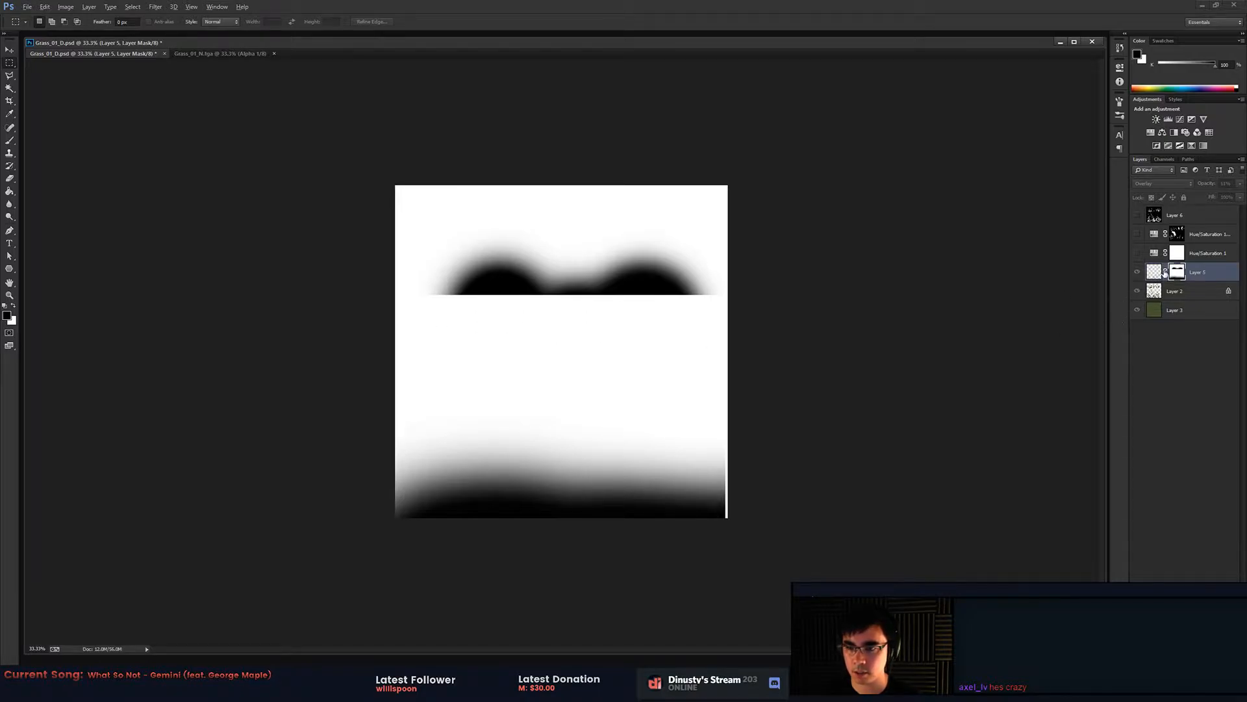
{"action": "left_click", "coordinate": [1155, 272]}
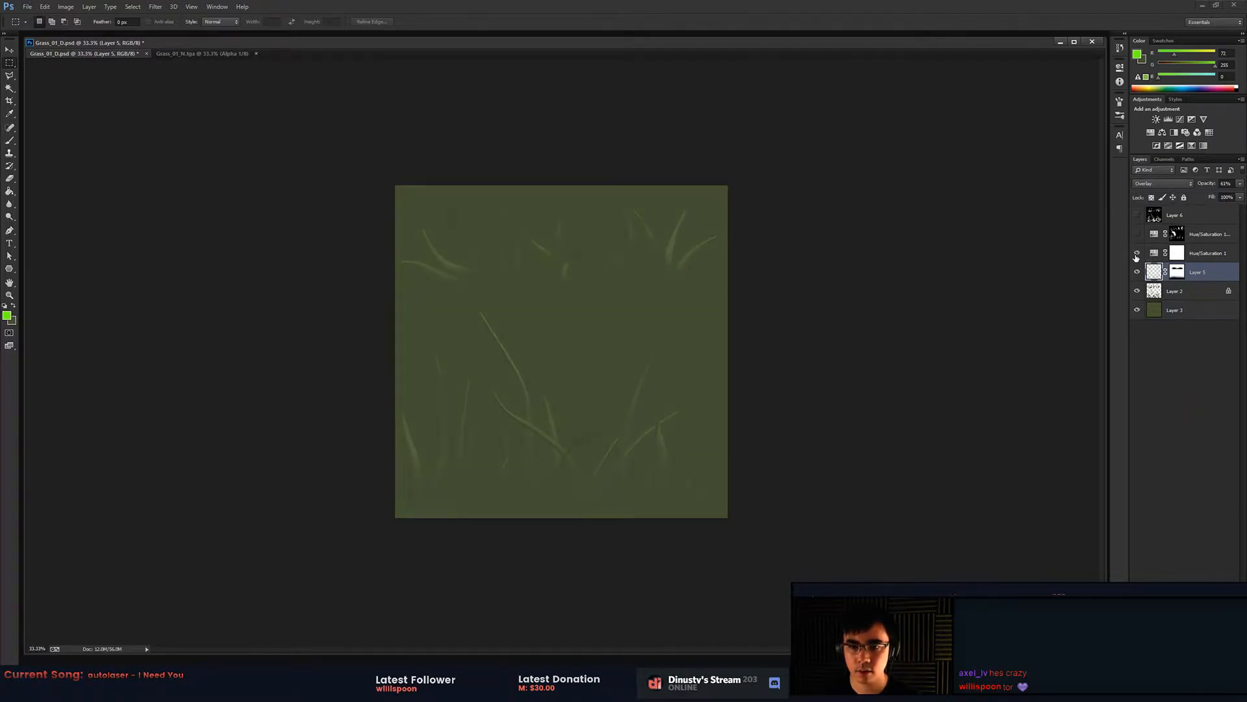
- Show the Hue/Saturation adjustments again, check Layer 6's blade silhouettes and delete Layer 6
{"action": "left_click", "coordinate": [1137, 221]}
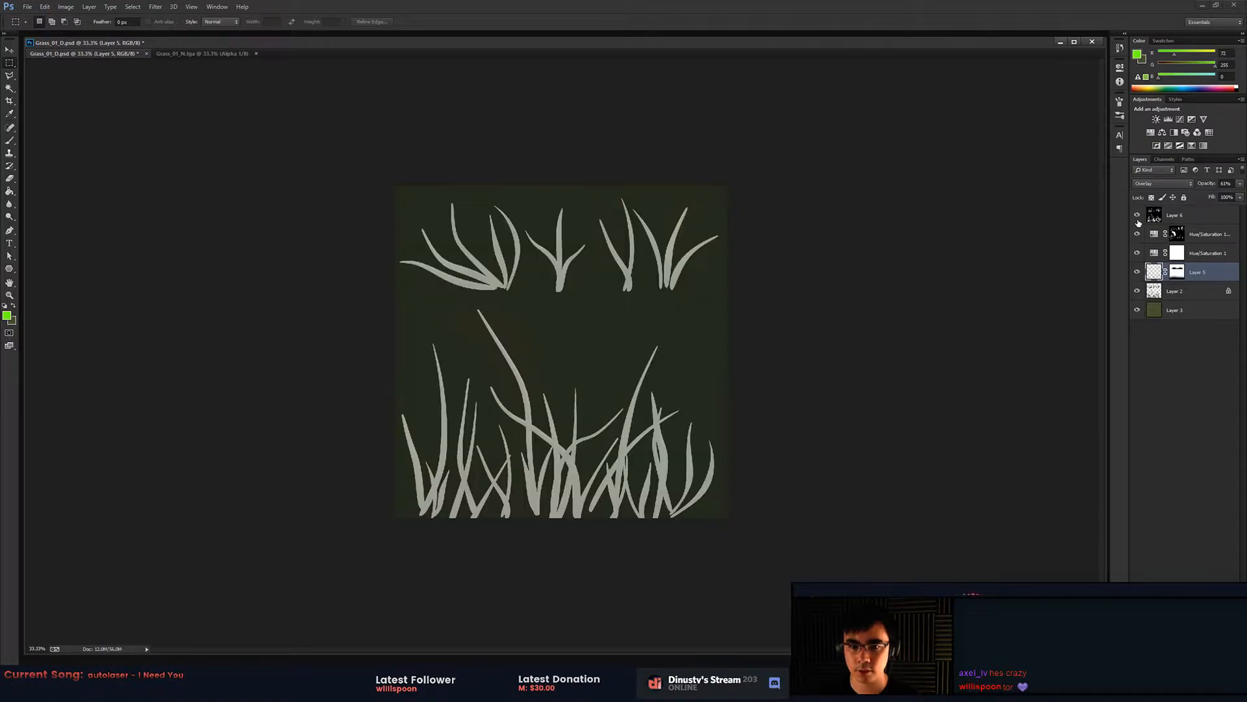
{"action": "left_click", "coordinate": [1138, 222]}
{"action": "left_click", "coordinate": [1202, 217]}
{"action": "key", "text": "Delete"}
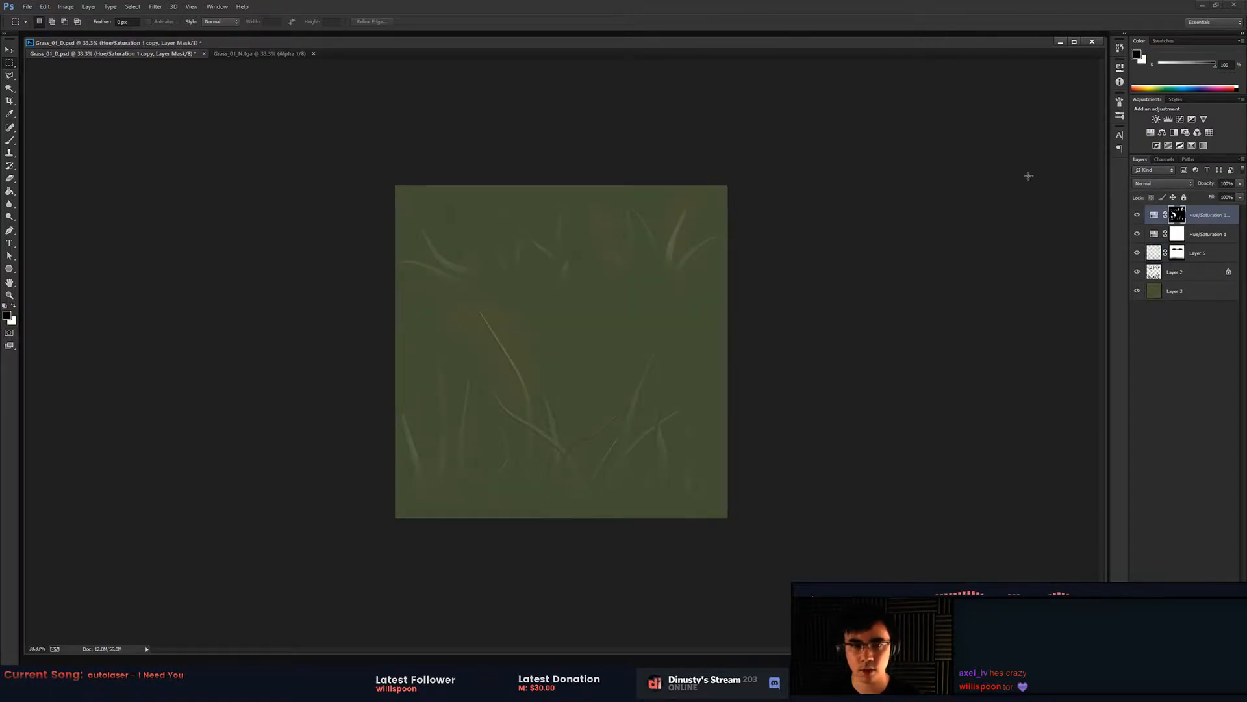
- View the Alpha 1 channel of the grass texture, then return to the RGB composite and the layer list
{"action": "left_click", "coordinate": [1164, 159]}
{"action": "left_click", "coordinate": [1169, 262]}
{"action": "left_click", "coordinate": [1149, 172]}
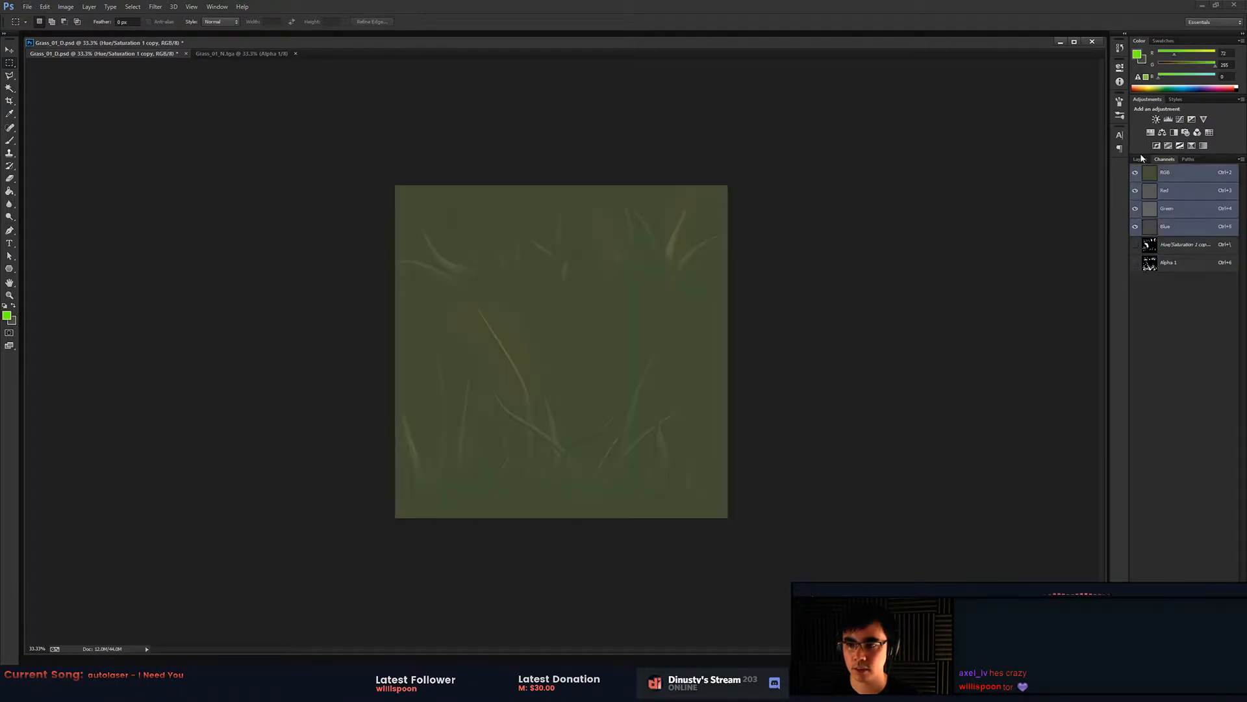
{"action": "left_click", "coordinate": [1140, 159]}
- Switch to Unreal Editor and examine the grass blades up close and across the whole courtyard
{"action": "key", "text": "super+Tab"}
{"action": "left_click", "coordinate": [902, 293]}
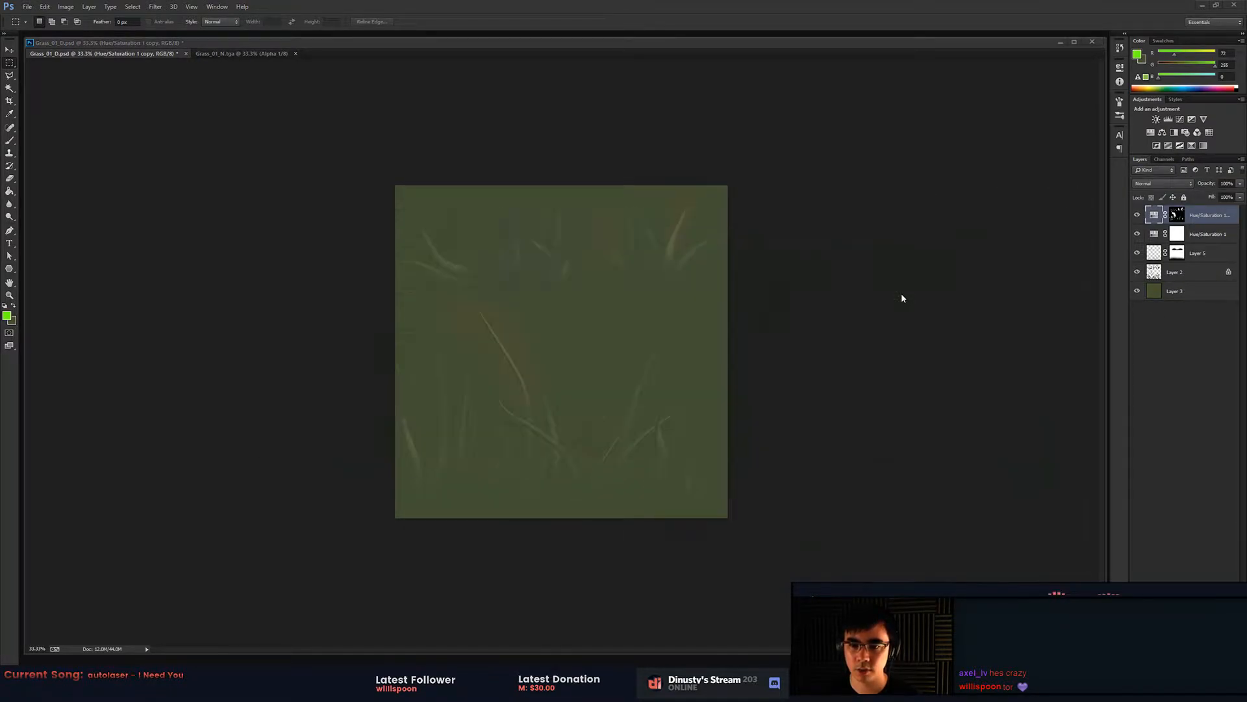
{"action": "right_click_drag", "start_coordinate": [809, 269], "coordinate": [859, 327]}
{"action": "key", "text": "s"}
{"action": "key", "text": "w"}
{"action": "key", "text": "d"}
{"action": "key", "text": "w"}
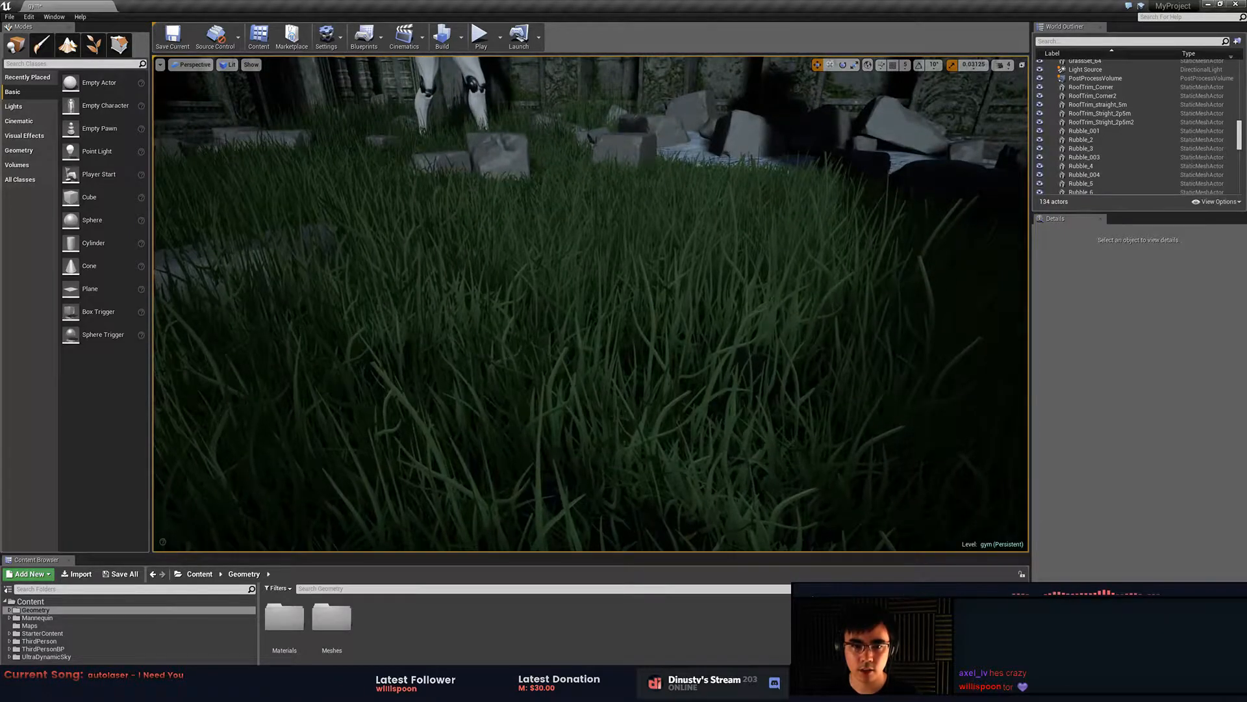
{"action": "key", "text": "e"}
{"action": "right_click_drag", "start_coordinate": [859, 327], "coordinate": [859, 326]}
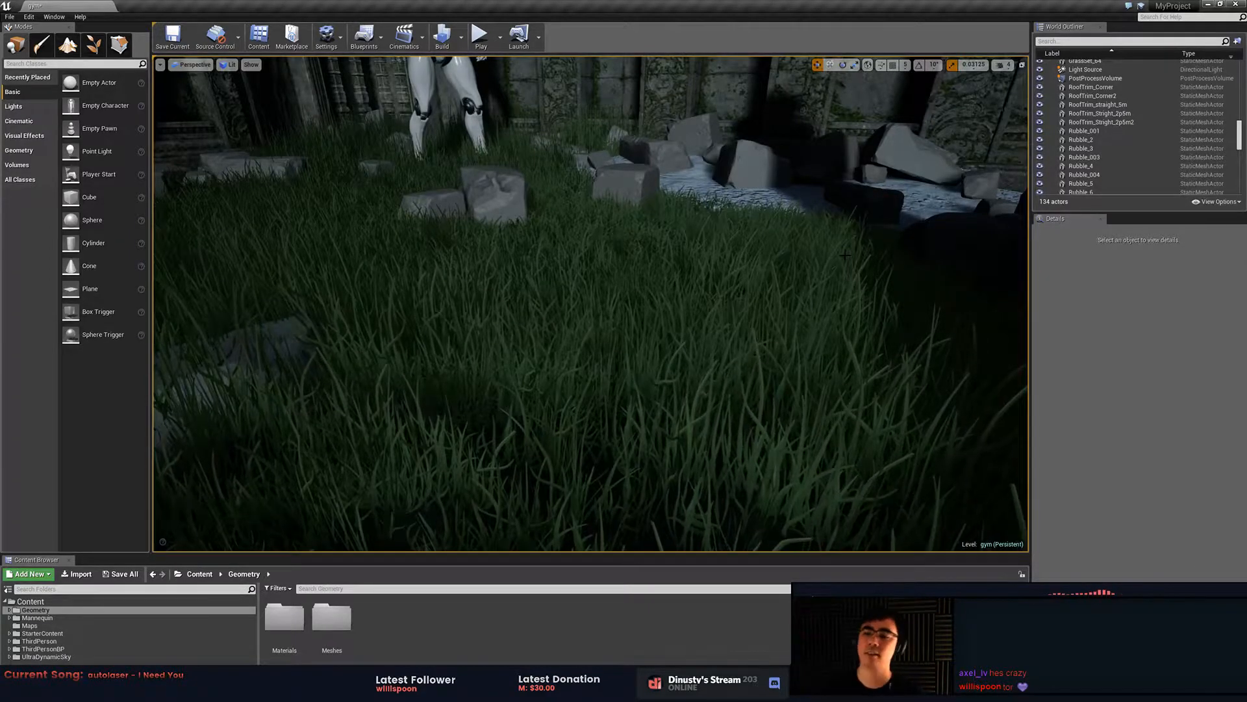
{"action": "right_click_drag", "start_coordinate": [680, 230], "coordinate": [608, 168]}
{"action": "key", "text": "s"}
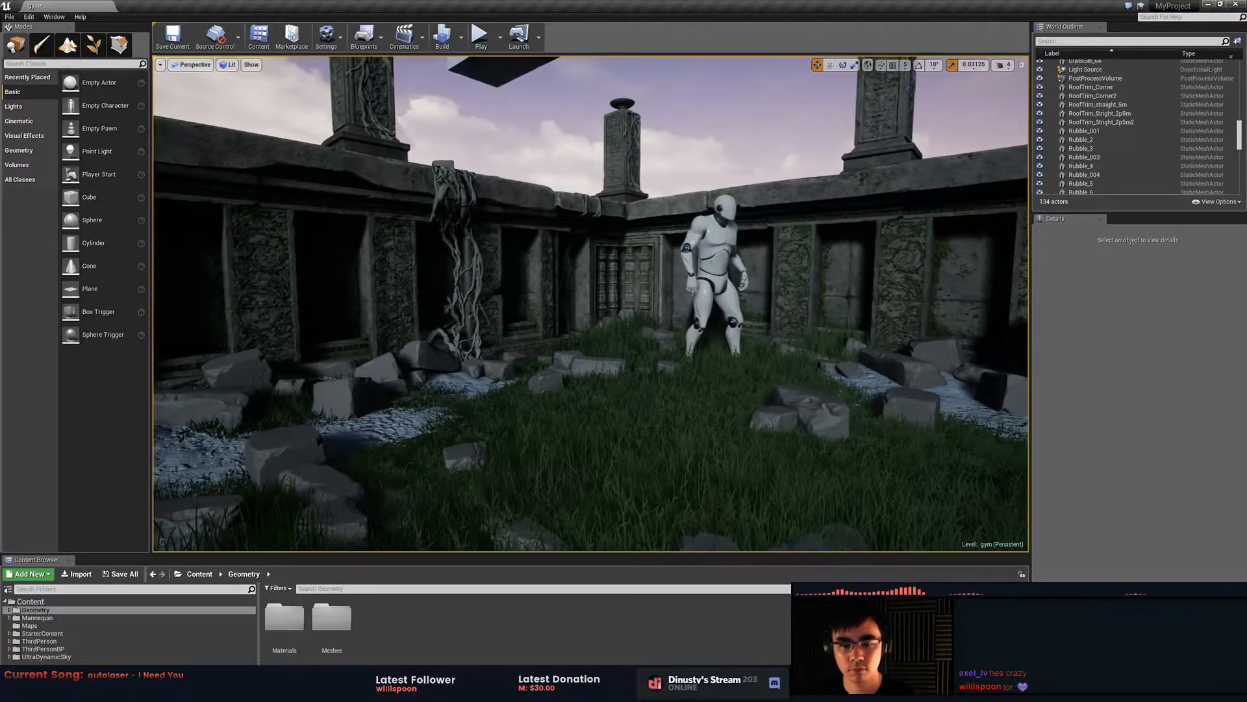
- Switch to MODO and save GrassSet_01.fbx in its non-LXO format
{"action": "key", "text": "alt+Tab"}
{"action": "left_click", "coordinate": [890, 257]}
{"action": "left_click_drag", "start_coordinate": [688, 311], "coordinate": [623, 322], "text": "alt"}
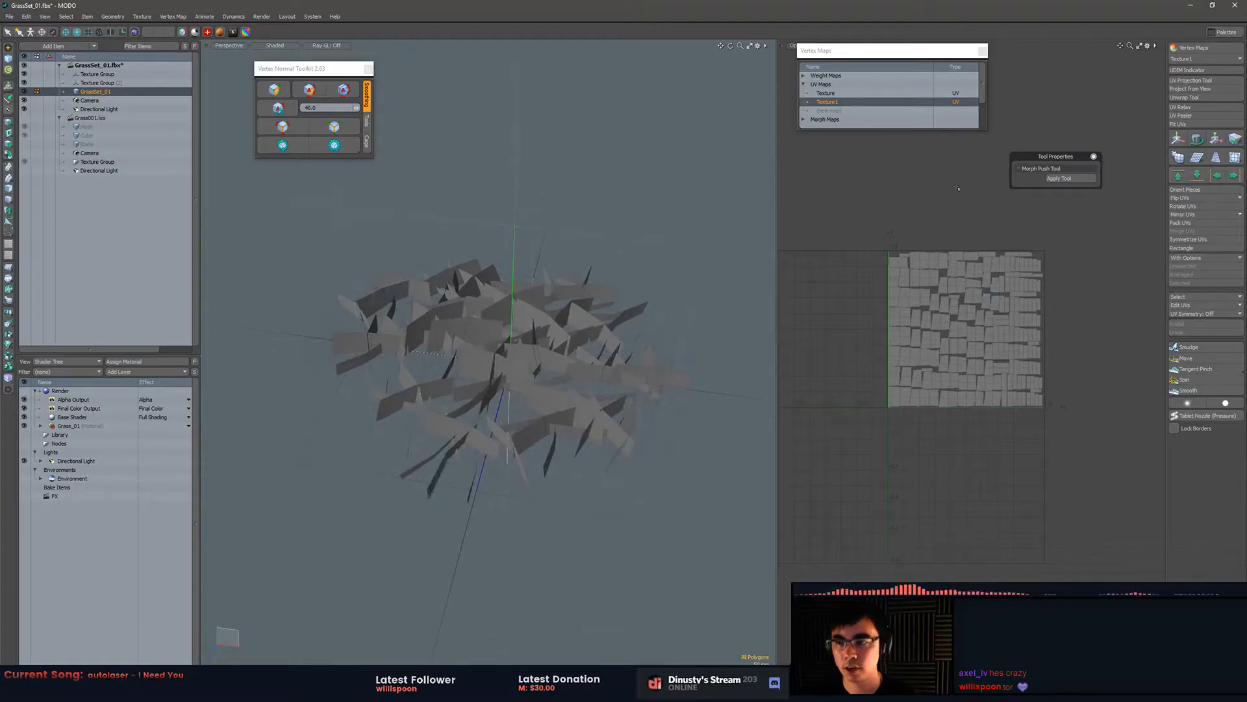
{"action": "key", "text": "ctrl+s"}
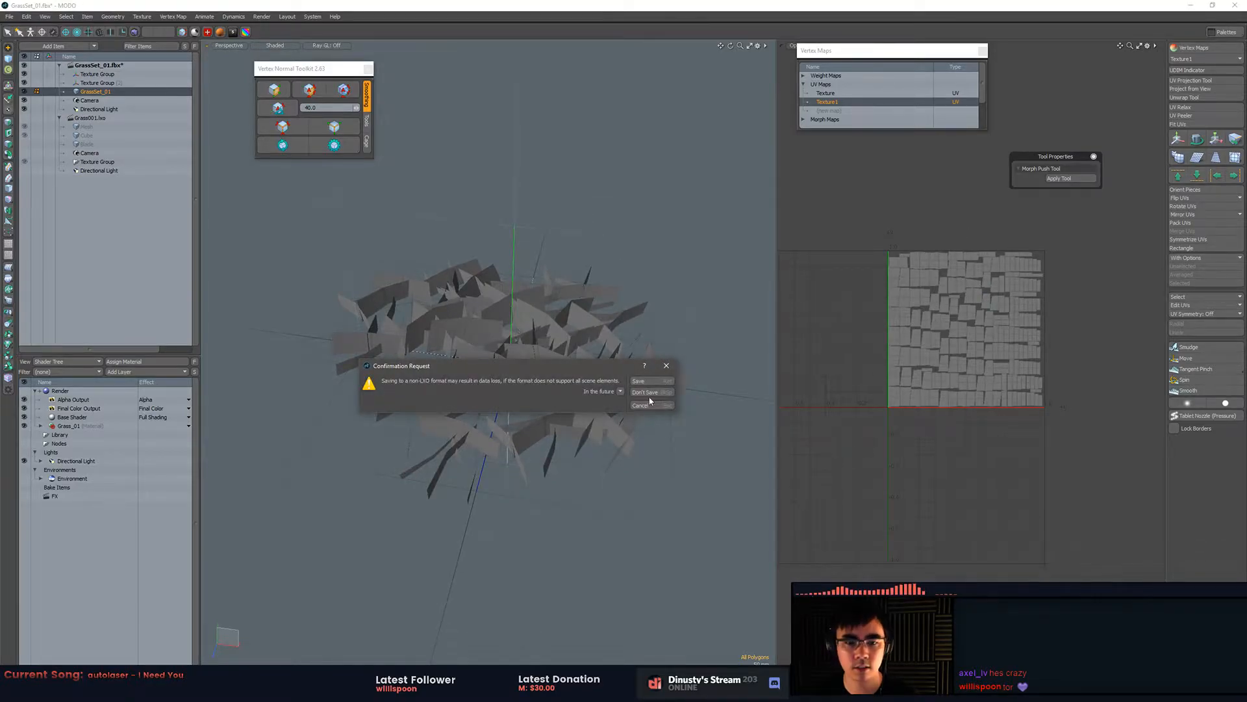
{"action": "left_click", "coordinate": [650, 381]}
- Switch to Unreal Editor, select a grass patch in the level, search the content for "grass" and reimport the GrassSet_01 mesh
{"action": "key", "text": "alt+Tab"}
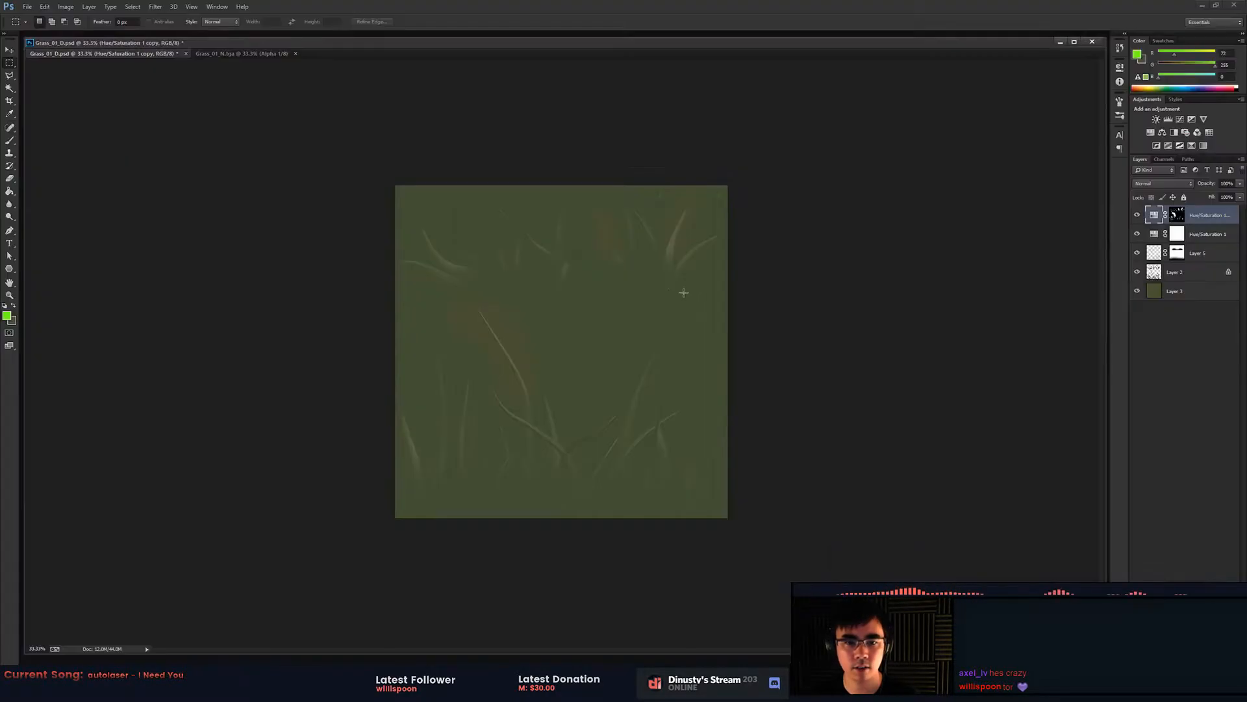
{"action": "key", "text": "alt+Tab"}
{"action": "key", "text": "alt+Tab"}
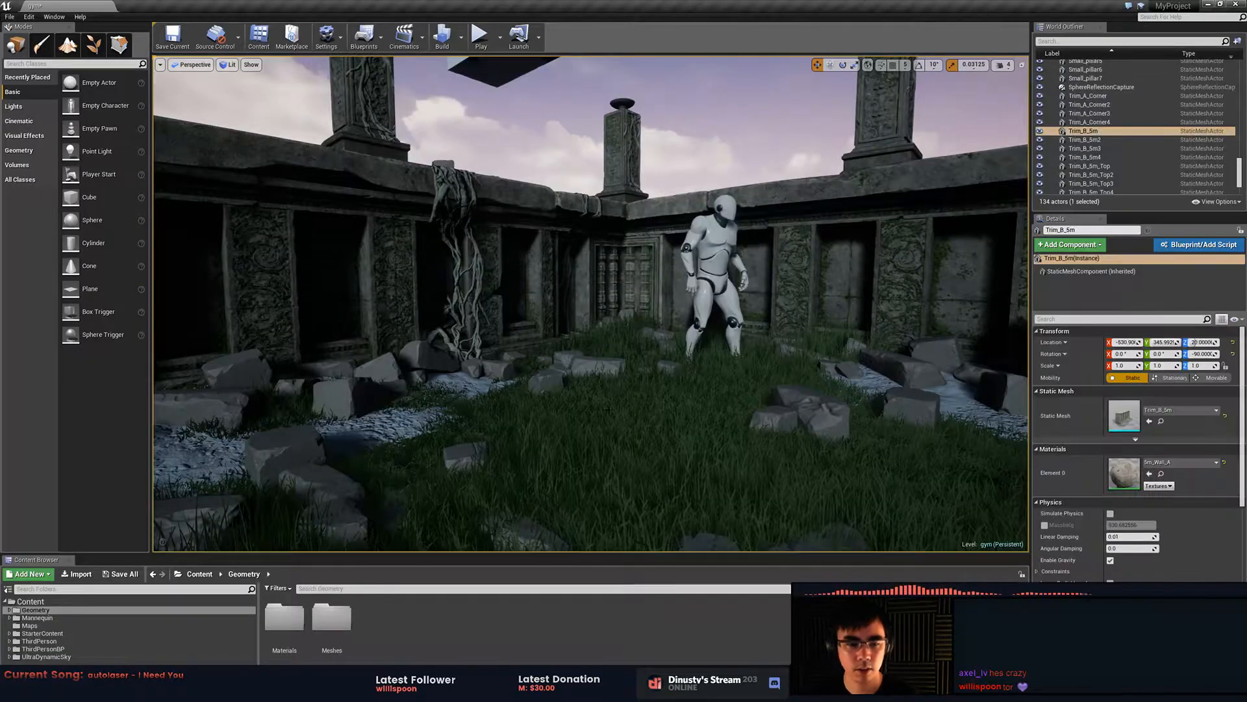
{"action": "left_click", "coordinate": [675, 437]}
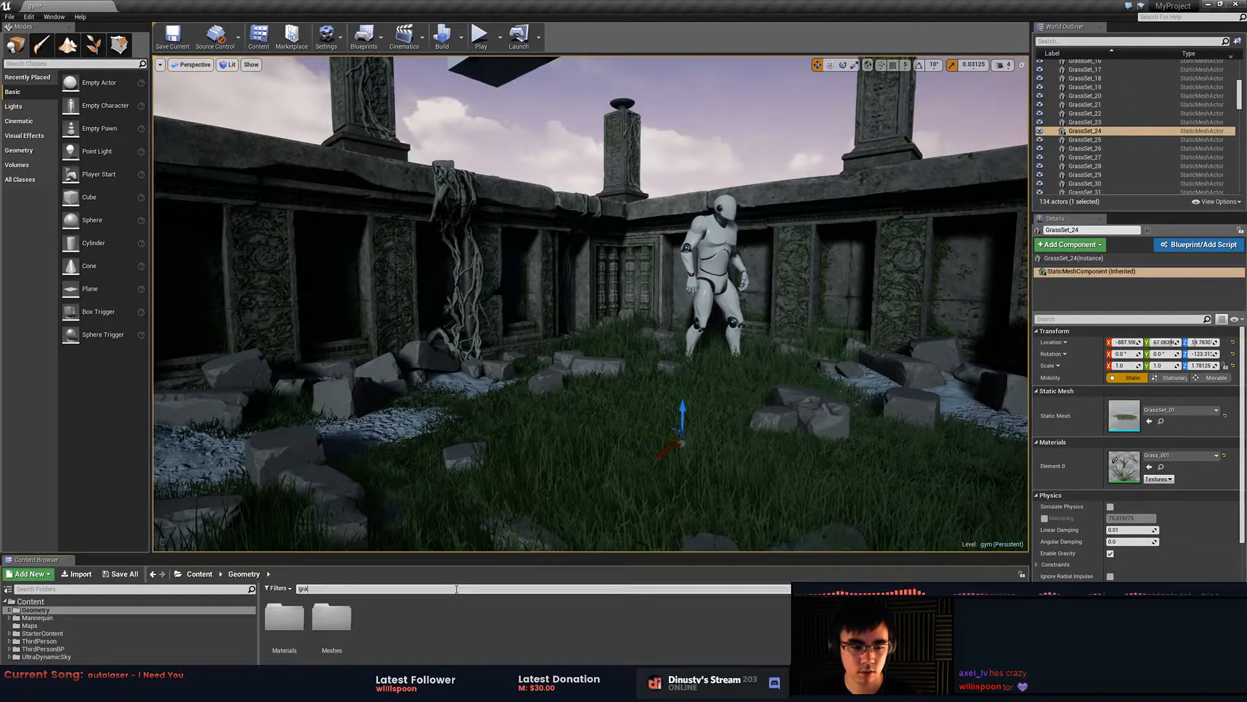
{"action": "right_click", "coordinate": [474, 618]}
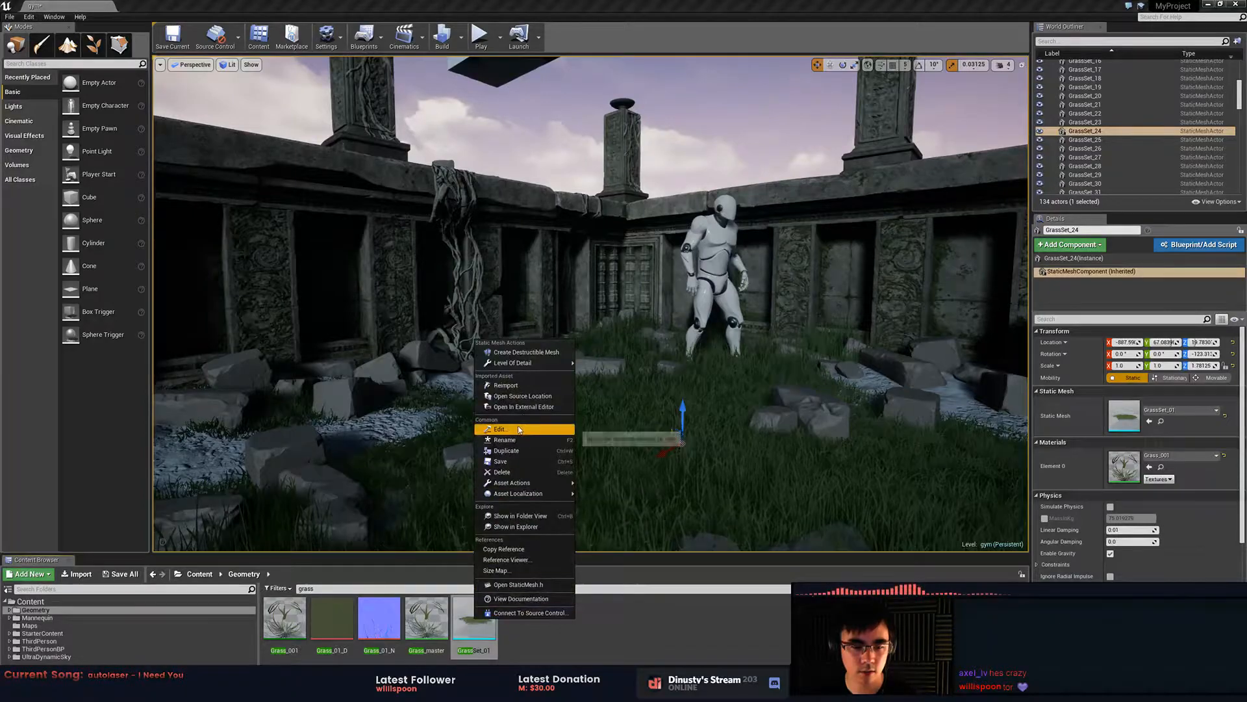
{"action": "left_click", "coordinate": [507, 385]}
- Open GrassSet_01 in the Static Mesh Editor and compare the UV layouts of its UV channels, returning to UV Channel 0
{"action": "double_click", "coordinate": [461, 617]}
{"action": "left_click", "coordinate": [554, 44]}
{"action": "left_click", "coordinate": [554, 65]}
{"action": "left_click", "coordinate": [552, 45]}
{"action": "left_click", "coordinate": [555, 63]}
{"action": "left_click", "coordinate": [466, 39]}
{"action": "left_click", "coordinate": [465, 39]}
{"action": "left_click", "coordinate": [563, 46]}
{"action": "left_click", "coordinate": [564, 59]}
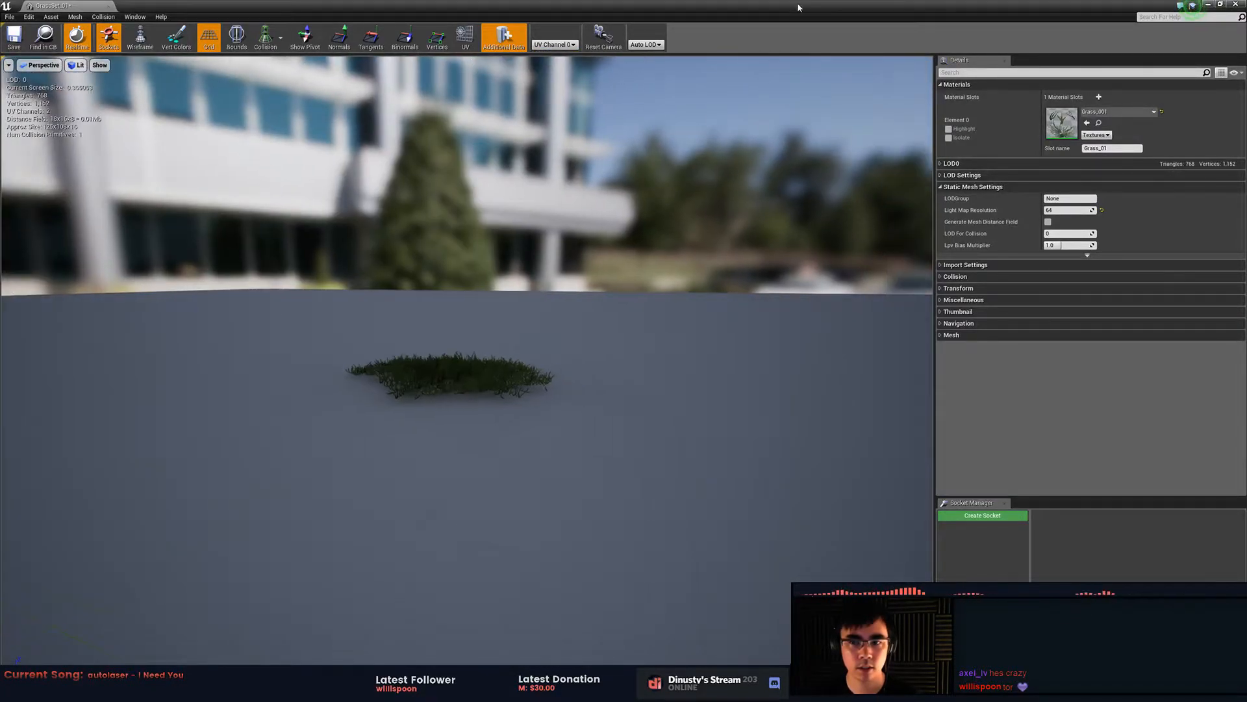
- Expand the LOD and static mesh settings of GrassSet_01 and enable Generate Mesh Distance Field
{"action": "left_click", "coordinate": [973, 187]}
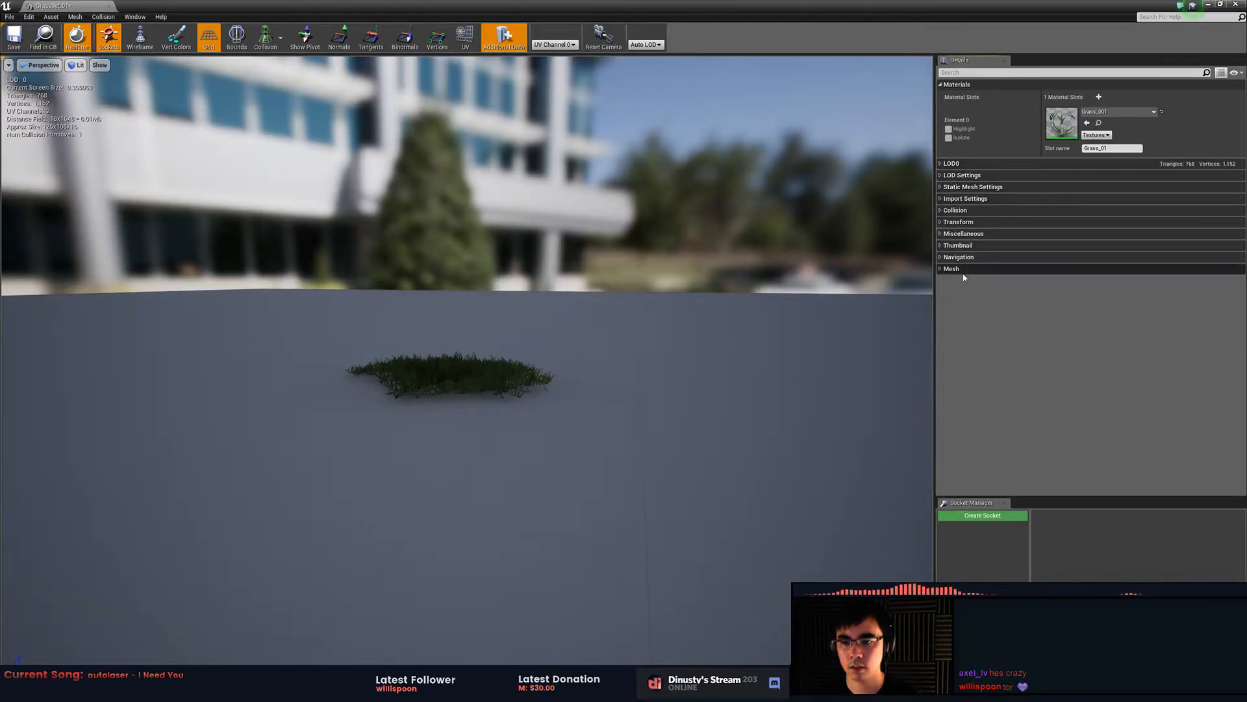
{"action": "left_click", "coordinate": [941, 164]}
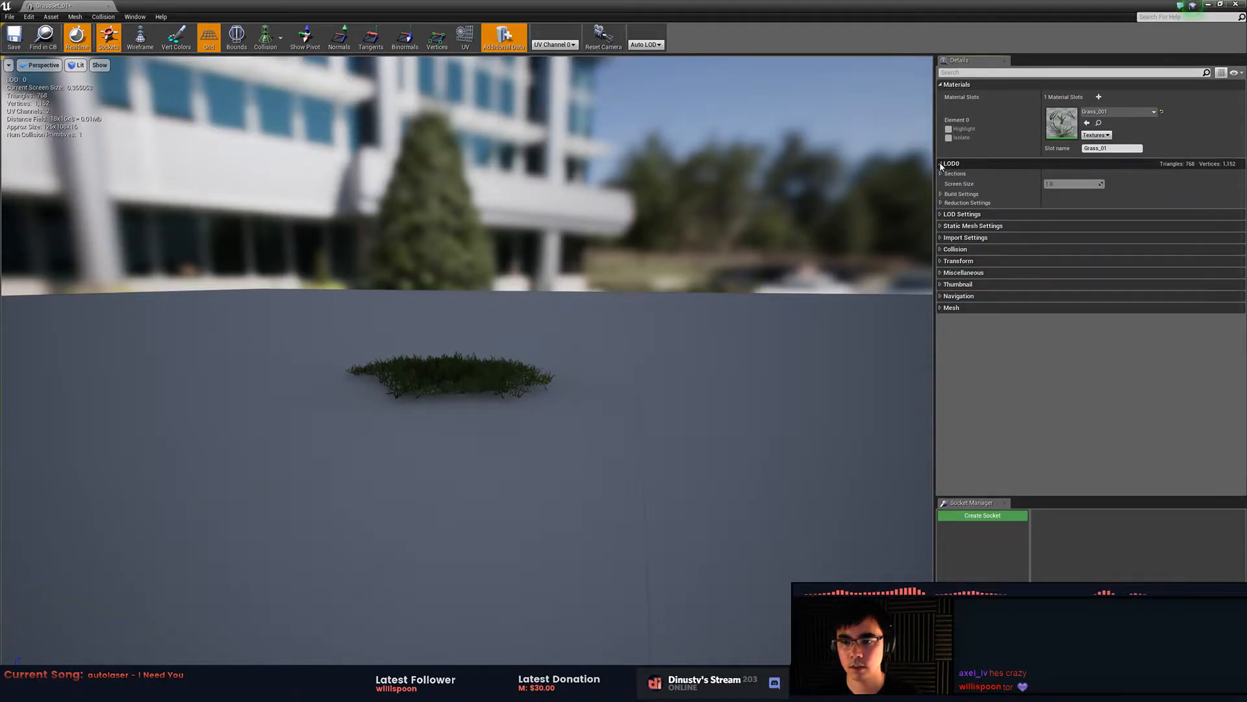
{"action": "left_click", "coordinate": [951, 263]}
{"action": "left_click", "coordinate": [951, 263]}
{"action": "left_click", "coordinate": [942, 215]}
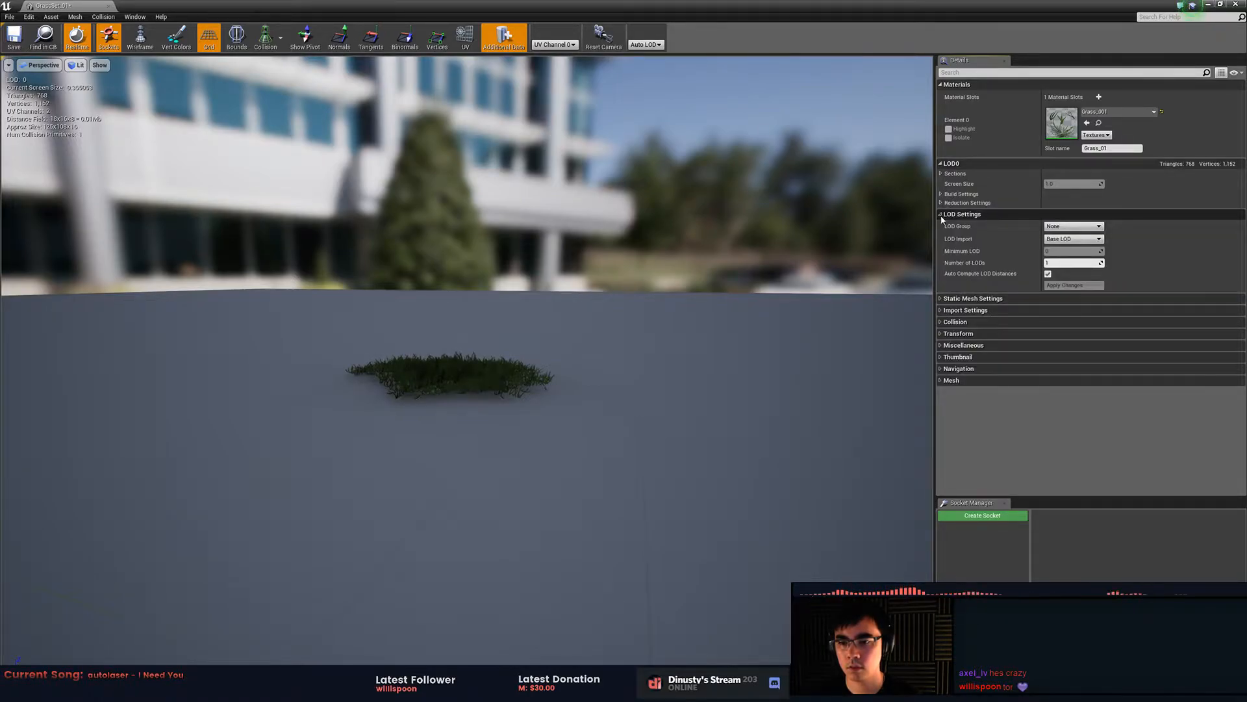
{"action": "left_click", "coordinate": [940, 299]}
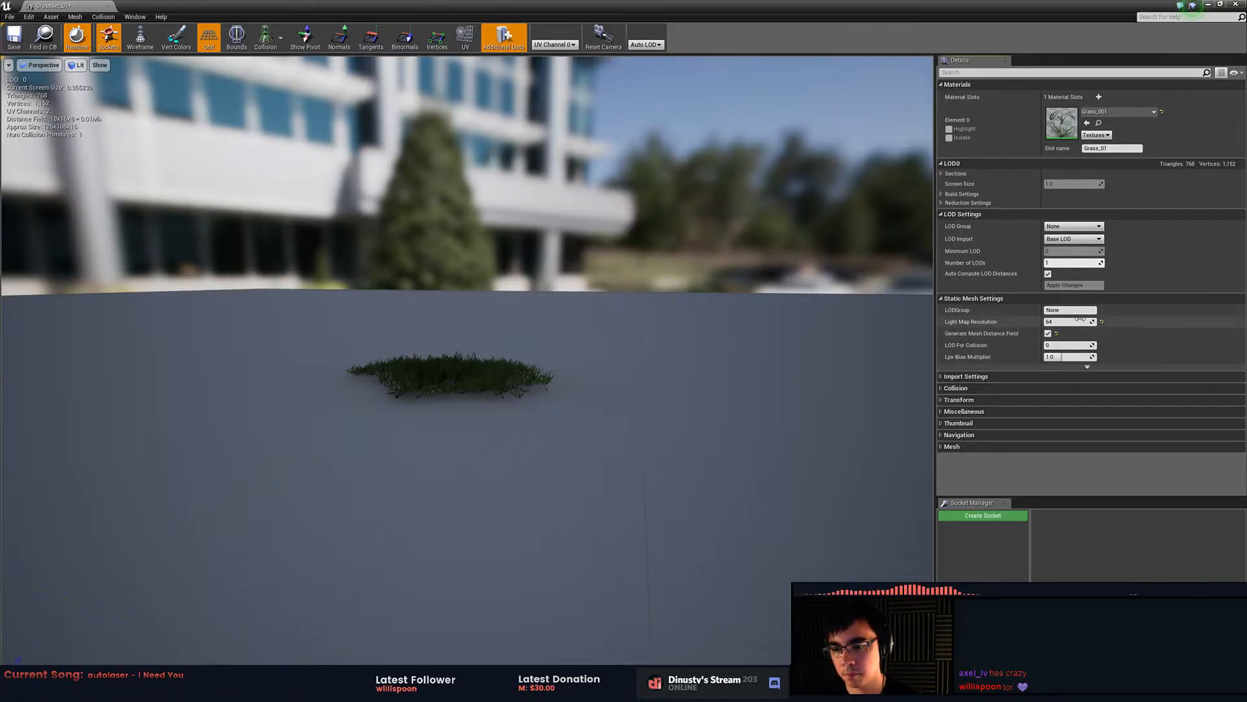
- Set the light map resolution of GrassSet_01 to 130 and show its import settings
{"action": "left_click", "coordinate": [1077, 321]}
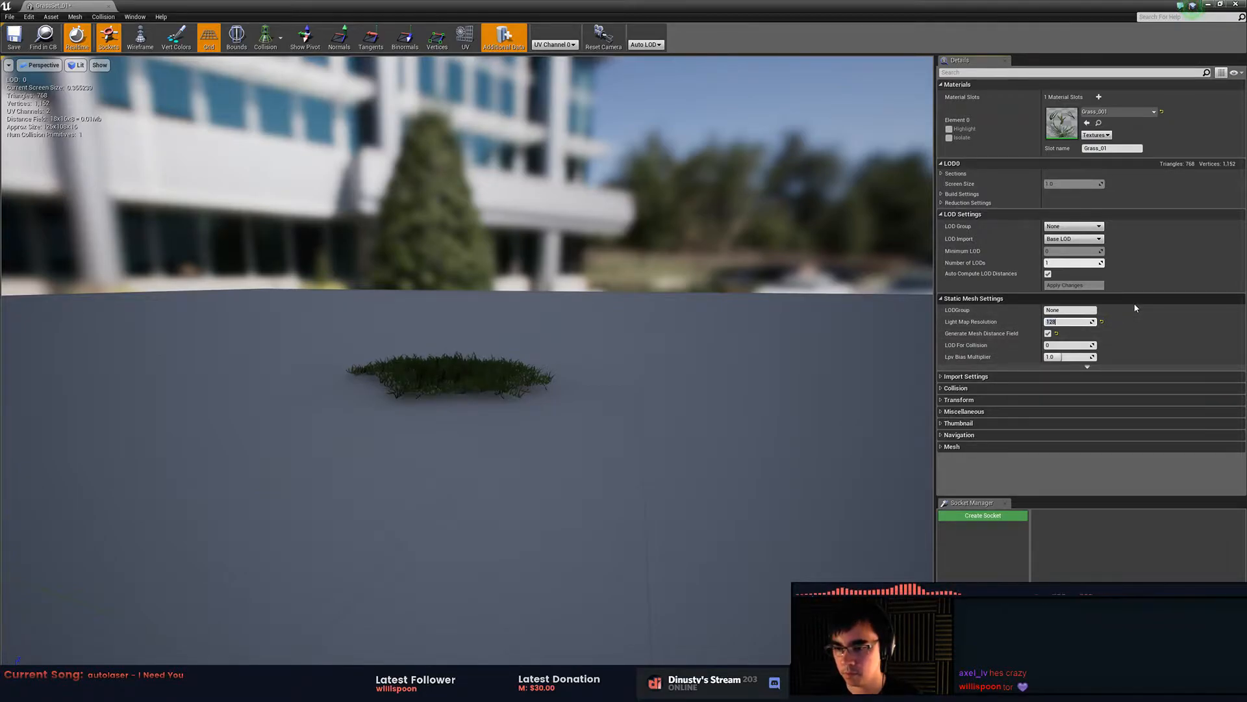
{"action": "left_click", "coordinate": [1007, 377]}
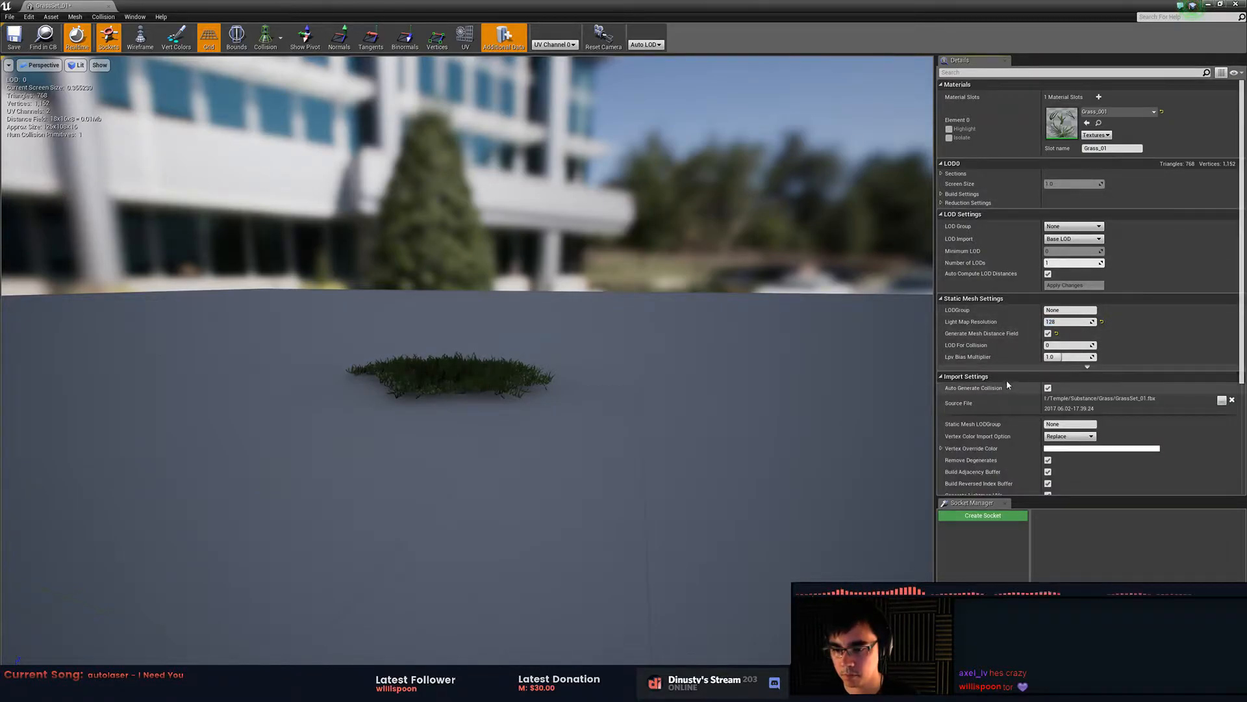
{"action": "left_click", "coordinate": [1064, 321]}
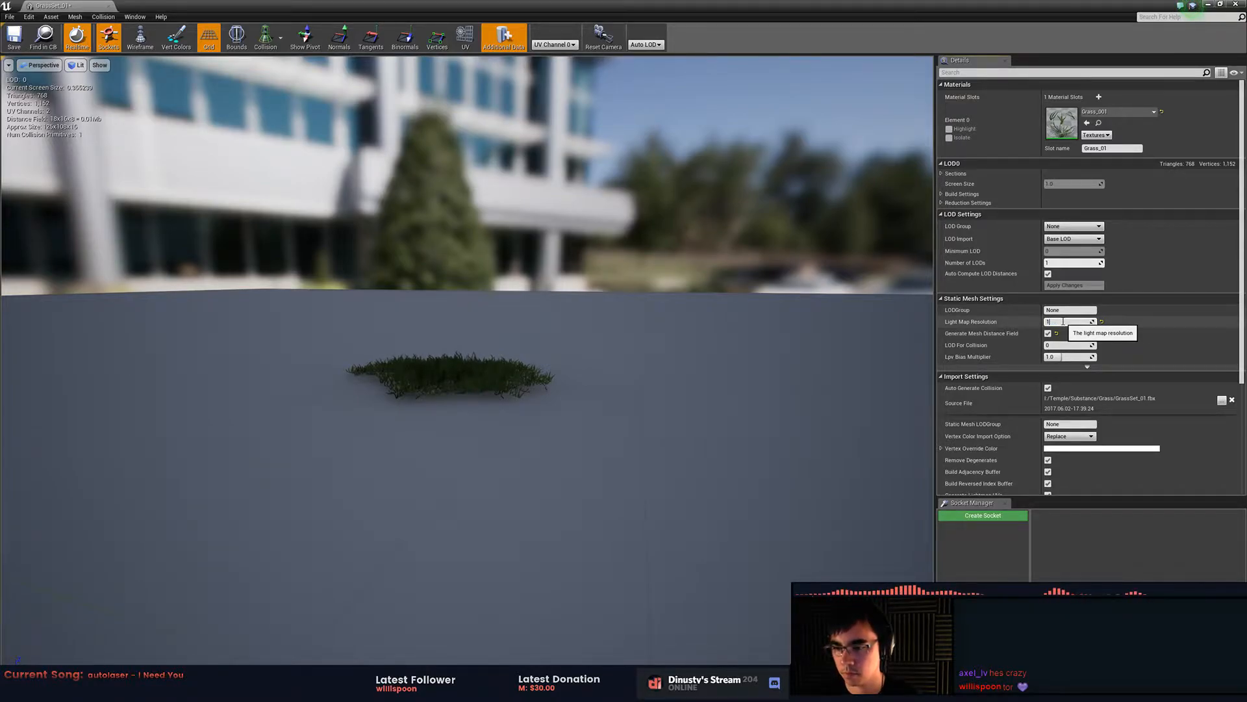
{"action": "type", "text": "130"}
{"action": "key", "text": "Return"}
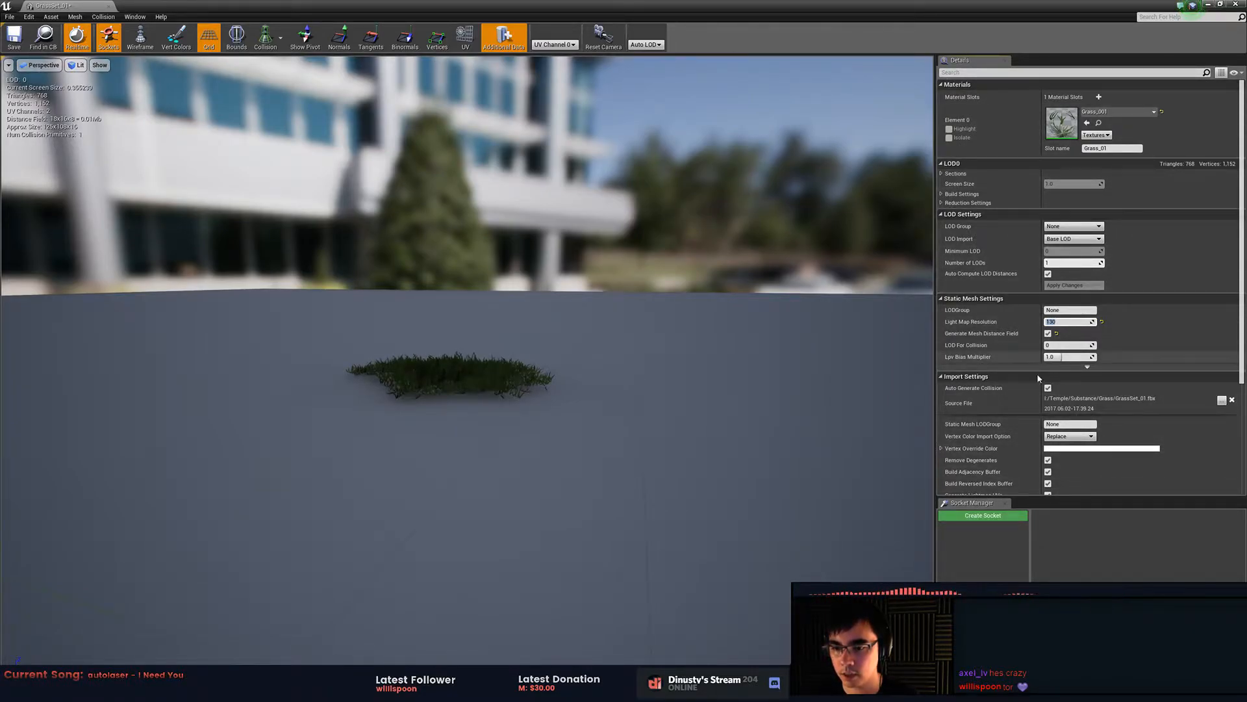
- Turn off Generate Lightmap UVs and set the Light Map Coordinate Index to 1
{"action": "scroll", "coordinate": [1015, 464], "scroll_direction": "down", "scroll_amount": 2}
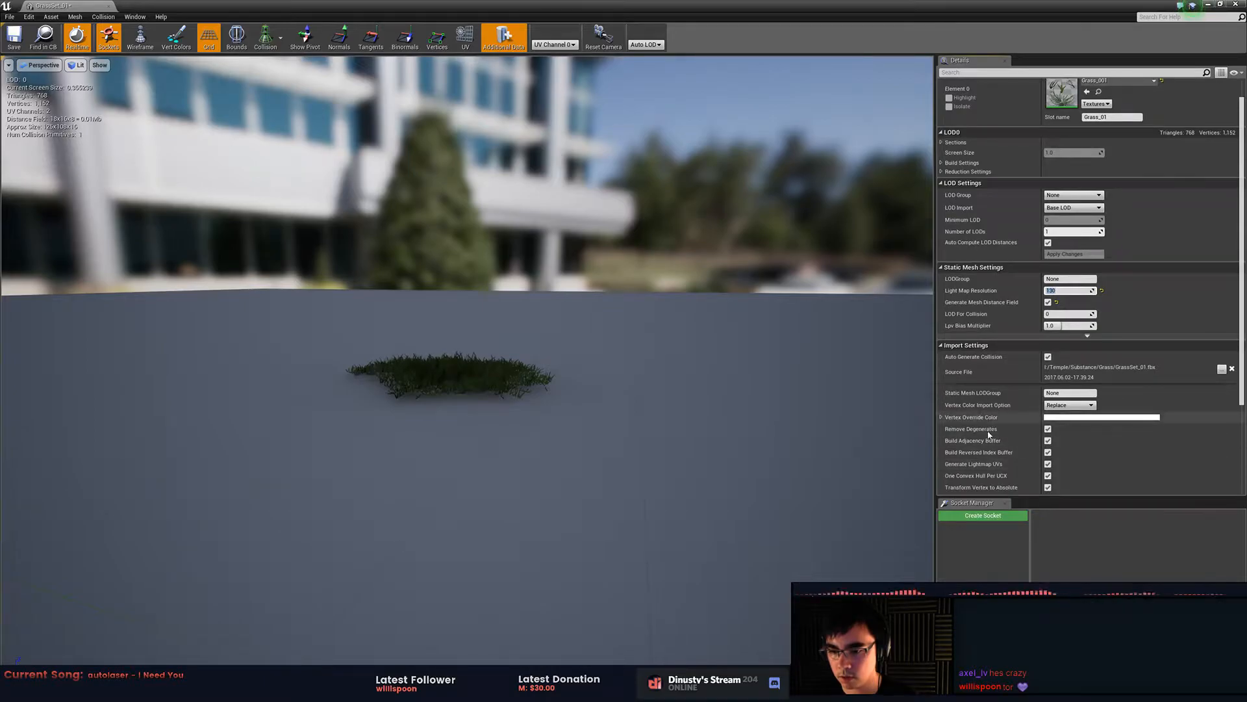
{"action": "left_click", "coordinate": [1048, 465]}
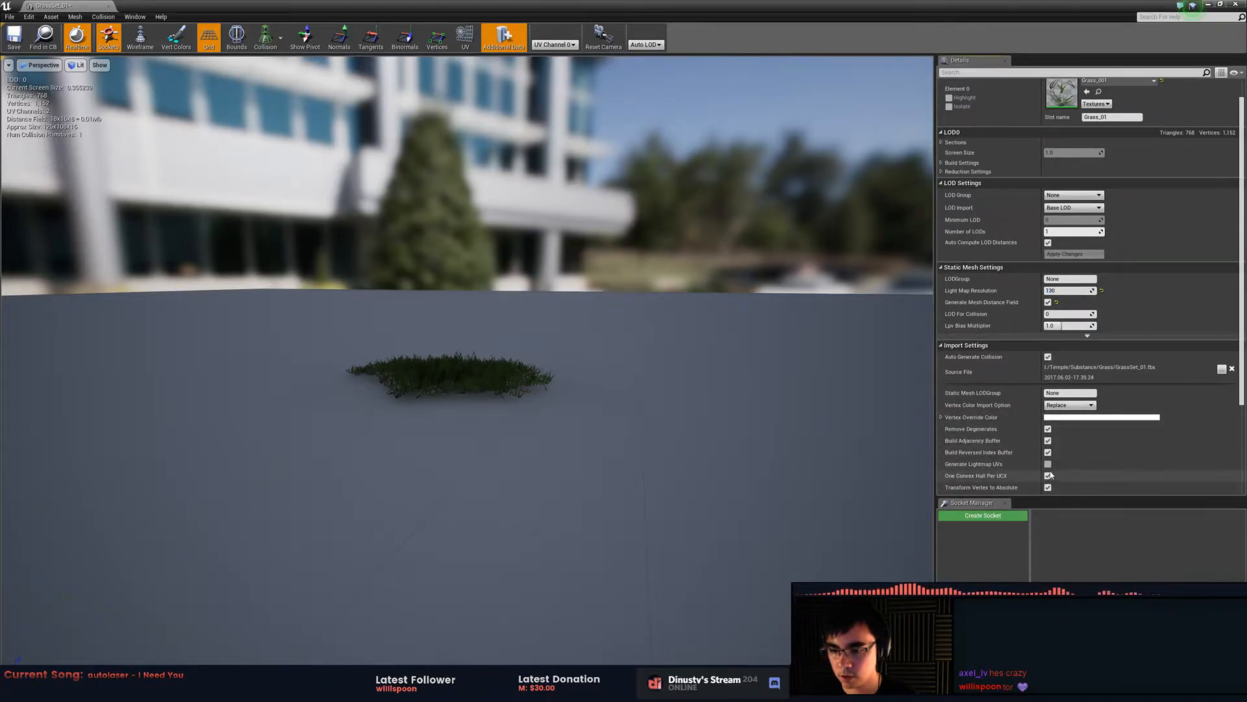
{"action": "scroll", "coordinate": [1028, 459], "scroll_direction": "down", "scroll_amount": 8}
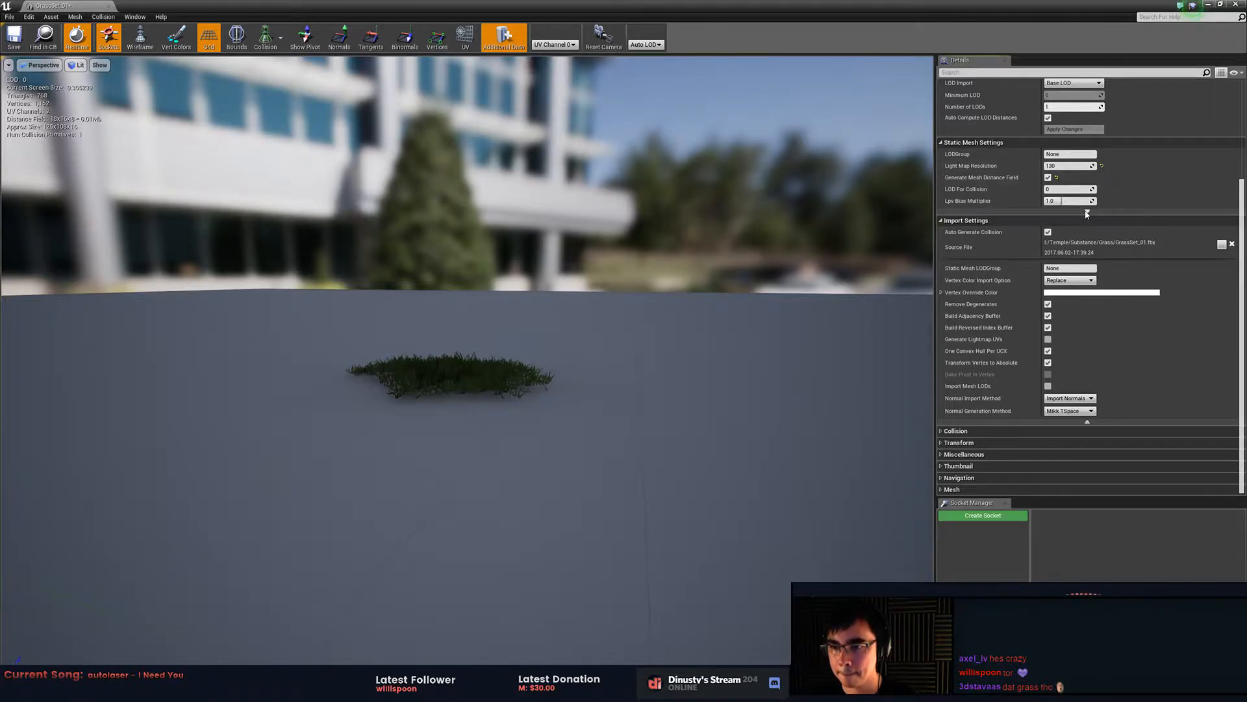
{"action": "left_click", "coordinate": [1017, 211]}
{"action": "left_click", "coordinate": [1065, 218]}
{"action": "type", "text": "1"}
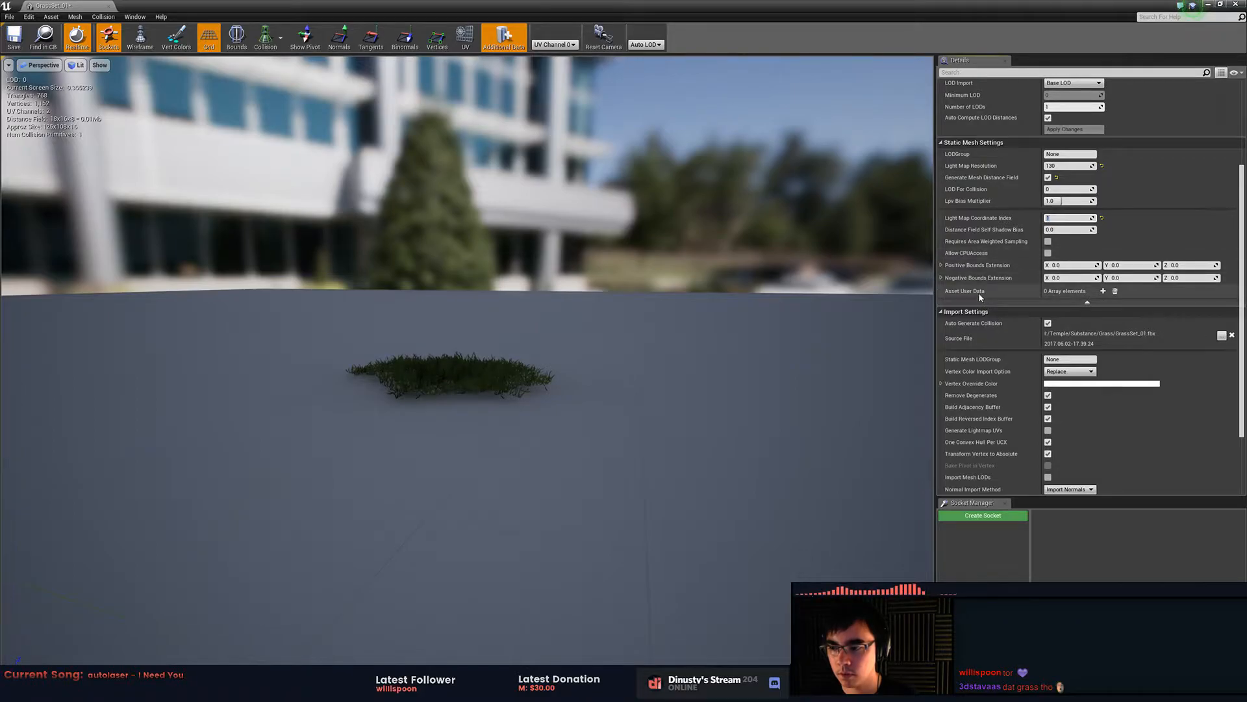
- Inspect the grass mesh up close and review its remaining settings, including the Mesh section
{"action": "left_click", "coordinate": [694, 317]}
{"action": "right_click_drag", "start_coordinate": [694, 317], "coordinate": [734, 336]}
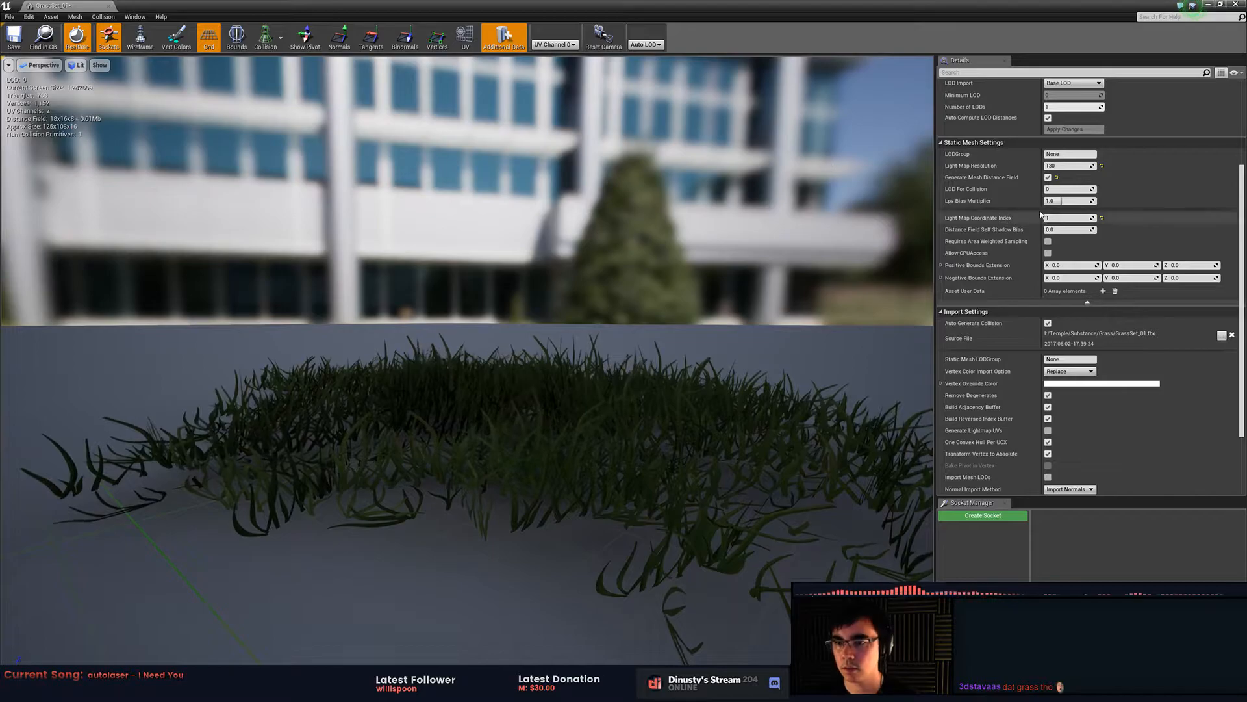
{"action": "scroll", "coordinate": [1046, 153], "scroll_direction": "up", "scroll_amount": 5}
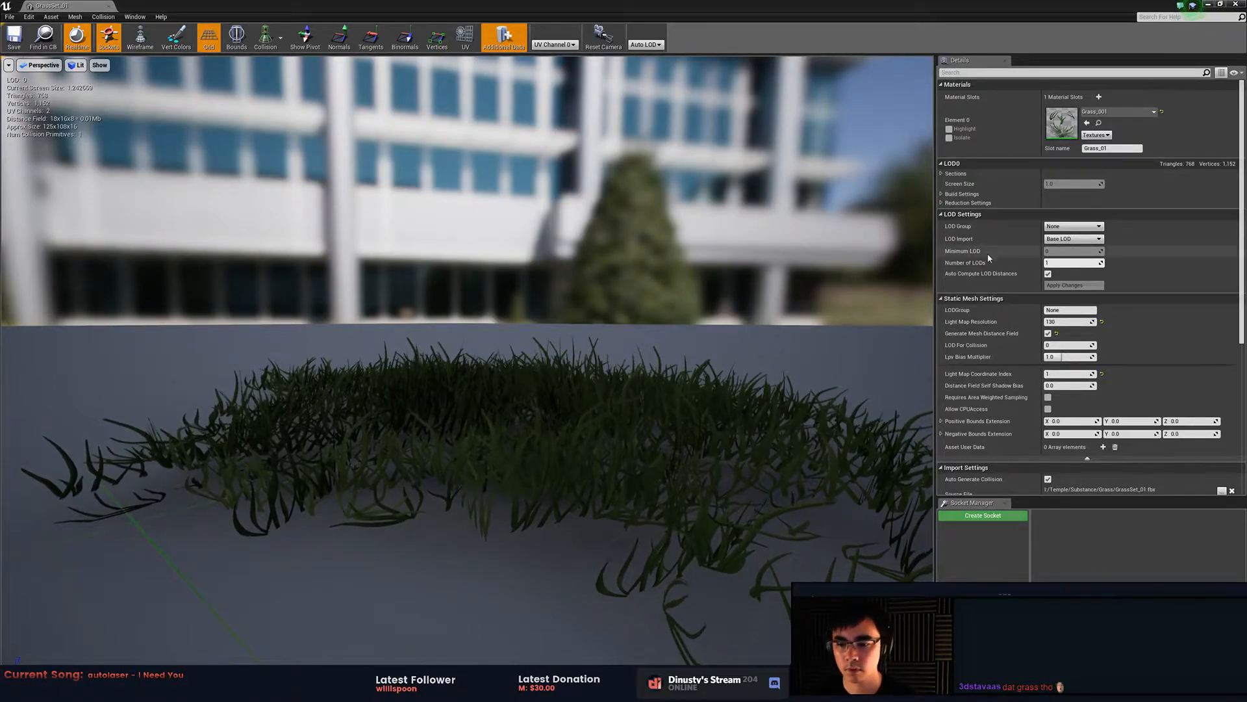
{"action": "scroll", "coordinate": [991, 291], "scroll_direction": "down", "scroll_amount": 8}
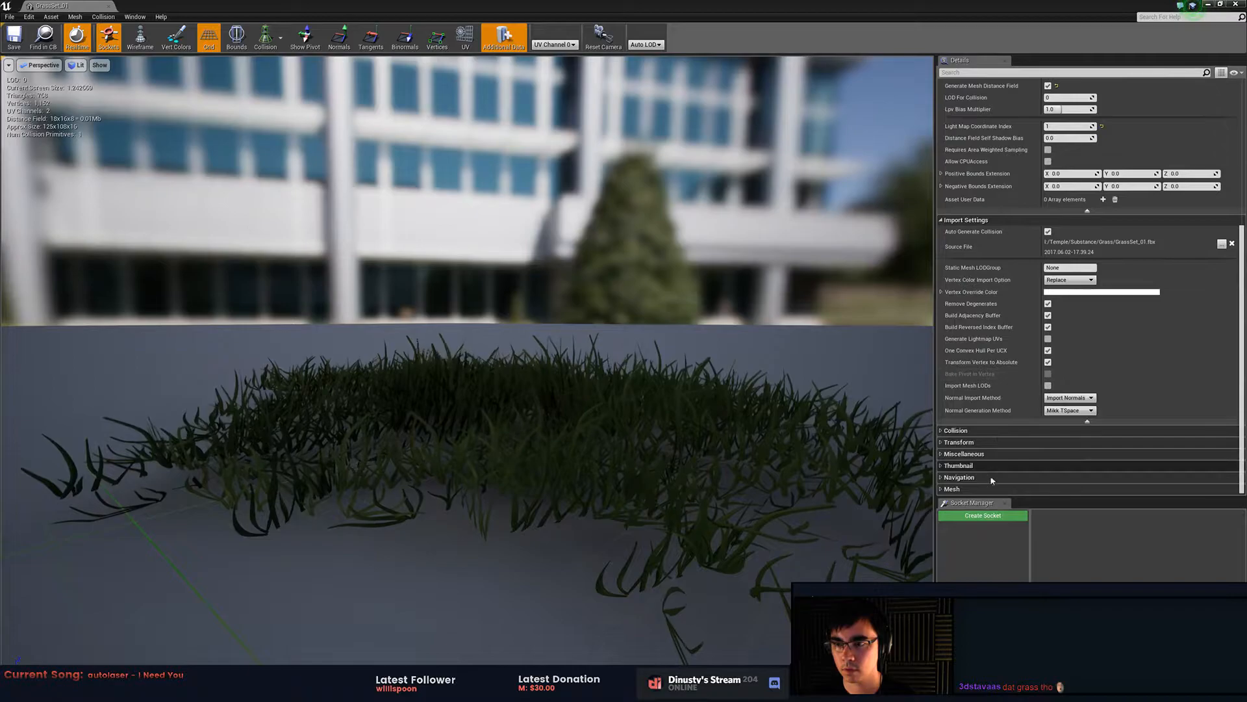
{"action": "left_click", "coordinate": [1047, 489]}
{"action": "scroll", "coordinate": [1028, 420], "scroll_direction": "down", "scroll_amount": 1}
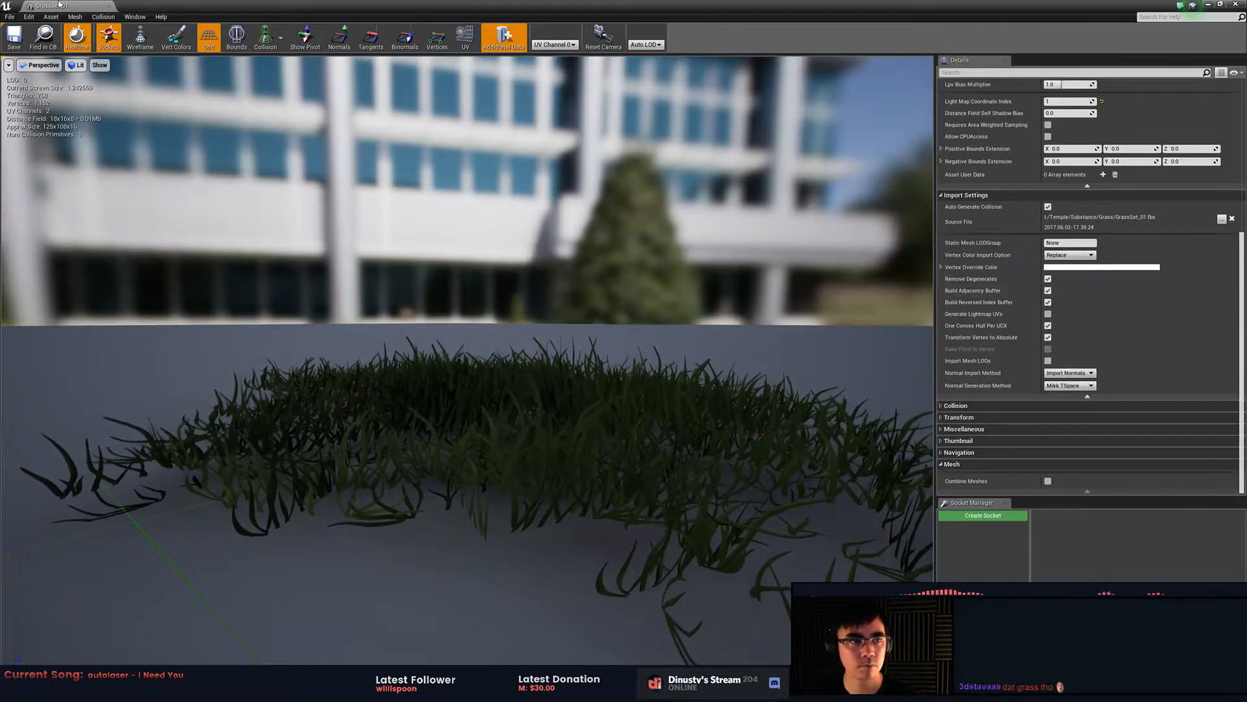
- Close the mesh editor, then save the GrassSet_01 mesh asset and reimport it
{"action": "left_click", "coordinate": [108, 5]}
{"action": "right_click_drag", "start_coordinate": [416, 215], "coordinate": [389, 212]}
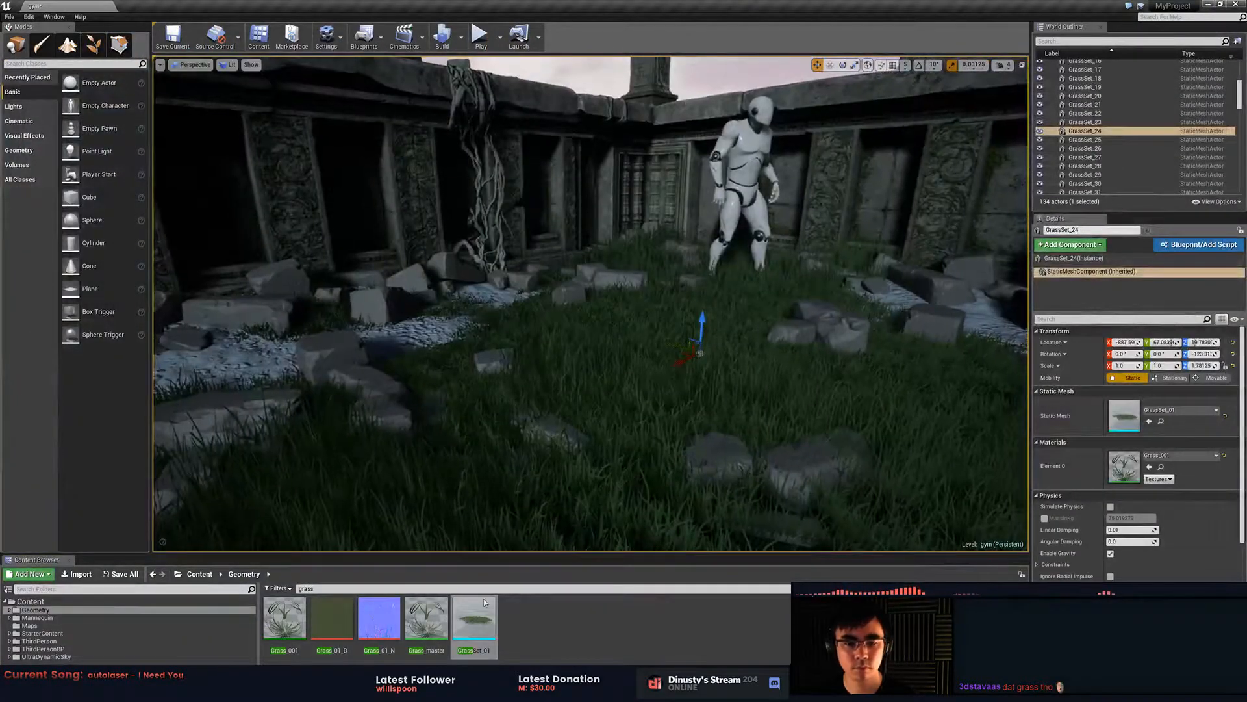
{"action": "right_click", "coordinate": [484, 615]}
{"action": "left_click", "coordinate": [550, 383]}
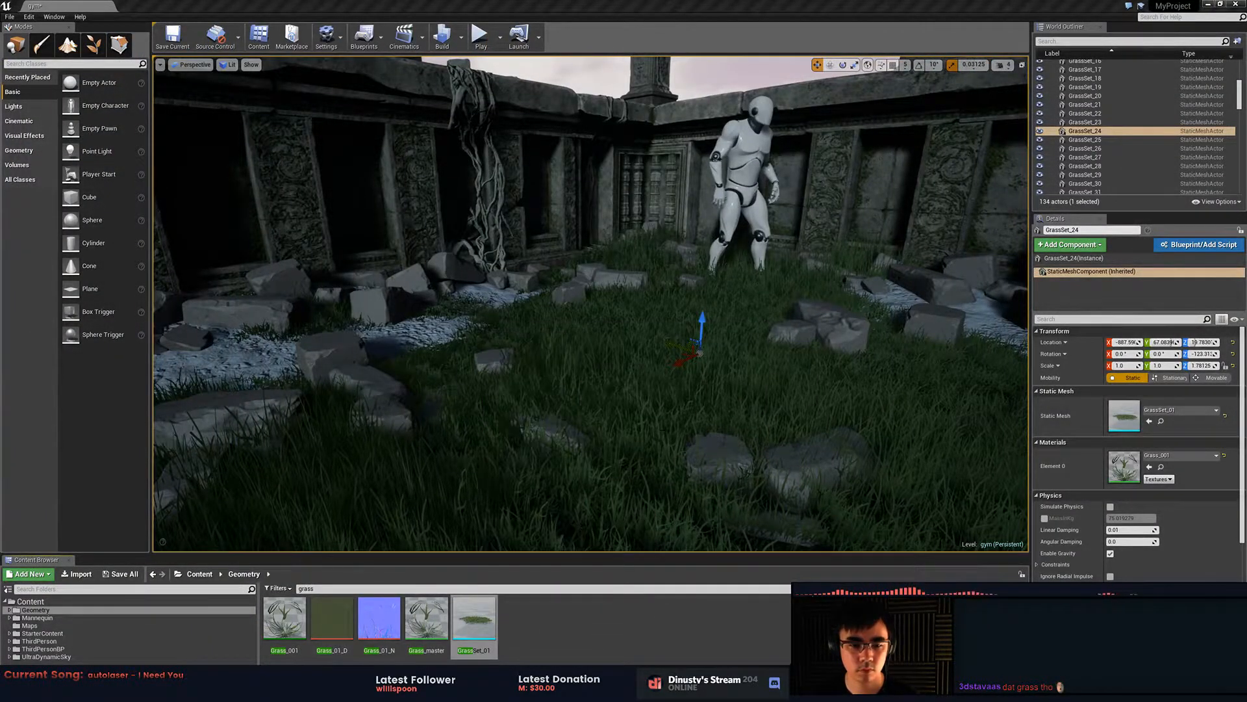
{"action": "right_click", "coordinate": [486, 620]}
{"action": "left_click", "coordinate": [552, 318]}
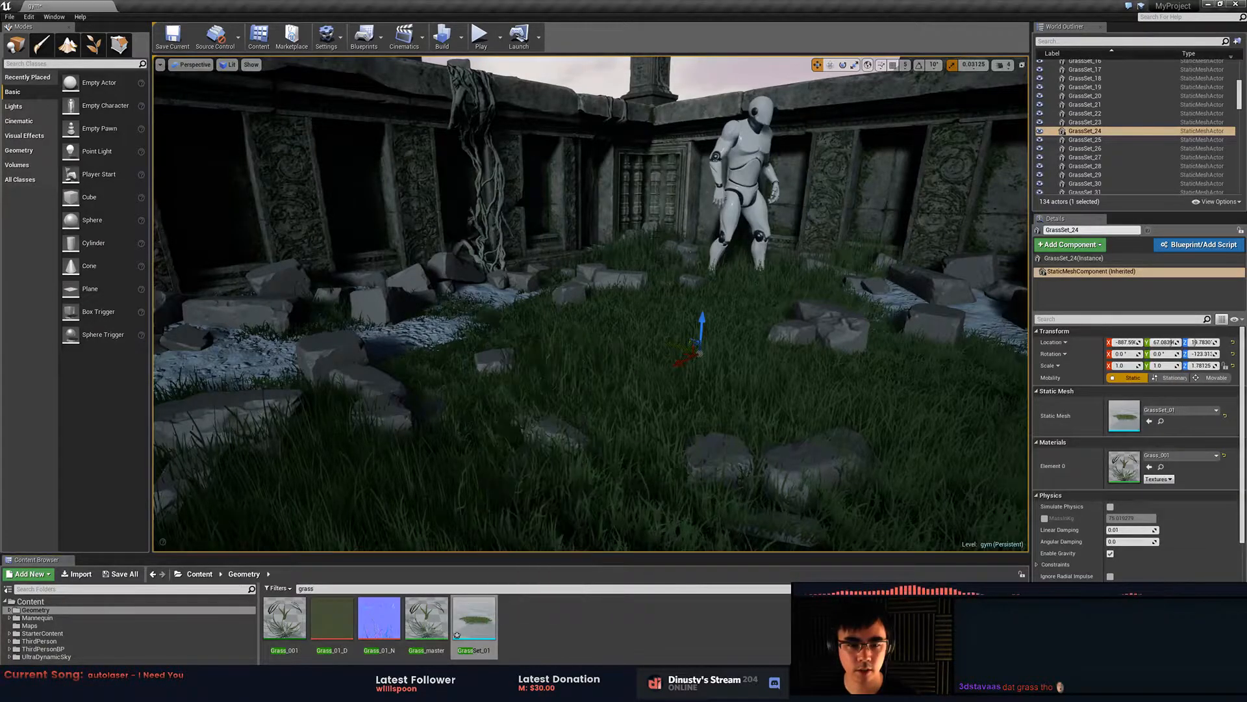
- Save all modified content including the gym map, and select a grass patch in the courtyard
{"action": "left_click", "coordinate": [123, 578]}
{"action": "left_click", "coordinate": [710, 437]}
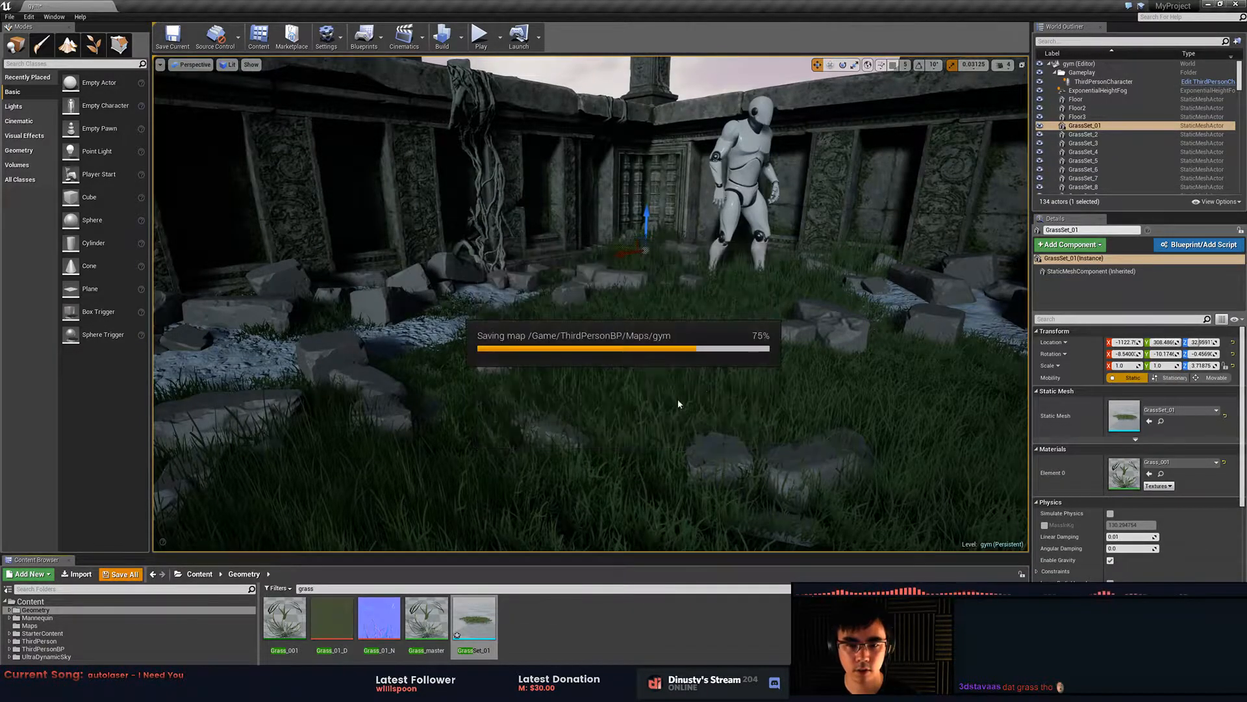
{"action": "right_click_drag", "start_coordinate": [677, 408], "coordinate": [677, 408]}
{"action": "left_click", "coordinate": [744, 378]}
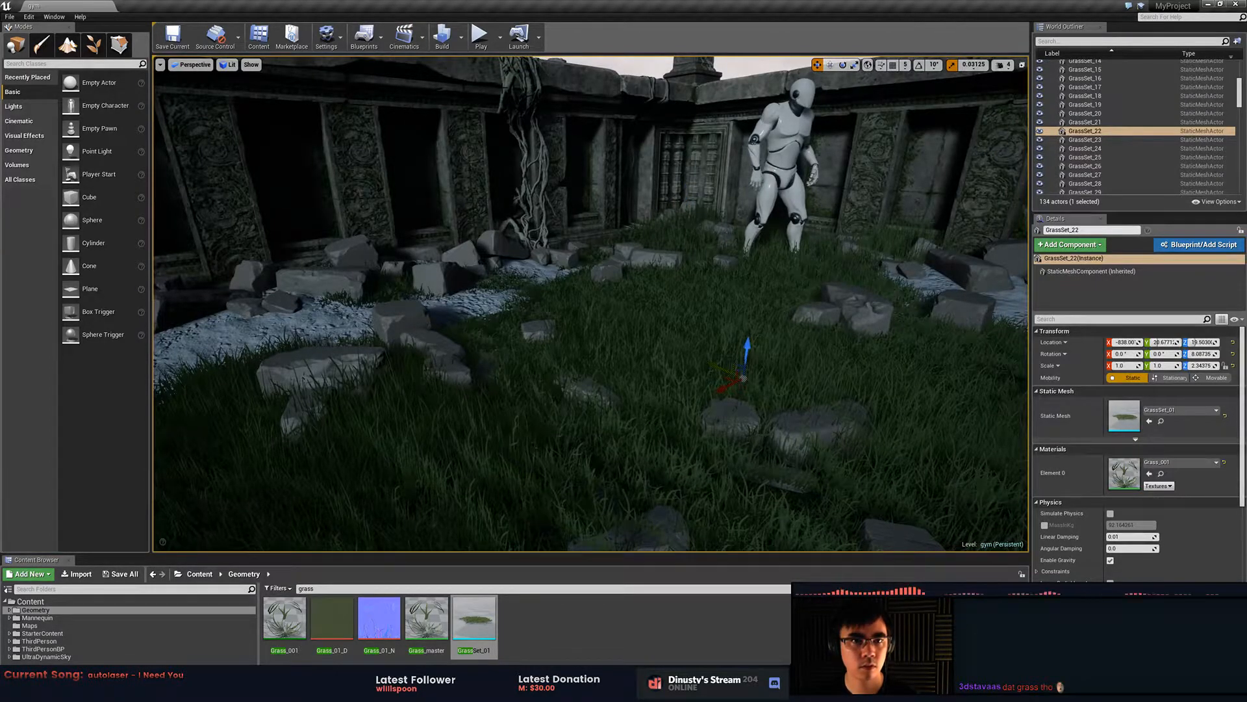
- Start a lighting-only build of the level
{"action": "left_click", "coordinate": [462, 37]}
{"action": "mouse_move", "coordinate": [520, 75]}
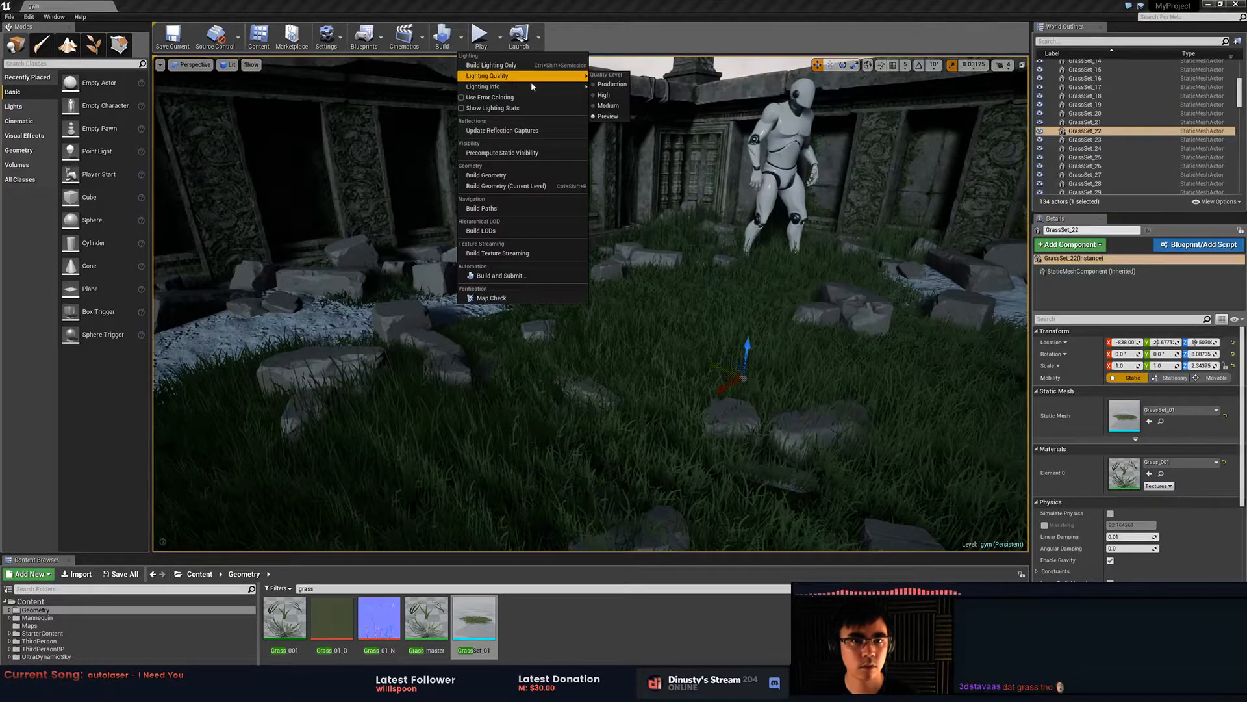
{"action": "left_click", "coordinate": [539, 65]}
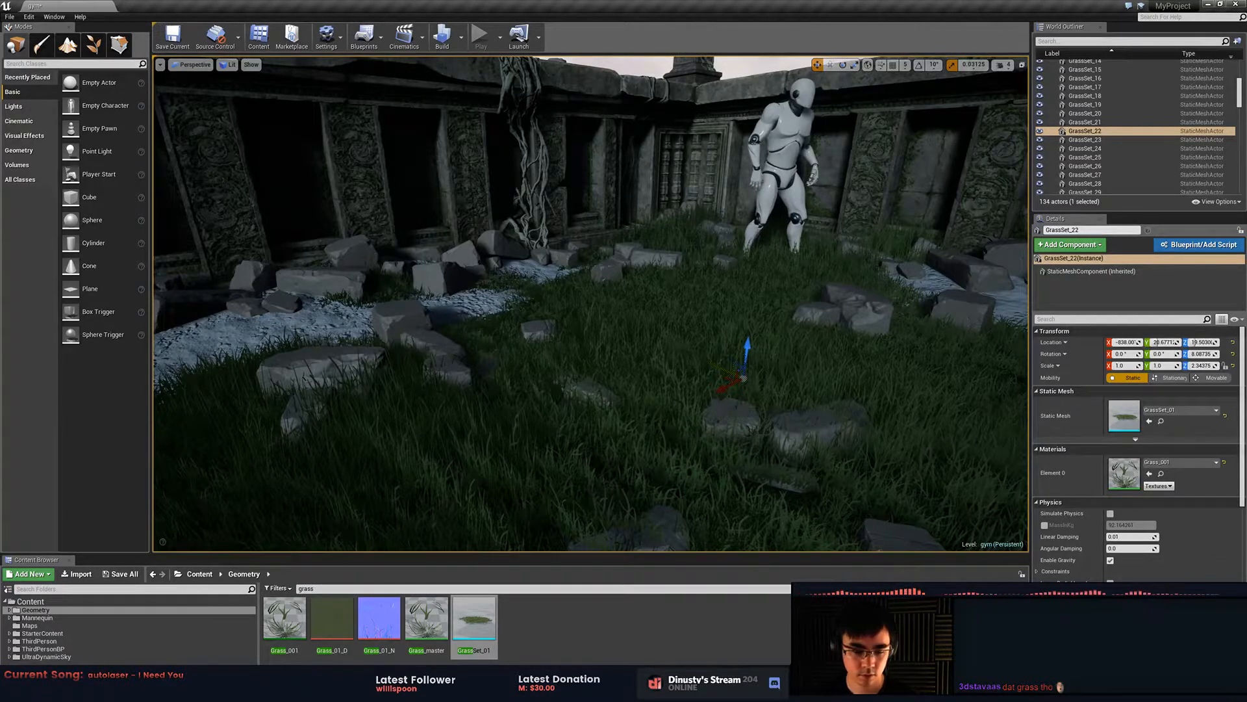
- Switch to MODO, activate the Grass001.lxo scene, show it from the front and select one tall grass blade
{"action": "key", "text": "alt+Tab"}
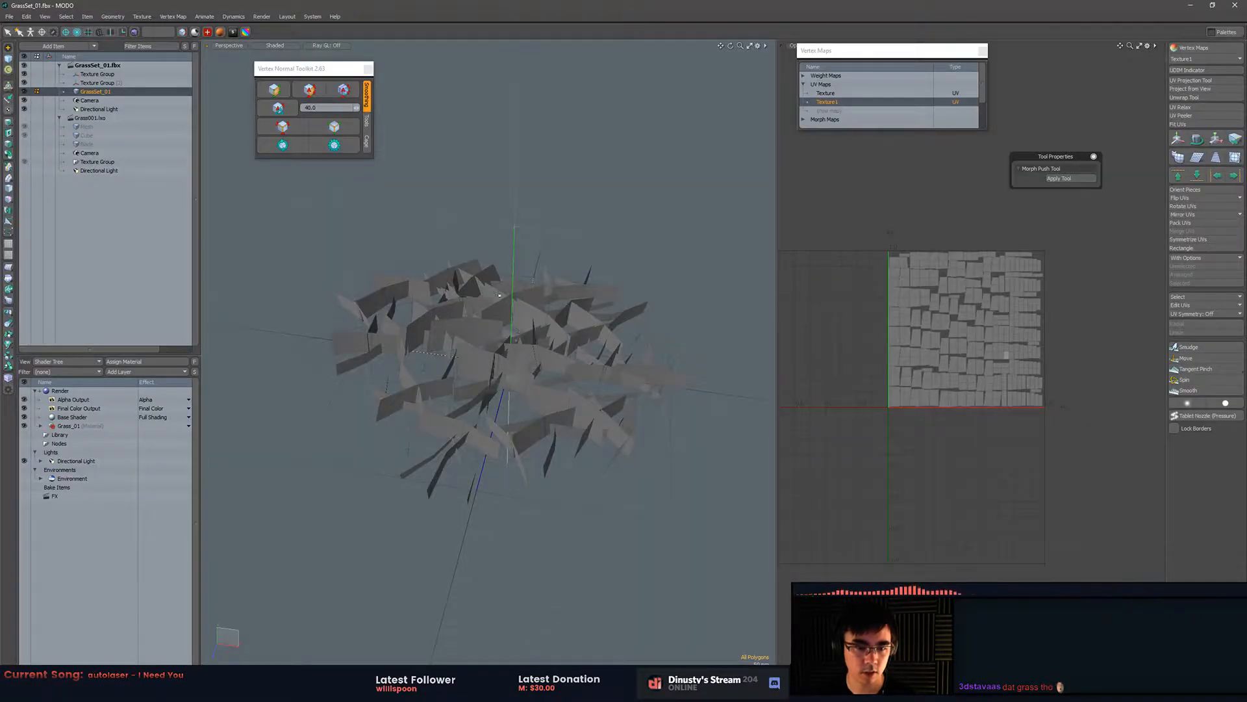
{"action": "left_click", "coordinate": [116, 82]}
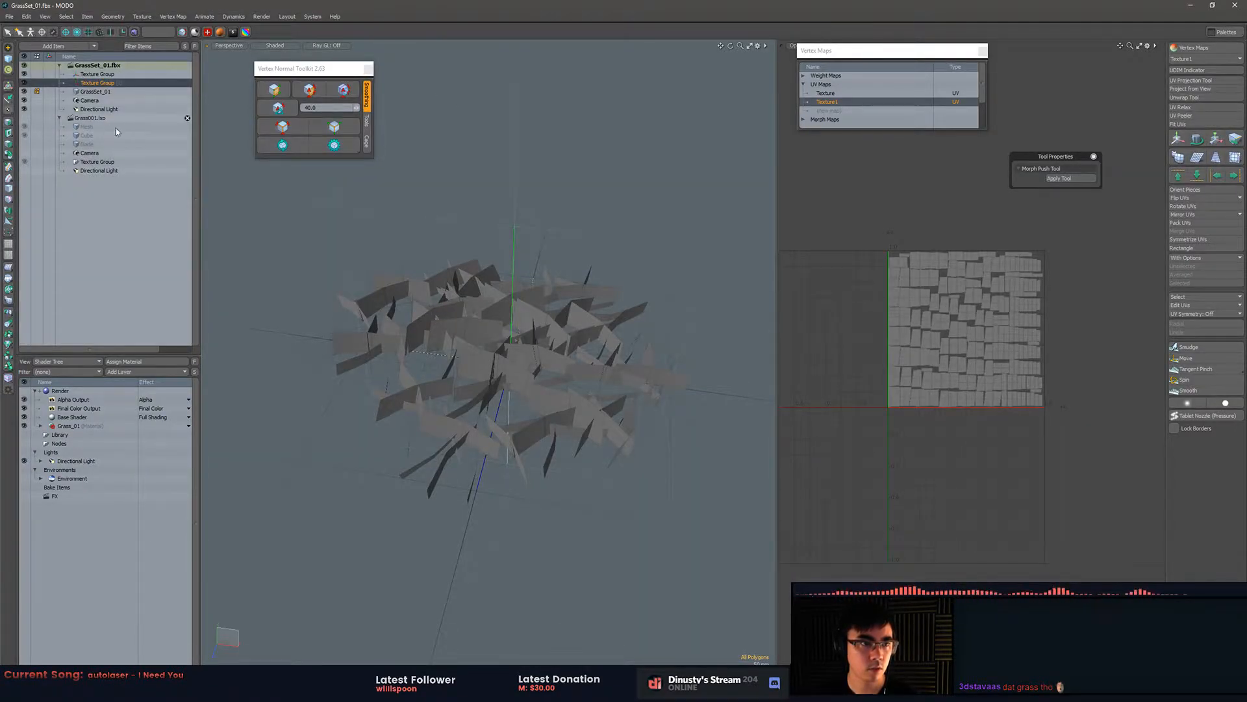
{"action": "left_click", "coordinate": [111, 123]}
{"action": "left_click_drag", "start_coordinate": [535, 242], "coordinate": [520, 267], "text": "alt"}
{"action": "key", "text": "KP_1"}
{"action": "key", "text": "KP_2"}
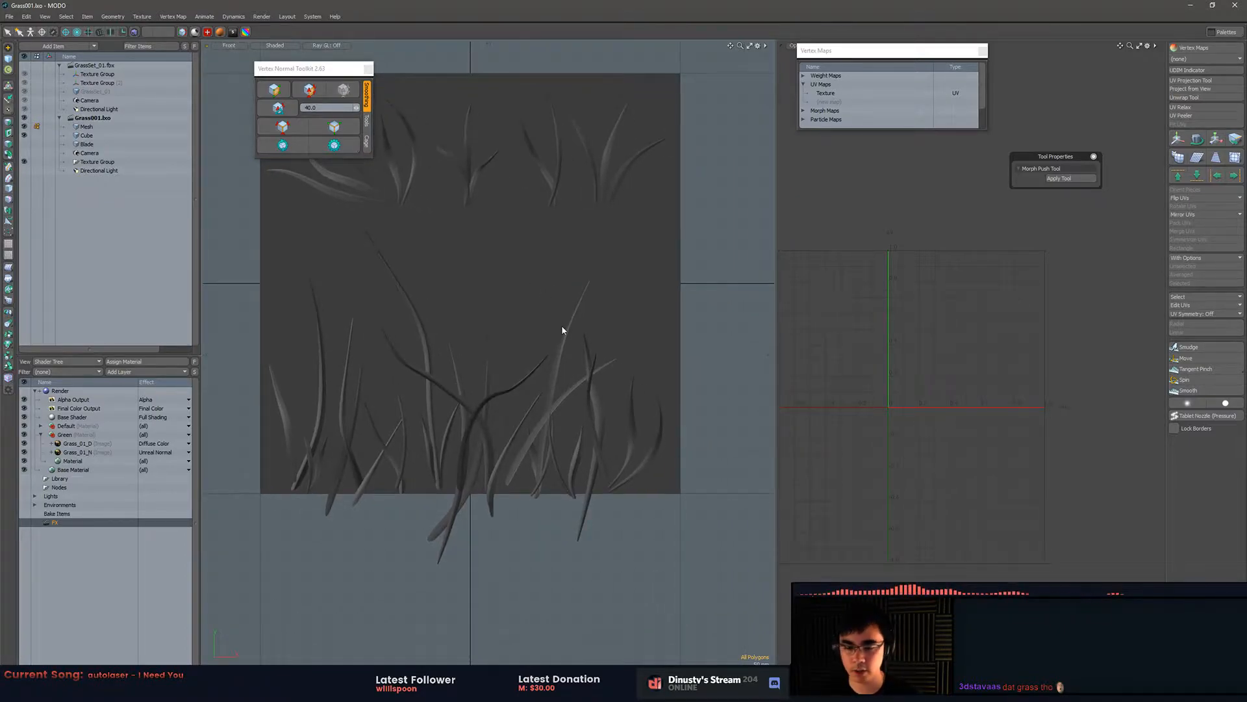
{"action": "double_click", "coordinate": [429, 413]}
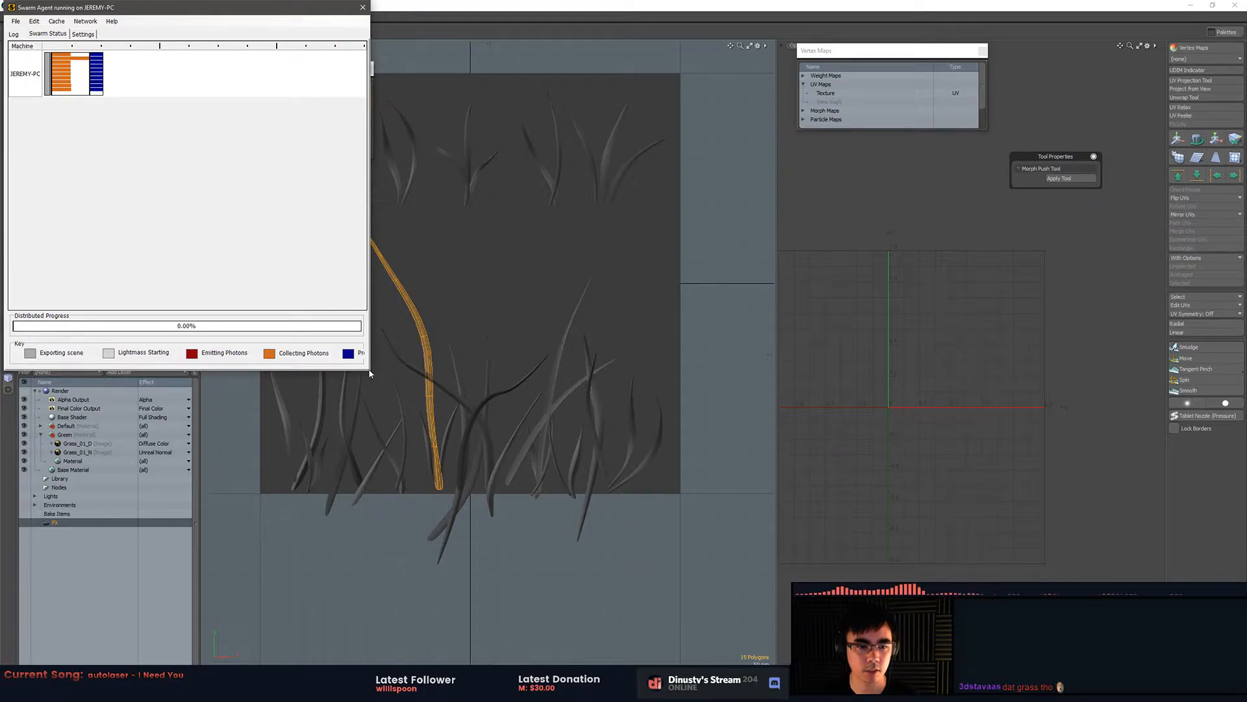
- Shrink the Swarm Agent window and move it off the modelling workspace
{"action": "left_click_drag", "start_coordinate": [371, 373], "coordinate": [460, 174]}
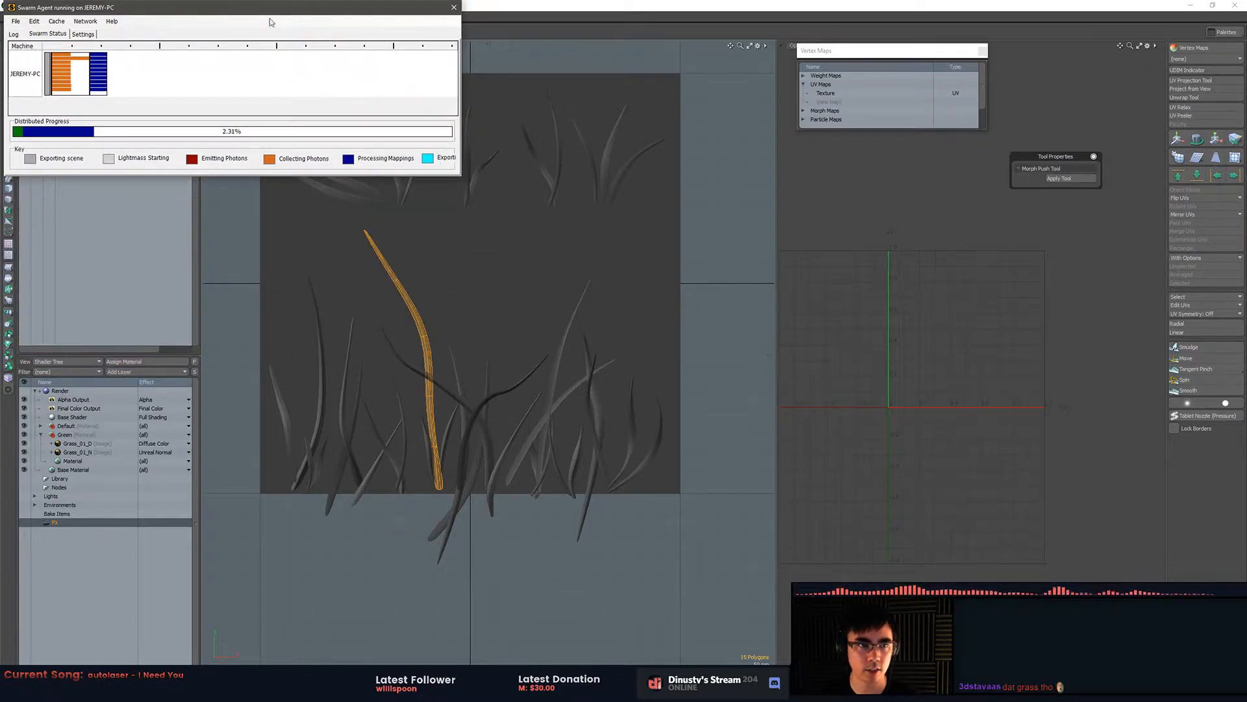
{"action": "left_click_drag", "start_coordinate": [308, 8], "coordinate": [1246, 58]}
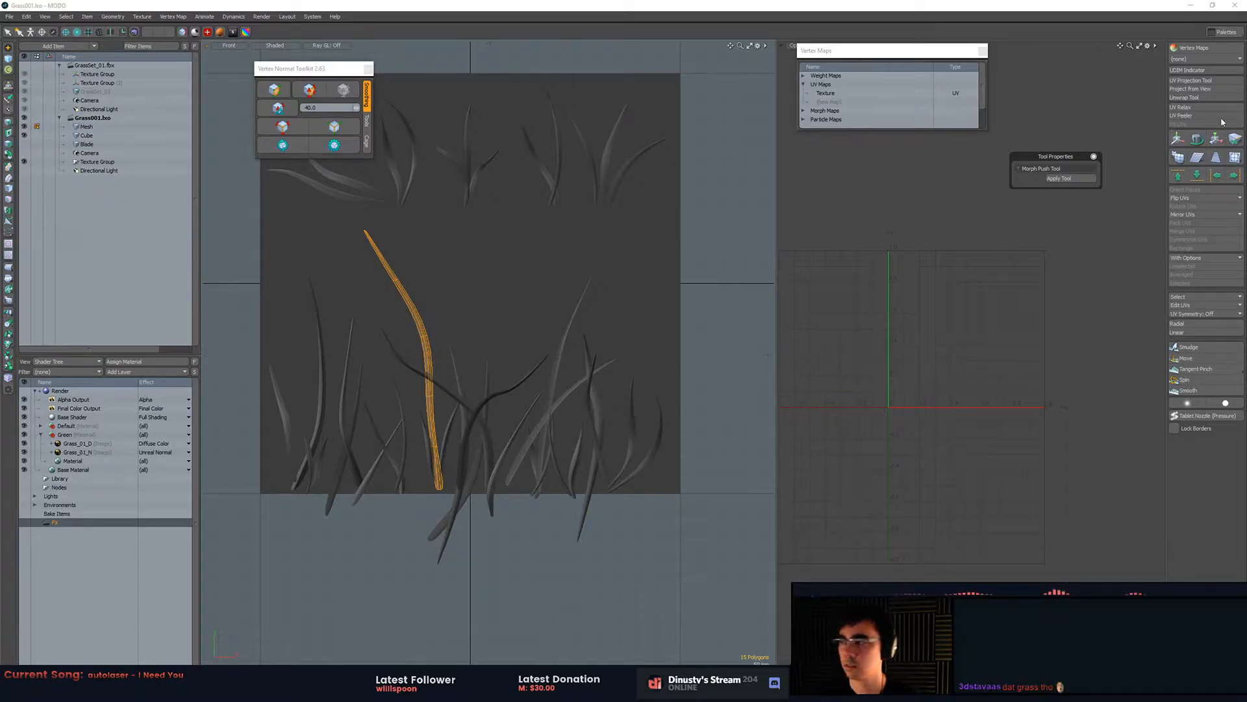
{"action": "left_click", "coordinate": [650, 4]}
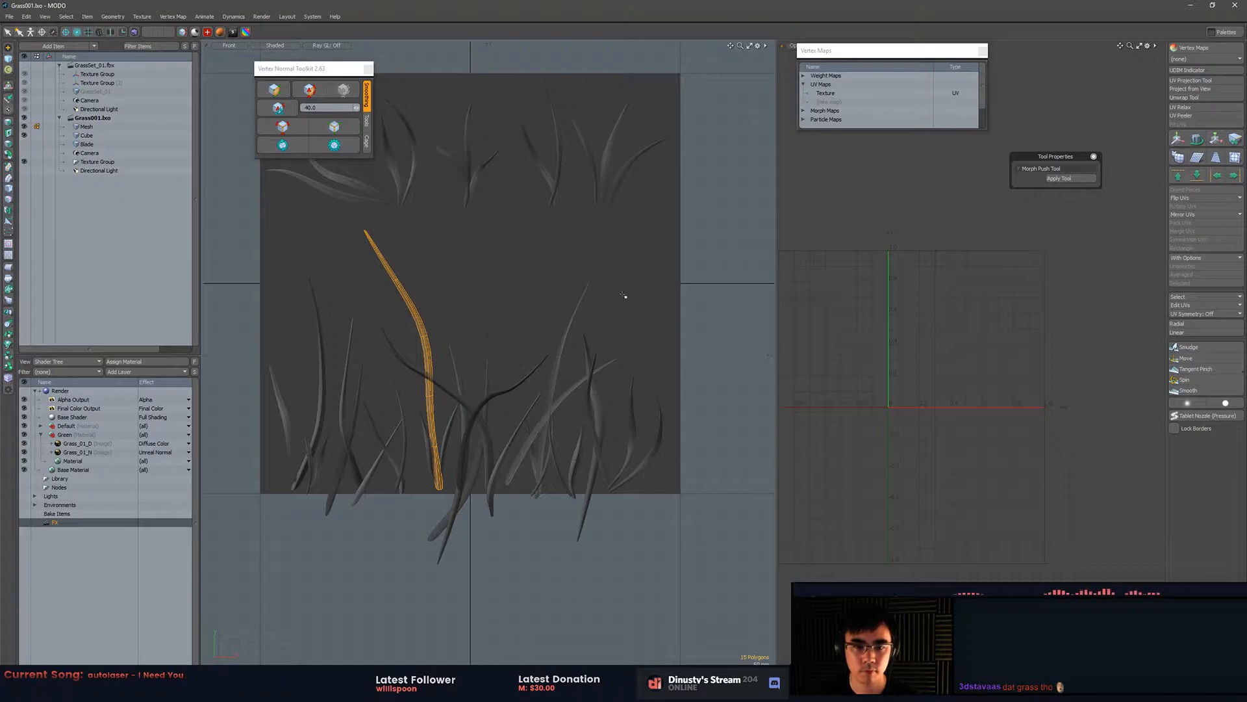
- Frame another grass blade in perspective, select its lengthwise centre edges, pull them out of the blade's surface and bevel them
{"action": "left_click", "coordinate": [692, 397]}
{"action": "double_click", "coordinate": [526, 459]}
{"action": "key", "text": "KP_Decimal"}
{"action": "key", "text": "shift+a"}
{"action": "left_click_drag", "start_coordinate": [525, 458], "coordinate": [374, 542], "text": "alt"}
{"action": "scroll", "coordinate": [489, 448], "scroll_direction": "up", "scroll_amount": 2}
{"action": "key", "text": "2"}
{"action": "double_click", "coordinate": [476, 371]}
{"action": "left_click_drag", "start_coordinate": [477, 371], "coordinate": [461, 379], "text": "alt"}
{"action": "key", "text": "w"}
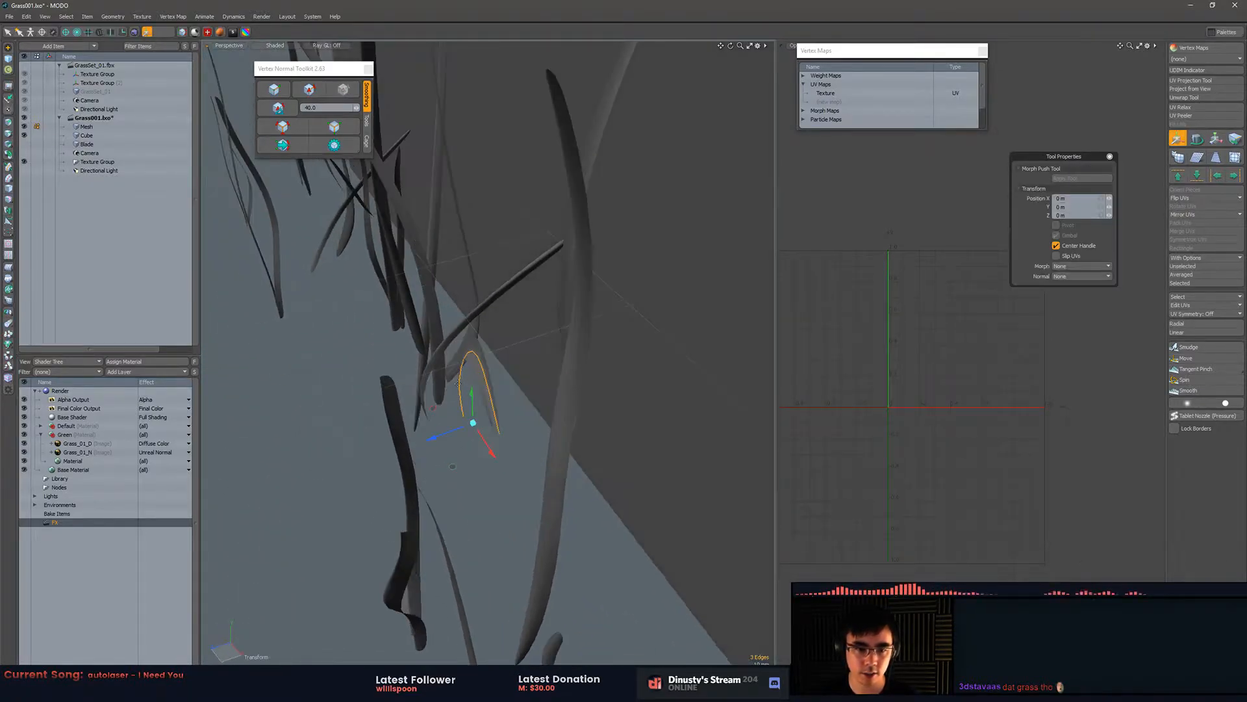
{"action": "left_click_drag", "start_coordinate": [454, 432], "coordinate": [558, 397]}
{"action": "left_click_drag", "start_coordinate": [557, 397], "coordinate": [422, 449], "text": "alt+shift"}
{"action": "key", "text": "b"}
{"action": "key", "text": "q"}
{"action": "left_click", "coordinate": [499, 458]}
- Select the lengthwise centre edges of the tall curved grass blade, move them slightly and try to bevel them
{"action": "left_click_drag", "start_coordinate": [499, 460], "coordinate": [551, 395], "text": "alt"}
{"action": "key", "text": "ctrl+3"}
{"action": "left_click", "coordinate": [670, 447]}
{"action": "double_click", "coordinate": [572, 300]}
{"action": "left_click_drag", "start_coordinate": [572, 300], "coordinate": [505, 399], "text": "alt"}
{"action": "key", "text": "w"}
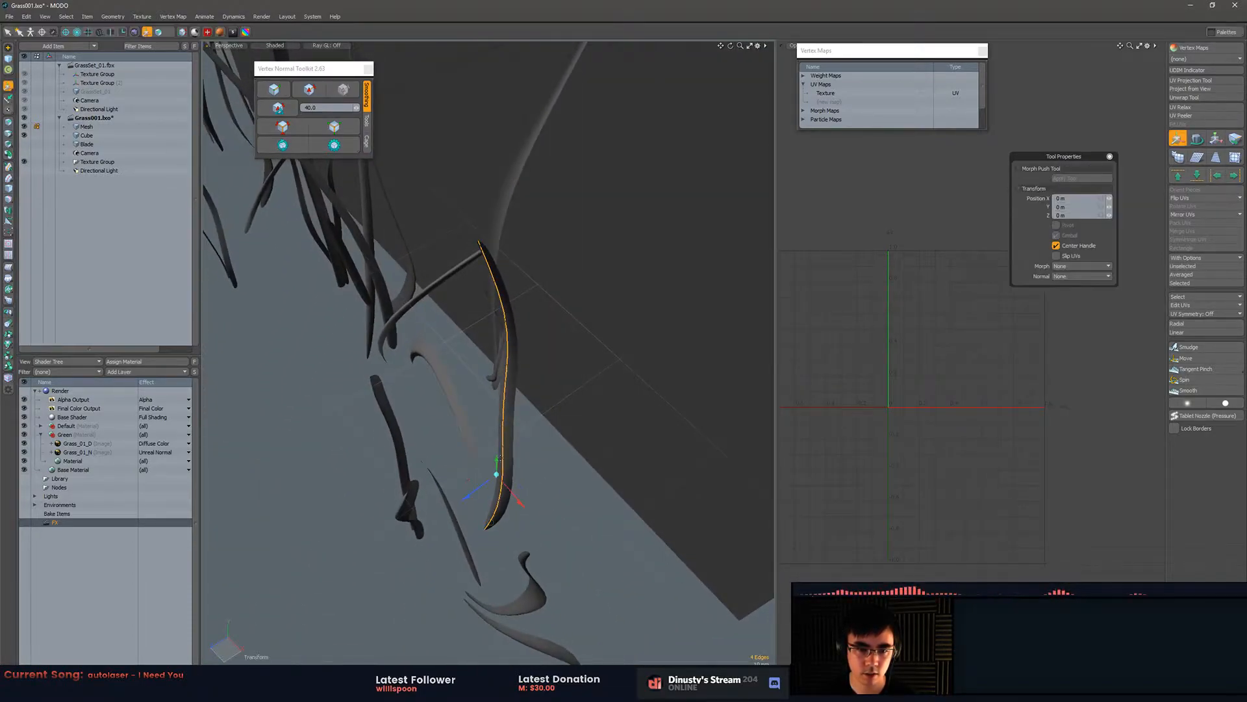
{"action": "left_click_drag", "start_coordinate": [466, 497], "coordinate": [463, 499]}
{"action": "key", "text": "b"}
{"action": "left_click_drag", "start_coordinate": [568, 492], "coordinate": [596, 342]}
{"action": "key", "text": "q"}
{"action": "left_click", "coordinate": [552, 520]}
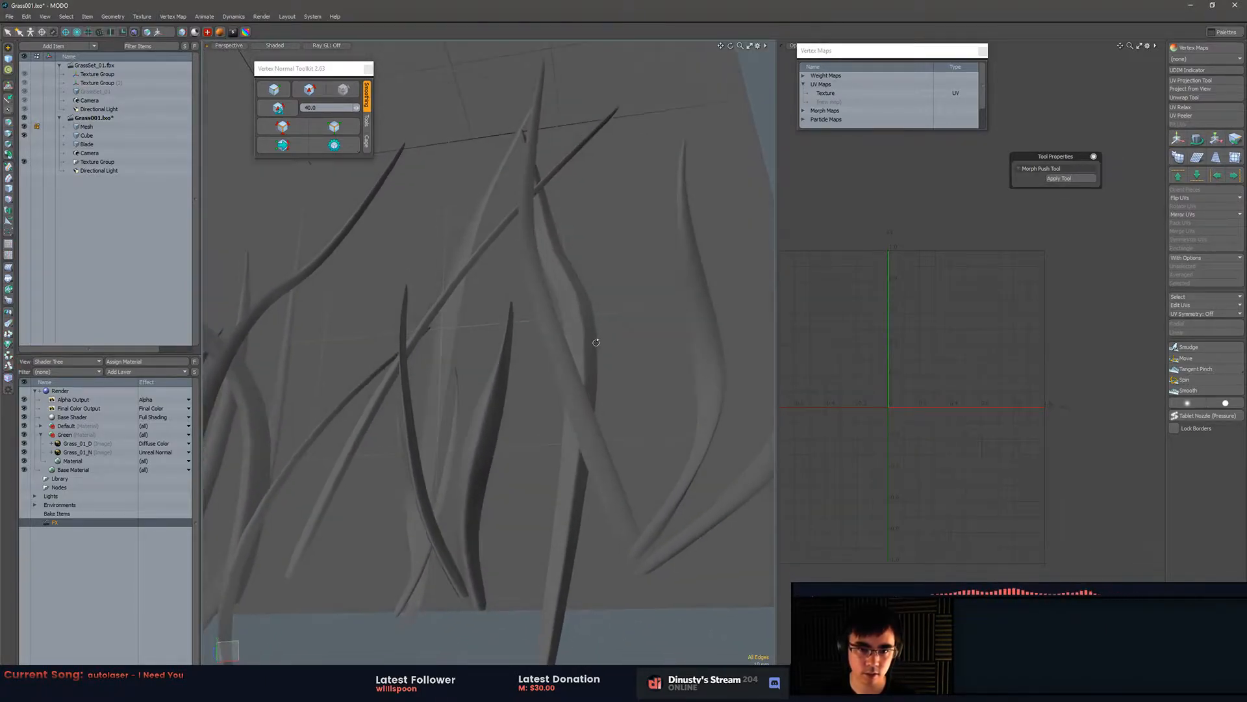
- Undo back to the tall blade's centre edge selection and bevel those edges by about 5.7 mm
{"action": "key", "text": "ctrl+z"}
{"action": "key", "text": "ctrl+z"}
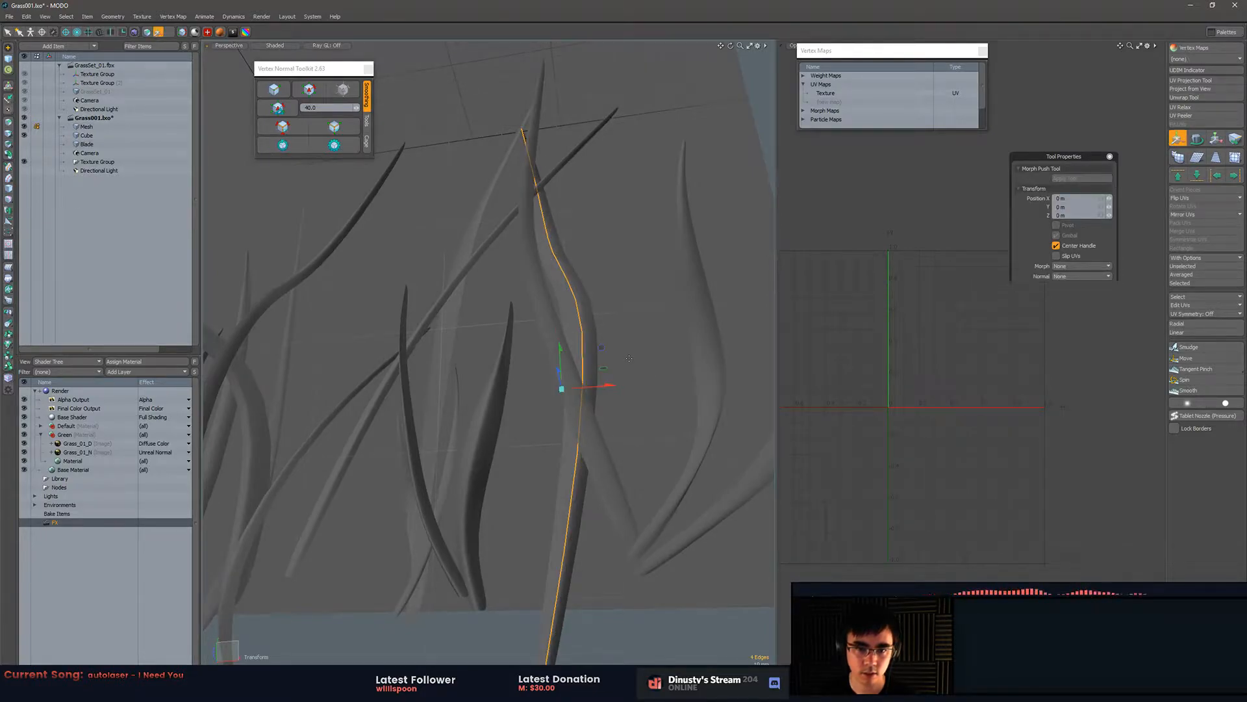
{"action": "key", "text": "b"}
{"action": "left_click_drag", "start_coordinate": [652, 384], "coordinate": [658, 383]}
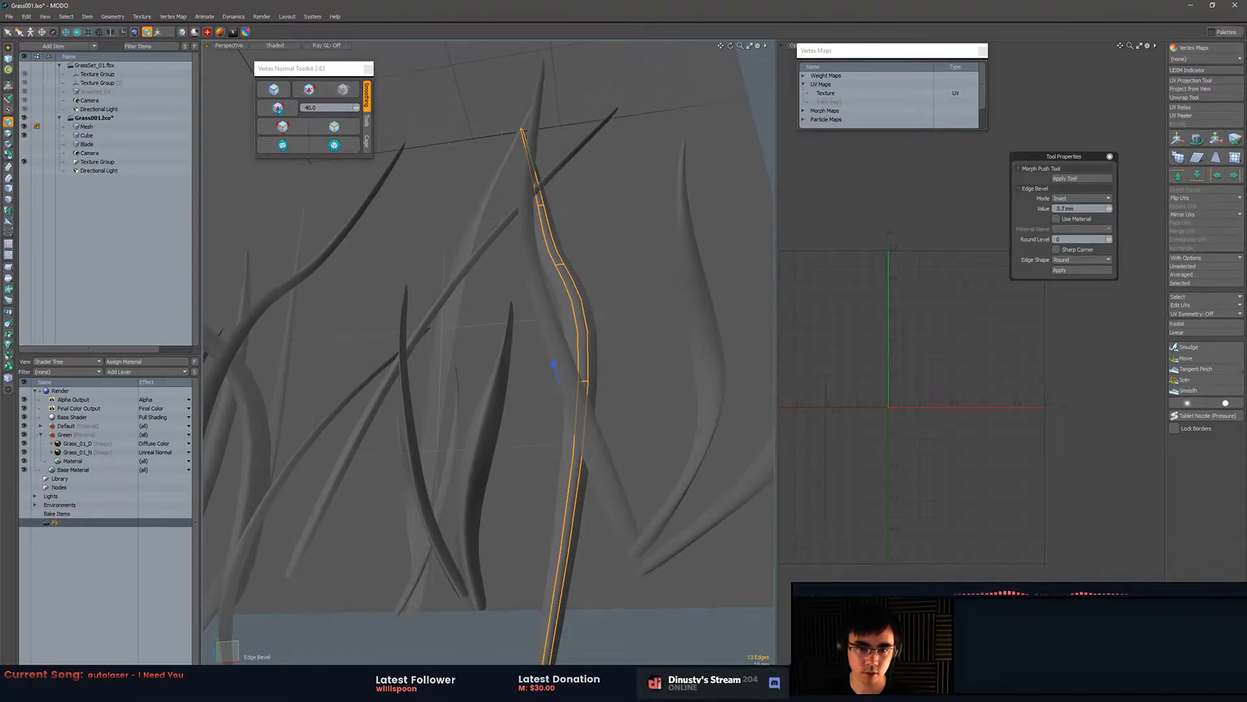
- Select the lengthwise centre edges of the slender blade beside the large curved one and bevel them
{"action": "key", "text": "space"}
{"action": "left_click", "coordinate": [631, 361]}
{"action": "left_click_drag", "start_coordinate": [631, 360], "coordinate": [588, 396], "text": "alt"}
{"action": "key", "text": "5"}
{"action": "left_click", "coordinate": [591, 398]}
{"action": "key", "text": "2"}
{"action": "double_click", "coordinate": [598, 392]}
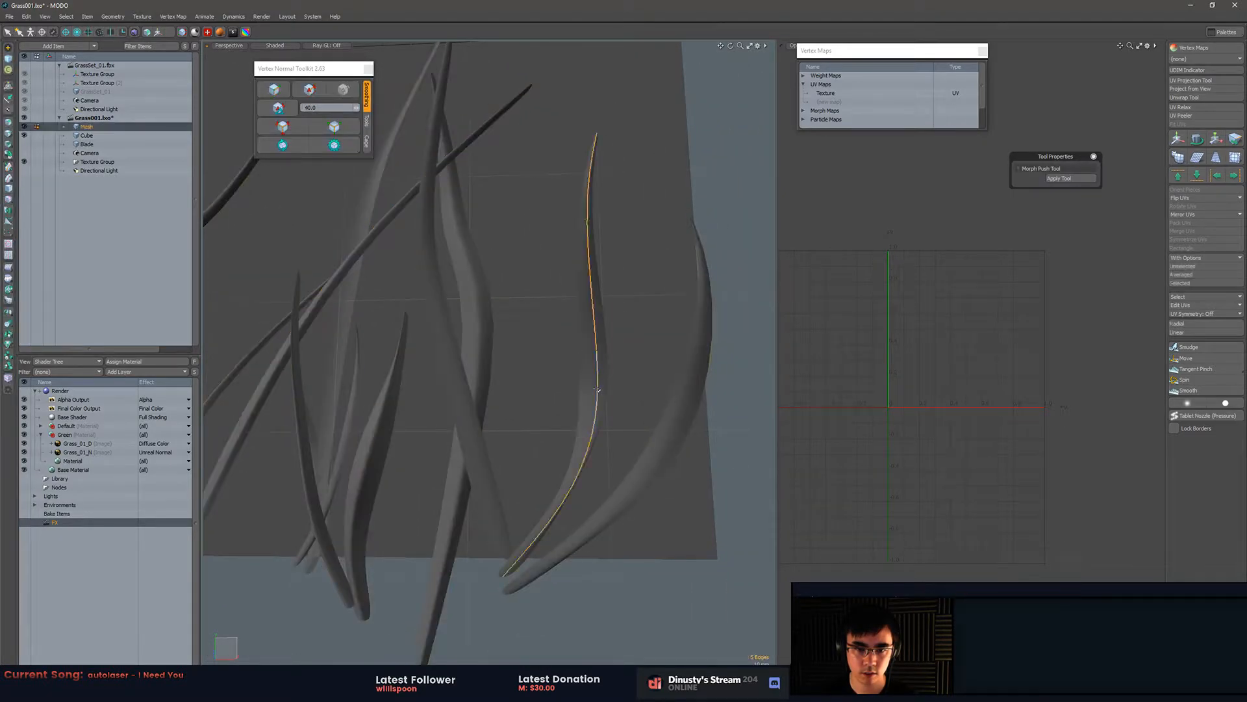
{"action": "key", "text": "b"}
{"action": "left_click", "coordinate": [629, 391]}
{"action": "key", "text": "space"}
{"action": "left_click", "coordinate": [631, 391]}
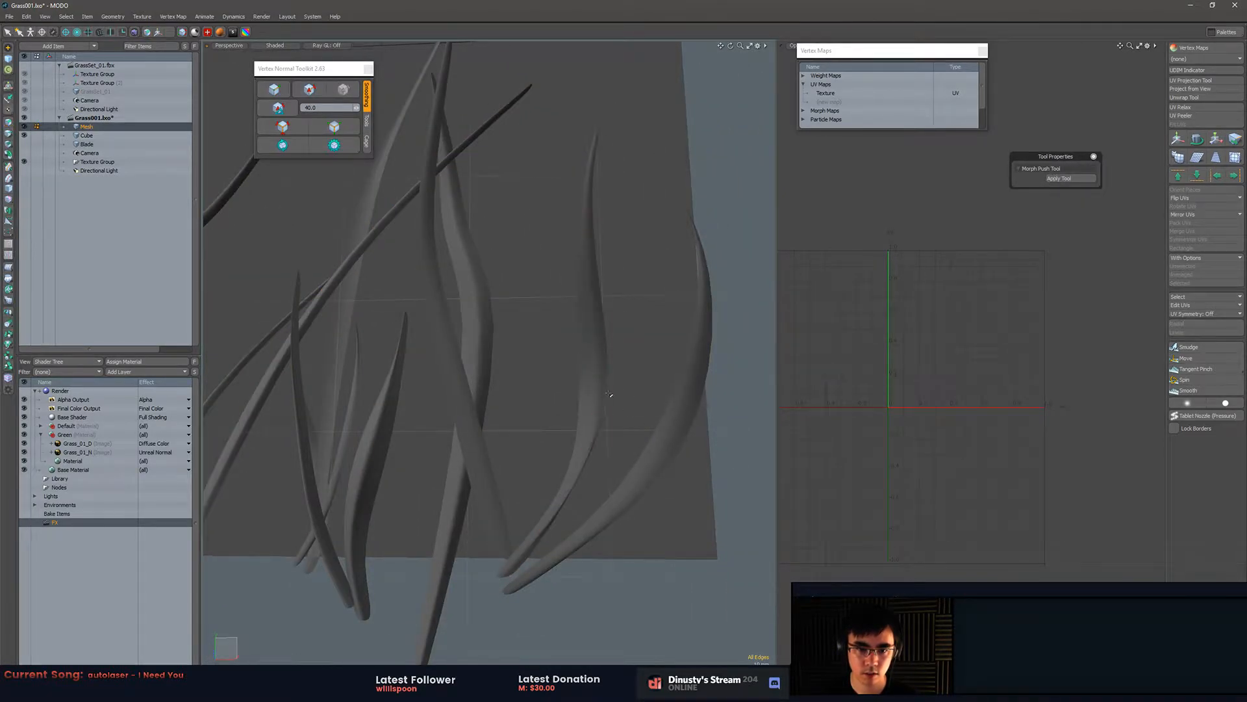
- Select an edge run on the newly bevelled slender blade and move it slightly to adjust its shape
{"action": "double_click", "coordinate": [609, 399]}
{"action": "key", "text": "w"}
{"action": "left_click_drag", "start_coordinate": [609, 398], "coordinate": [513, 447], "text": "alt"}
{"action": "left_click_drag", "start_coordinate": [385, 429], "coordinate": [373, 431]}
{"action": "key", "text": "space"}
{"action": "left_click", "coordinate": [461, 444]}
{"action": "left_click_drag", "start_coordinate": [461, 443], "coordinate": [585, 410], "text": "alt"}
- Select the two middle lengthwise edges of the slender blade and move them about -5.9 mm in X and 1.9 mm in Y
{"action": "left_click", "coordinate": [573, 409]}
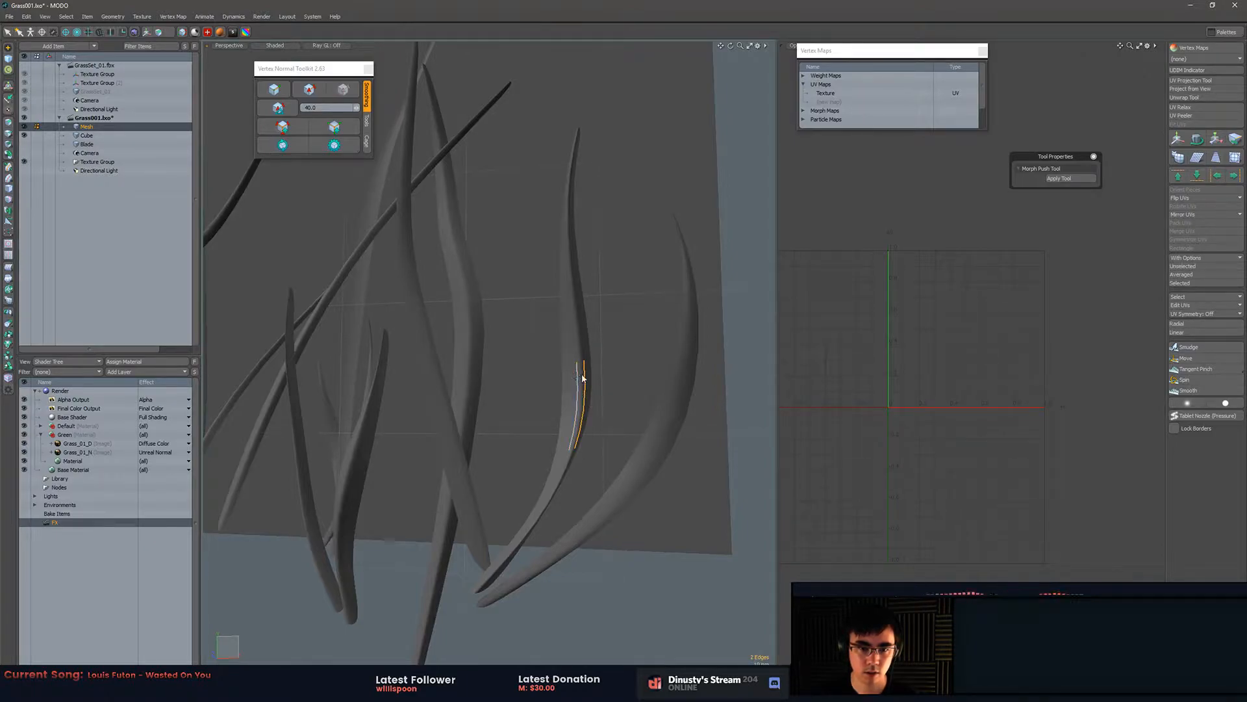
{"action": "key", "text": "w"}
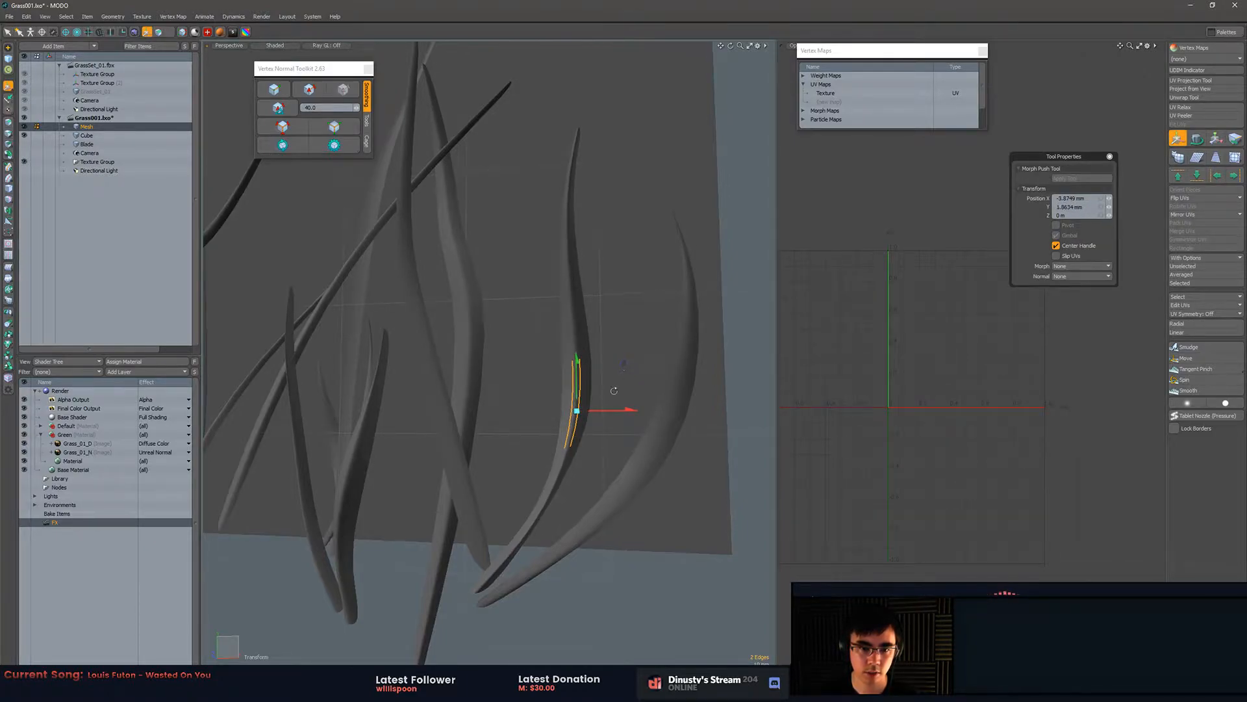
{"action": "left_click_drag", "start_coordinate": [614, 391], "coordinate": [615, 384], "text": "alt"}
{"action": "key", "text": "space"}
- Select the lengthwise edges just below the slender blade's middle and move them about -1.3 mm in X and 0.3 mm in Y
{"action": "left_click_drag", "start_coordinate": [571, 472], "coordinate": [561, 474]}
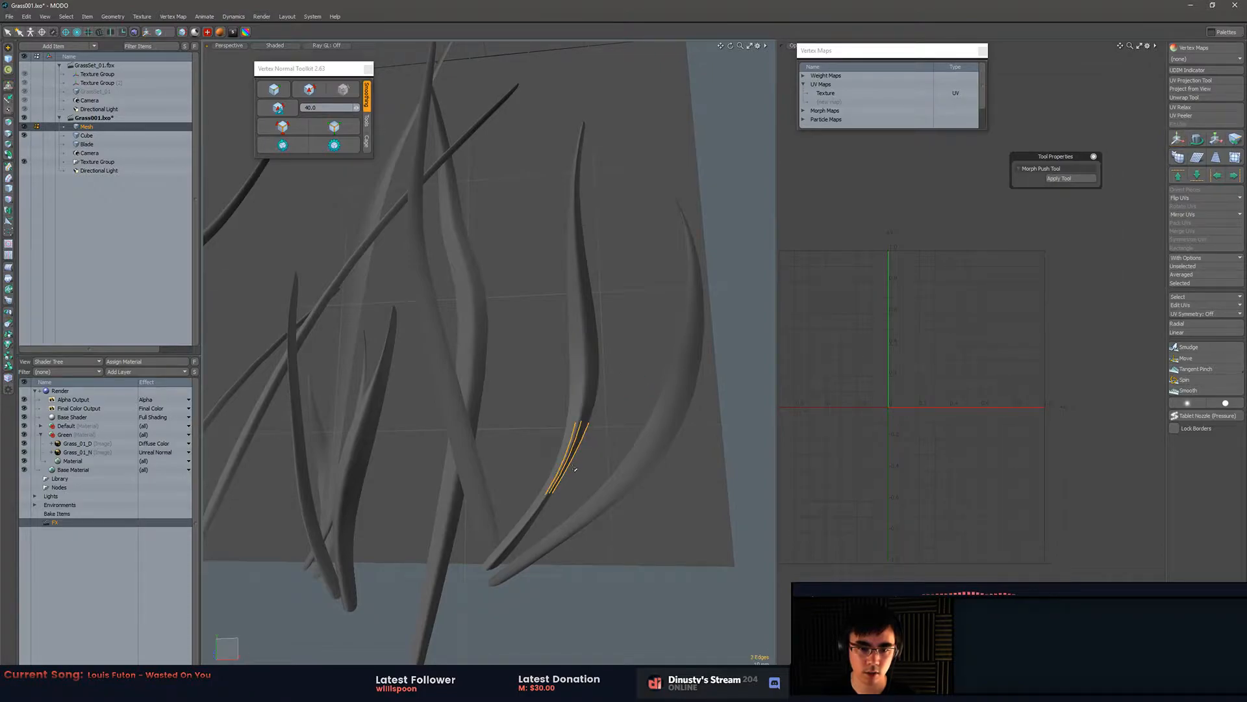
{"action": "key", "text": "w"}
{"action": "left_click_drag", "start_coordinate": [619, 407], "coordinate": [616, 406]}
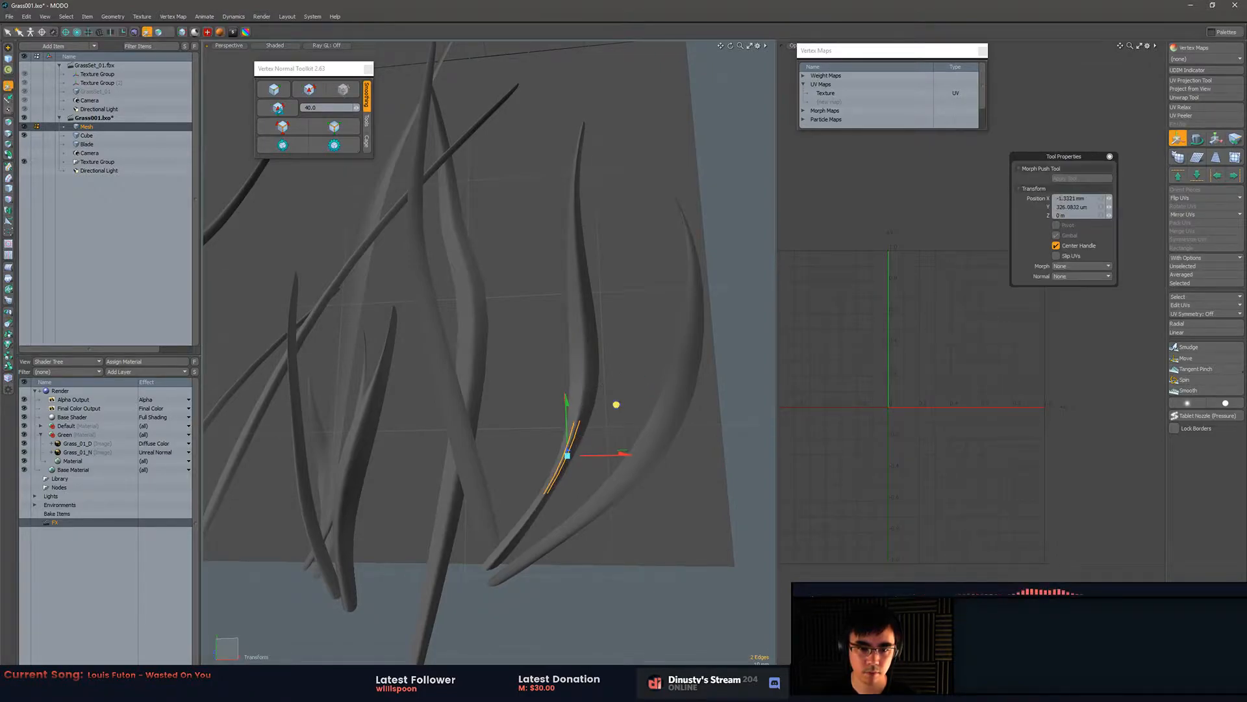
{"action": "key", "text": "space"}
{"action": "left_click", "coordinate": [636, 420]}
{"action": "left_click_drag", "start_coordinate": [614, 455], "coordinate": [617, 461], "text": "alt"}
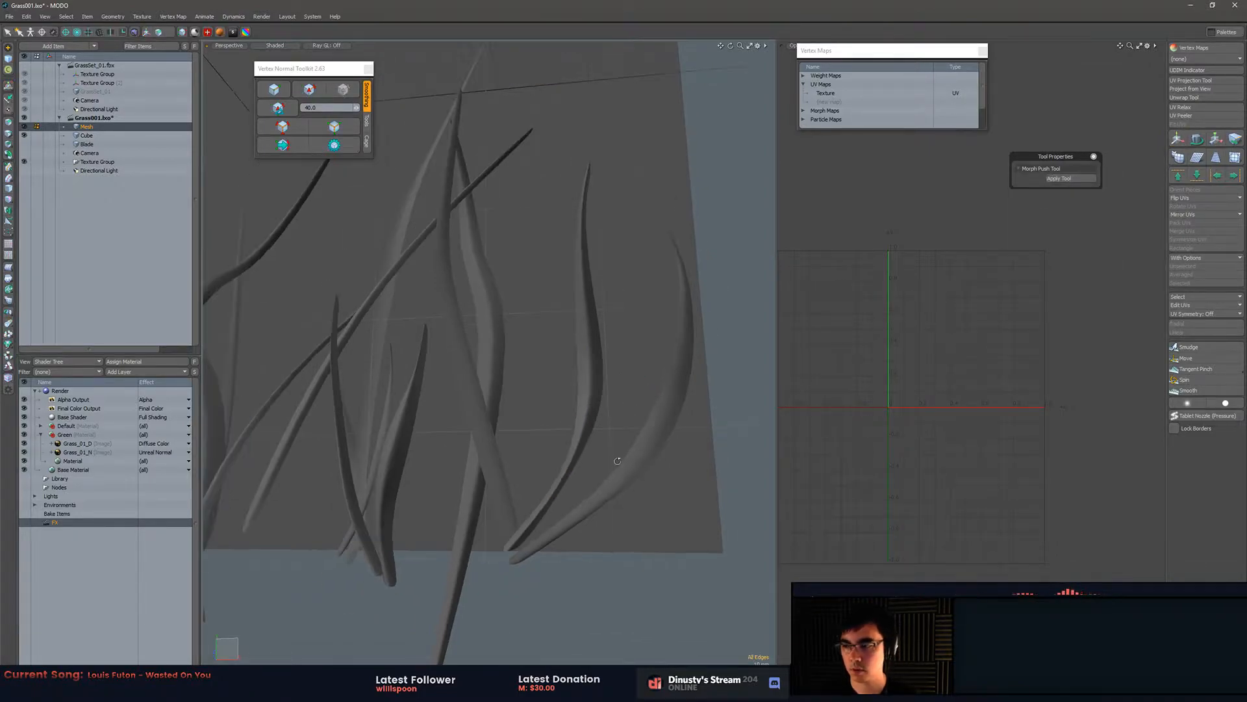
- Select the lengthwise centre edges of the large curved blade at the plane's corner and bevel them
{"action": "left_click", "coordinate": [677, 421]}
{"action": "key", "text": "Up"}
{"action": "key", "text": "Up"}
{"action": "key", "text": "b"}
{"action": "key", "text": "space"}
{"action": "left_click", "coordinate": [733, 459]}
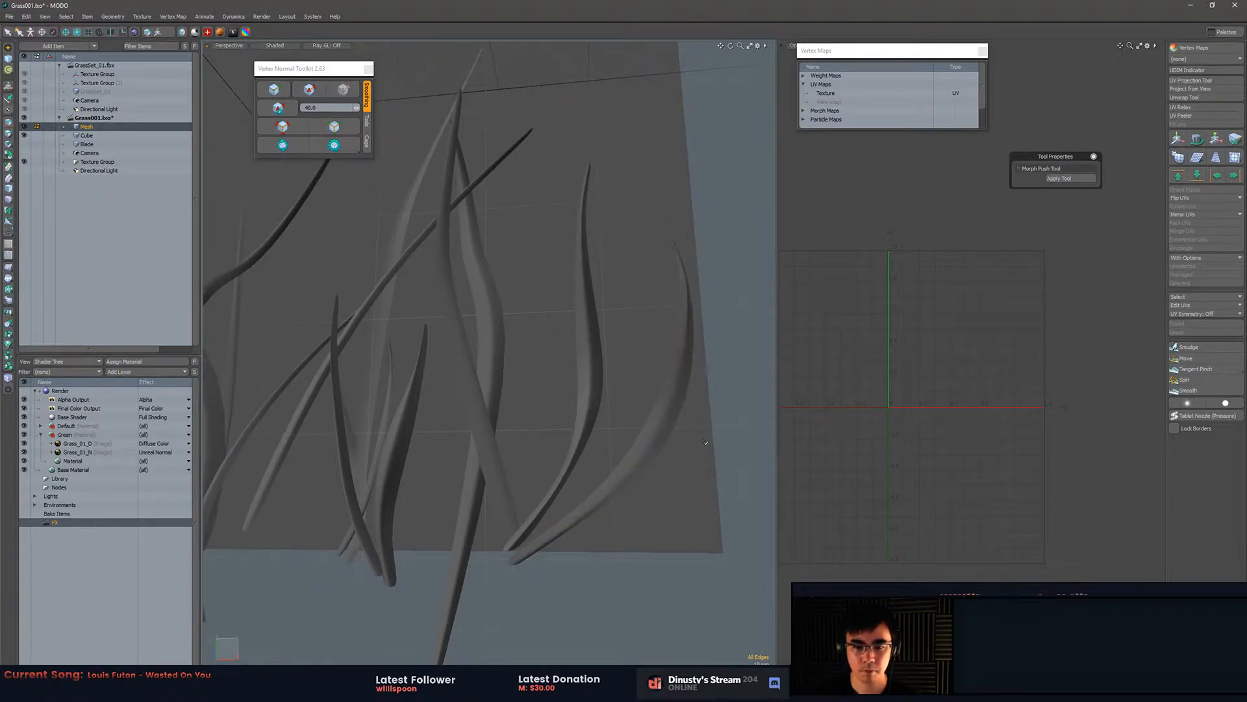
{"action": "key", "text": "ctrl+z"}
{"action": "key", "text": "w"}
{"action": "left_click_drag", "start_coordinate": [588, 367], "coordinate": [564, 356], "text": "alt"}
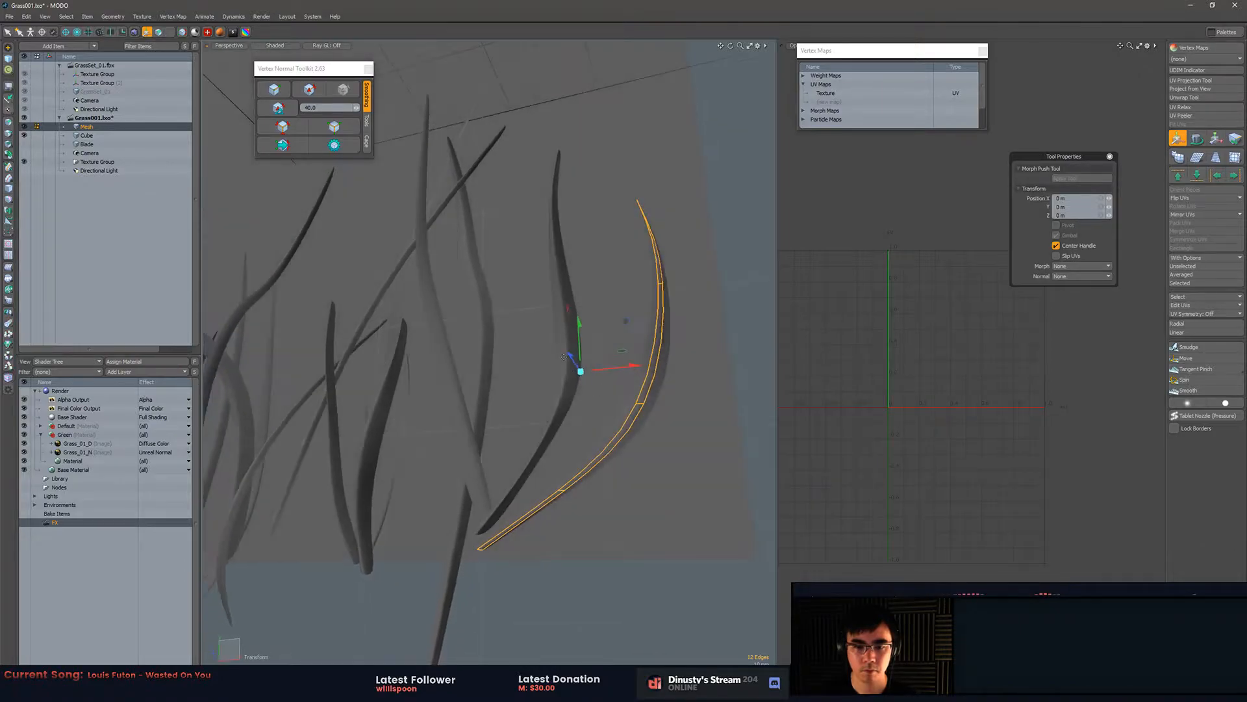
{"action": "key", "text": "space"}
{"action": "left_click", "coordinate": [670, 454]}
- Select the lengthwise centre edges of the small blade clusters along the plane's far edge and move them 6 mm in Z
{"action": "left_click_drag", "start_coordinate": [669, 454], "coordinate": [482, 403], "text": "alt"}
{"action": "double_click", "coordinate": [460, 370]}
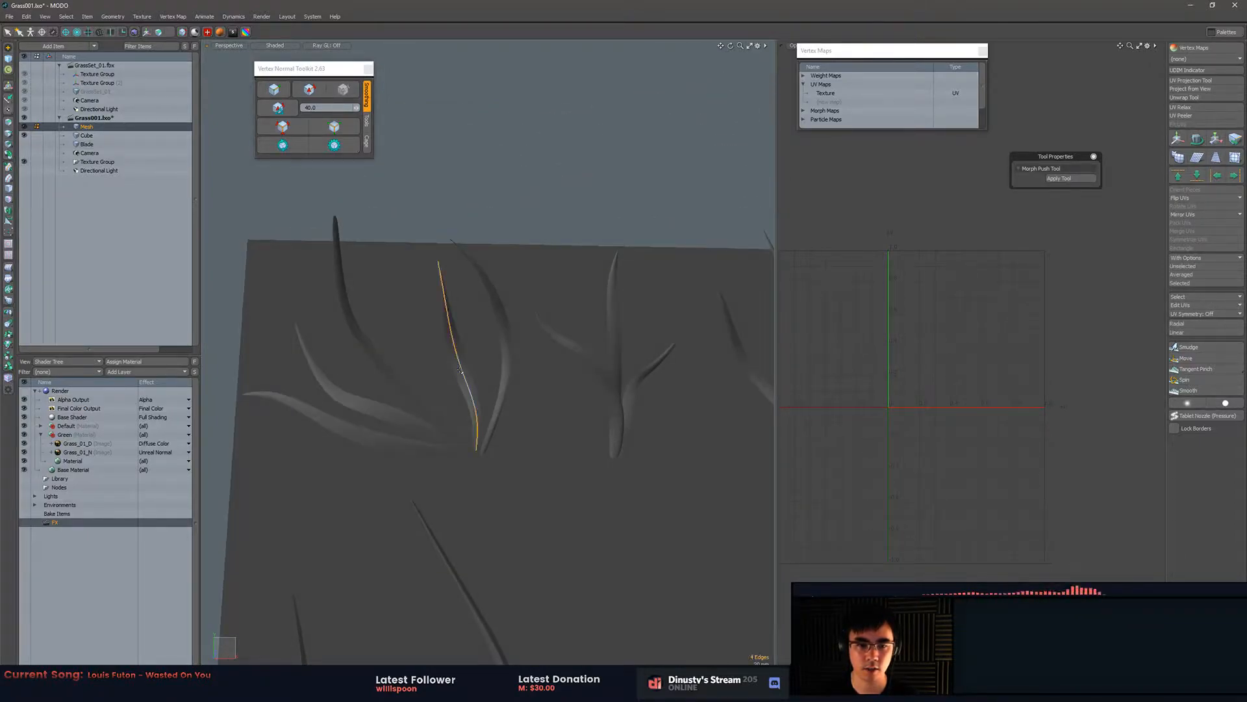
{"action": "left_click", "coordinate": [398, 378], "text": "shift"}
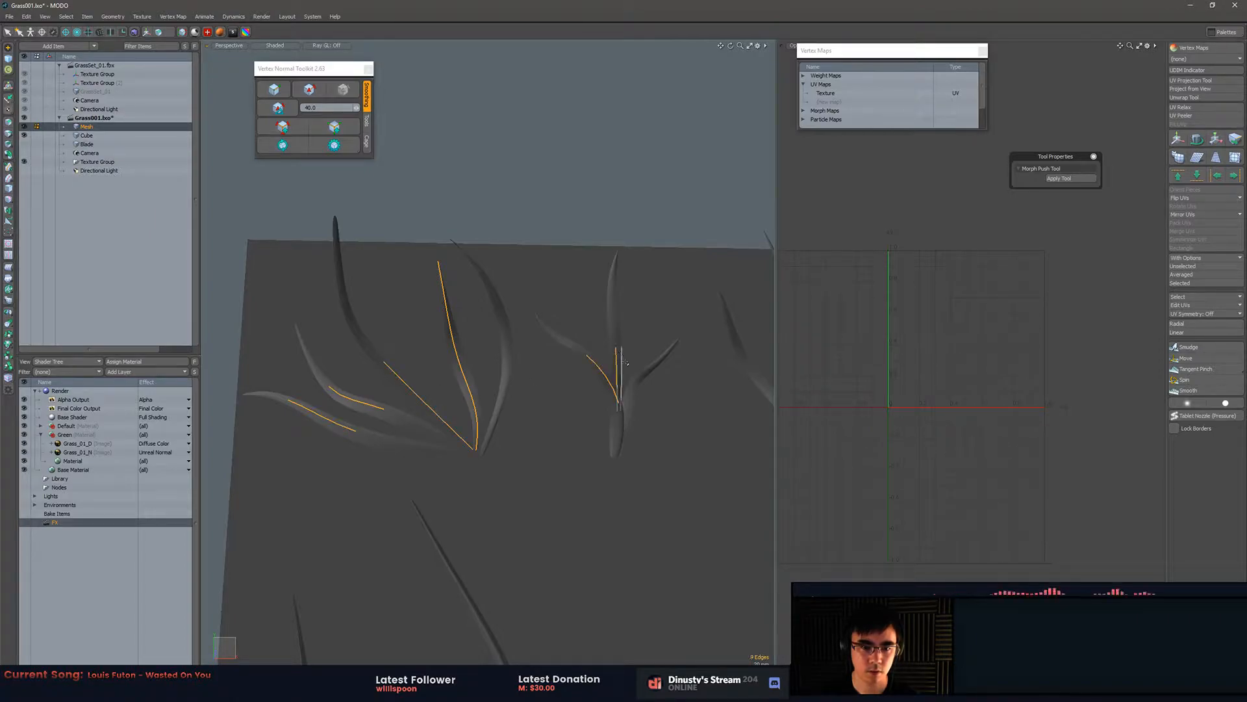
{"action": "key", "text": "l"}
{"action": "left_click_drag", "start_coordinate": [640, 378], "coordinate": [453, 385], "text": "alt+shift"}
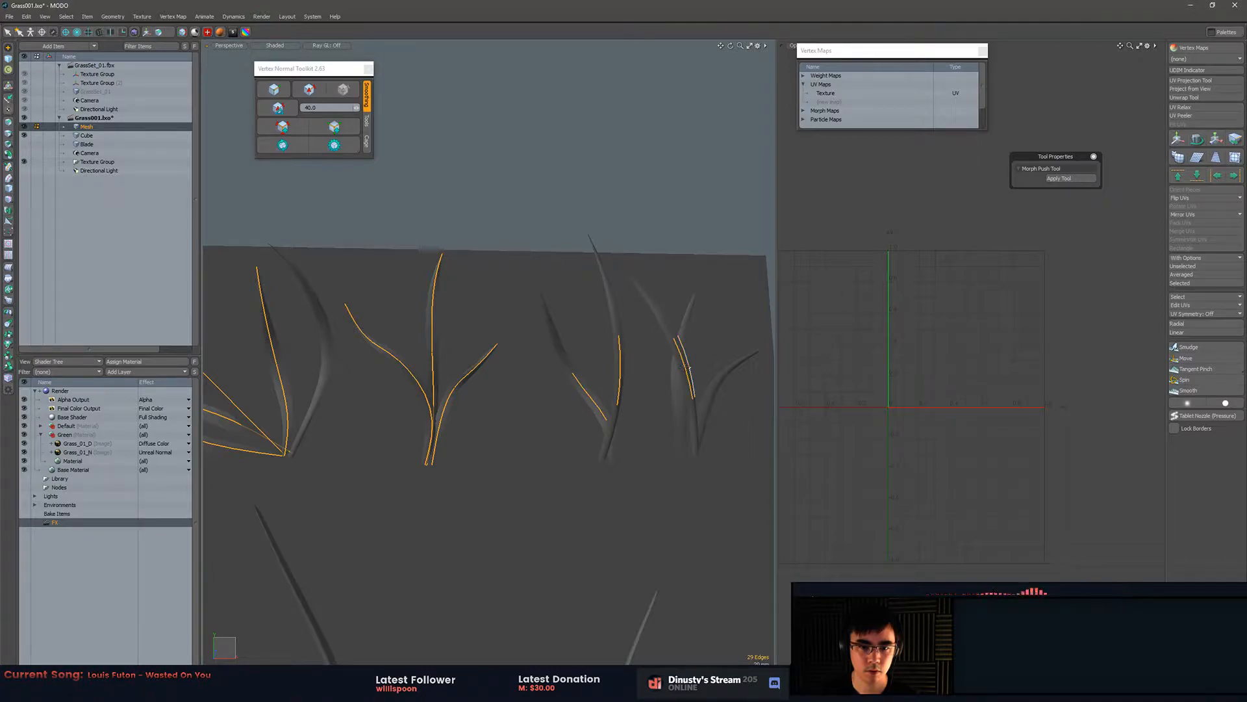
{"action": "key", "text": "l"}
{"action": "left_click_drag", "start_coordinate": [617, 406], "coordinate": [556, 392], "text": "alt"}
{"action": "key", "text": "w"}
{"action": "left_click_drag", "start_coordinate": [500, 438], "coordinate": [455, 425], "text": "alt"}
{"action": "left_click_drag", "start_coordinate": [449, 340], "coordinate": [540, 210]}
{"action": "left_click_drag", "start_coordinate": [427, 348], "coordinate": [427, 348]}
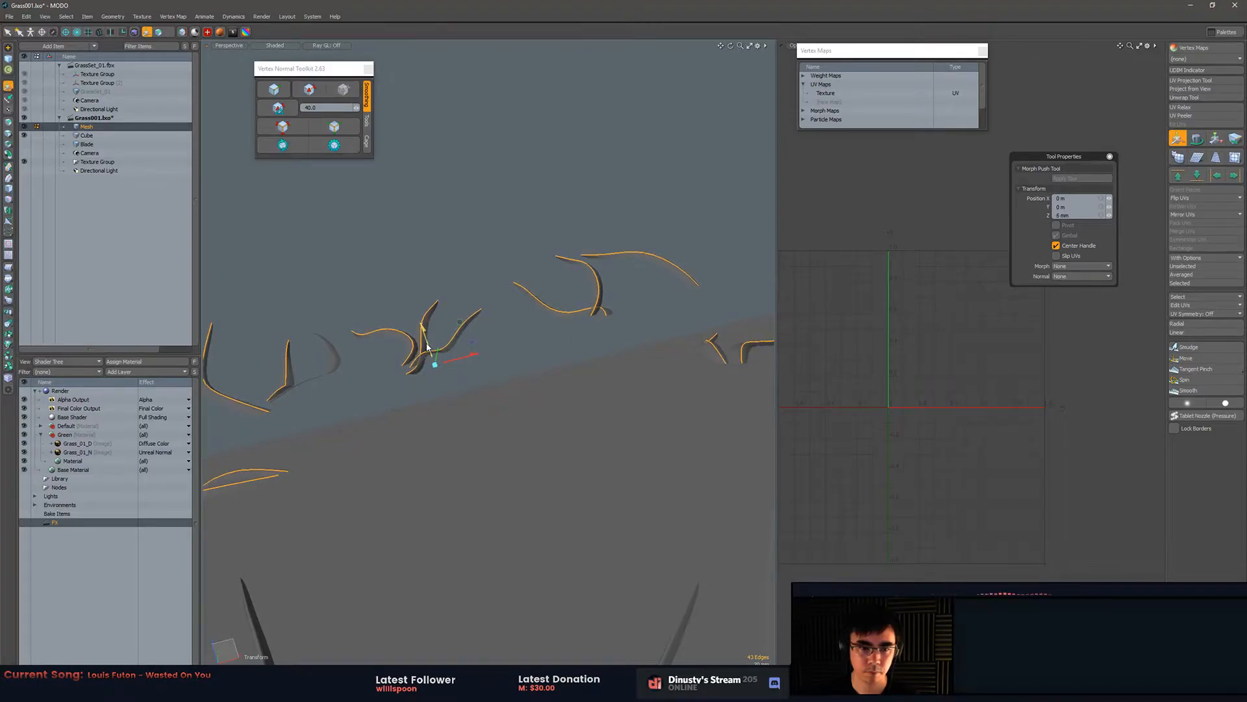
- Try out several edge bevels on the small clusters' selected centre edges and undo each one
{"action": "key", "text": "b"}
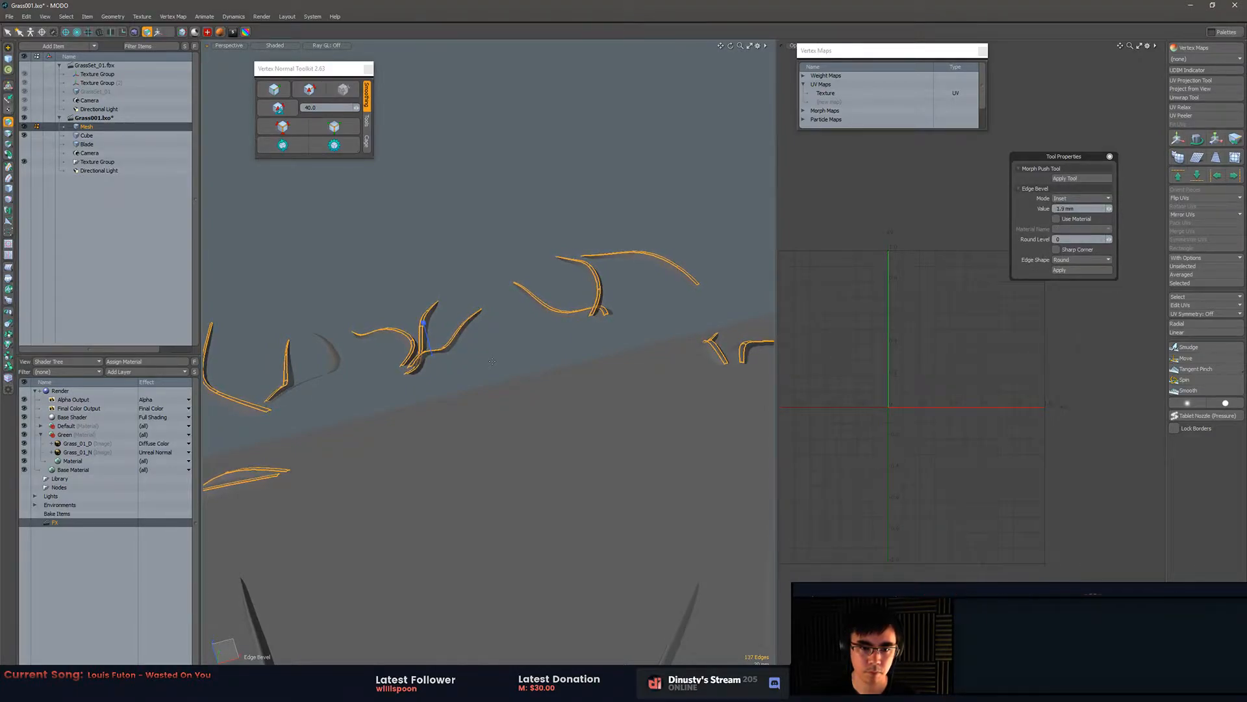
{"action": "key", "text": "Escape"}
{"action": "left_click_drag", "start_coordinate": [491, 361], "coordinate": [520, 385], "text": "alt"}
{"action": "key", "text": "ctrl+z"}
{"action": "key", "text": "w"}
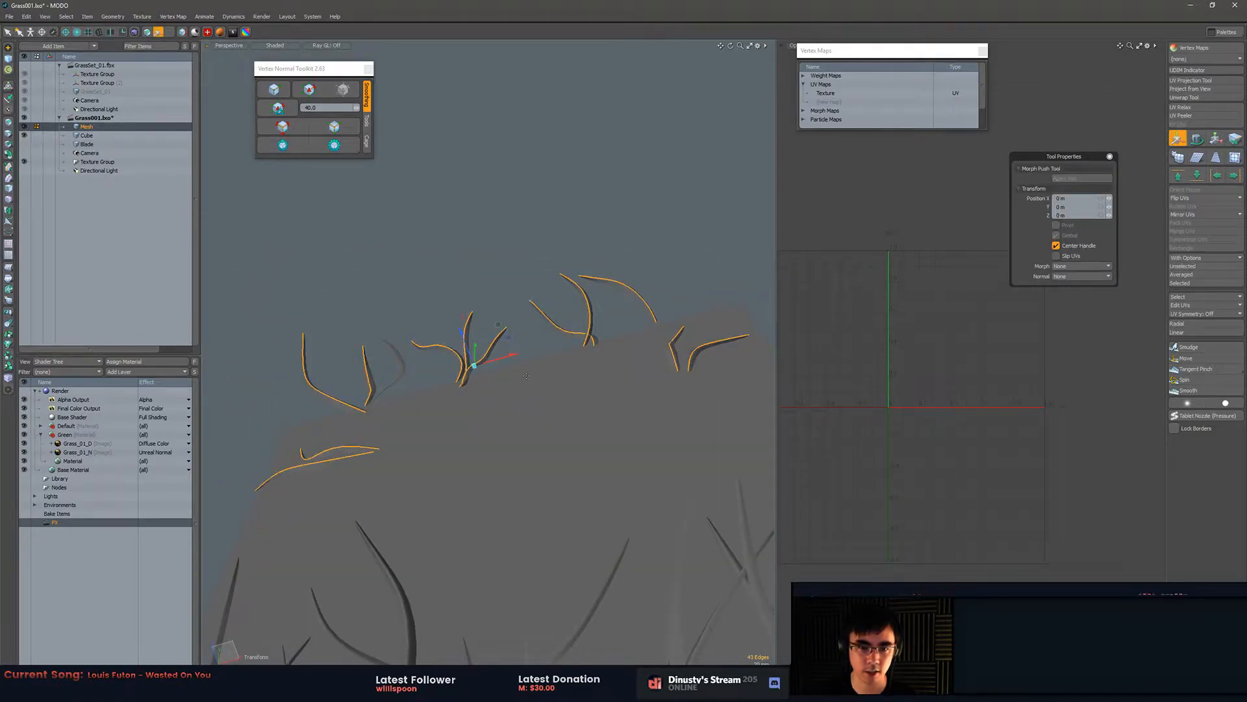
{"action": "key", "text": "b"}
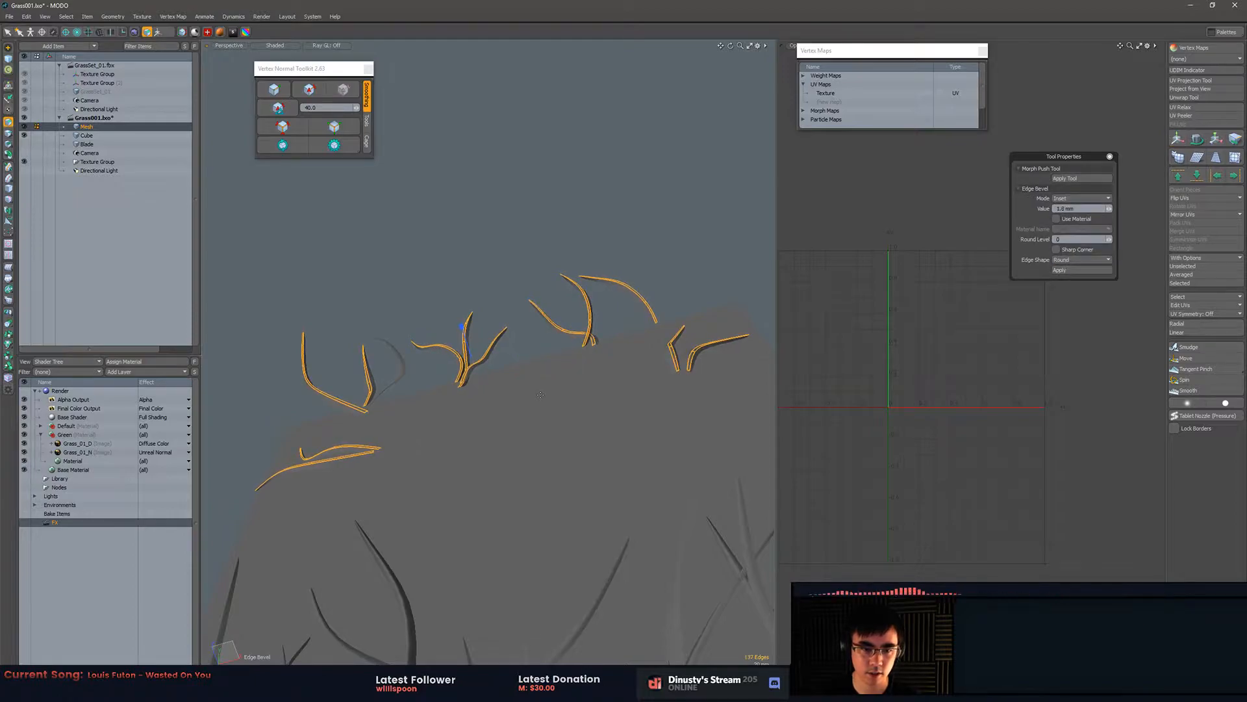
{"action": "key", "text": "ctrl+z"}
{"action": "key", "text": "w"}
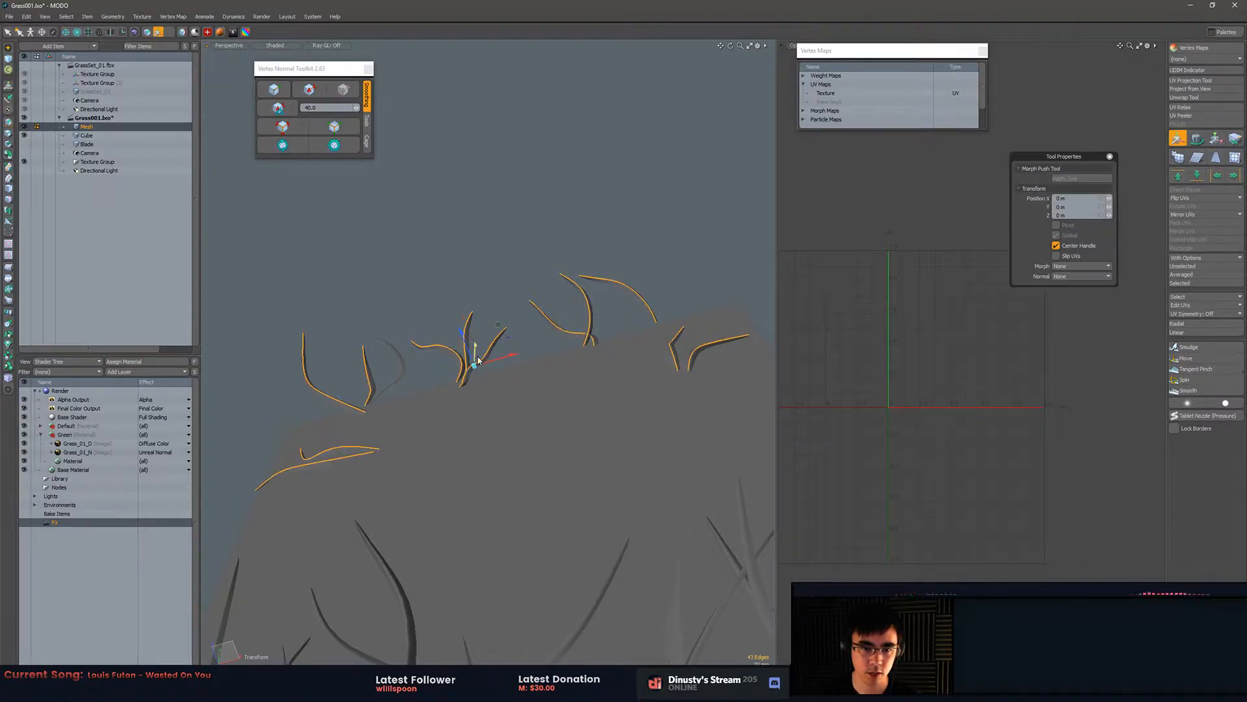
{"action": "key", "text": "b"}
{"action": "mouse_move", "coordinate": [467, 347]}
{"action": "left_mouse_down"}
{"action": "mouse_move", "coordinate": [485, 407]}
{"action": "mouse_move", "coordinate": [470, 406]}
{"action": "mouse_move", "coordinate": [499, 380]}
{"action": "mouse_move", "coordinate": [466, 354]}
{"action": "mouse_move", "coordinate": [523, 353]}
{"action": "mouse_move", "coordinate": [529, 273]}
{"action": "mouse_move", "coordinate": [540, 395]}
{"action": "mouse_move", "coordinate": [459, 401]}
{"action": "mouse_move", "coordinate": [484, 317]}
{"action": "mouse_move", "coordinate": [475, 326]}
{"action": "left_mouse_up"}
{"action": "key", "text": "q"}
{"action": "key", "text": "Escape"}
{"action": "key", "text": "ctrl+z"}
{"action": "key", "text": "ctrl+z"}
{"action": "key", "text": "ctrl+z"}
- Bevel the selected centre edges of the small blade clusters and clear the selection
{"action": "key", "text": "b"}
{"action": "key", "text": "space"}
{"action": "left_click", "coordinate": [517, 359]}
{"action": "scroll", "coordinate": [540, 395], "scroll_direction": "down", "scroll_amount": 5}
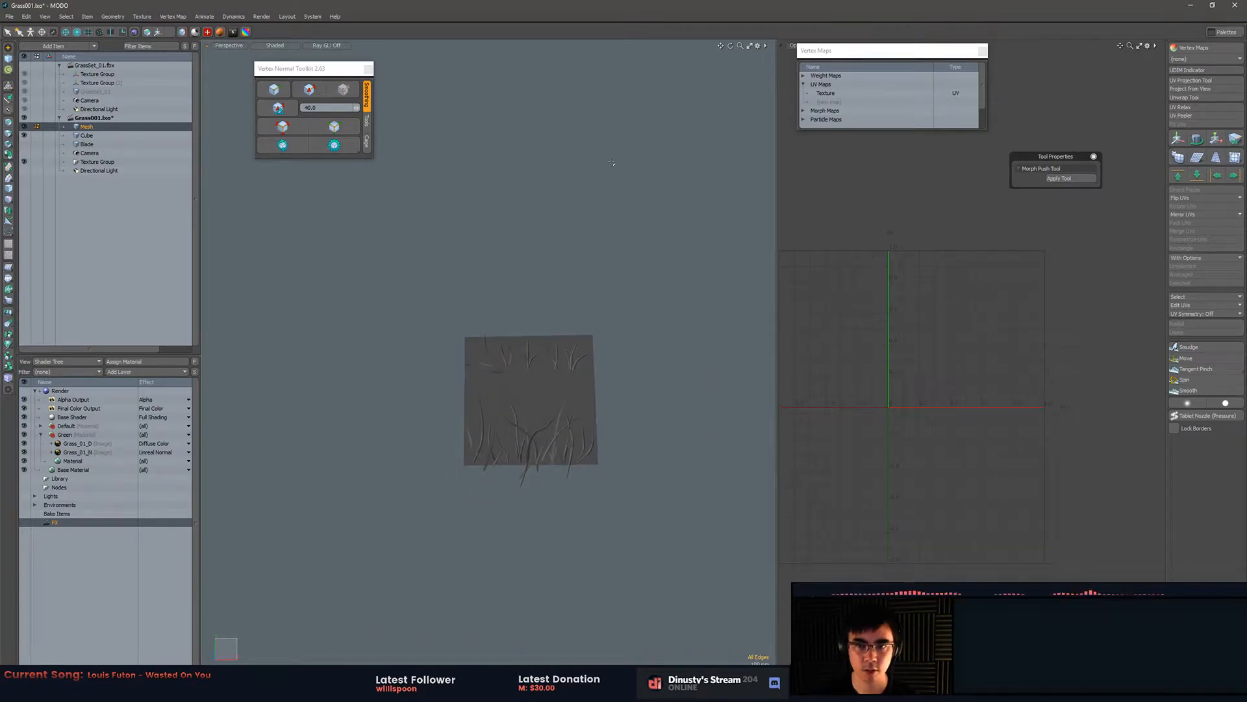
- Apply a Vertex Normal Toolkit operation to the grass blades and select the Cube plane behind them
{"action": "left_click", "coordinate": [283, 147]}
{"action": "left_click_drag", "start_coordinate": [519, 276], "coordinate": [508, 289], "text": "alt"}
{"action": "key", "text": "space"}
{"action": "left_click", "coordinate": [546, 365]}
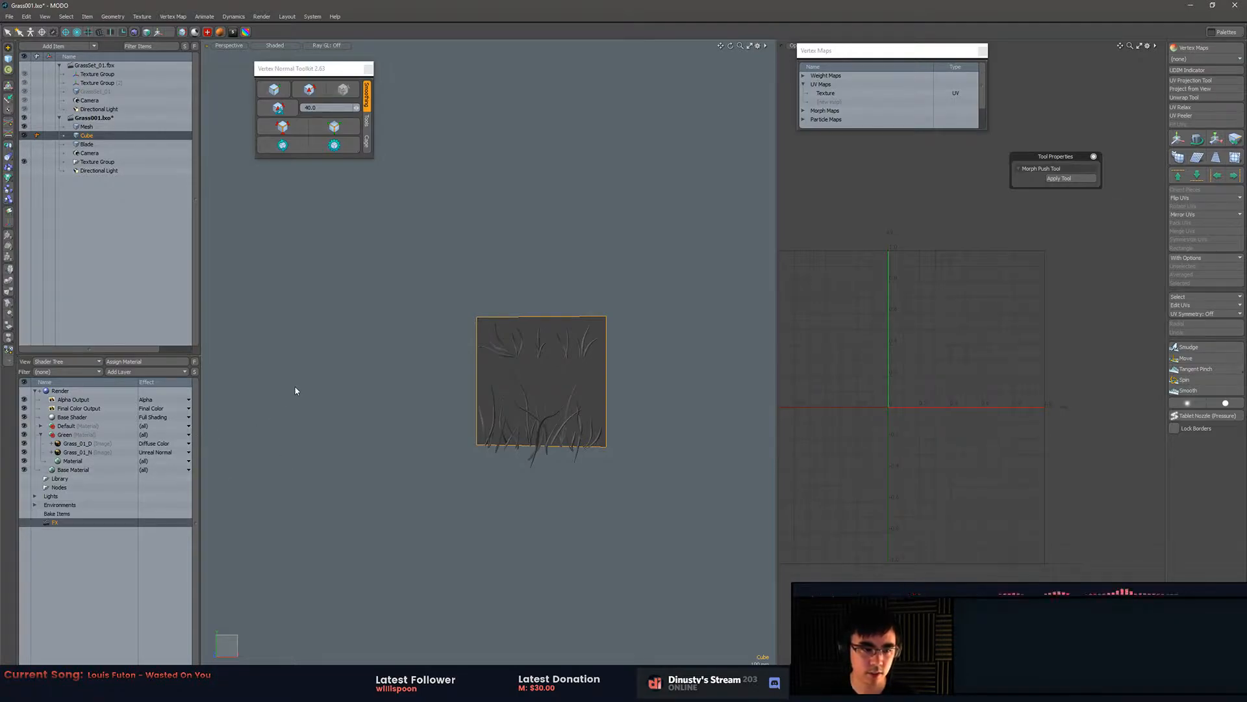
{"action": "mouse_move", "coordinate": [394, 461]}
{"action": "left_mouse_down", "text": "alt"}
{"action": "mouse_move", "coordinate": [434, 474]}
{"action": "mouse_move", "coordinate": [317, 493]}
{"action": "left_mouse_up", "text": "alt"}
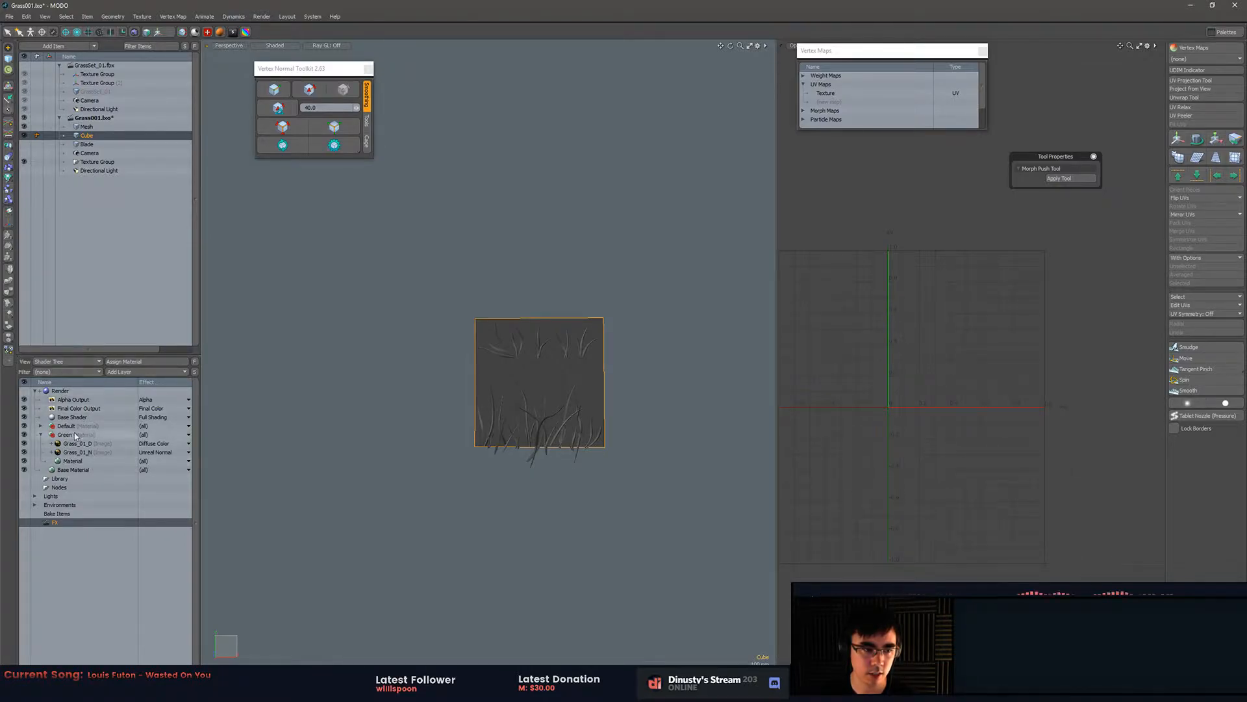
- Begin adding a new image layer to the Green material, choose Grass_01_N.tga as its file, and cancel
{"action": "left_click", "coordinate": [41, 435]}
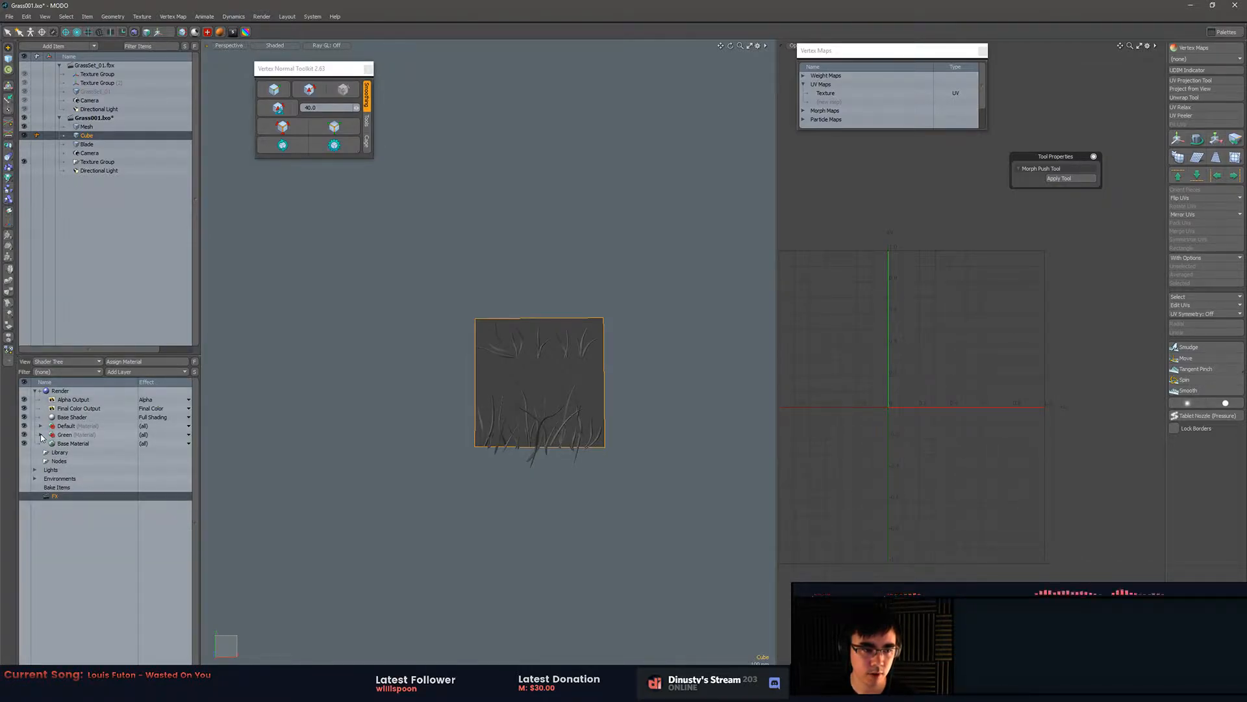
{"action": "left_click", "coordinate": [40, 435]}
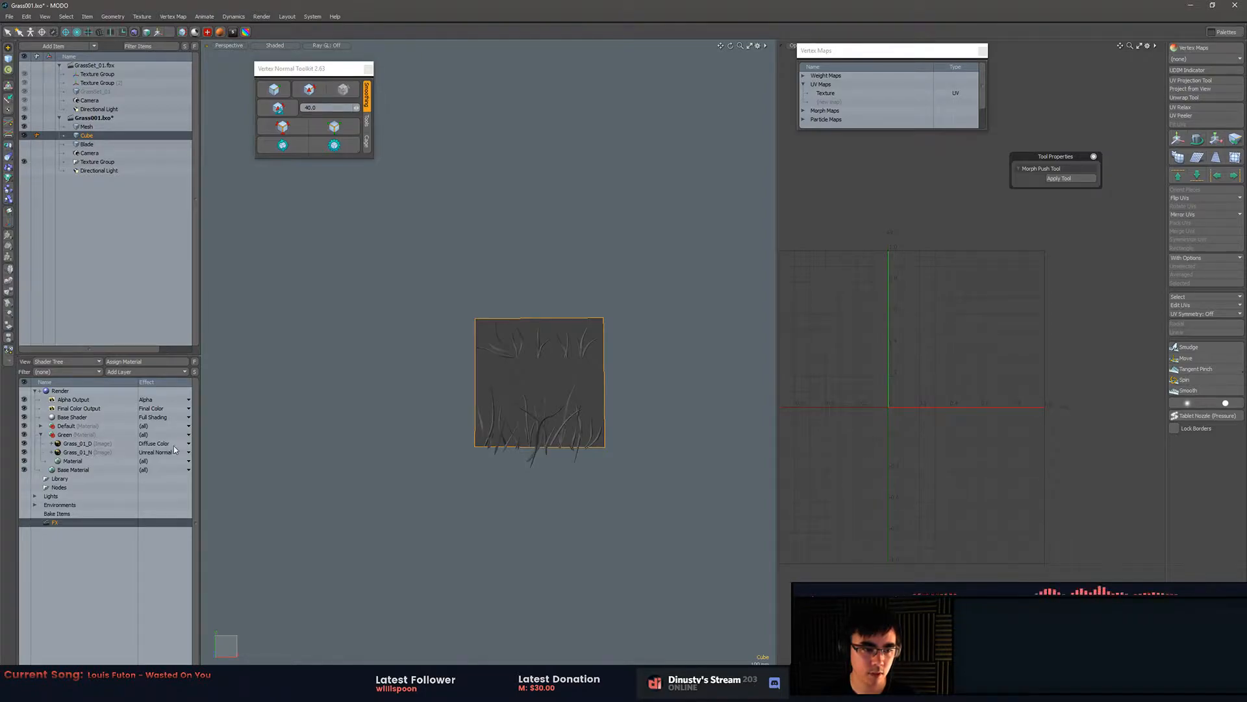
{"action": "left_click", "coordinate": [74, 445]}
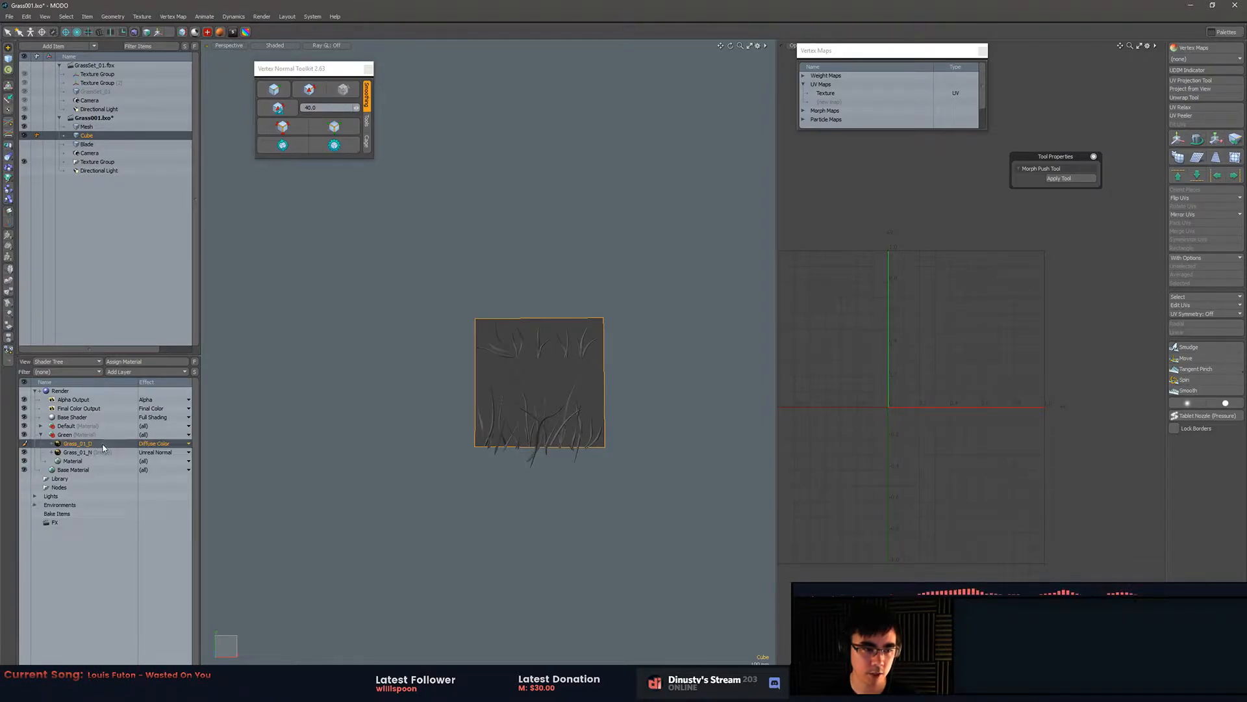
{"action": "left_click", "coordinate": [136, 372]}
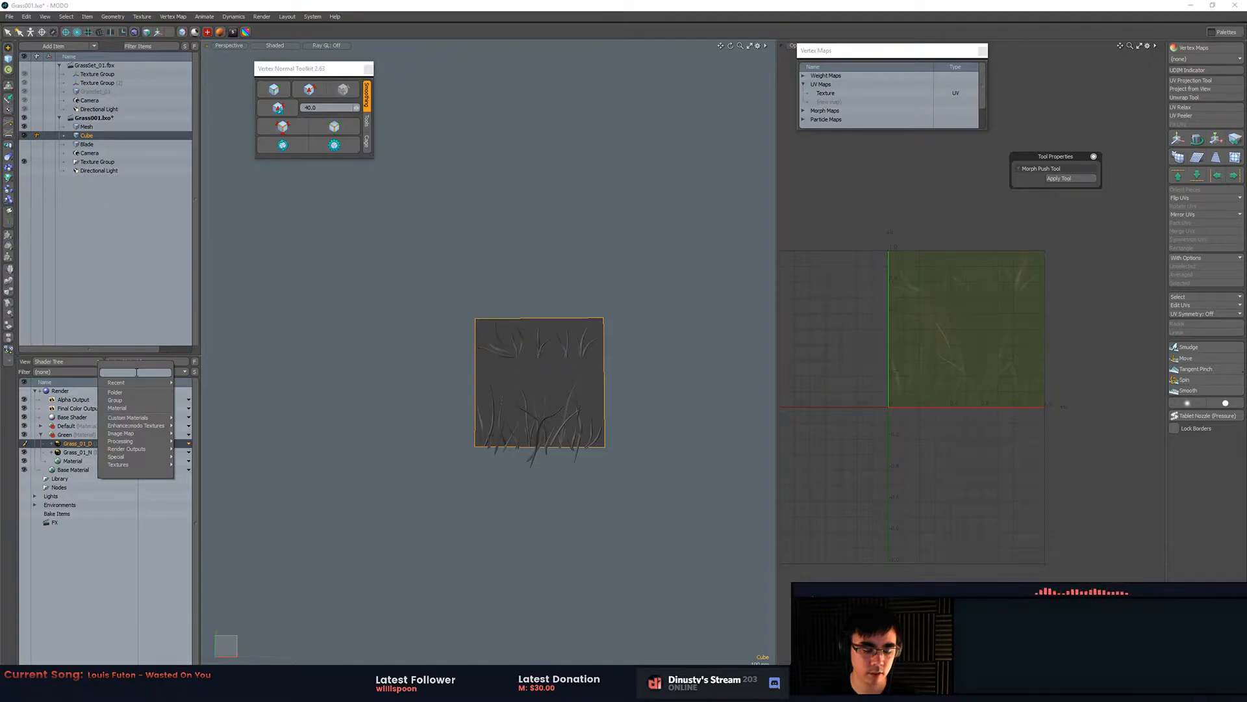
{"action": "type", "text": "image"}
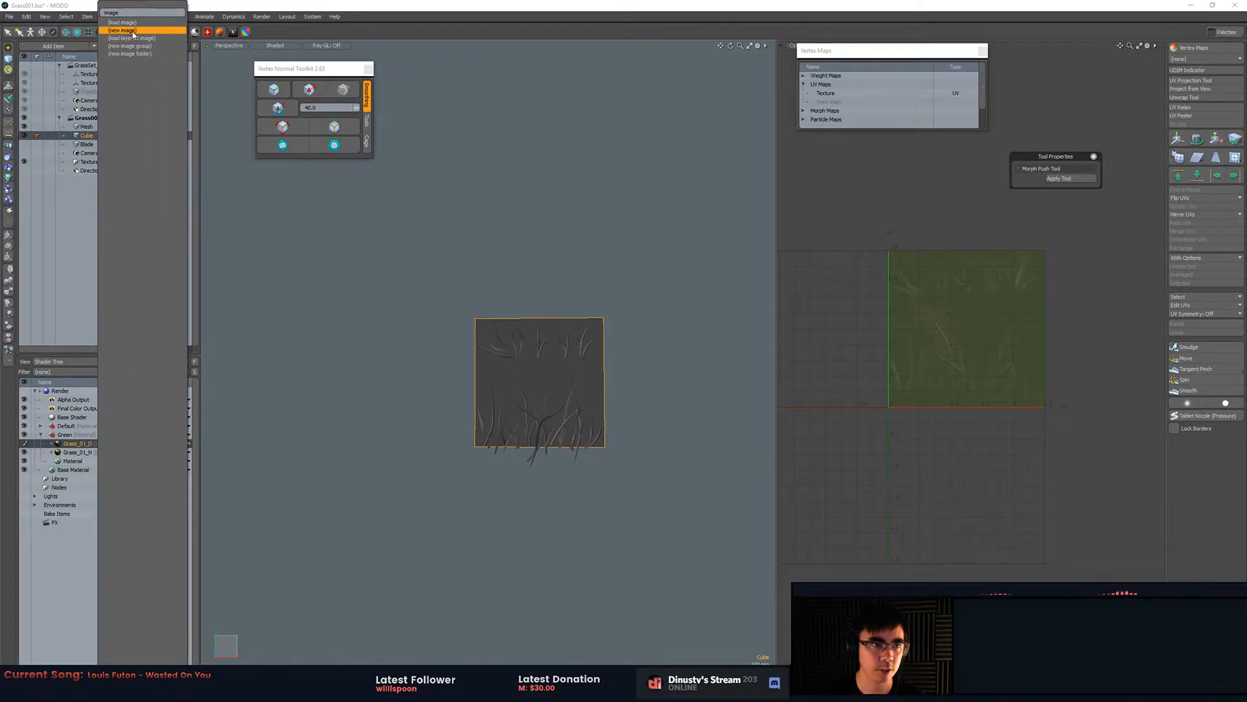
{"action": "left_click", "coordinate": [133, 31]}
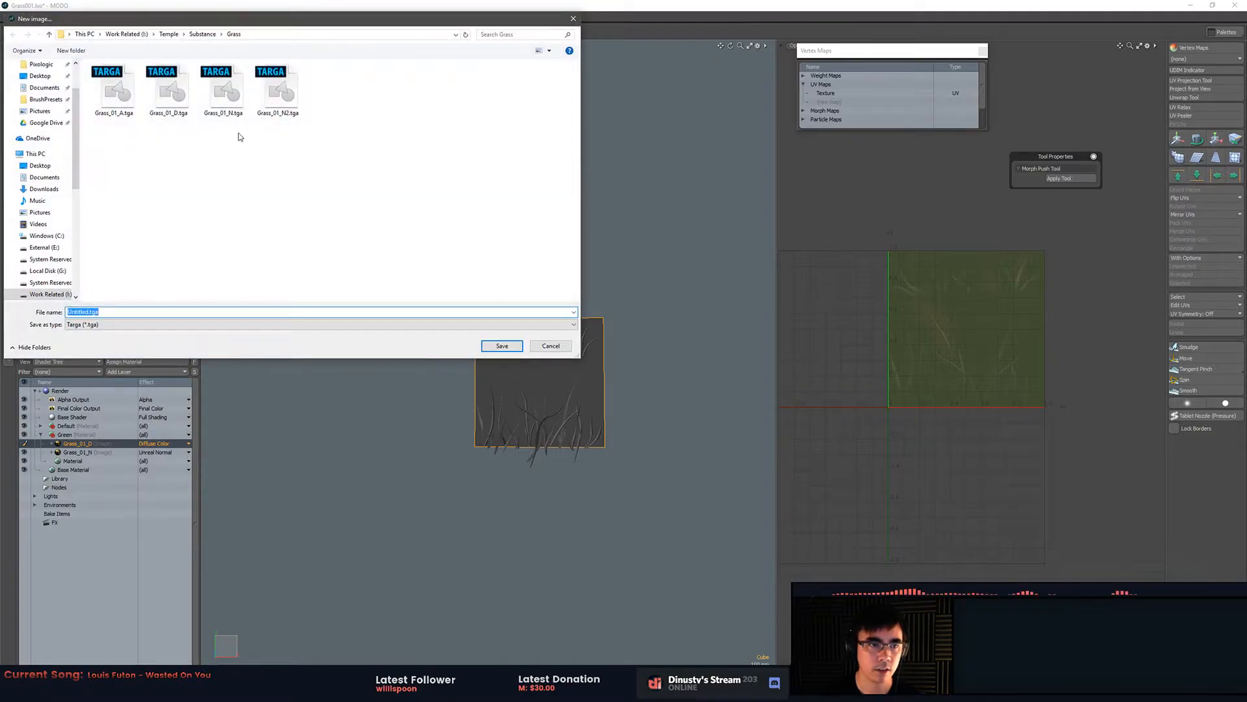
{"action": "left_click", "coordinate": [231, 122]}
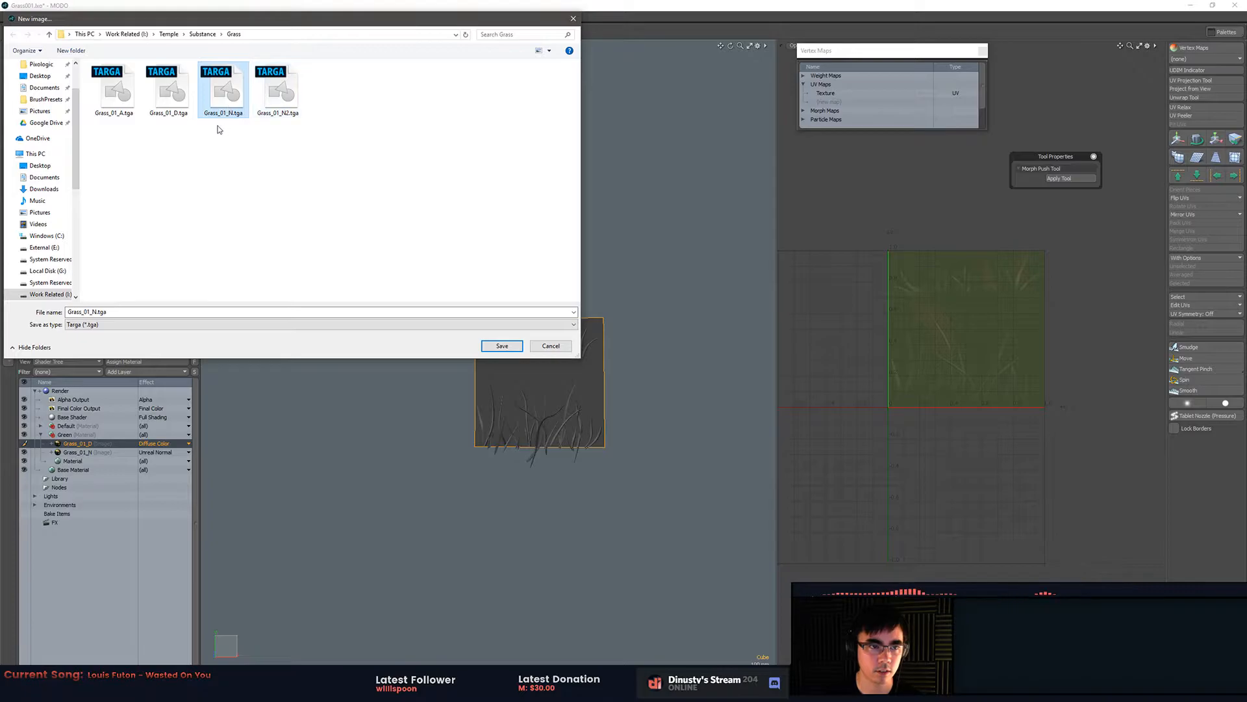
{"action": "left_click", "coordinate": [534, 346]}
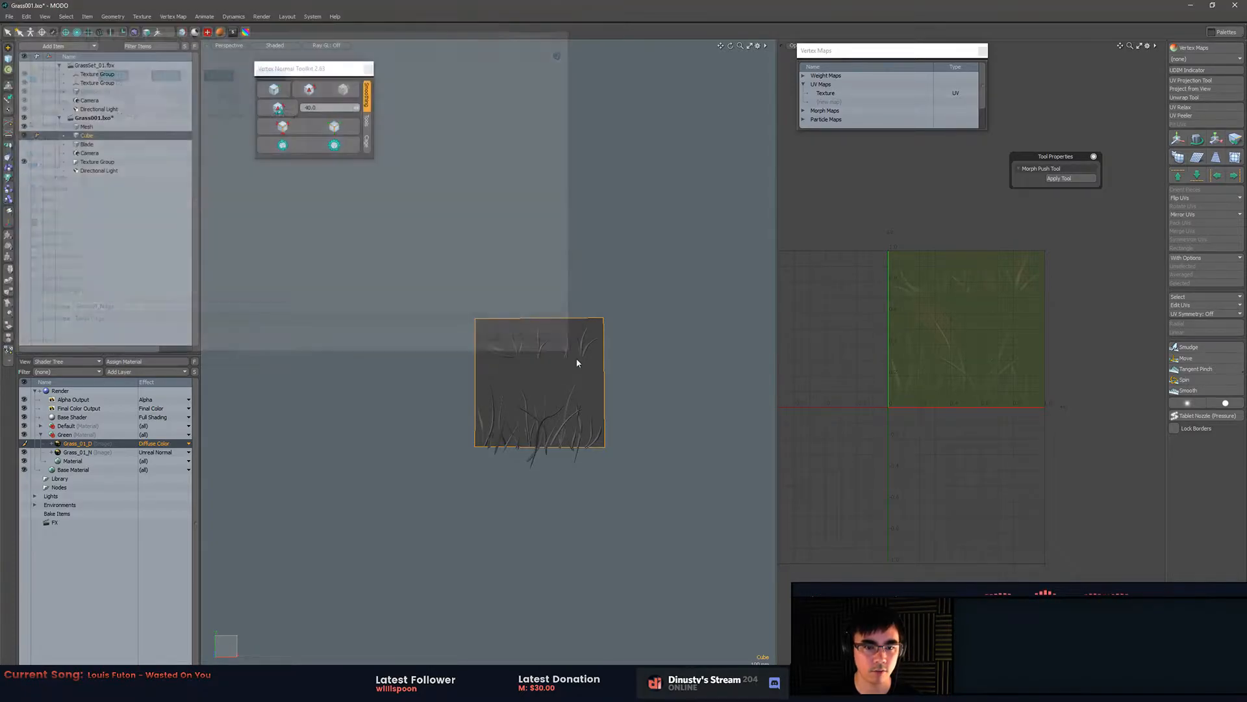
- Select the Green material's Grass_01_N image layer and look at its available effect types
{"action": "left_click", "coordinate": [88, 454]}
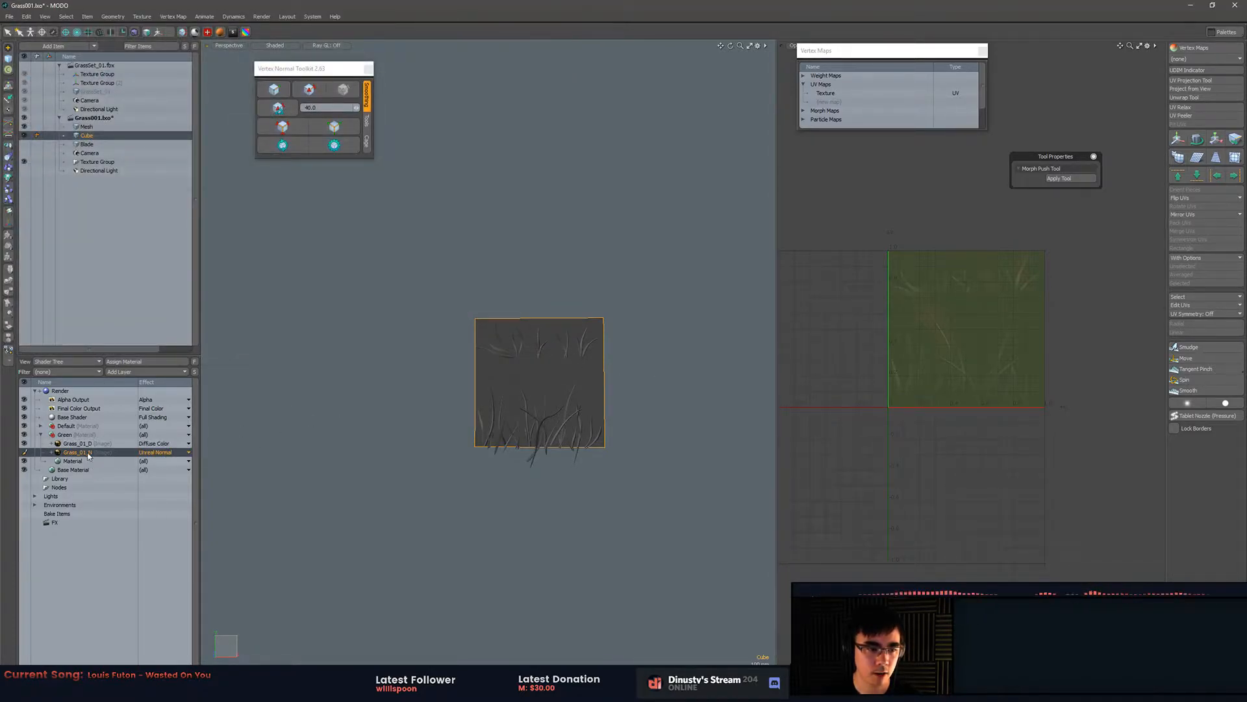
{"action": "left_click", "coordinate": [183, 453]}
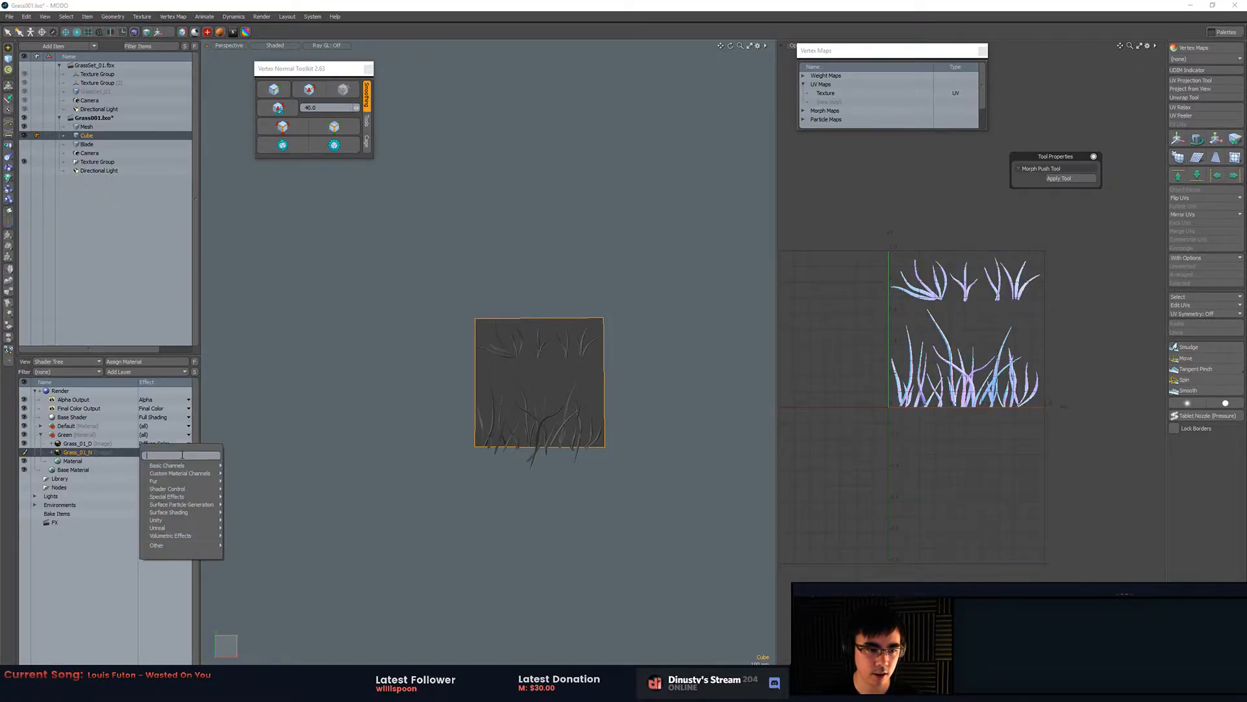
{"action": "left_click", "coordinate": [114, 604]}
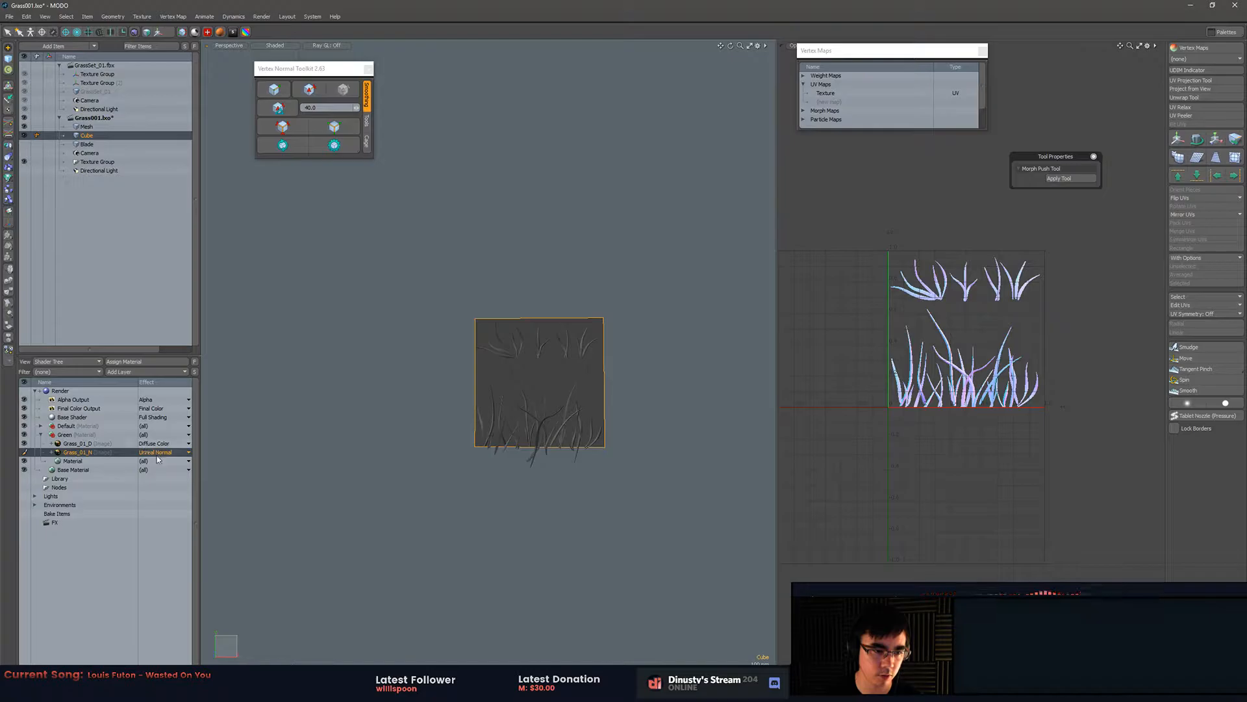
- Bake the grass blades from object to the Grass_01_N normal texture with a distance of 2 m
{"action": "right_click", "coordinate": [111, 457]}
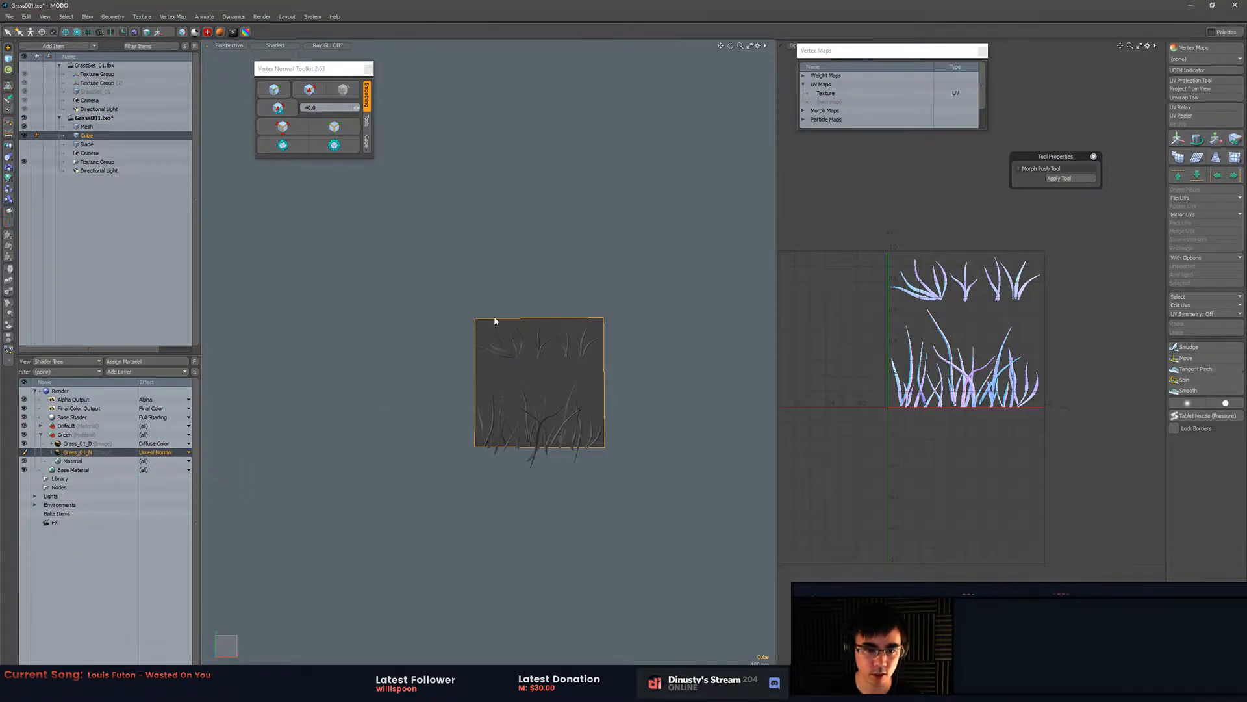
{"action": "right_click", "coordinate": [104, 459]}
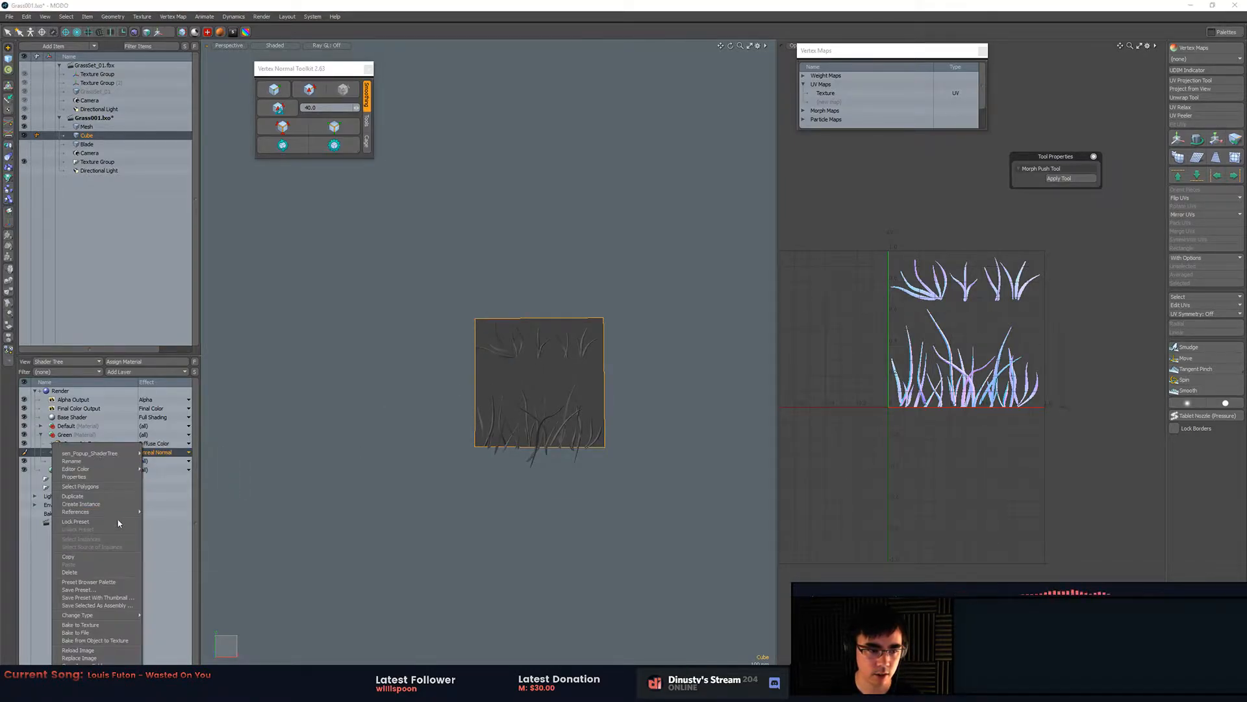
{"action": "left_click", "coordinate": [120, 640]}
{"action": "type", "text": "2m"}
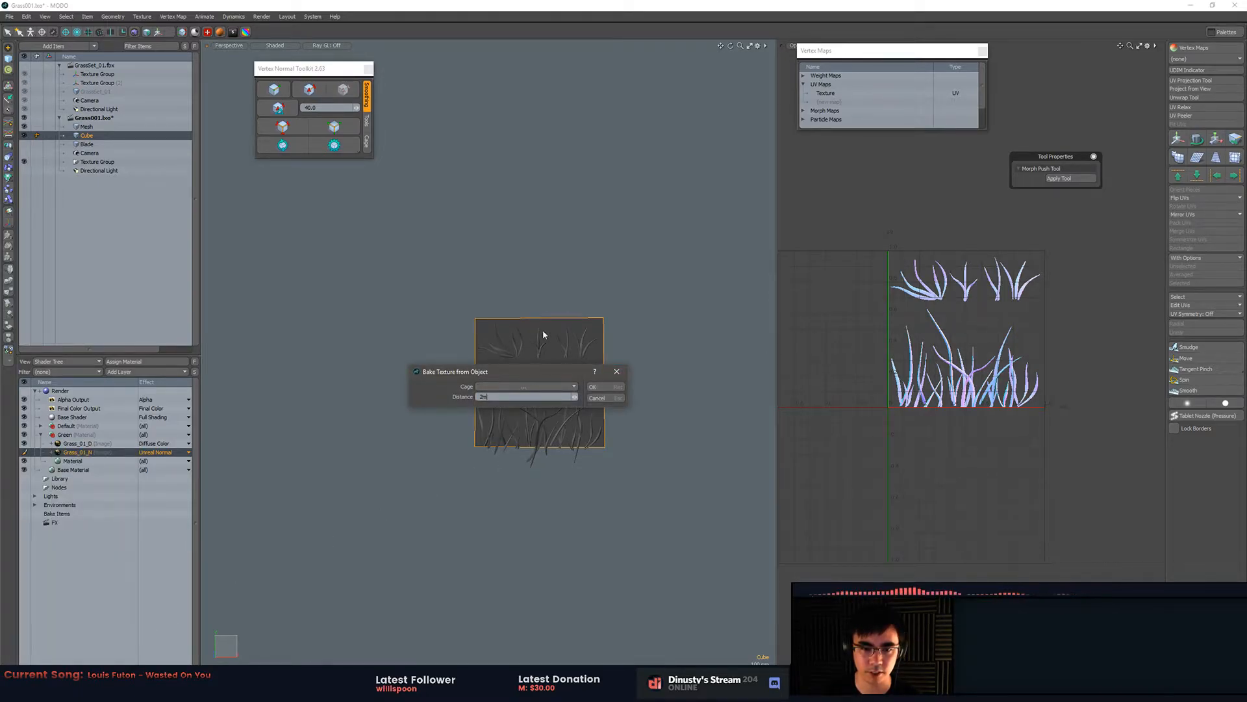
{"action": "left_click", "coordinate": [610, 389]}
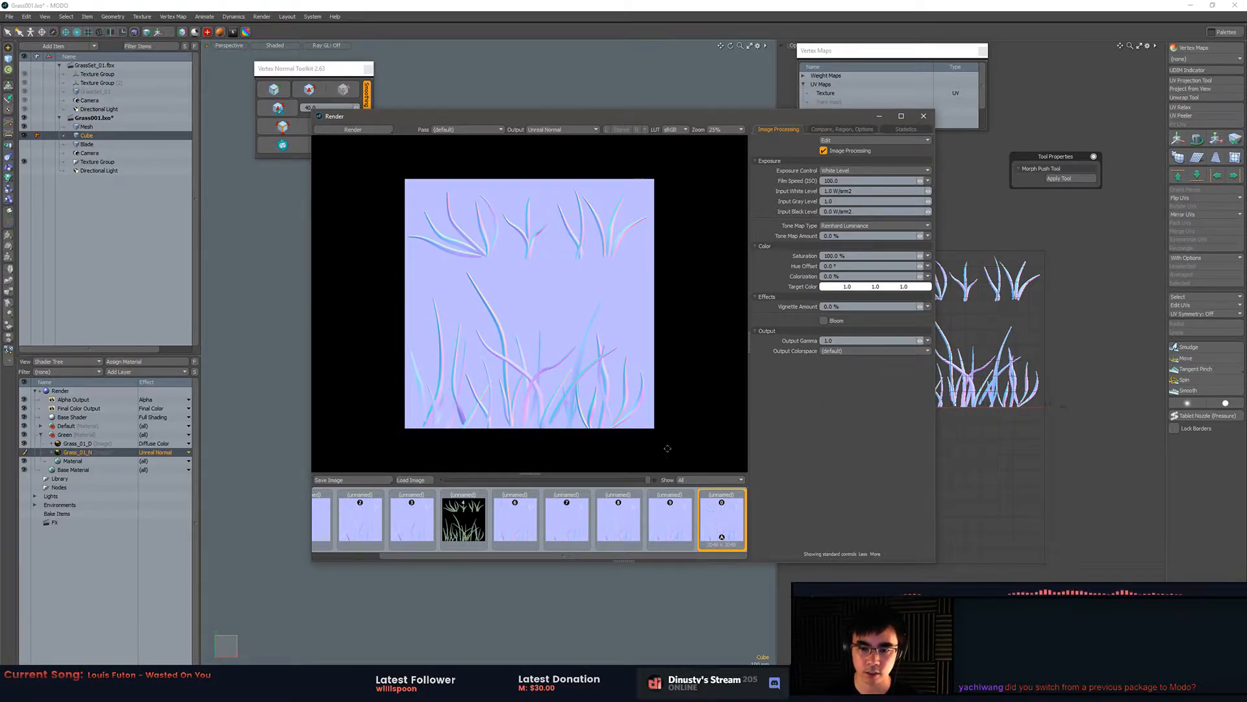
- Set the render's output colorspace to none and save the image over the existing Grass_01_N.tga in the Grass folder
{"action": "left_click", "coordinate": [864, 351]}
{"action": "left_click", "coordinate": [844, 343]}
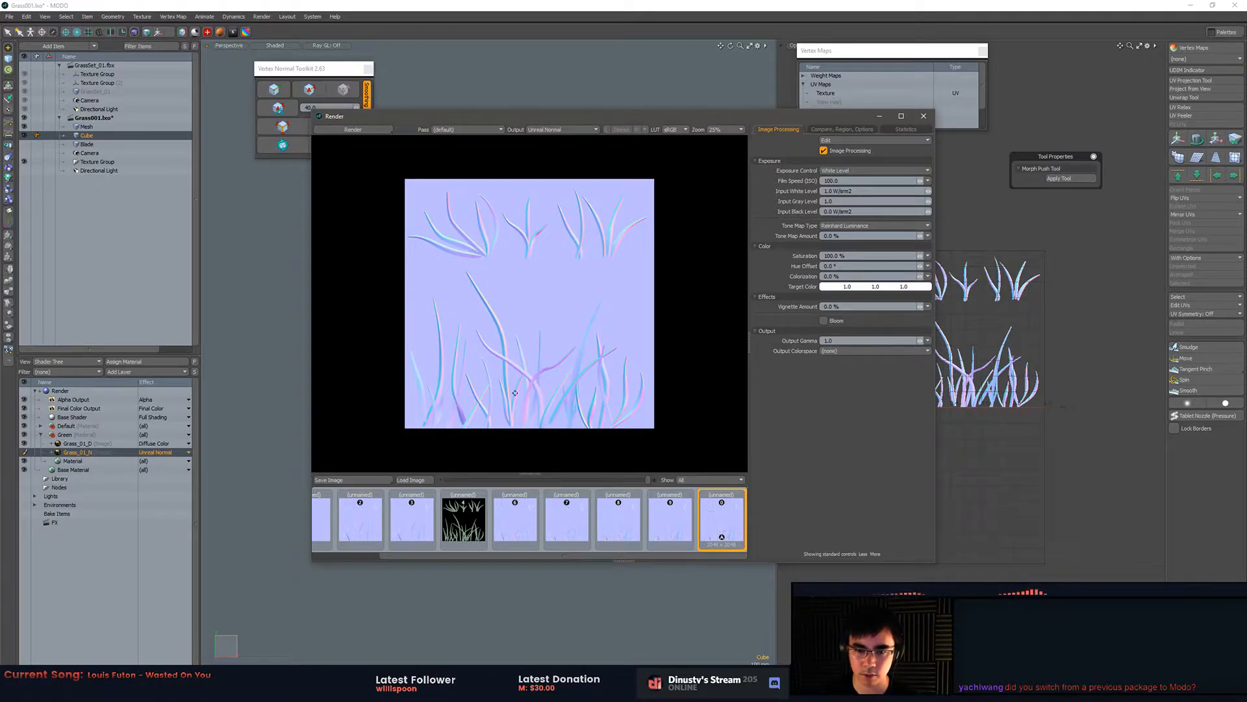
{"action": "left_click", "coordinate": [361, 482]}
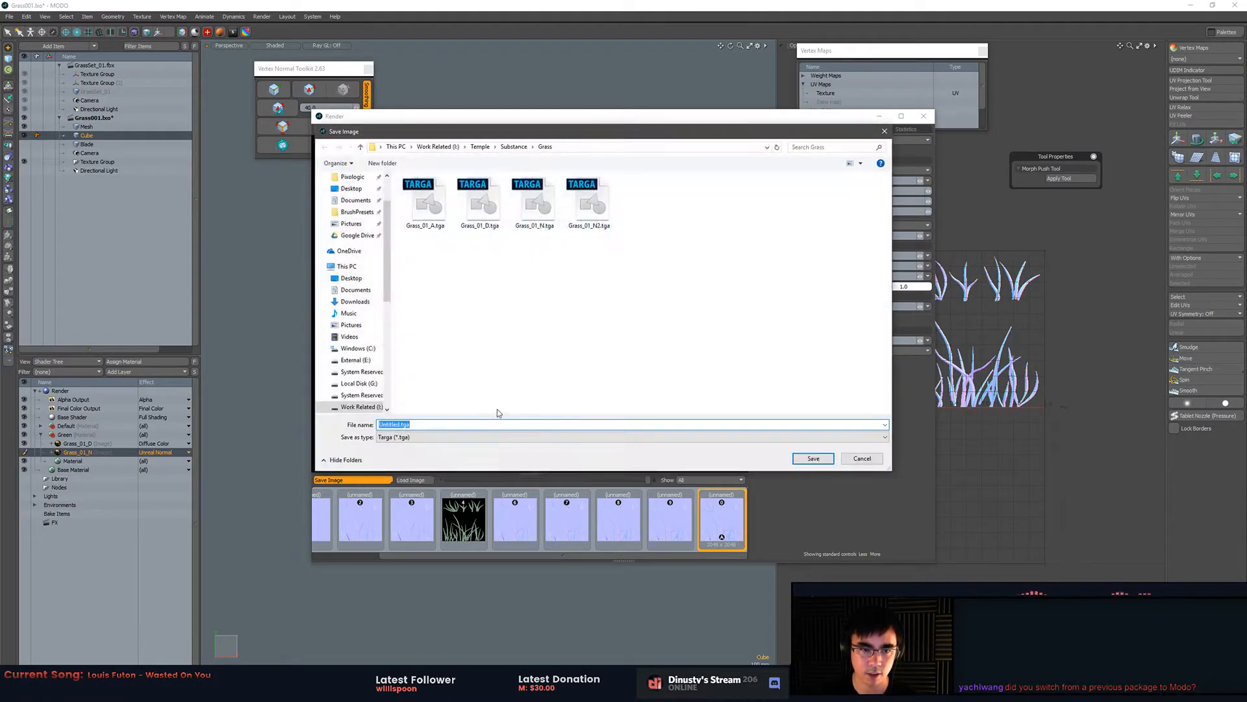
{"action": "left_click", "coordinate": [552, 213]}
{"action": "key", "text": "Return"}
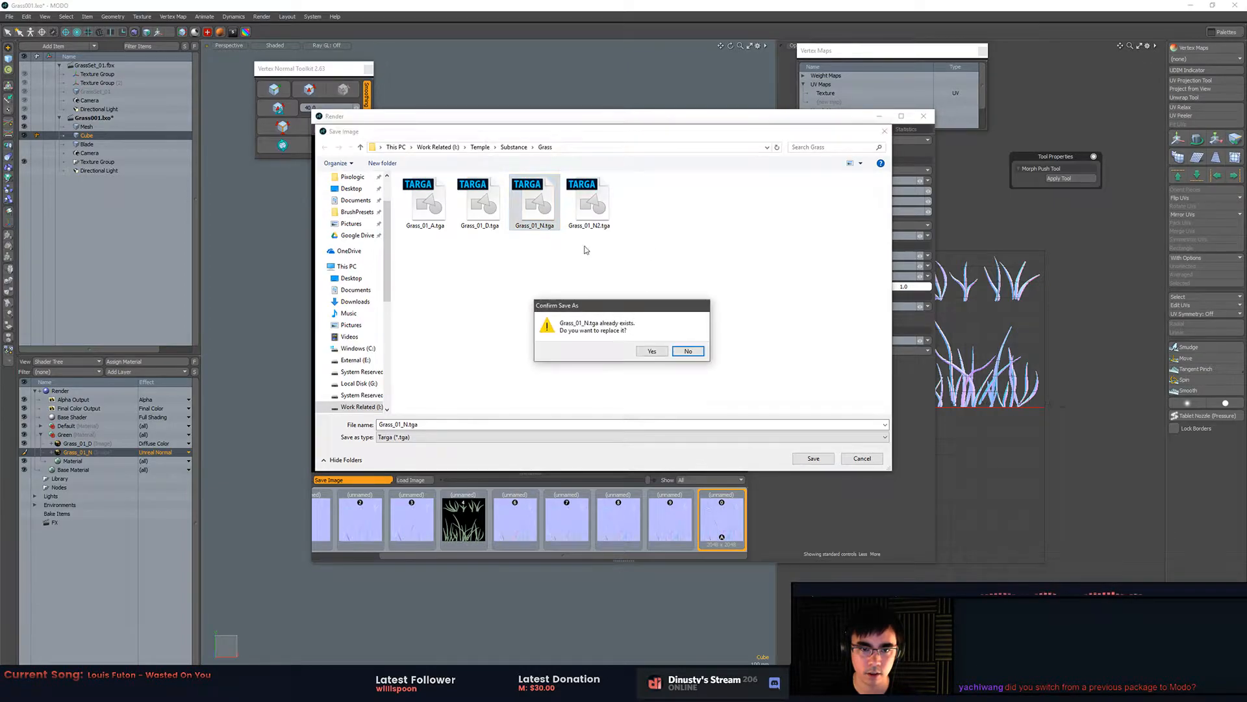
{"action": "left_click", "coordinate": [648, 355]}
- Switch to Unreal Editor, dismiss the Message Log and clear the grass selection
{"action": "key", "text": "alt+Tab"}
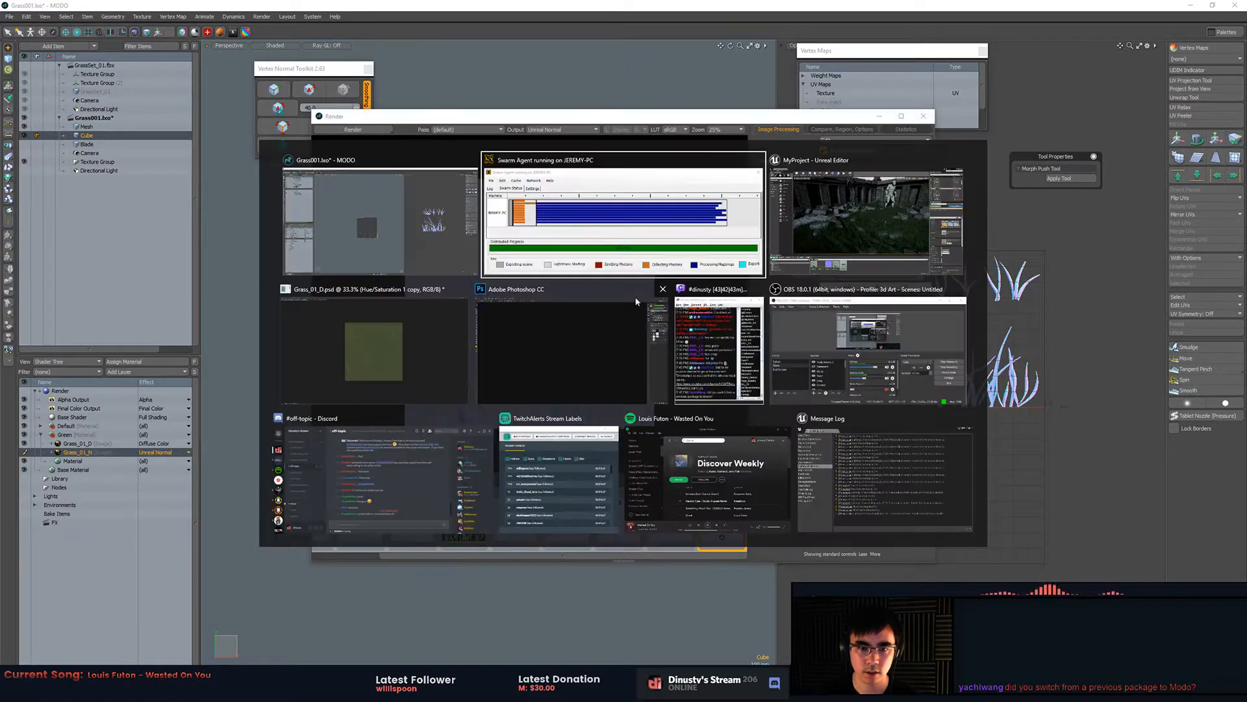
{"action": "key", "text": "Escape"}
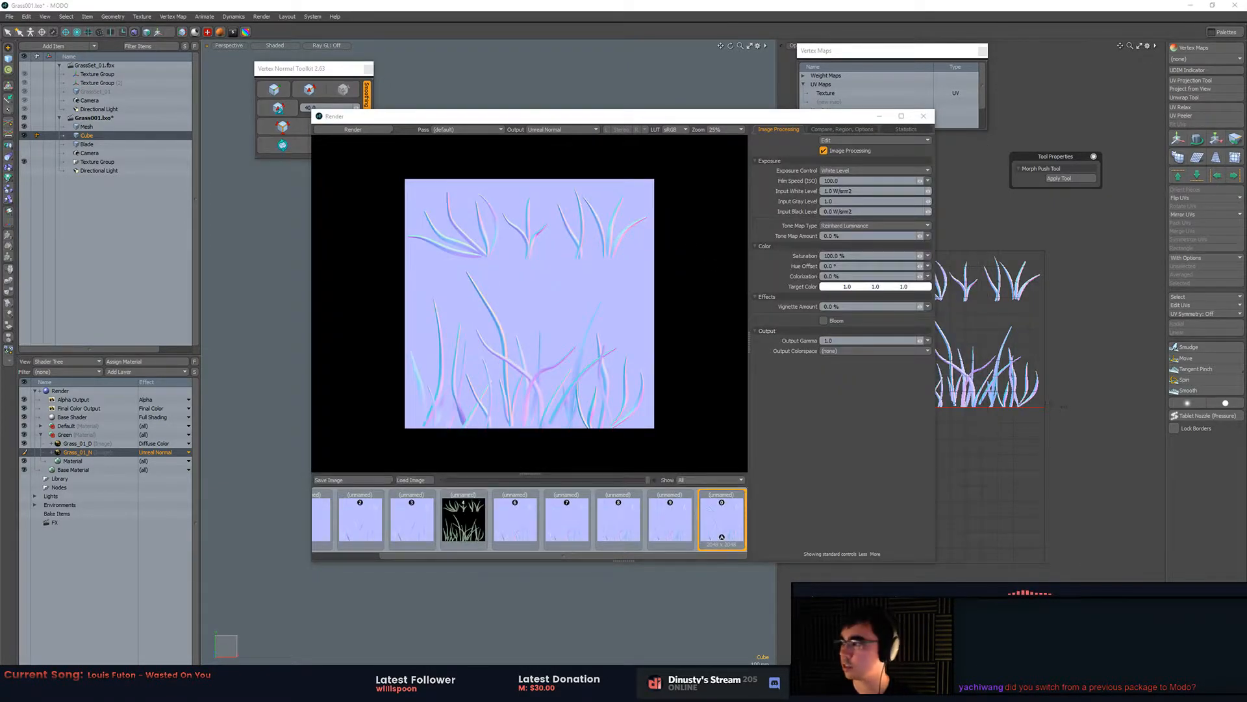
{"action": "key", "text": "alt+Tab"}
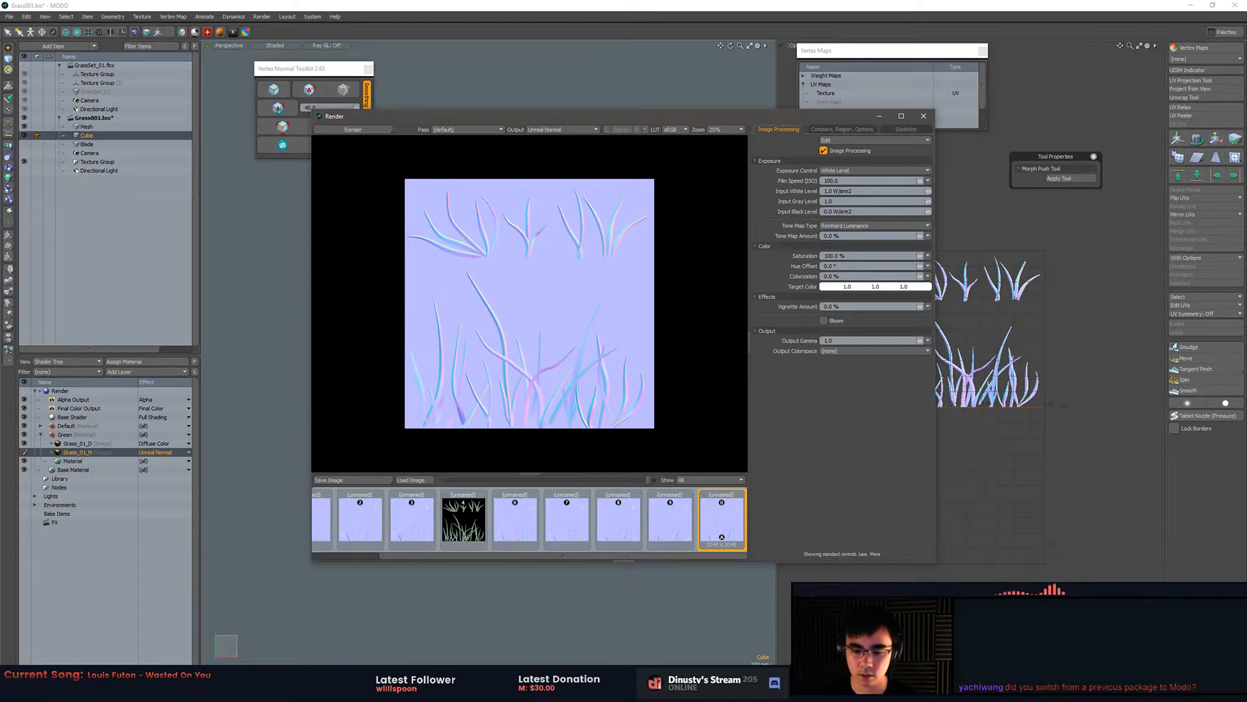
{"action": "key", "text": "alt+Tab"}
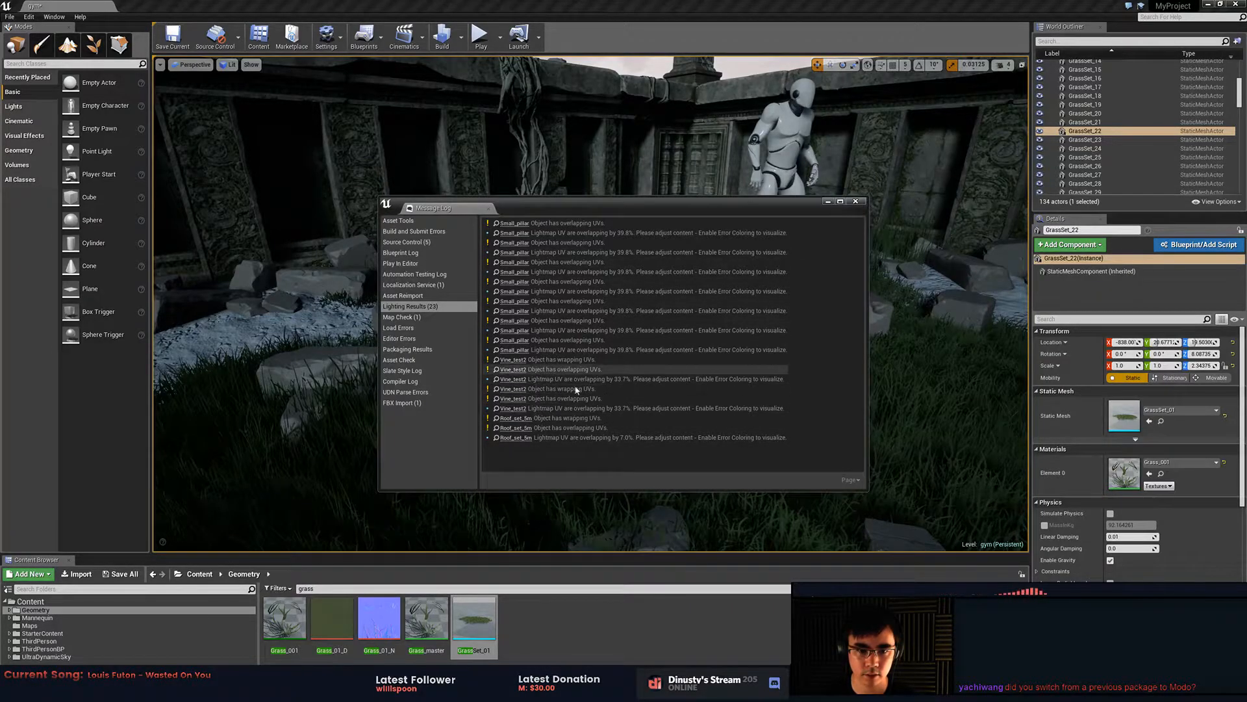
{"action": "left_click", "coordinate": [855, 202]}
{"action": "right_click_drag", "start_coordinate": [812, 260], "coordinate": [921, 197]}
{"action": "key", "text": "Escape"}
{"action": "right_click_drag", "start_coordinate": [591, 304], "coordinate": [633, 257]}
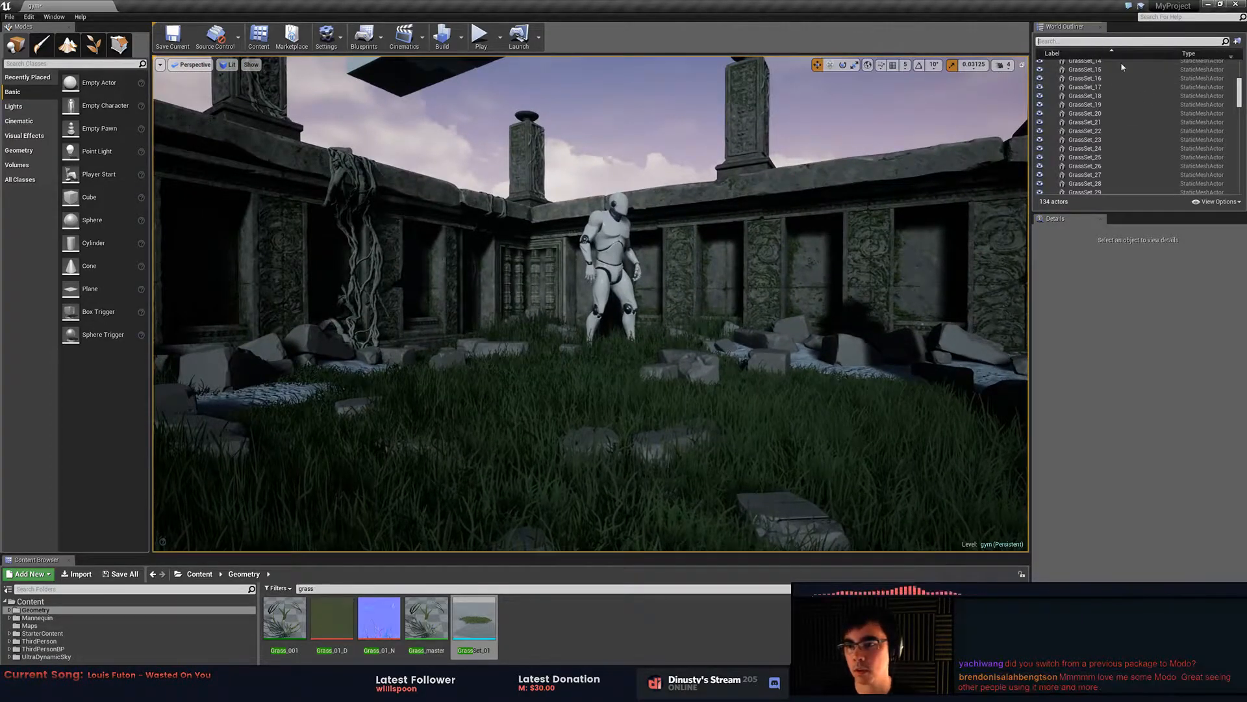
- Reimport the Grass_01_N texture from its source file and save it
{"action": "right_click", "coordinate": [390, 620]}
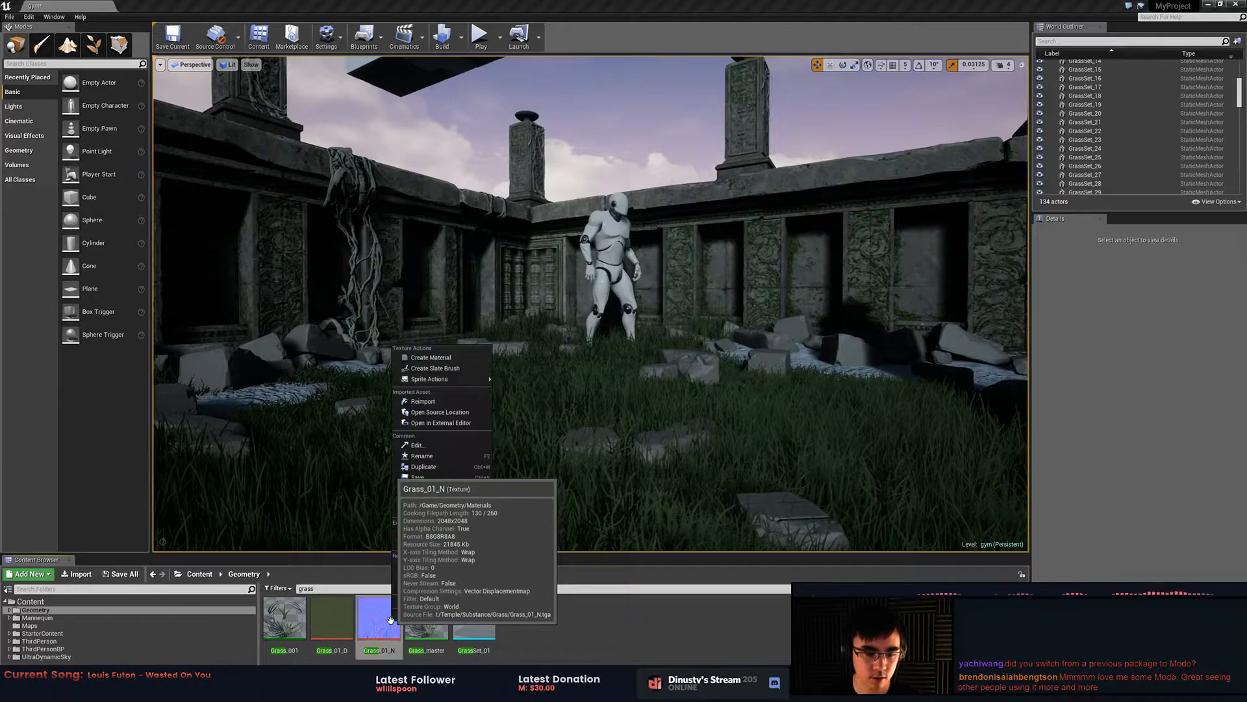
{"action": "left_click", "coordinate": [477, 400]}
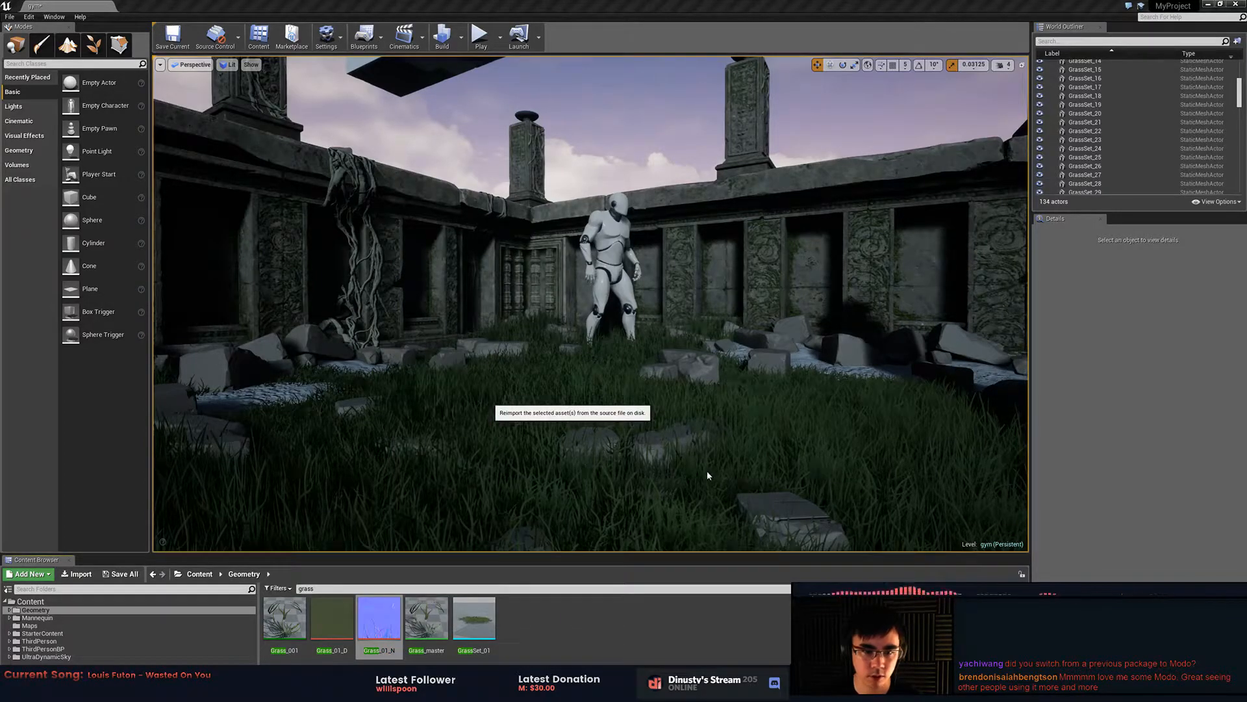
{"action": "right_click_drag", "start_coordinate": [701, 477], "coordinate": [773, 510]}
{"action": "double_click", "coordinate": [379, 618]}
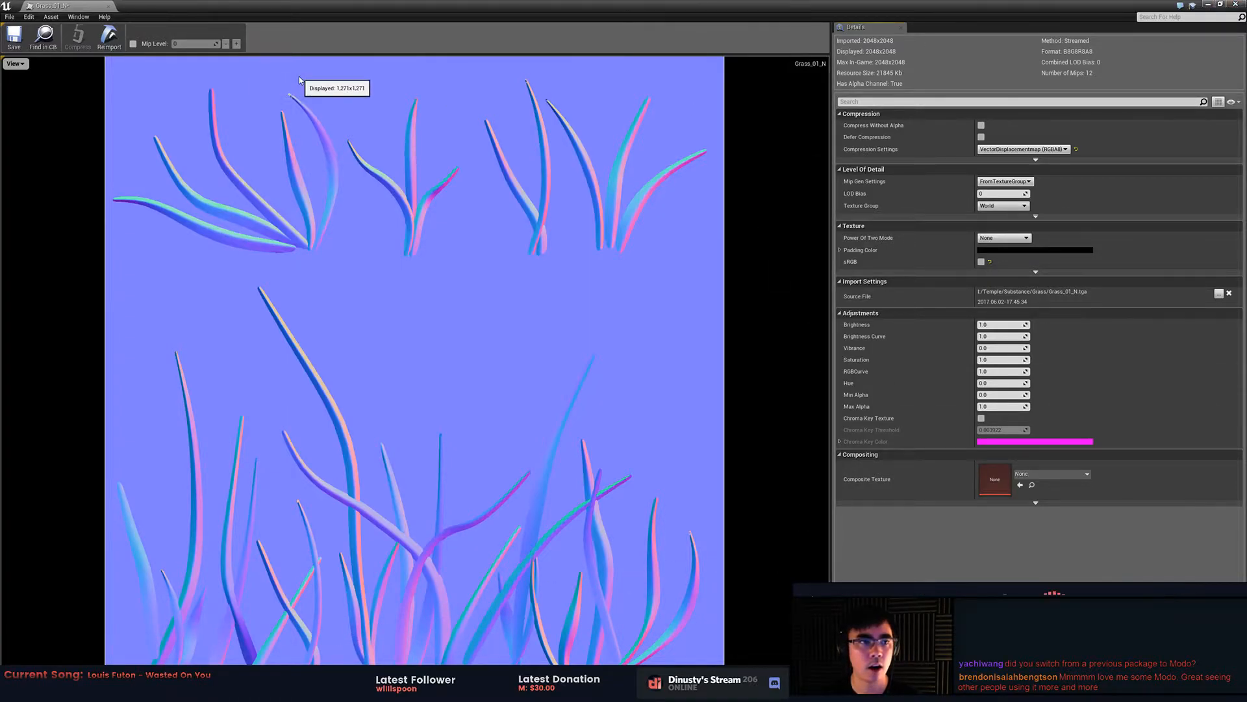
{"action": "left_click", "coordinate": [14, 36]}
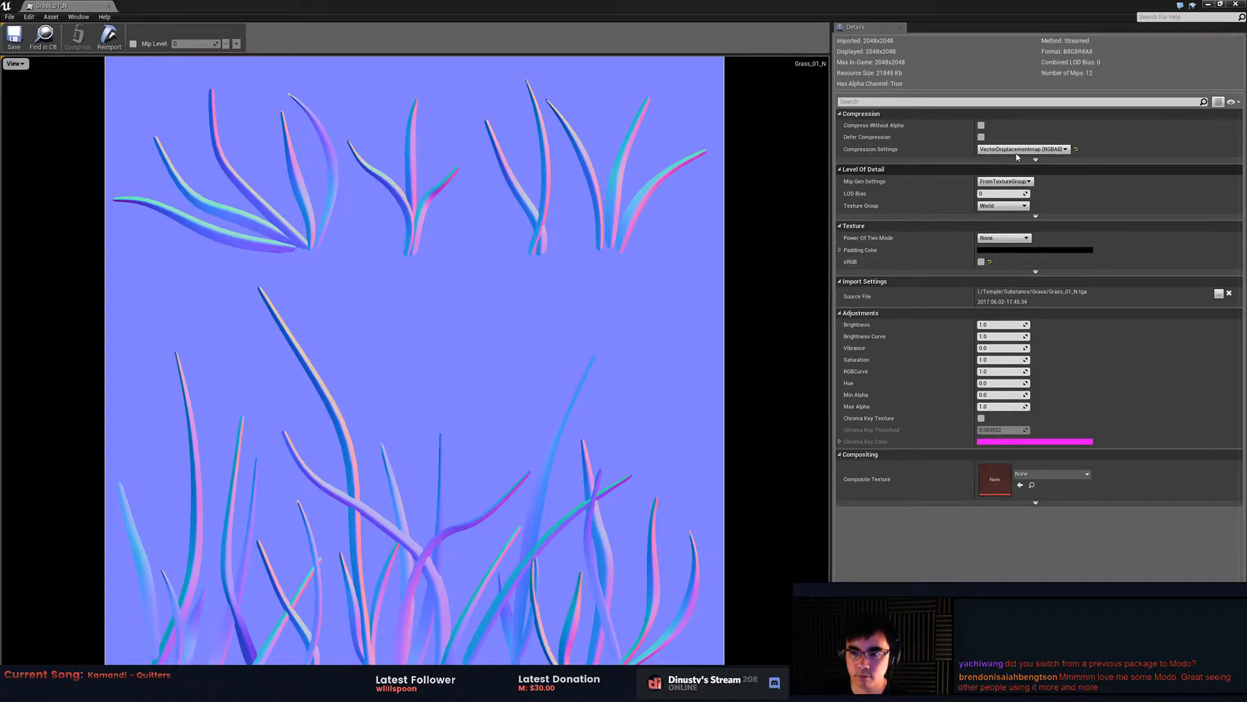
{"action": "left_click", "coordinate": [110, 7]}
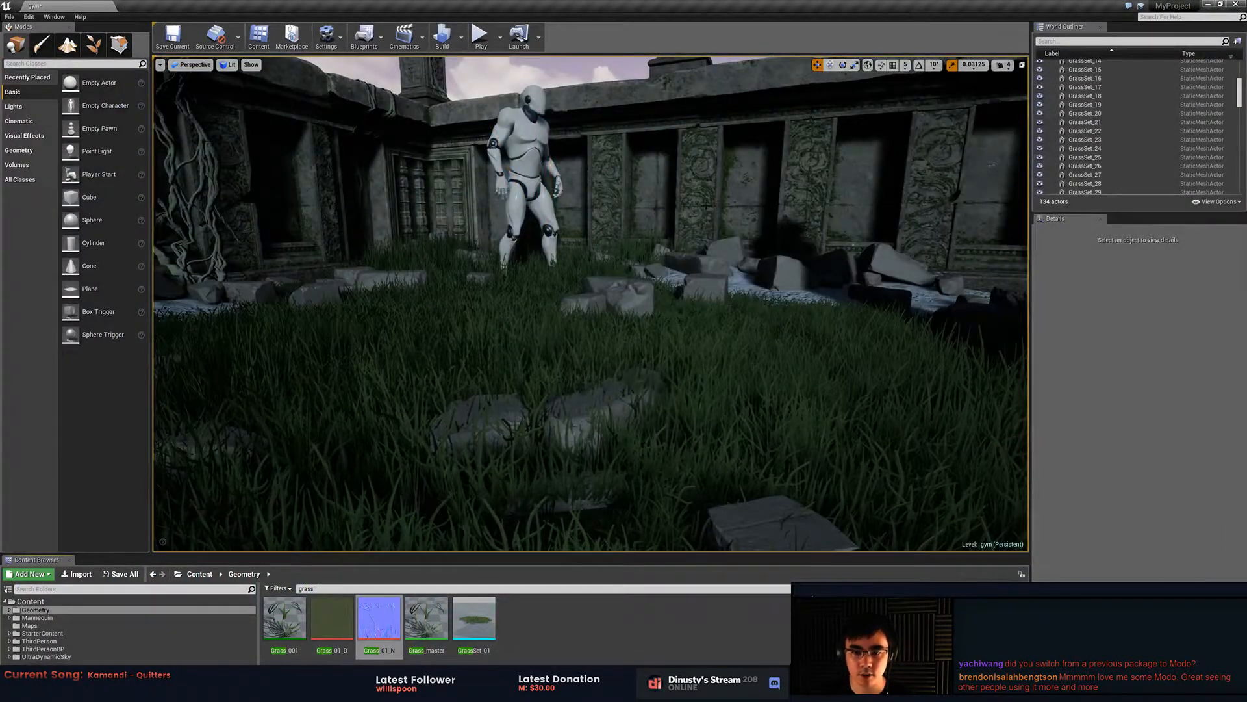
- Open the Grass_001 material instance from a placed grass clump and shrink its editor so the backlit grass stays in view
{"action": "left_click", "coordinate": [885, 354]}
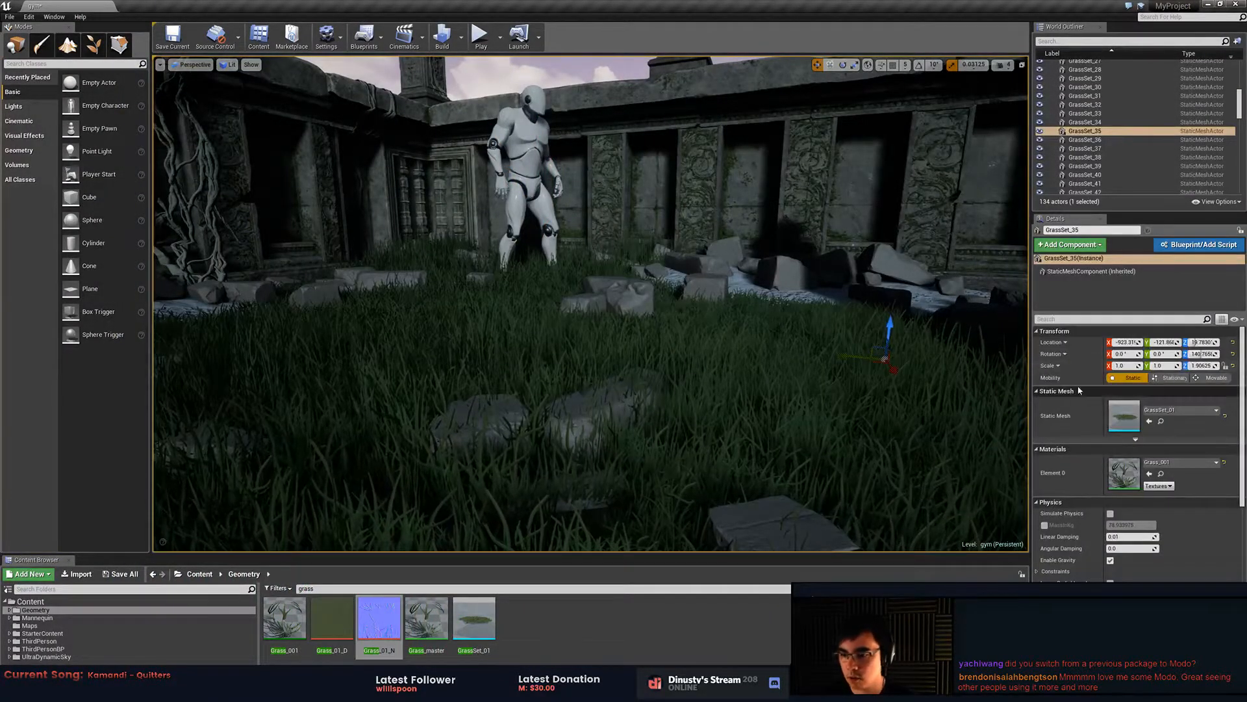
{"action": "double_click", "coordinate": [1124, 469]}
{"action": "left_click_drag", "start_coordinate": [947, 20], "coordinate": [911, 37]}
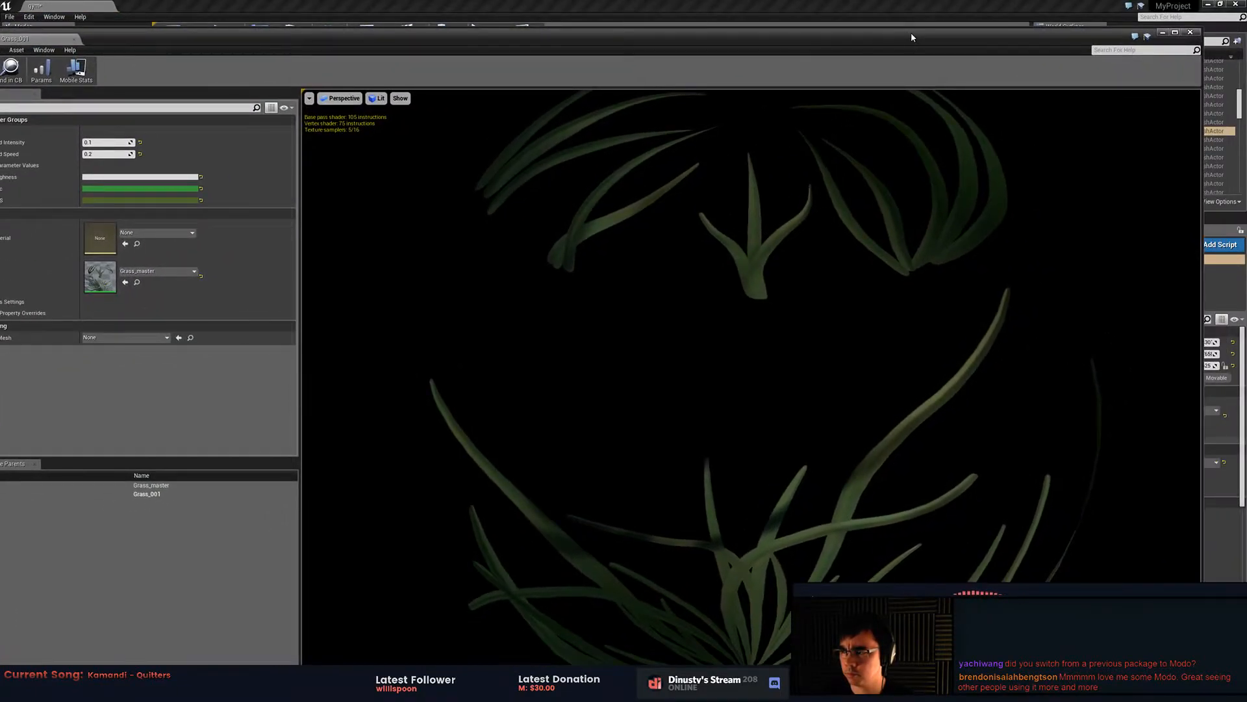
{"action": "left_click_drag", "start_coordinate": [910, 37], "coordinate": [936, 26]}
{"action": "left_click_drag", "start_coordinate": [257, 36], "coordinate": [282, 32]}
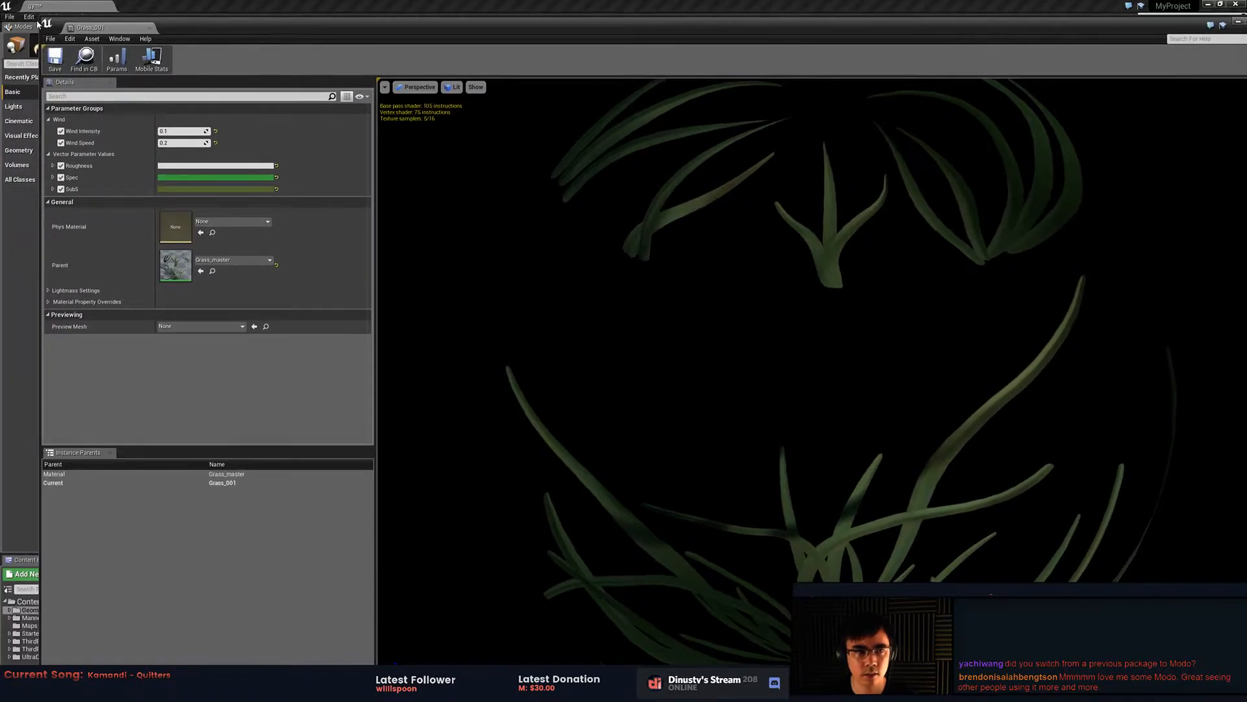
{"action": "left_click_drag", "start_coordinate": [41, 16], "coordinate": [820, 369]}
{"action": "left_click_drag", "start_coordinate": [977, 371], "coordinate": [882, 147]}
{"action": "right_click_drag", "start_coordinate": [623, 273], "coordinate": [306, 234]}
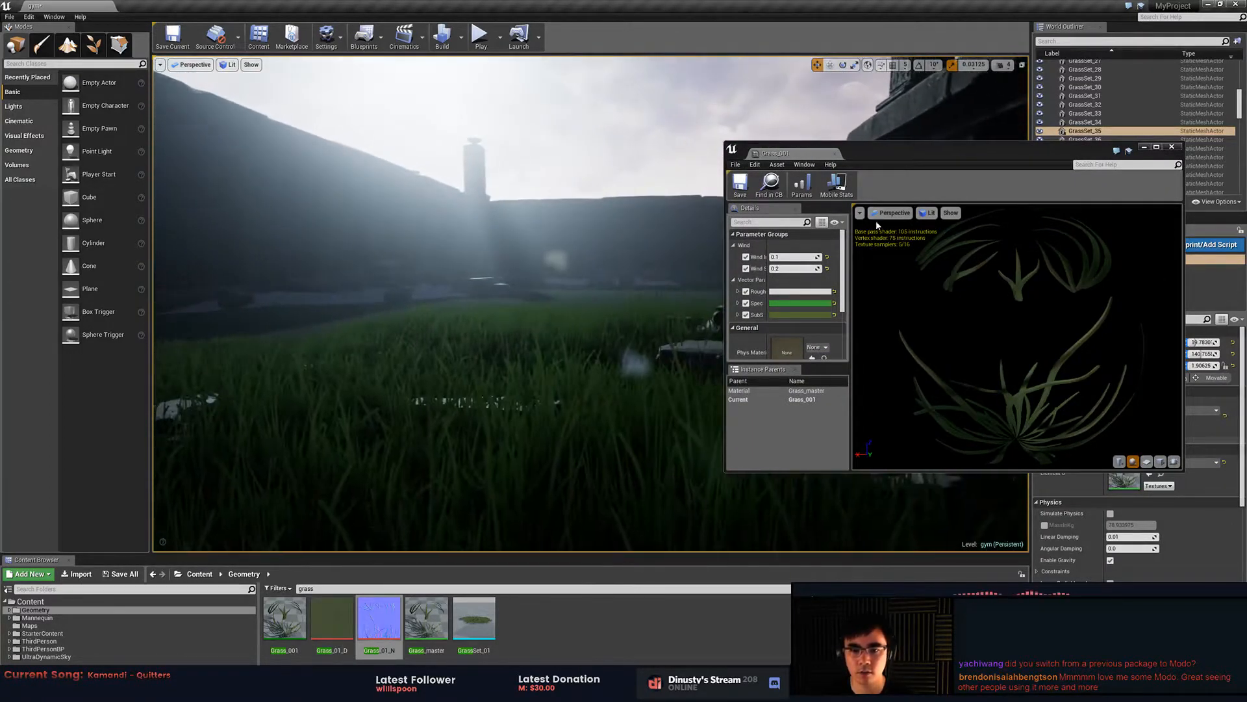
- Toggle the Spec parameter override of Grass_001 to compare its effect on the grass
{"action": "left_click", "coordinate": [747, 303]}
{"action": "left_click", "coordinate": [747, 302]}
{"action": "left_click", "coordinate": [746, 303]}
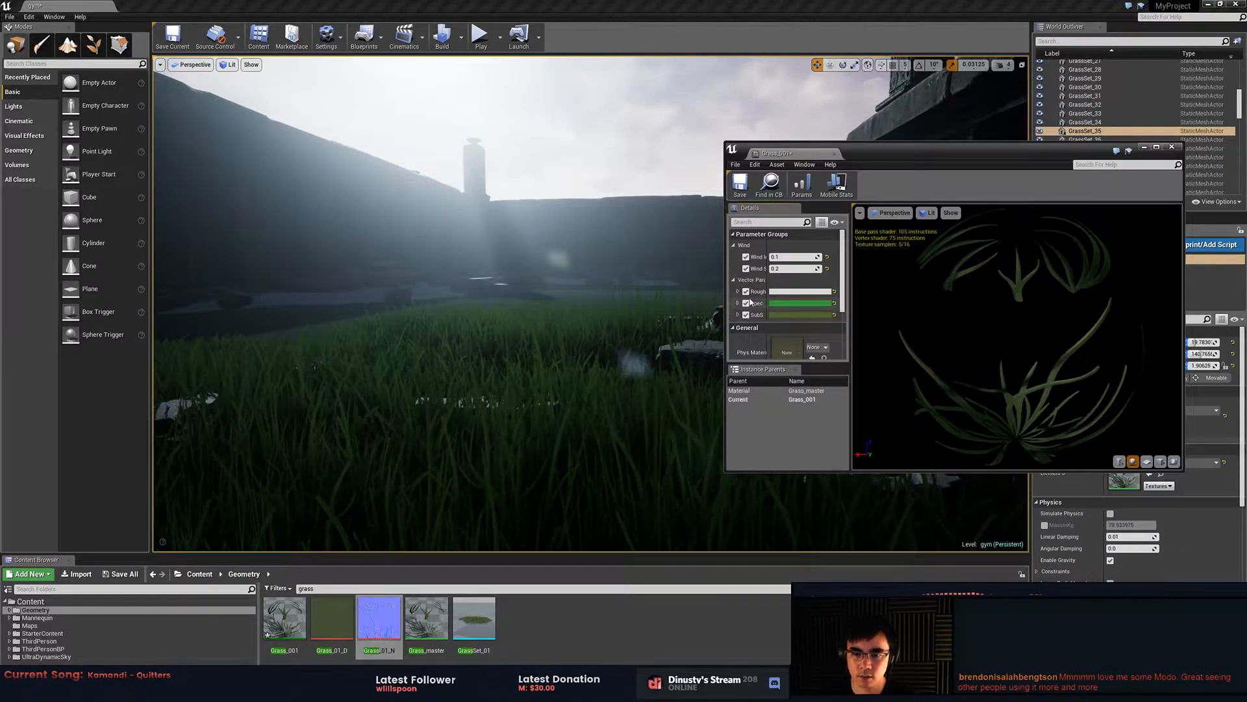
- Set the Roughness color parameter of Grass_001 to a darker grey and save the material instance
{"action": "left_click", "coordinate": [820, 292]}
{"action": "mouse_move", "coordinate": [958, 368]}
{"action": "left_mouse_down"}
{"action": "mouse_move", "coordinate": [953, 414]}
{"action": "mouse_move", "coordinate": [953, 382]}
{"action": "left_mouse_up"}
{"action": "left_click", "coordinate": [990, 528]}
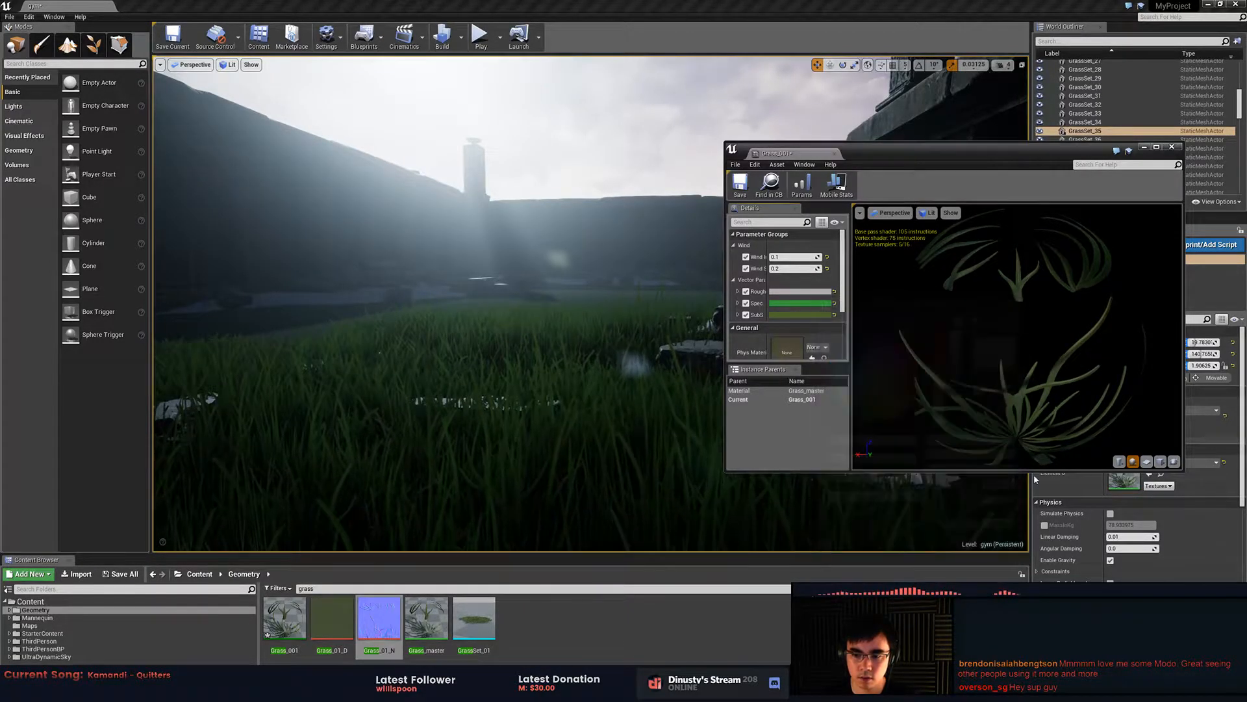
{"action": "left_click", "coordinate": [740, 188]}
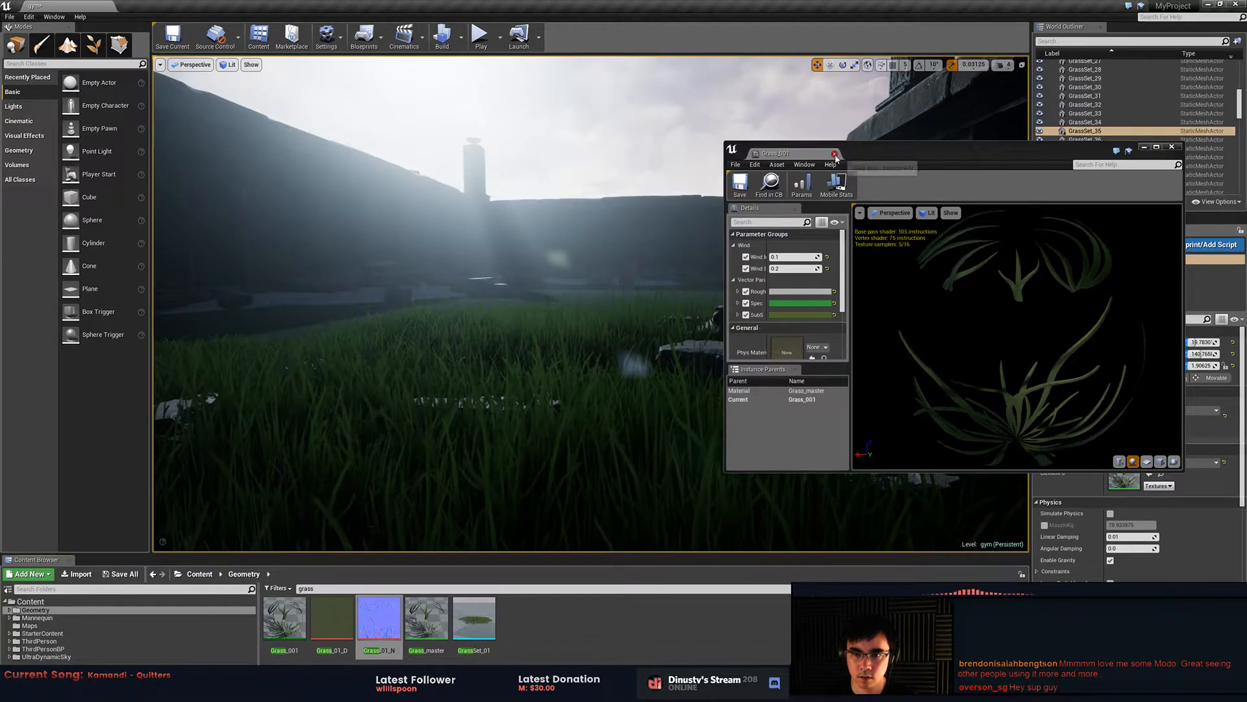
{"action": "left_click", "coordinate": [835, 154]}
- Reopen Grass_001 from another grass clump, review its parameters and close it
{"action": "right_click_drag", "start_coordinate": [779, 221], "coordinate": [1012, 224]}
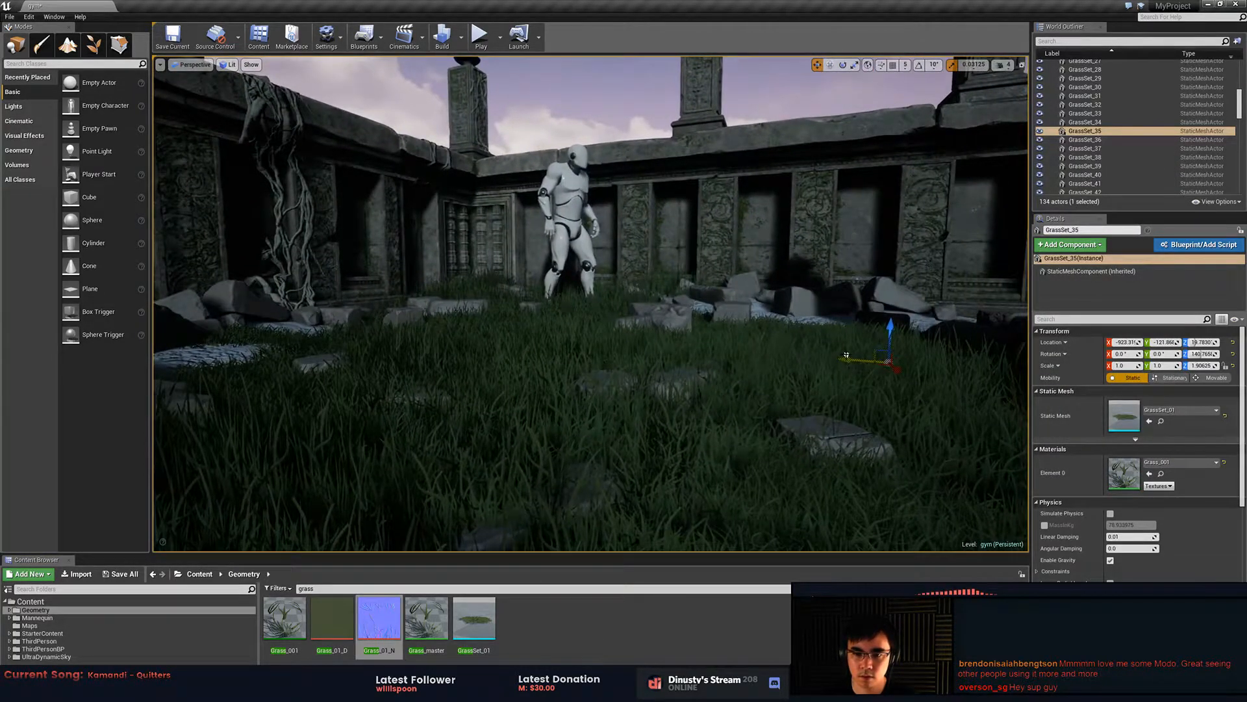
{"action": "left_click", "coordinate": [847, 358]}
{"action": "double_click", "coordinate": [1125, 475]}
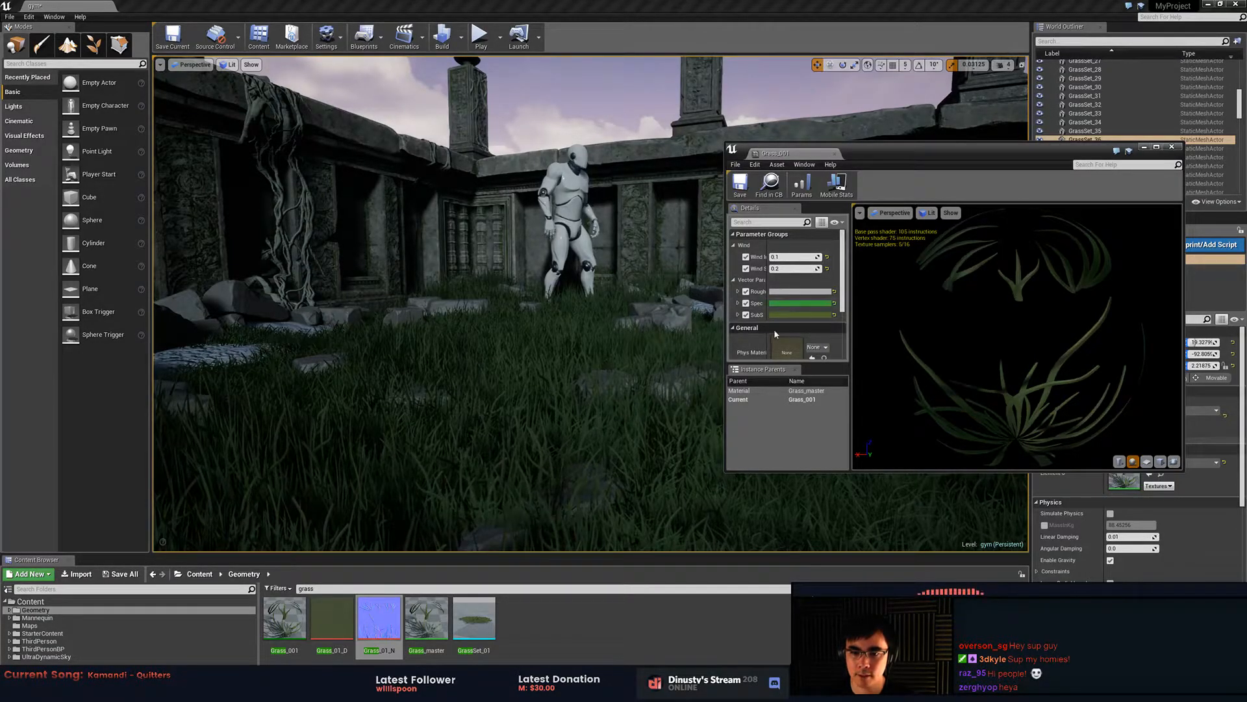
{"action": "scroll", "coordinate": [846, 313], "scroll_direction": "down", "scroll_amount": 2}
{"action": "scroll", "coordinate": [843, 316], "scroll_direction": "down", "scroll_amount": 2}
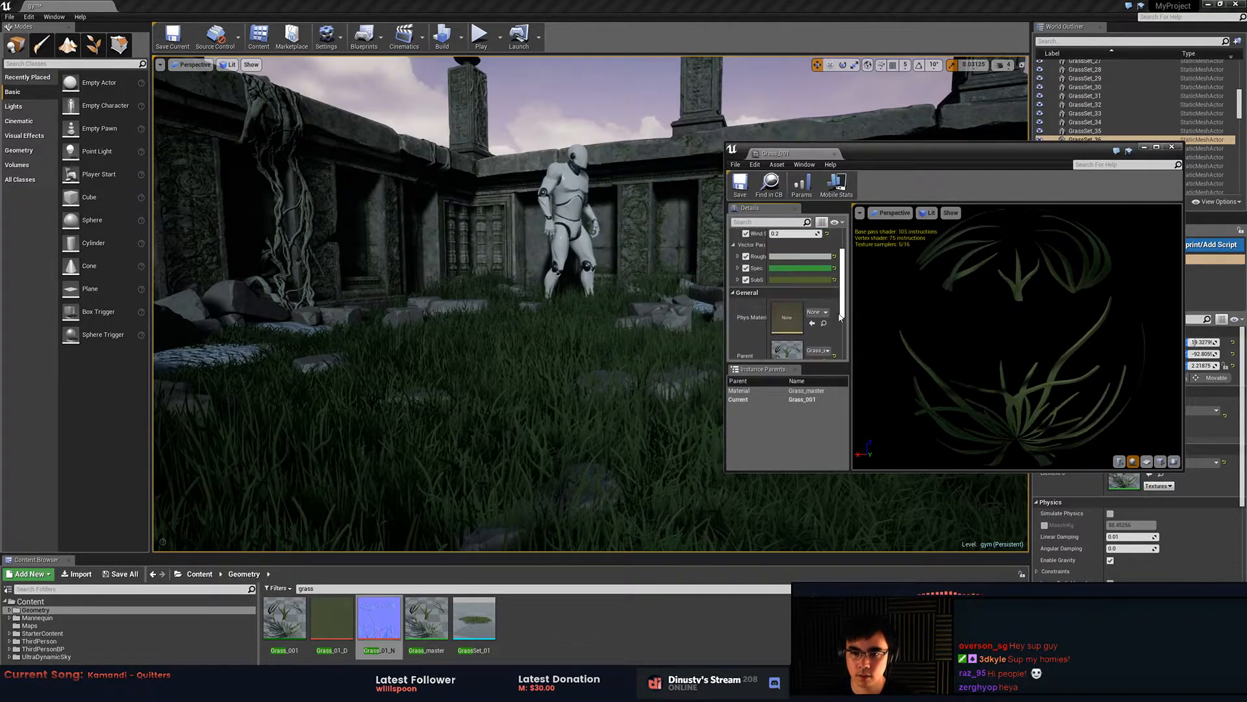
{"action": "left_click", "coordinate": [837, 185]}
{"action": "left_click", "coordinate": [836, 154]}
- Inspect the grass in the courtyard from the backlit side and from farther away
{"action": "right_click_drag", "start_coordinate": [805, 228], "coordinate": [434, 221]}
{"action": "key", "text": "Escape"}
{"action": "key", "text": "s"}
{"action": "key", "text": "w"}
{"action": "key", "text": "w"}
{"action": "key", "text": "s"}
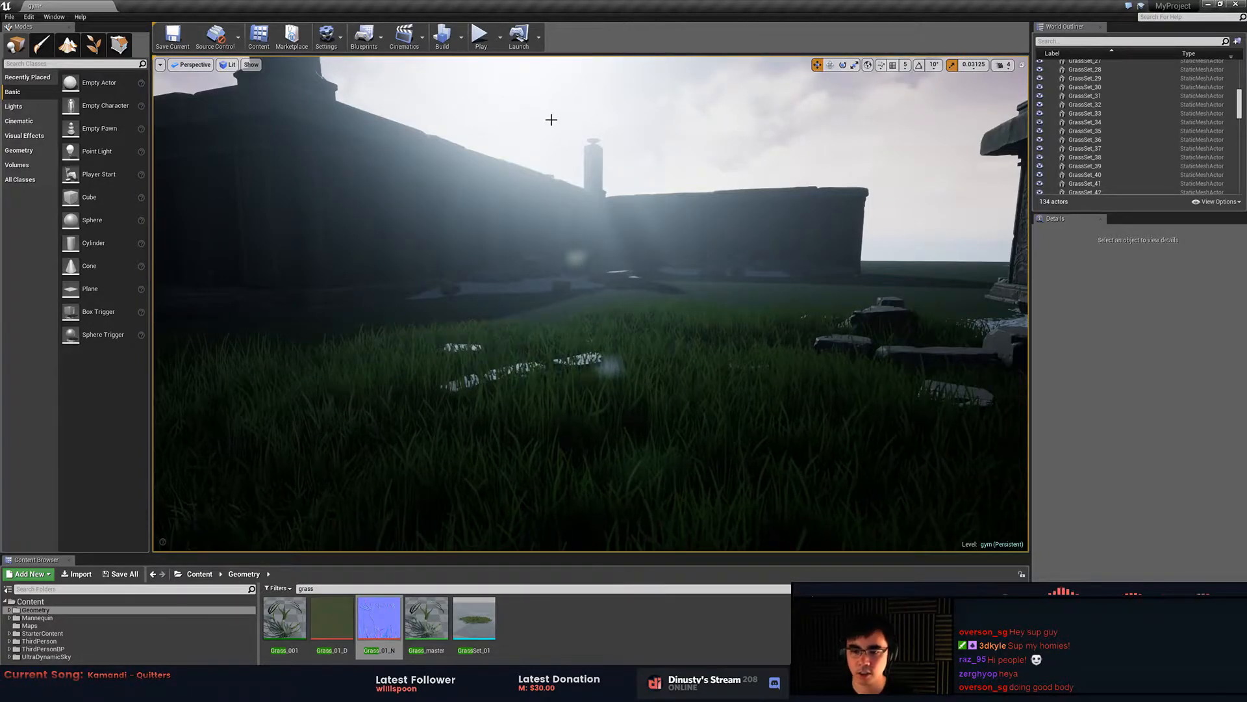
{"action": "right_click_drag", "start_coordinate": [675, 297], "coordinate": [776, 269]}
{"action": "mouse_move", "coordinate": [643, 253]}
{"action": "right_mouse_down"}
{"action": "mouse_move", "coordinate": [611, 246]}
{"action": "mouse_move", "coordinate": [643, 253]}
{"action": "right_mouse_up"}
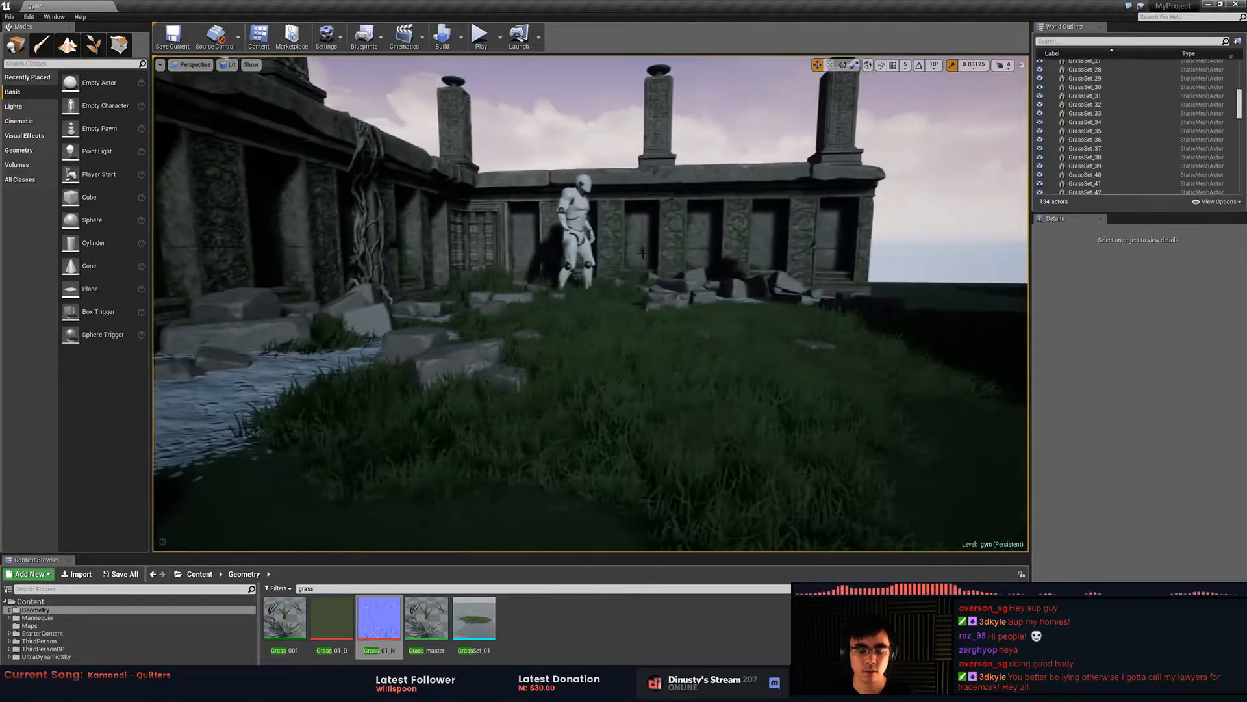
- Compare the viewport's mesh distance field and detail lighting visualizations with the lit view
{"action": "key", "text": "alt+d"}
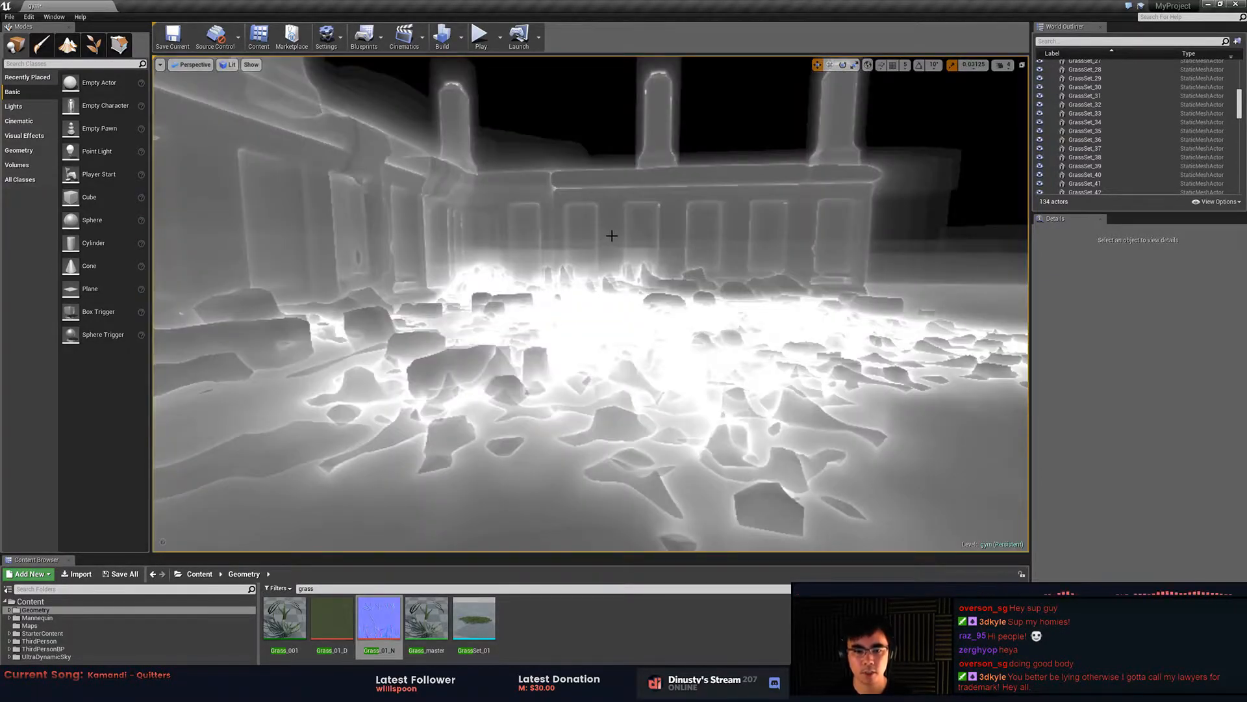
{"action": "key", "text": "alt+g"}
{"action": "key", "text": "alt+g"}
{"action": "key", "text": "alt+d"}
{"action": "mouse_move", "coordinate": [612, 235]}
{"action": "right_mouse_down"}
{"action": "mouse_move", "coordinate": [584, 244]}
{"action": "mouse_move", "coordinate": [575, 265]}
{"action": "mouse_move", "coordinate": [571, 240]}
{"action": "mouse_move", "coordinate": [612, 251]}
{"action": "mouse_move", "coordinate": [611, 269]}
{"action": "mouse_move", "coordinate": [607, 256]}
{"action": "right_mouse_up"}
{"action": "key", "text": "alt+d"}
{"action": "key", "text": "alt+4"}
{"action": "key", "text": "alt+5"}
{"action": "key", "text": "alt+4"}
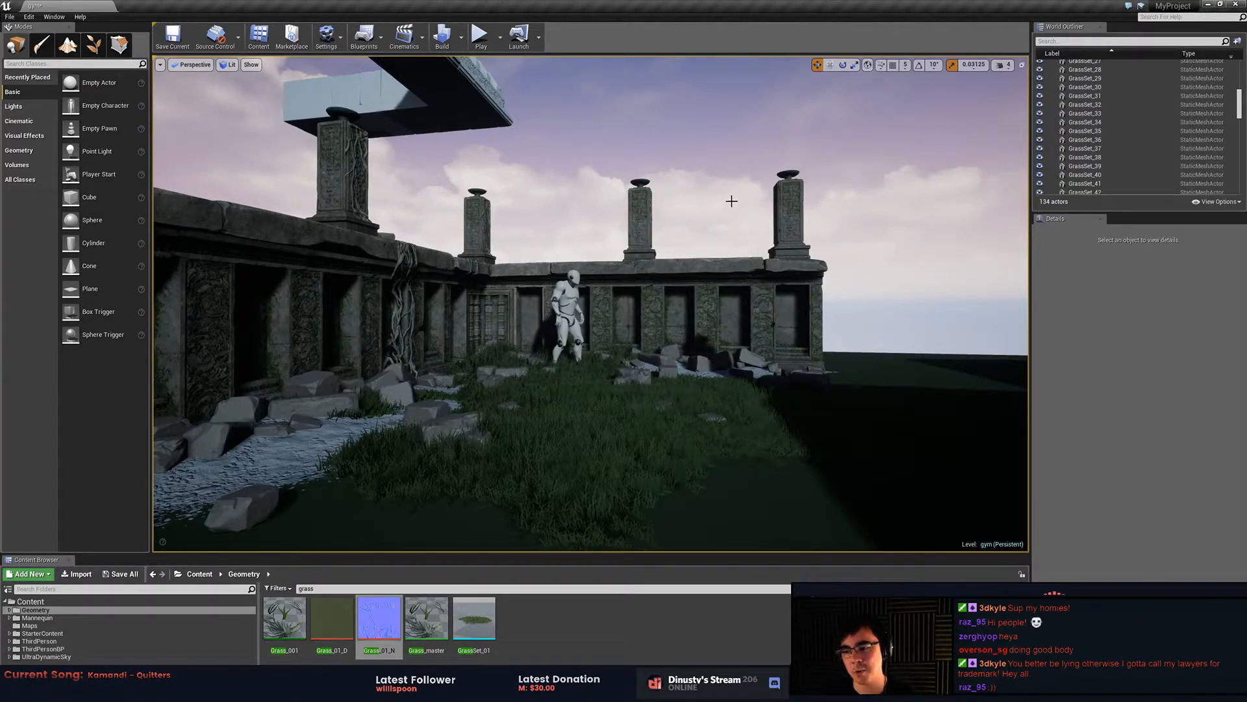
- Hide a single grass clump beside the rubble blocks and undo the hiding, twice
{"action": "right_click_drag", "start_coordinate": [639, 261], "coordinate": [640, 363]}
{"action": "key", "text": "w"}
{"action": "key", "text": "w"}
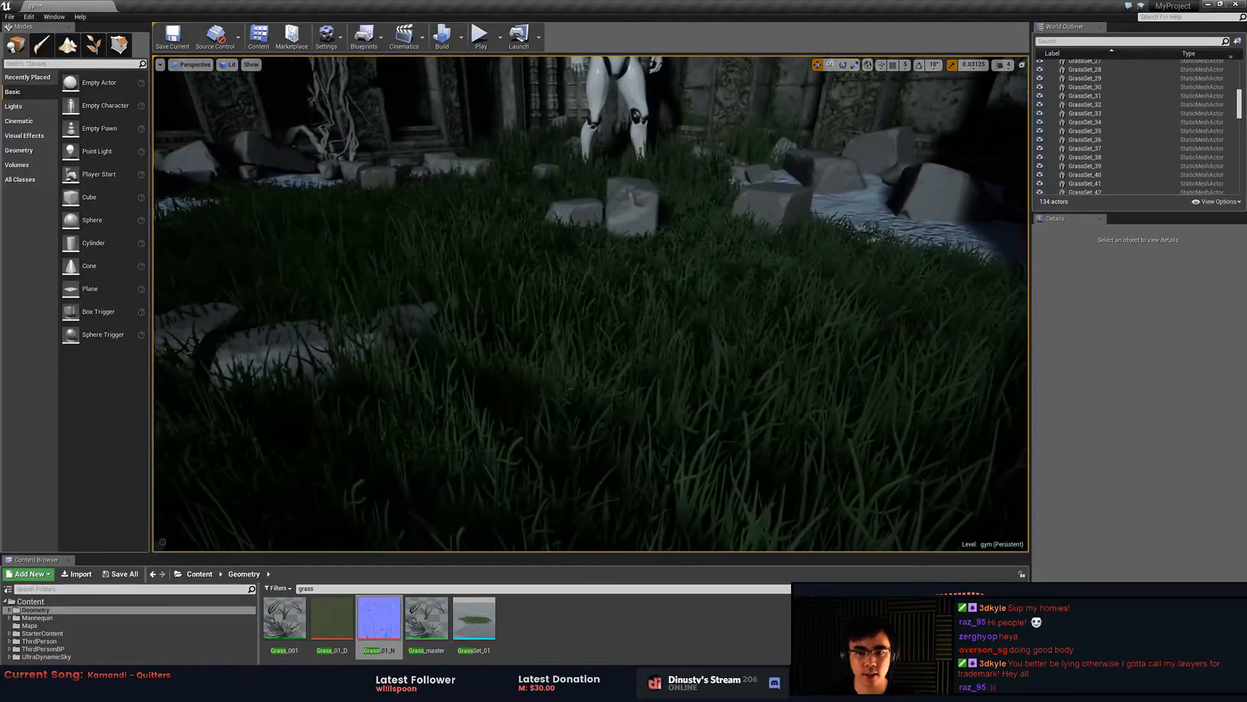
{"action": "left_click", "coordinate": [513, 259]}
{"action": "key", "text": "e"}
{"action": "right_click_drag", "start_coordinate": [513, 259], "coordinate": [518, 298]}
{"action": "left_click", "coordinate": [648, 312]}
{"action": "left_click", "coordinate": [778, 257]}
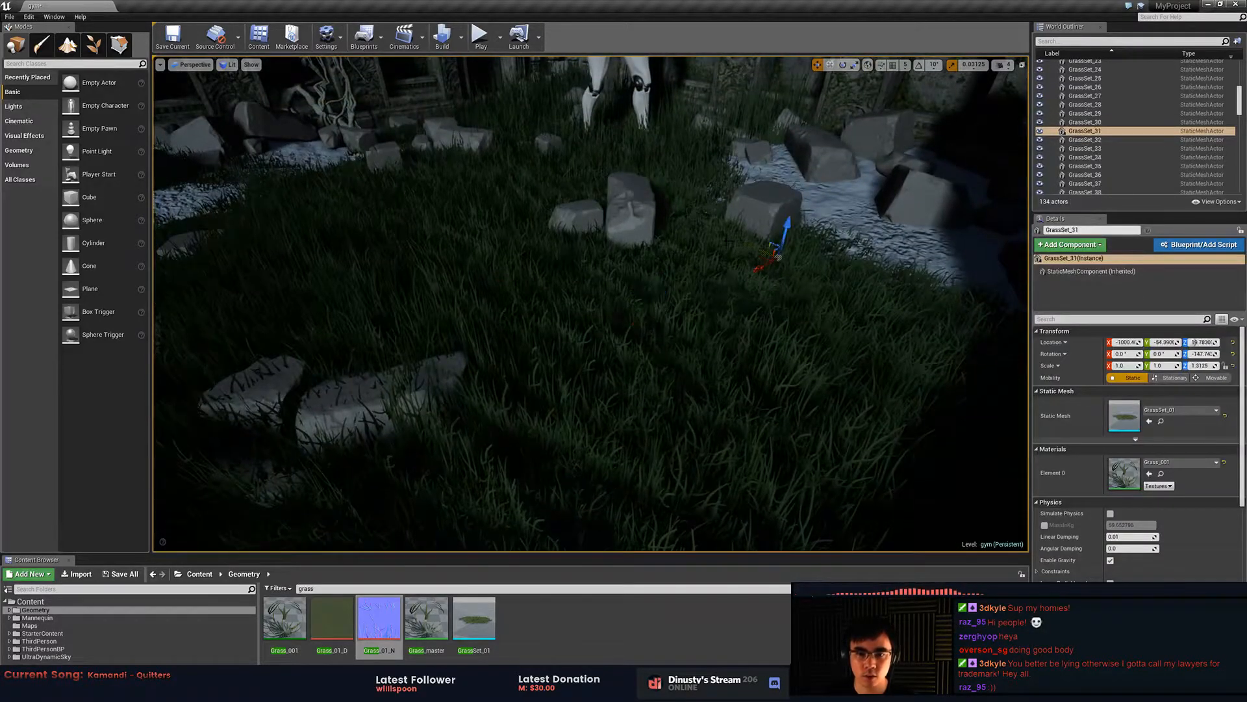
{"action": "key", "text": "h"}
{"action": "key", "text": "ctrl+z"}
{"action": "key", "text": "h"}
{"action": "key", "text": "ctrl+z"}
- Select four grass clumps in the middle of the courtyard, hide them and undo the hiding
{"action": "left_click", "coordinate": [519, 276]}
{"action": "left_click", "coordinate": [585, 185]}
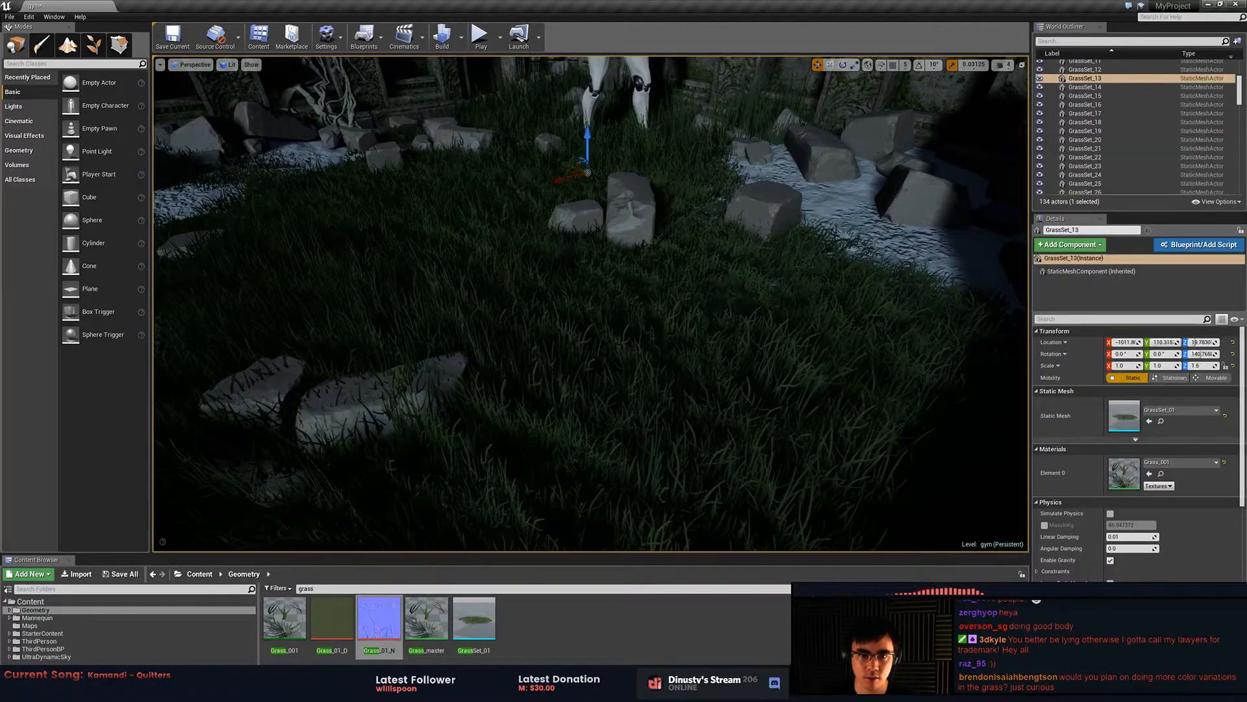
{"action": "left_click", "coordinate": [510, 198], "text": "ctrl"}
{"action": "left_click", "coordinate": [520, 265], "text": "ctrl"}
{"action": "left_click", "coordinate": [593, 277], "text": "ctrl"}
{"action": "key", "text": "h"}
{"action": "key", "text": "ctrl+z"}
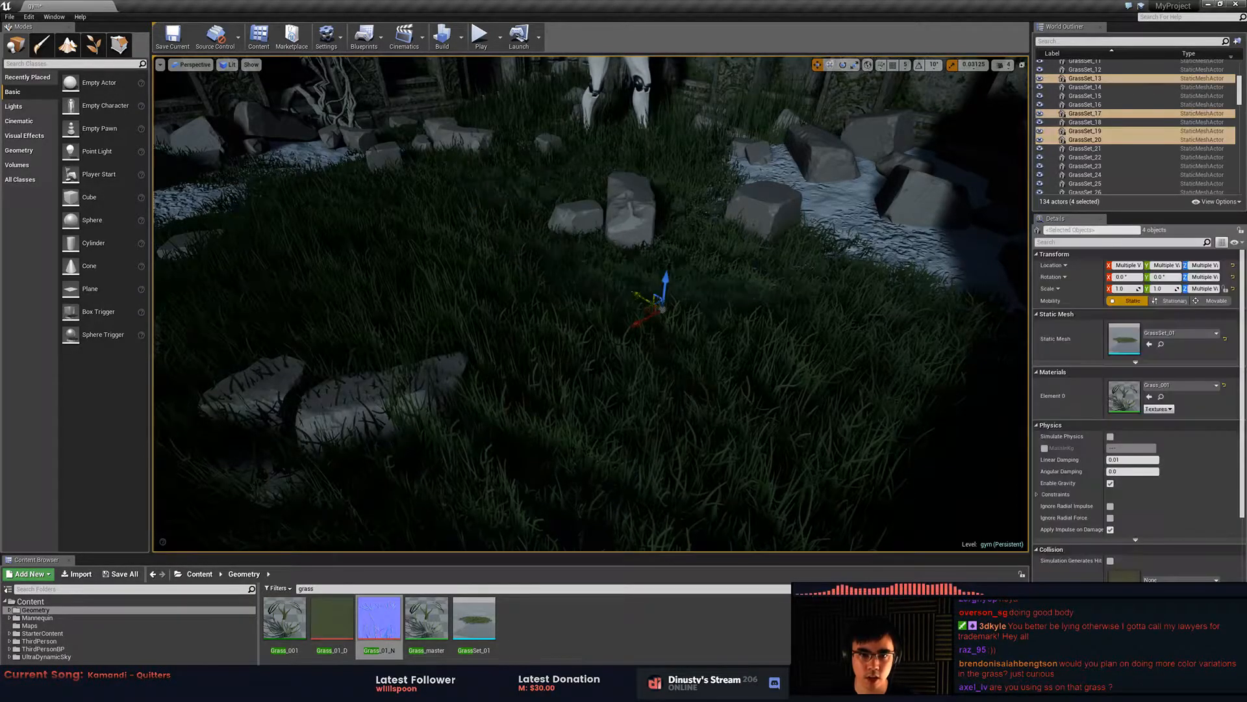
- Hide a rubble rock at the foot of the carved wall and unhide it again
{"action": "left_click", "coordinate": [674, 151]}
{"action": "right_click_drag", "start_coordinate": [783, 293], "coordinate": [942, 234]}
{"action": "mouse_move", "coordinate": [647, 296]}
{"action": "right_mouse_down"}
{"action": "mouse_move", "coordinate": [617, 284]}
{"action": "mouse_move", "coordinate": [628, 291]}
{"action": "right_mouse_up"}
{"action": "key", "text": "w"}
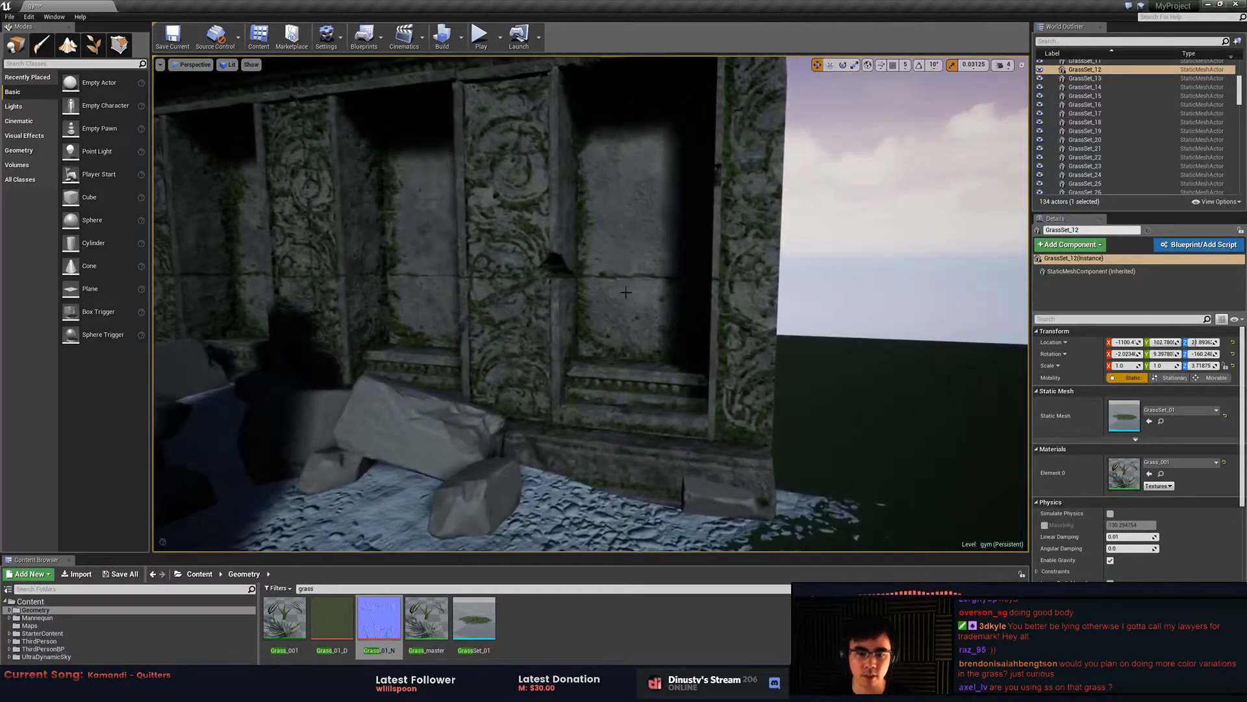
{"action": "left_click", "coordinate": [422, 397]}
{"action": "key", "text": "h"}
{"action": "right_click_drag", "start_coordinate": [422, 397], "coordinate": [383, 424]}
{"action": "key", "text": "ctrl+h"}
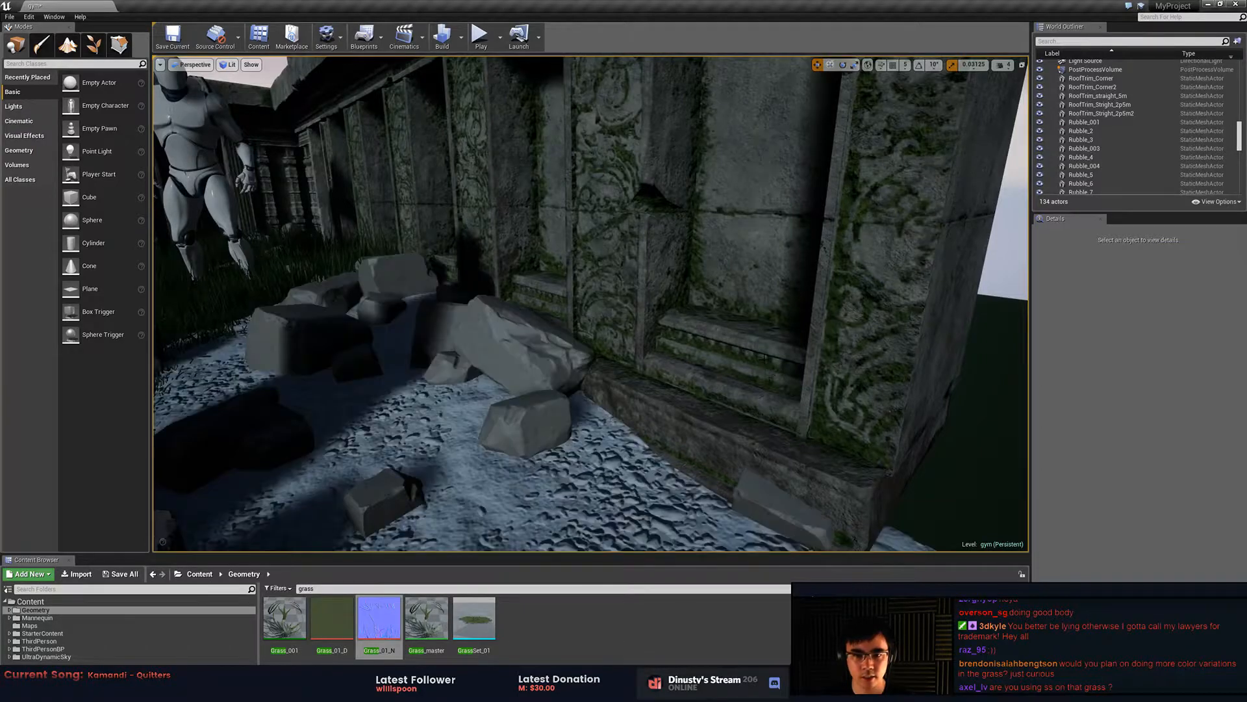
- Select the Trim_B_5m2 wall piece and examine the backlit grass up close
{"action": "left_click", "coordinate": [763, 416]}
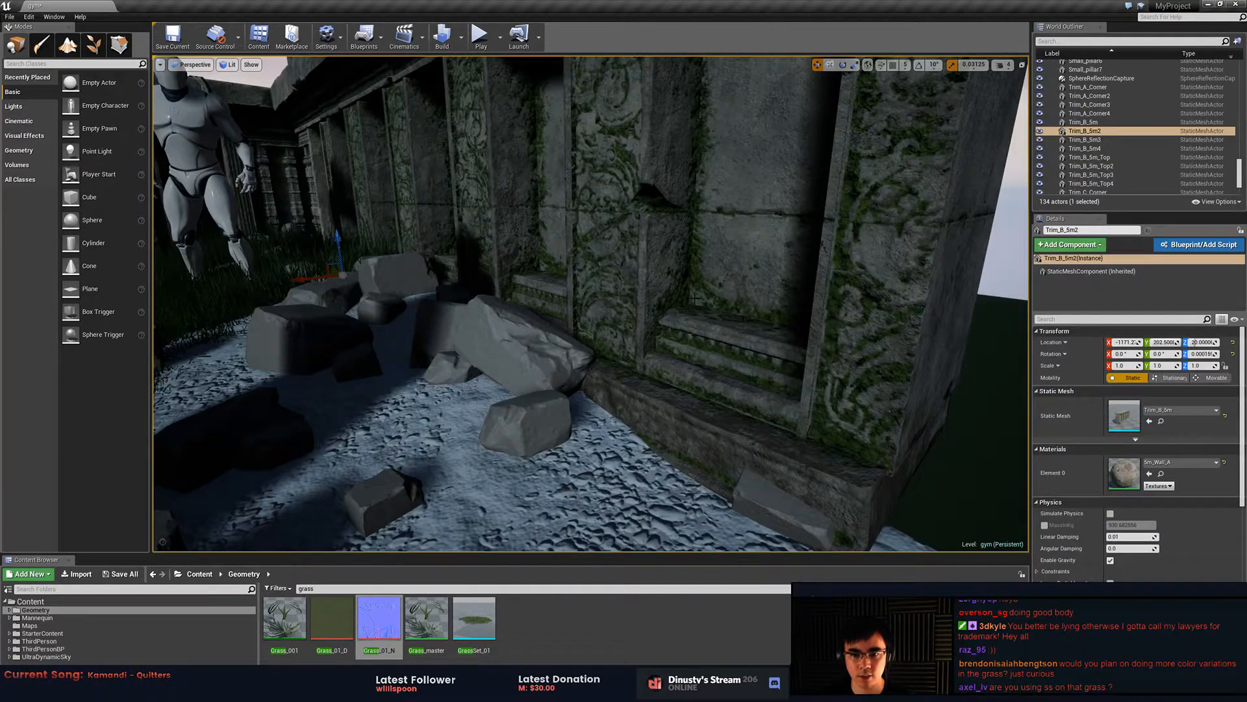
{"action": "right_click_drag", "start_coordinate": [604, 404], "coordinate": [672, 429]}
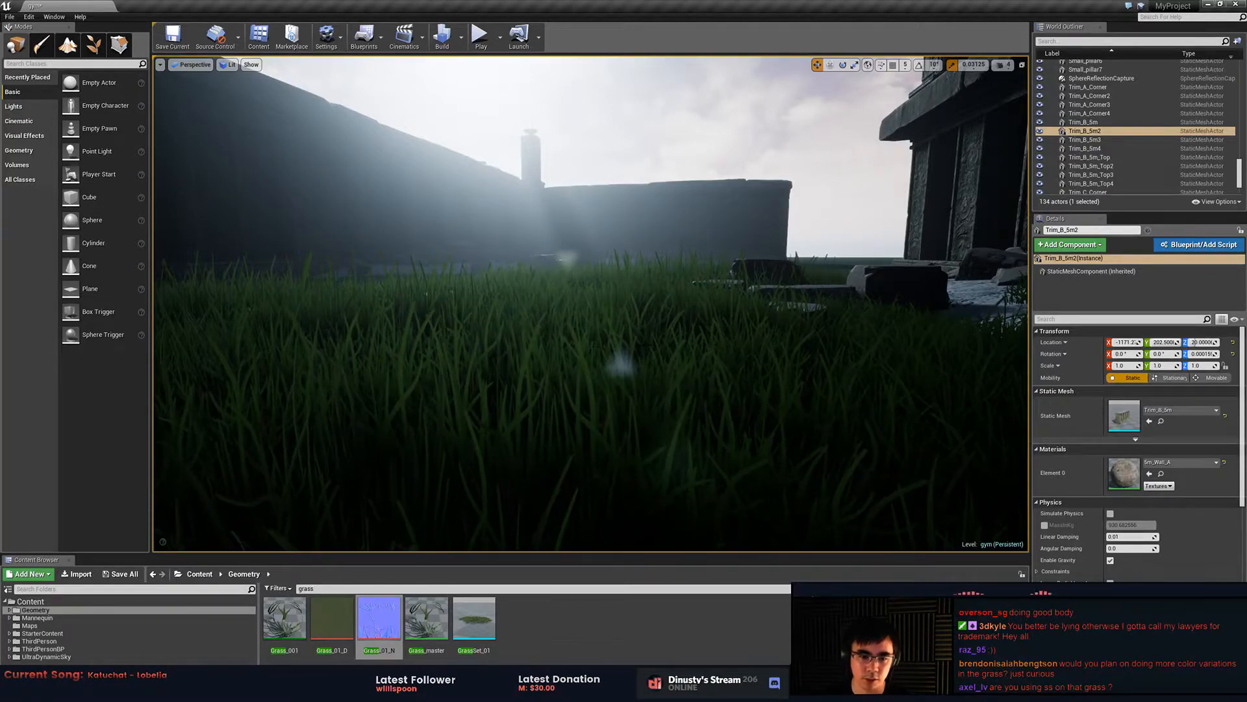
- Examine the backlit courtyard grass from low angles and the rubble beside the carved wall
{"action": "key", "text": "e"}
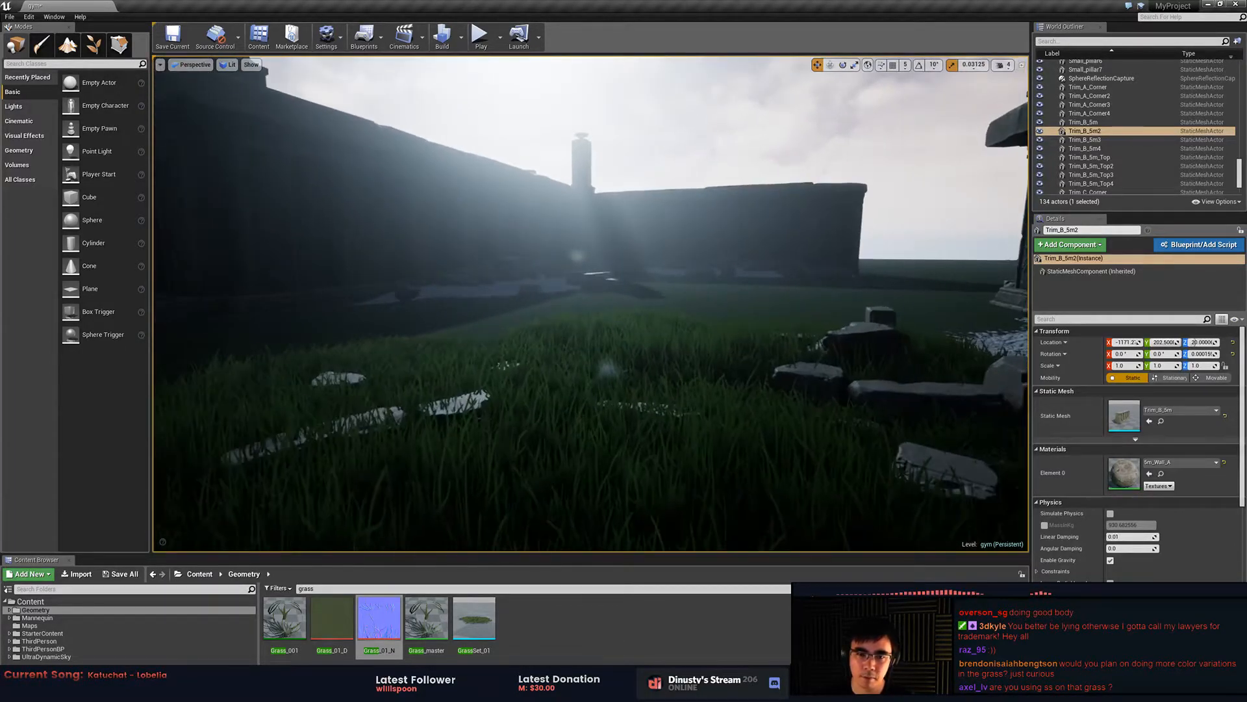
{"action": "key", "text": "q"}
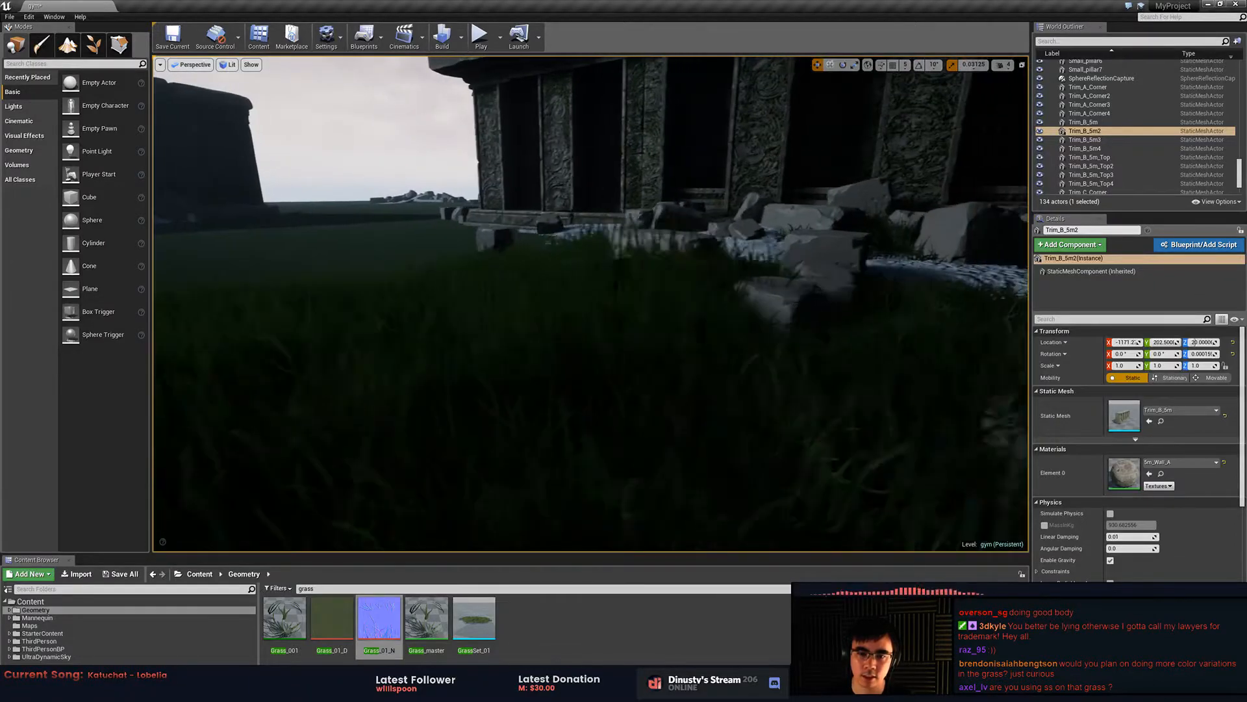
{"action": "key", "text": "e"}
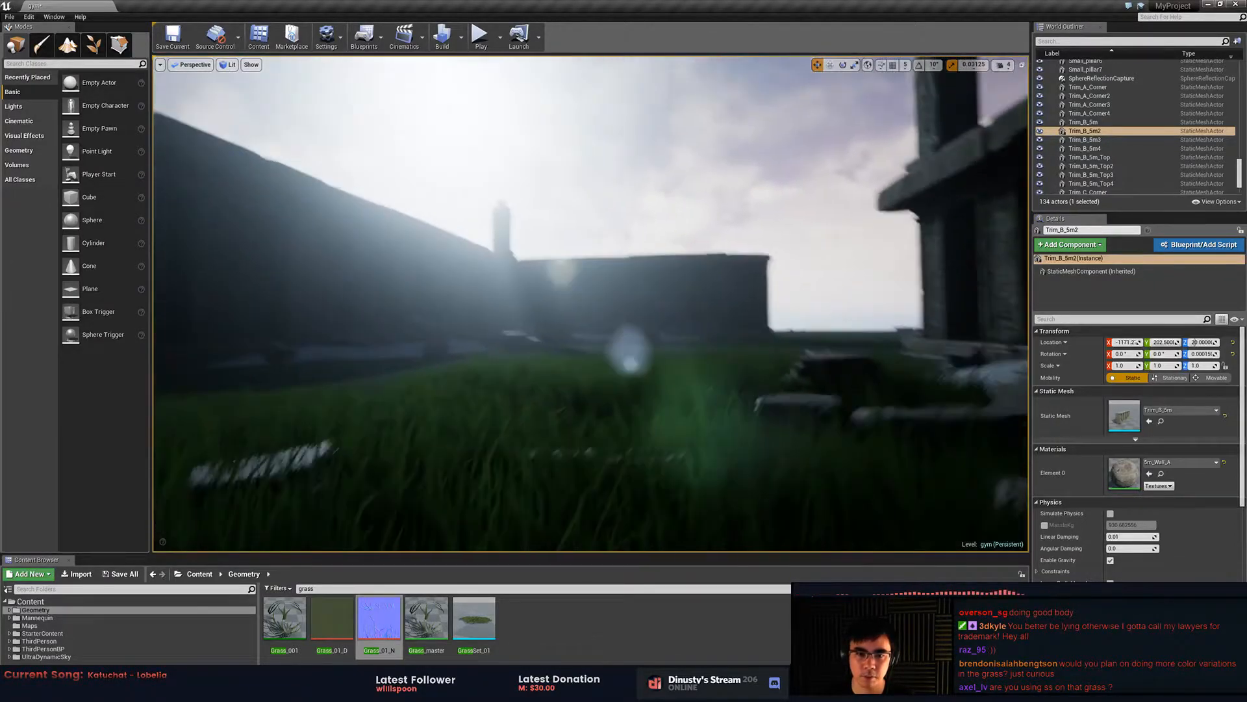
{"action": "key", "text": "q"}
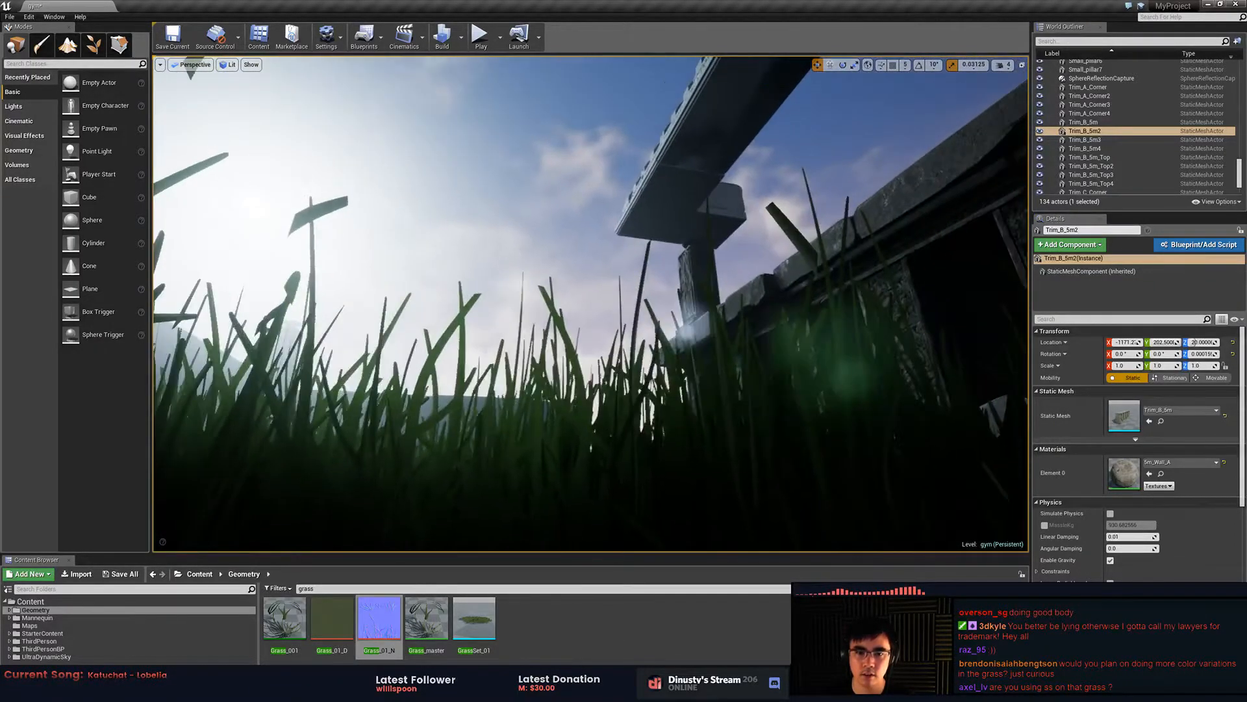
{"action": "key", "text": "e"}
{"action": "right_click_drag", "start_coordinate": [592, 304], "coordinate": [552, 335]}
{"action": "key", "text": "w"}
{"action": "key", "text": "e"}
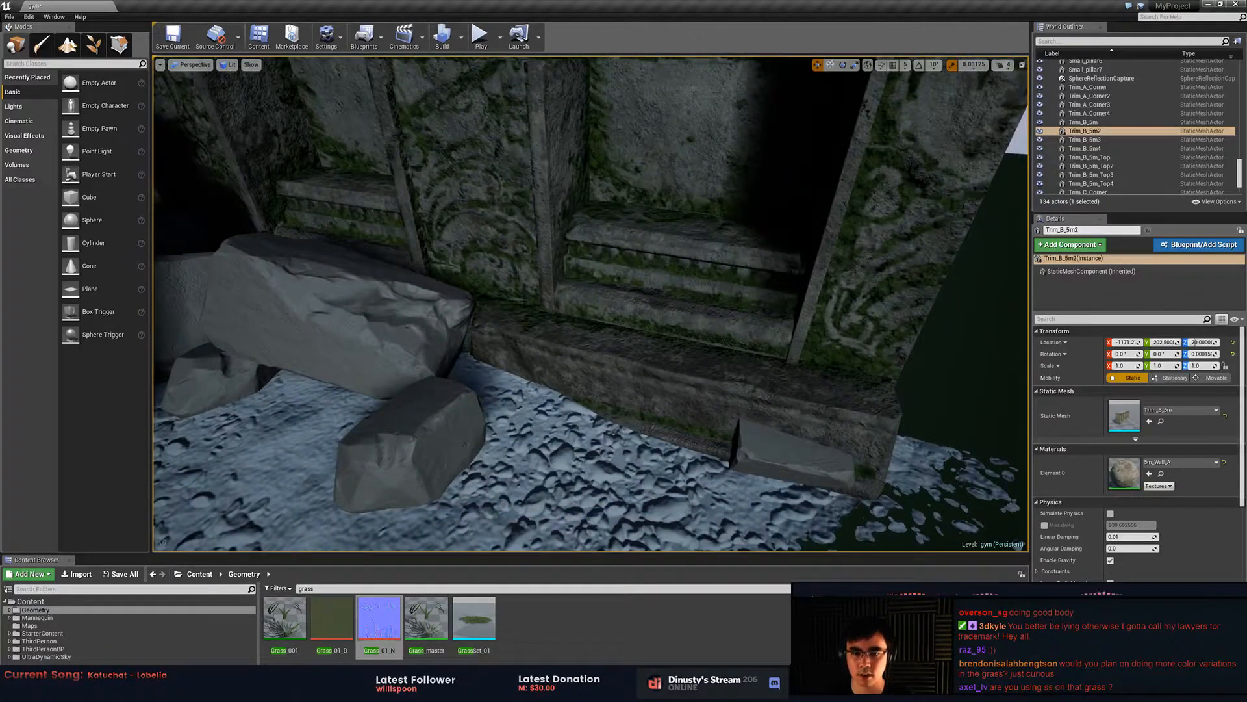
{"action": "key", "text": "s"}
{"action": "right_click_drag", "start_coordinate": [729, 288], "coordinate": [672, 246]}
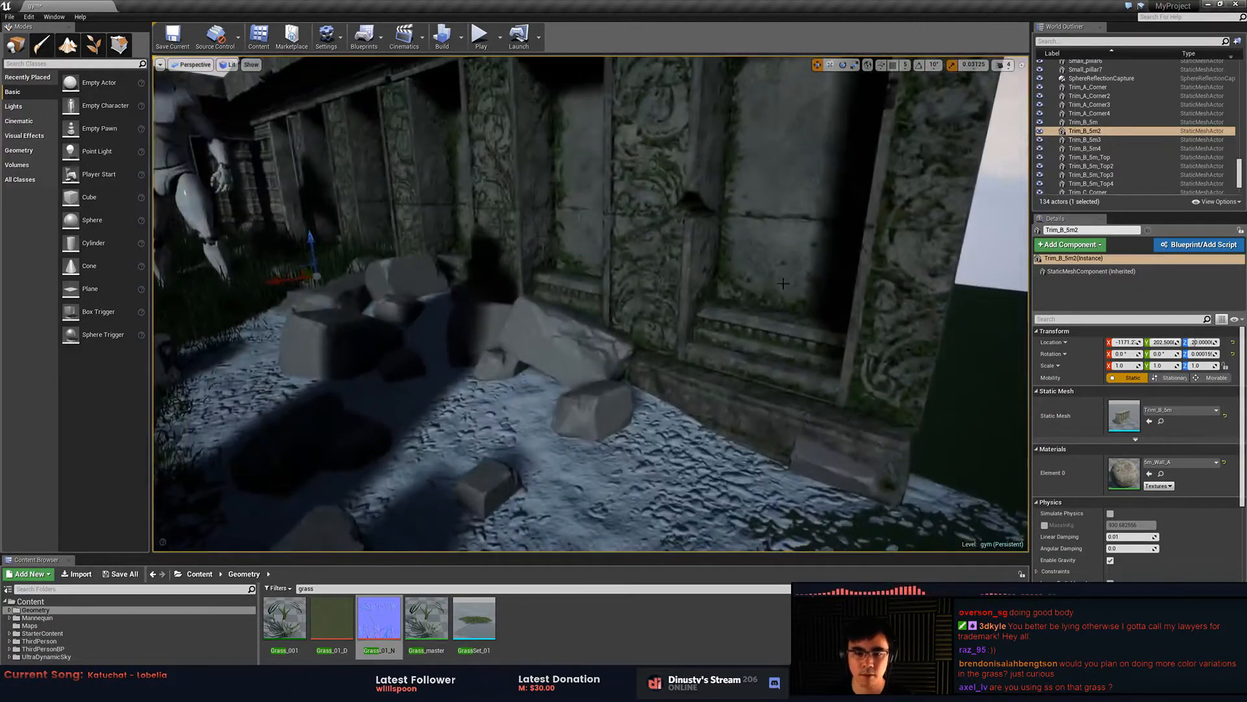
{"action": "mouse_move", "coordinate": [723, 395]}
{"action": "right_mouse_down"}
{"action": "mouse_move", "coordinate": [702, 397]}
{"action": "mouse_move", "coordinate": [705, 378]}
{"action": "right_mouse_up"}
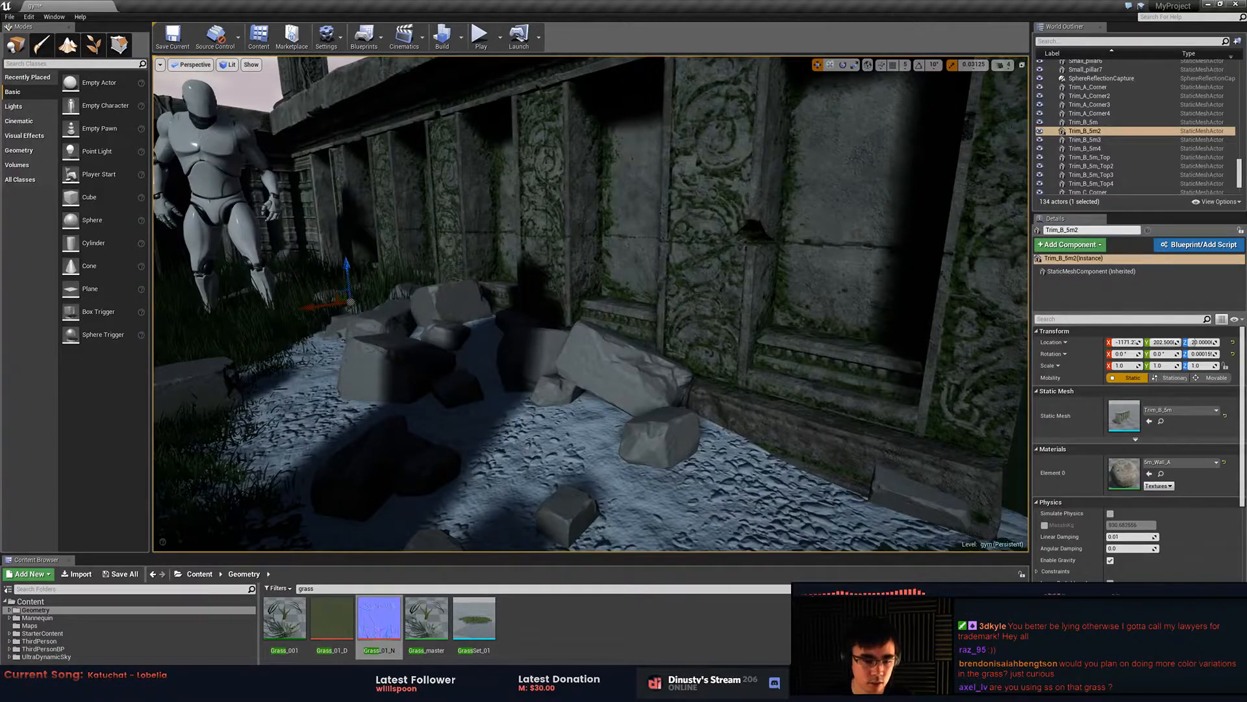
- Switch to MODO, make GrassSet_01.fbx the active scene and bring its grass mesh up in the perspective view
{"action": "key", "text": "alt+Tab"}
{"action": "left_click", "coordinate": [923, 117]}
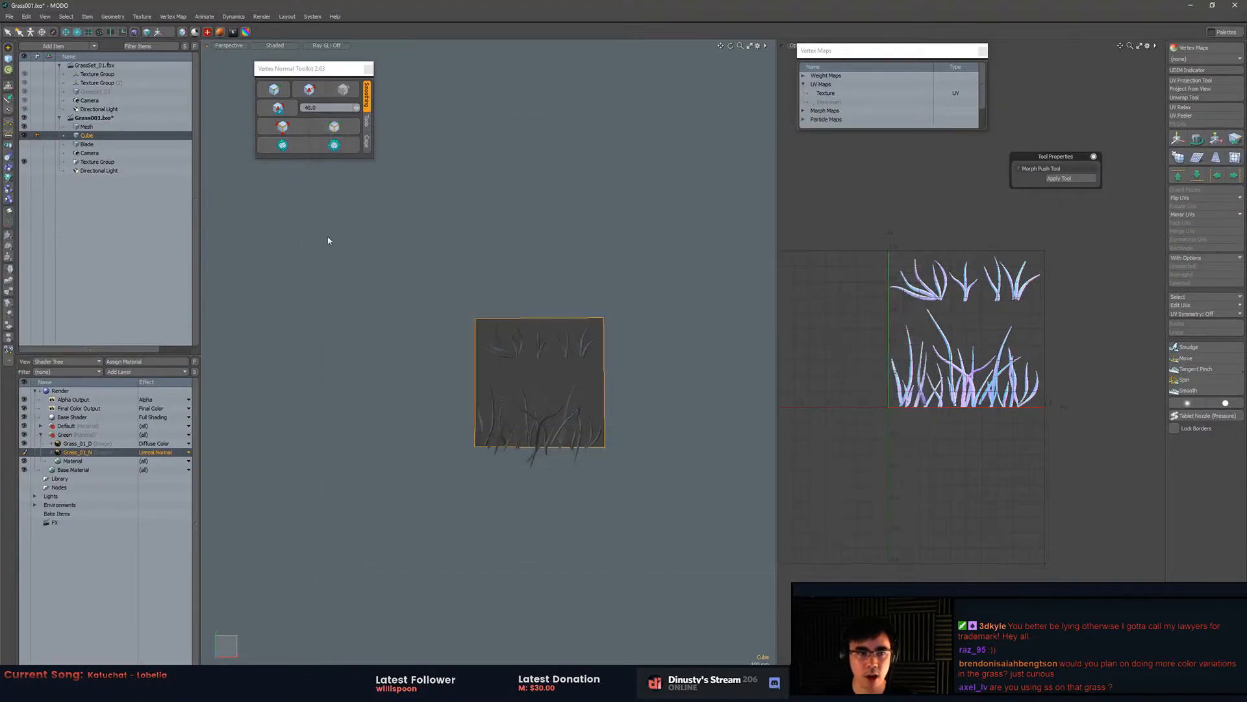
{"action": "left_click", "coordinate": [104, 66]}
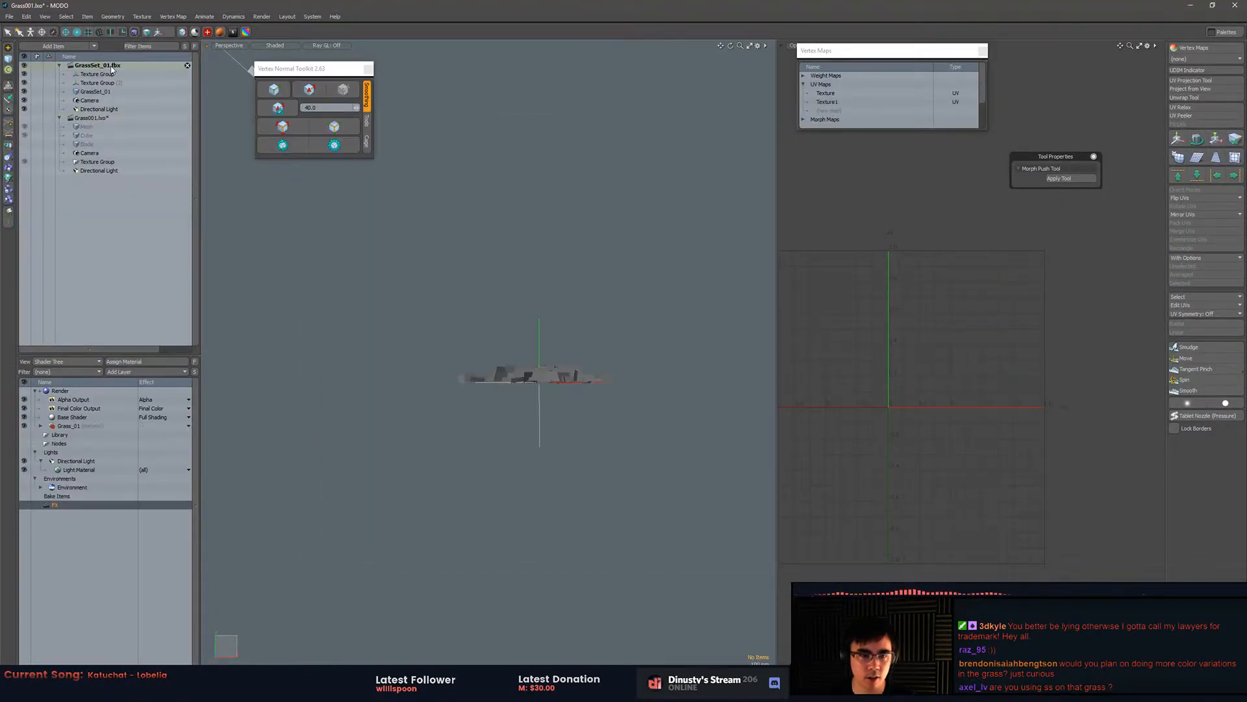
{"action": "key", "text": "KP_Decimal"}
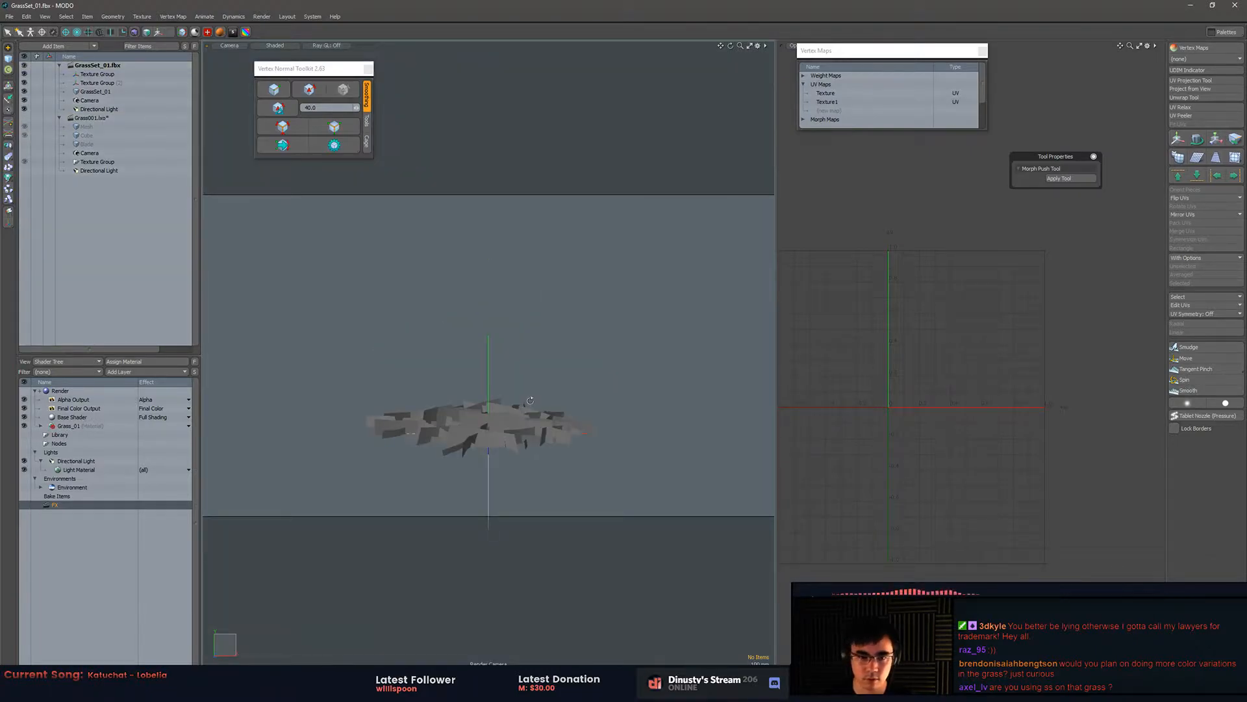
{"action": "key", "text": "KP_Decimal"}
{"action": "scroll", "coordinate": [518, 383], "scroll_direction": "up", "scroll_amount": 3}
{"action": "left_click_drag", "start_coordinate": [486, 364], "coordinate": [648, 457], "text": "alt"}
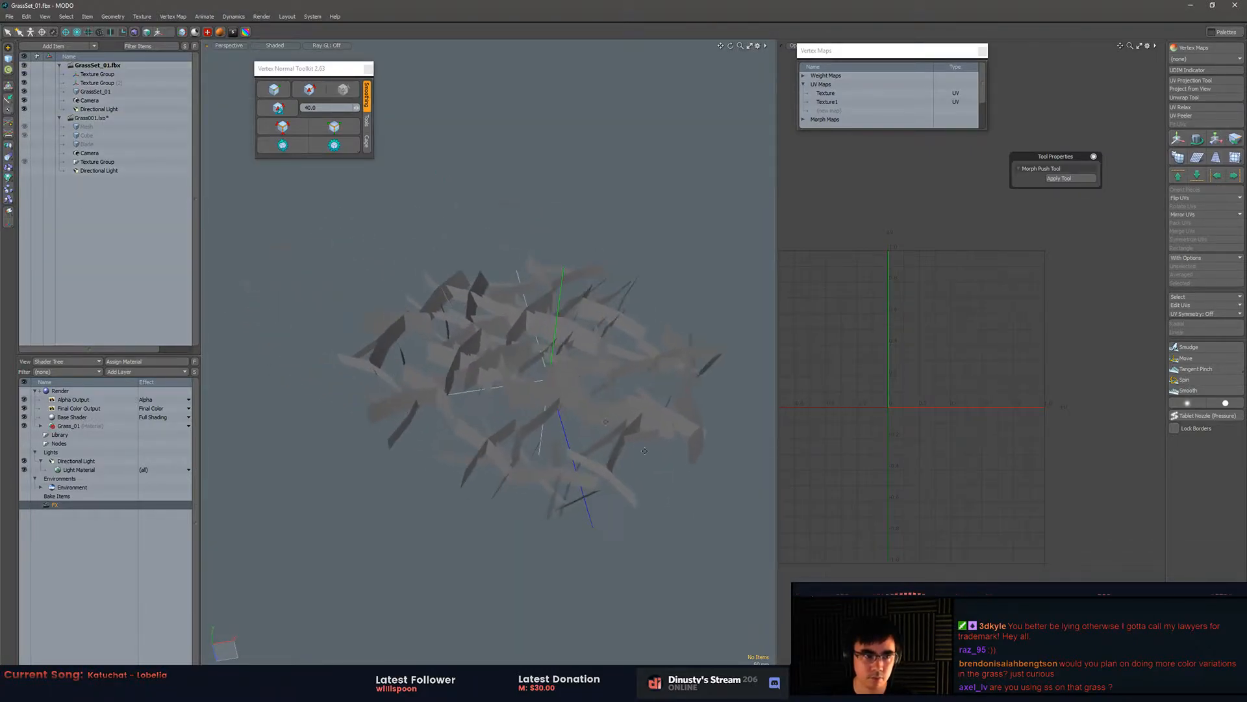
- Select the GrassSet_01 mesh, change to polygon selection mode and examine its crossed grass planes up close
{"action": "left_click", "coordinate": [422, 323]}
{"action": "left_click_drag", "start_coordinate": [442, 337], "coordinate": [477, 364], "text": "alt"}
{"action": "left_click_drag", "start_coordinate": [477, 364], "coordinate": [604, 510], "text": "alt+shift"}
{"action": "scroll", "coordinate": [571, 410], "scroll_direction": "up", "scroll_amount": 4}
{"action": "key", "text": "3"}
{"action": "left_click", "coordinate": [486, 422]}
{"action": "left_click", "coordinate": [604, 510]}
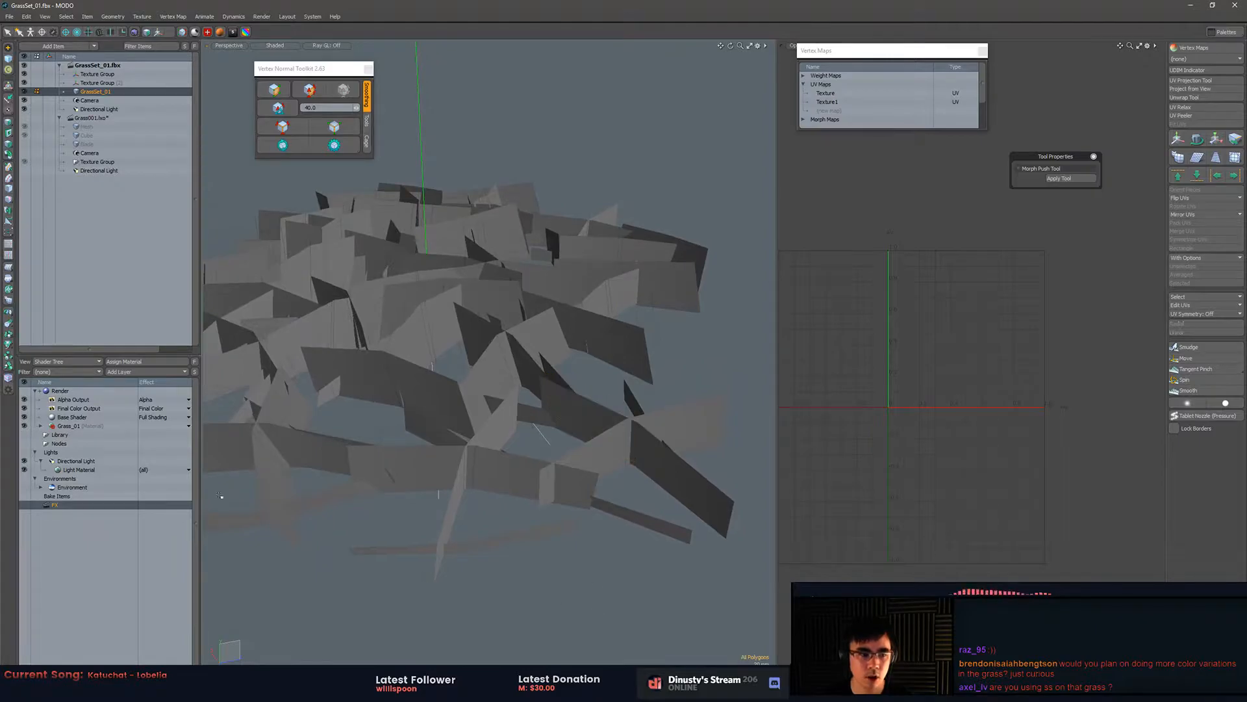
- Load the image Grass_01_D.tga as a new layer in the Grass_01 material group
{"action": "left_click", "coordinate": [41, 427]}
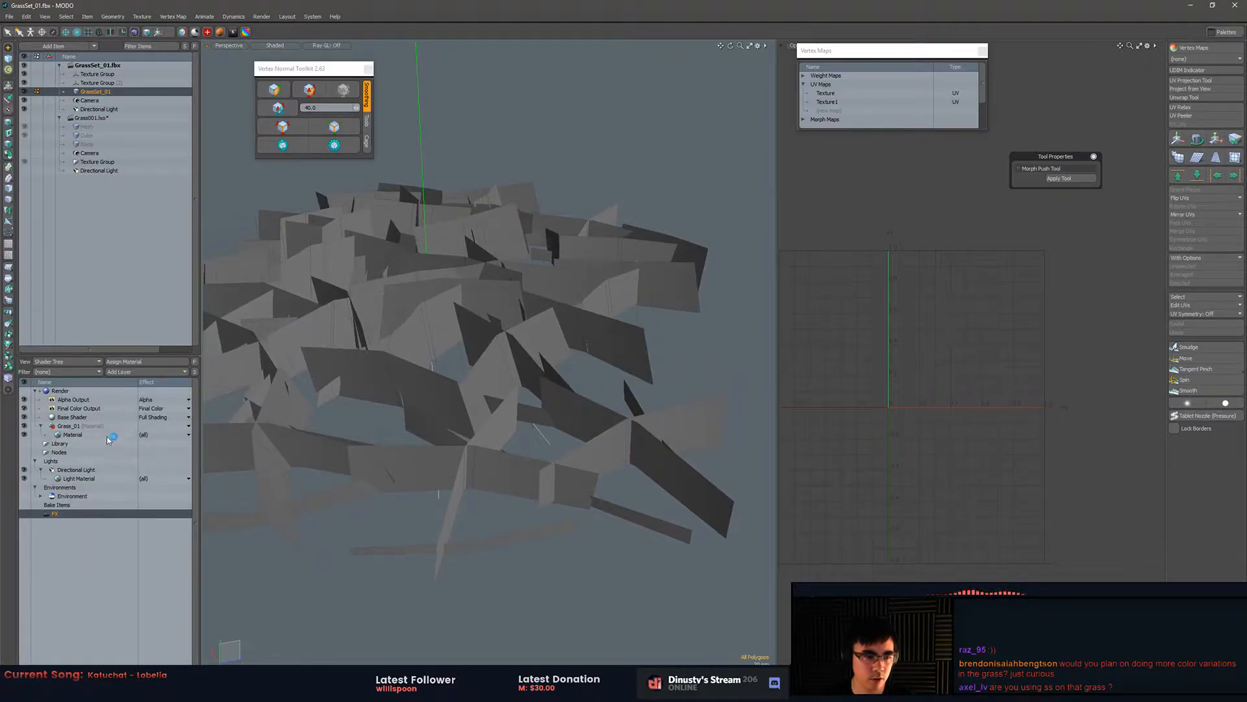
{"action": "left_click", "coordinate": [82, 428]}
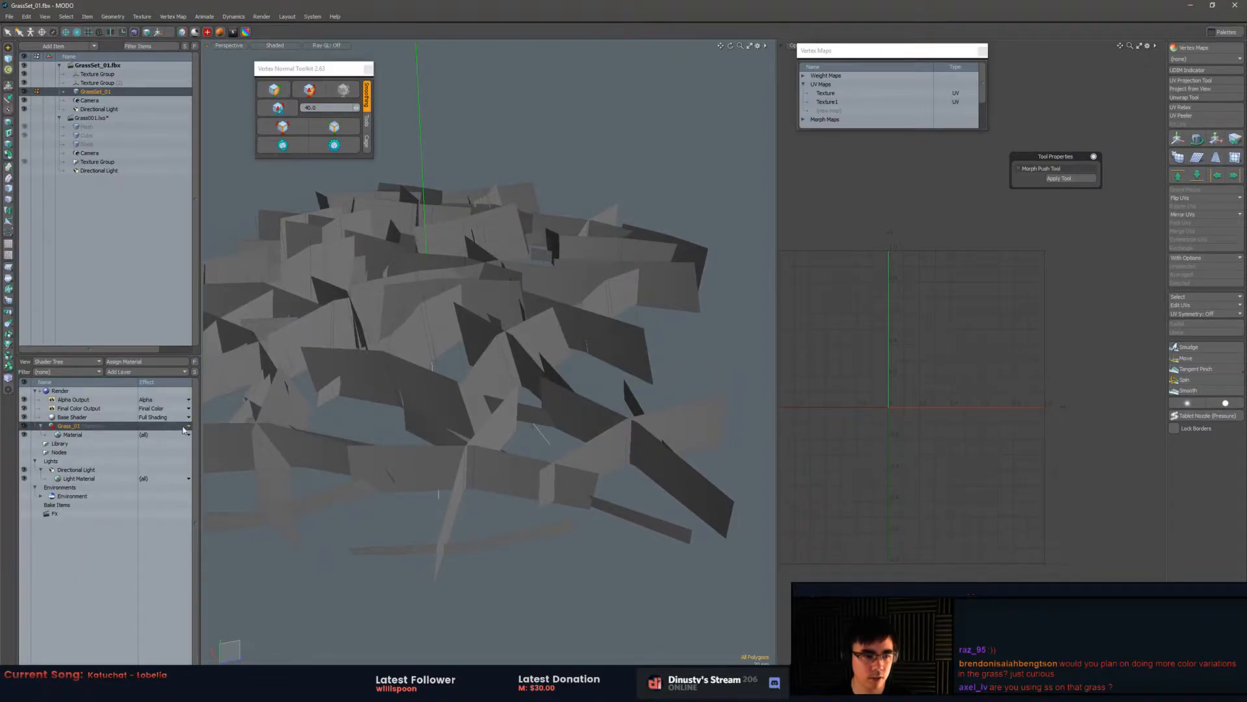
{"action": "left_click", "coordinate": [145, 373]}
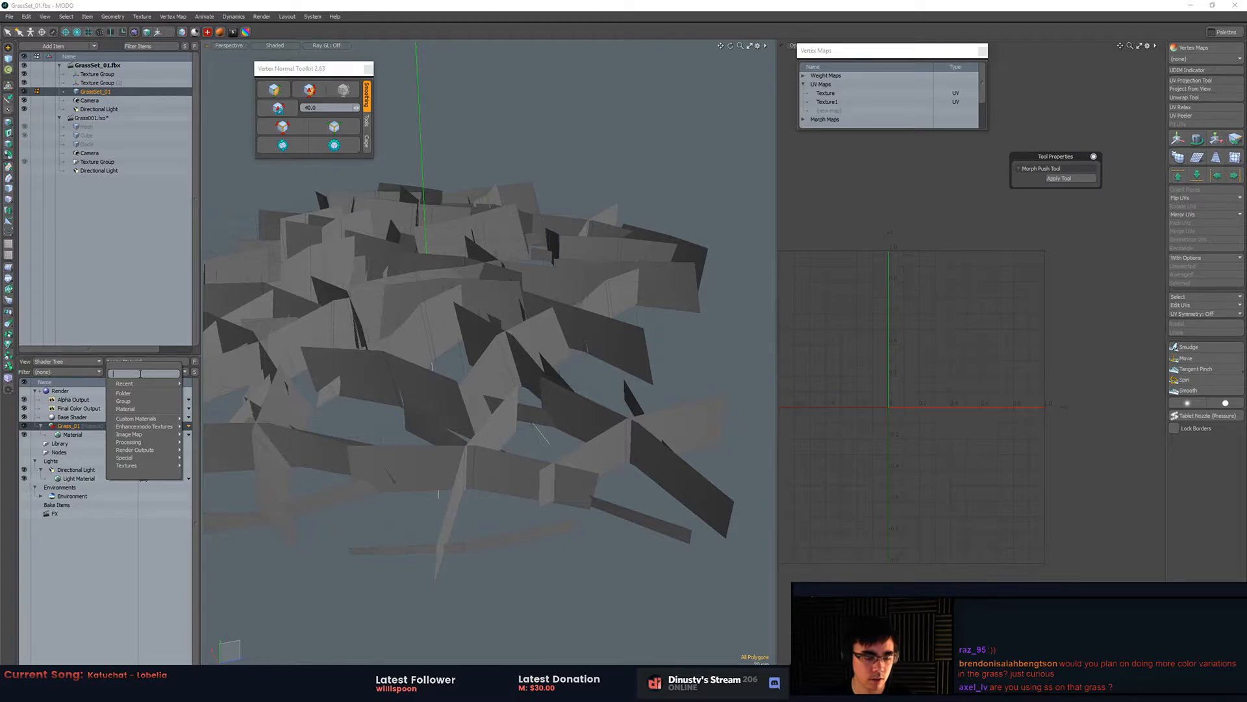
{"action": "type", "text": "image"}
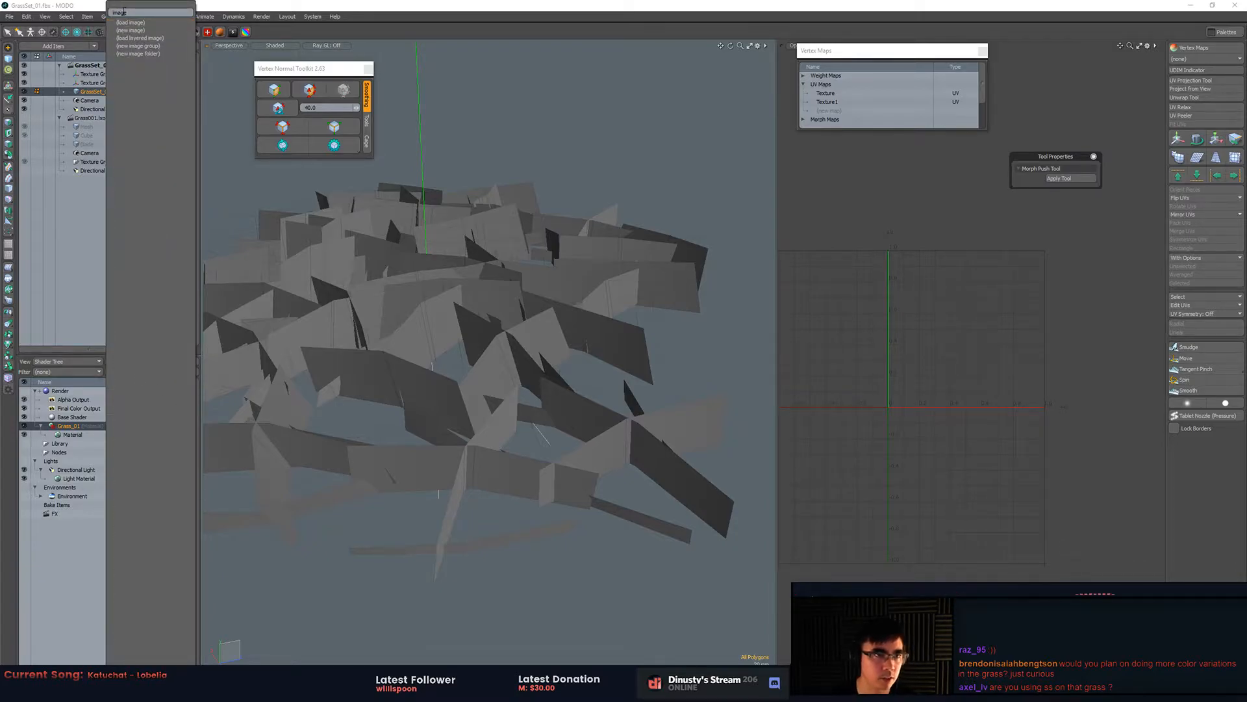
{"action": "left_click", "coordinate": [130, 22]}
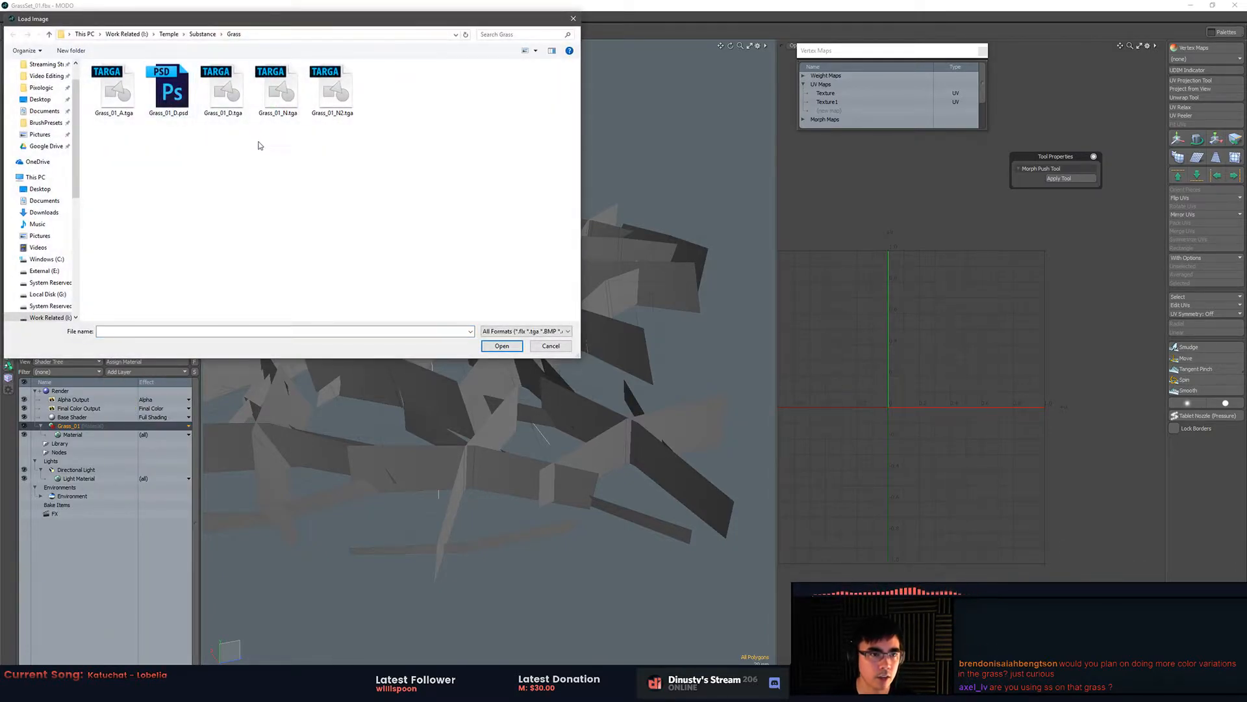
{"action": "left_click", "coordinate": [242, 117]}
{"action": "double_click", "coordinate": [236, 115]}
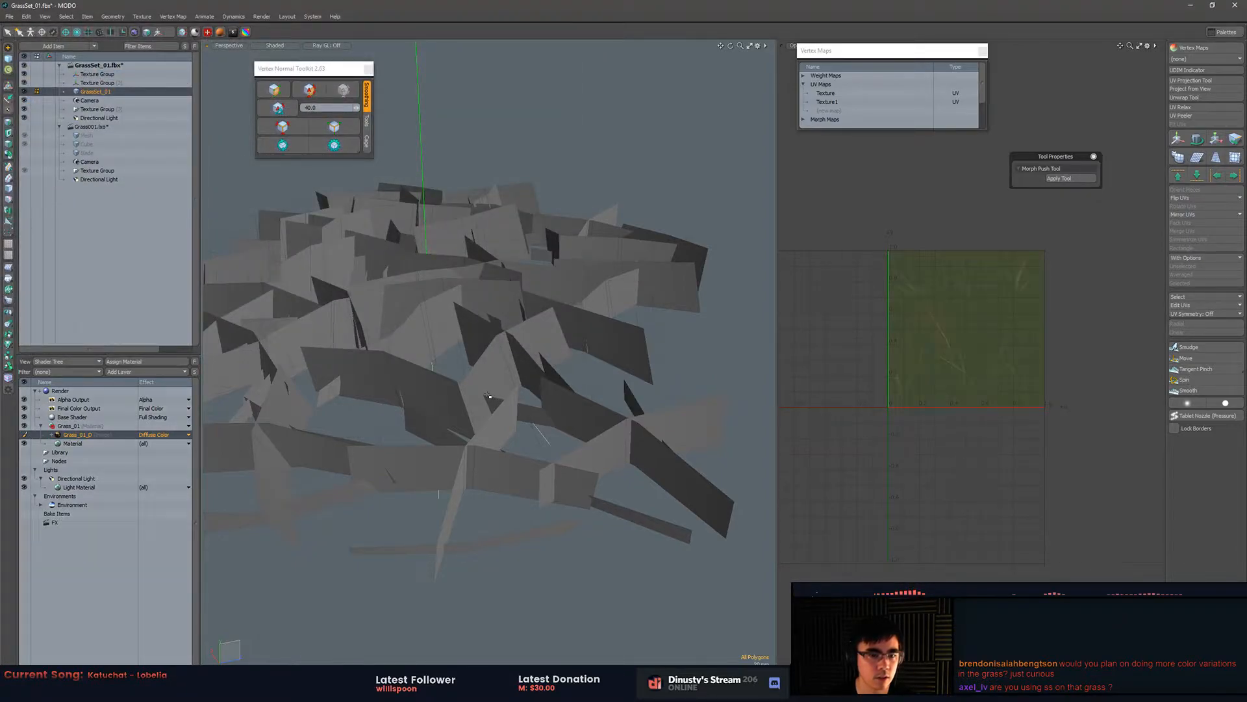
{"action": "left_click_drag", "start_coordinate": [488, 395], "coordinate": [504, 383], "text": "alt"}
{"action": "left_click_drag", "start_coordinate": [574, 365], "coordinate": [532, 377], "text": "alt"}
{"action": "left_click_drag", "start_coordinate": [437, 375], "coordinate": [563, 376], "text": "alt"}
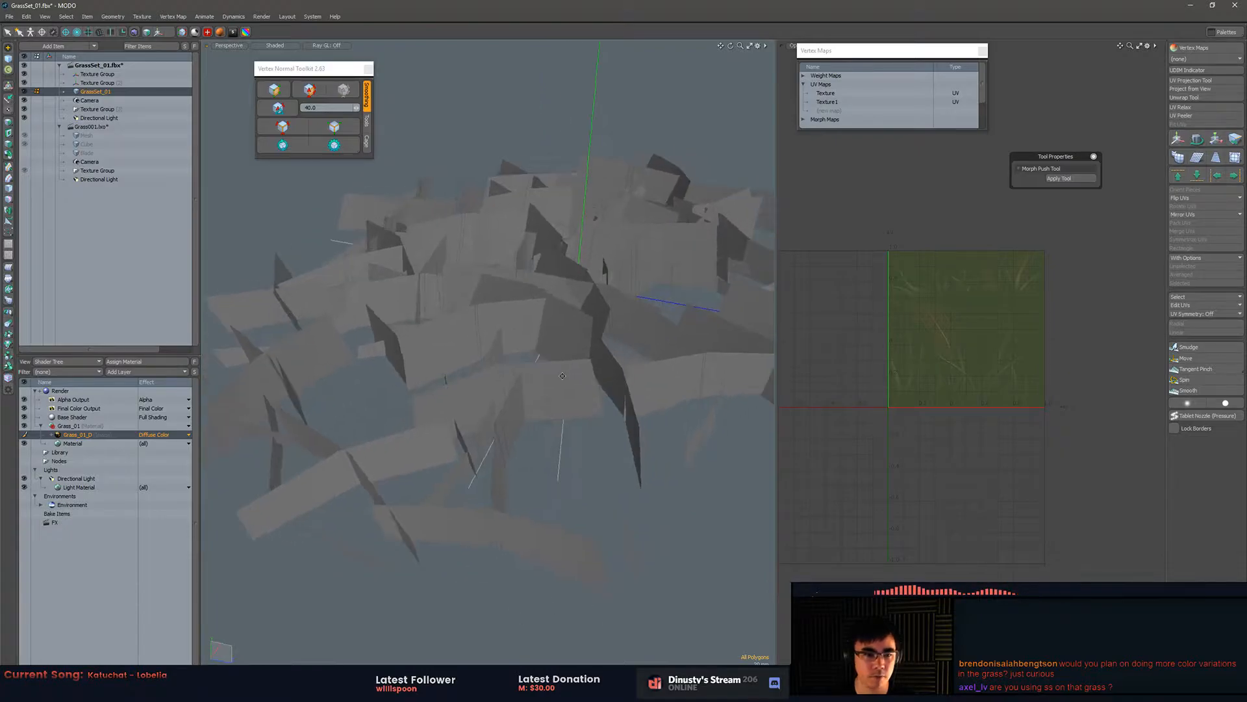
{"action": "left_click", "coordinate": [68, 426]}
{"action": "left_click", "coordinate": [417, 303]}
{"action": "key", "text": "5"}
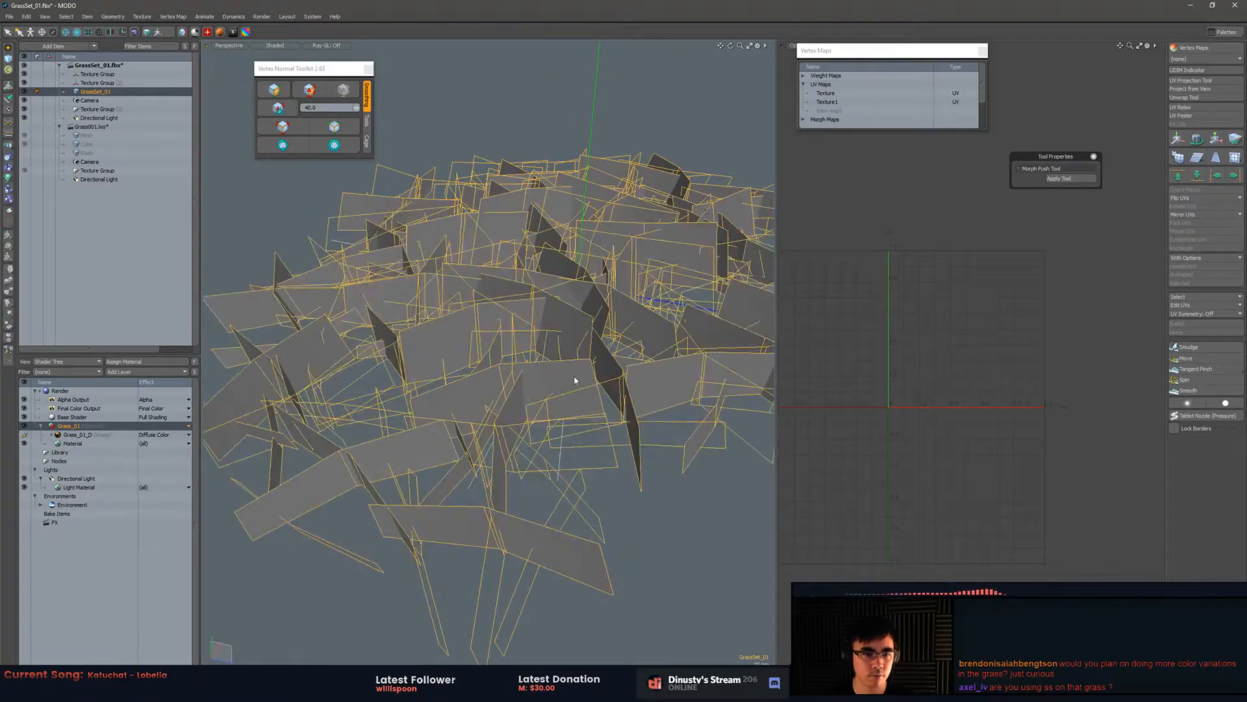
{"action": "left_click_drag", "start_coordinate": [330, 321], "coordinate": [332, 290], "text": "alt"}
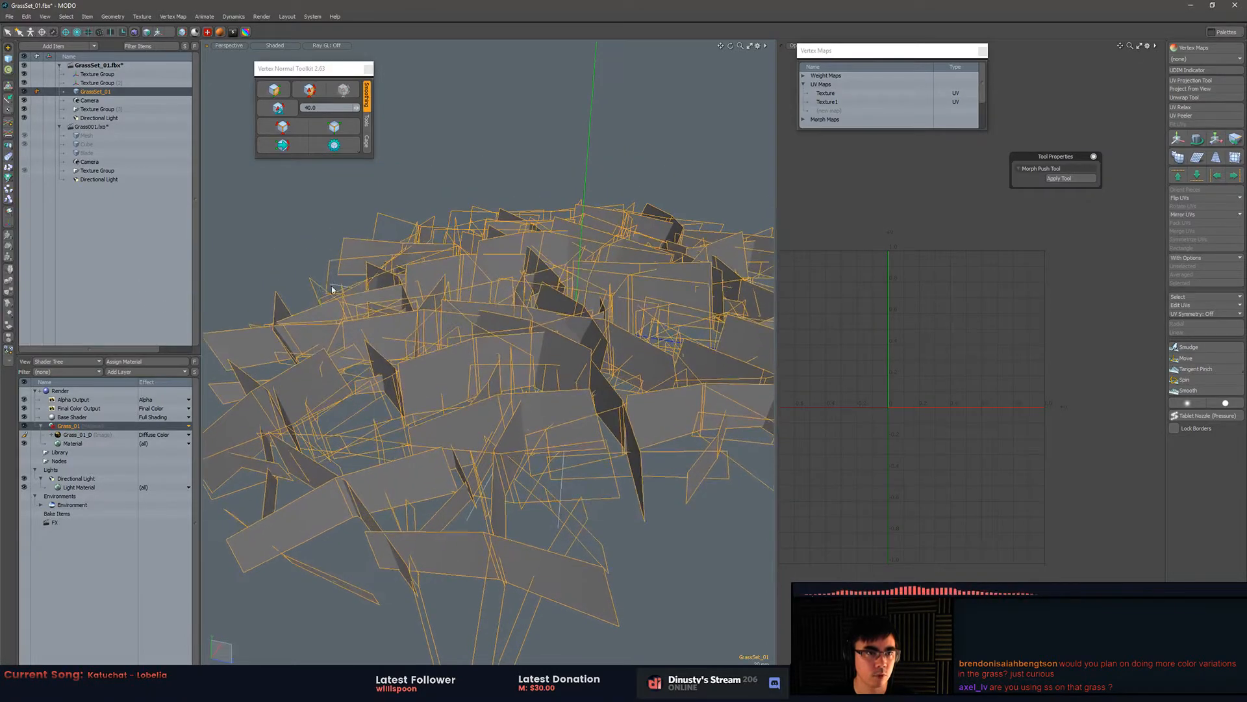
{"action": "key", "text": "m"}
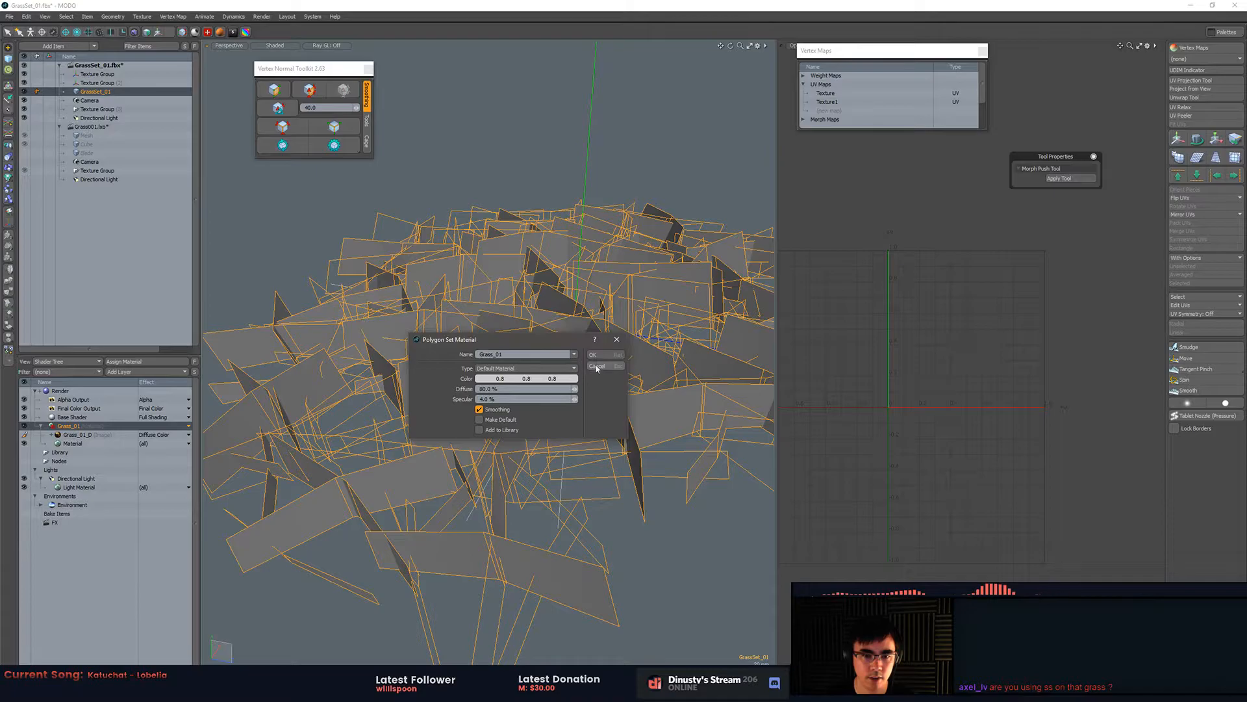
{"action": "left_click", "coordinate": [611, 365]}
{"action": "mouse_move", "coordinate": [627, 390]}
{"action": "left_mouse_down", "text": "alt"}
{"action": "mouse_move", "coordinate": [652, 422]}
{"action": "mouse_move", "coordinate": [617, 394]}
{"action": "left_mouse_up", "text": "alt"}
{"action": "left_click", "coordinate": [647, 411]}
- Set the perspective view's shading style to Texture and inspect the grass planes
{"action": "left_click", "coordinate": [282, 47]}
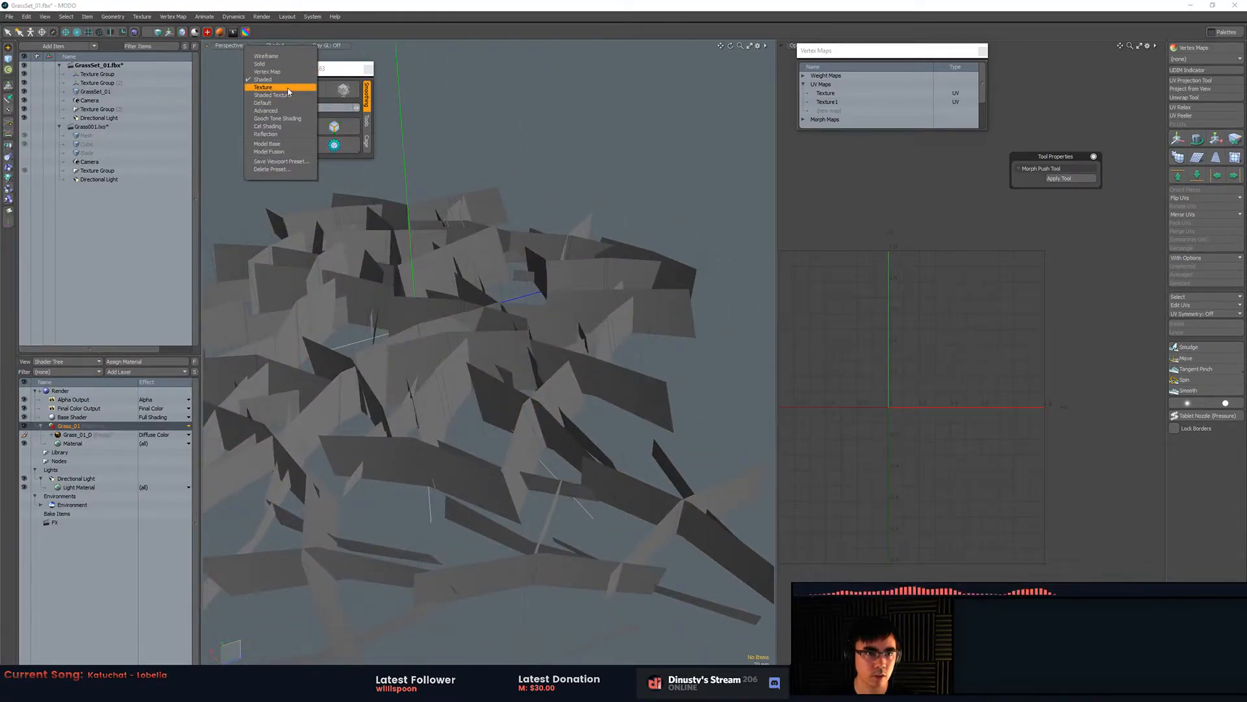
{"action": "left_click", "coordinate": [263, 87]}
{"action": "mouse_move", "coordinate": [524, 279]}
{"action": "left_mouse_down", "text": "alt"}
{"action": "mouse_move", "coordinate": [407, 303]}
{"action": "mouse_move", "coordinate": [577, 342]}
{"action": "mouse_move", "coordinate": [621, 291]}
{"action": "left_mouse_up", "text": "alt"}
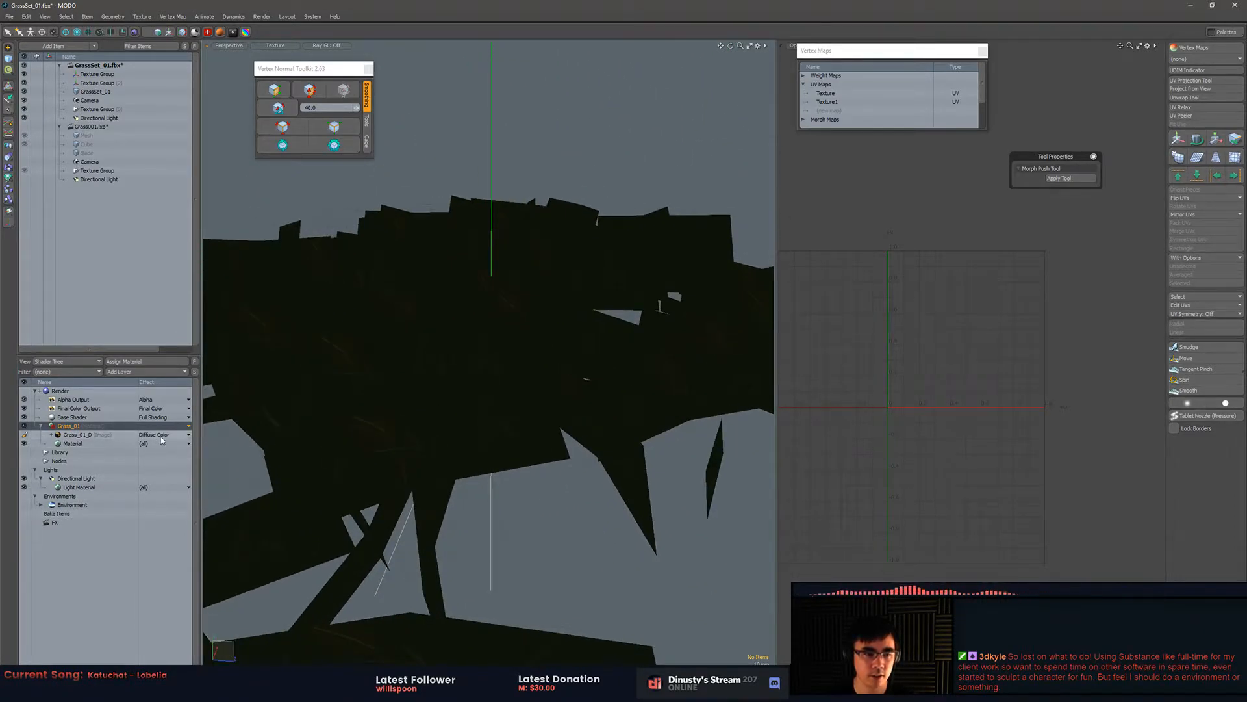
- Change the effect of the Grass_01_D image layer to RGBA
{"action": "left_click", "coordinate": [169, 437]}
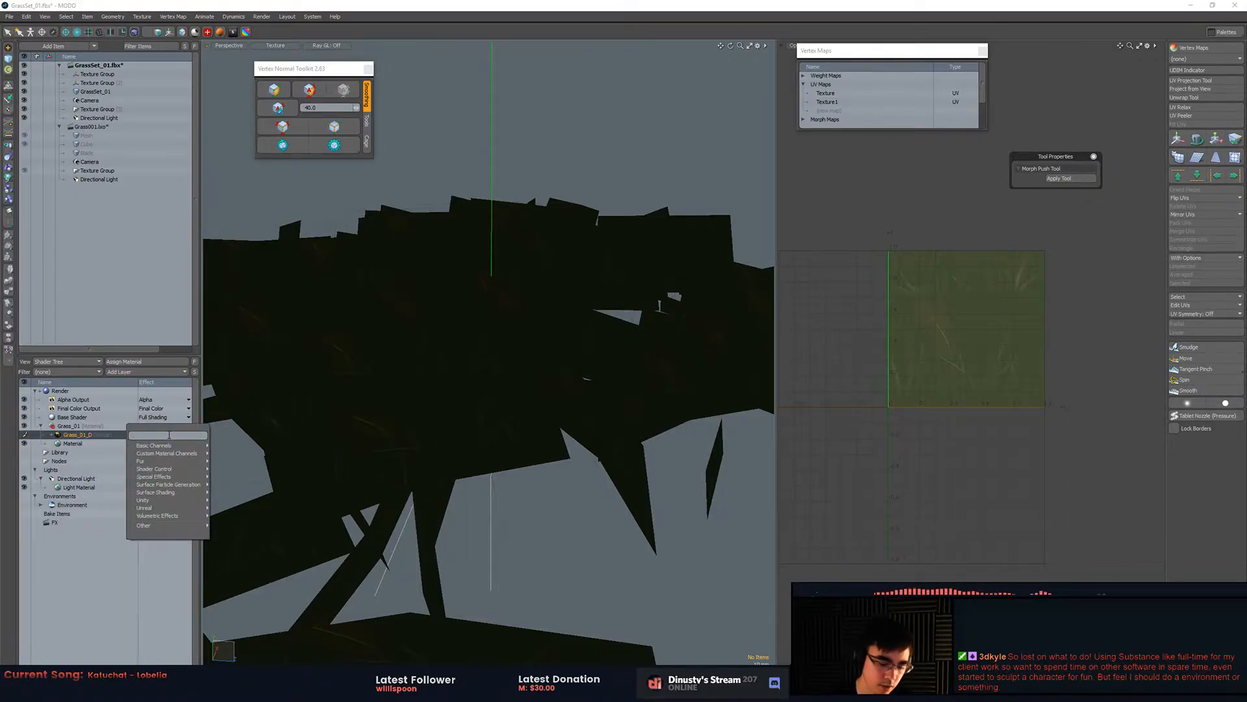
{"action": "type", "text": "rgb"}
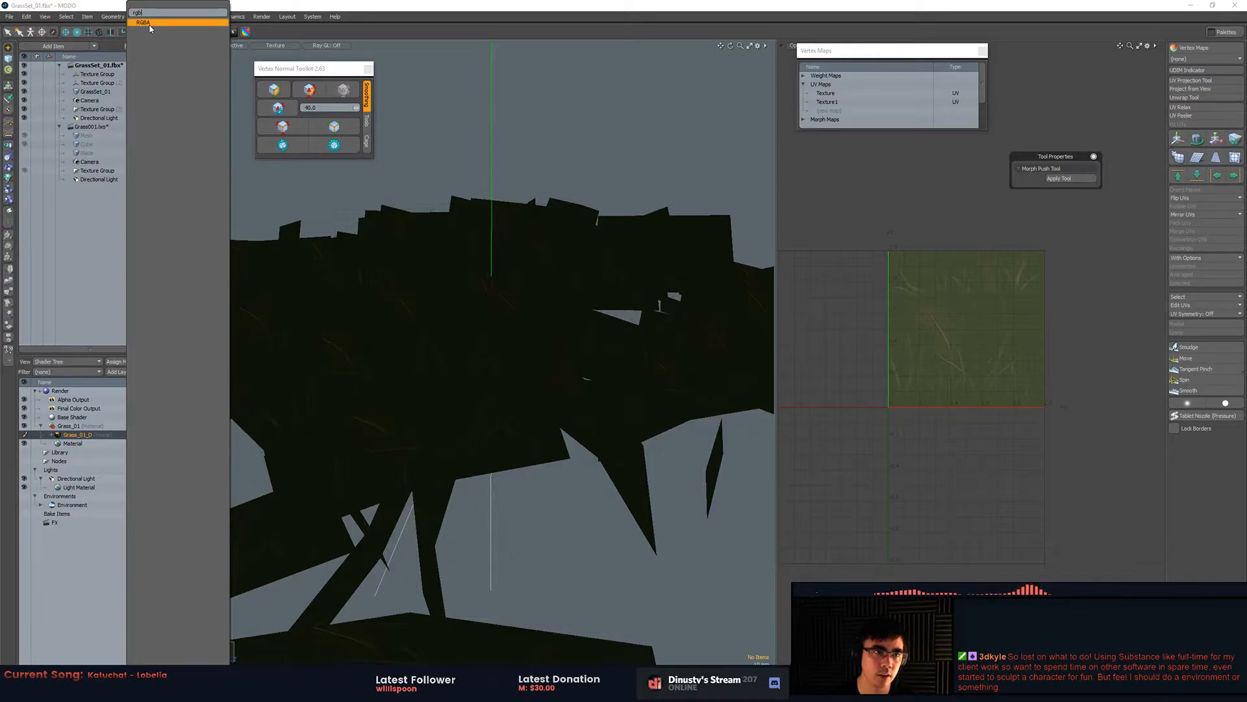
{"action": "key", "text": "Return"}
{"action": "left_click_drag", "start_coordinate": [583, 159], "coordinate": [452, 388], "text": "alt"}
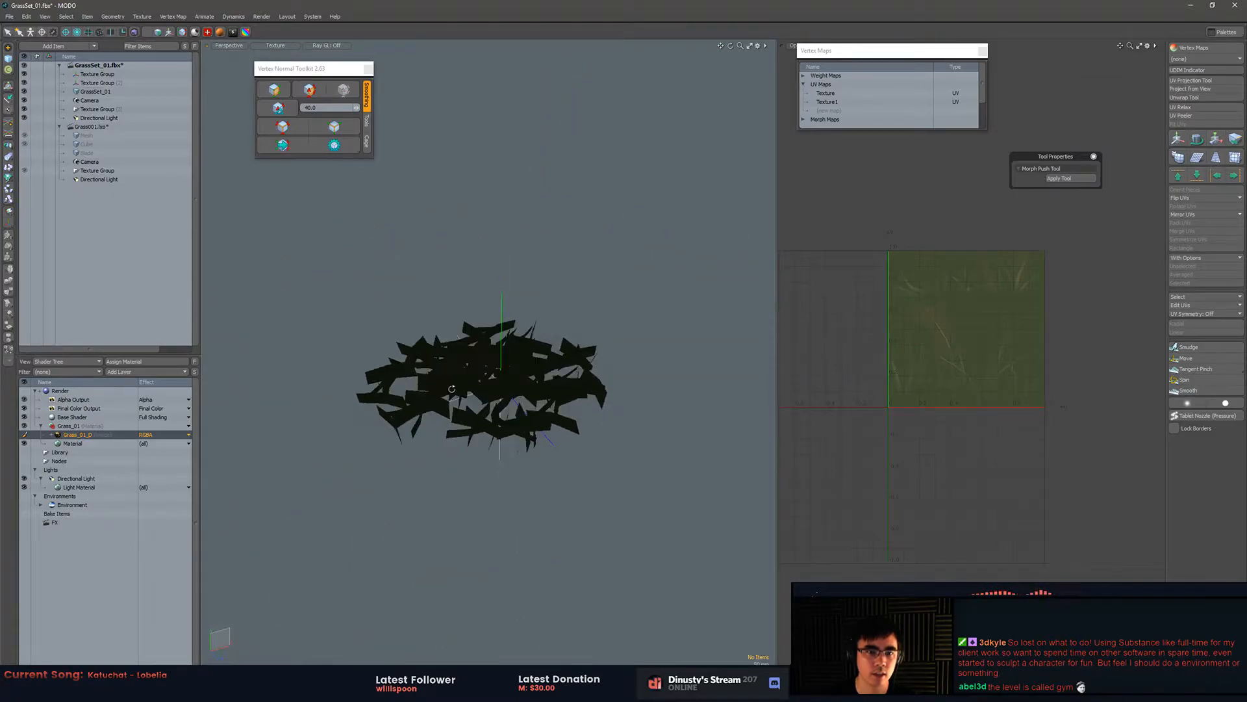
- Delete the two Texture Group items listed above the GrassSet_01 mesh in the GrassSet_01.fbx scene
{"action": "left_click", "coordinate": [95, 75]}
{"action": "left_click", "coordinate": [94, 84], "text": "shift"}
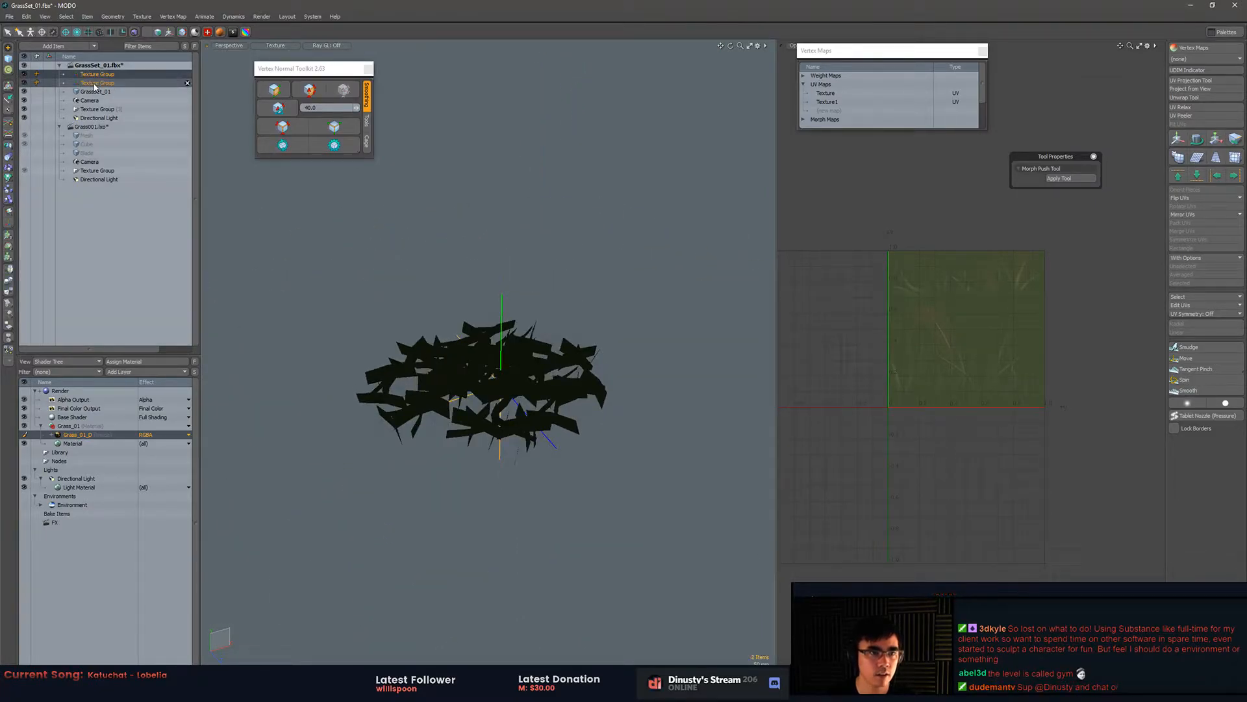
{"action": "key", "text": "Delete"}
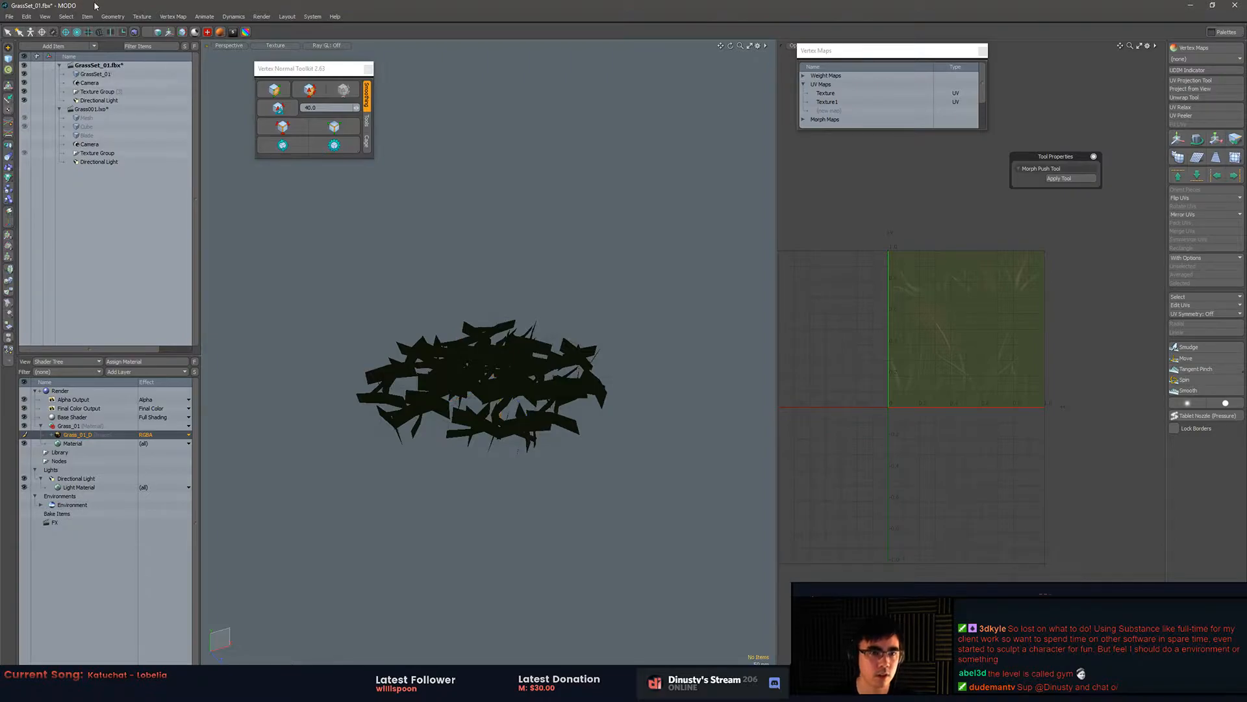
- Set the perspective view's shading style to Advanced and inspect the textured grass planes
{"action": "left_click", "coordinate": [275, 45]}
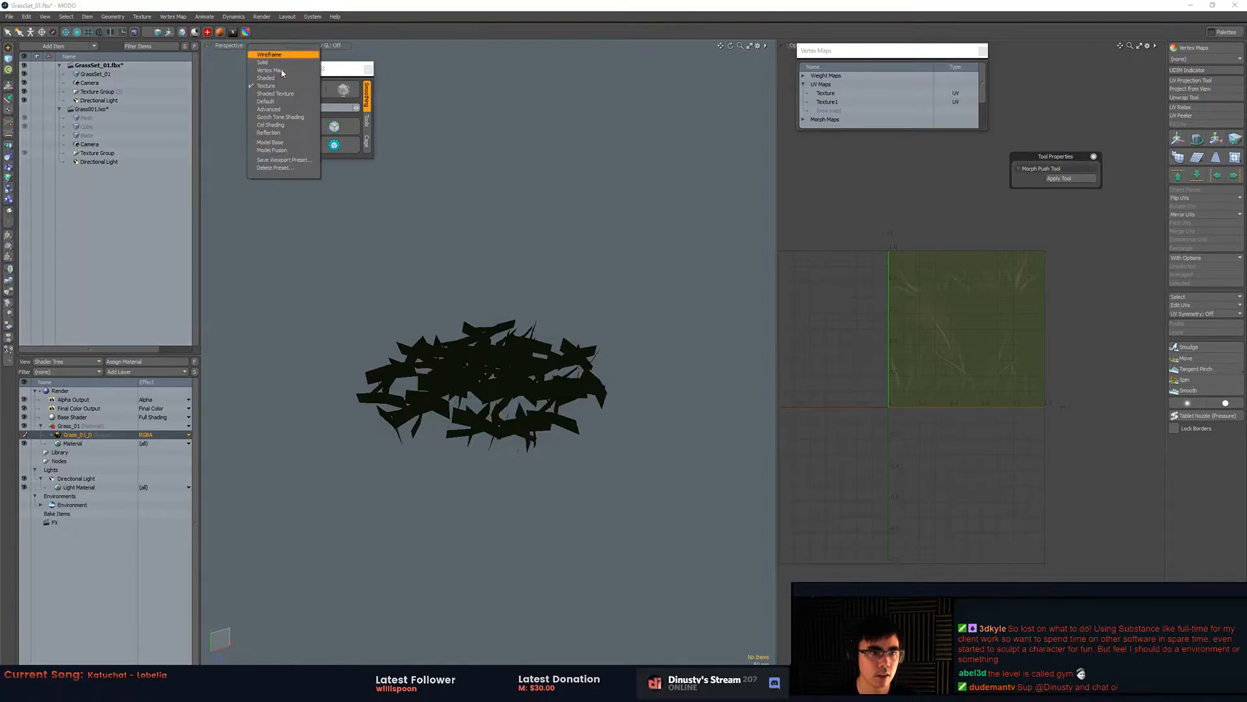
{"action": "left_click", "coordinate": [300, 110]}
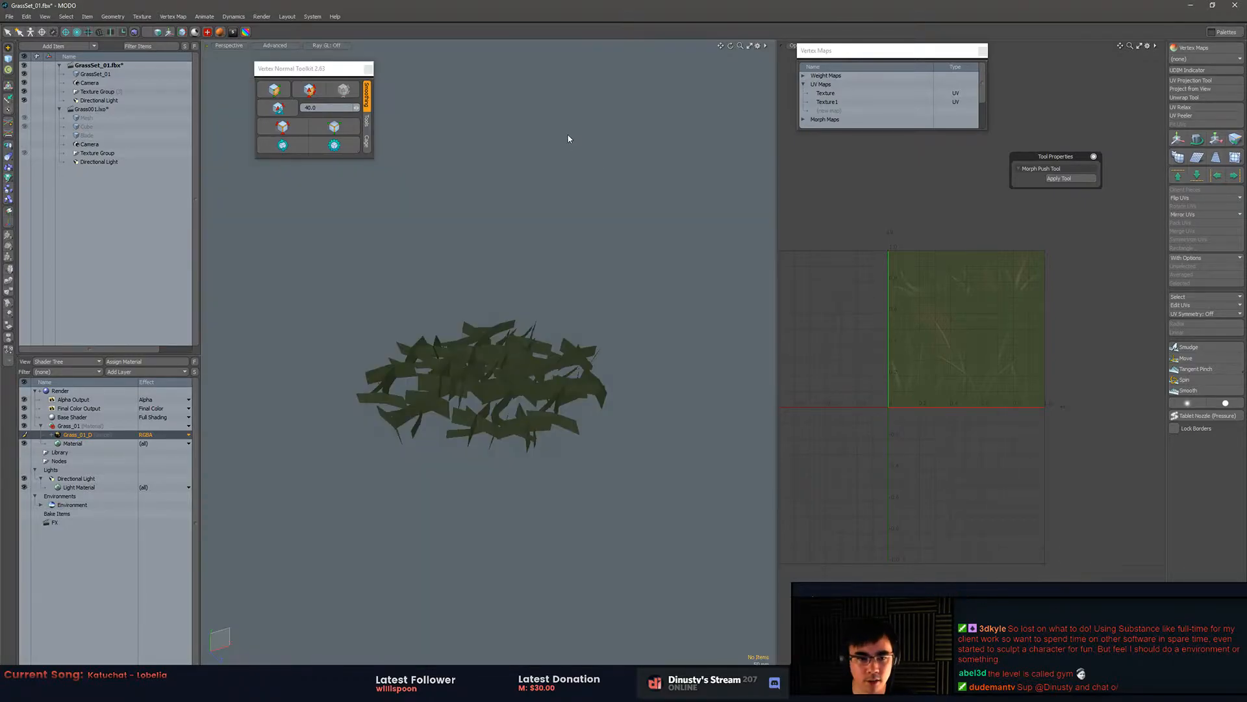
{"action": "left_click_drag", "start_coordinate": [585, 331], "coordinate": [604, 276], "text": "alt"}
{"action": "left_click_drag", "start_coordinate": [481, 331], "coordinate": [393, 417], "text": "alt"}
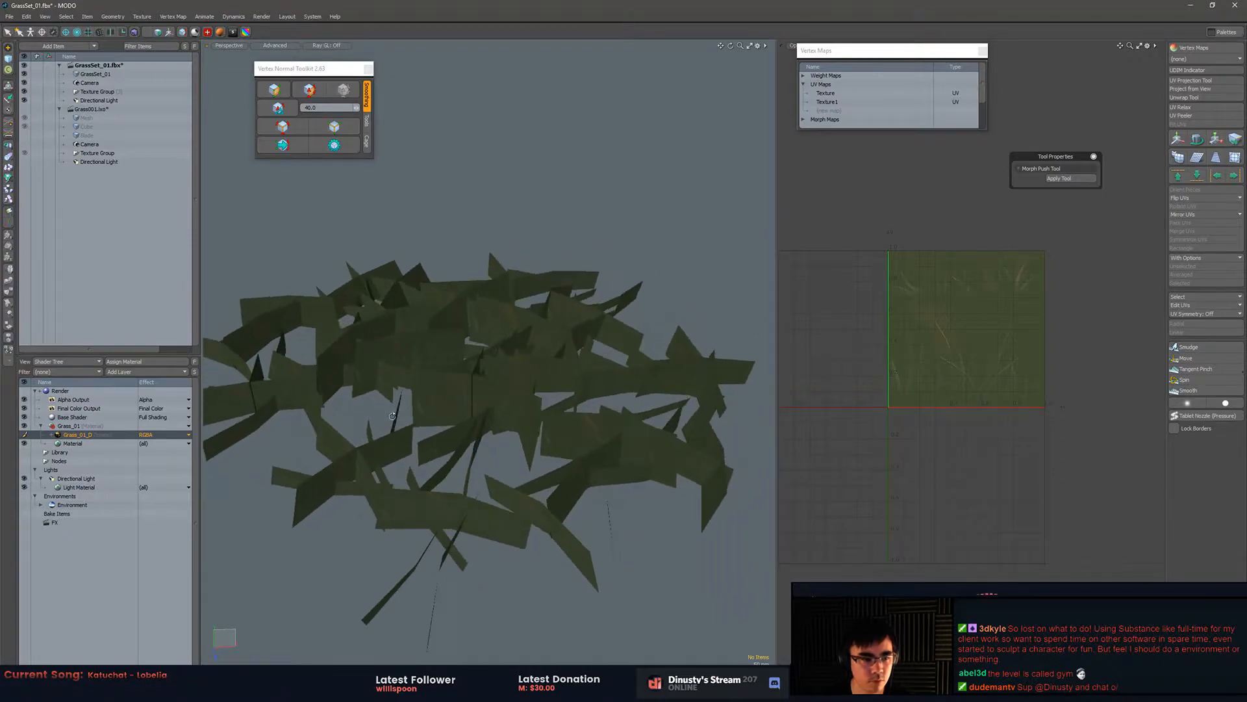
{"action": "left_click", "coordinate": [53, 434]}
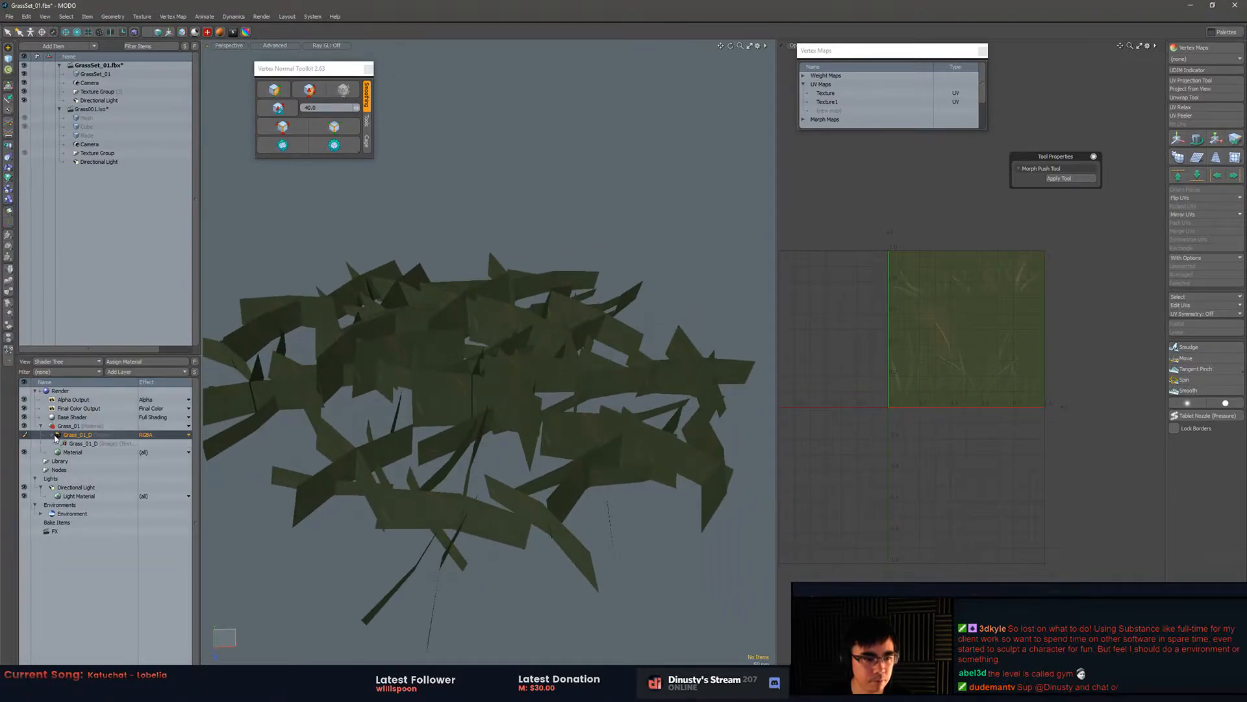
{"action": "left_click", "coordinate": [176, 435]}
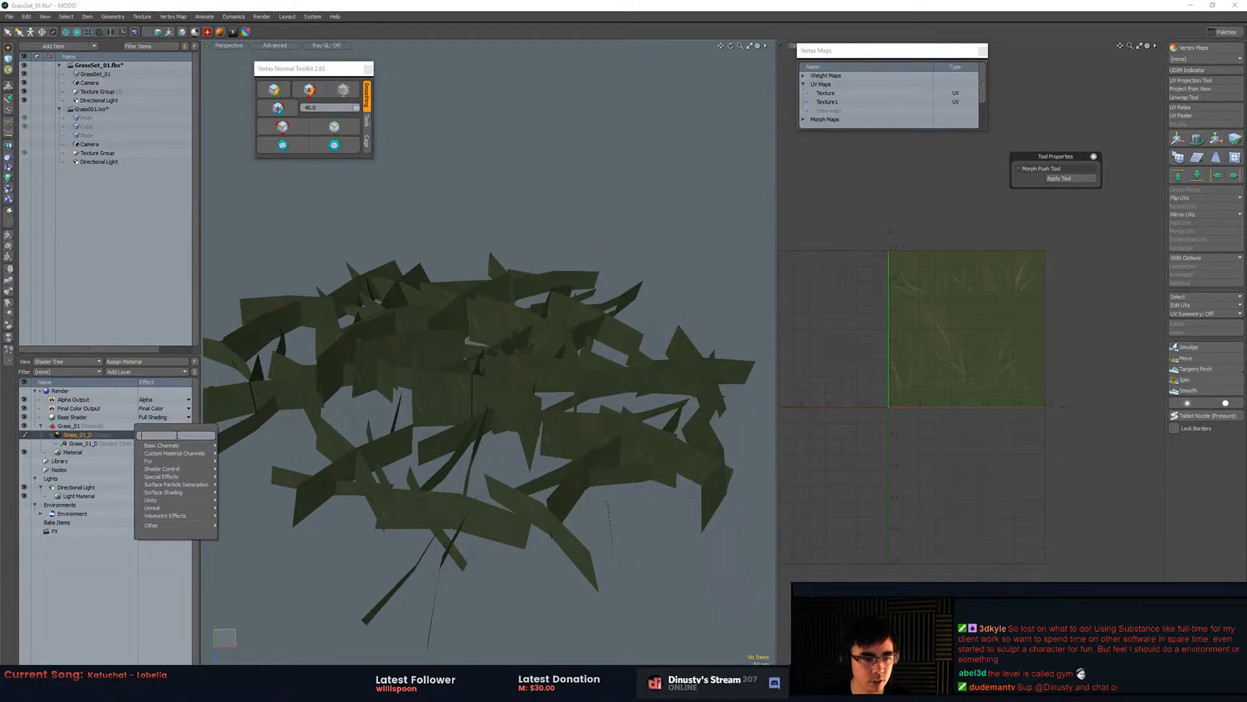
{"action": "left_click", "coordinate": [144, 585]}
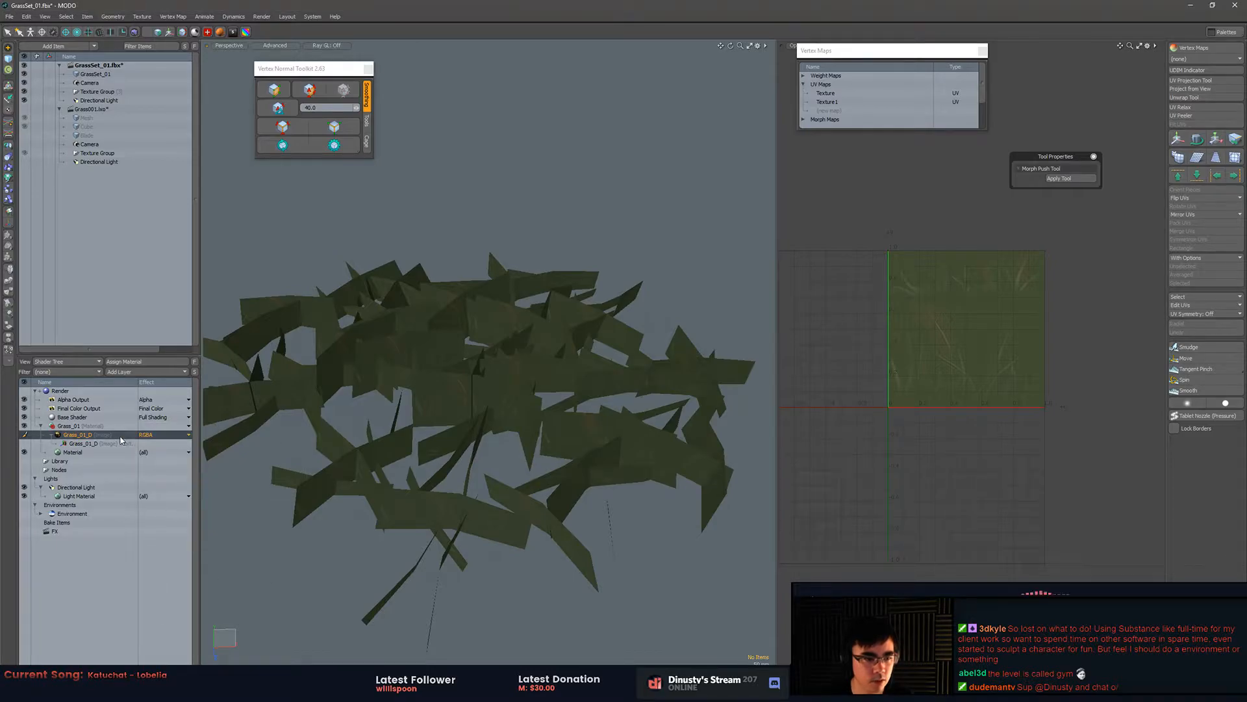
- Delete the Grass_01_D image layer from the Grass_01 material
{"action": "left_click", "coordinate": [117, 443]}
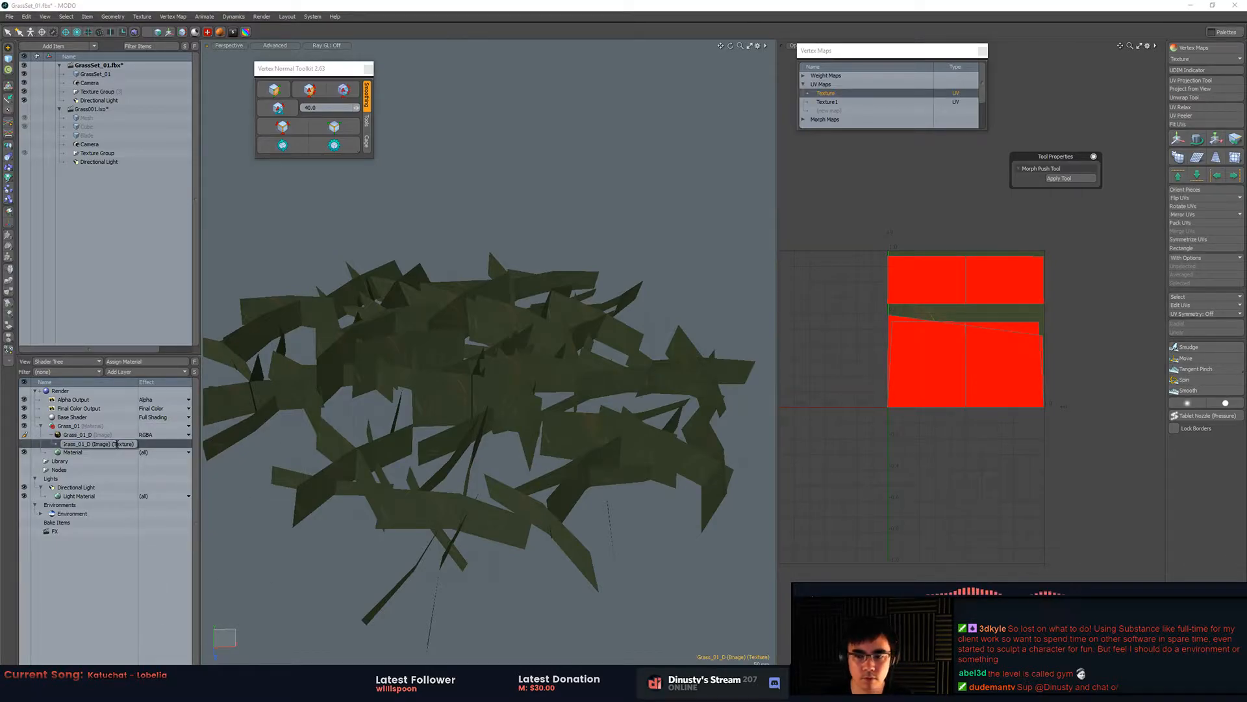
{"action": "left_click", "coordinate": [92, 436]}
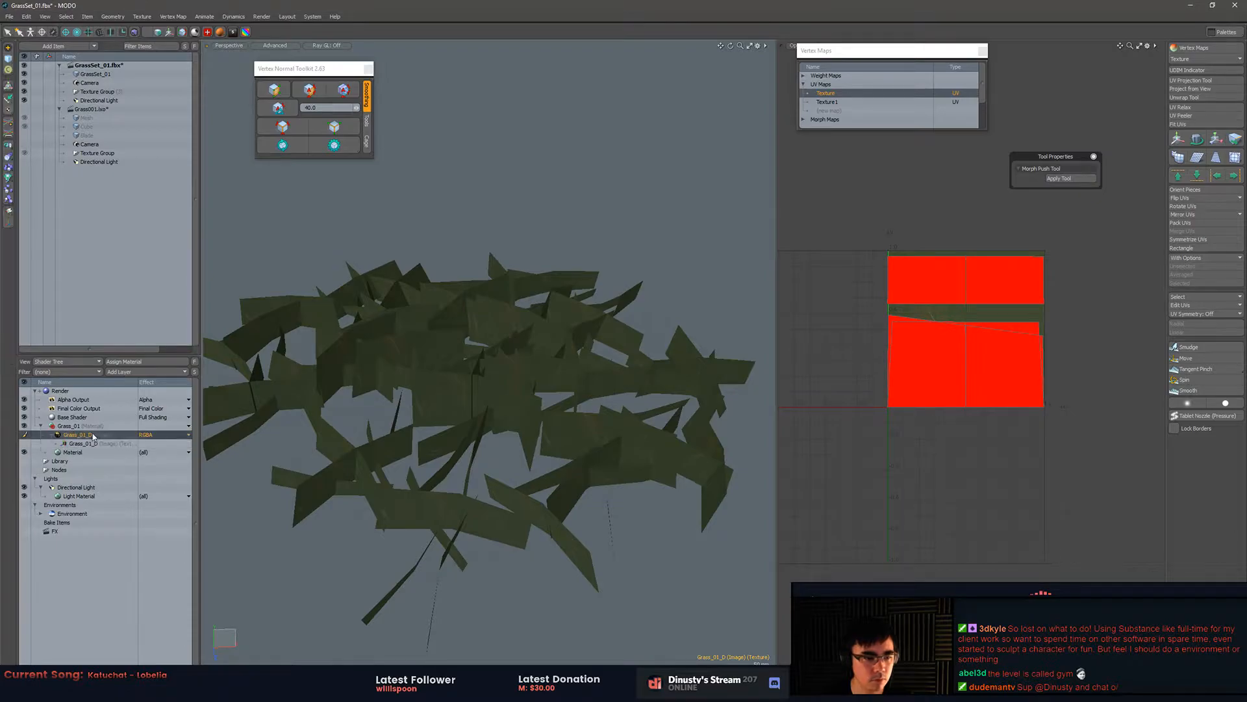
{"action": "key", "text": "Delete"}
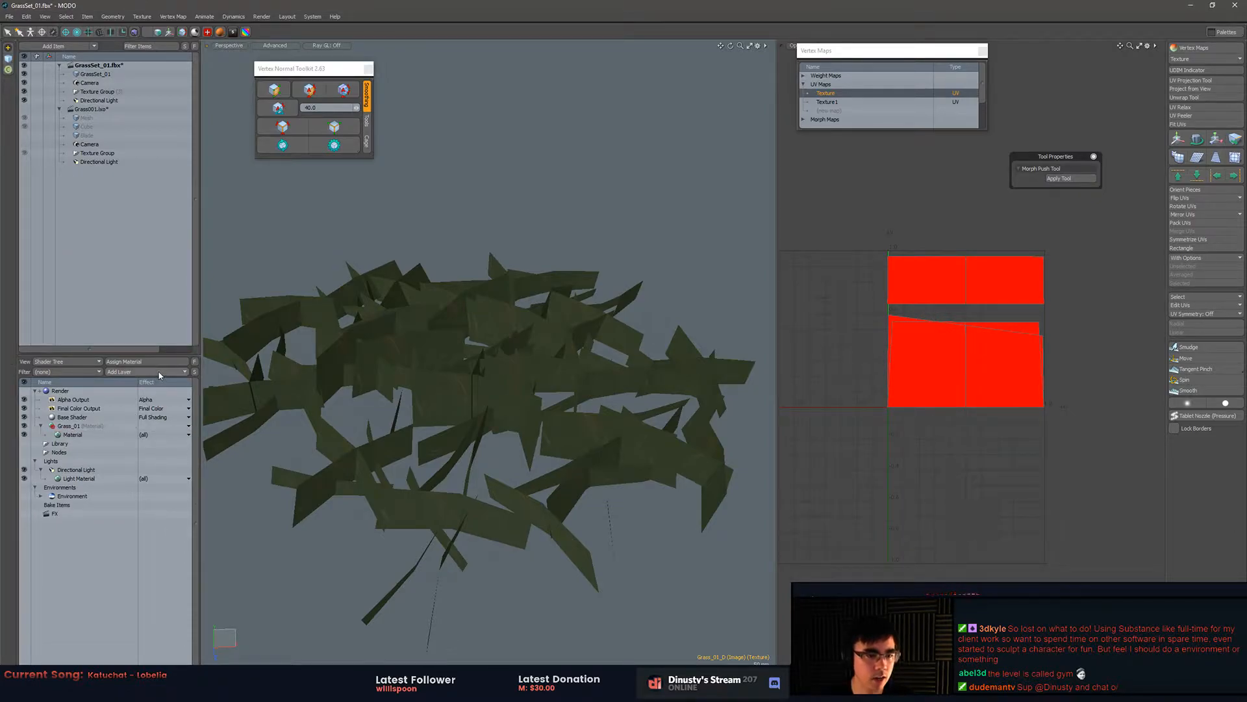
- Load the Grass_01_N image as a new texture layer in the Grass_01 material
{"action": "left_click", "coordinate": [164, 373]}
{"action": "mouse_move", "coordinate": [174, 385]}
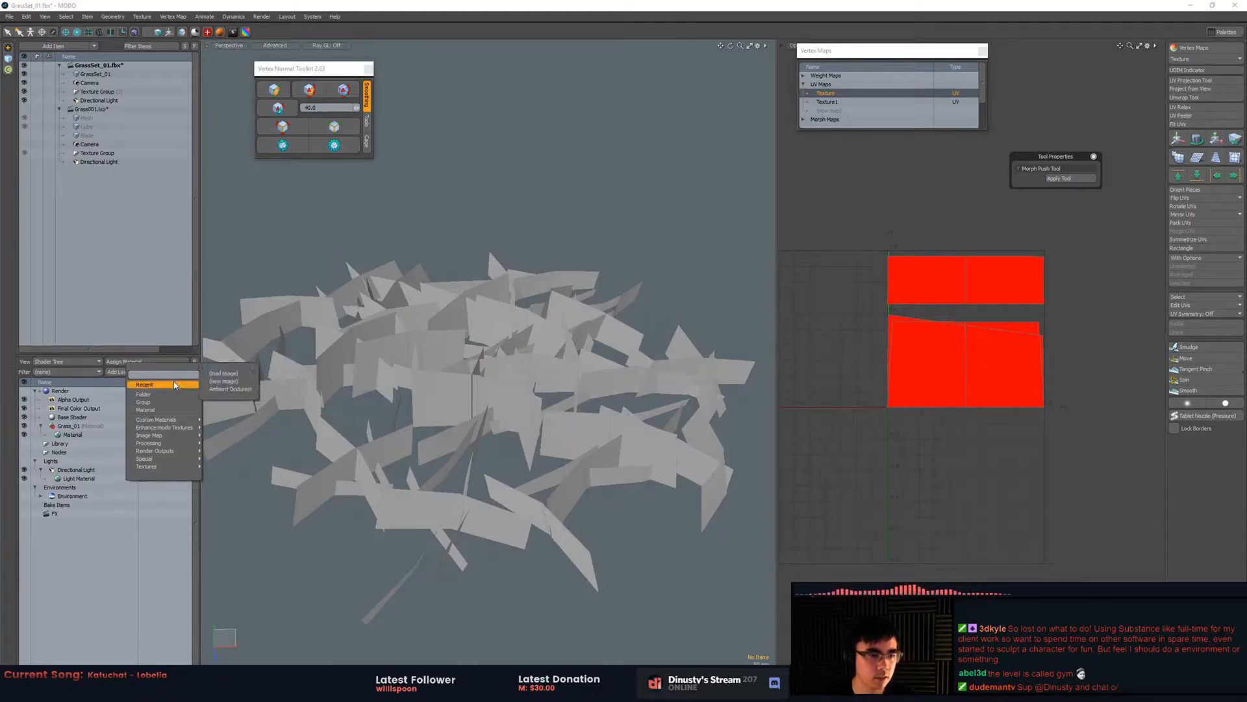
{"action": "key", "text": "Escape"}
{"action": "key", "text": "m"}
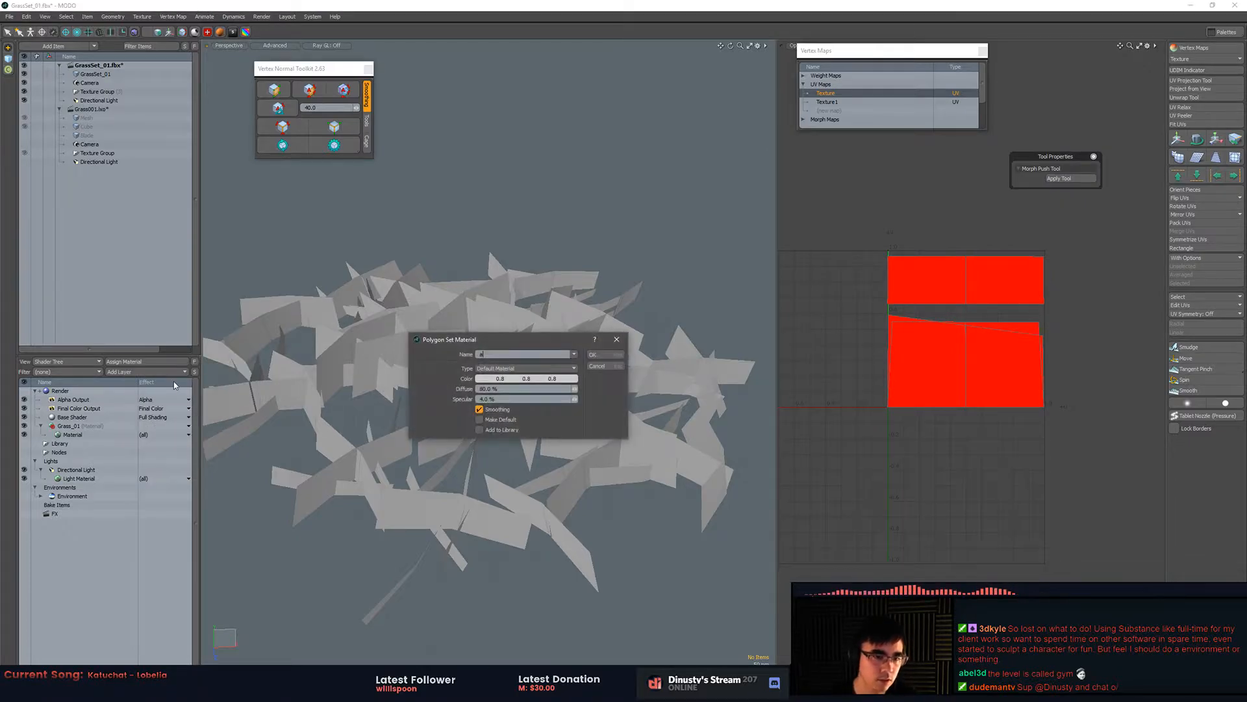
{"action": "key", "text": "Escape"}
{"action": "left_click", "coordinate": [169, 373]}
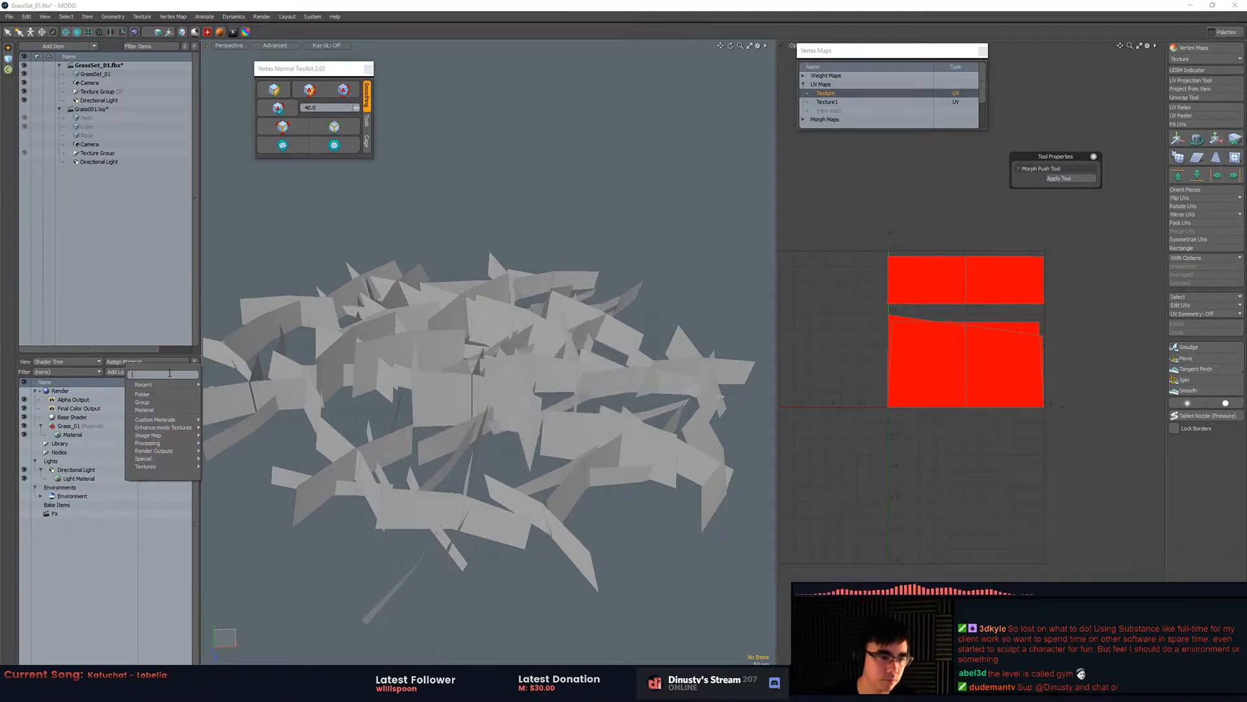
{"action": "type", "text": "image"}
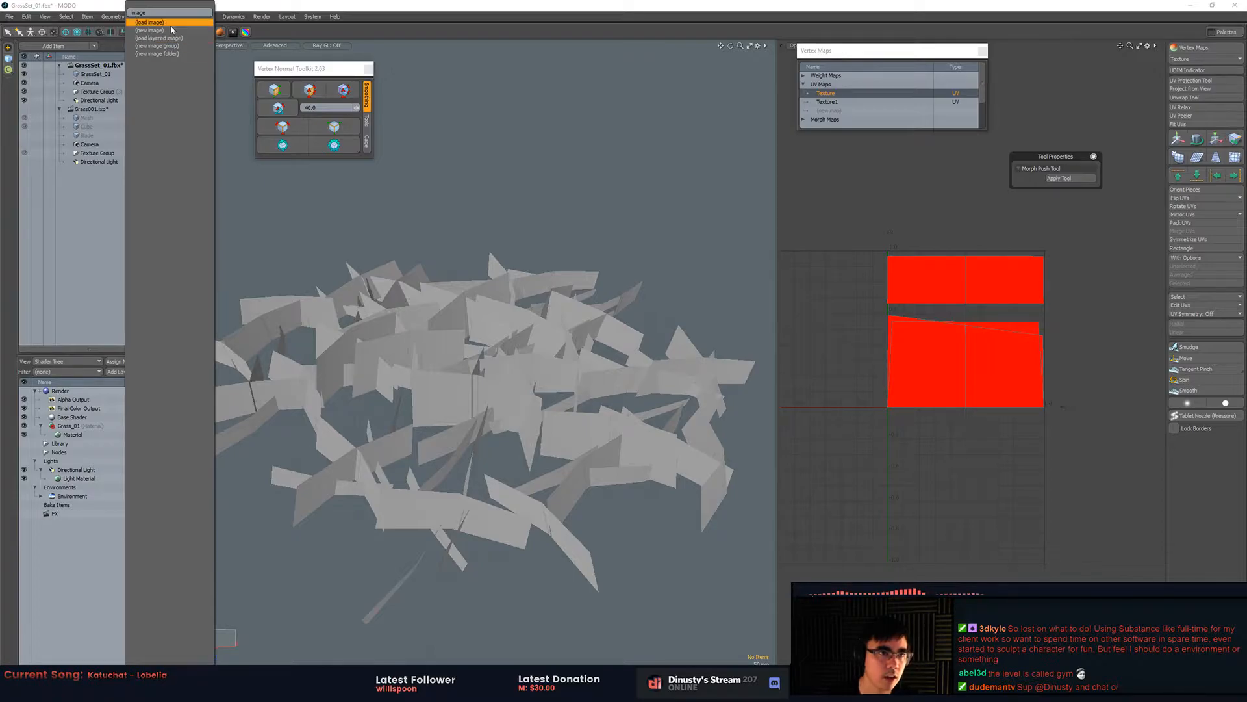
{"action": "left_click", "coordinate": [170, 24]}
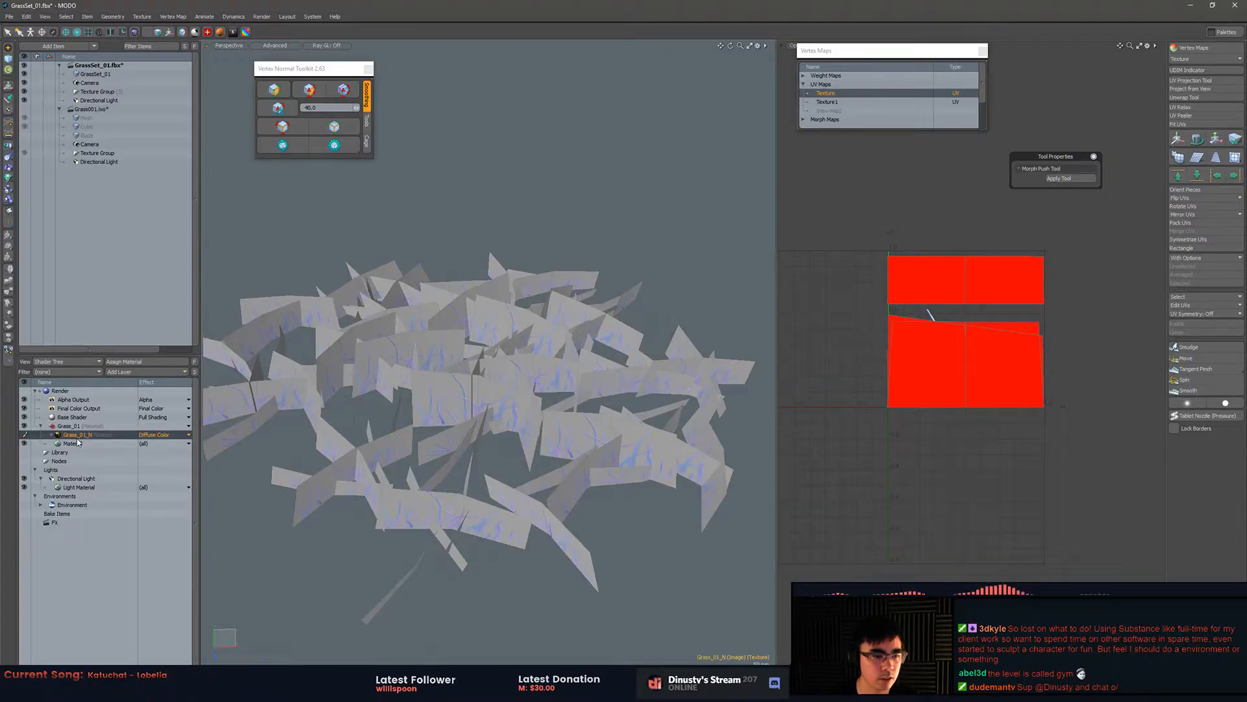
- Set the effect of the Grass_01_N image layer to RGBA
{"action": "left_click", "coordinate": [170, 435]}
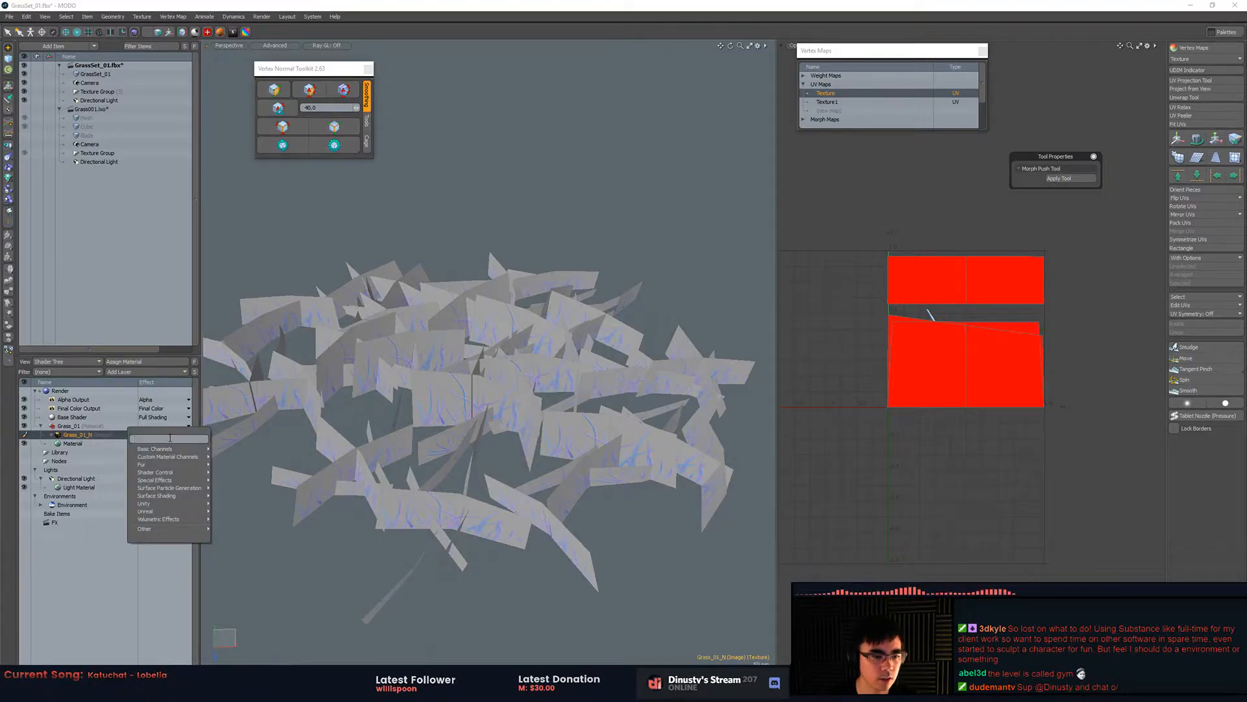
{"action": "type", "text": "rgb"}
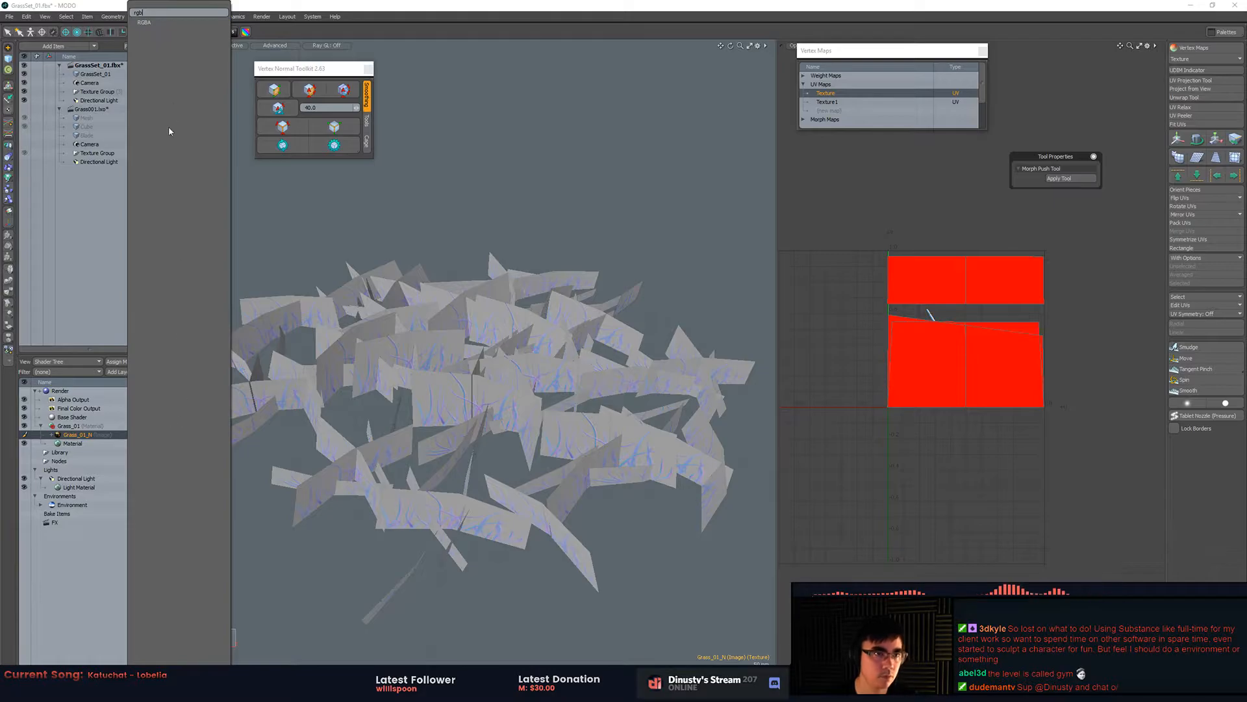
{"action": "left_click", "coordinate": [170, 24]}
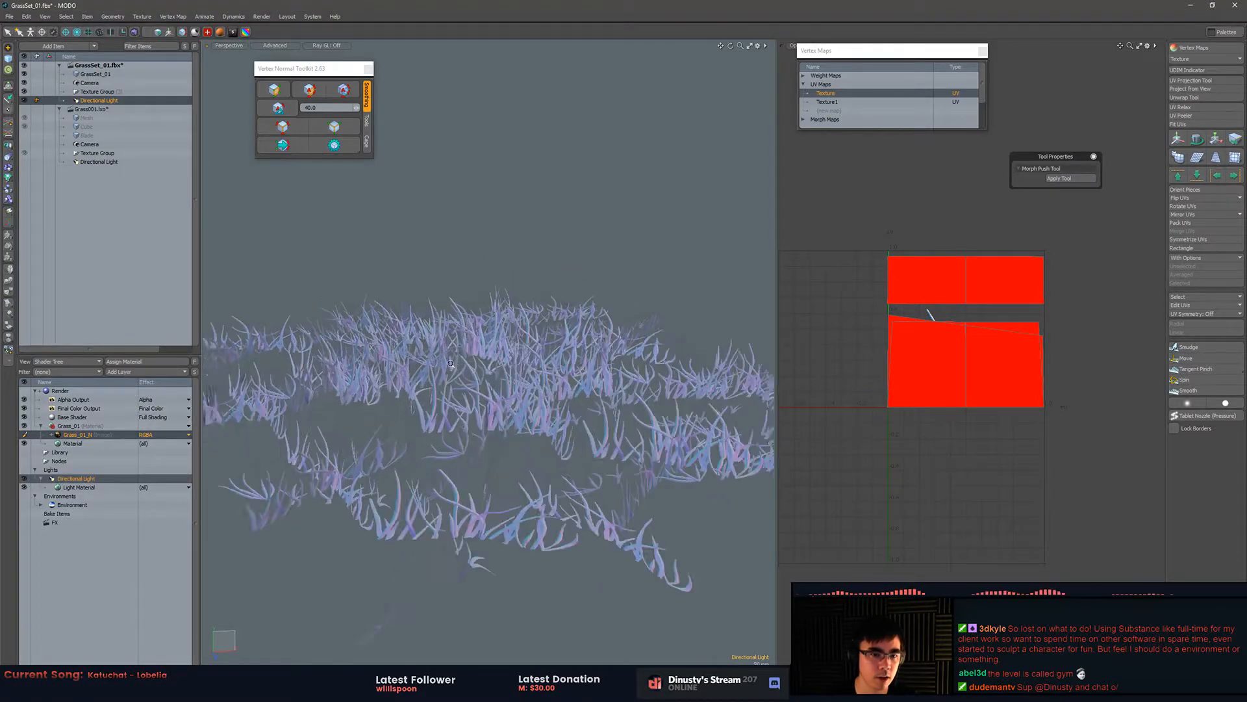
- Set the perspective view's shading style to Default and inspect the grass planes
{"action": "left_click_drag", "start_coordinate": [526, 364], "coordinate": [452, 408], "text": "alt"}
{"action": "left_click", "coordinate": [274, 46]}
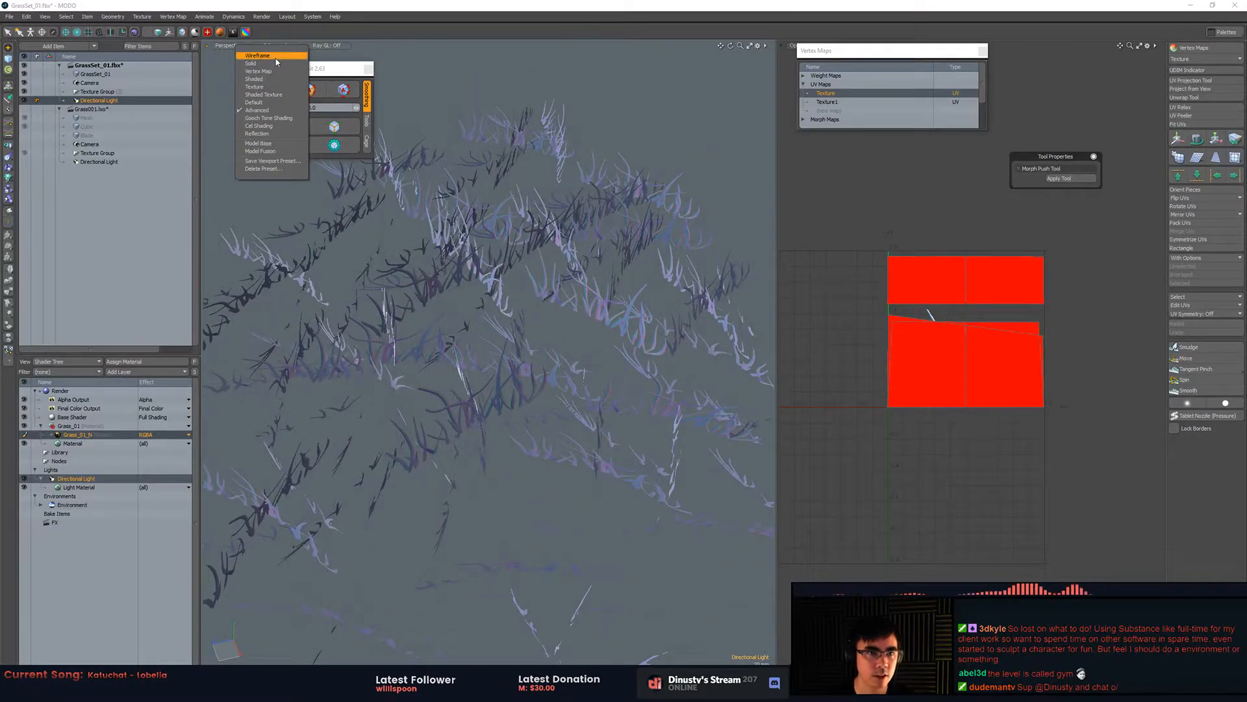
{"action": "left_click", "coordinate": [255, 102]}
{"action": "left_click_drag", "start_coordinate": [520, 322], "coordinate": [464, 393], "text": "alt"}
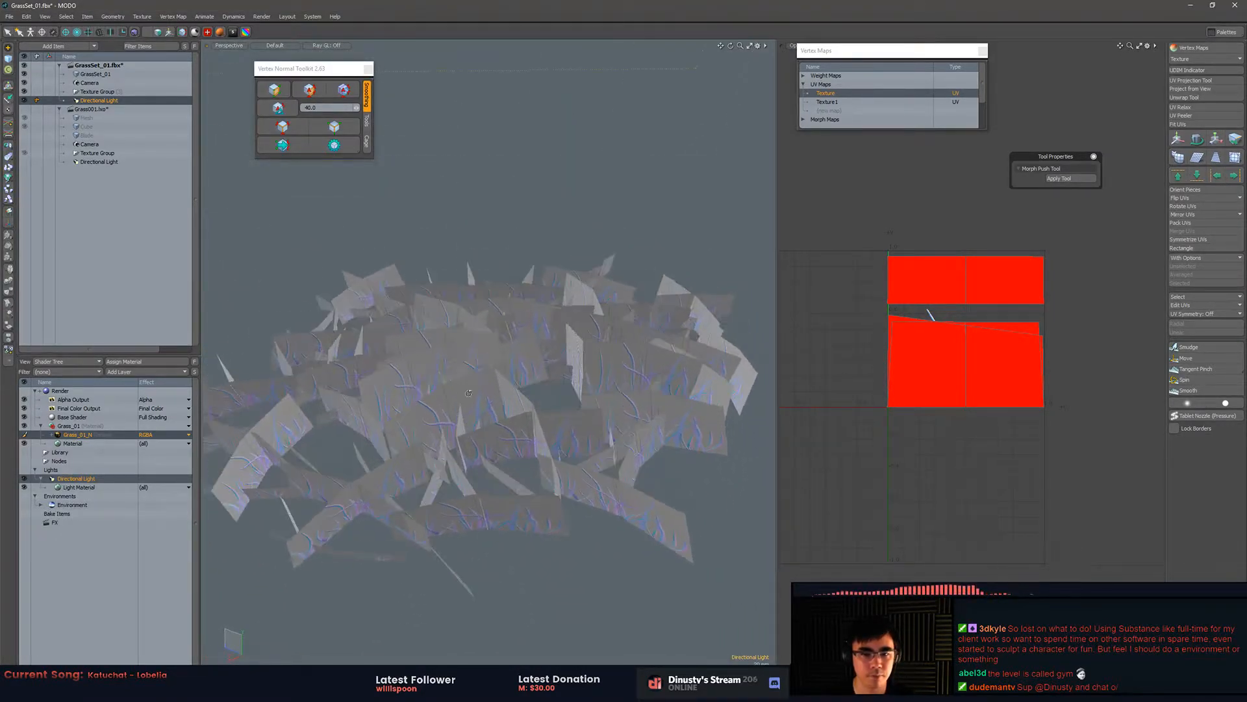
- Expand the perspective view over the UV view and move the floating Vertex Maps window clear of the grass mesh
{"action": "key", "text": "ctrl+space"}
{"action": "left_click", "coordinate": [537, 281]}
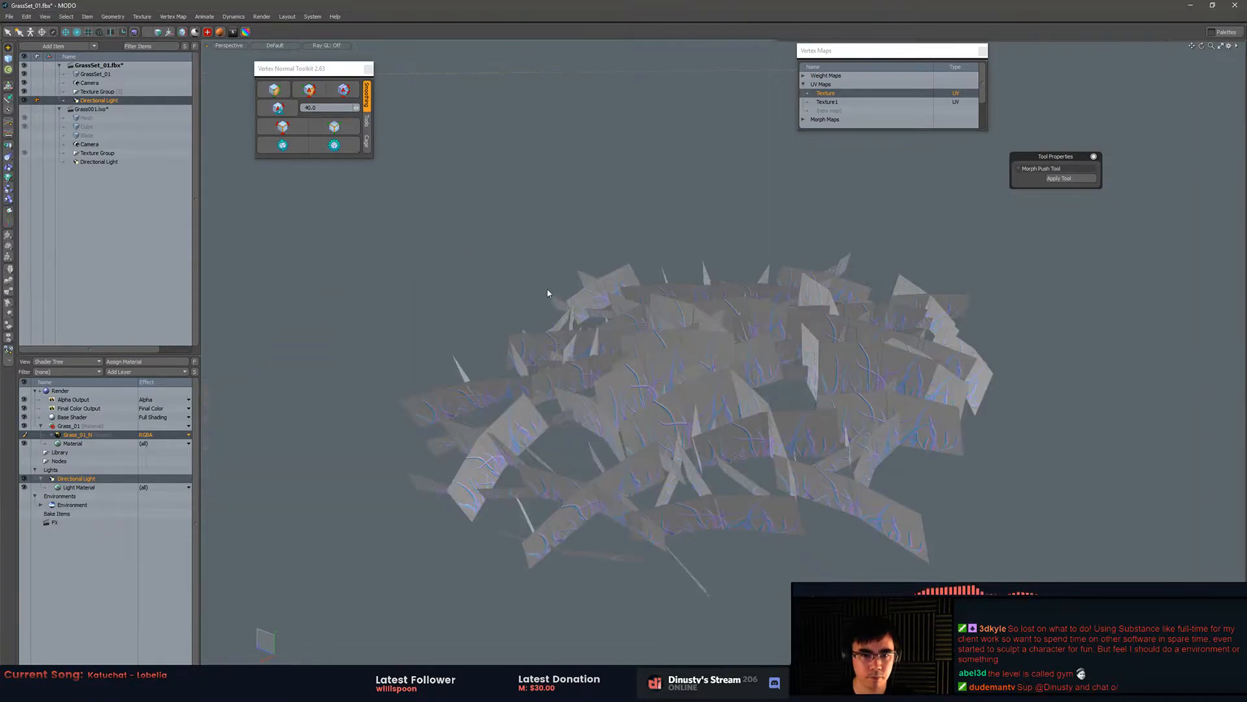
{"action": "left_click_drag", "start_coordinate": [690, 343], "coordinate": [658, 300], "text": "alt+shift"}
{"action": "left_click_drag", "start_coordinate": [872, 54], "coordinate": [1110, 68]}
{"action": "left_click_drag", "start_coordinate": [747, 205], "coordinate": [804, 230], "text": "alt+shift"}
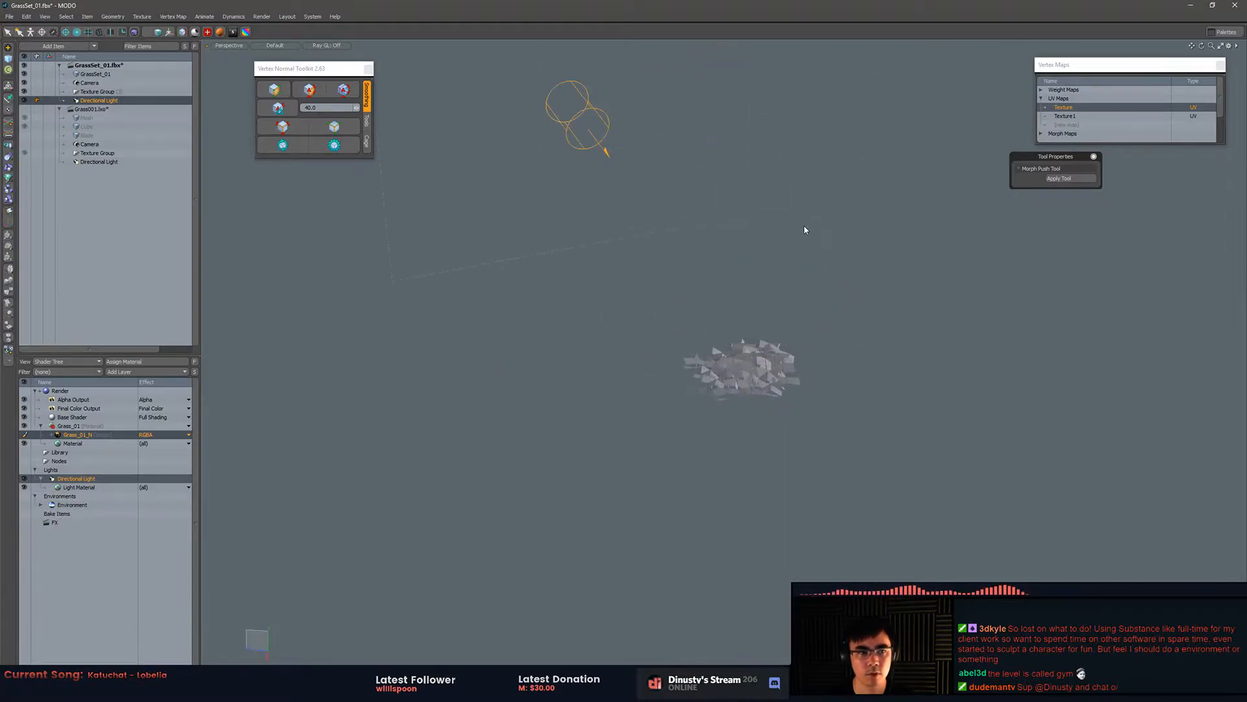
- Hide the directional light of the GrassSet_01.fbx scene, then select the GrassSet_01 mesh and inspect it from several angles
{"action": "left_click", "coordinate": [26, 101]}
{"action": "left_click", "coordinate": [98, 75]}
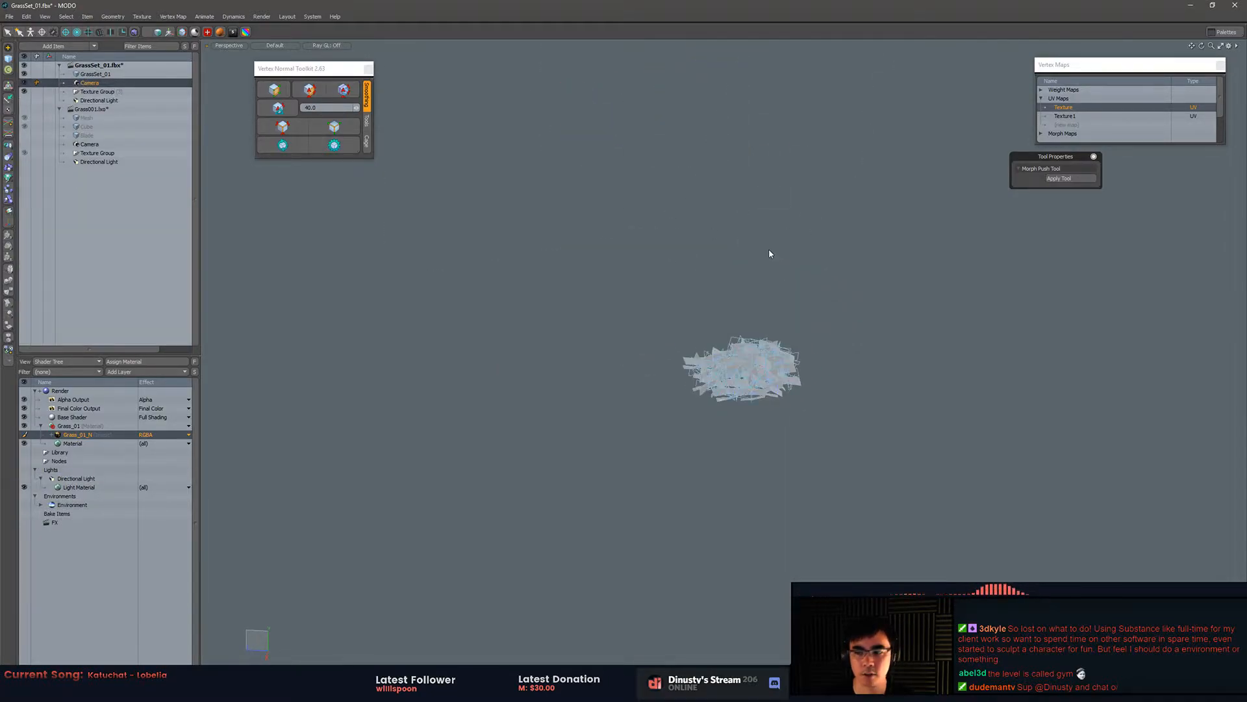
{"action": "left_click_drag", "start_coordinate": [819, 298], "coordinate": [782, 305], "text": "alt+shift"}
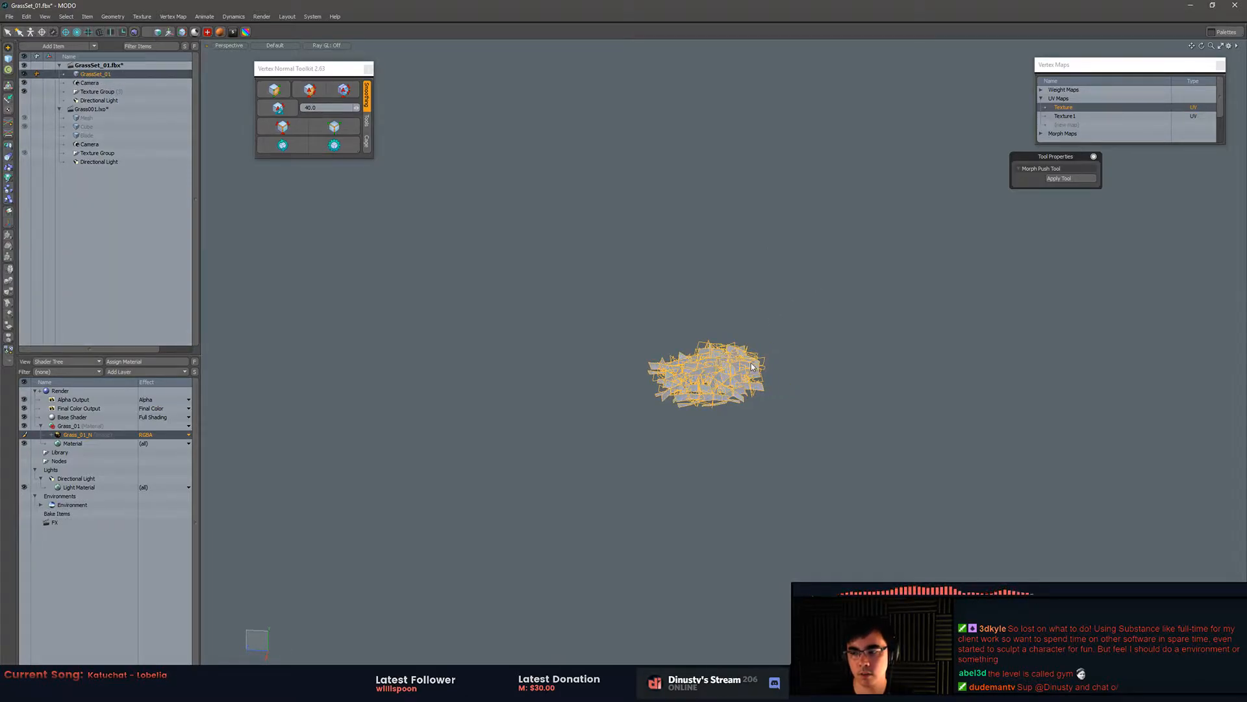
{"action": "left_click_drag", "start_coordinate": [752, 366], "coordinate": [783, 393], "text": "ctrl+alt"}
{"action": "left_click_drag", "start_coordinate": [783, 393], "coordinate": [757, 296], "text": "alt"}
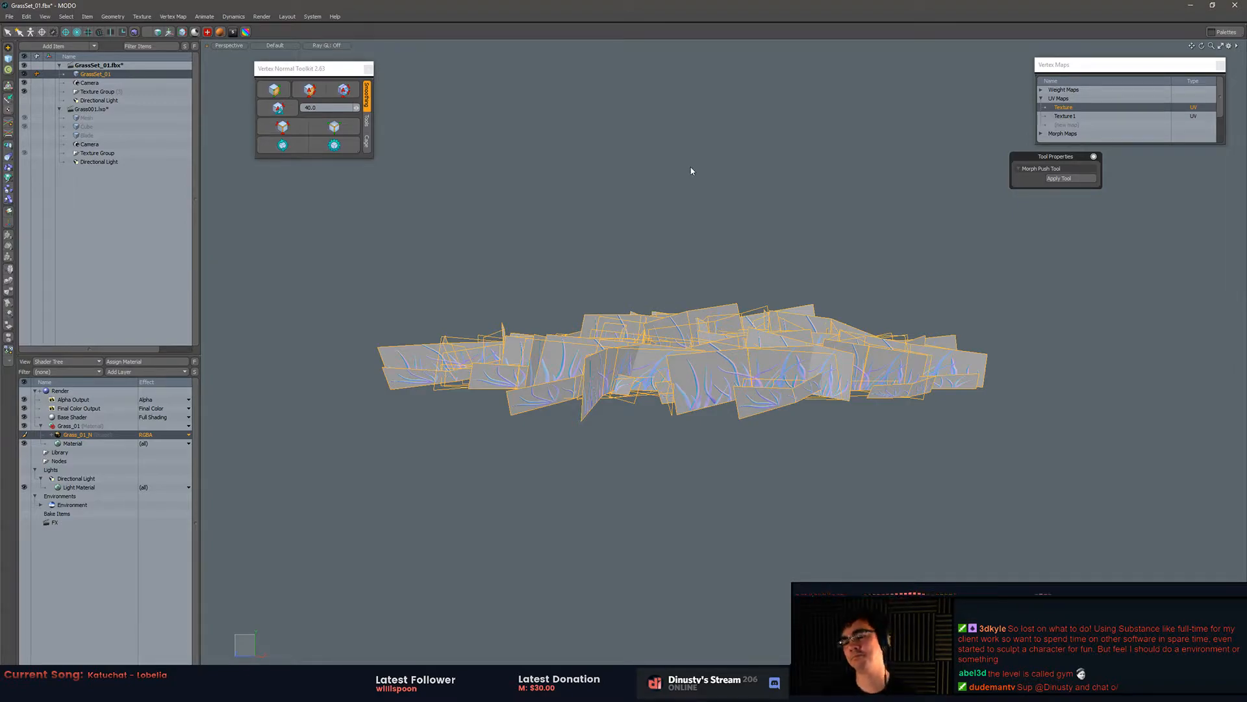
{"action": "left_click_drag", "start_coordinate": [750, 185], "coordinate": [745, 213], "text": "alt"}
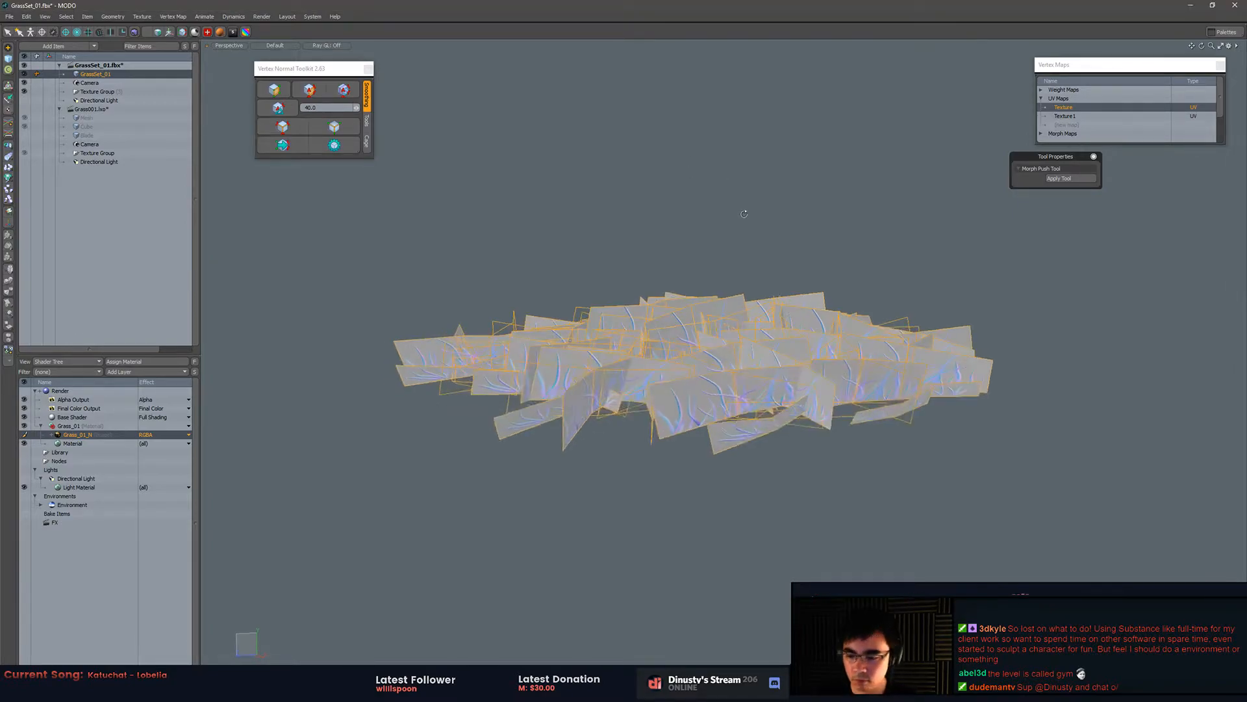
{"action": "key", "text": "alt+Tab"}
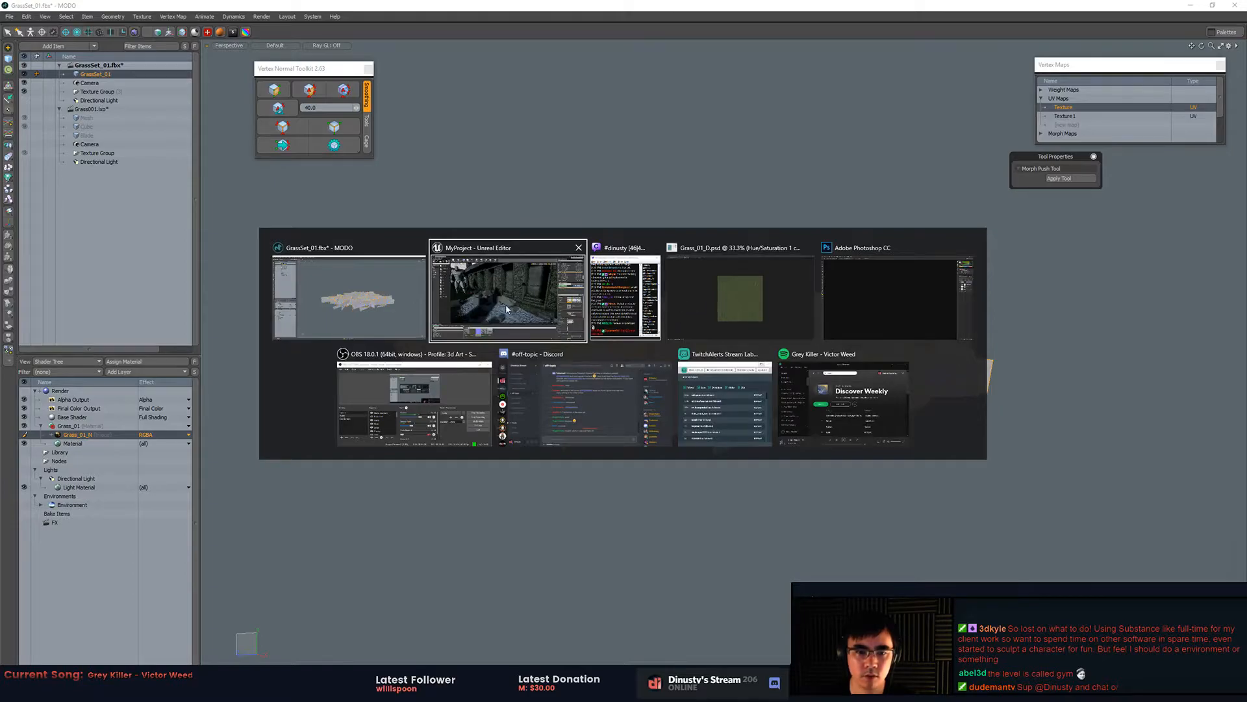
{"action": "left_click_drag", "start_coordinate": [529, 150], "coordinate": [623, 324], "text": "alt"}
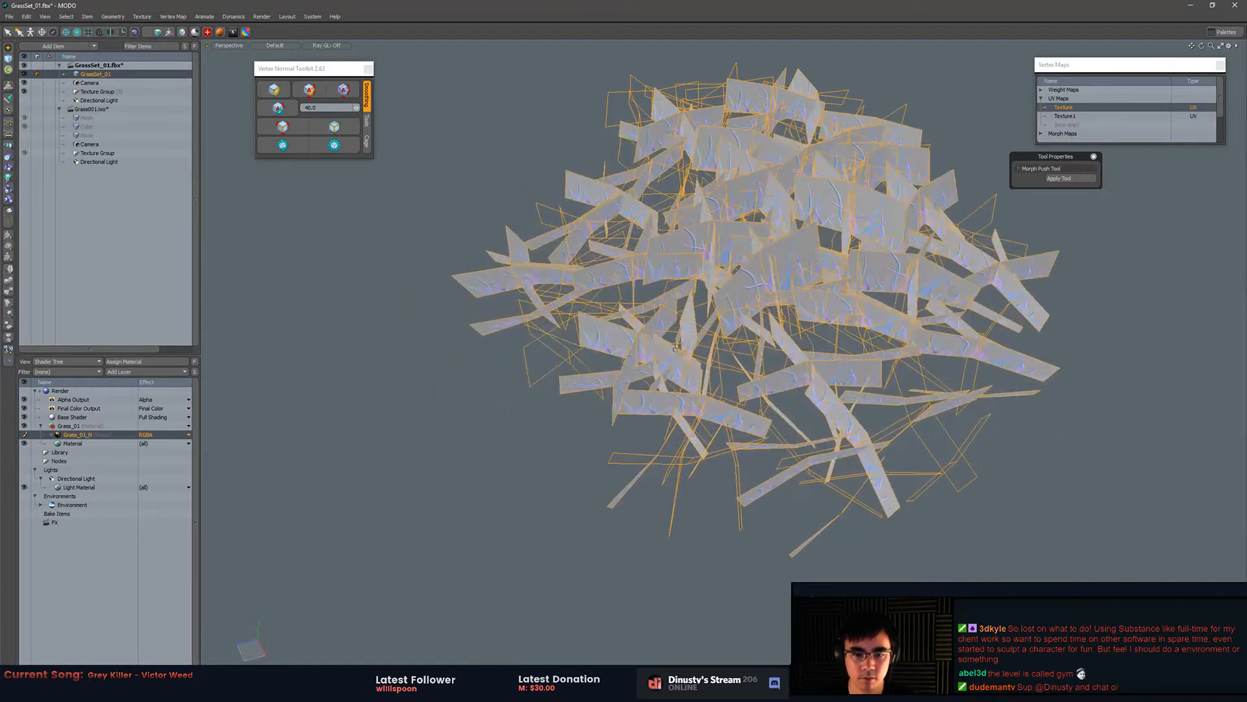
- Copy a single grass card from the GrassSet_01 mesh and paste it into a new scene
{"action": "scroll", "coordinate": [754, 404], "scroll_direction": "up", "scroll_amount": 5}
{"action": "left_click_drag", "start_coordinate": [754, 403], "coordinate": [643, 364], "text": "alt"}
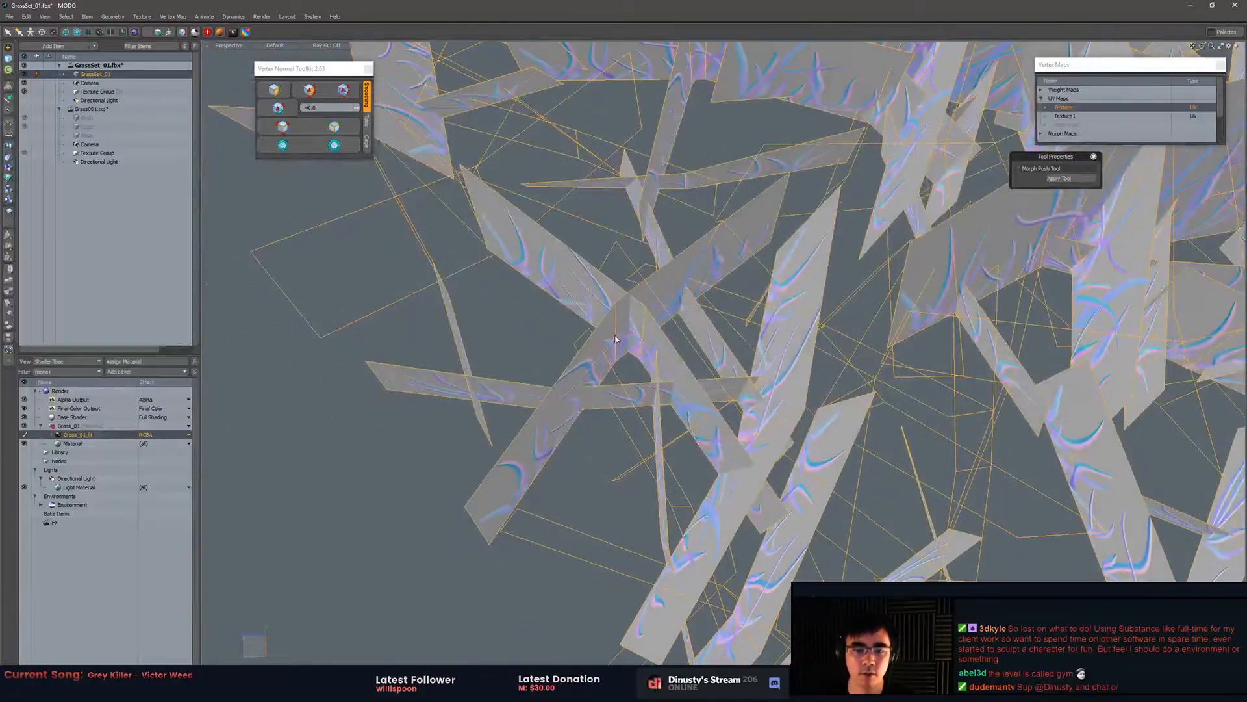
{"action": "key", "text": "3"}
{"action": "double_click", "coordinate": [622, 320]}
{"action": "left_click_drag", "start_coordinate": [623, 320], "coordinate": [692, 365], "text": "alt"}
{"action": "left_click_drag", "start_coordinate": [705, 316], "coordinate": [691, 319], "text": "alt"}
{"action": "key", "text": "ctrl+z"}
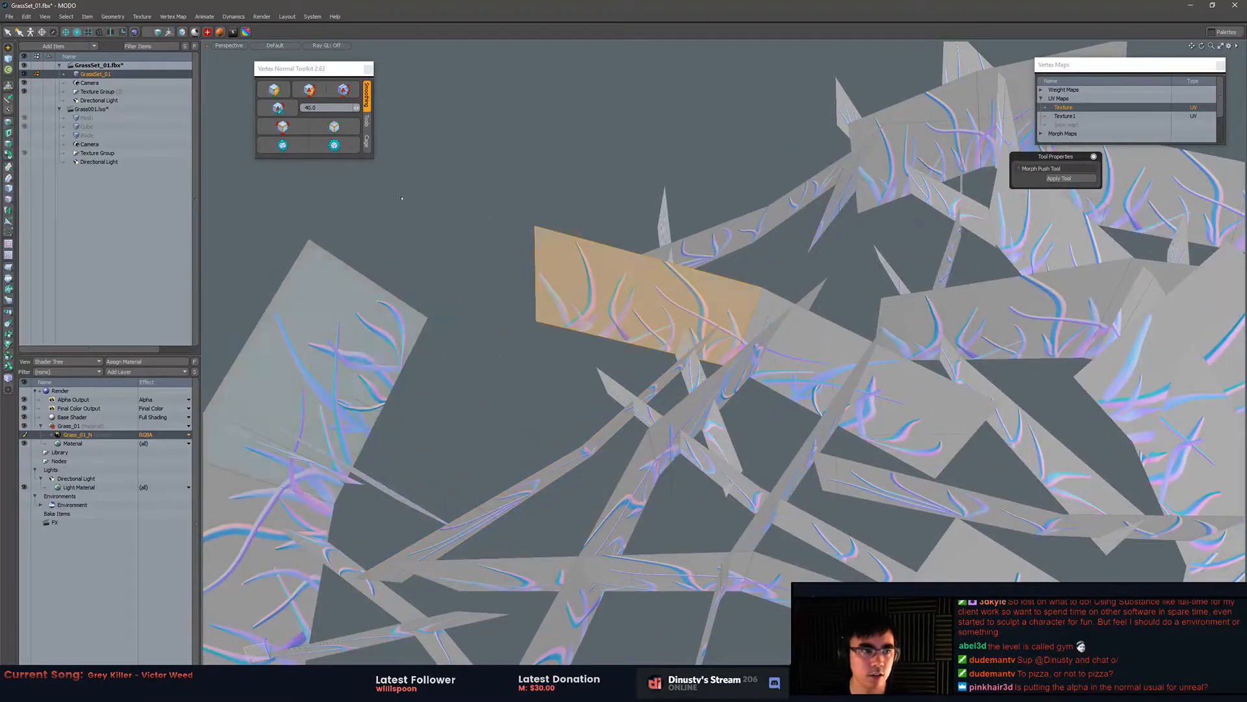
{"action": "key", "text": "ctrl+n"}
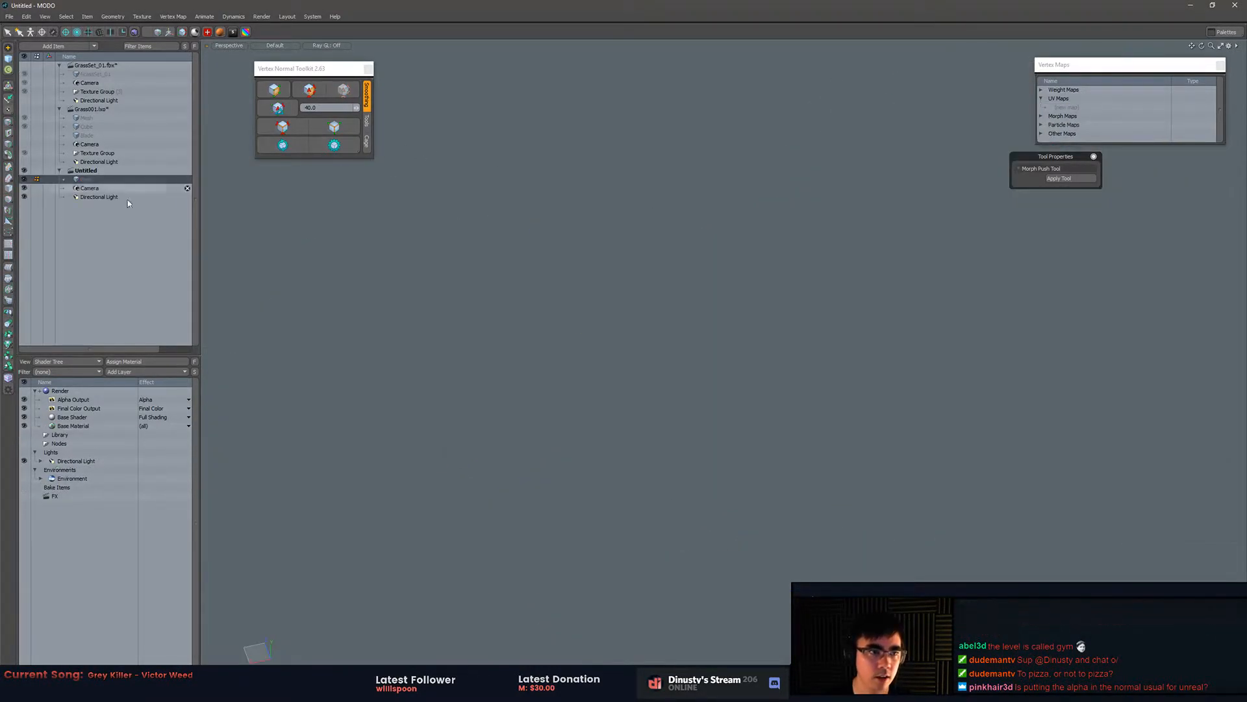
{"action": "key", "text": "ctrl+v"}
- Expand the Grass_01 material and select its Grass_01_N image layer to display the texture on the pasted card
{"action": "left_click_drag", "start_coordinate": [582, 223], "coordinate": [785, 208], "text": "alt"}
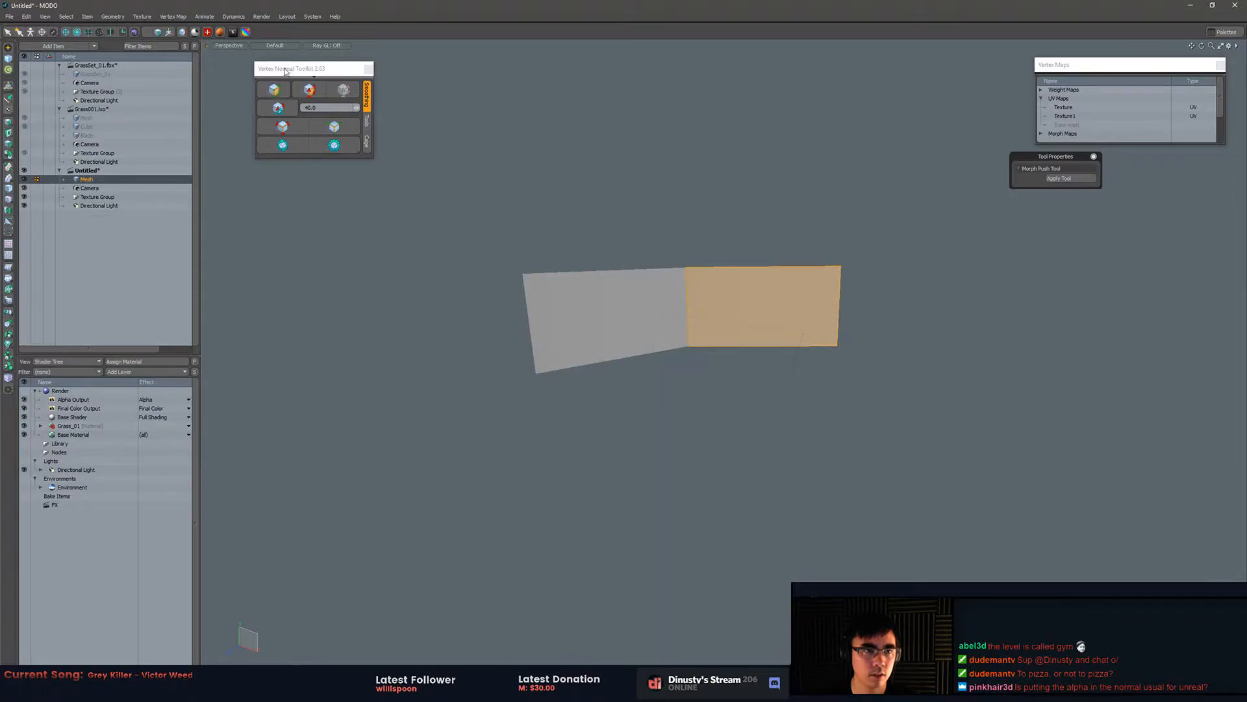
{"action": "left_click", "coordinate": [41, 427]}
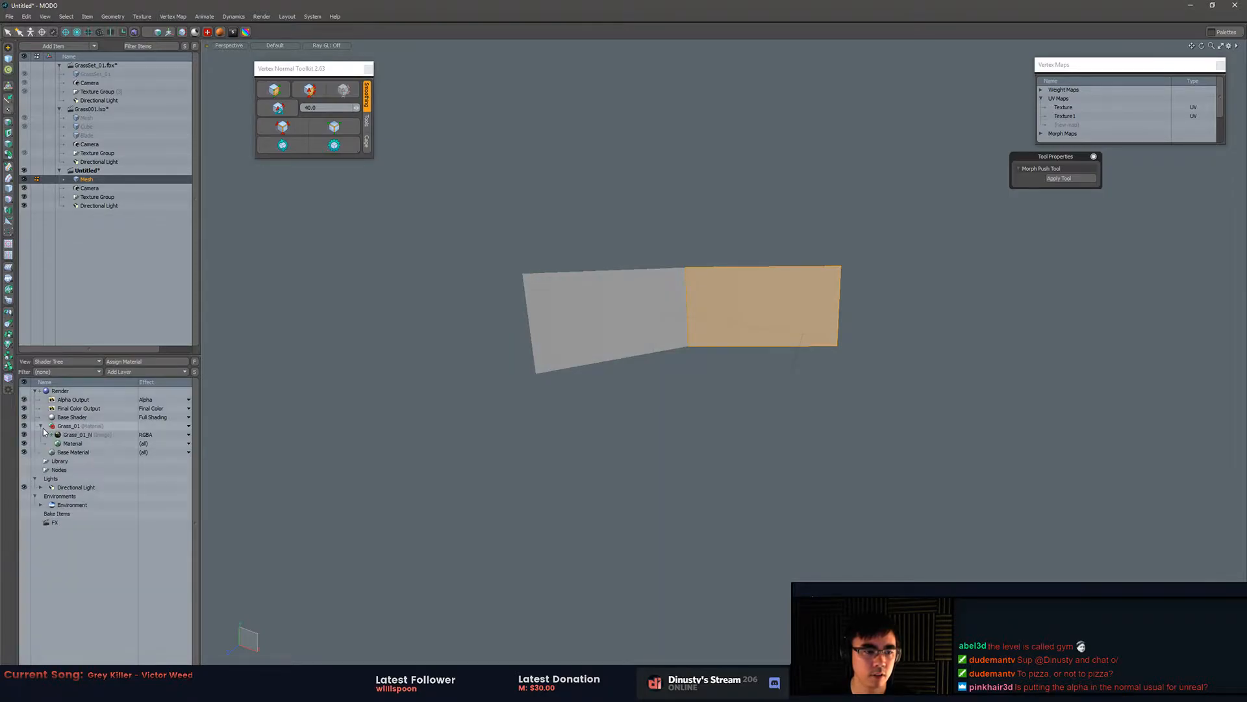
{"action": "left_click", "coordinate": [80, 435]}
{"action": "left_click_drag", "start_coordinate": [536, 220], "coordinate": [622, 384], "text": "alt"}
- Switch to the Unreal Editor to view the ruined wall and grass level, then return to MODO
{"action": "key", "text": "alt+Tab"}
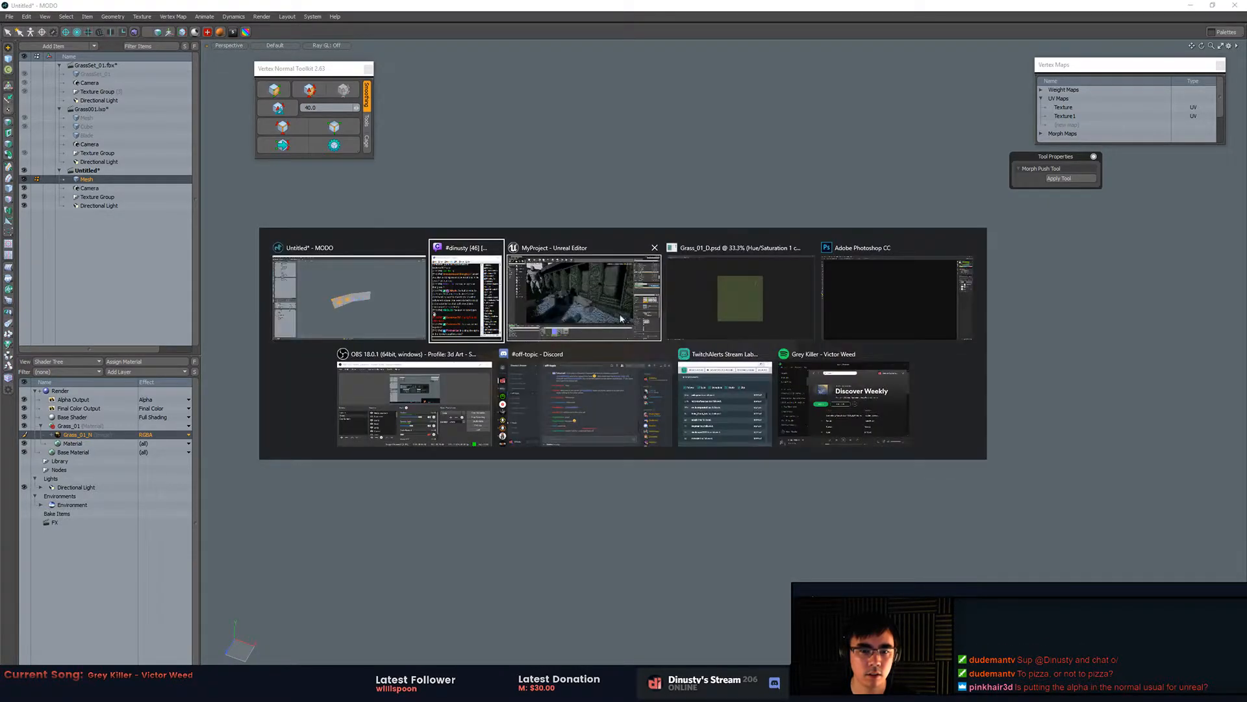
{"action": "key", "text": "alt+Tab"}
{"action": "key", "text": "alt+Tab"}
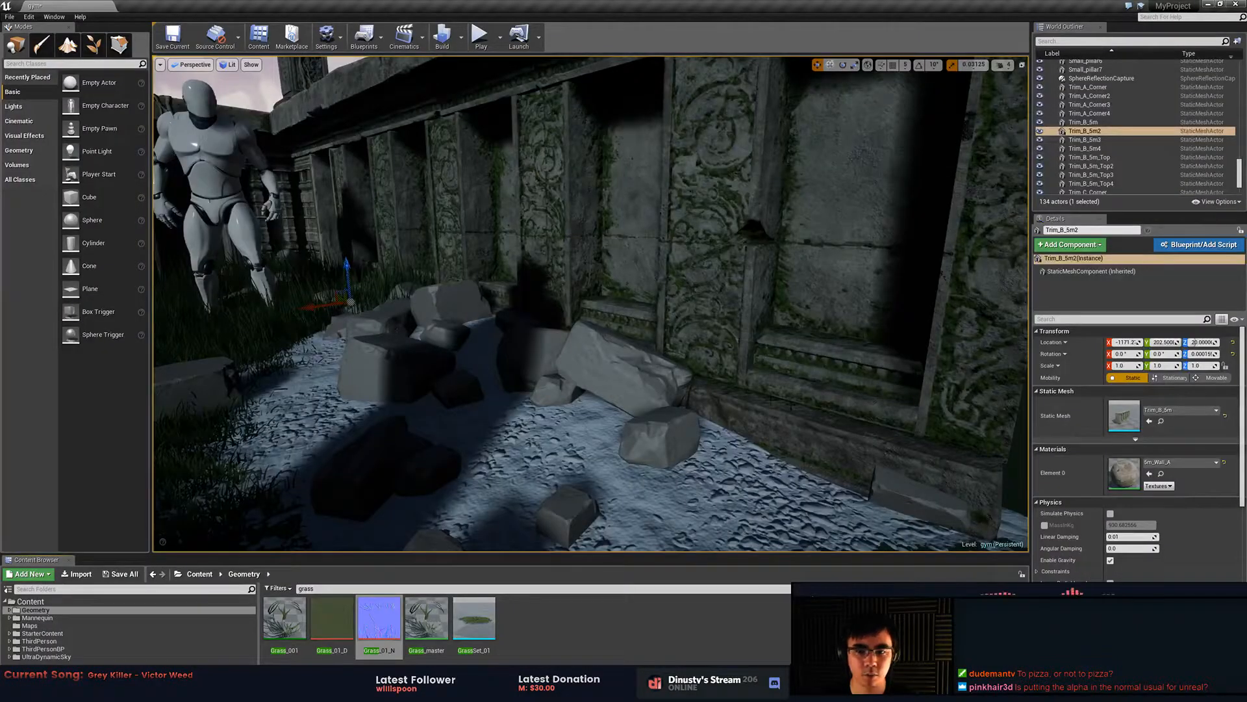
{"action": "key", "text": "alt+Tab"}
{"action": "left_click_drag", "start_coordinate": [584, 259], "coordinate": [608, 267], "text": "alt"}
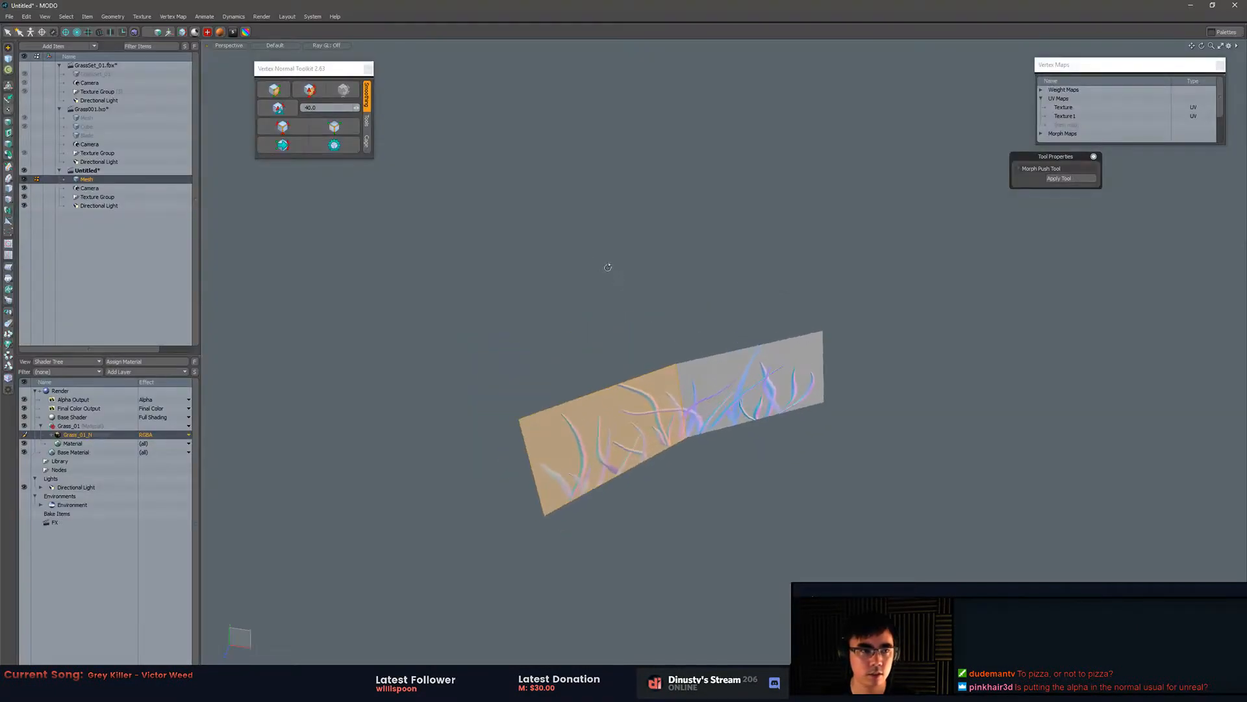
- Add a cube mesh to the new scene next to the grass card
{"action": "left_click", "coordinate": [9, 67]}
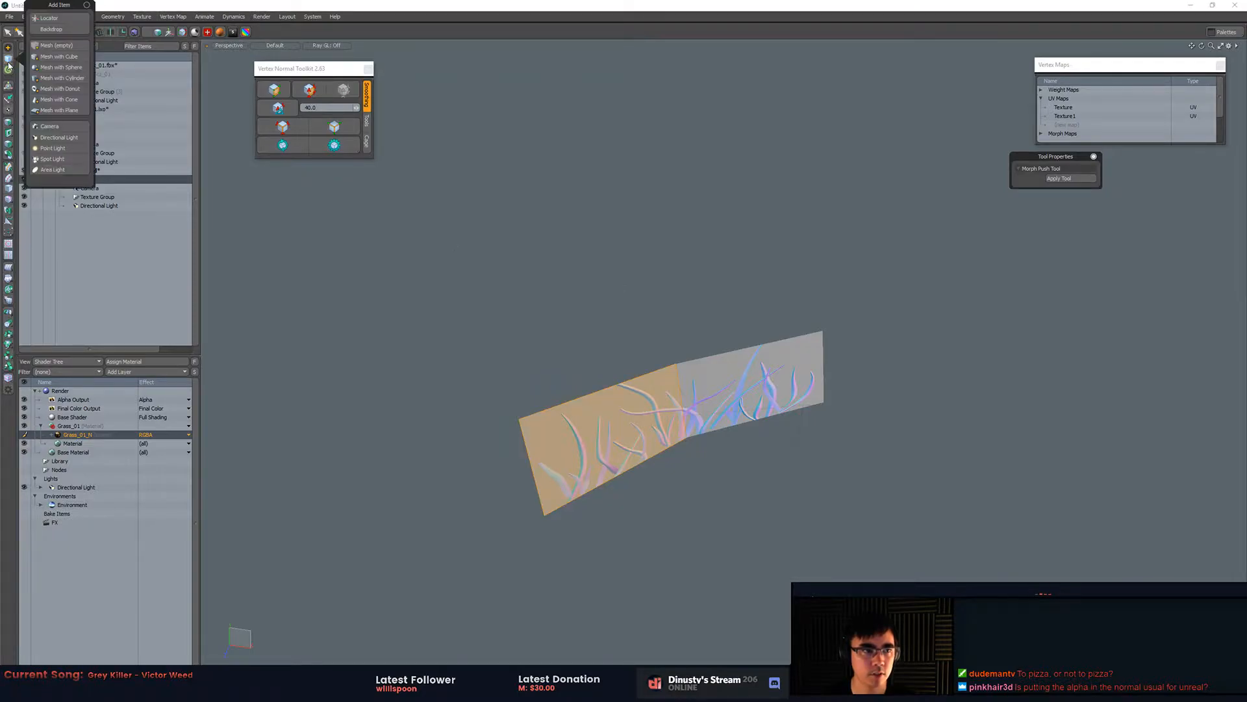
{"action": "left_click", "coordinate": [73, 64]}
{"action": "left_click_drag", "start_coordinate": [515, 273], "coordinate": [480, 316], "text": "alt"}
{"action": "key", "text": "w"}
{"action": "key", "text": "q"}
{"action": "double_click", "coordinate": [727, 317]}
{"action": "key", "text": "w"}
{"action": "key", "text": "Escape"}
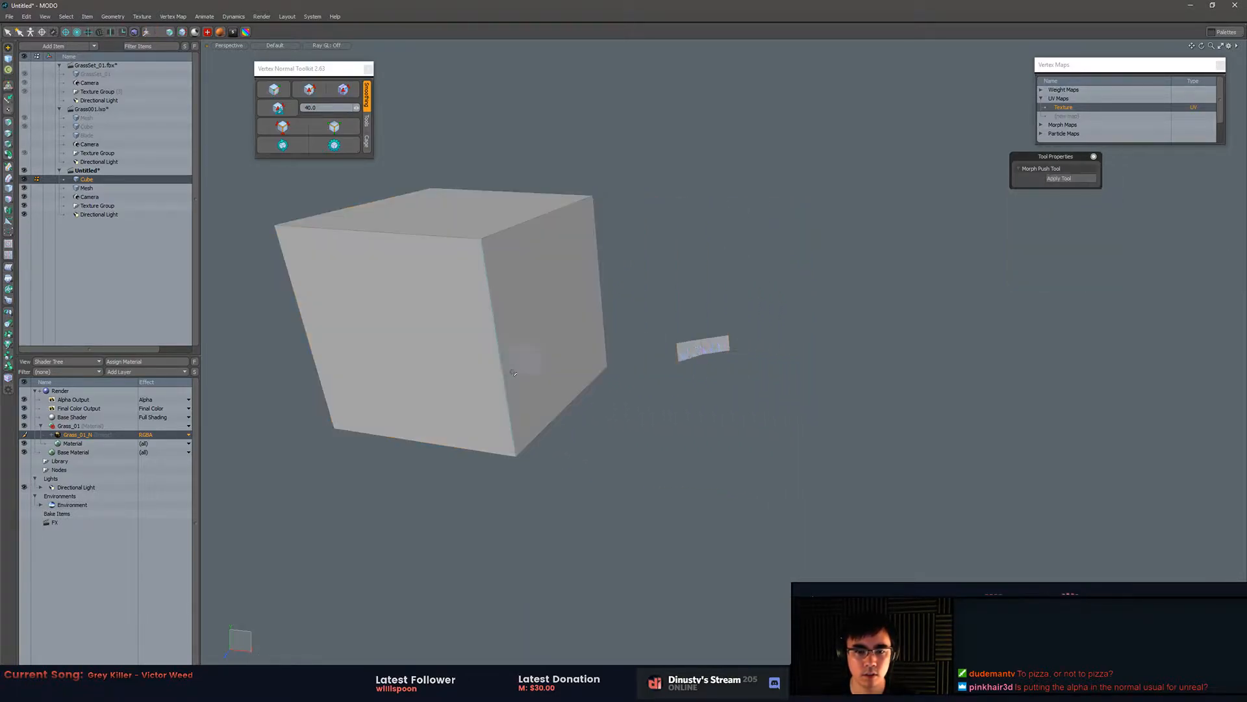
- Slice a horizontal edge loop around the cube and extrude its lower side face outward to form a step
{"action": "key", "text": "alt+c"}
{"action": "left_click_drag", "start_coordinate": [500, 357], "coordinate": [619, 329]}
{"action": "key", "text": "Escape"}
{"action": "left_click", "coordinate": [578, 371]}
{"action": "key", "text": "w"}
{"action": "left_click_drag", "start_coordinate": [582, 369], "coordinate": [679, 383], "text": "shift"}
{"action": "key", "text": "q"}
{"action": "left_click_drag", "start_coordinate": [459, 368], "coordinate": [553, 390]}
- Stretch the stepped block into a longer stair shape
{"action": "left_click_drag", "start_coordinate": [585, 396], "coordinate": [455, 419], "text": "alt"}
{"action": "key", "text": "w"}
{"action": "left_click_drag", "start_coordinate": [603, 227], "coordinate": [364, 244]}
{"action": "key", "text": "q"}
{"action": "left_click_drag", "start_coordinate": [760, 270], "coordinate": [858, 286]}
{"action": "left_click_drag", "start_coordinate": [747, 338], "coordinate": [779, 311], "text": "alt"}
- Scale the whole stepped block down uniformly next to the grass card
{"action": "key", "text": "alt+Tab"}
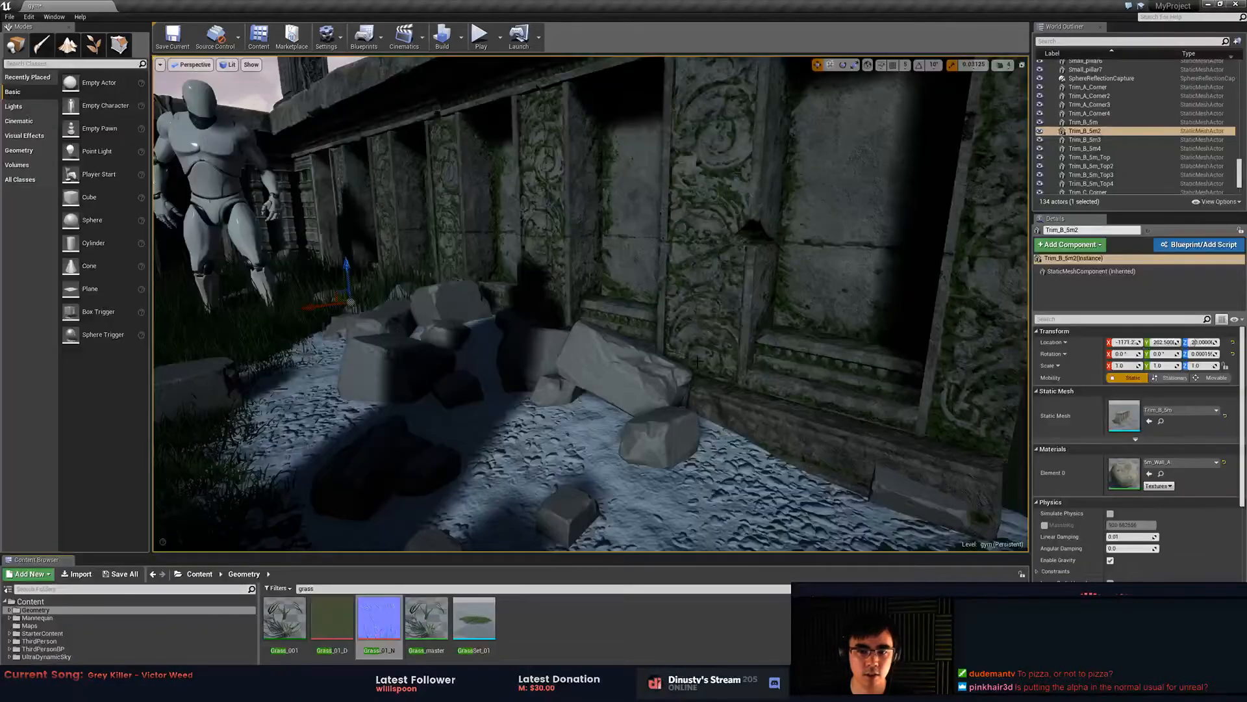
{"action": "key", "text": "alt+Tab"}
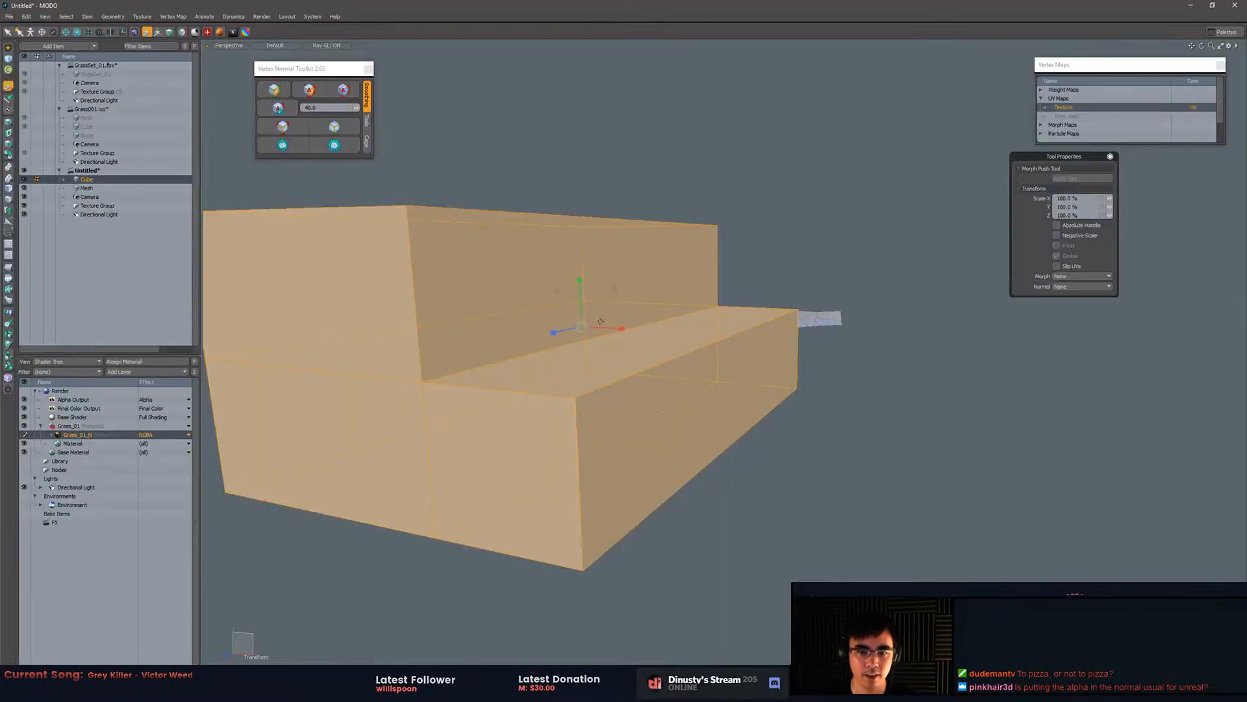
{"action": "left_click_drag", "start_coordinate": [582, 331], "coordinate": [545, 333]}
{"action": "key", "text": "space"}
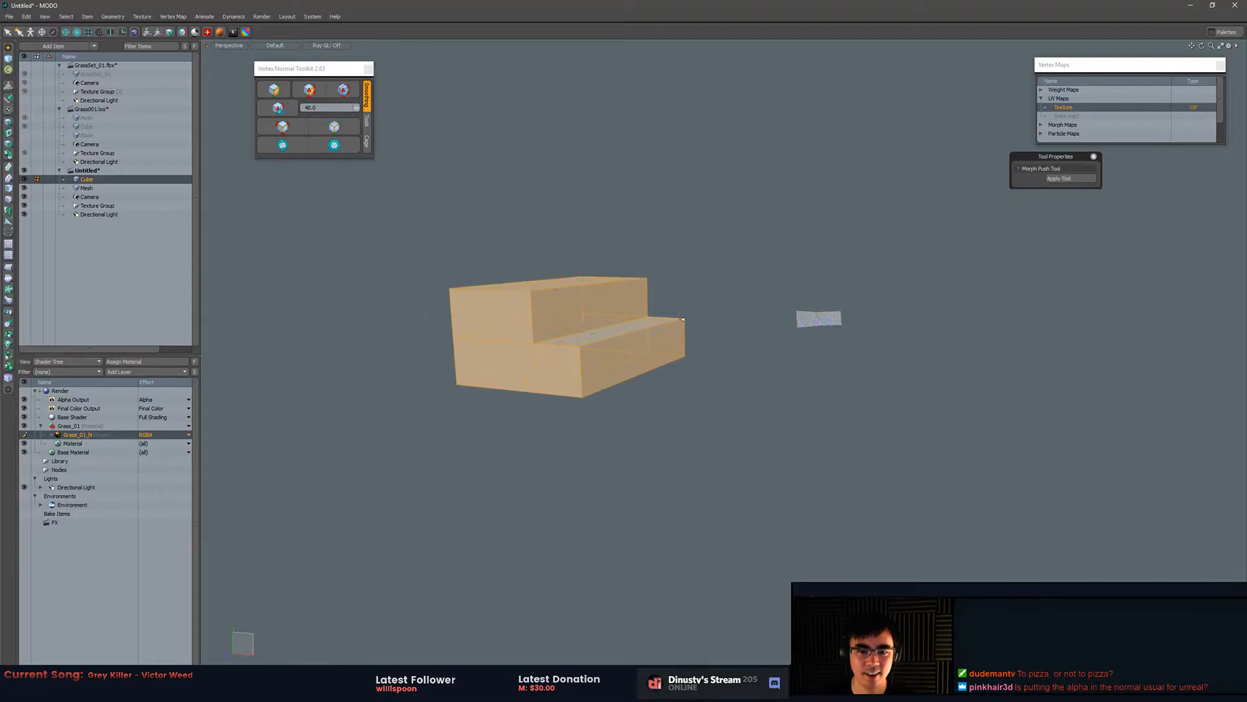
- Look at the stepped block beside the grass card and switch to the Unreal Editor level
{"action": "left_click", "coordinate": [656, 344]}
{"action": "left_click_drag", "start_coordinate": [678, 328], "coordinate": [700, 357], "text": "alt"}
{"action": "key", "text": "alt+Tab"}
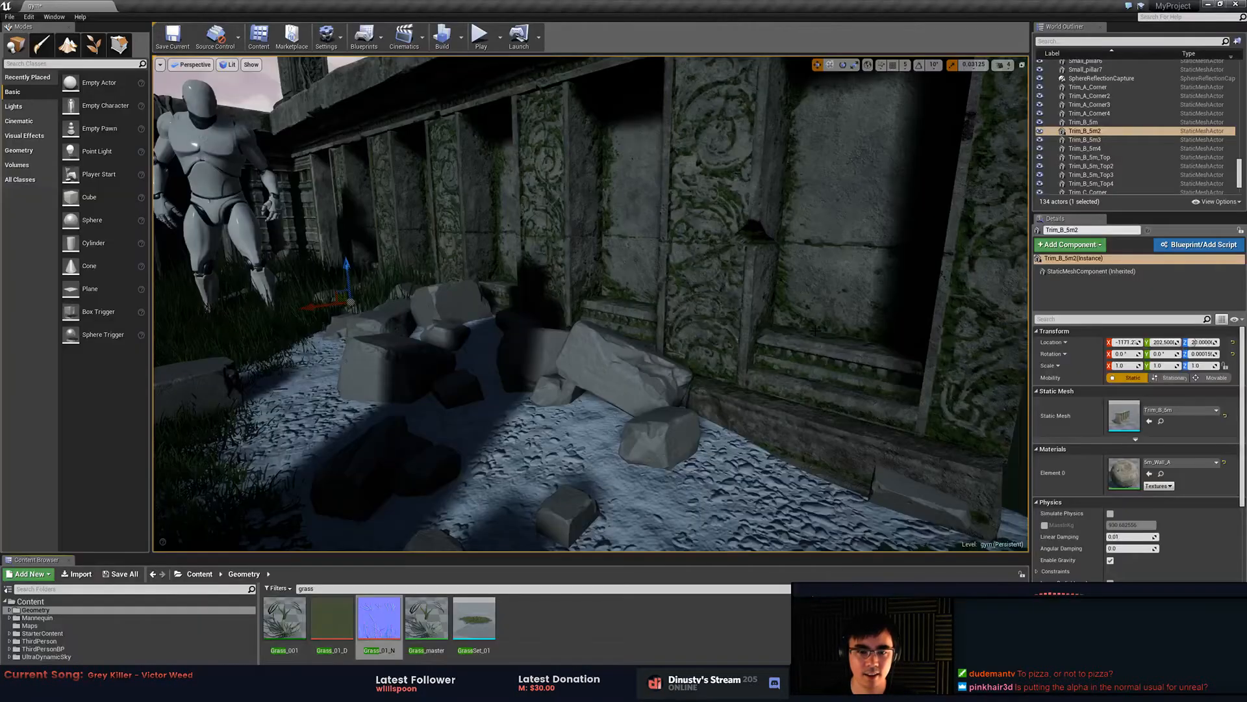
- Look over the stone wall and ruins in the Unreal level from farther away and return to MODO
{"action": "left_click", "coordinate": [448, 304]}
{"action": "left_click", "coordinate": [405, 278]}
{"action": "right_click_drag", "start_coordinate": [416, 286], "coordinate": [634, 364]}
{"action": "left_click", "coordinate": [634, 316]}
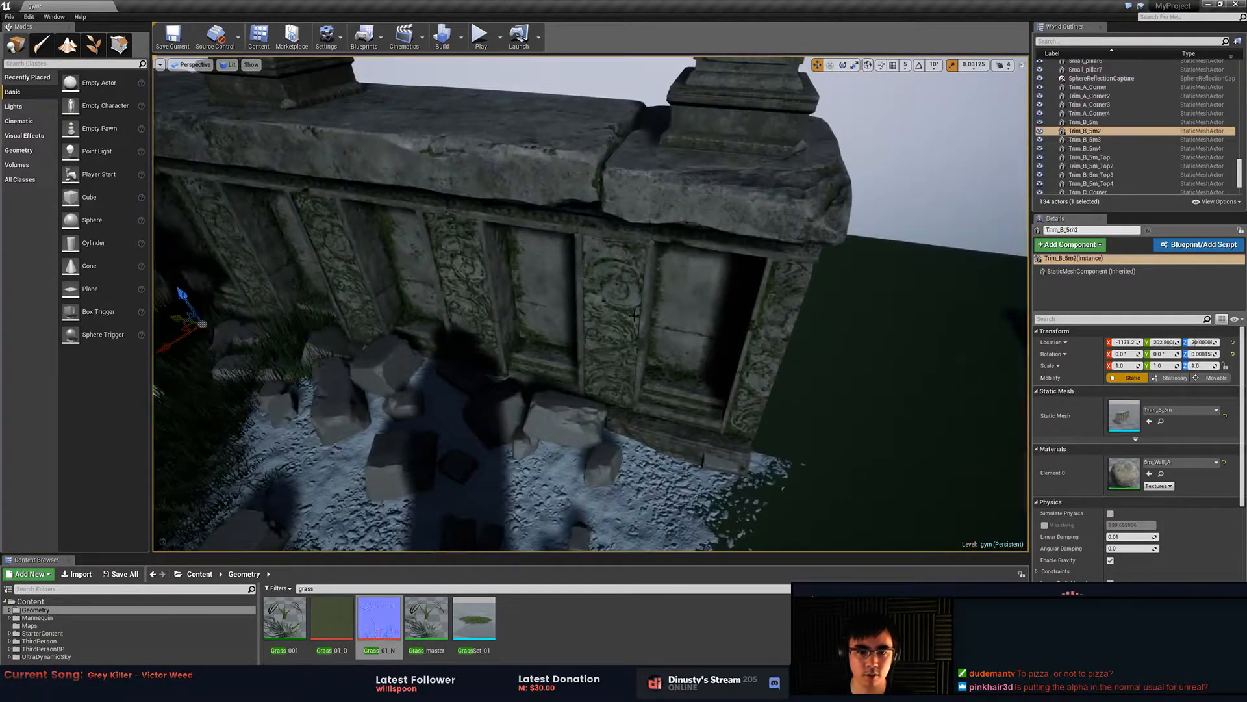
{"action": "key", "text": "alt+Tab"}
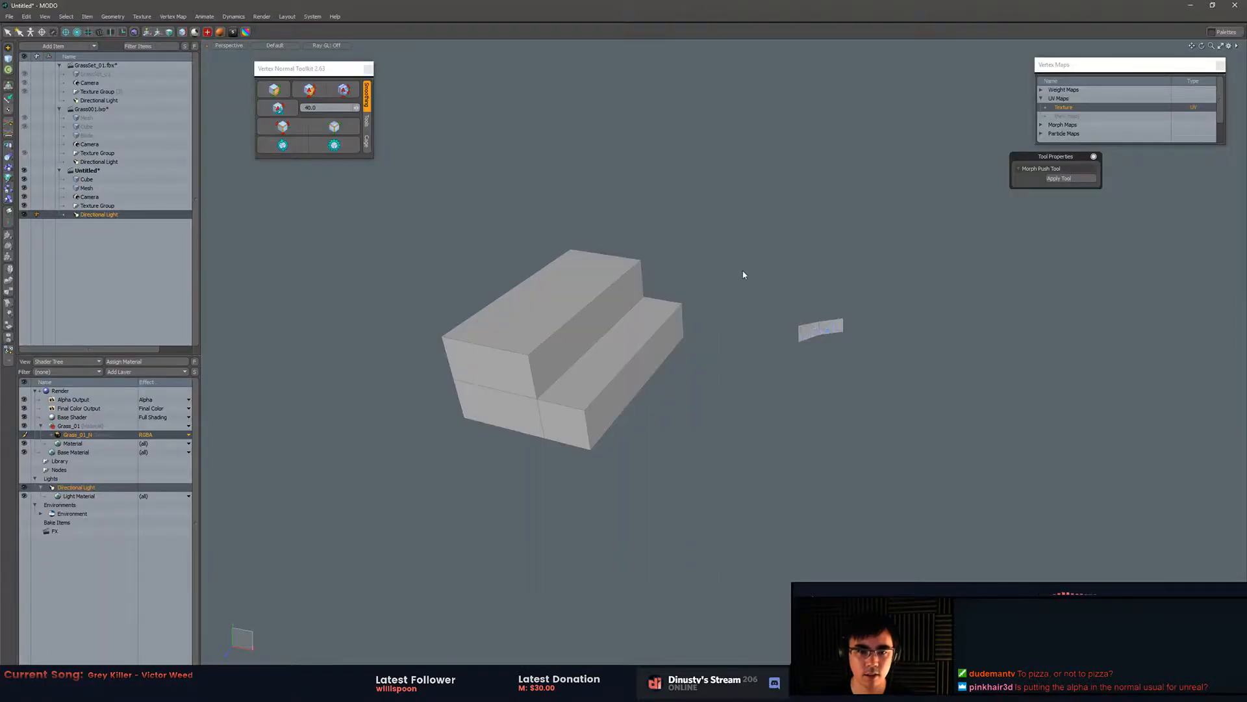
- Save the grass card scene in Autodesk FBX 2015 format as GrassSet_02.fbx, accepting the non-LXO format
{"action": "key", "text": "3"}
{"action": "key", "text": "5"}
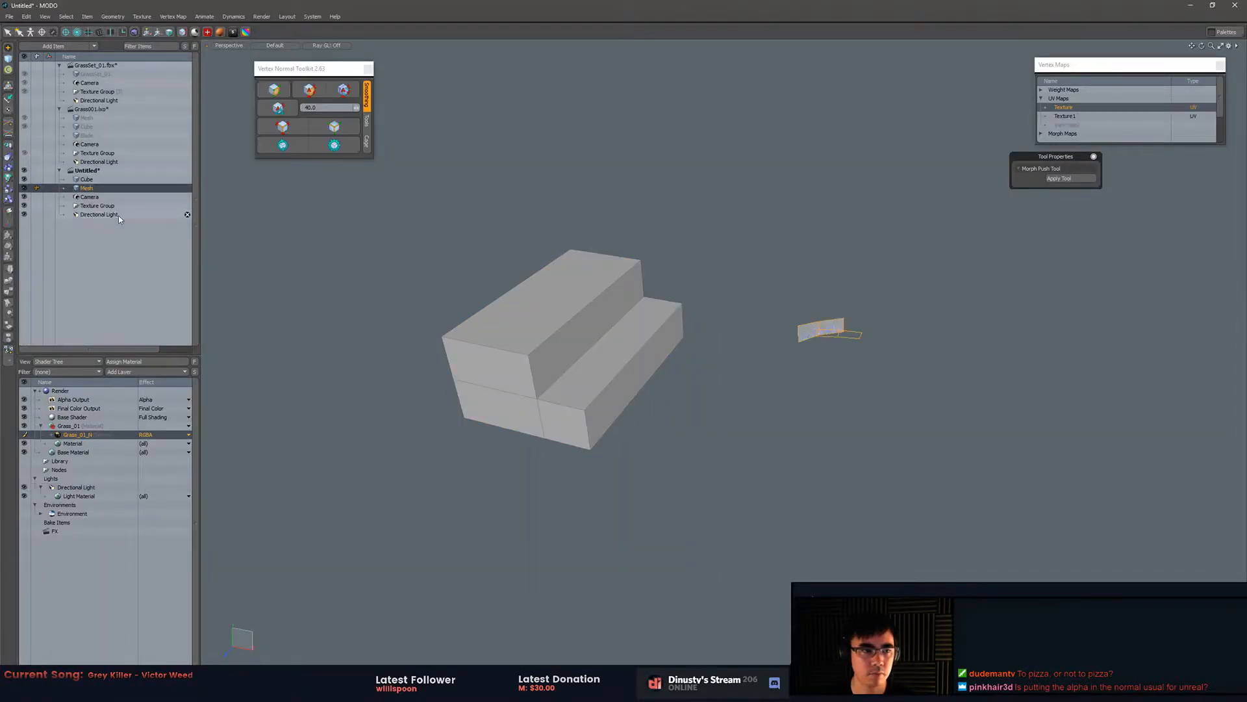
{"action": "left_click", "coordinate": [121, 188]}
{"action": "key", "text": "ctrl+s"}
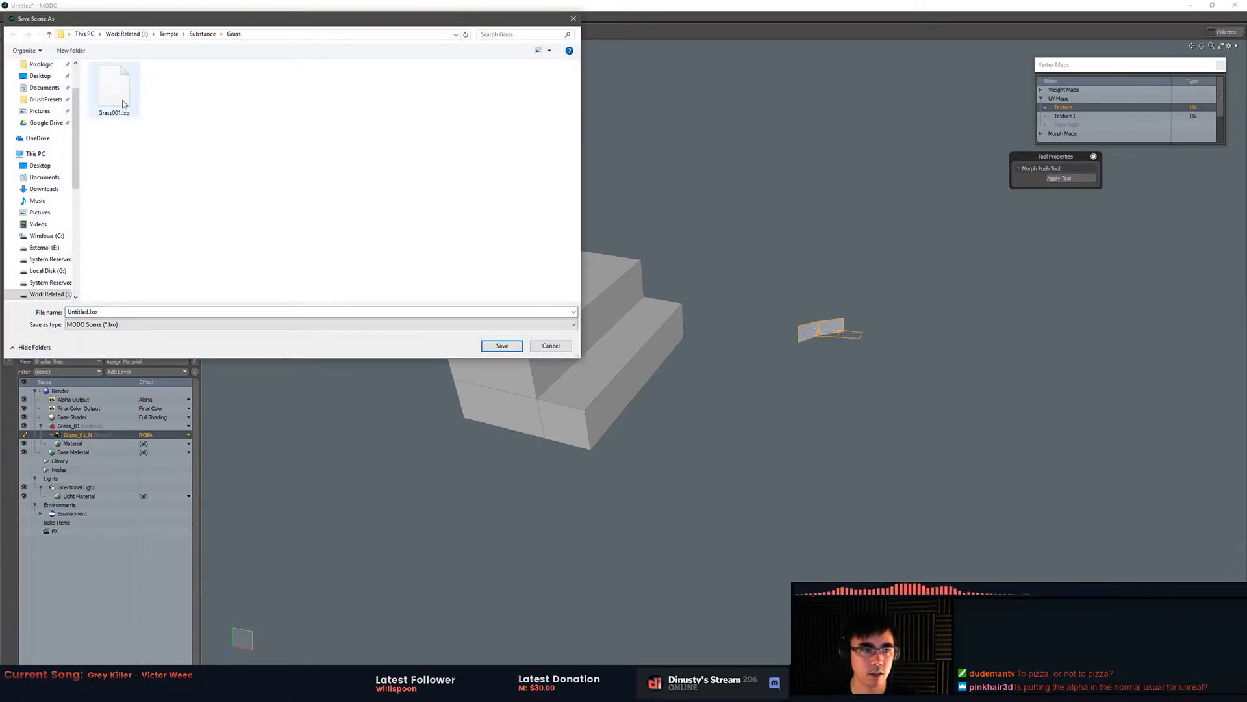
{"action": "left_click", "coordinate": [185, 325]}
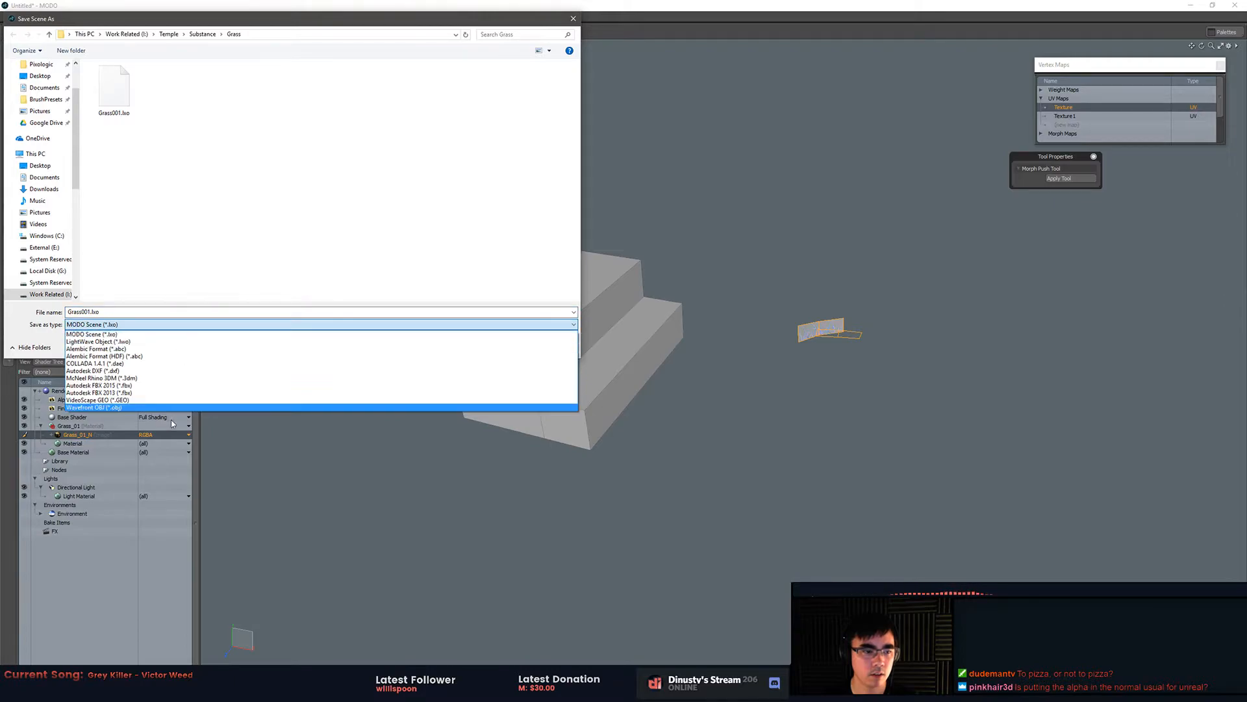
{"action": "left_click", "coordinate": [192, 385]}
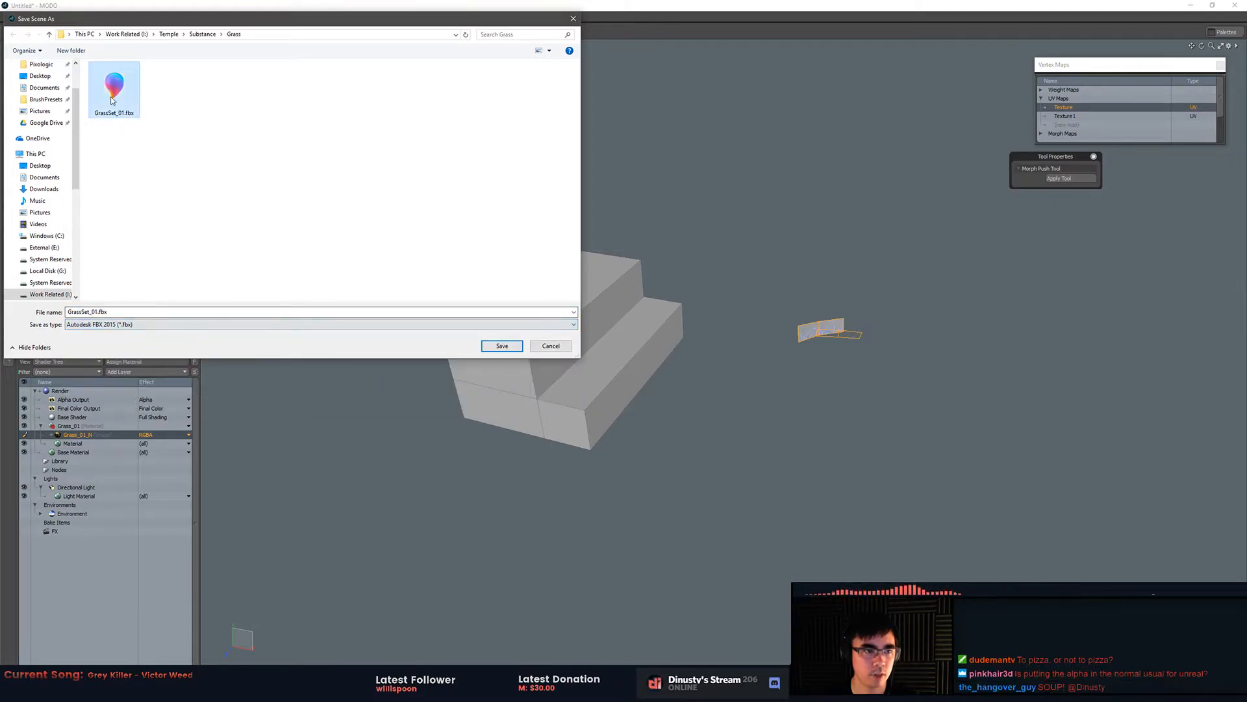
{"action": "left_click", "coordinate": [156, 325]}
{"action": "left_click", "coordinate": [104, 311]}
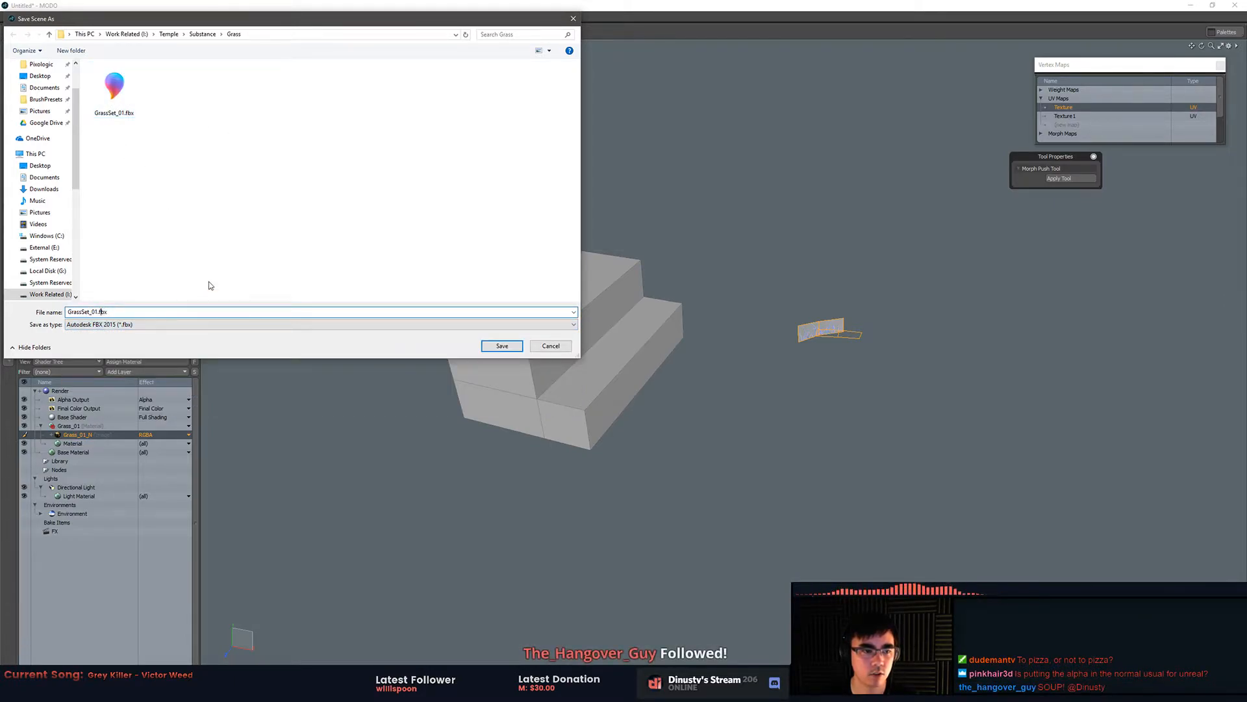
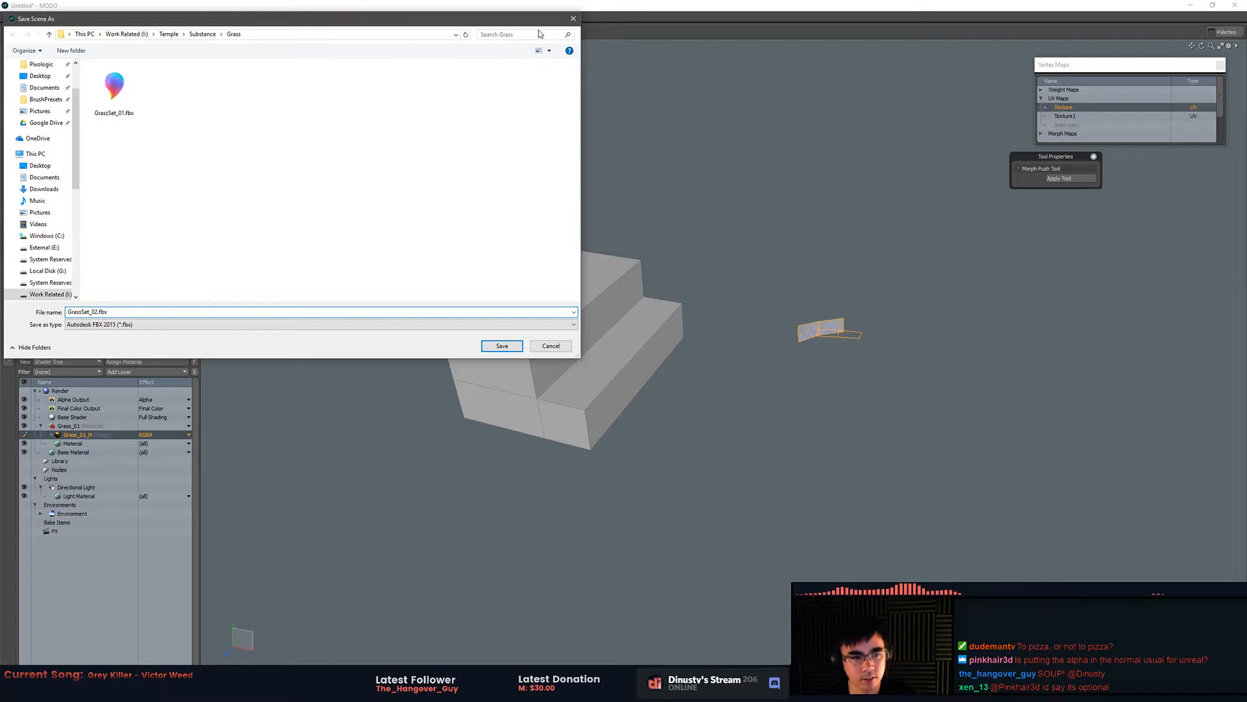
{"action": "key", "text": "Return"}
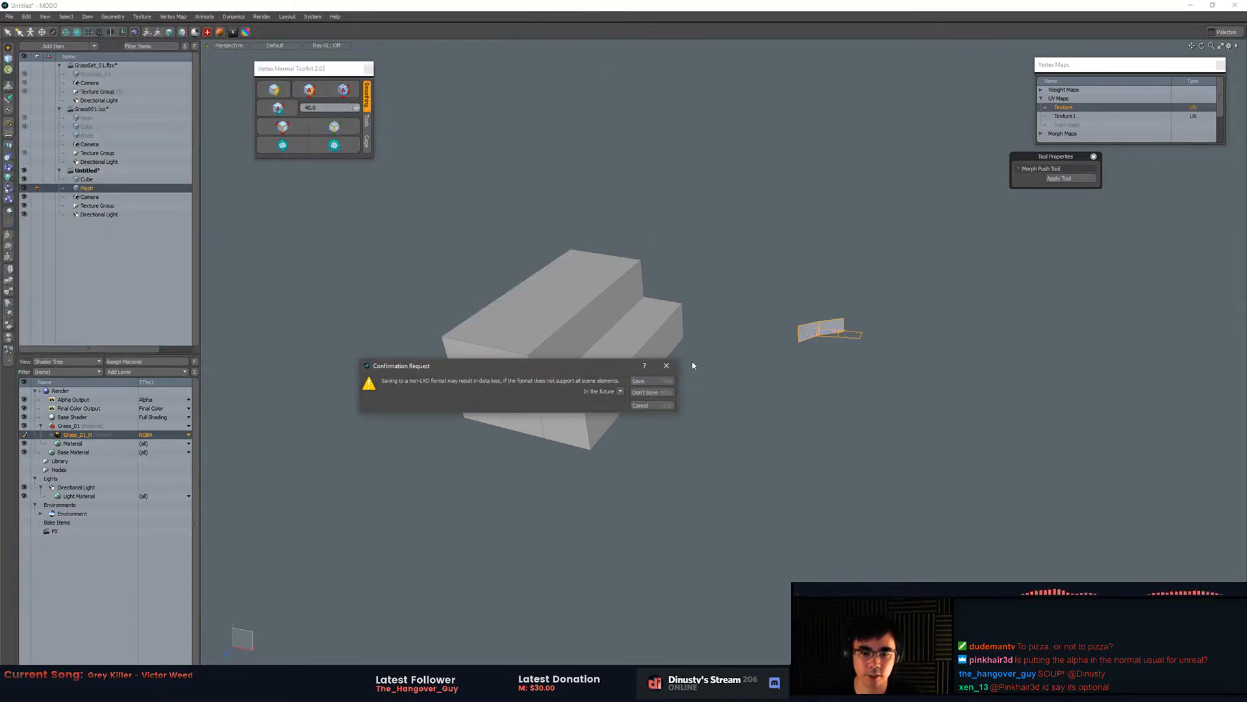
{"action": "key", "text": "Return"}
{"action": "left_click_drag", "start_coordinate": [771, 384], "coordinate": [805, 383], "text": "alt"}
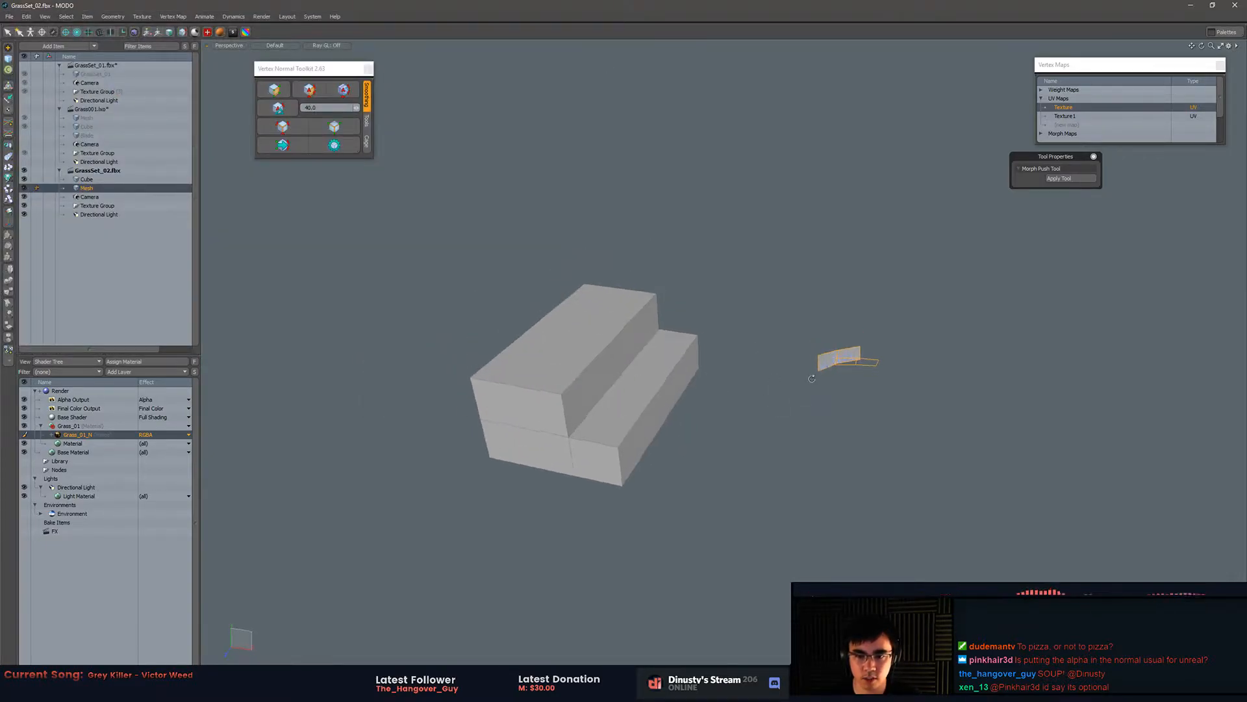
{"action": "left_click", "coordinate": [845, 357]}
{"action": "key", "text": "3"}
{"action": "key", "text": "w"}
{"action": "key", "text": "q"}
{"action": "left_click_drag", "start_coordinate": [875, 360], "coordinate": [691, 342], "text": "alt"}
- Delete the directional light and the texture group from the GrassSet_02 scene
{"action": "key", "text": "5"}
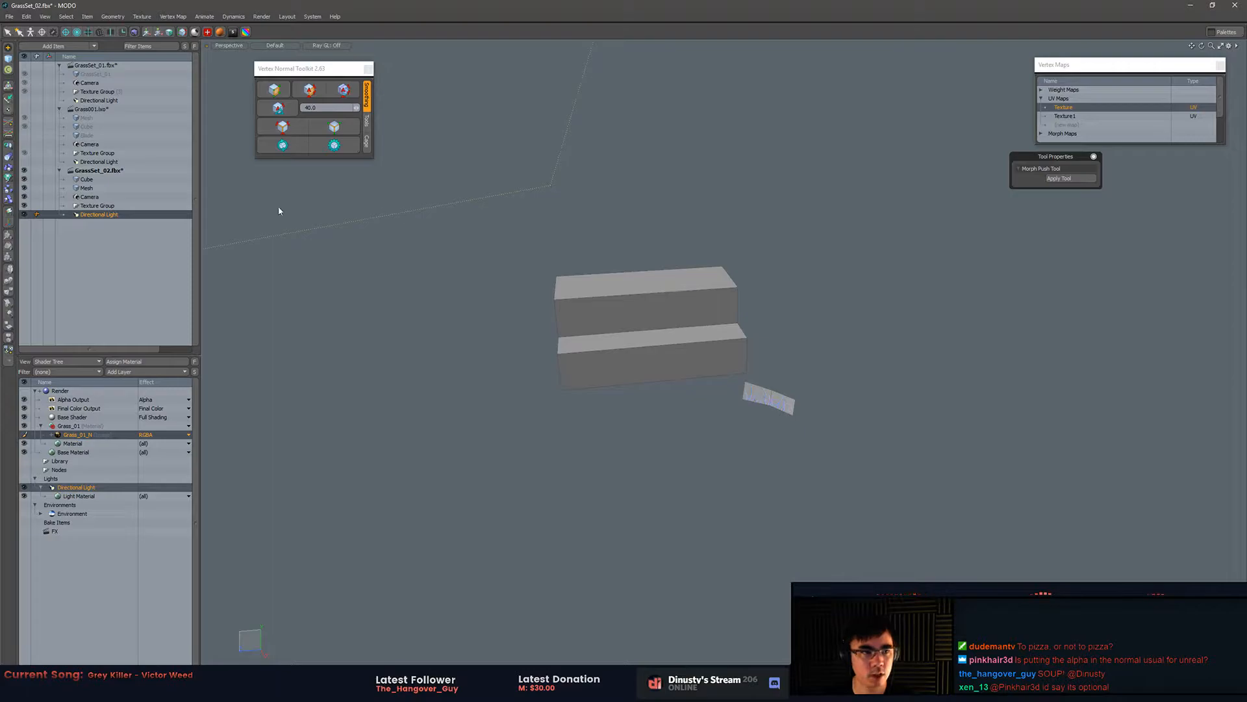
{"action": "key", "text": "Delete"}
{"action": "left_click", "coordinate": [101, 206]}
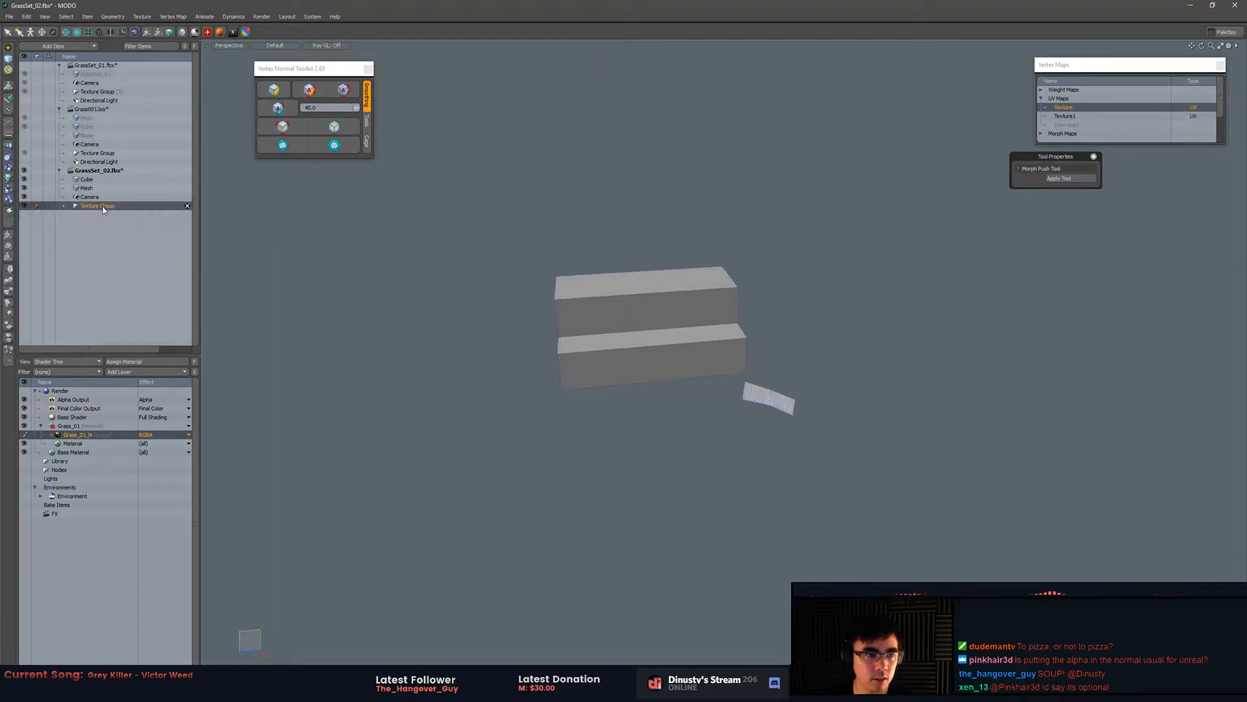
{"action": "key", "text": "Delete"}
- Scale the whole stepped block down uniformly to suit the size of the grass card
{"action": "left_click", "coordinate": [118, 190]}
{"action": "left_click_drag", "start_coordinate": [513, 302], "coordinate": [632, 278], "text": "alt"}
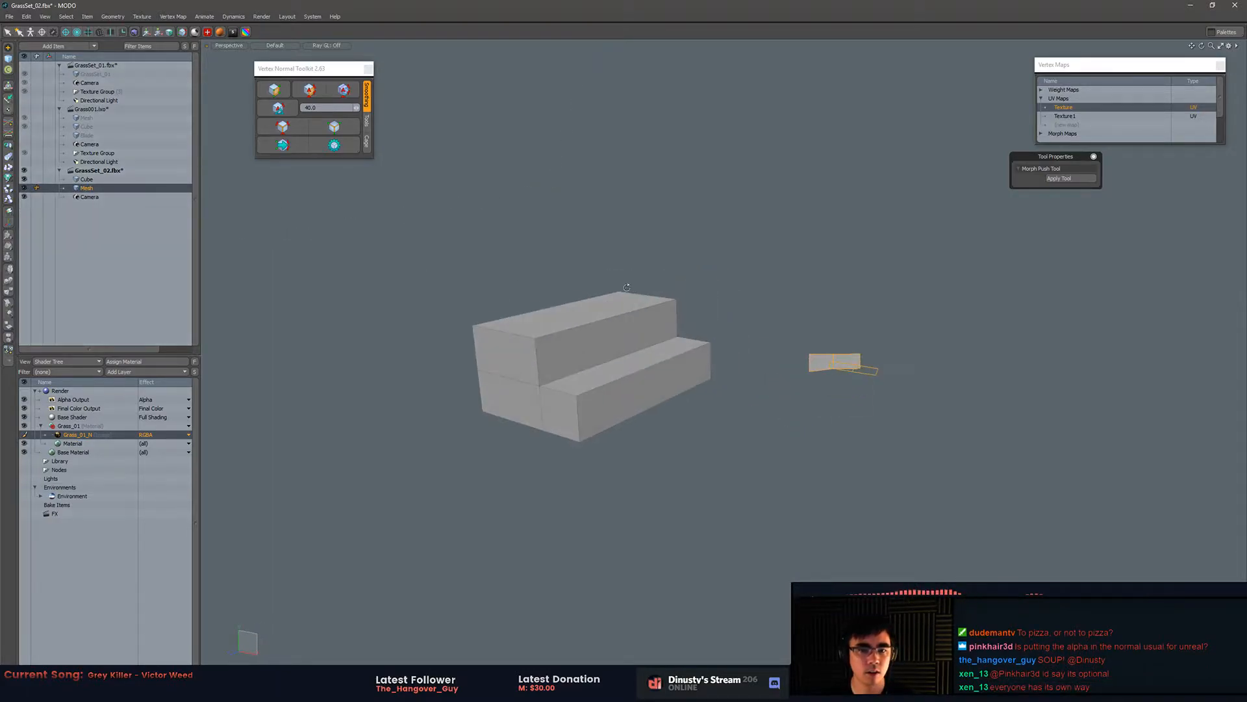
{"action": "left_click", "coordinate": [604, 351]}
{"action": "key", "text": "3"}
{"action": "key", "text": "r"}
{"action": "left_click_drag", "start_coordinate": [603, 354], "coordinate": [567, 357]}
{"action": "key", "text": "space"}
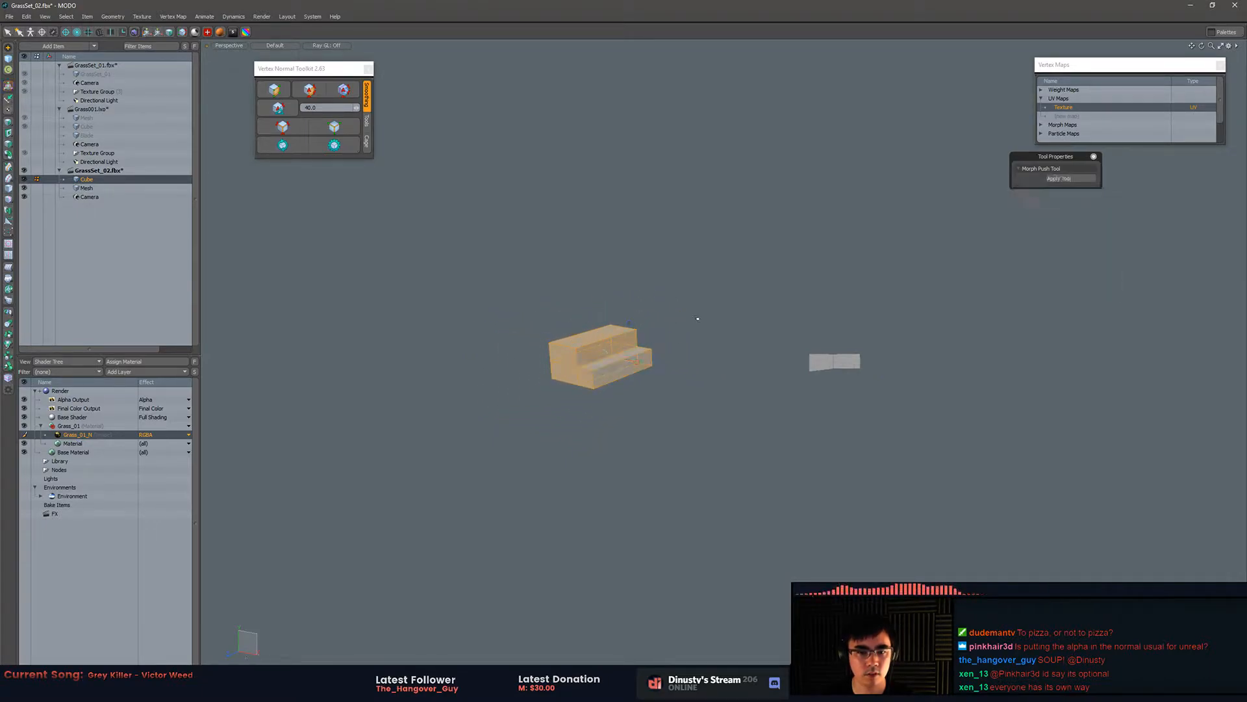
{"action": "left_click", "coordinate": [698, 318]}
- Move the grass card geometry over to the stepped block so it overlaps the lower step
{"action": "key", "text": "5"}
{"action": "left_click", "coordinate": [832, 356]}
{"action": "key", "text": "w"}
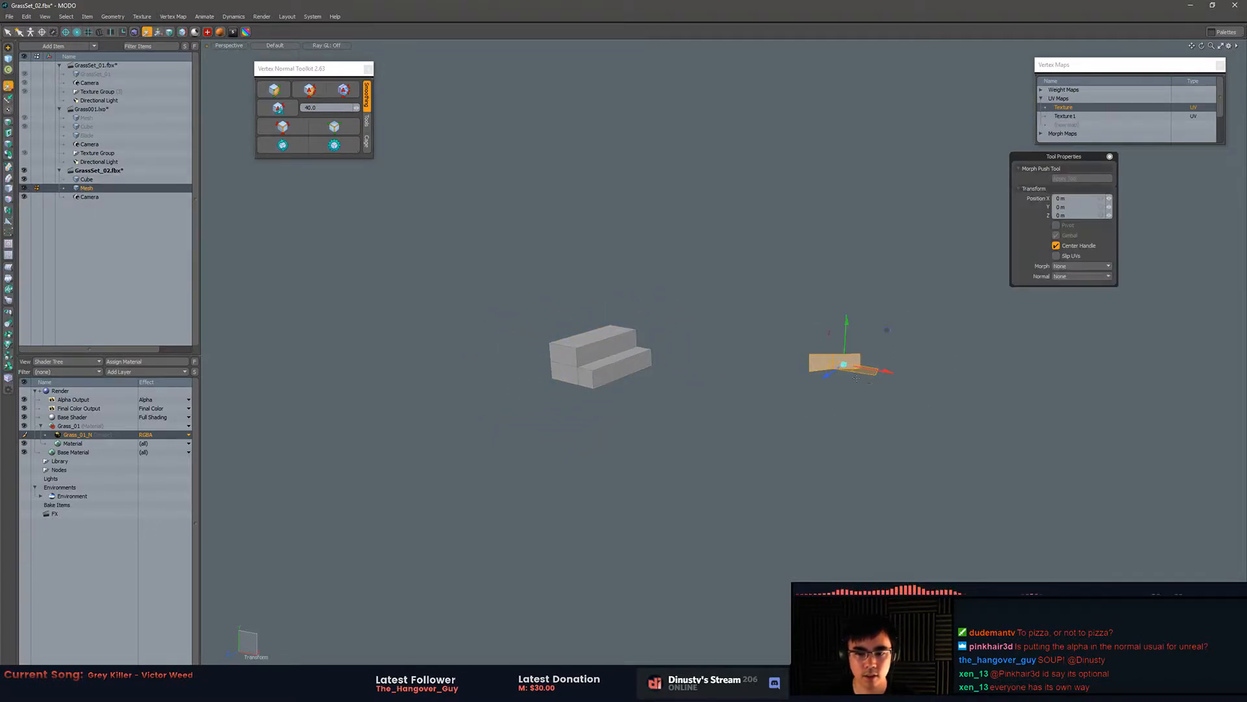
{"action": "left_click_drag", "start_coordinate": [811, 377], "coordinate": [588, 370]}
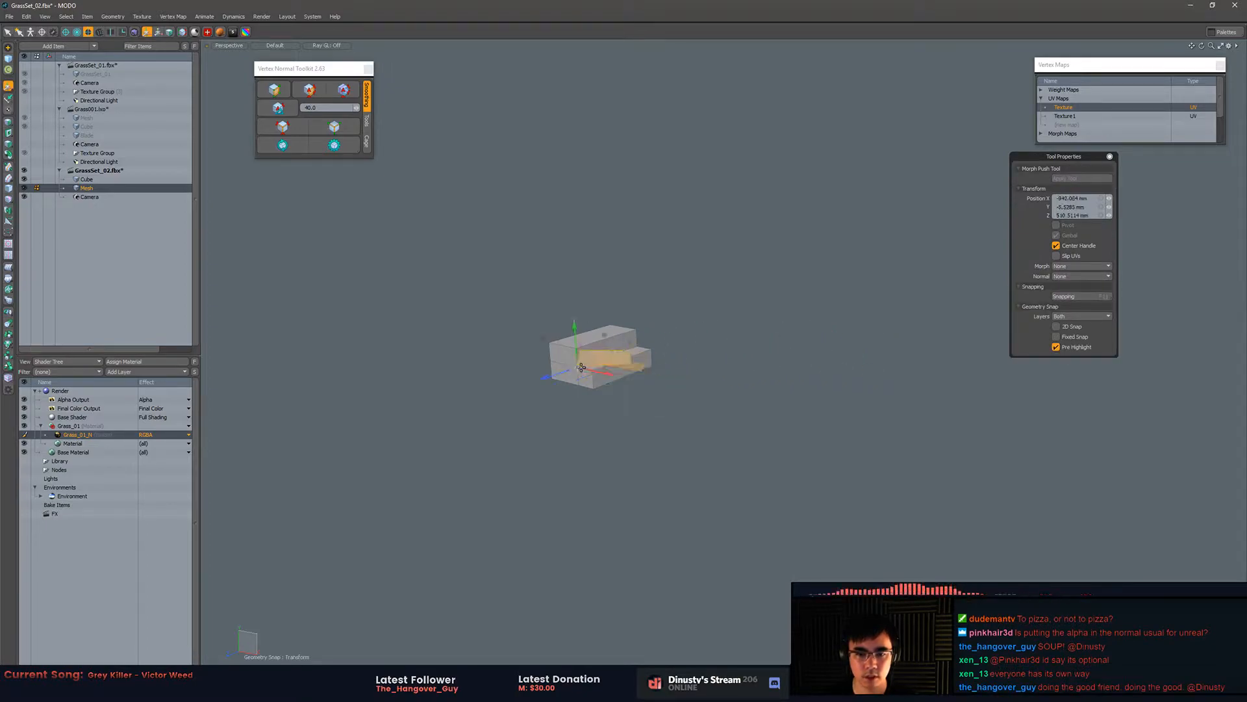
{"action": "key", "text": "a"}
{"action": "left_click_drag", "start_coordinate": [752, 448], "coordinate": [601, 356], "text": "alt"}
{"action": "key", "text": "space"}
- Pull the end face of the stepped block outward to lengthen the steps
{"action": "key", "text": "3"}
{"action": "scroll", "coordinate": [598, 403], "scroll_direction": "down", "scroll_amount": 4}
{"action": "key", "text": "w"}
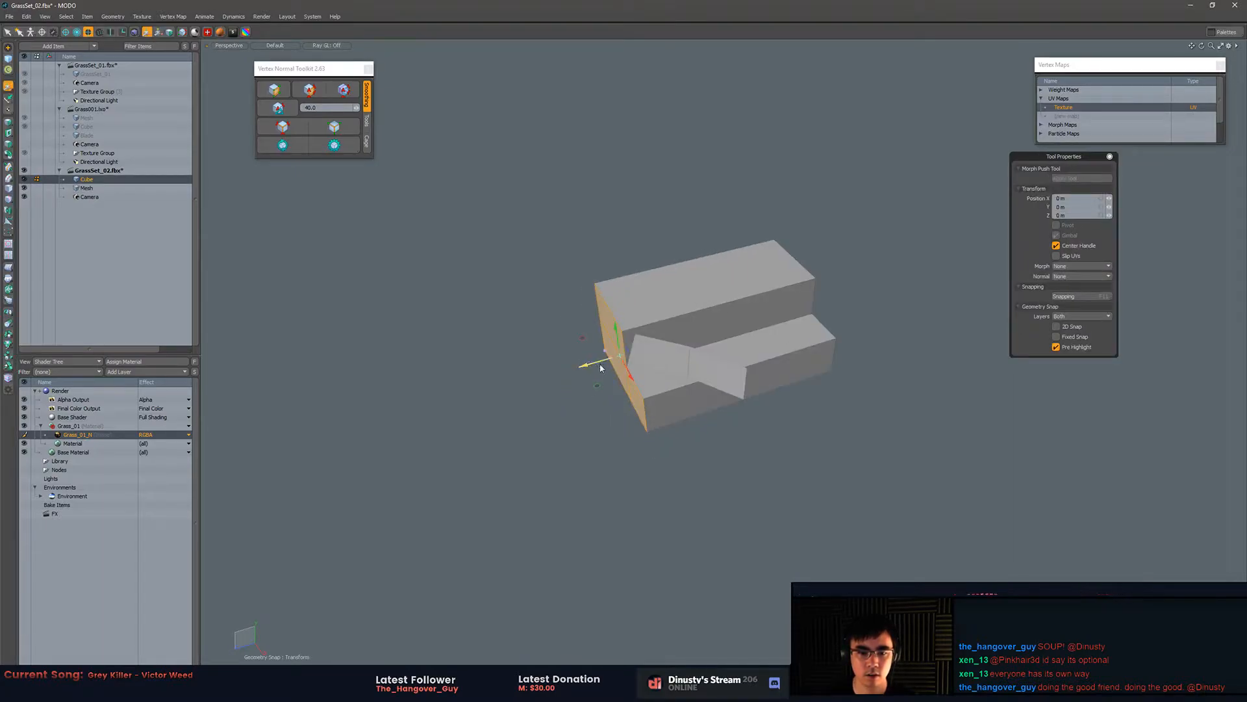
{"action": "left_click_drag", "start_coordinate": [600, 365], "coordinate": [211, 478]}
{"action": "key", "text": "q"}
- Rotate the grass card and lower it about 29 mm into the inner corner of the step
{"action": "left_click", "coordinate": [604, 431]}
{"action": "left_click_drag", "start_coordinate": [605, 431], "coordinate": [768, 379], "text": "alt"}
{"action": "left_click", "coordinate": [741, 381]}
{"action": "key", "text": "e"}
{"action": "key", "text": "space"}
{"action": "key", "text": "e"}
{"action": "key", "text": "w"}
{"action": "key", "text": "e"}
{"action": "key", "text": "shift+a"}
{"action": "left_click_drag", "start_coordinate": [726, 312], "coordinate": [585, 301]}
{"action": "key", "text": "w"}
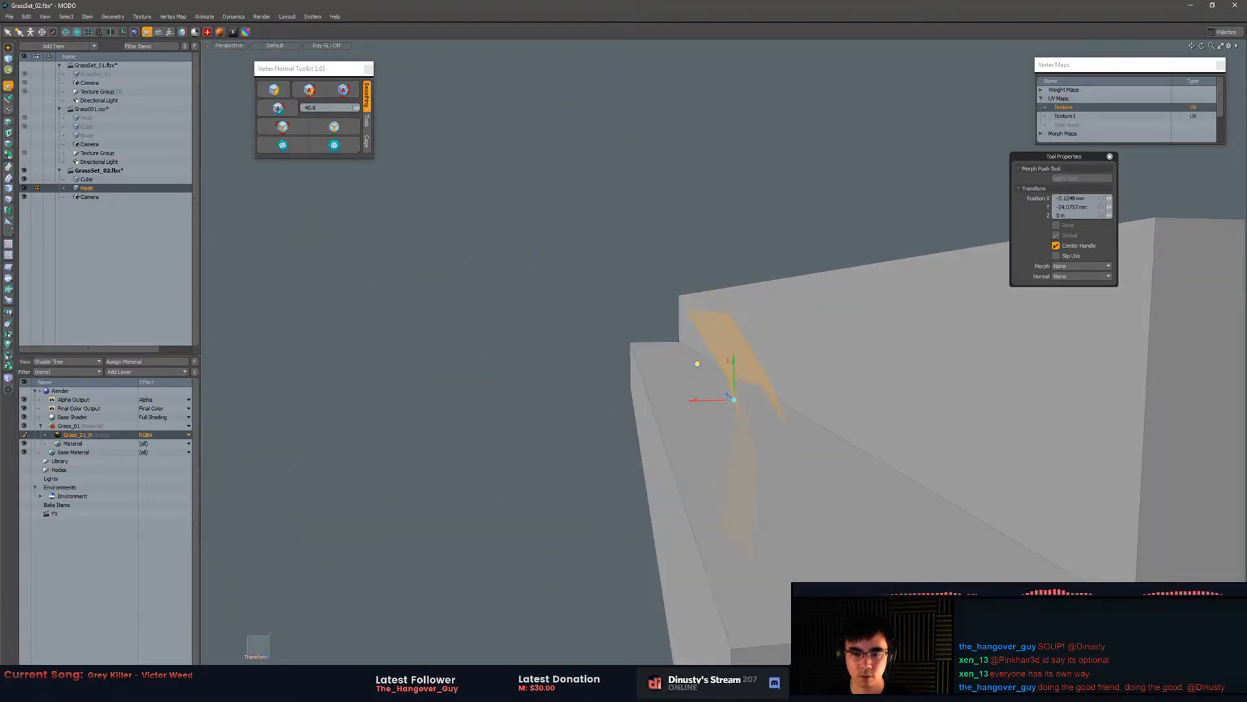
{"action": "key", "text": "space"}
{"action": "mouse_move", "coordinate": [693, 362]}
{"action": "left_mouse_down", "text": "alt"}
{"action": "mouse_move", "coordinate": [848, 390]}
{"action": "mouse_move", "coordinate": [713, 354]}
{"action": "mouse_move", "coordinate": [783, 353]}
{"action": "mouse_move", "coordinate": [682, 381]}
{"action": "left_mouse_up", "text": "alt"}
{"action": "left_click", "coordinate": [72, 443]}
{"action": "left_click", "coordinate": [76, 434]}
{"action": "left_click_drag", "start_coordinate": [714, 285], "coordinate": [364, 156], "text": "alt"}
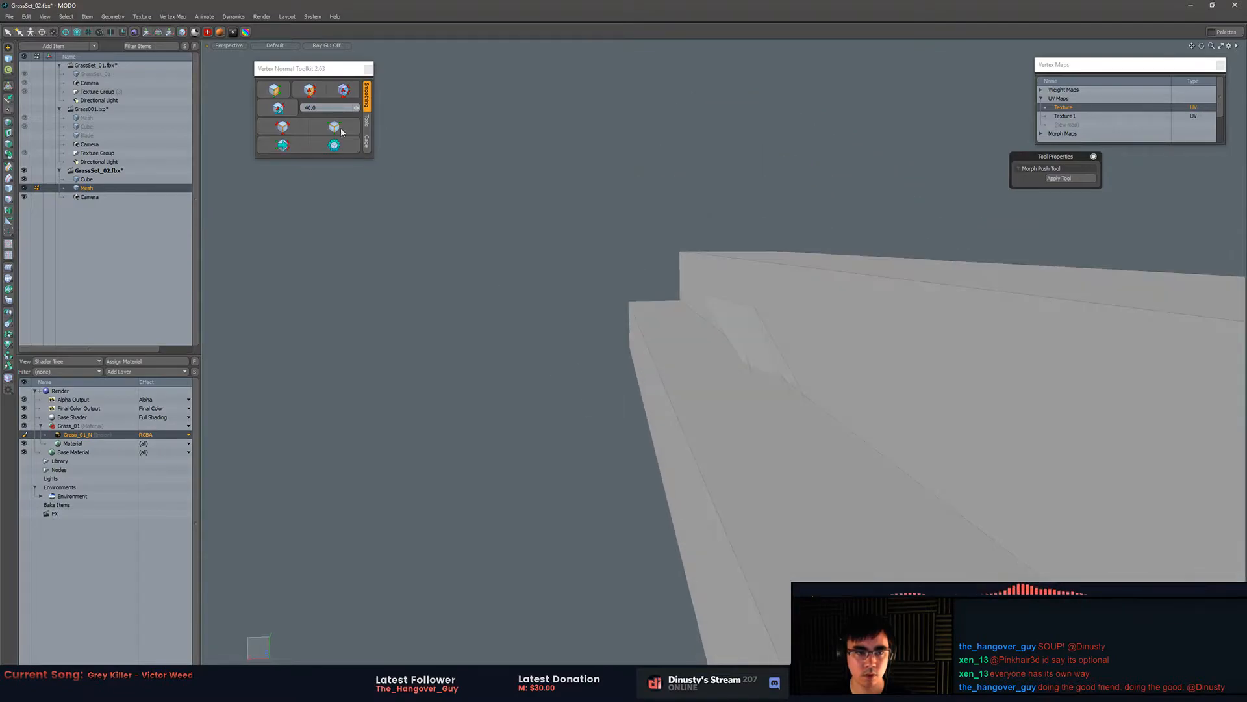
{"action": "left_click", "coordinate": [274, 46]}
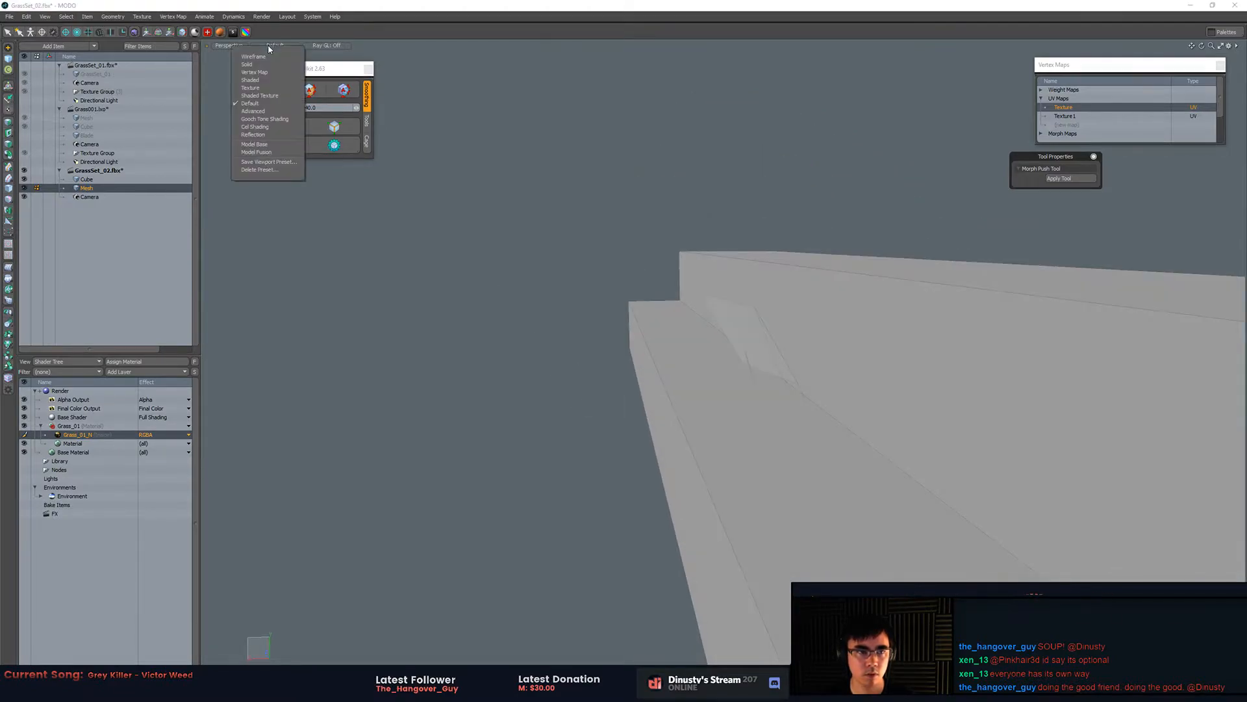
{"action": "left_click", "coordinate": [423, 75]}
- Assign an existing material to the grass card mesh through Polygon Set Material
{"action": "key", "text": "5"}
{"action": "left_click_drag", "start_coordinate": [762, 352], "coordinate": [495, 251], "text": "alt"}
{"action": "key", "text": "m"}
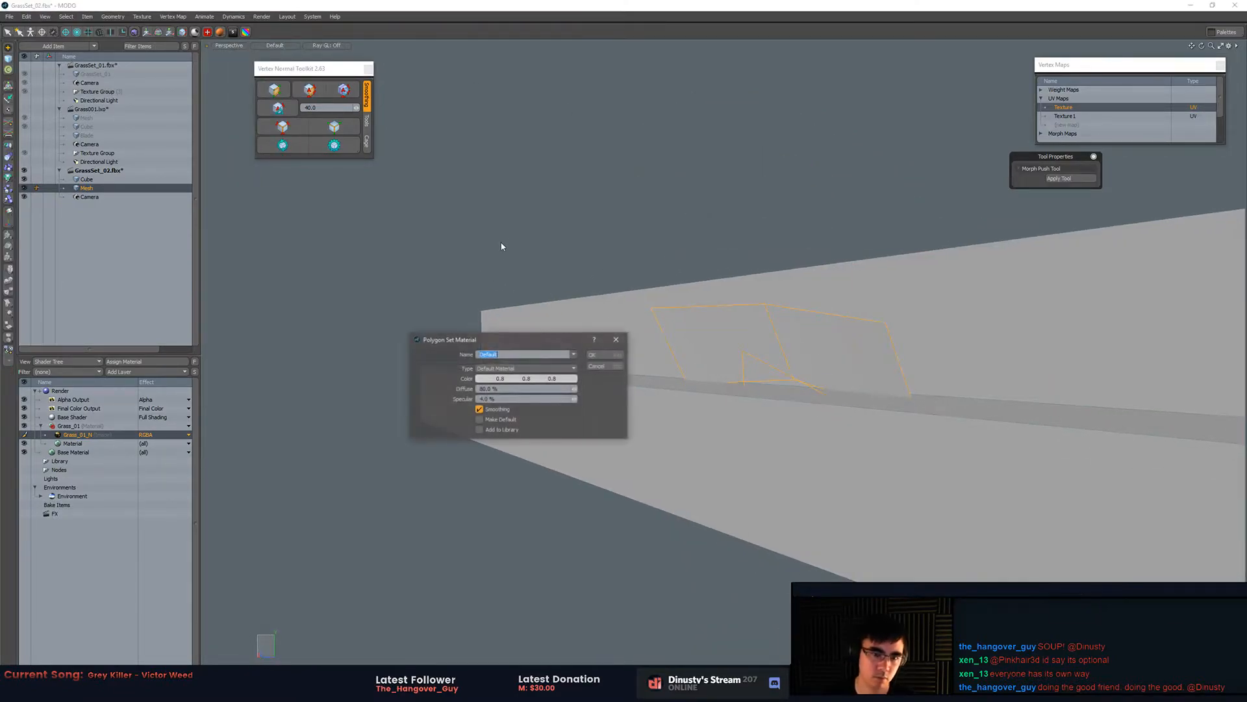
{"action": "left_click", "coordinate": [574, 356]}
{"action": "left_click", "coordinate": [584, 366]}
{"action": "left_click", "coordinate": [599, 355]}
{"action": "left_click_drag", "start_coordinate": [599, 344], "coordinate": [727, 344], "text": "alt"}
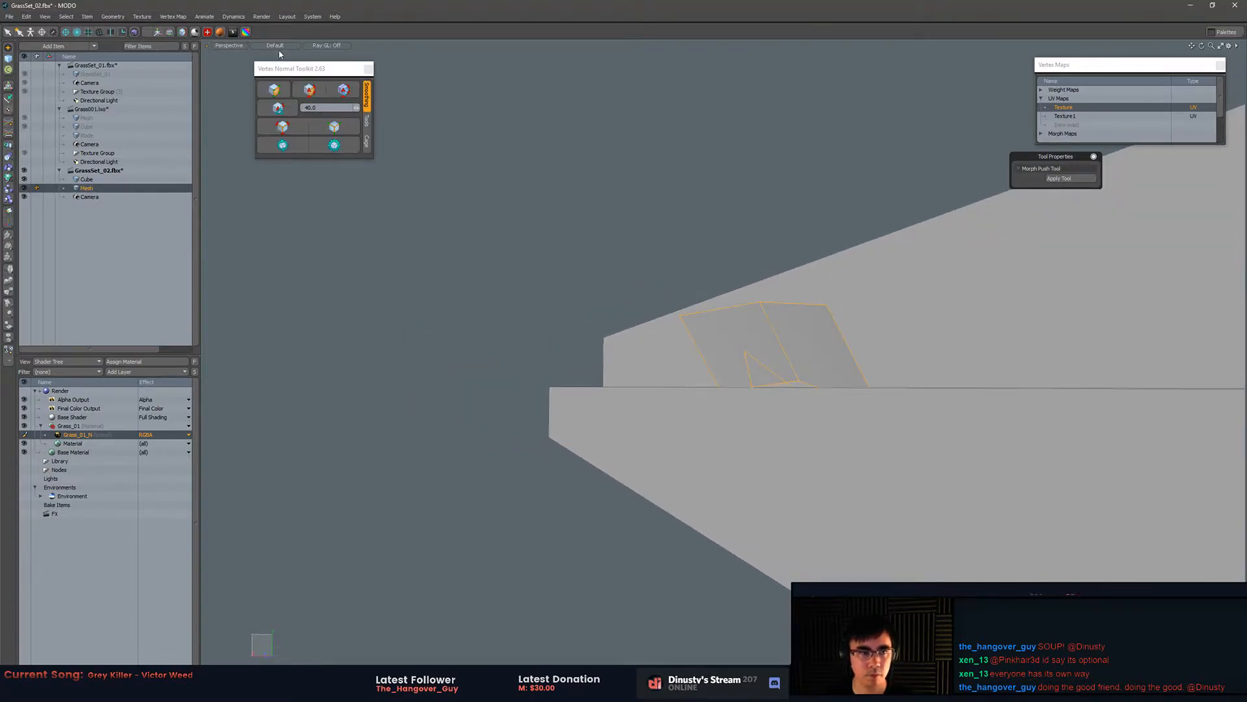
- Switch the viewport shading to Texture and move the Base Shader below the Grass_01 material group in the shader tree
{"action": "left_click", "coordinate": [68, 426]}
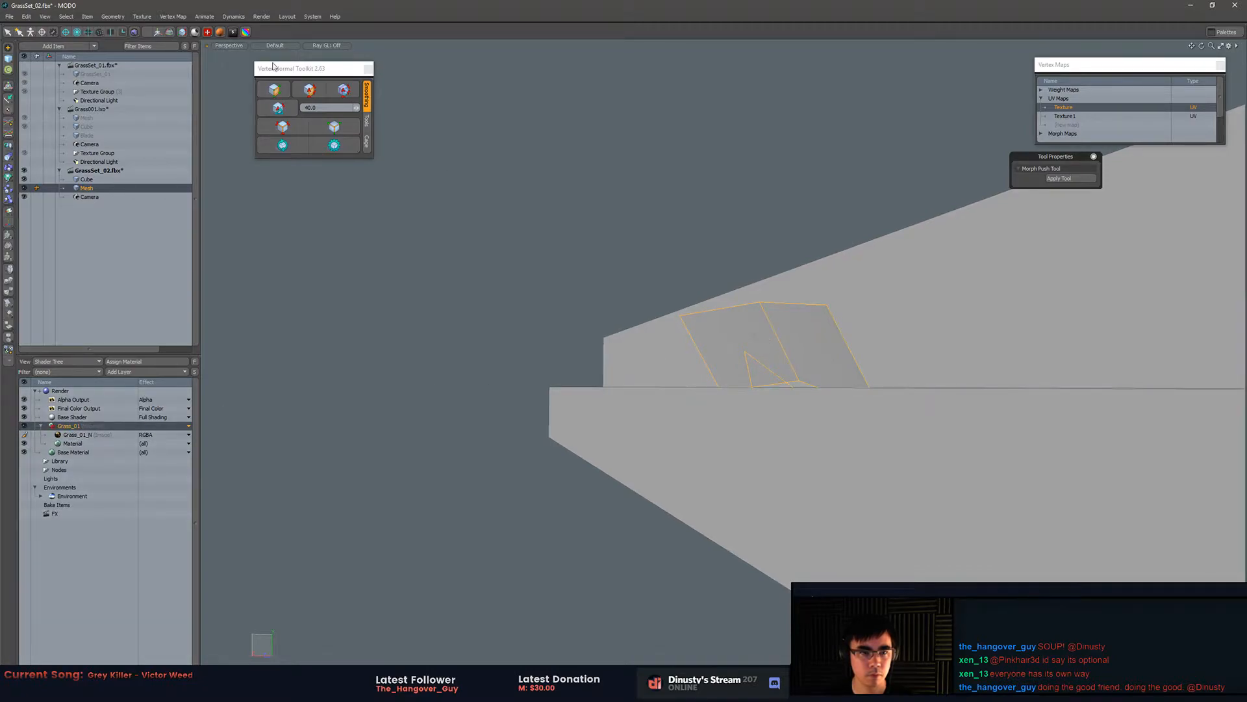
{"action": "left_click", "coordinate": [275, 45]}
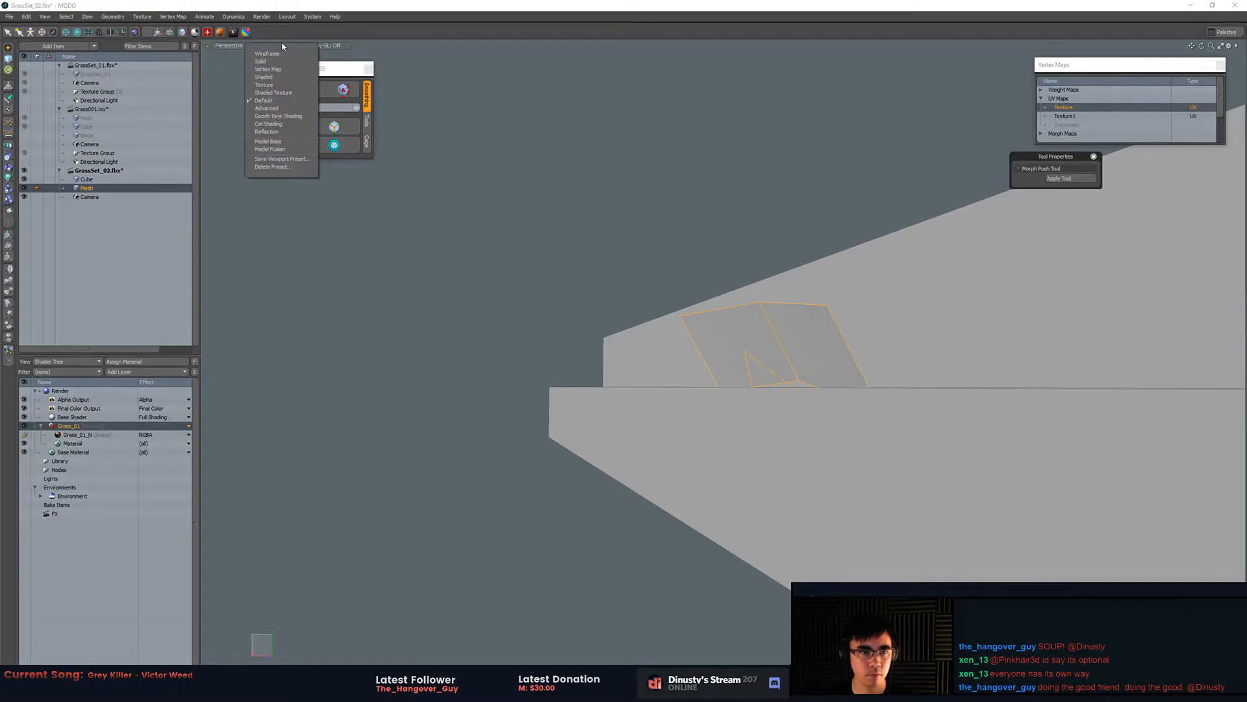
{"action": "left_click", "coordinate": [295, 89]}
{"action": "mouse_move", "coordinate": [760, 260]}
{"action": "left_mouse_down", "text": "alt"}
{"action": "mouse_move", "coordinate": [702, 263]}
{"action": "mouse_move", "coordinate": [685, 329]}
{"action": "mouse_move", "coordinate": [727, 341]}
{"action": "left_mouse_up", "text": "alt"}
{"action": "left_click_drag", "start_coordinate": [145, 420], "coordinate": [101, 453]}
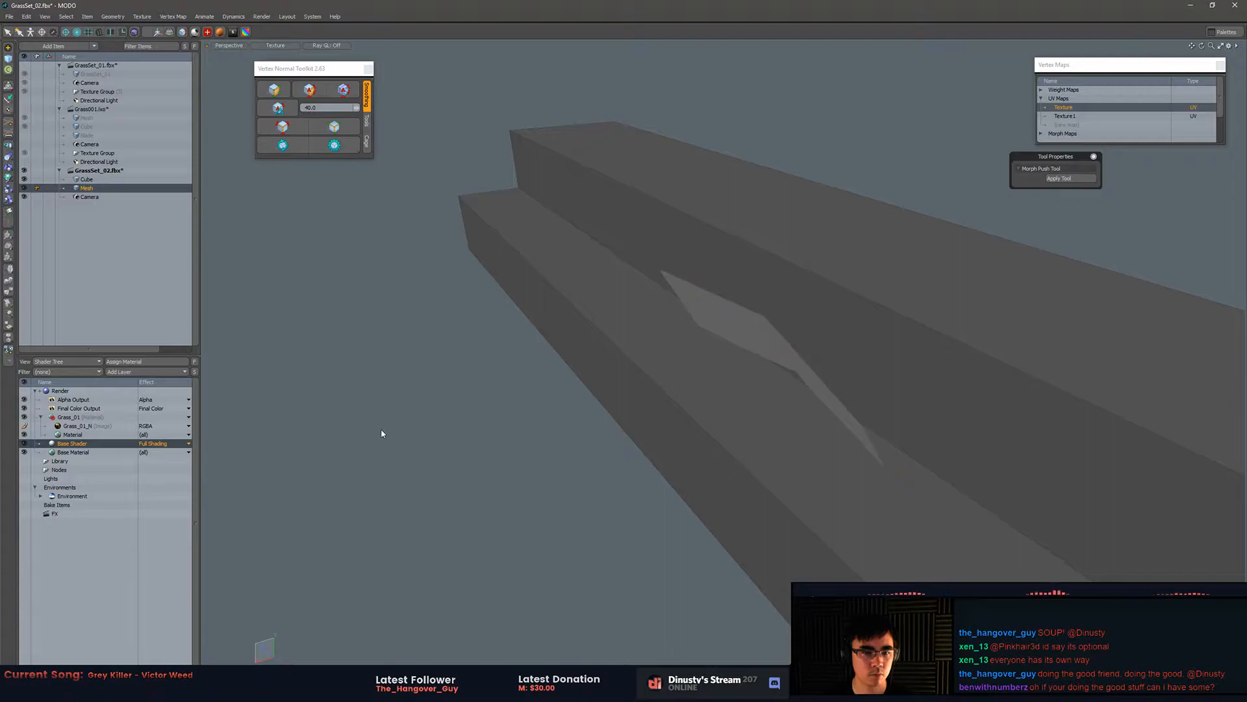
- Rotate the second grass card piece upright and reposition it along the step beside the first one
{"action": "left_click_drag", "start_coordinate": [704, 348], "coordinate": [825, 402], "text": "alt"}
{"action": "key", "text": "e"}
{"action": "left_click", "coordinate": [806, 379]}
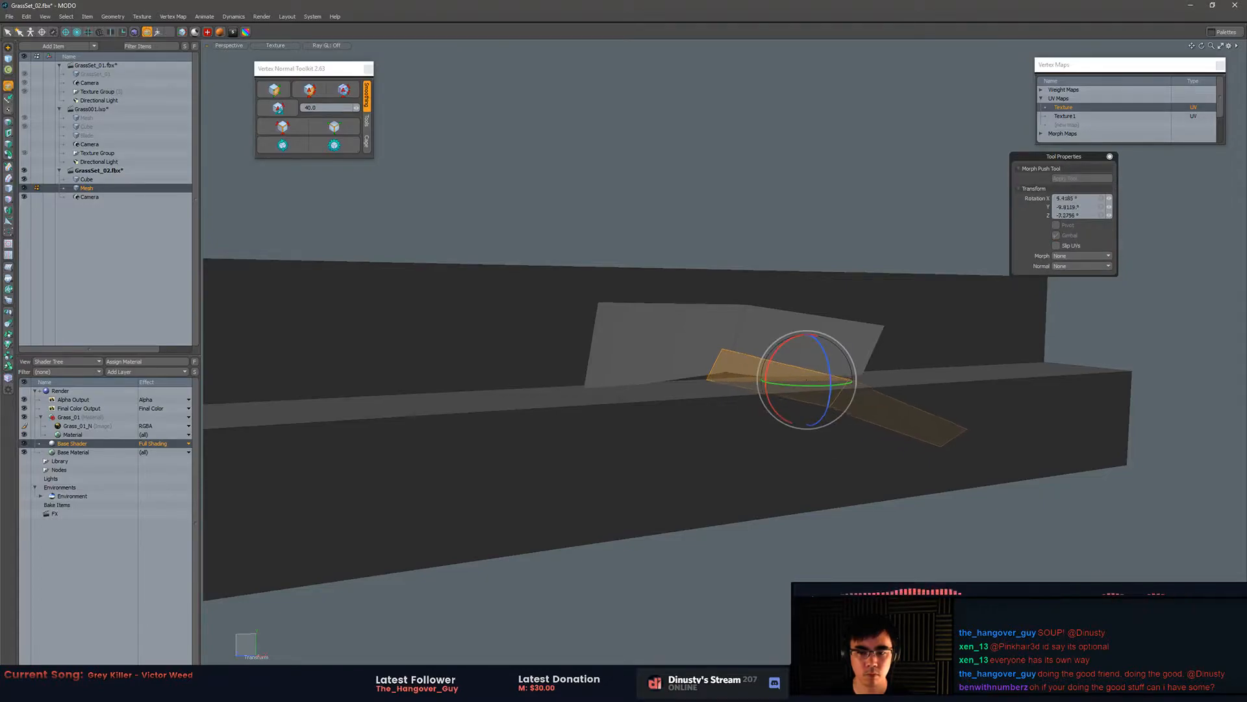
{"action": "left_click_drag", "start_coordinate": [777, 337], "coordinate": [697, 386]}
{"action": "key", "text": "w"}
{"action": "key", "text": "q"}
- Select edges of the grass card pieces and adjust their position along the step
{"action": "key", "text": "2"}
{"action": "left_click", "coordinate": [713, 436]}
{"action": "key", "text": "w"}
{"action": "key", "text": "q"}
{"action": "mouse_move", "coordinate": [660, 300]}
{"action": "left_mouse_down", "text": "alt"}
{"action": "mouse_move", "coordinate": [723, 298]}
{"action": "mouse_move", "coordinate": [702, 268]}
{"action": "mouse_move", "coordinate": [766, 312]}
{"action": "mouse_move", "coordinate": [758, 363]}
{"action": "mouse_move", "coordinate": [710, 345]}
{"action": "mouse_move", "coordinate": [663, 284]}
{"action": "mouse_move", "coordinate": [547, 272]}
{"action": "left_mouse_up", "text": "alt"}
{"action": "left_click", "coordinate": [665, 237]}
{"action": "left_click", "coordinate": [711, 392]}
{"action": "left_click_drag", "start_coordinate": [618, 357], "coordinate": [745, 362], "text": "alt"}
- Select the card's end quad, open the UV view beside the model and display the Grass_01_N texture in it
{"action": "left_click", "coordinate": [577, 357]}
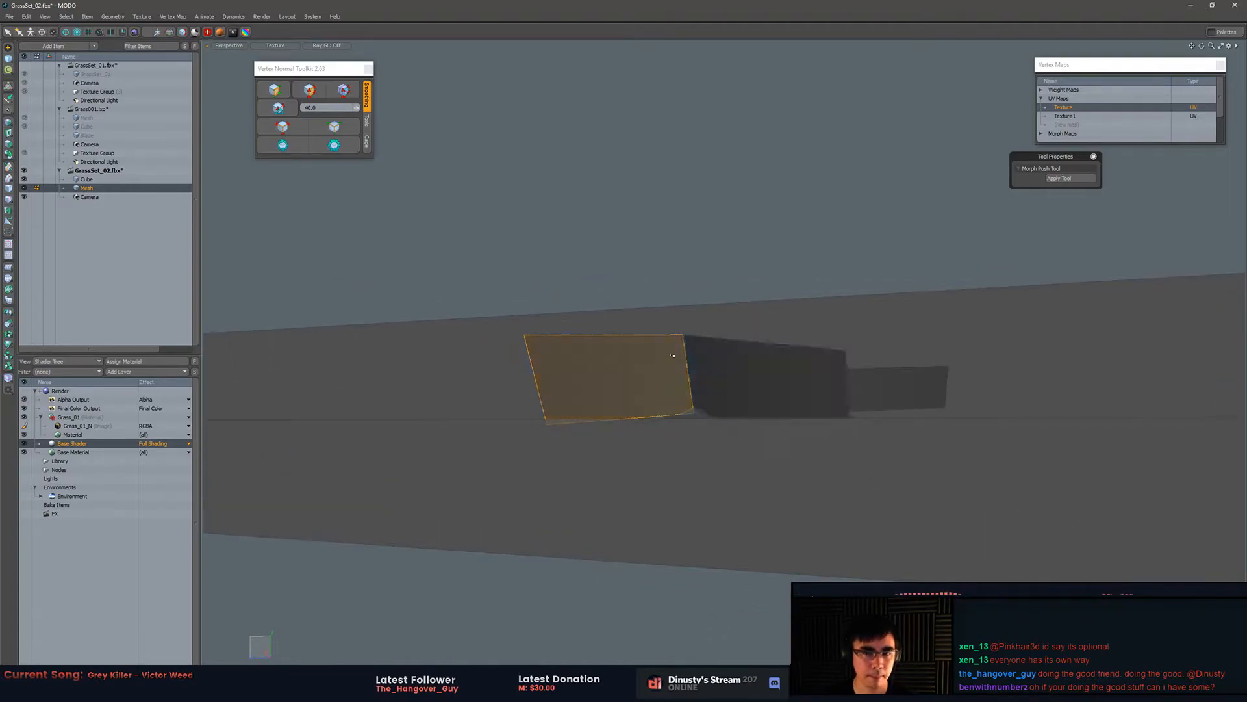
{"action": "key", "text": "ctrl+space"}
{"action": "left_click", "coordinate": [838, 296]}
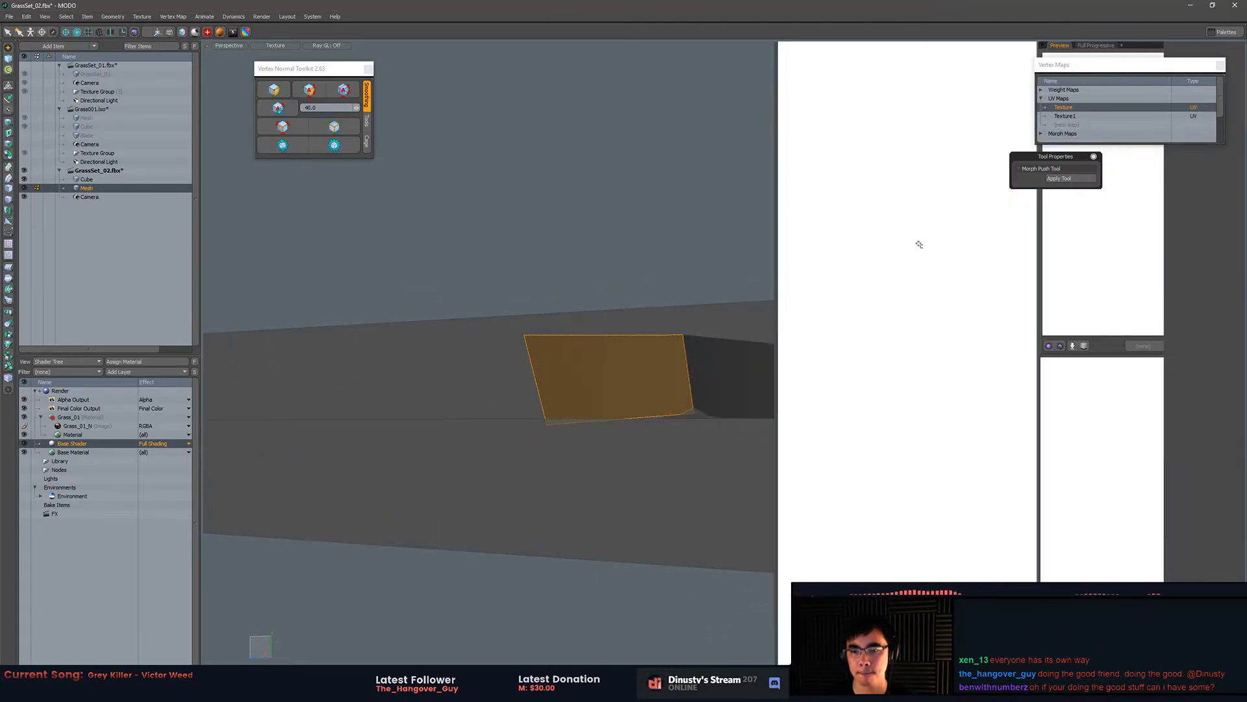
{"action": "scroll", "coordinate": [979, 355], "scroll_direction": "up", "scroll_amount": 1}
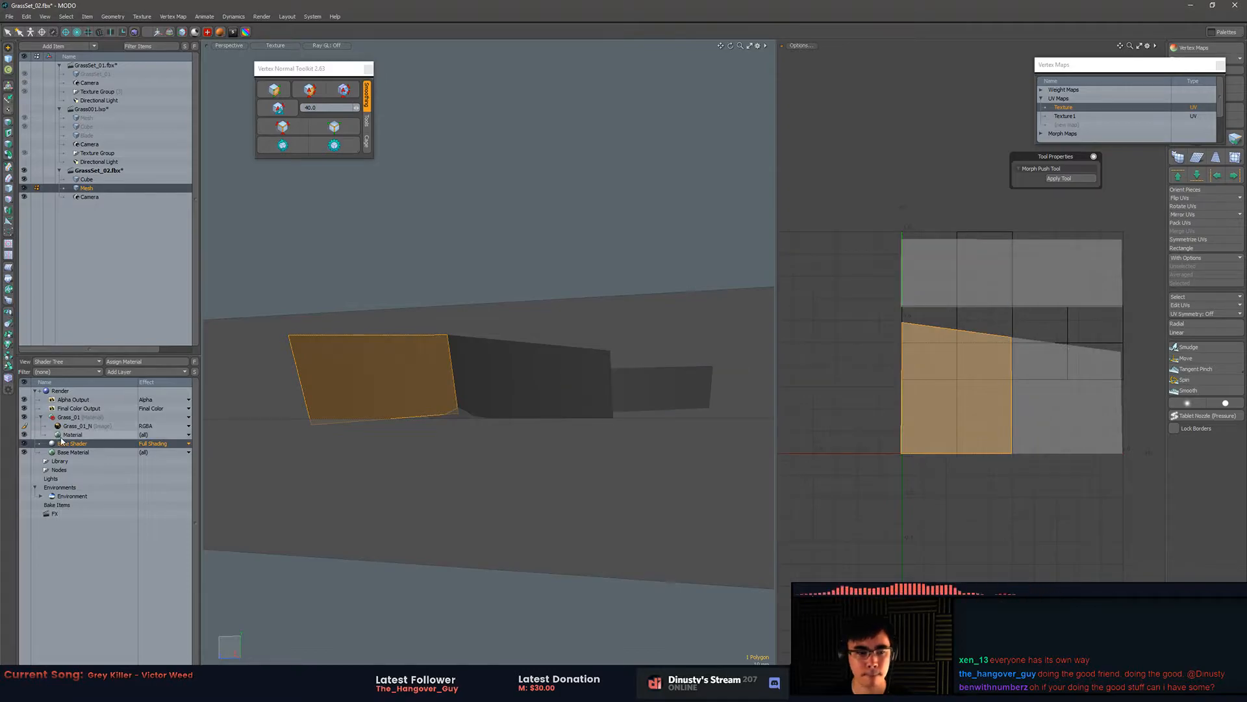
{"action": "left_click", "coordinate": [78, 425]}
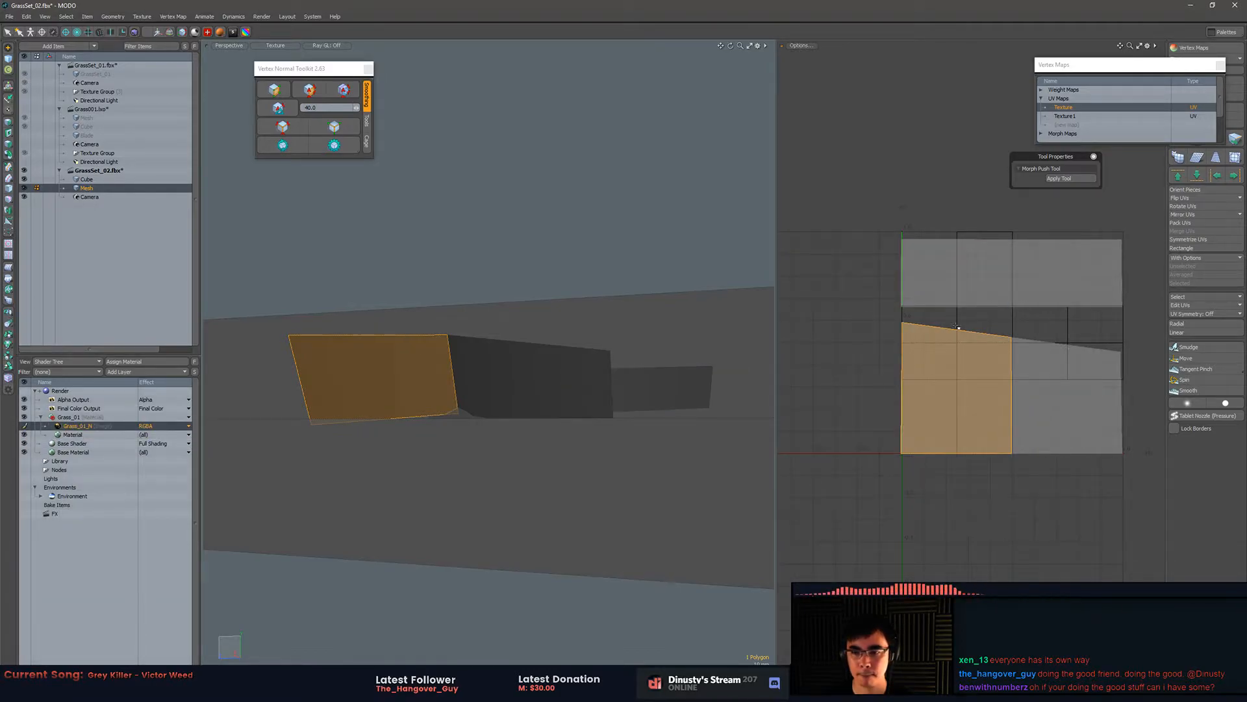
{"action": "scroll", "coordinate": [986, 335], "scroll_direction": "up", "scroll_amount": 3}
{"action": "middle_click_drag", "start_coordinate": [986, 335], "coordinate": [989, 283]}
{"action": "middle_click_drag", "start_coordinate": [682, 323], "coordinate": [648, 342]}
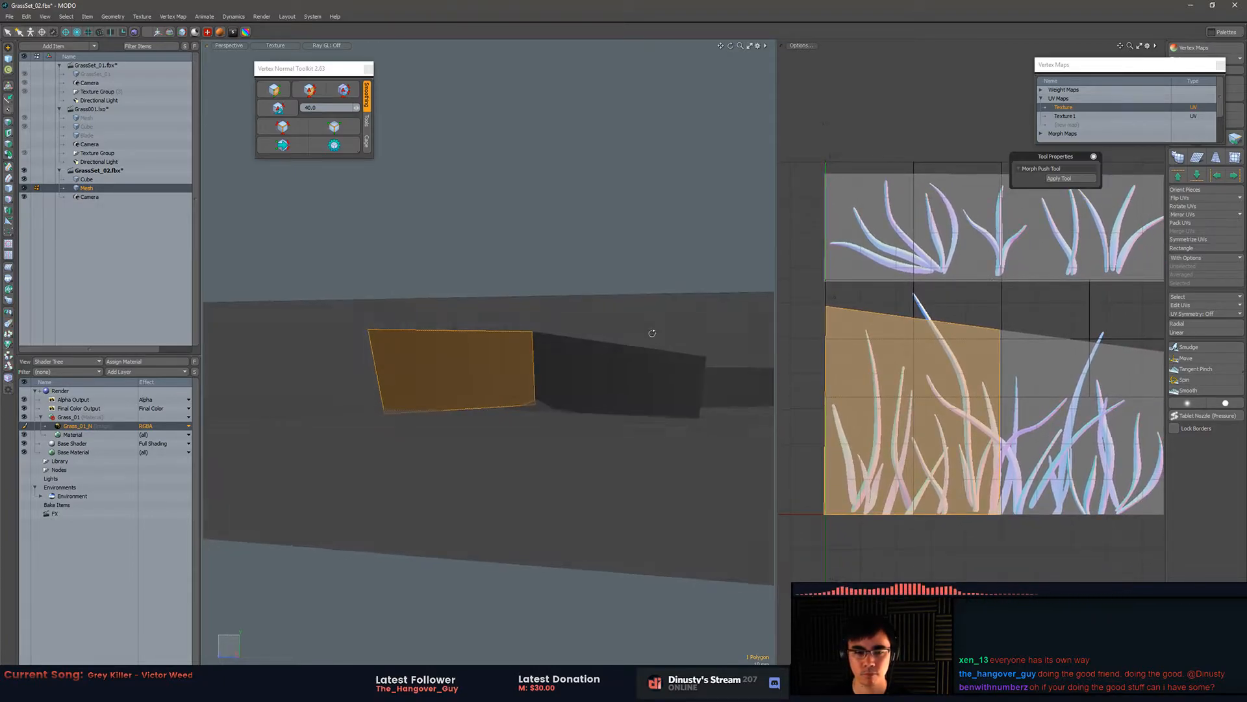
- Duplicate the selected card quad and raise the copy about 132 mm above the steps
{"action": "key", "text": "w"}
{"action": "left_click_drag", "start_coordinate": [419, 348], "coordinate": [435, 175]}
{"action": "left_click_drag", "start_coordinate": [558, 229], "coordinate": [576, 262], "text": "alt"}
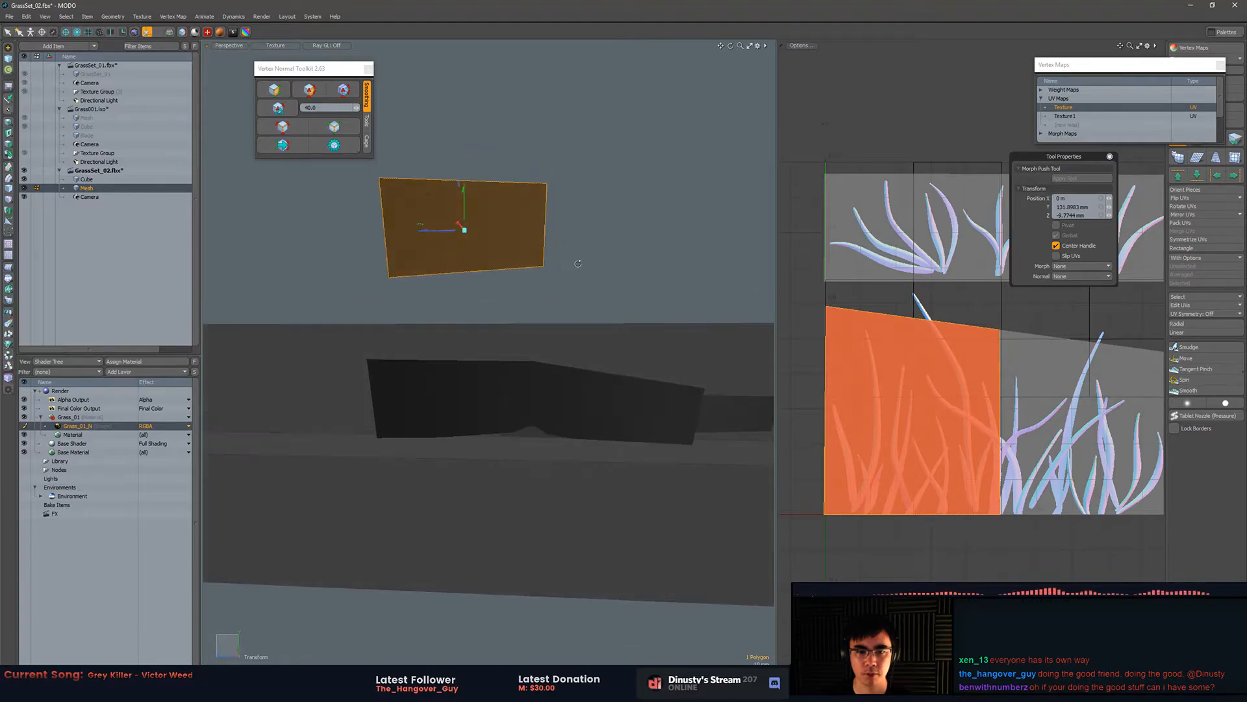
- Try to narrow the raised quad's UVs by shifting its side edge inward in the UV map
{"action": "key", "text": "2"}
{"action": "left_click", "coordinate": [545, 220]}
{"action": "left_click", "coordinate": [555, 216]}
{"action": "left_click", "coordinate": [546, 219]}
{"action": "key", "text": "w"}
{"action": "left_click_drag", "start_coordinate": [971, 363], "coordinate": [922, 356], "text": "alt"}
{"action": "key", "text": "q"}
{"action": "key", "text": "w"}
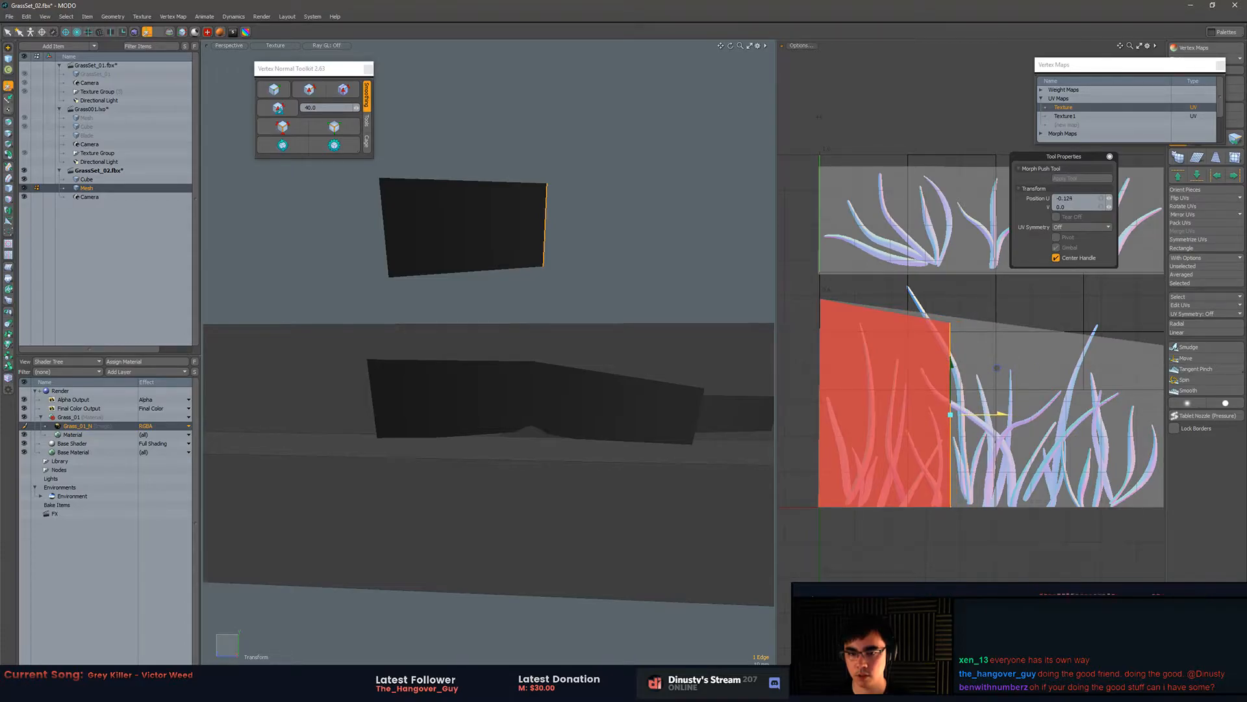
{"action": "key", "text": "ctrl+z"}
- Move the raised quad's side edge inward with Slip UVs enabled so the quad and its UVs narrow together
{"action": "key", "text": "q"}
{"action": "left_click", "coordinate": [511, 228]}
{"action": "key", "text": "w"}
{"action": "key", "text": "q"}
{"action": "left_click", "coordinate": [545, 229]}
{"action": "key", "text": "w"}
{"action": "left_click", "coordinate": [1071, 254]}
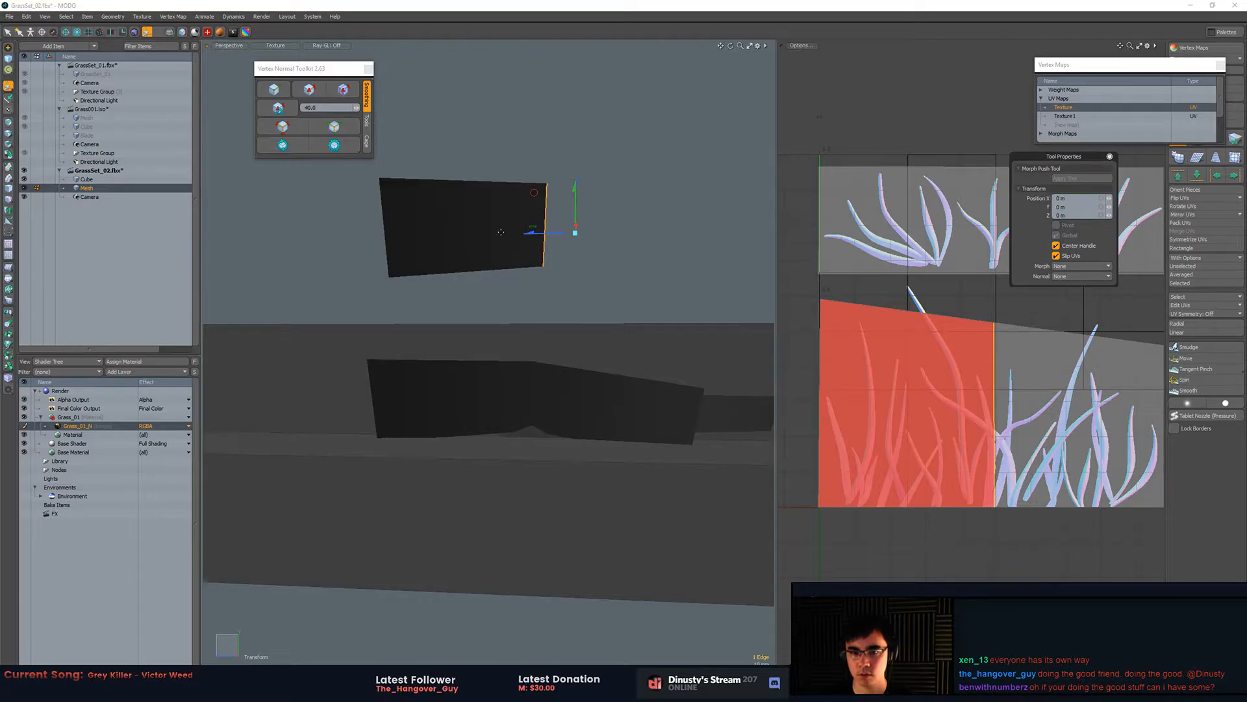
{"action": "left_click_drag", "start_coordinate": [549, 238], "coordinate": [509, 238]}
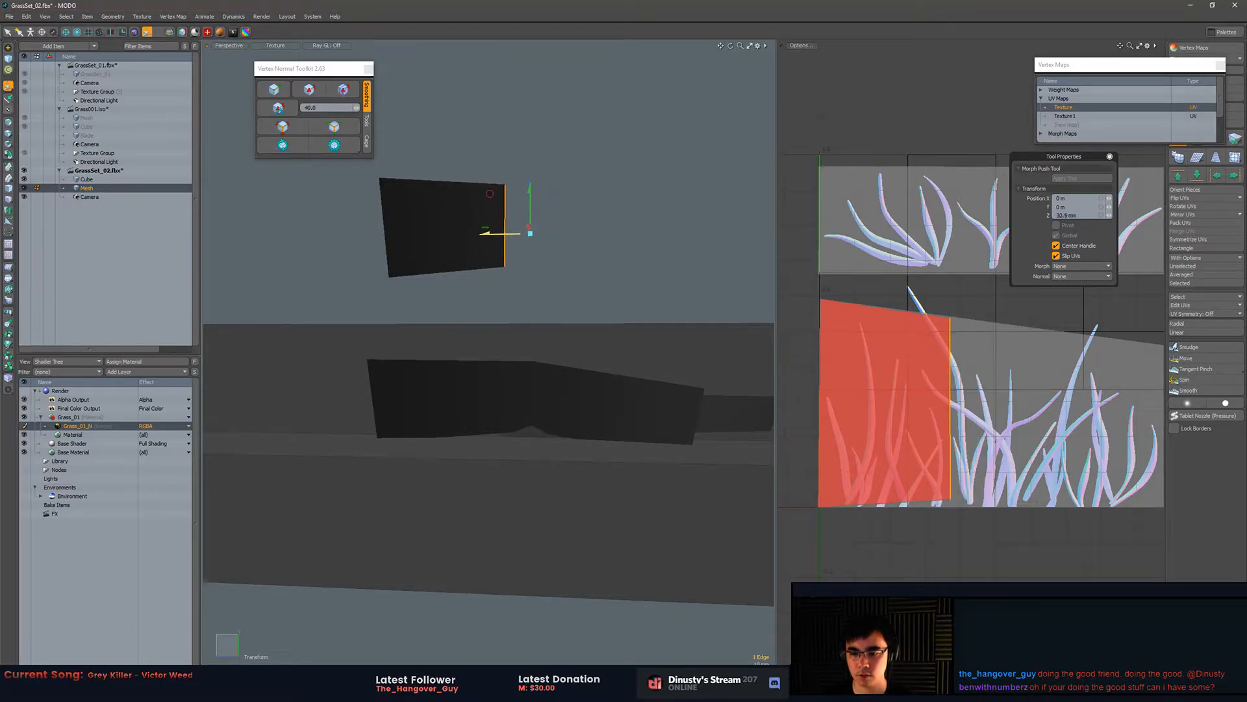
- Move the lower inner corner of the raised card's UVs down to the bottom border of the UV map
{"action": "key", "text": "1"}
{"action": "left_click", "coordinate": [949, 499]}
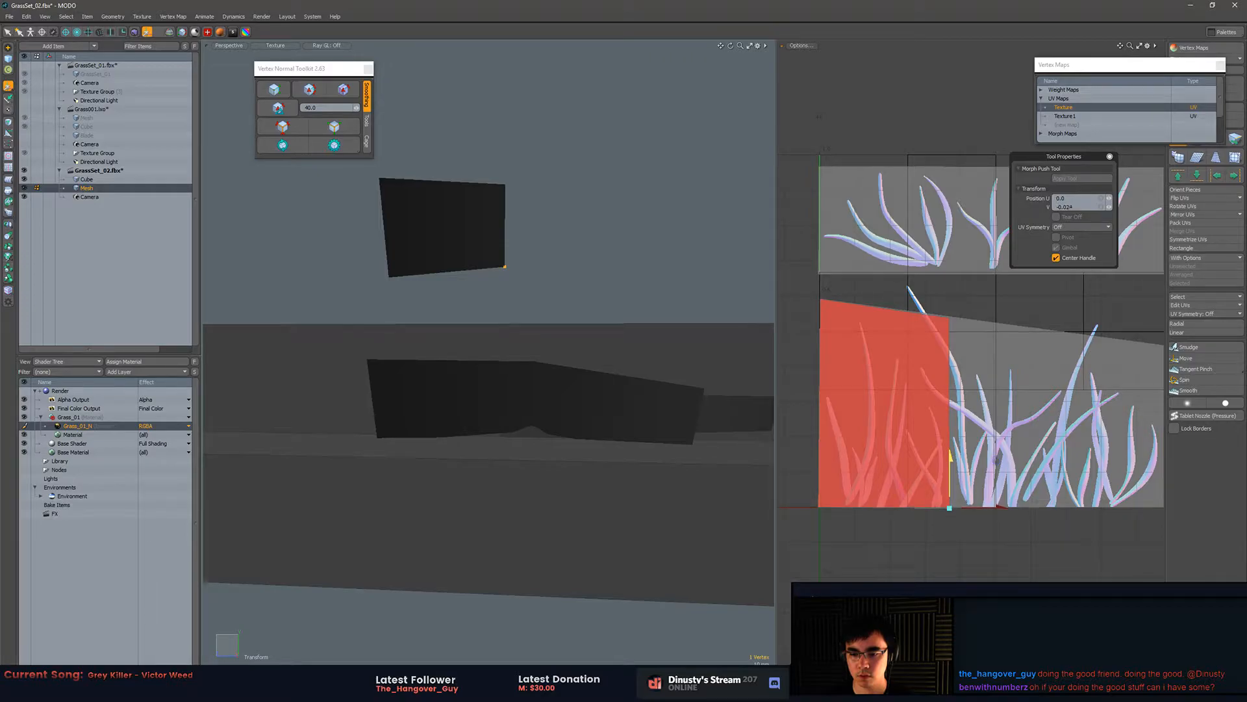
{"action": "left_click_drag", "start_coordinate": [950, 461], "coordinate": [950, 462]}
{"action": "key", "text": "q"}
{"action": "key", "text": "Escape"}
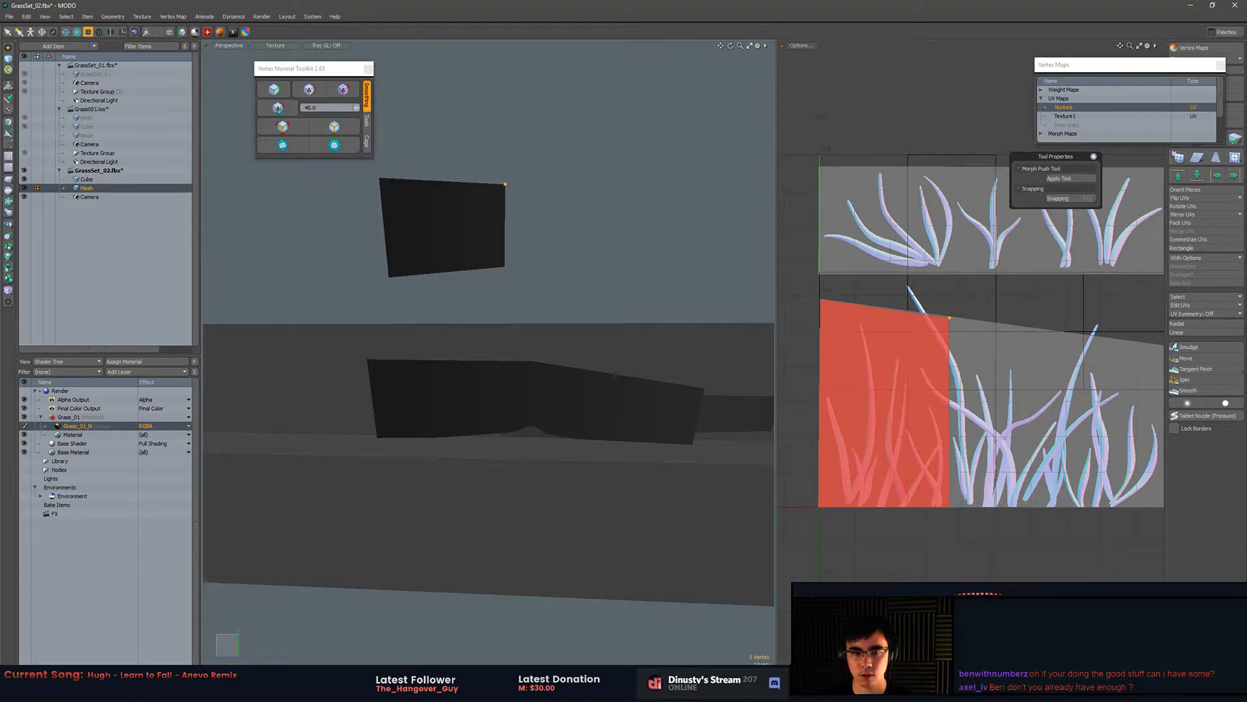
- Lower the raised card's upper inner corner with Slip UVs enabled so the top edge slopes down and the UVs match
{"action": "key", "text": "w"}
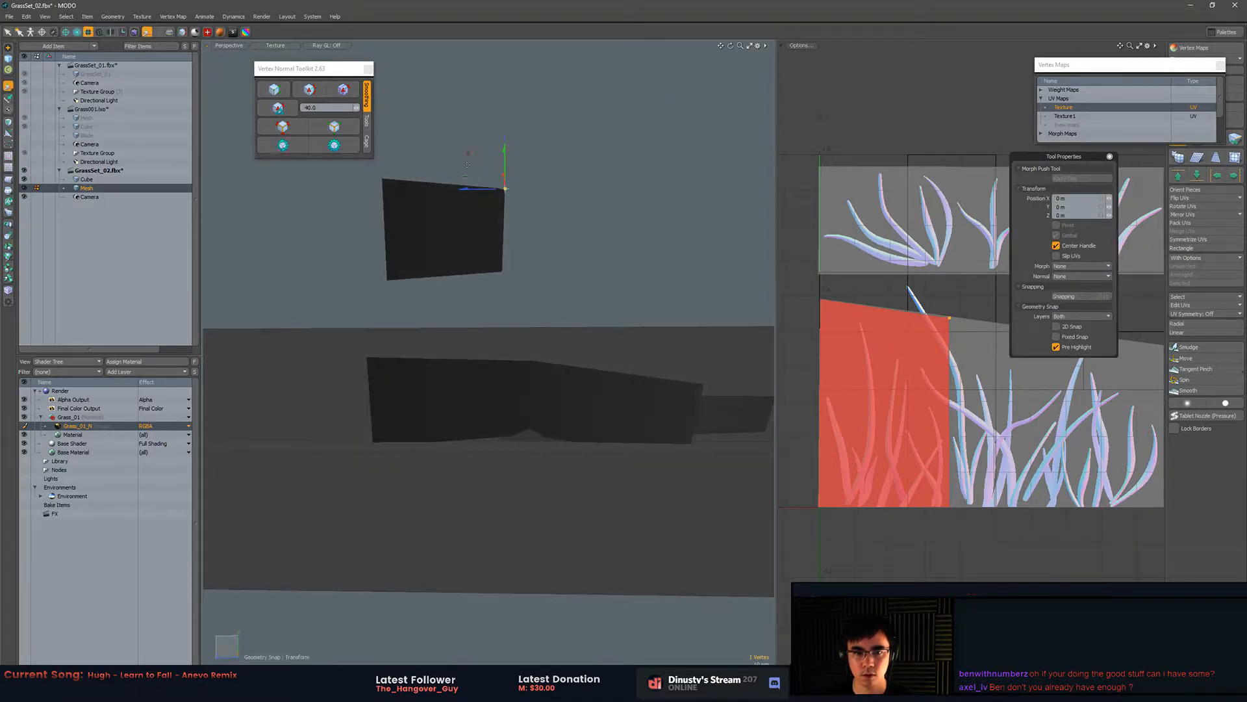
{"action": "left_click_drag", "start_coordinate": [467, 153], "coordinate": [462, 191]}
{"action": "left_click", "coordinate": [1077, 257]}
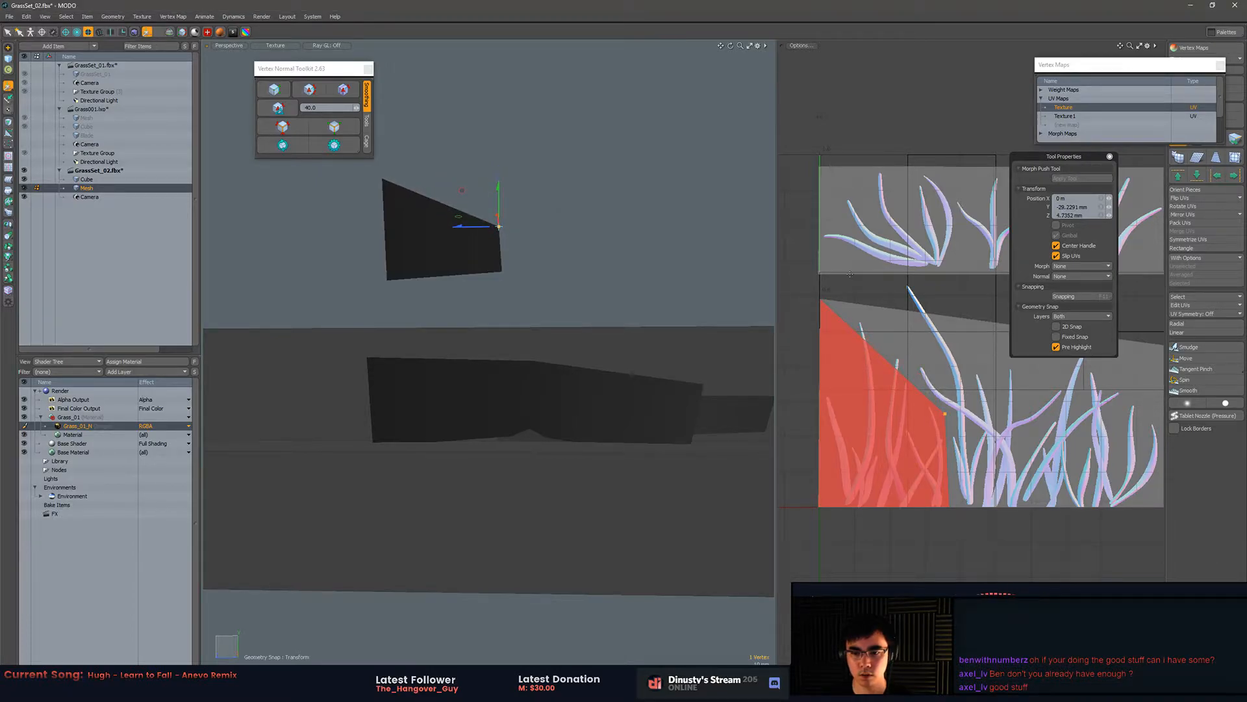
- Move the raised card's opposite upper corner up about 12 mm and inward about 7.5 mm with Slip UVs enabled
{"action": "key", "text": "space"}
{"action": "left_click", "coordinate": [383, 180]}
{"action": "key", "text": "w"}
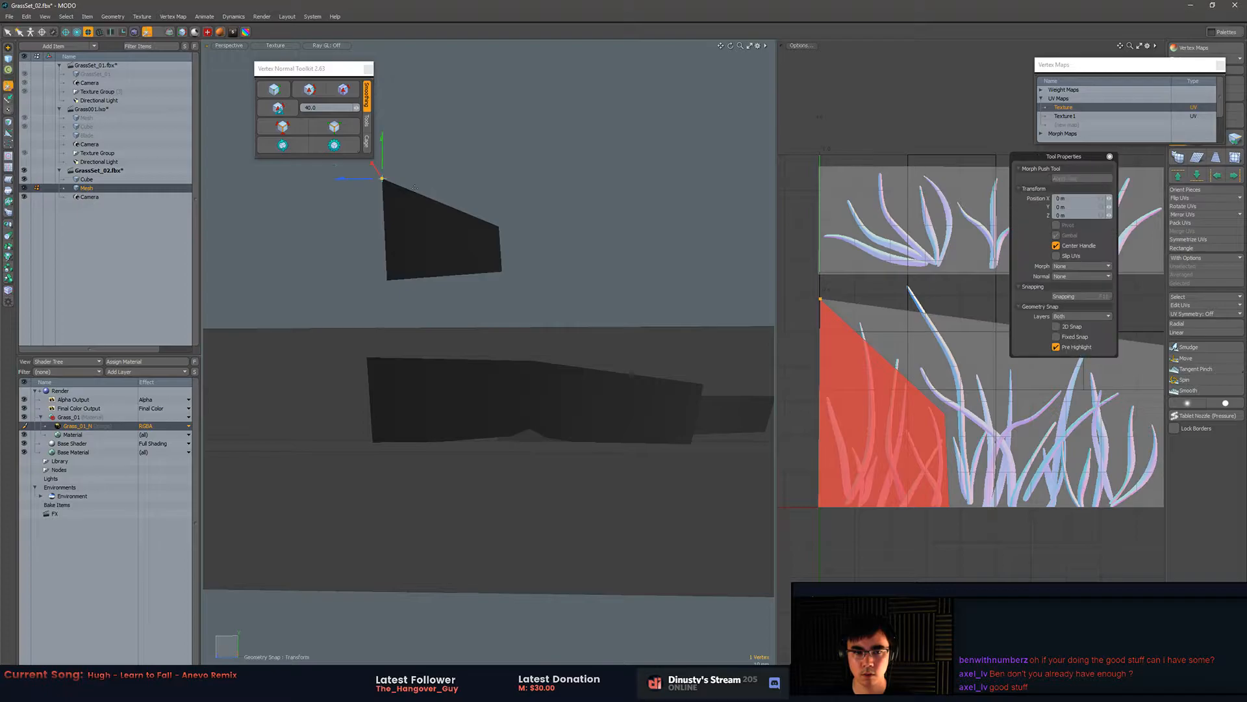
{"action": "left_click_drag", "start_coordinate": [391, 170], "coordinate": [424, 153], "text": "alt+shift"}
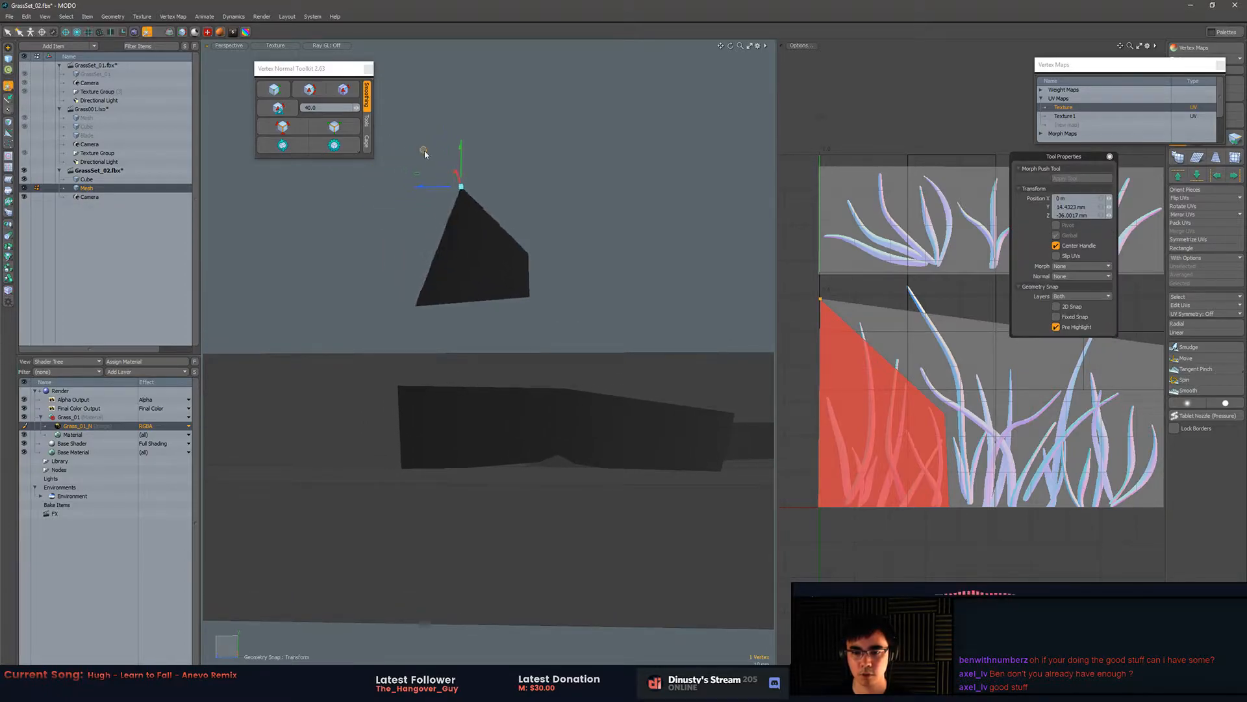
{"action": "left_click", "coordinate": [1063, 256]}
{"action": "left_click_drag", "start_coordinate": [426, 151], "coordinate": [384, 154]}
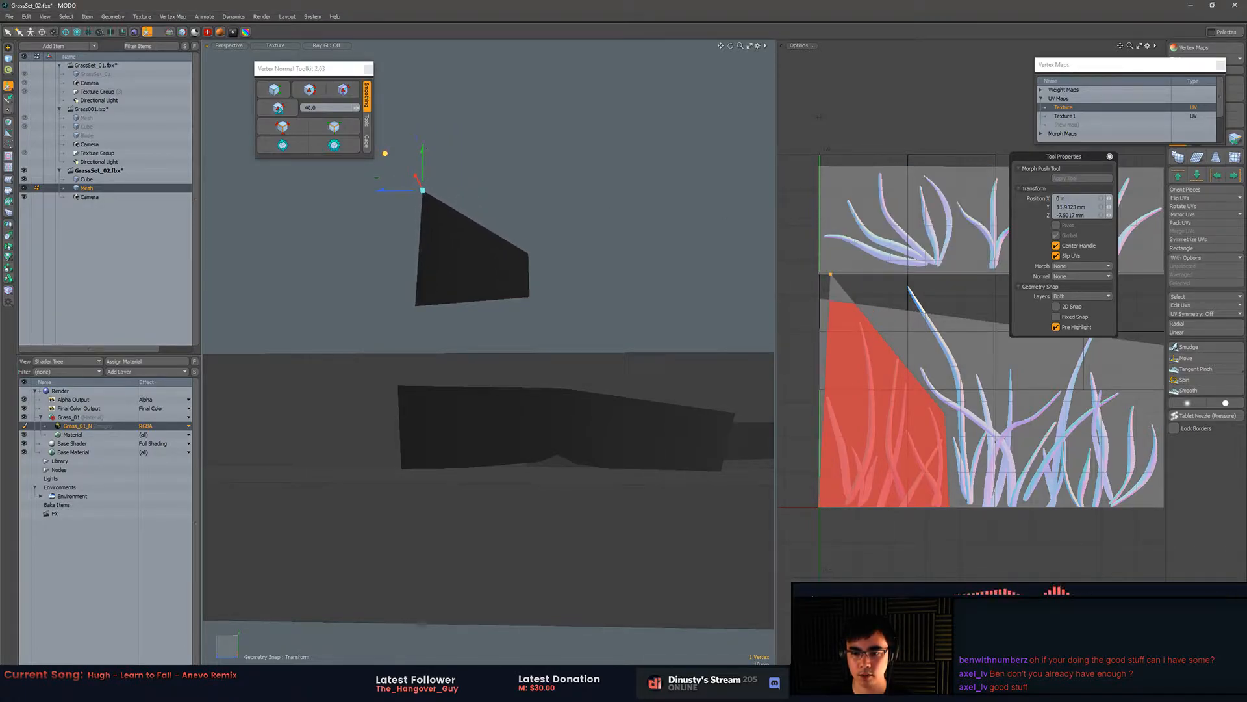
{"action": "key", "text": "space"}
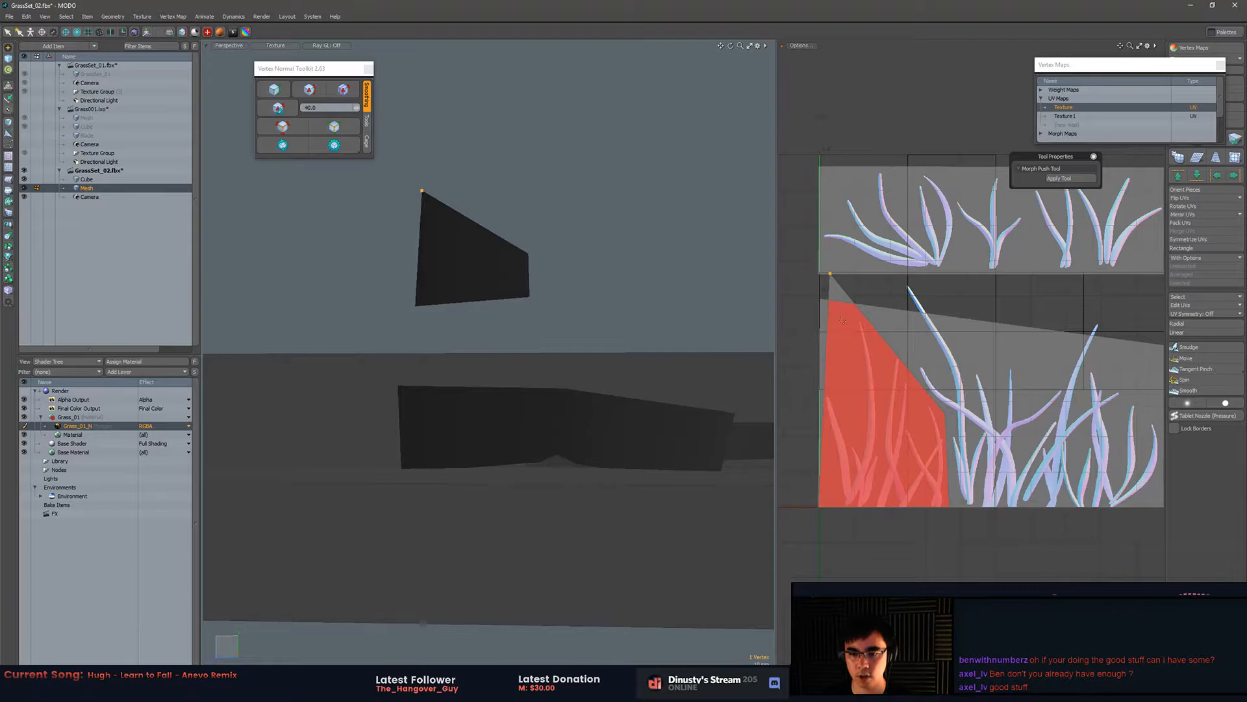
- Select the raised card's polygon and add an Edge Slice point at 69.5% on its sloping upper edge
{"action": "key", "text": "space"}
{"action": "key", "text": "space"}
{"action": "left_click", "coordinate": [847, 312]}
{"action": "left_click_drag", "start_coordinate": [478, 256], "coordinate": [552, 272], "text": "alt"}
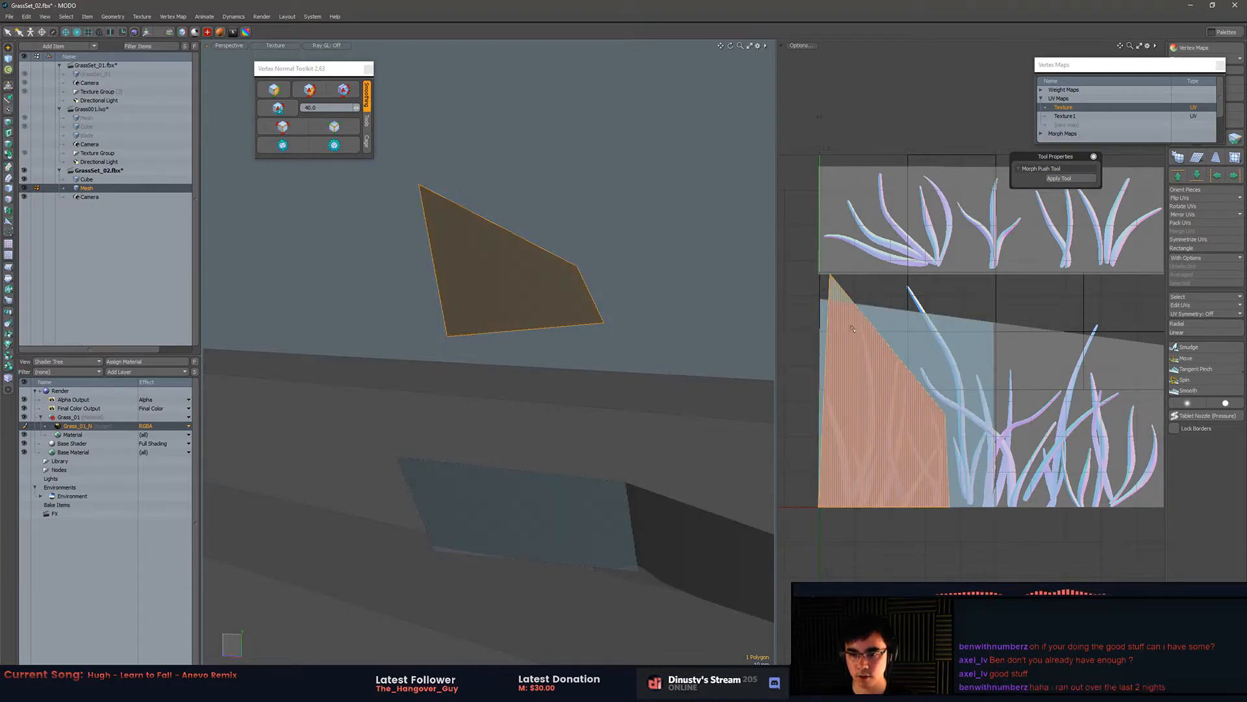
{"action": "key", "text": "alt+c"}
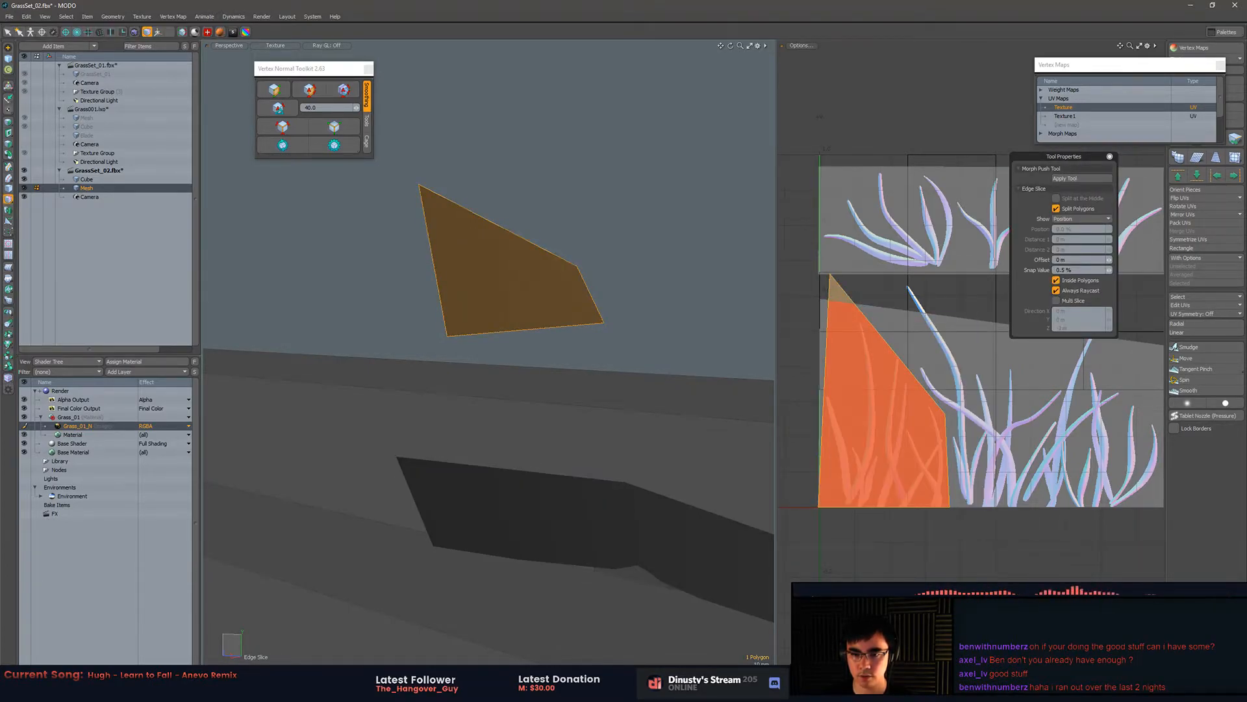
{"action": "left_click", "coordinate": [468, 208]}
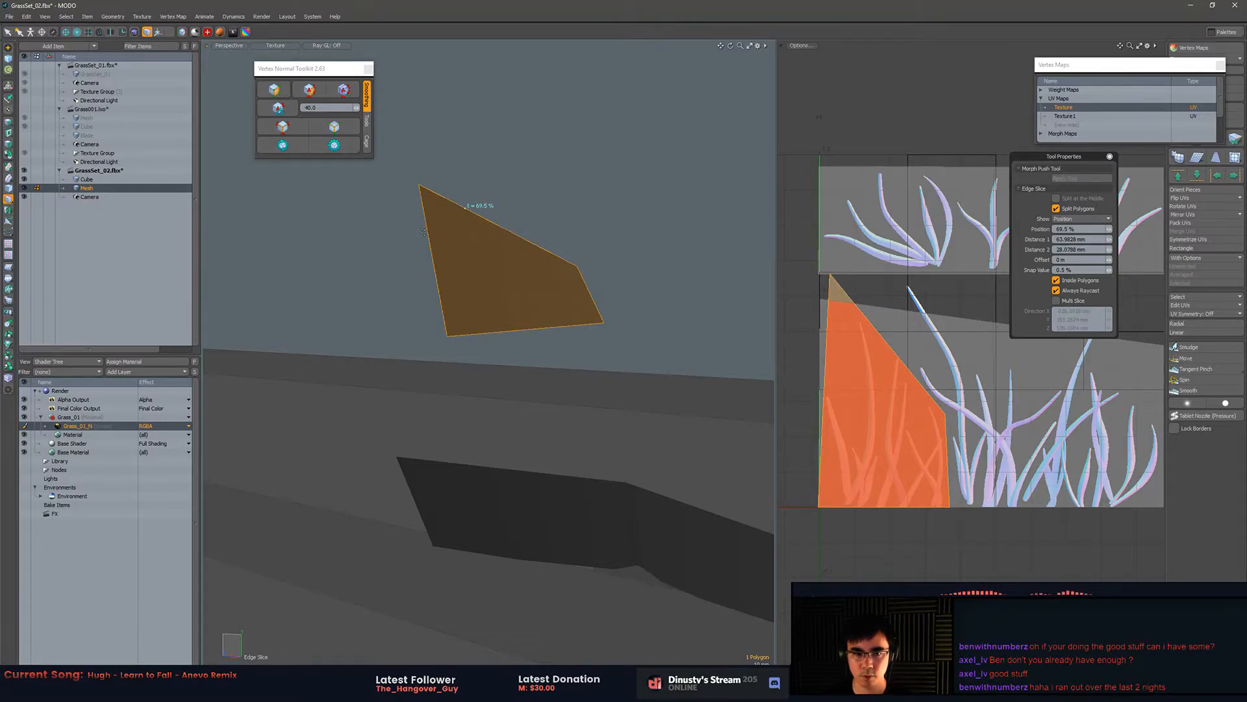
{"action": "key", "text": "space"}
- Select the new vertex on the card's sloping upper edge and activate the Move tool on it
{"action": "key", "text": "1"}
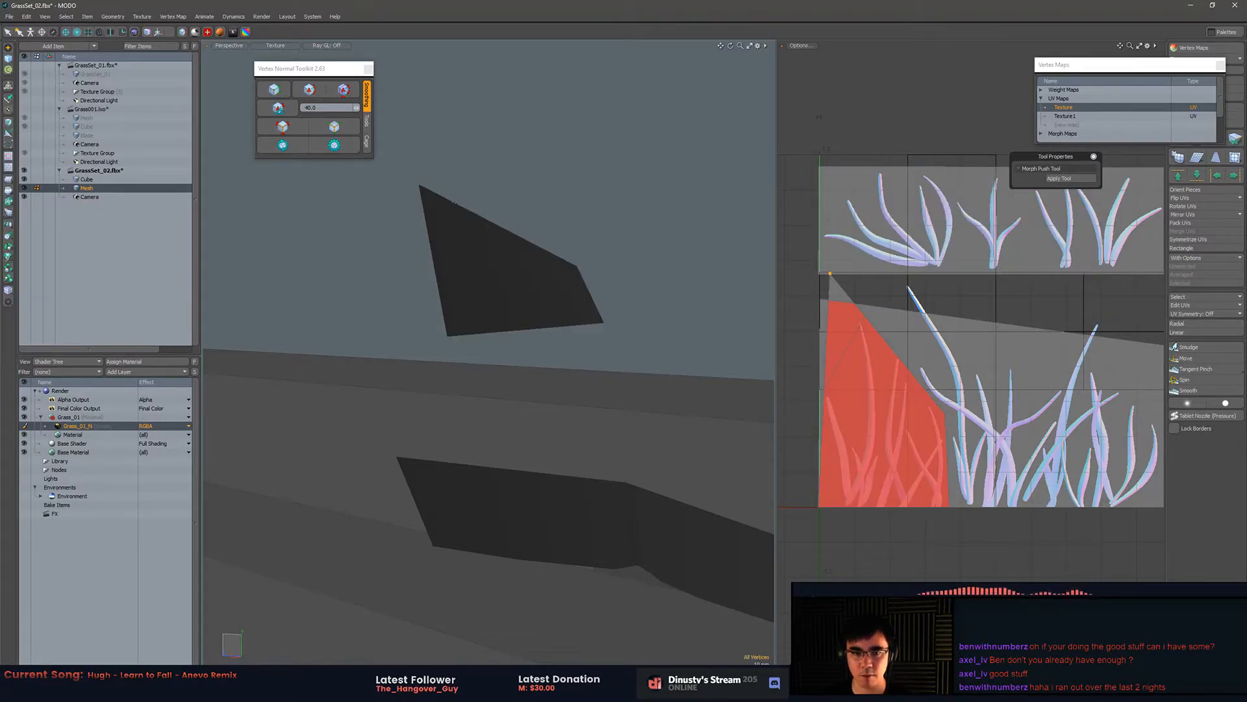
{"action": "left_click", "coordinate": [465, 209]}
{"action": "left_click_drag", "start_coordinate": [469, 211], "coordinate": [496, 209], "text": "alt"}
{"action": "key", "text": "w"}
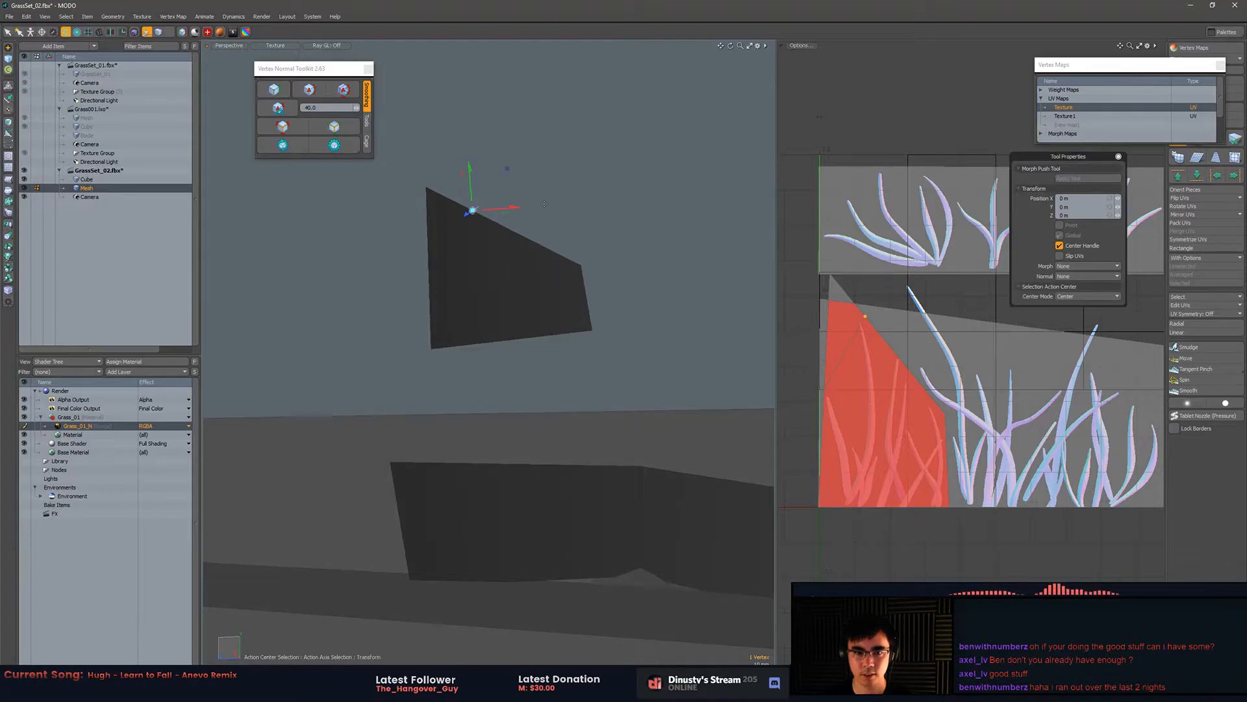
- Move the card's peak vertex slightly upward with Slip UVs enabled, and delete the leftover corner triangle
{"action": "left_click", "coordinate": [1078, 254]}
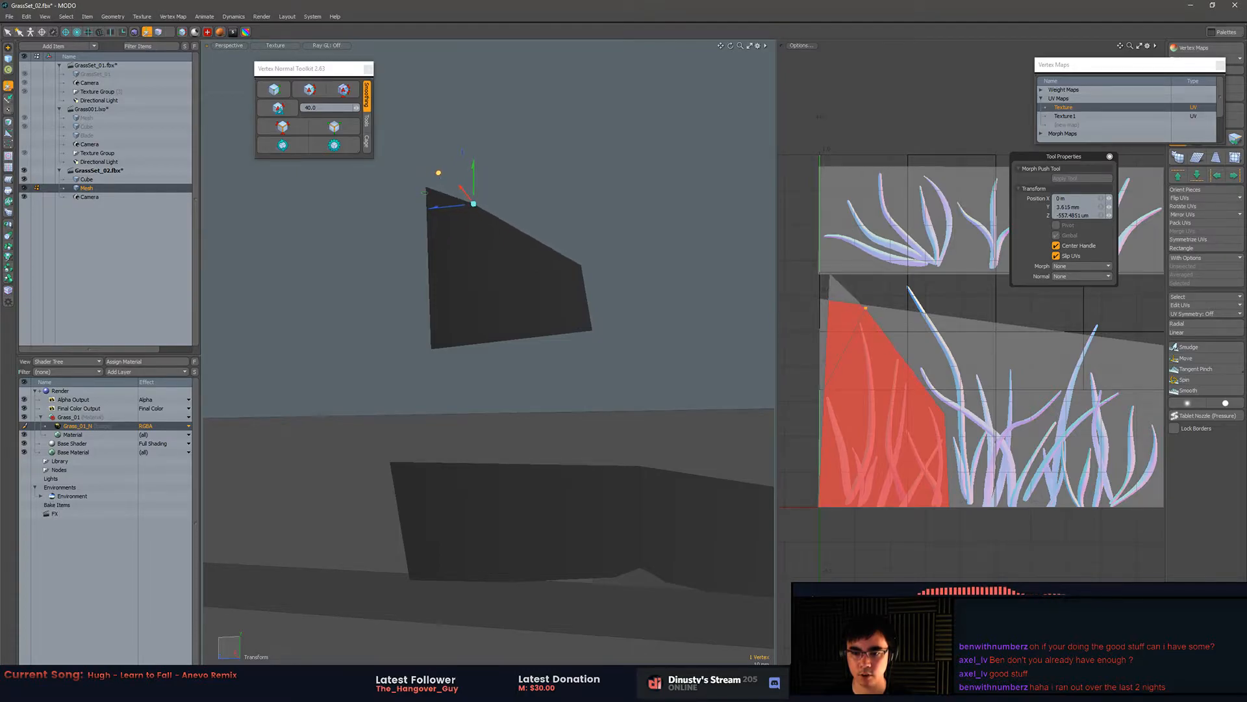
{"action": "key", "text": "q"}
{"action": "key", "text": "3"}
{"action": "left_click", "coordinate": [448, 205]}
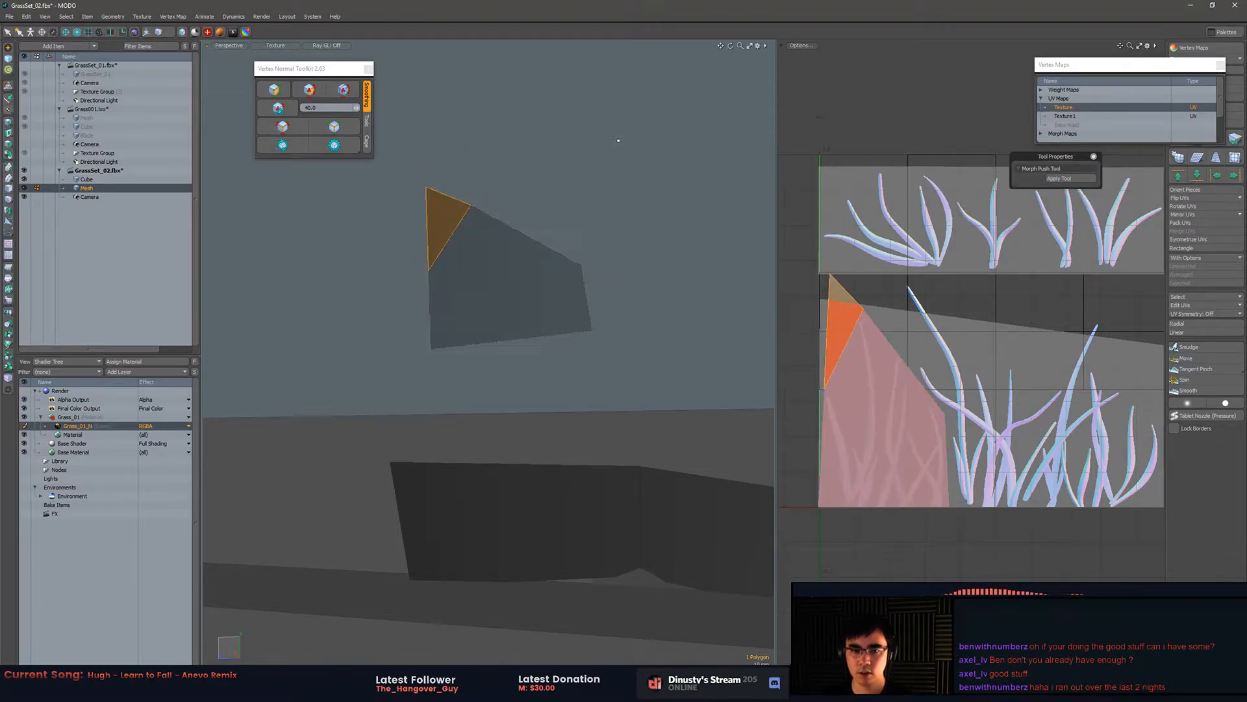
{"action": "key", "text": "Delete"}
- Rotate the remaining five-sided grass card to tilt its base, using the selection action center
{"action": "left_click", "coordinate": [551, 267]}
{"action": "left_click_drag", "start_coordinate": [719, 262], "coordinate": [539, 230], "text": "alt"}
{"action": "key", "text": "e"}
{"action": "key", "text": "alt+s"}
- Set up snapping and move the tilted card down onto the step with the automatic action center
{"action": "key", "text": "x"}
{"action": "key", "text": "w"}
{"action": "key", "text": "shift+x"}
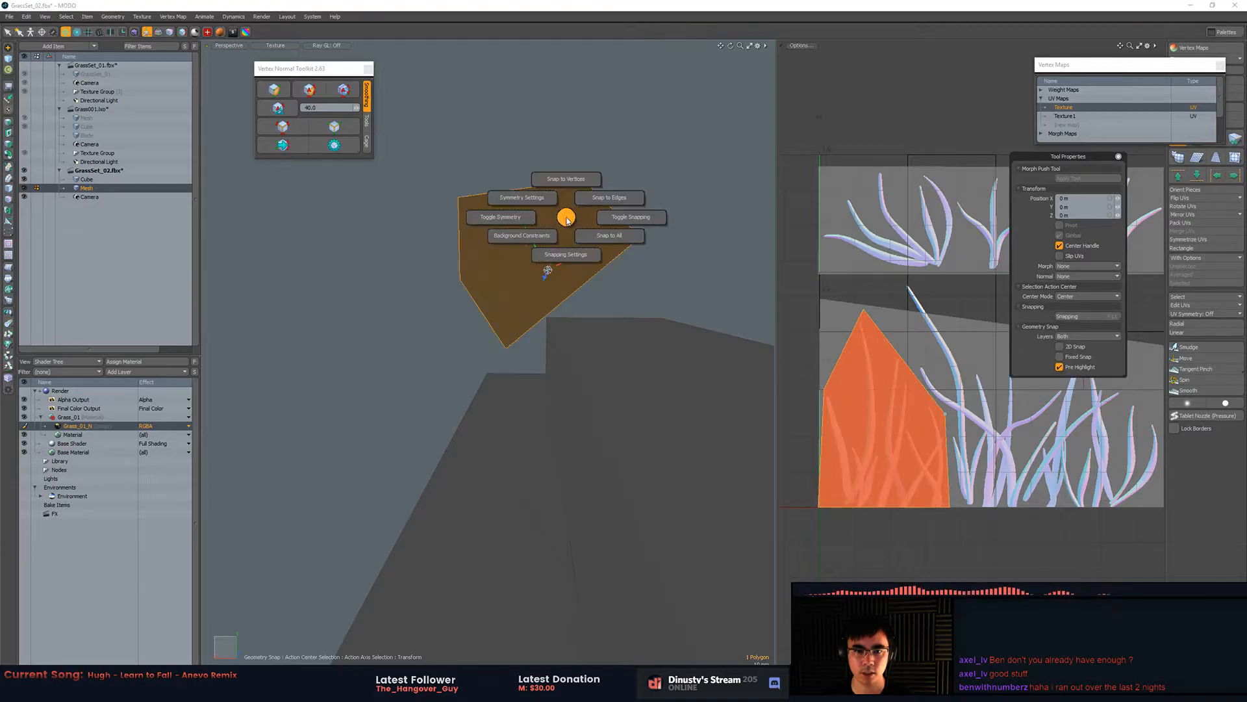
{"action": "left_click", "coordinate": [565, 223]}
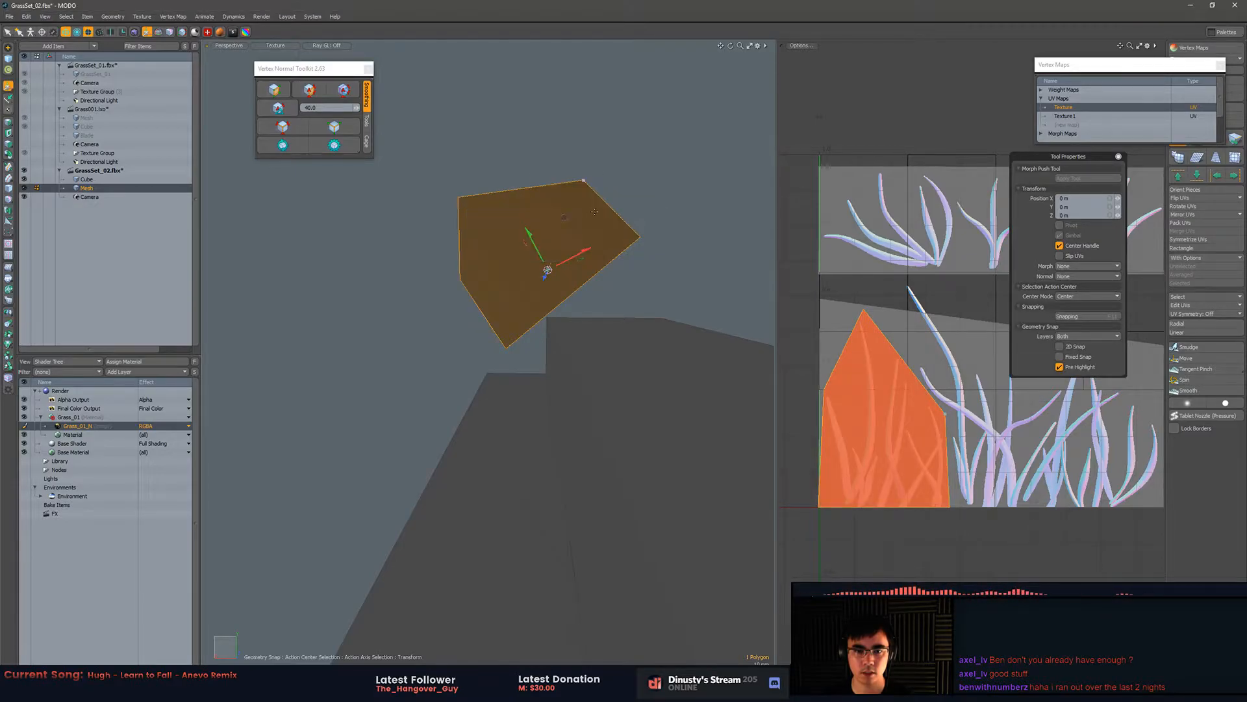
{"action": "key", "text": "alt+a"}
{"action": "left_click", "coordinate": [563, 222]}
{"action": "key", "text": "q"}
{"action": "key", "text": "w"}
{"action": "key", "text": "x"}
{"action": "left_click_drag", "start_coordinate": [512, 232], "coordinate": [522, 482]}
{"action": "key", "text": "shift+a"}
- Rotate the card around its vertical axis so it crosses the grass strip at an angle
{"action": "scroll", "coordinate": [578, 371], "scroll_direction": "down", "scroll_amount": 2}
{"action": "left_click_drag", "start_coordinate": [500, 372], "coordinate": [567, 371], "text": "alt"}
{"action": "key", "text": "e"}
{"action": "key", "text": "alt+s"}
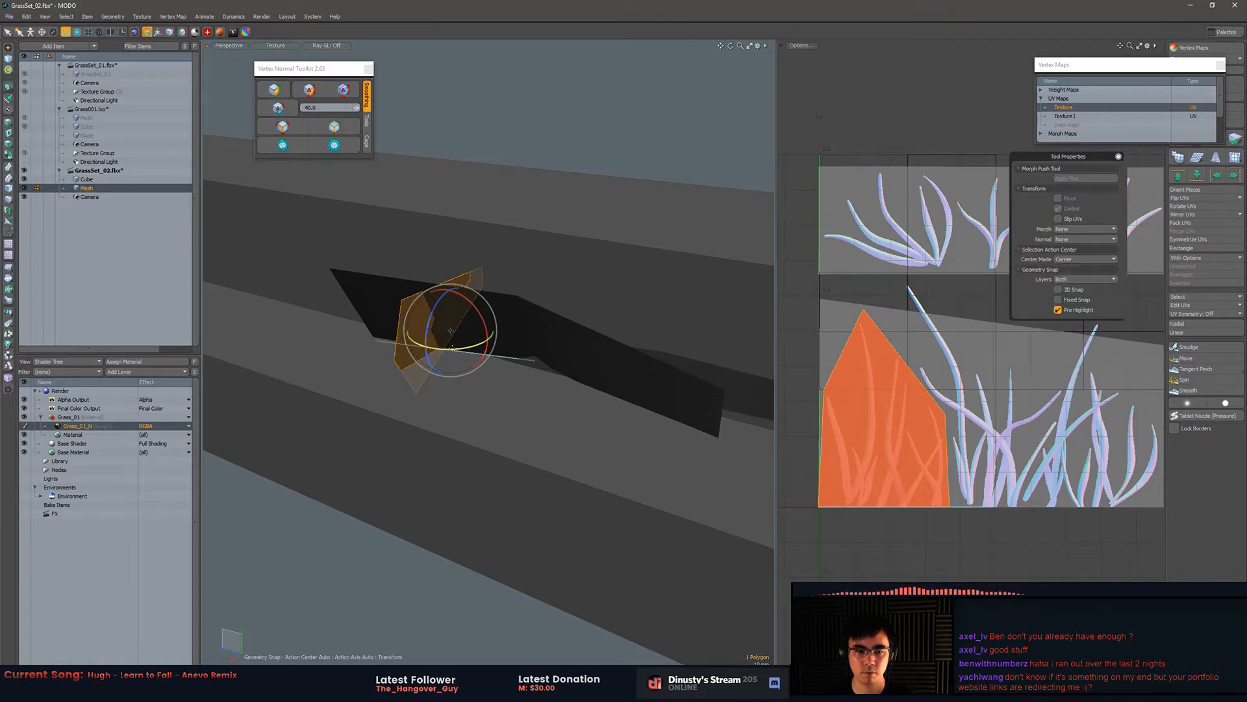
{"action": "left_click_drag", "start_coordinate": [458, 365], "coordinate": [406, 321]}
- Move and rotate copies of the five-sided card so they stand across the grass strips at different spots
{"action": "key", "text": "w"}
{"action": "key", "text": "e"}
{"action": "key", "text": "w"}
{"action": "key", "text": "q"}
{"action": "key", "text": "w"}
{"action": "key", "text": "q"}
{"action": "left_click_drag", "start_coordinate": [521, 332], "coordinate": [466, 347], "text": "alt"}
{"action": "key", "text": "w"}
{"action": "key", "text": "q"}
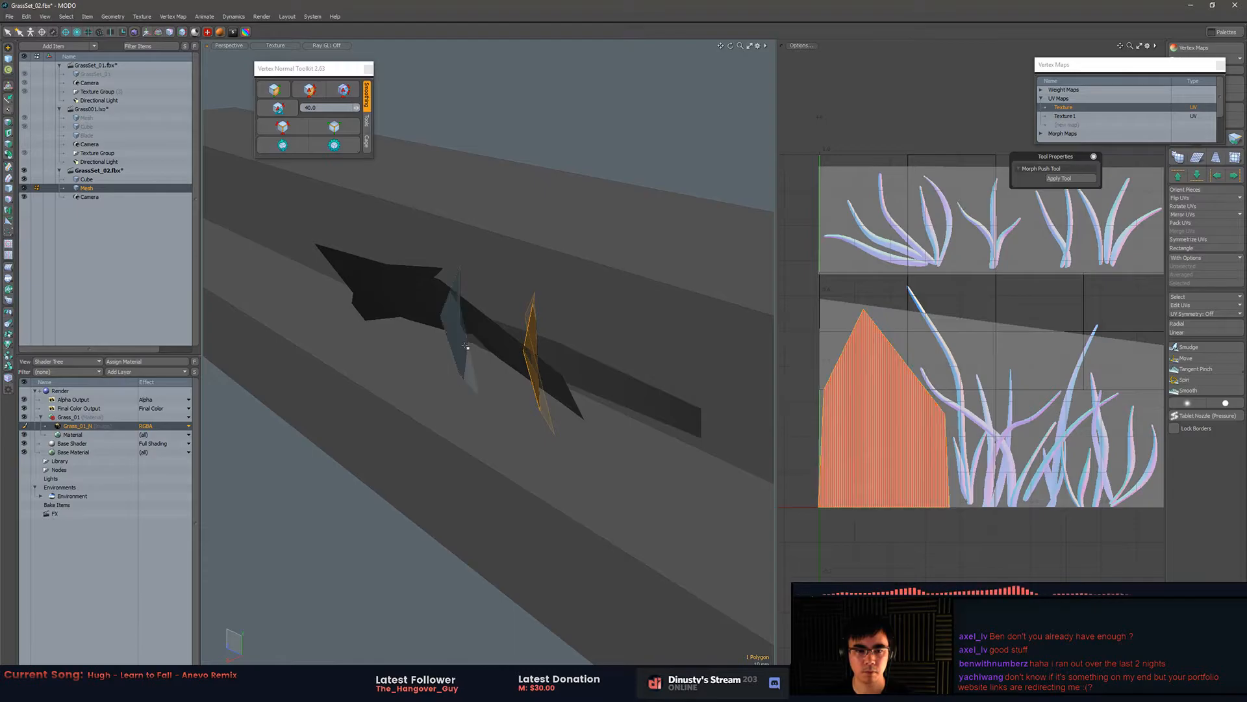
- Duplicate the single five-sided card standing near the middle of the grass strip in place
{"action": "left_click", "coordinate": [468, 340]}
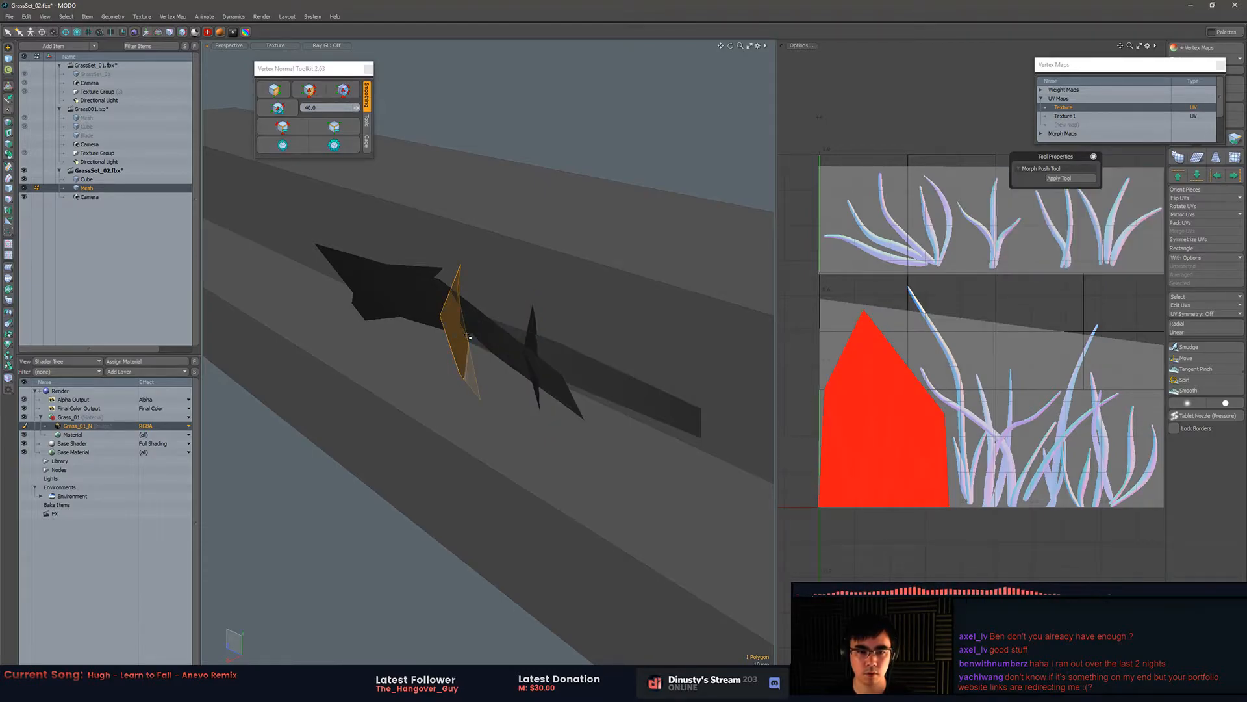
{"action": "key", "text": "ctrl+c"}
{"action": "key", "text": "ctrl+v"}
{"action": "key", "text": "e"}
{"action": "left_click_drag", "start_coordinate": [458, 355], "coordinate": [399, 339]}
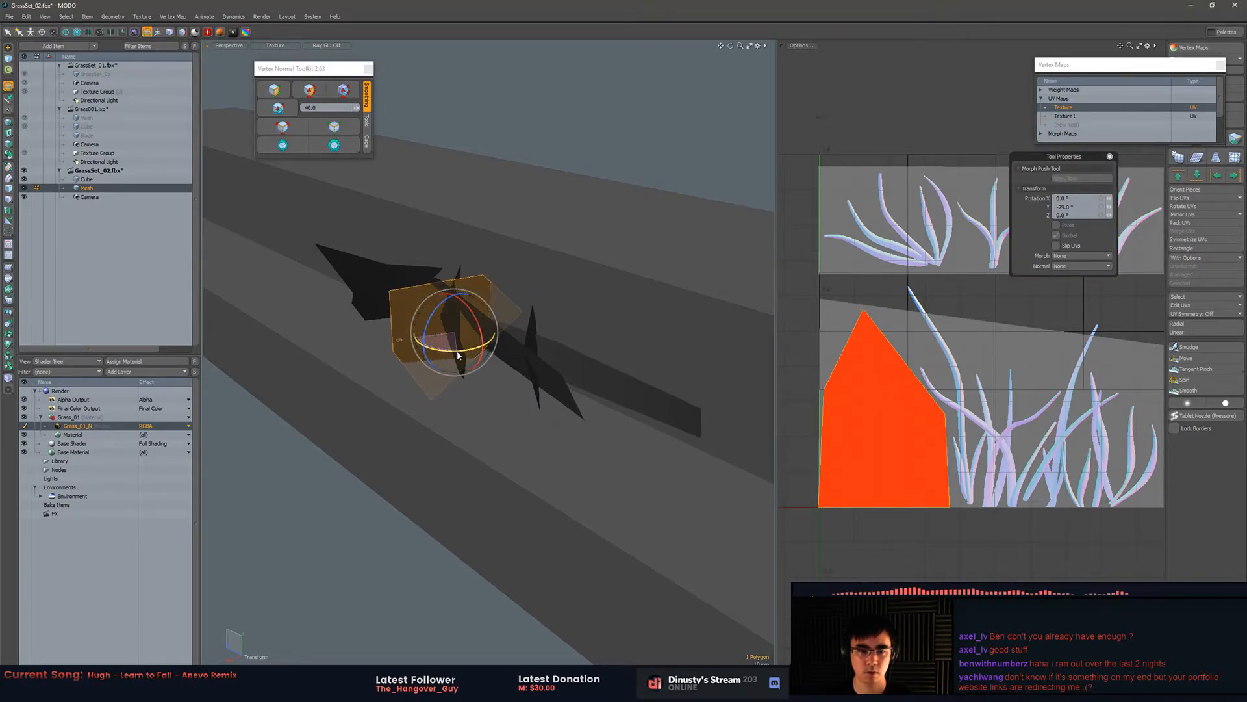
{"action": "left_click_drag", "start_coordinate": [461, 293], "coordinate": [439, 329]}
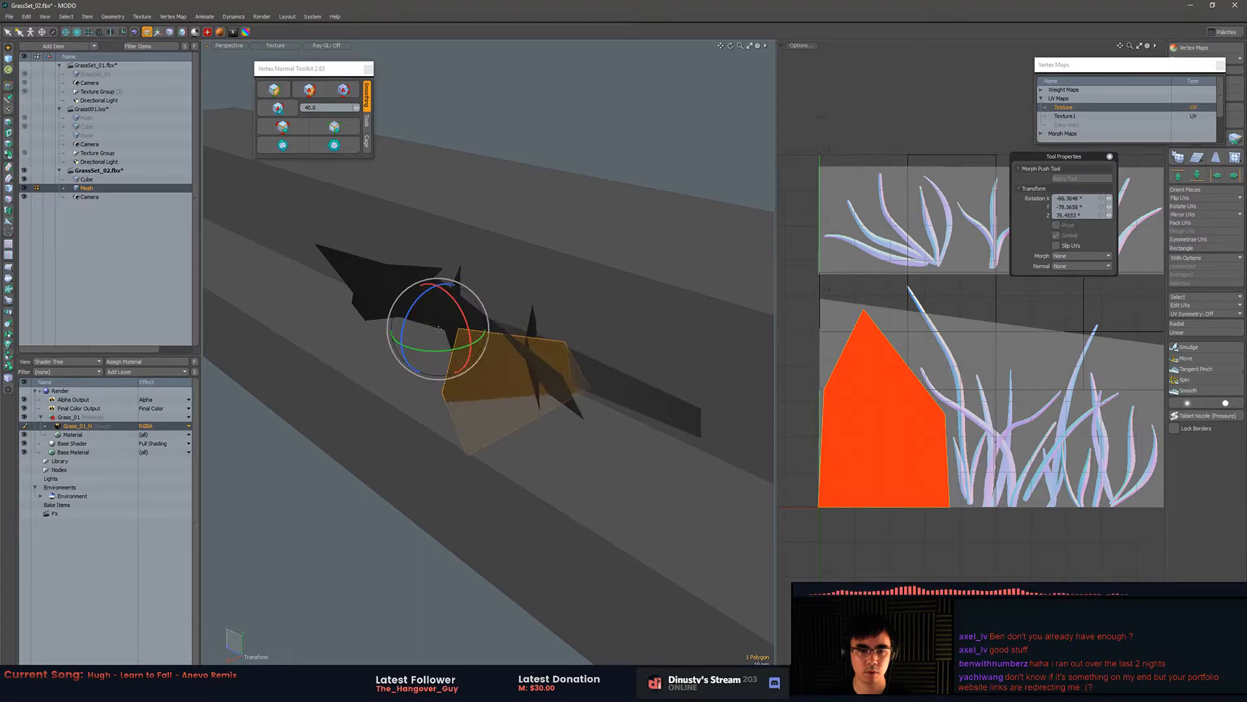
{"action": "key", "text": "q"}
{"action": "key", "text": "ctrl+z"}
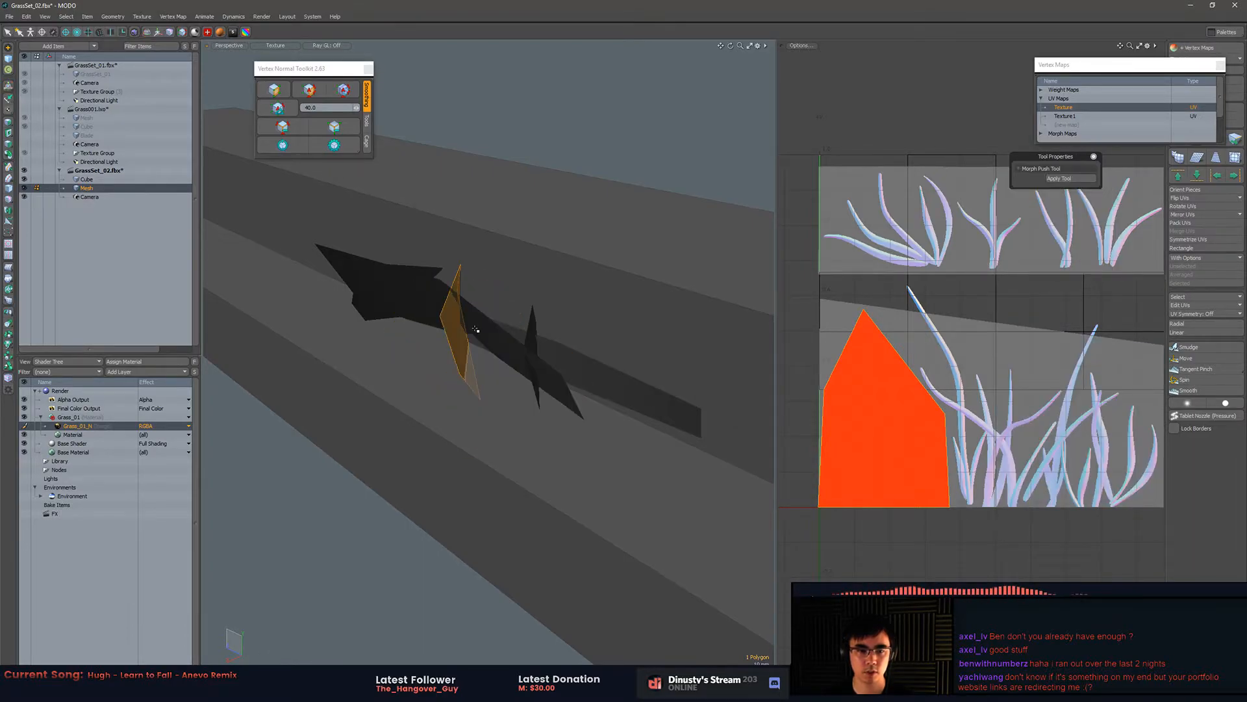
- Rotate the pasted card until it crosses the original, shift it into place and refine its angle
{"action": "key", "text": "e"}
{"action": "left_click_drag", "start_coordinate": [454, 354], "coordinate": [393, 338]}
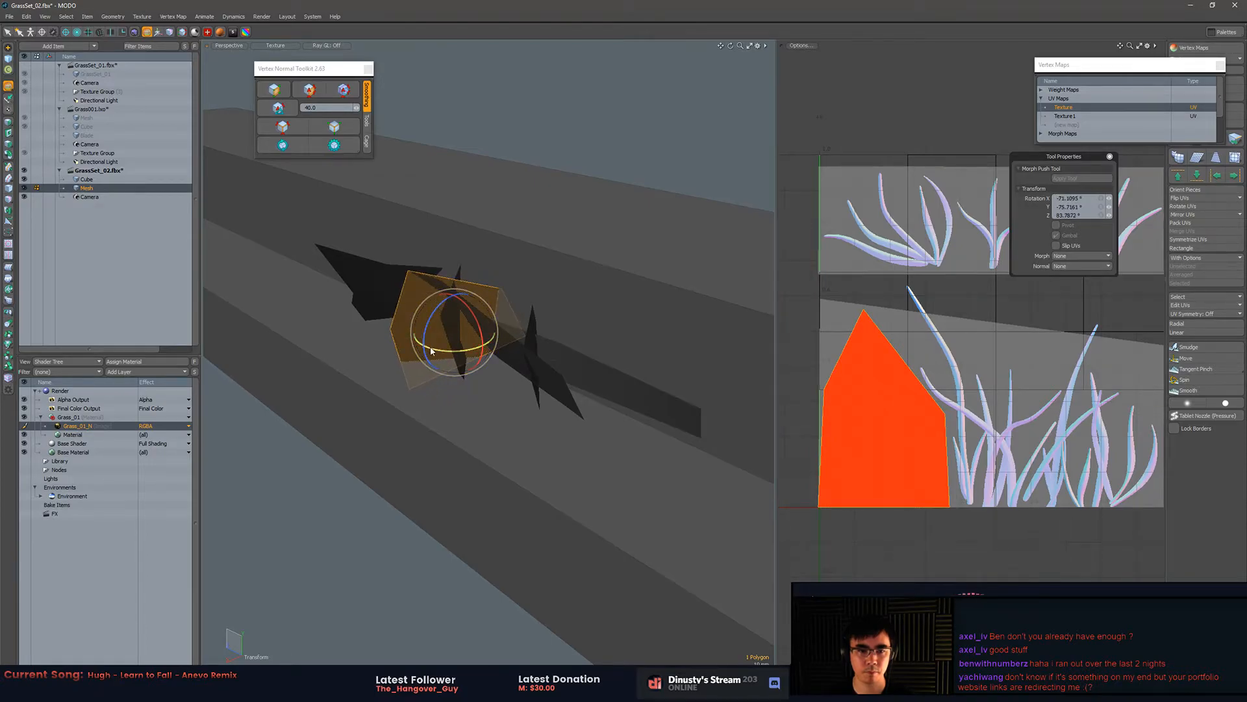
{"action": "mouse_move", "coordinate": [473, 318]}
{"action": "left_mouse_down", "text": "alt"}
{"action": "mouse_move", "coordinate": [528, 304]}
{"action": "mouse_move", "coordinate": [494, 328]}
{"action": "left_mouse_up", "text": "alt"}
{"action": "key", "text": "w"}
{"action": "left_click_drag", "start_coordinate": [378, 340], "coordinate": [460, 348]}
{"action": "key", "text": "e"}
{"action": "key", "text": "alt+s"}
{"action": "left_click_drag", "start_coordinate": [523, 380], "coordinate": [616, 463]}
{"action": "key", "text": "q"}
- Reposition and rotate the neighbouring card beside the bend of the grass strip
{"action": "double_click", "coordinate": [549, 373]}
{"action": "key", "text": "w"}
{"action": "key", "text": "e"}
{"action": "key", "text": "q"}
- Reshape the grass strips by moving their edges, pulling the far end edge back toward the wall
{"action": "key", "text": "2"}
{"action": "left_click", "coordinate": [629, 373]}
{"action": "key", "text": "w"}
{"action": "key", "text": "q"}
{"action": "left_click", "coordinate": [727, 438]}
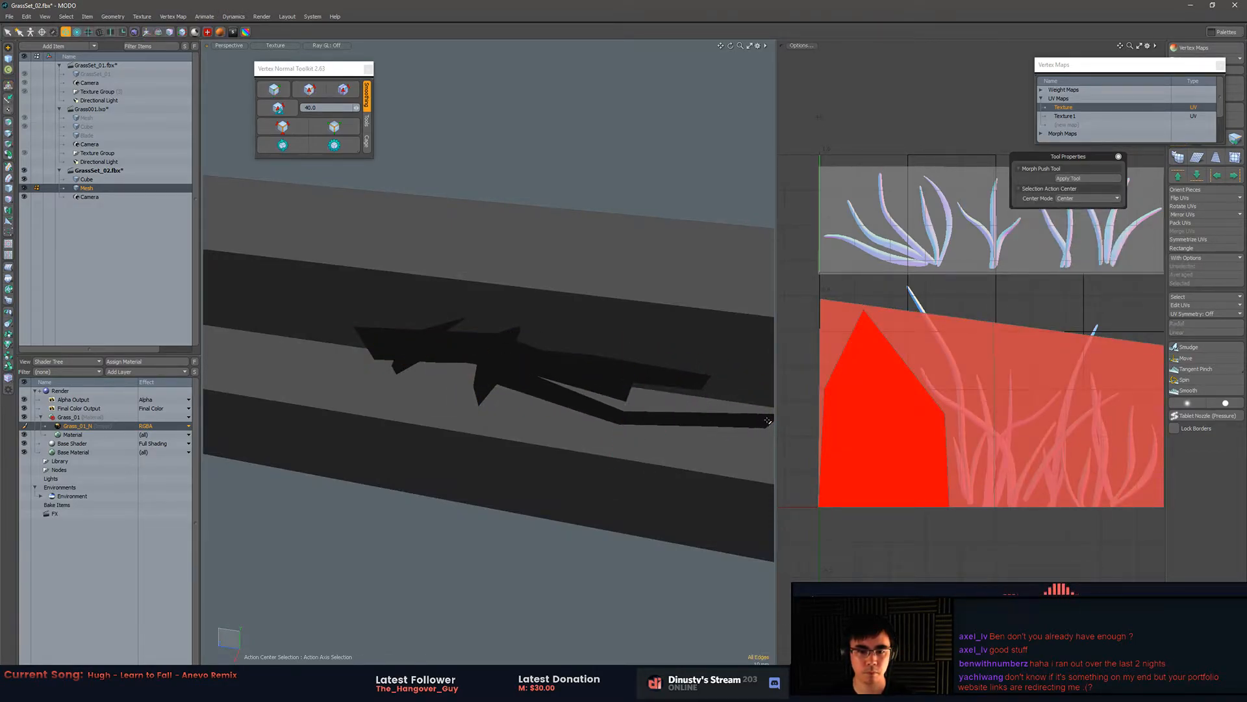
{"action": "left_click_drag", "start_coordinate": [734, 429], "coordinate": [695, 420], "text": "alt"}
{"action": "key", "text": "w"}
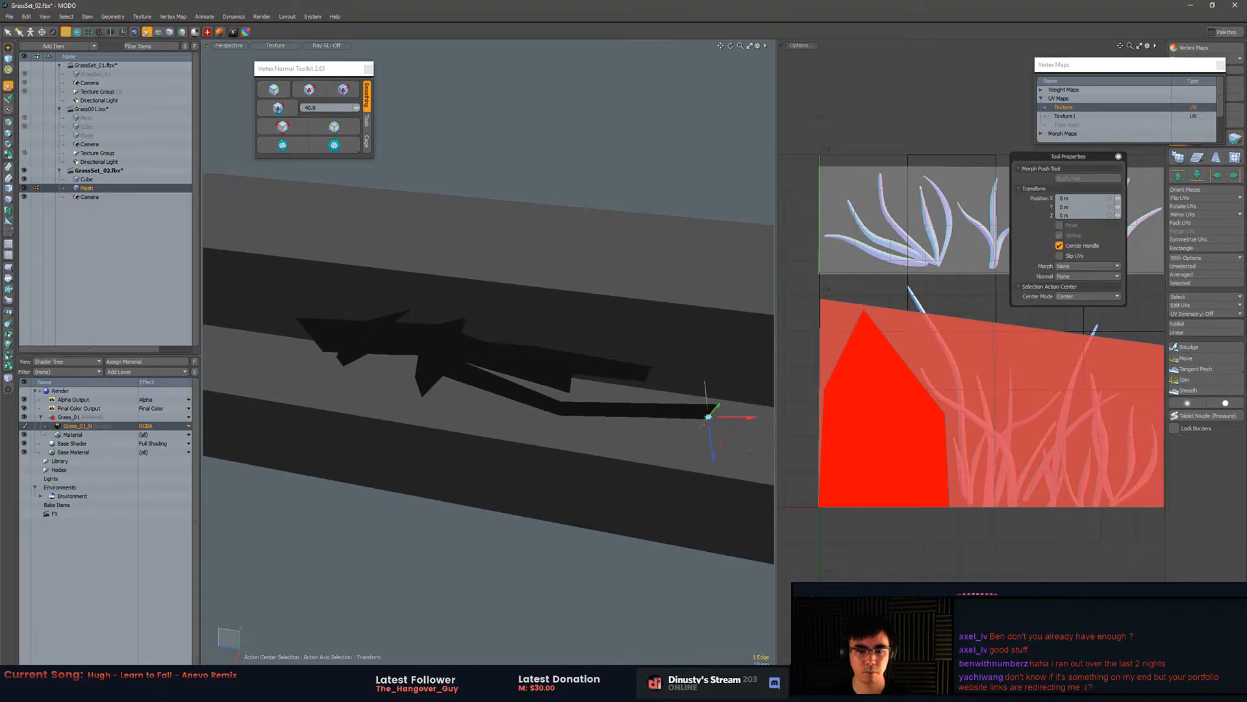
{"action": "left_click_drag", "start_coordinate": [749, 454], "coordinate": [731, 411]}
{"action": "key", "text": "q"}
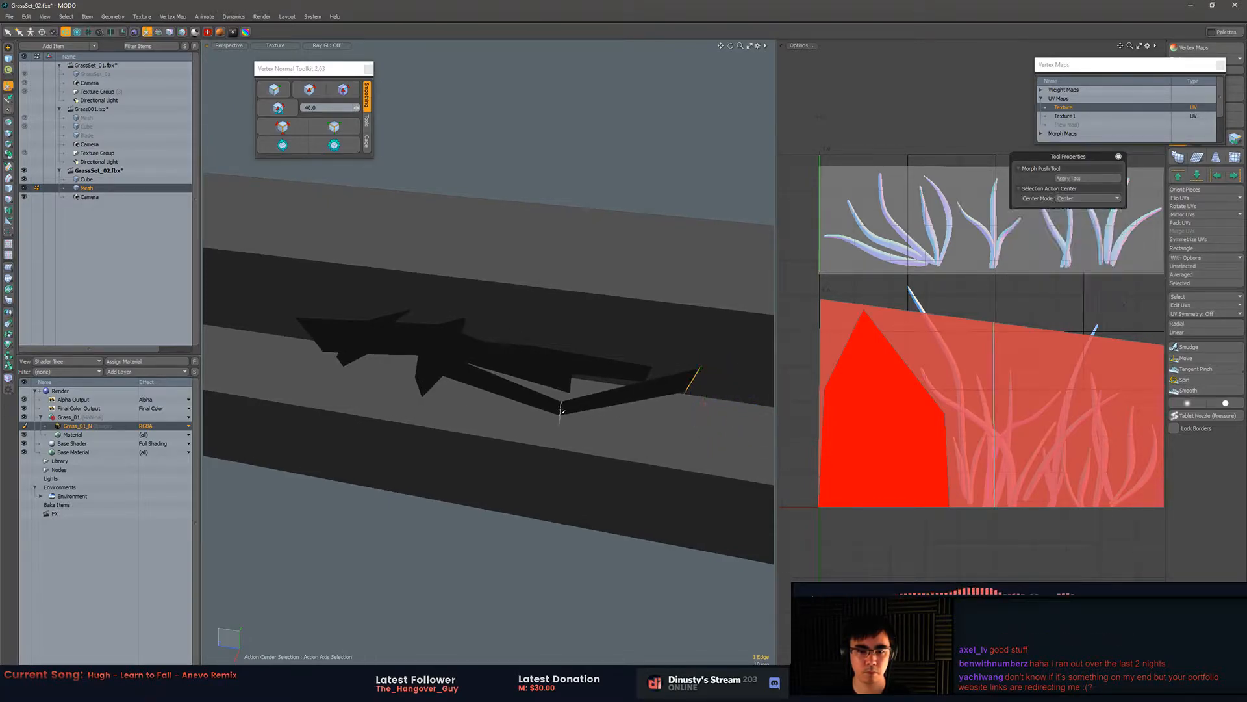
- Duplicate the crossed card pair together with its two-segment strip and move the copy to the other end of the row
{"action": "key", "text": "5"}
{"action": "key", "text": "3"}
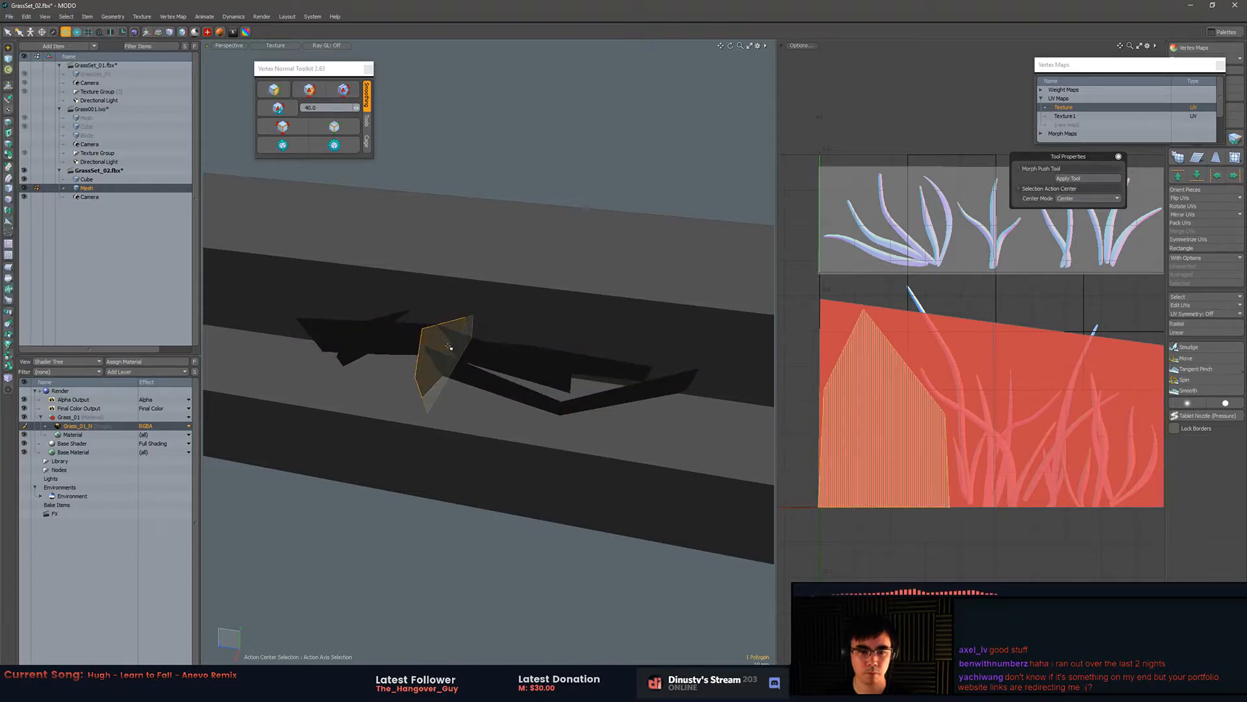
{"action": "left_click", "coordinate": [458, 350]}
{"action": "double_click", "coordinate": [457, 354]}
{"action": "left_click_drag", "start_coordinate": [399, 367], "coordinate": [395, 340], "text": "alt"}
{"action": "right_click_drag", "start_coordinate": [442, 333], "coordinate": [442, 330]}
{"action": "mouse_move", "coordinate": [559, 343]}
{"action": "left_mouse_down", "text": "alt"}
{"action": "mouse_move", "coordinate": [501, 353]}
{"action": "mouse_move", "coordinate": [555, 352]}
{"action": "mouse_move", "coordinate": [570, 340]}
{"action": "left_mouse_up", "text": "alt"}
{"action": "left_click", "coordinate": [501, 353], "text": "shift"}
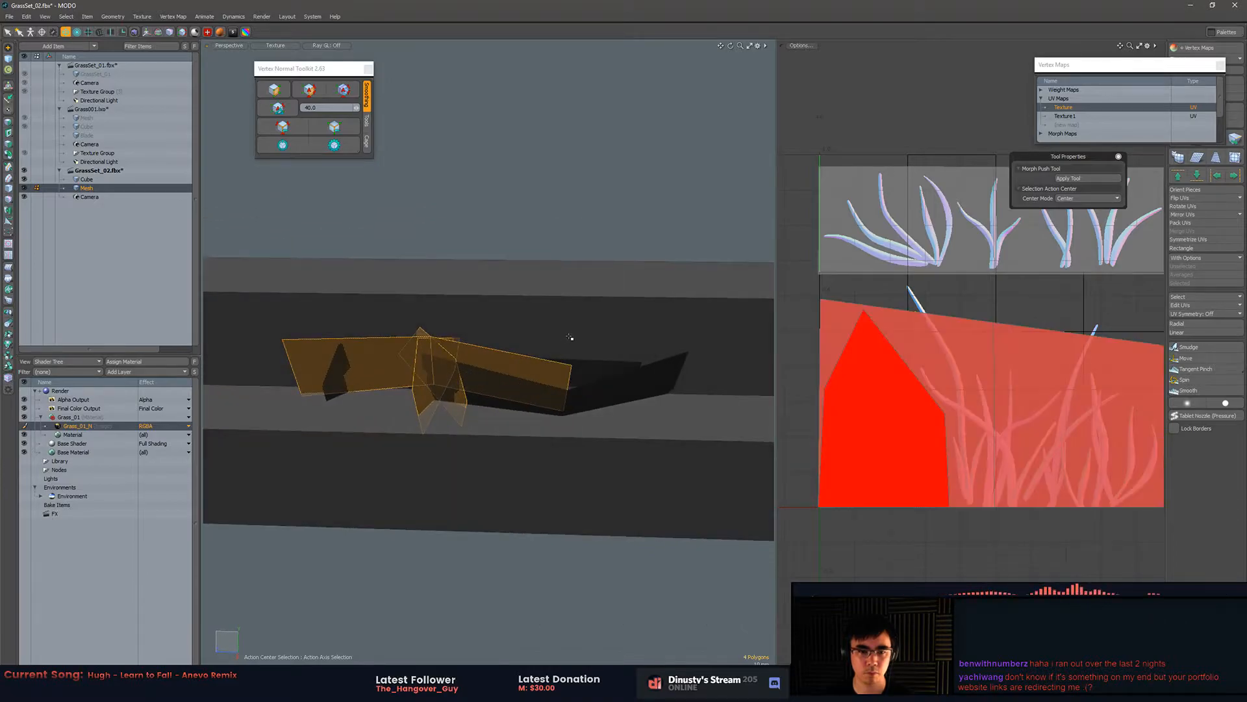
{"action": "key", "text": "w"}
{"action": "key", "text": "ctrl+c"}
{"action": "key", "text": "ctrl+v"}
{"action": "key", "text": "w"}
{"action": "left_click_drag", "start_coordinate": [404, 376], "coordinate": [583, 327]}
{"action": "key", "text": "q"}
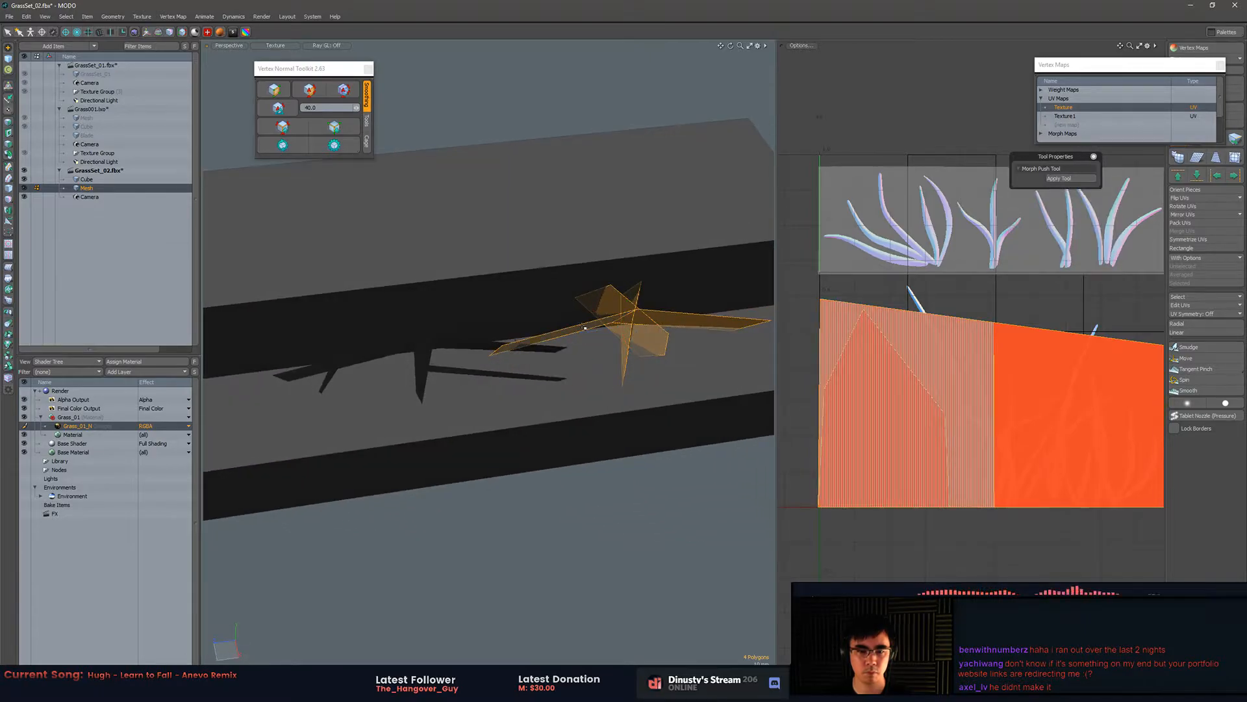
- Move only the two crossed cards of the copied group to a new spot along the strip
{"action": "left_click", "coordinate": [585, 333], "text": "ctrl"}
{"action": "key", "text": "w"}
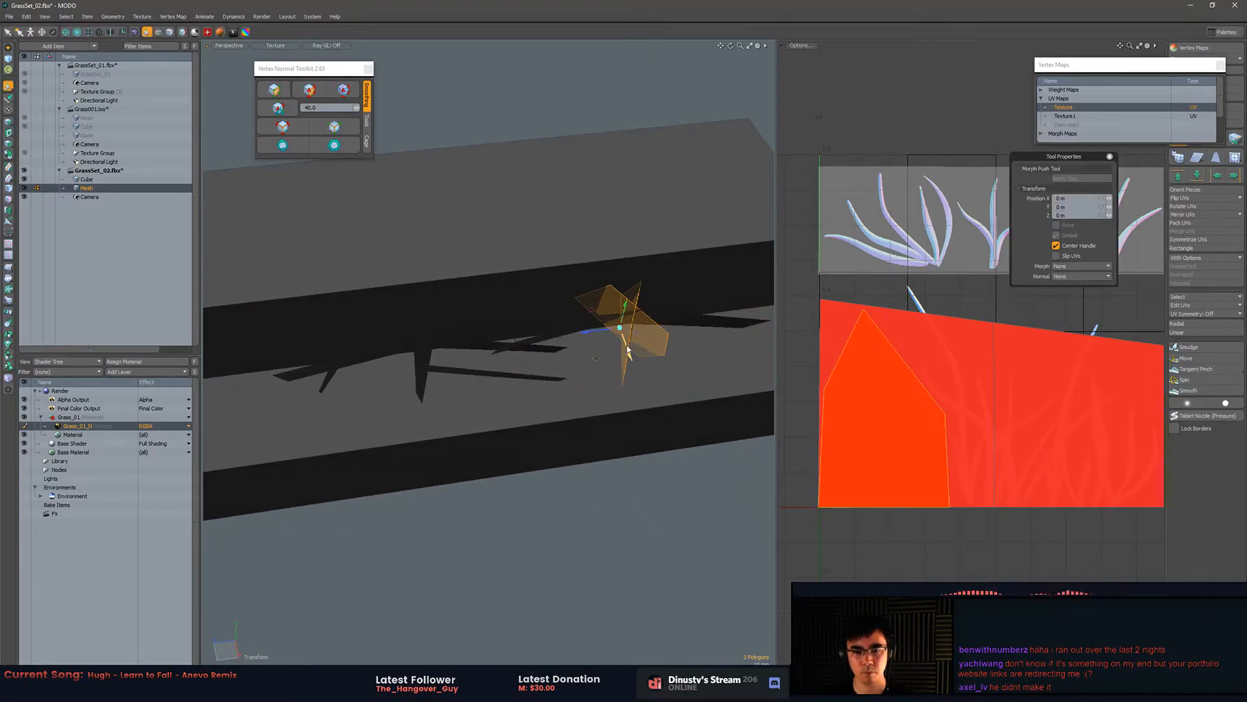
{"action": "left_click_drag", "start_coordinate": [593, 362], "coordinate": [533, 395]}
{"action": "left_click_drag", "start_coordinate": [533, 395], "coordinate": [416, 383], "text": "alt"}
- Lower the two end vertices of the copied grass strip so that end sinks into the step
{"action": "left_click", "coordinate": [388, 379]}
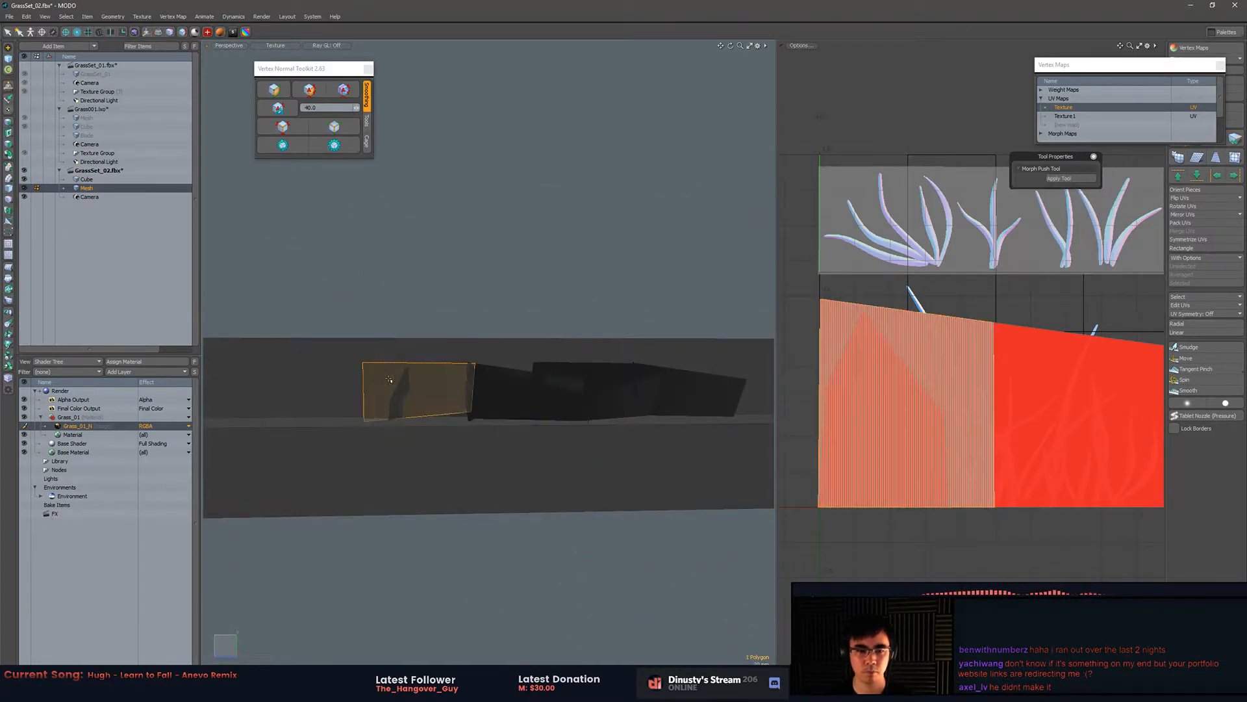
{"action": "key", "text": "1"}
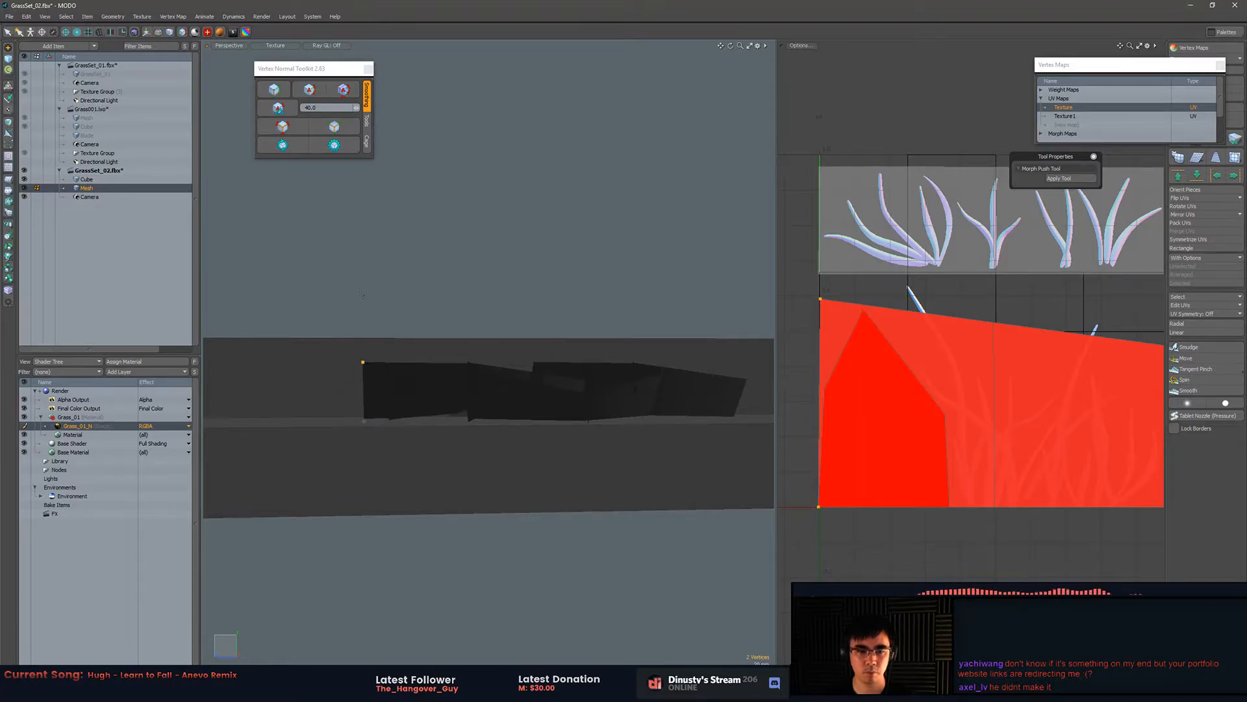
{"action": "right_click_drag", "start_coordinate": [351, 333], "coordinate": [351, 334]}
{"action": "key", "text": "w"}
{"action": "key", "text": "q"}
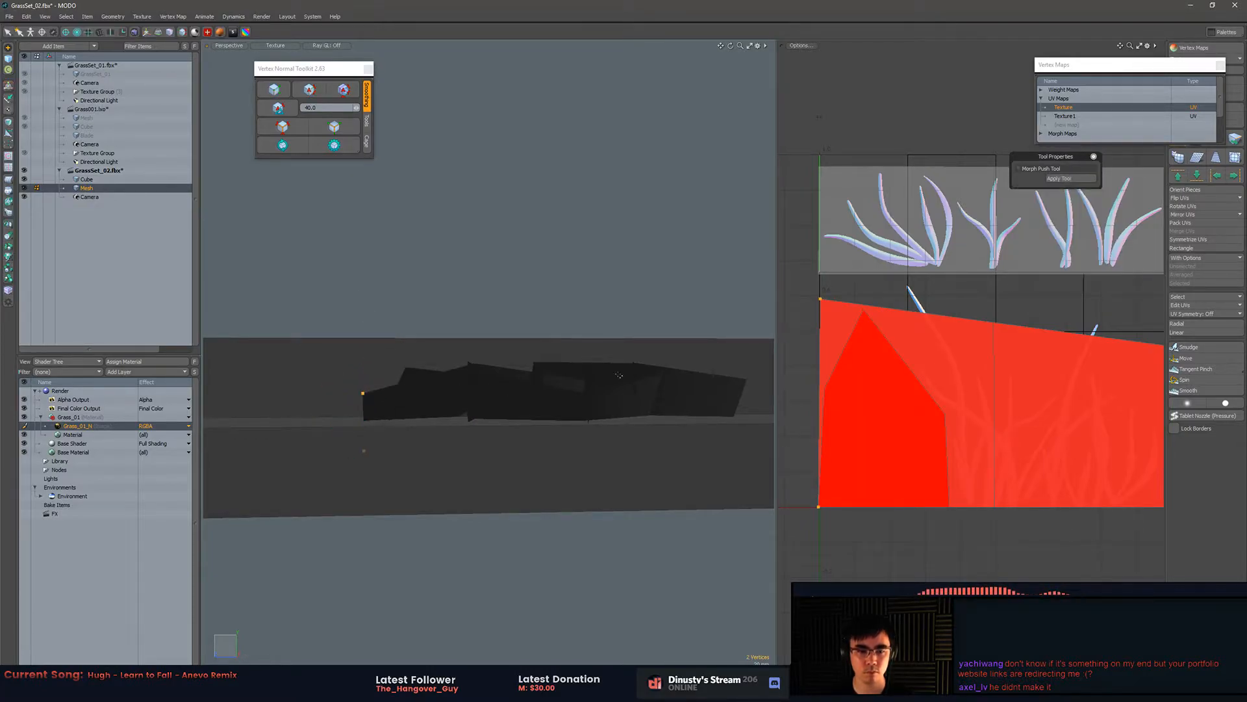
- Lower the two end vertices at the opposite end of the row by 12.5 mm
{"action": "left_click_drag", "start_coordinate": [366, 365], "coordinate": [574, 391], "text": "alt"}
{"action": "right_click_drag", "start_coordinate": [610, 482], "coordinate": [609, 481]}
{"action": "key", "text": "w"}
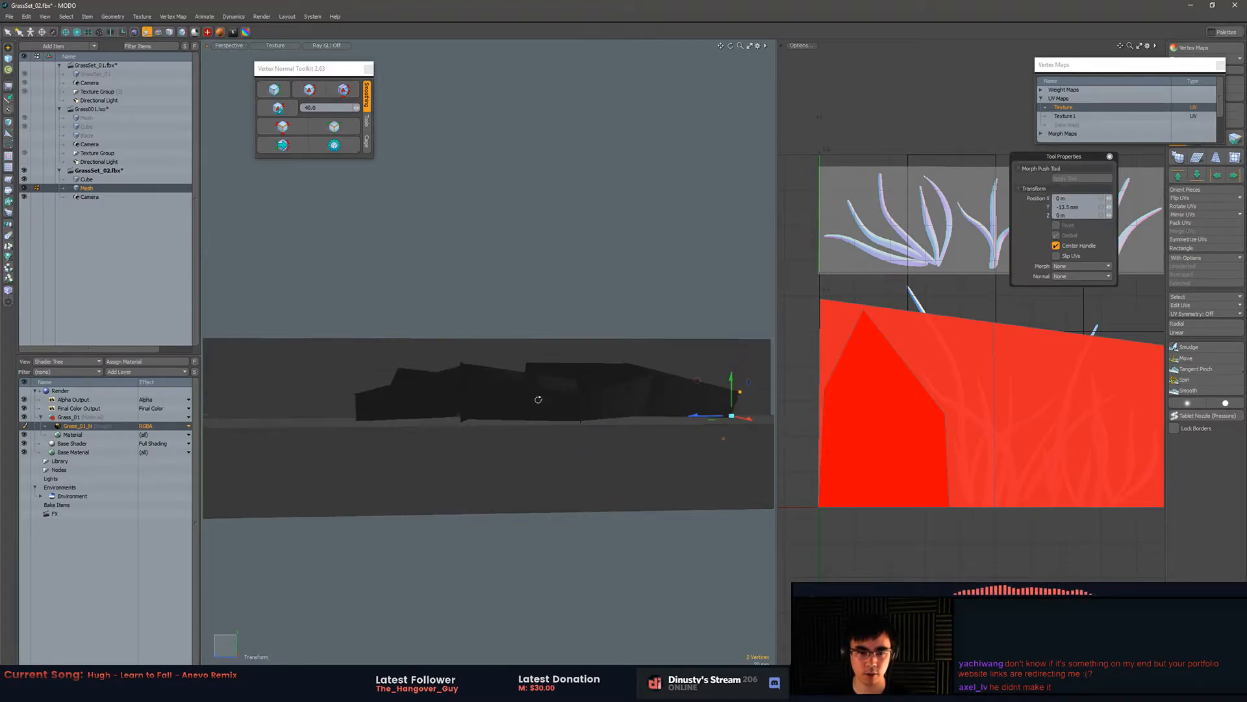
{"action": "key", "text": "q"}
- Place a copy of the crossed card pair beyond the lowered end of the copied strip and rotate it
{"action": "key", "text": "3"}
{"action": "left_click_drag", "start_coordinate": [606, 382], "coordinate": [372, 267], "text": "alt"}
{"action": "right_click_drag", "start_coordinate": [372, 267], "coordinate": [417, 447]}
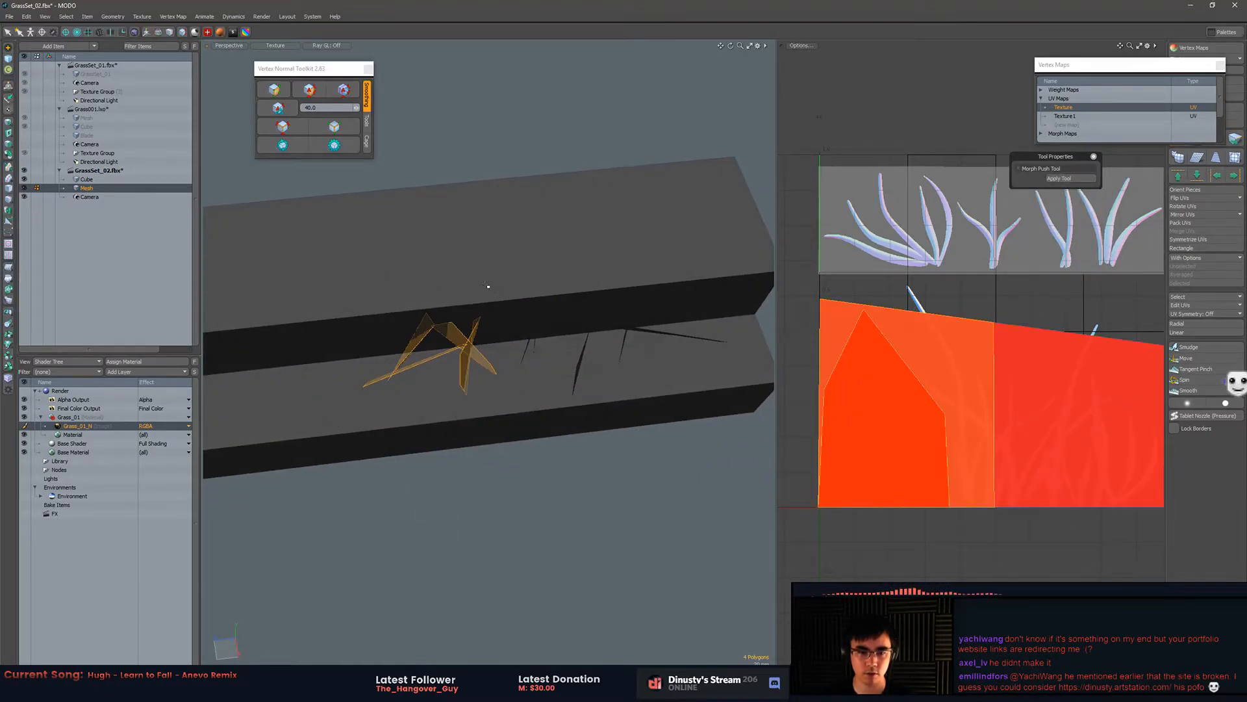
{"action": "left_click_drag", "start_coordinate": [569, 352], "coordinate": [548, 343], "text": "alt"}
{"action": "key", "text": "w"}
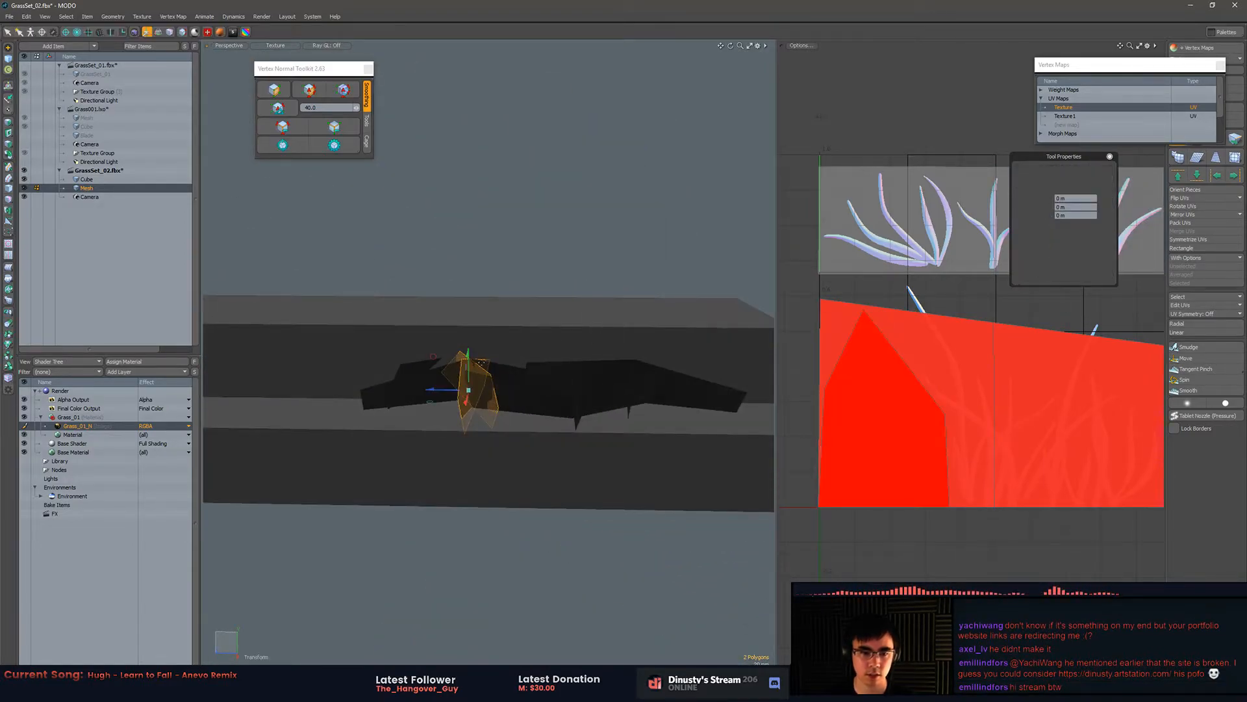
{"action": "left_click_drag", "start_coordinate": [434, 357], "coordinate": [314, 356]}
{"action": "key", "text": "e"}
{"action": "left_click_drag", "start_coordinate": [356, 403], "coordinate": [360, 420]}
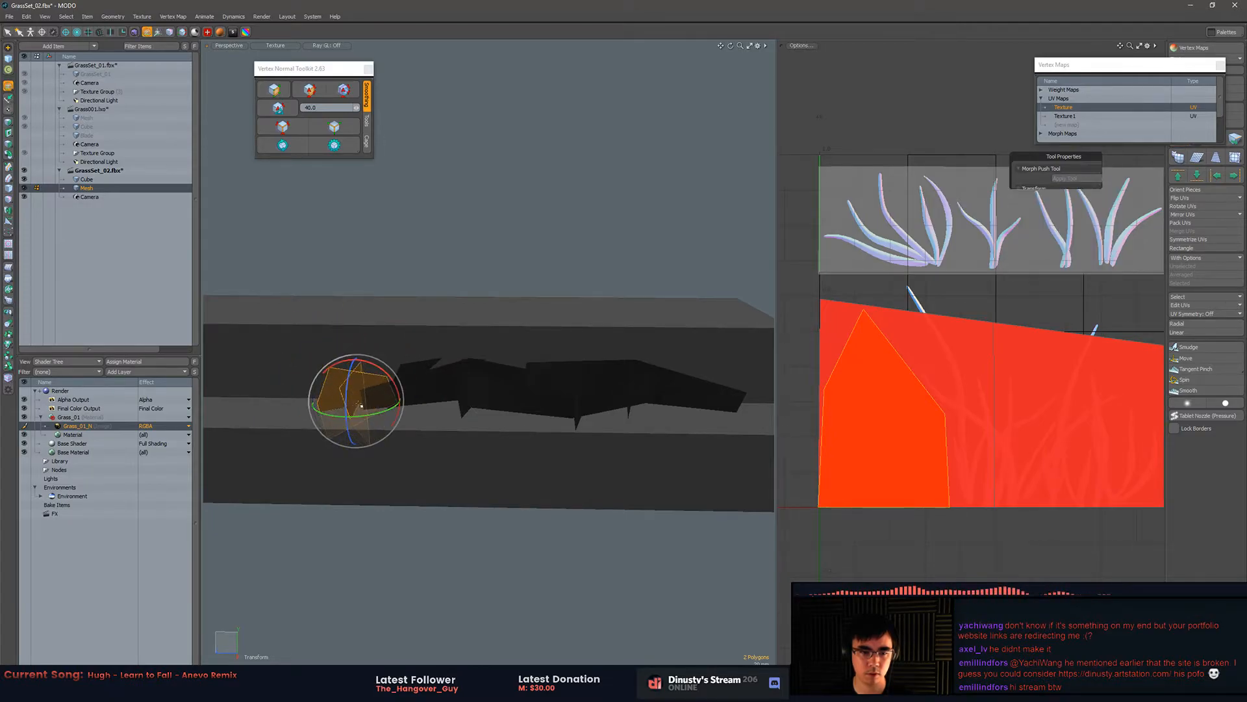
- Scale down the crossed card pair at the row's end and adjust its position and angle
{"action": "key", "text": "r"}
{"action": "key", "text": "w"}
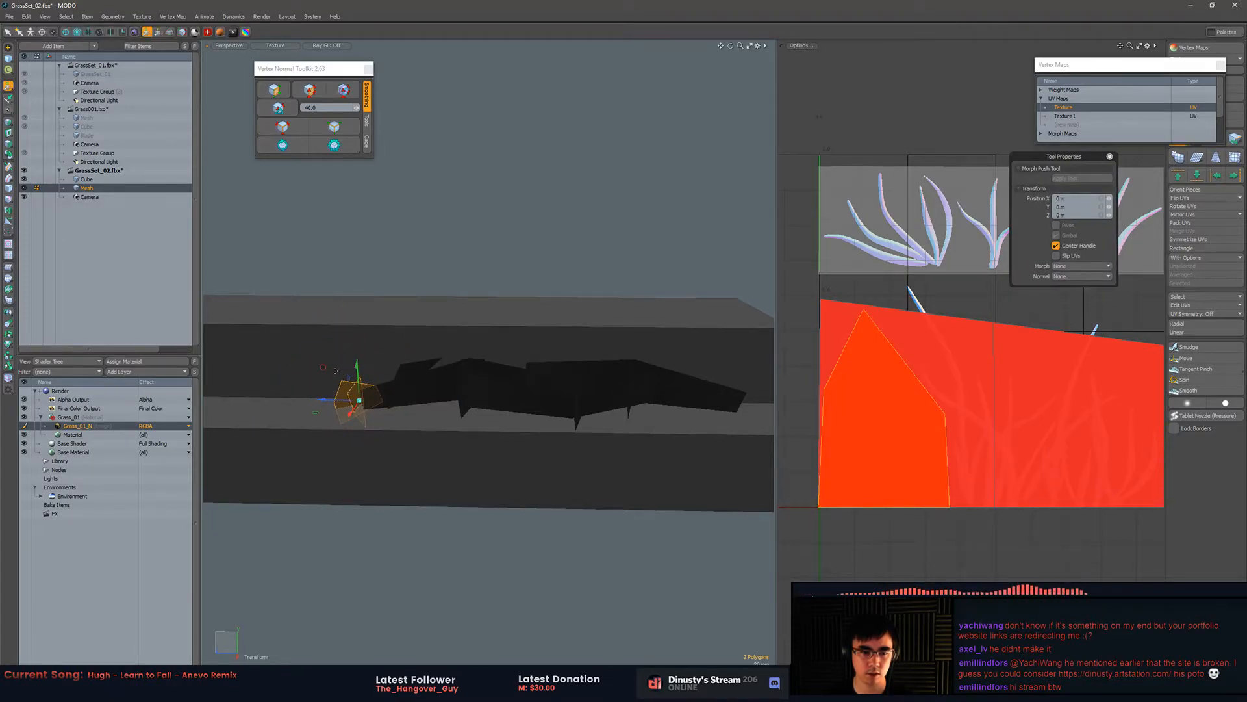
{"action": "left_click_drag", "start_coordinate": [325, 373], "coordinate": [257, 386], "text": "alt"}
{"action": "key", "text": "e"}
- Position a small two-polygon card cluster just beyond the opposite end of the row
{"action": "left_click_drag", "start_coordinate": [603, 360], "coordinate": [547, 375], "text": "alt"}
{"action": "key", "text": "w"}
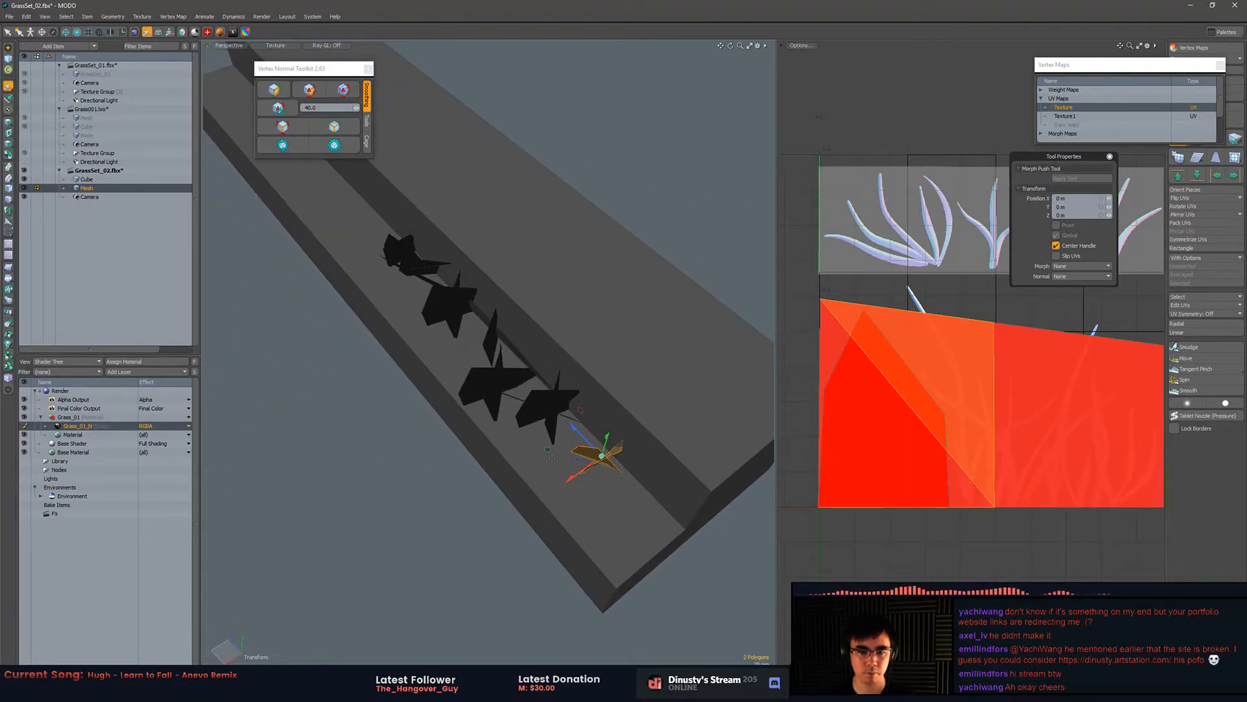
{"action": "left_click_drag", "start_coordinate": [549, 455], "coordinate": [551, 455]}
{"action": "left_click_drag", "start_coordinate": [551, 455], "coordinate": [646, 462], "text": "alt"}
- Adjust an edge of the small card cluster at that end of the row
{"action": "key", "text": "q"}
{"action": "key", "text": "2"}
{"action": "key", "text": "w"}
{"action": "left_click", "coordinate": [620, 465]}
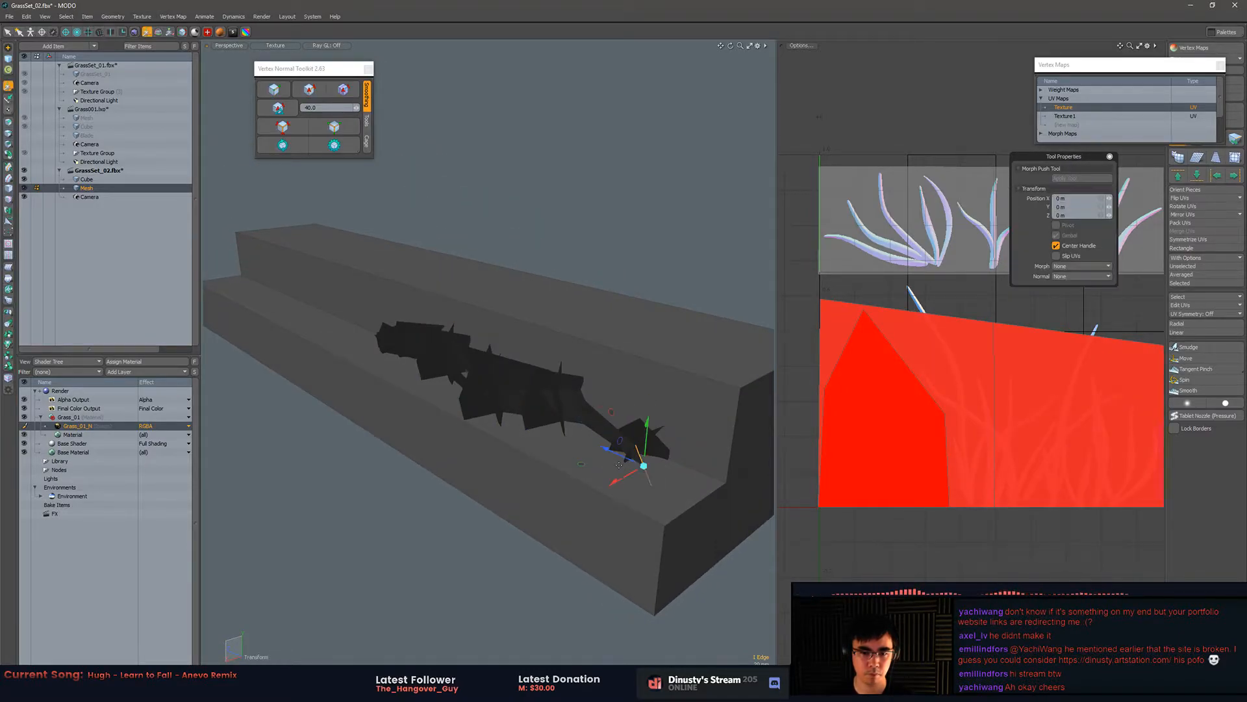
{"action": "key", "text": "q"}
{"action": "left_click", "coordinate": [554, 475]}
{"action": "left_click_drag", "start_coordinate": [554, 476], "coordinate": [644, 368], "text": "alt"}
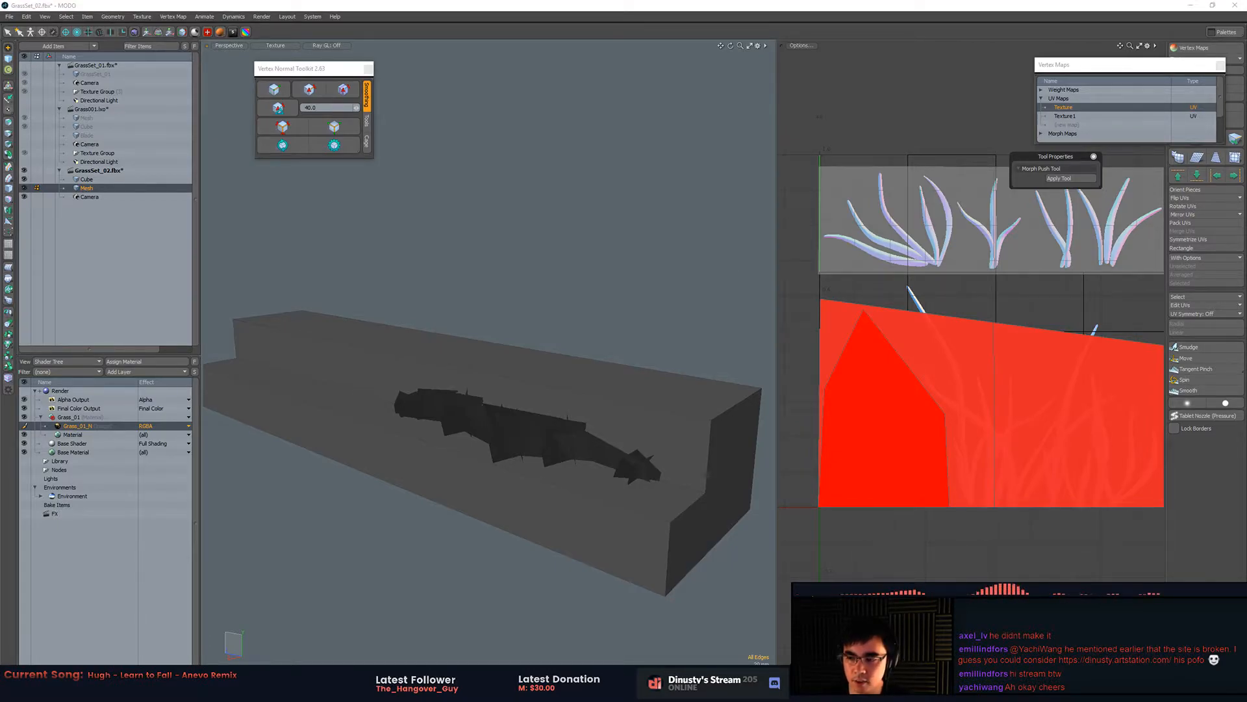
- Place the crossed card pair beside the small end cluster and rotate it -19° about X
{"action": "left_click_drag", "start_coordinate": [435, 286], "coordinate": [558, 362], "text": "alt"}
{"action": "key", "text": "3"}
{"action": "key", "text": "5"}
{"action": "key", "text": "3"}
{"action": "left_click", "coordinate": [592, 446]}
{"action": "left_click_drag", "start_coordinate": [592, 445], "coordinate": [644, 456], "text": "alt"}
{"action": "left_click", "coordinate": [626, 430], "text": "shift"}
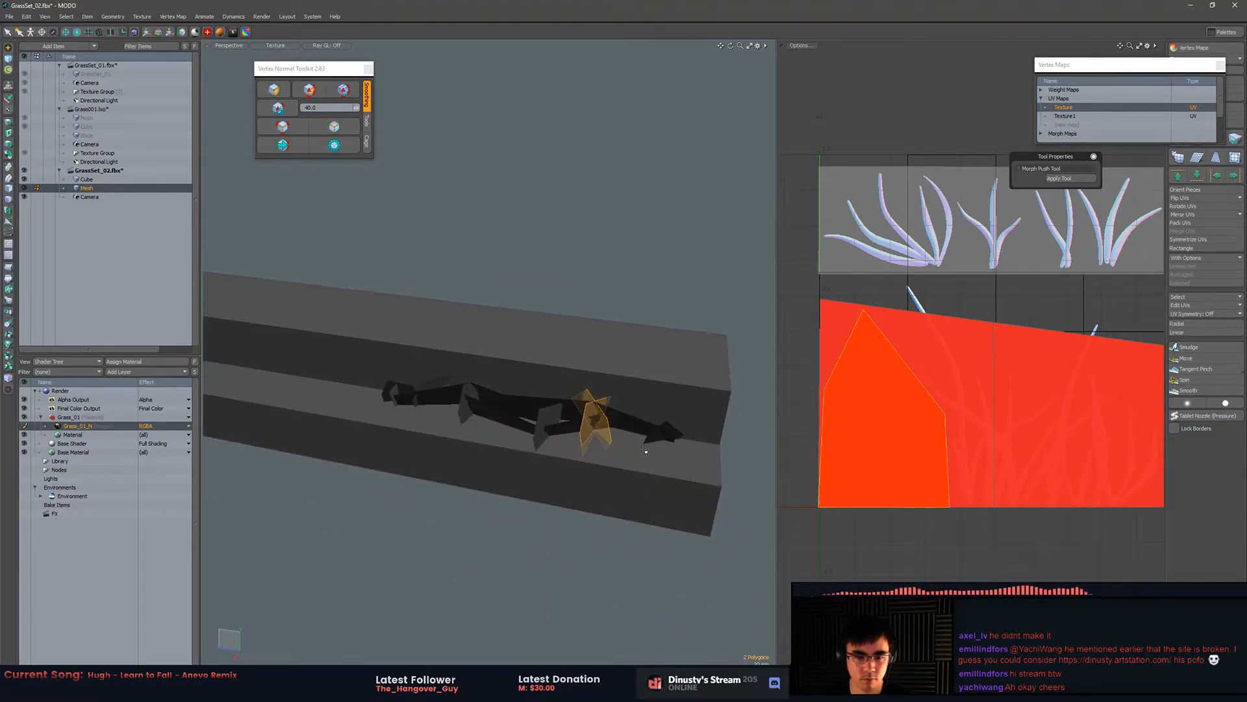
{"action": "key", "text": "y"}
{"action": "key", "text": "e"}
{"action": "key", "text": "space"}
{"action": "key", "text": "e"}
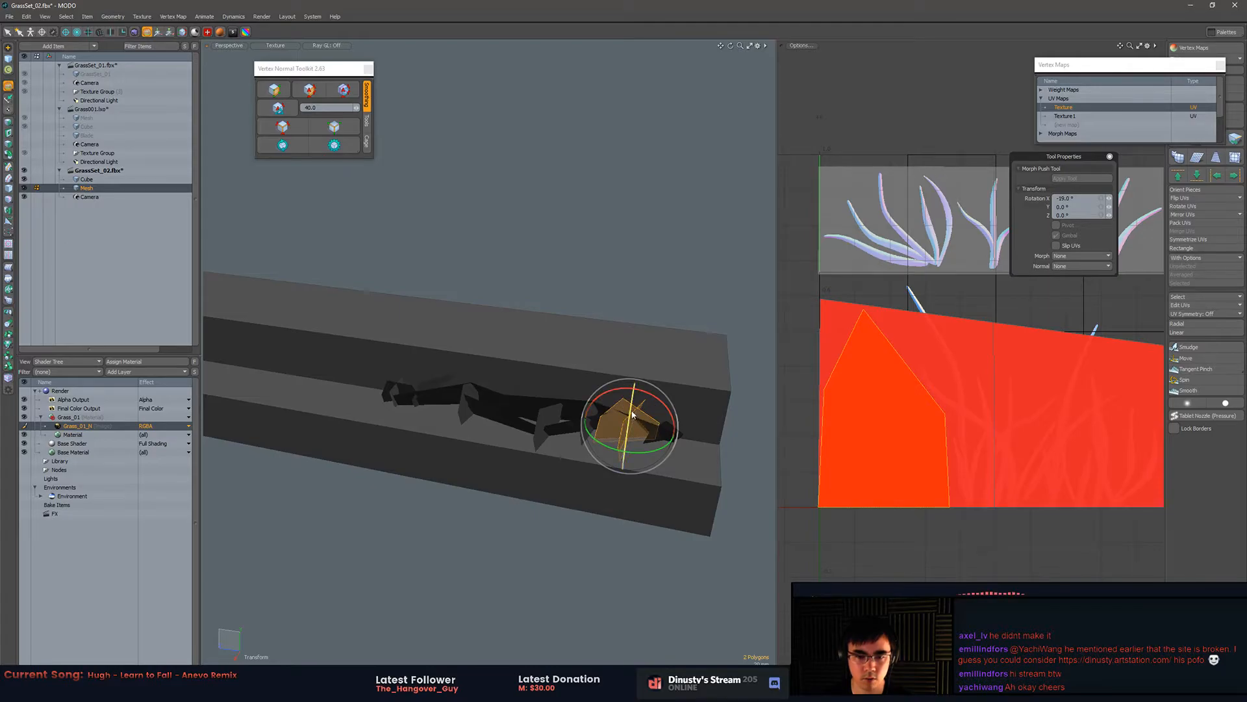
{"action": "left_click_drag", "start_coordinate": [610, 447], "coordinate": [612, 453], "text": "alt"}
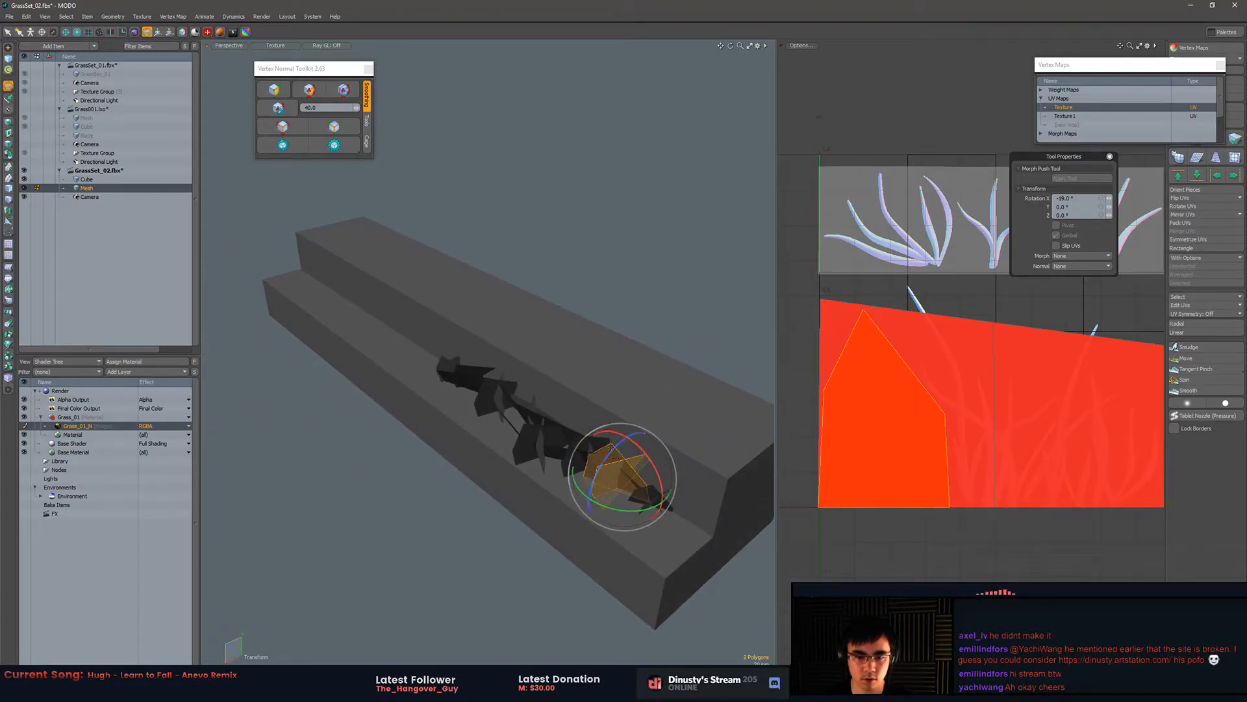
- Move the crossed card pair along the row toward its other end, adjusting its angle and height
{"action": "key", "text": "w"}
{"action": "left_click_drag", "start_coordinate": [590, 339], "coordinate": [679, 336], "text": "alt"}
{"action": "left_click_drag", "start_coordinate": [648, 428], "coordinate": [460, 400]}
{"action": "key", "text": "e"}
{"action": "key", "text": "space"}
{"action": "key", "text": "w"}
{"action": "left_click_drag", "start_coordinate": [468, 421], "coordinate": [494, 375]}
- Fine-tune the crossed pair's placement and rotate it about the Z axis
{"action": "key", "text": "q"}
{"action": "key", "text": "w"}
{"action": "key", "text": "e"}
{"action": "key", "text": "q"}
{"action": "key", "text": "e"}
{"action": "left_click_drag", "start_coordinate": [426, 403], "coordinate": [460, 400], "text": "alt"}
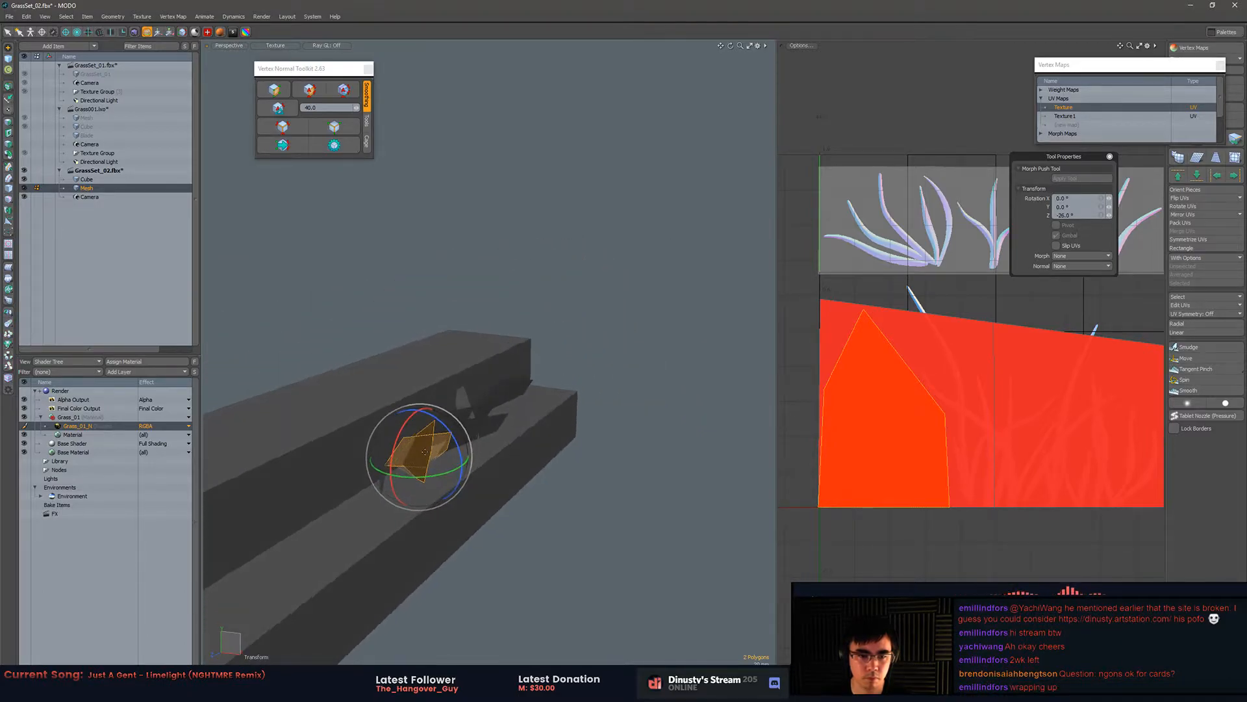
- Rotate a single card of the crossed pair about several axes to angle it differently within the row, then clear the selection
{"action": "key", "text": "q"}
{"action": "left_click", "coordinate": [427, 449]}
{"action": "left_click_drag", "start_coordinate": [427, 449], "coordinate": [400, 434], "text": "alt"}
{"action": "key", "text": "e"}
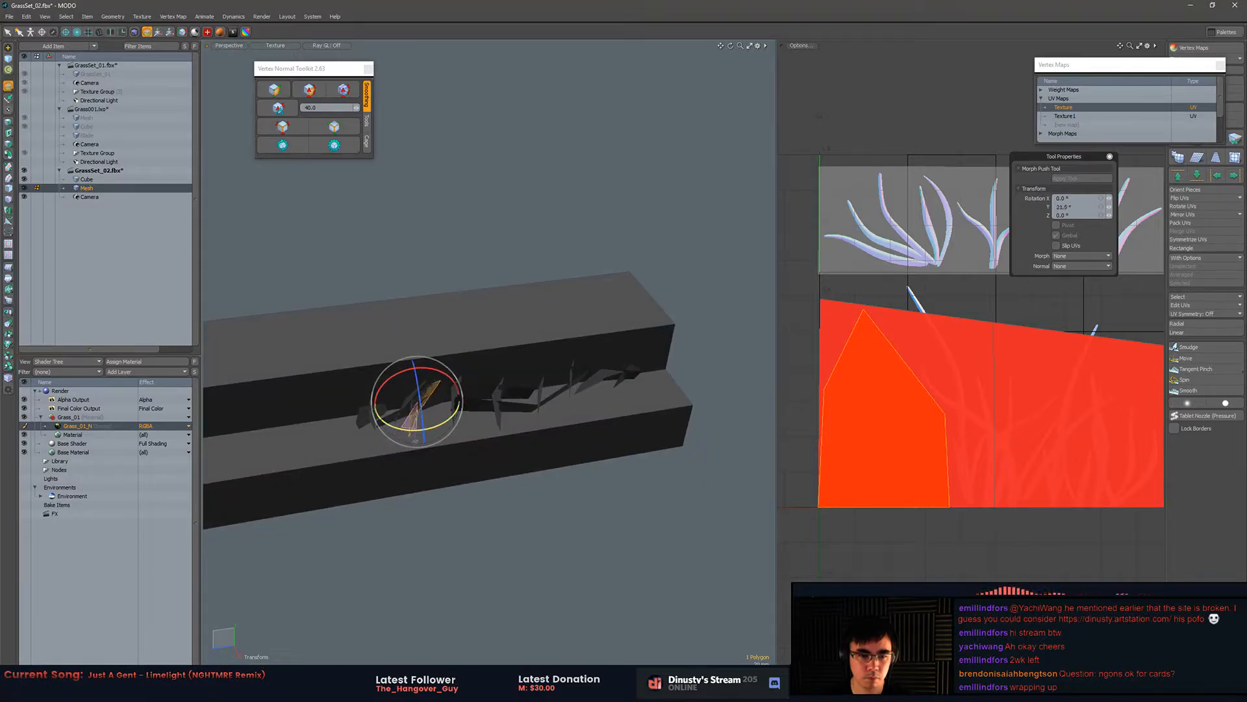
{"action": "left_click_drag", "start_coordinate": [423, 368], "coordinate": [386, 431]}
{"action": "left_click_drag", "start_coordinate": [363, 371], "coordinate": [368, 417]}
{"action": "key", "text": "ctrl+z"}
{"action": "key", "text": "e"}
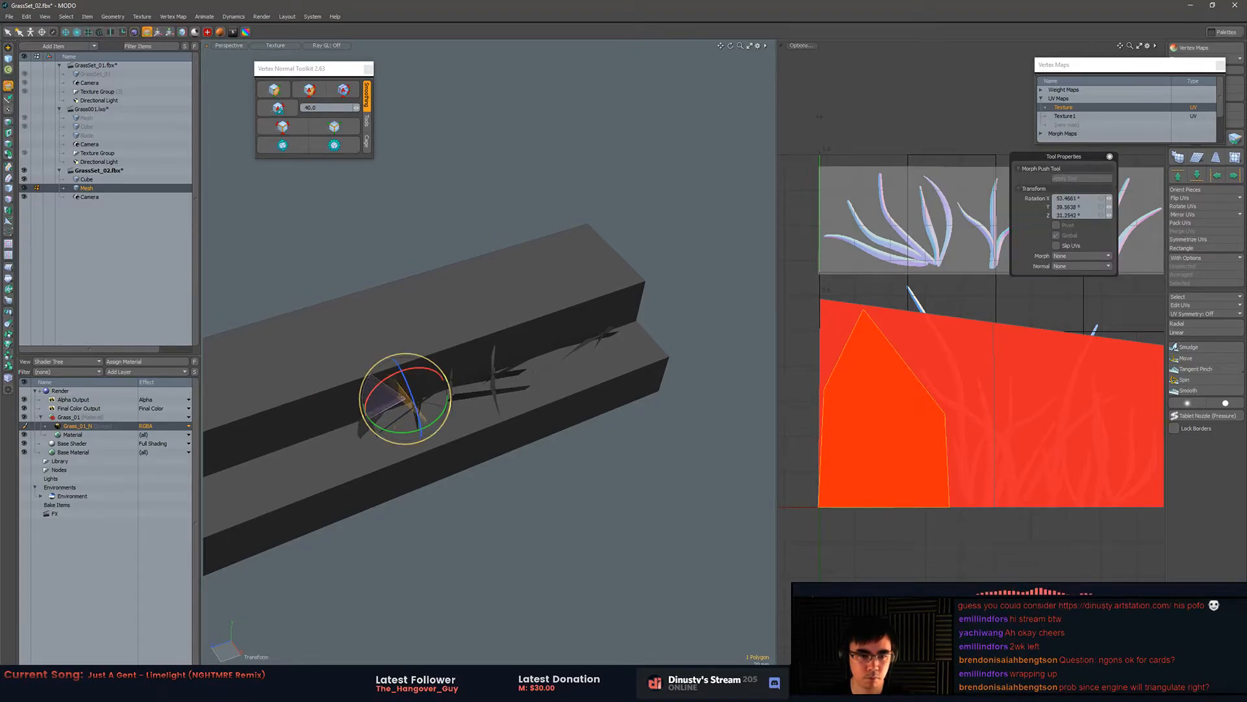
{"action": "key", "text": "w"}
{"action": "key", "text": "q"}
{"action": "left_click", "coordinate": [577, 501]}
{"action": "left_click_drag", "start_coordinate": [577, 501], "coordinate": [635, 407], "text": "alt"}
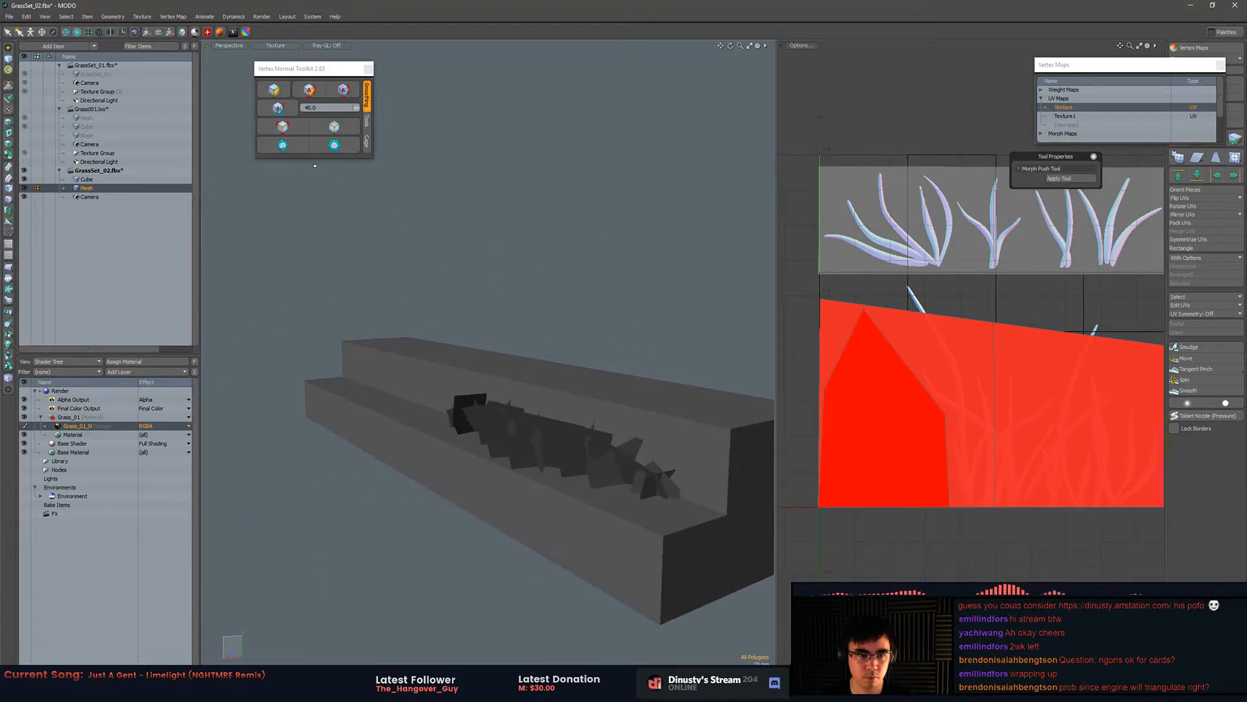
- Process the grass cards' vertex normals with the Vertex Normal Toolkit, select their vertices and make the vert_normals map active
{"action": "left_click", "coordinate": [283, 145]}
{"action": "key", "text": "1"}
{"action": "mouse_move", "coordinate": [448, 292]}
{"action": "right_mouse_down"}
{"action": "mouse_move", "coordinate": [747, 416]}
{"action": "mouse_move", "coordinate": [605, 318]}
{"action": "right_mouse_up"}
{"action": "left_click_drag", "start_coordinate": [690, 156], "coordinate": [680, 120], "text": "alt"}
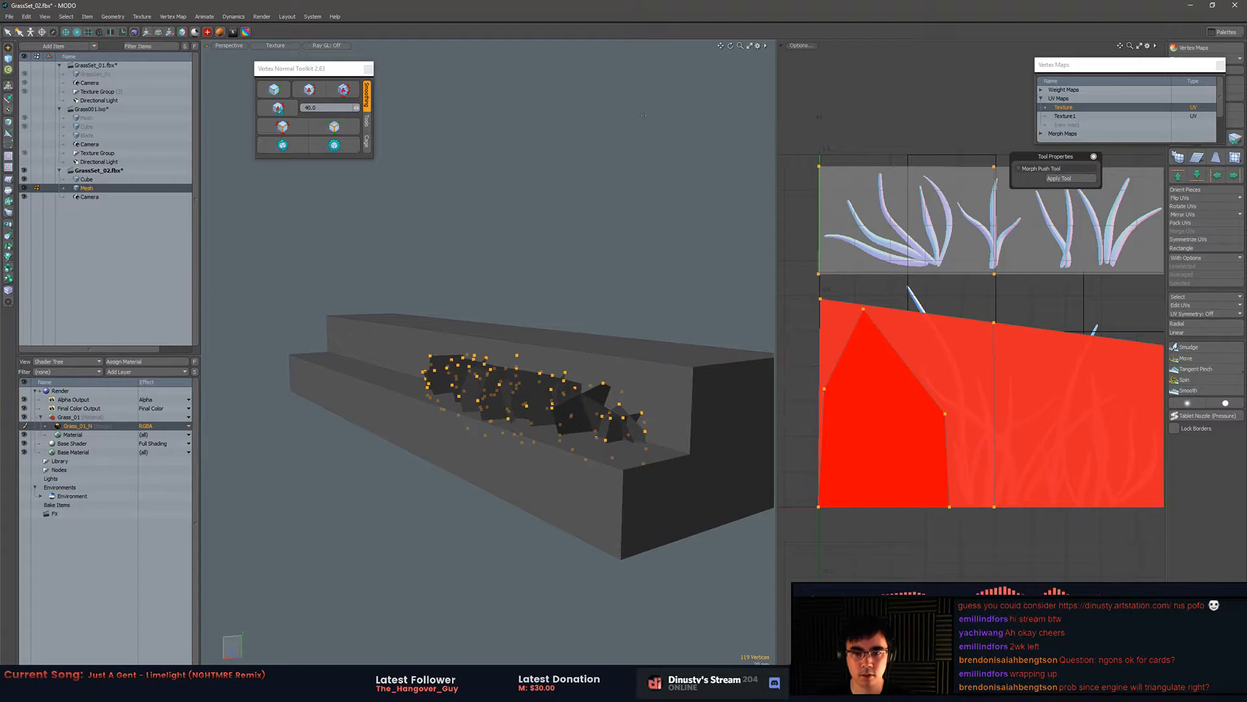
{"action": "left_click_drag", "start_coordinate": [1114, 65], "coordinate": [578, 79]}
{"action": "left_click_drag", "start_coordinate": [526, 160], "coordinate": [526, 197]}
{"action": "left_click", "coordinate": [504, 162]}
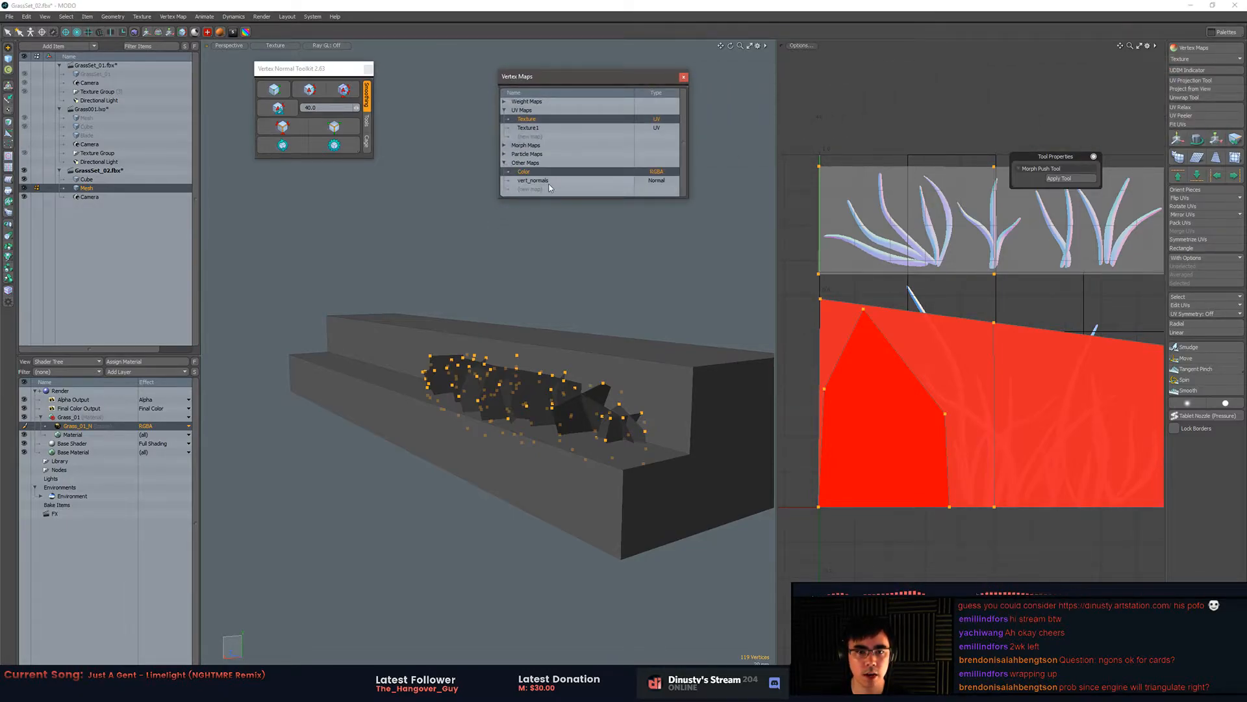
{"action": "left_click", "coordinate": [546, 181]}
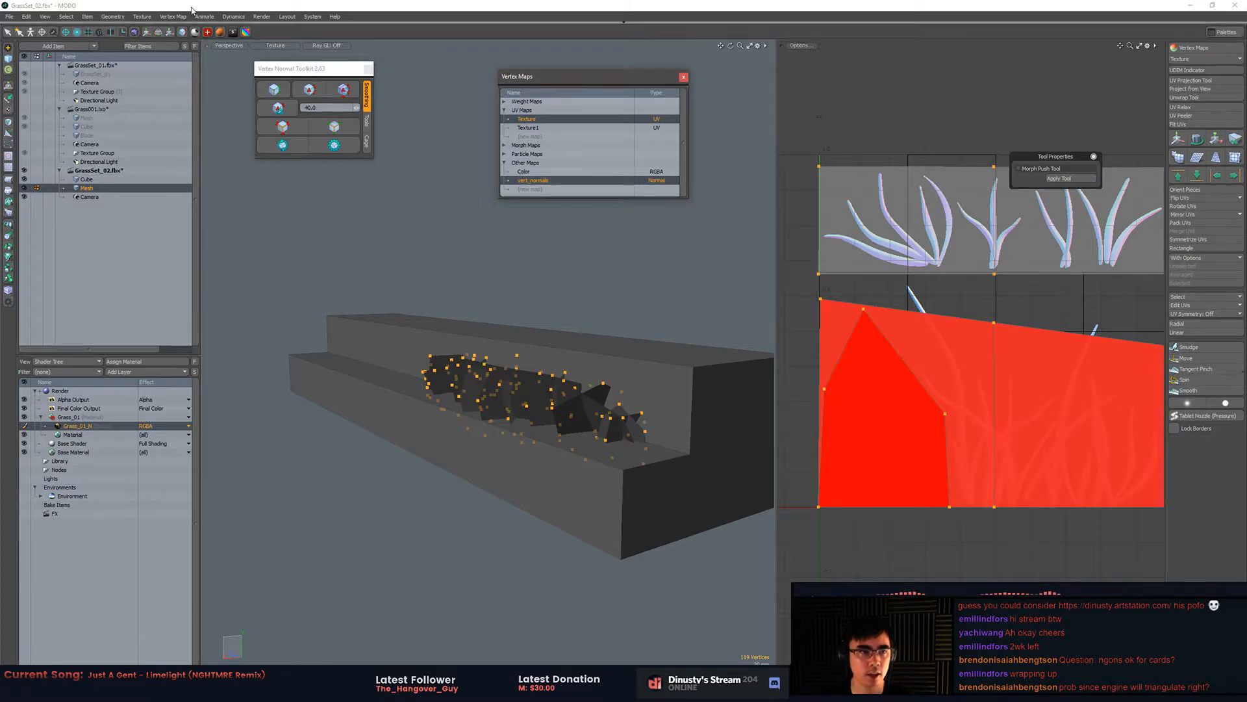
- Transform the selected vertices' normals with offsets of about 1.475 m in Y and 410 mm in X
{"action": "left_click", "coordinate": [173, 16]}
{"action": "mouse_move", "coordinate": [230, 272]}
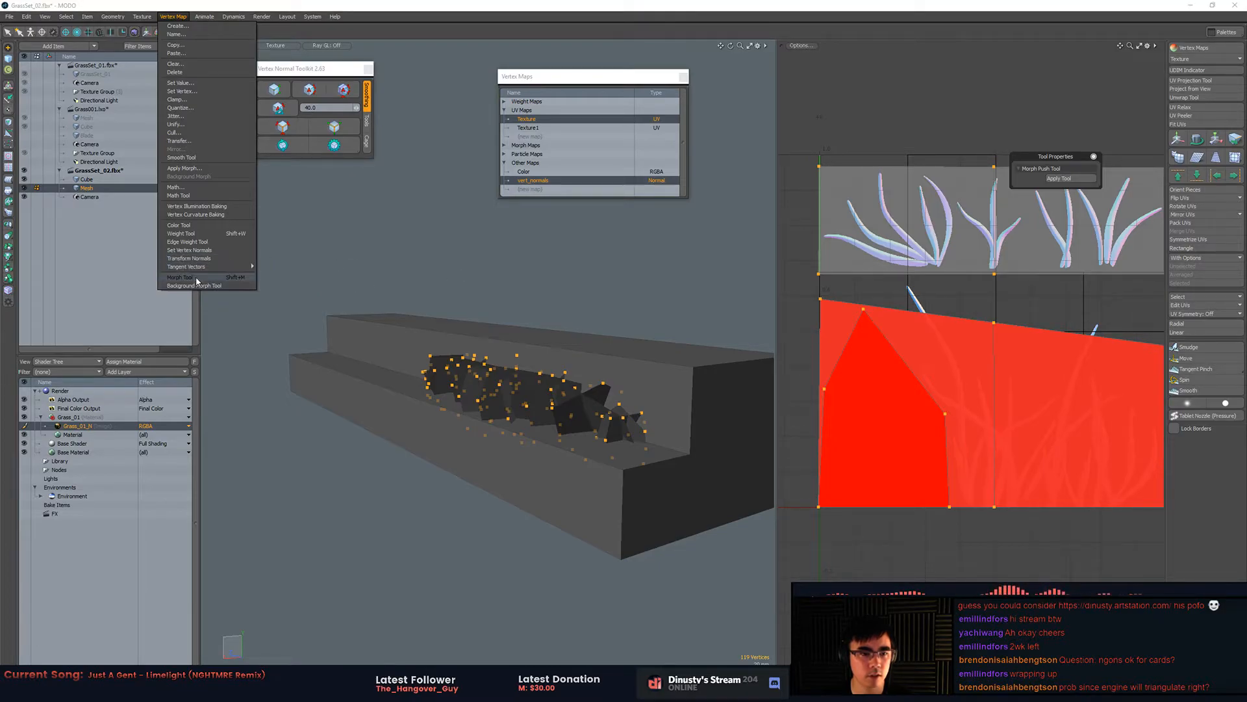
{"action": "left_click", "coordinate": [193, 260]}
{"action": "left_click_drag", "start_coordinate": [509, 368], "coordinate": [506, 120]}
{"action": "left_click_drag", "start_coordinate": [610, 305], "coordinate": [421, 312], "text": "alt"}
{"action": "scroll", "coordinate": [459, 326], "scroll_direction": "down", "scroll_amount": 4}
{"action": "left_click_drag", "start_coordinate": [421, 311], "coordinate": [431, 373], "text": "alt+shift"}
{"action": "scroll", "coordinate": [432, 373], "scroll_direction": "down", "scroll_amount": 4}
{"action": "left_click_drag", "start_coordinate": [477, 312], "coordinate": [457, 365], "text": "alt+shift"}
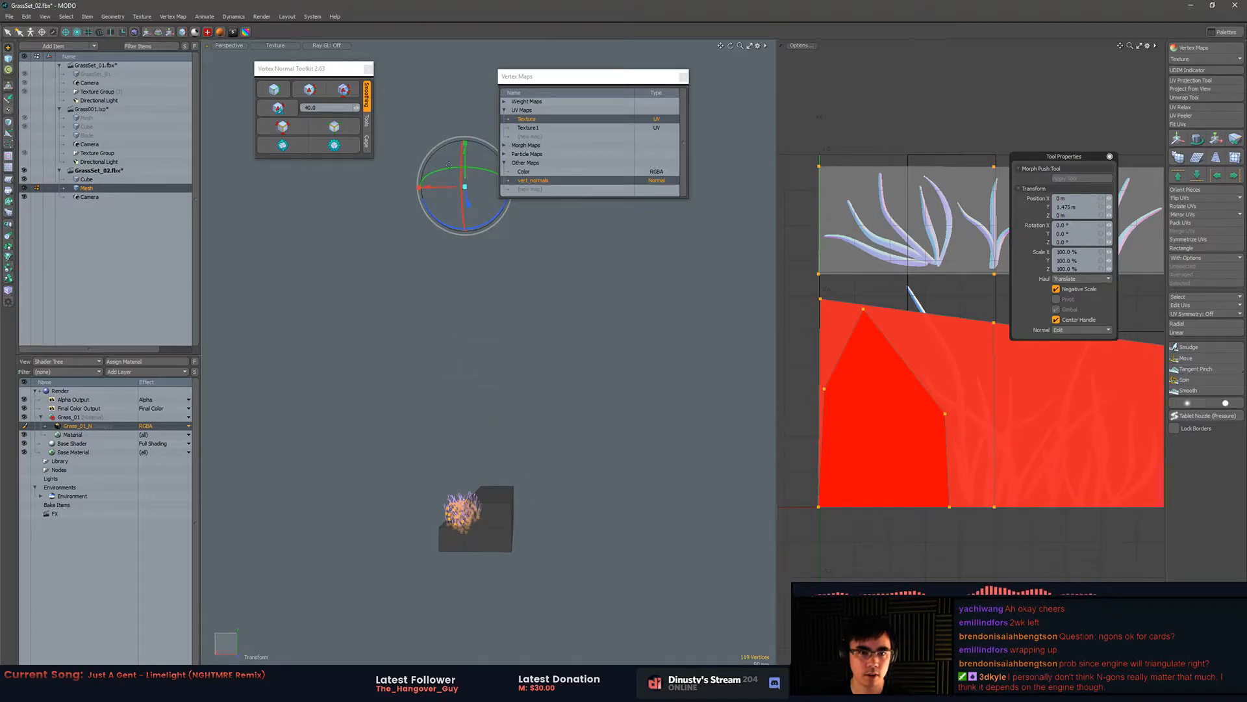
{"action": "left_click_drag", "start_coordinate": [436, 187], "coordinate": [348, 188]}
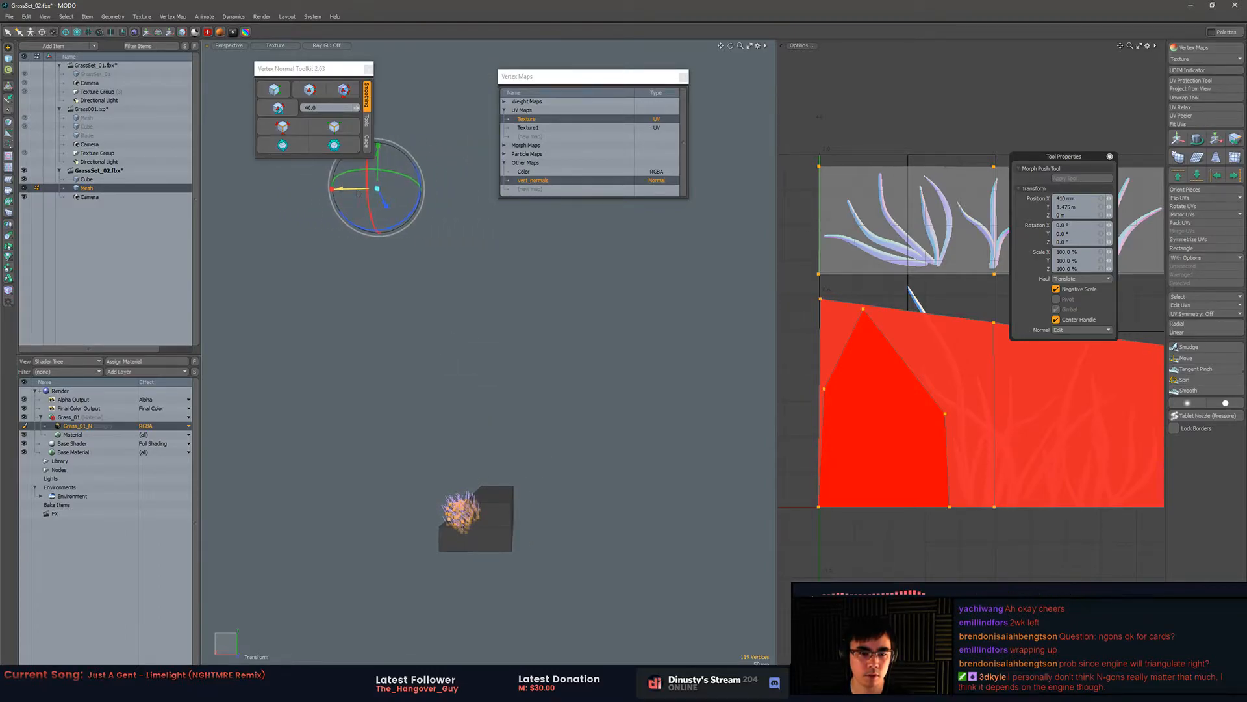
{"action": "key", "text": "q"}
{"action": "left_click", "coordinate": [480, 294]}
{"action": "left_click_drag", "start_coordinate": [479, 293], "coordinate": [648, 295], "text": "alt"}
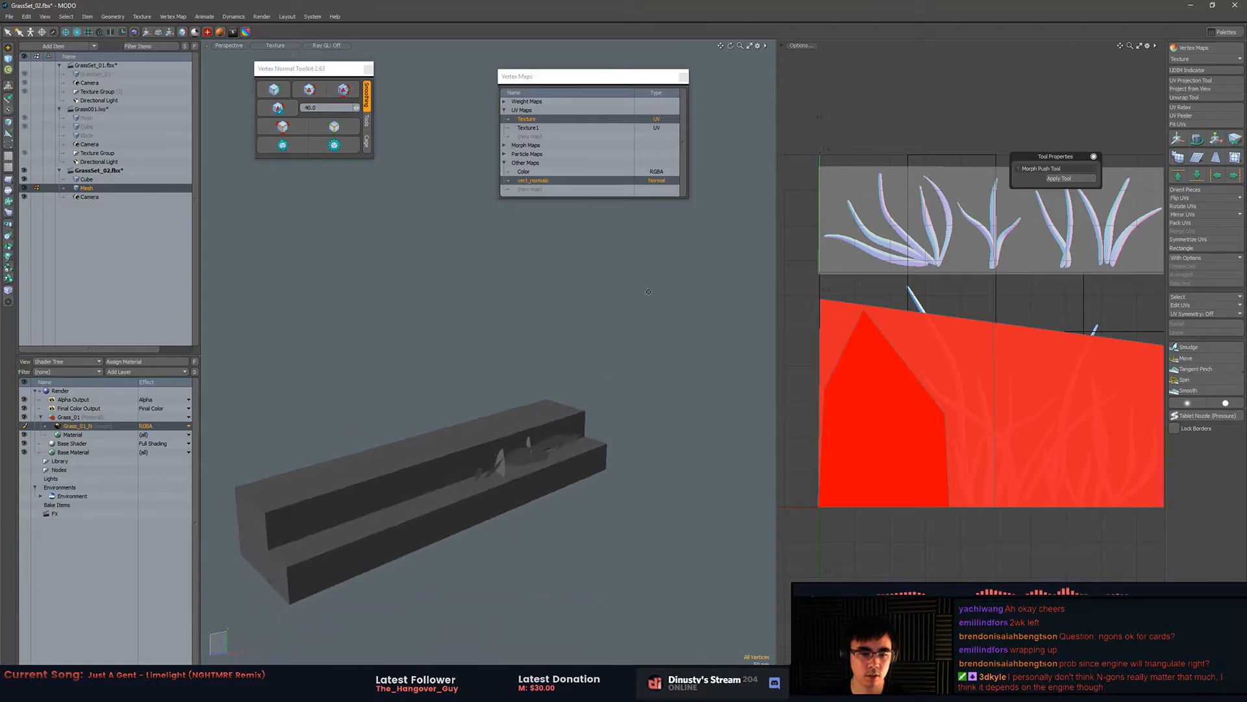
- Select the Cube and Mesh items together and move their geometry in top view onto the world origin with snapping on
{"action": "left_click", "coordinate": [508, 446]}
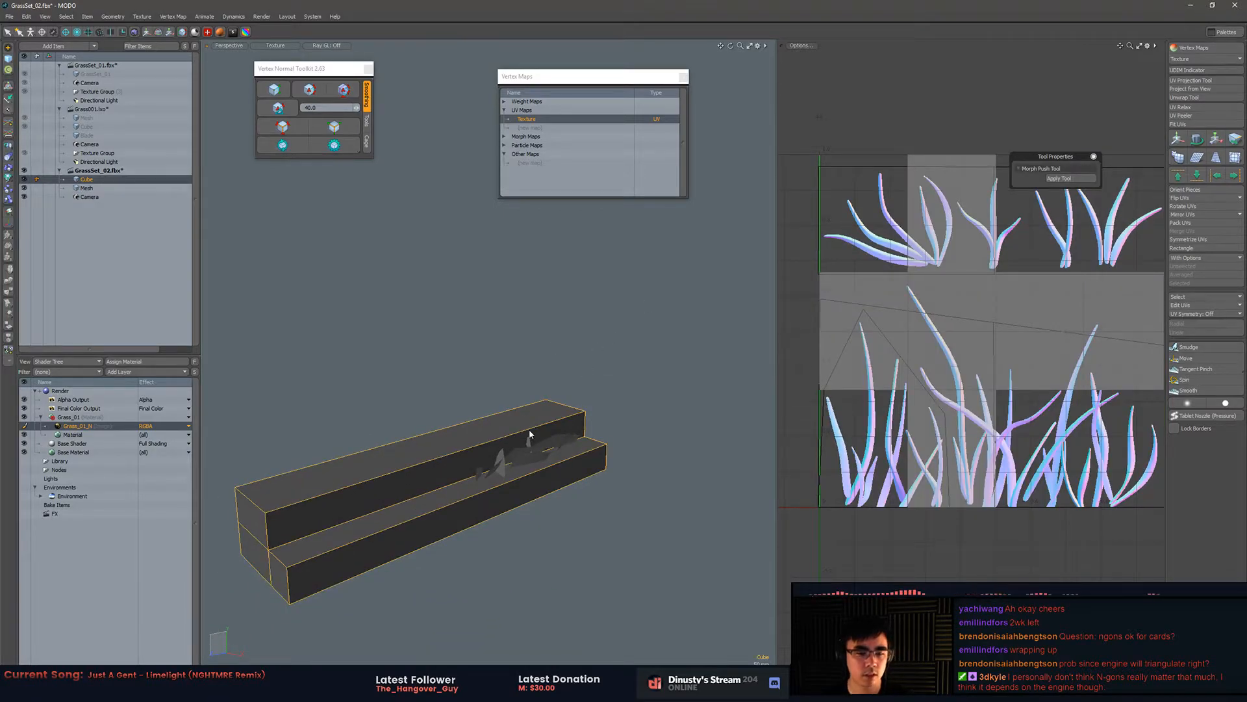
{"action": "left_click", "coordinate": [107, 189], "text": "ctrl"}
{"action": "scroll", "coordinate": [478, 330], "scroll_direction": "down", "scroll_amount": 3}
{"action": "left_click_drag", "start_coordinate": [478, 330], "coordinate": [438, 348], "text": "alt"}
{"action": "key", "text": "KP_2"}
{"action": "key", "text": "KP_1"}
{"action": "key", "text": "KP_2"}
{"action": "key", "text": "KP_1"}
{"action": "scroll", "coordinate": [450, 336], "scroll_direction": "down", "scroll_amount": 4}
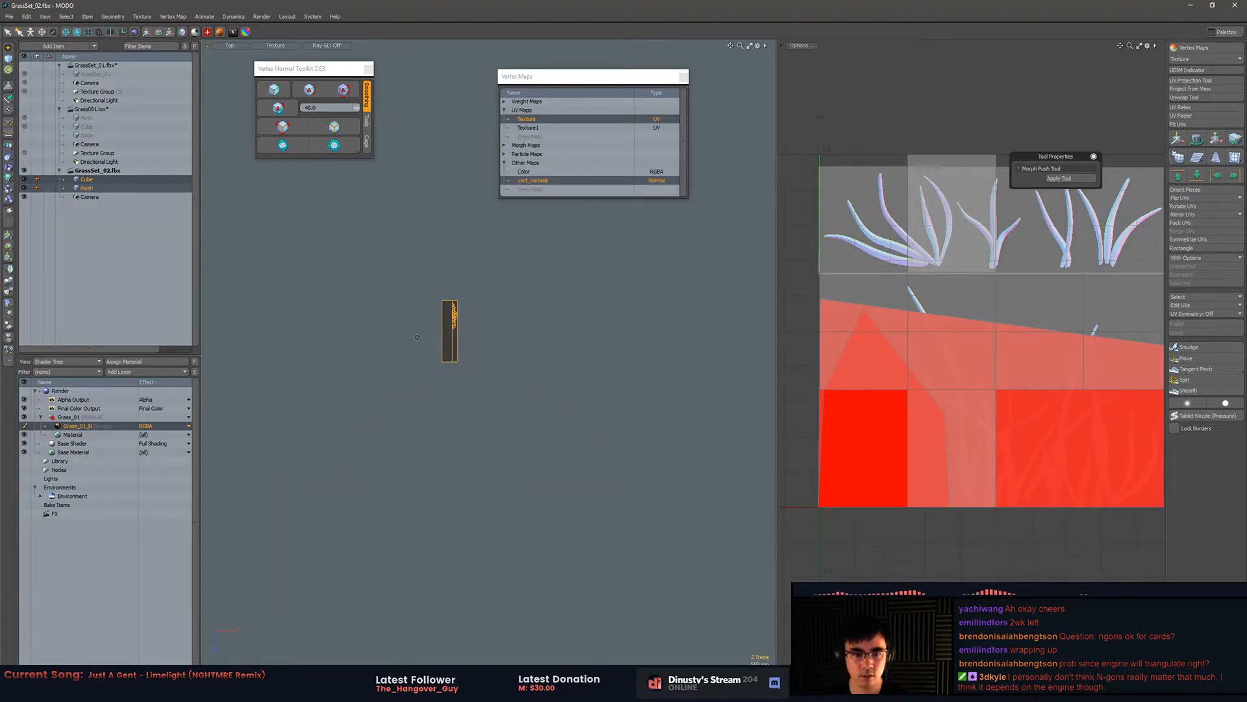
{"action": "left_click_drag", "start_coordinate": [595, 419], "coordinate": [542, 472], "text": "alt+shift"}
{"action": "key", "text": "w"}
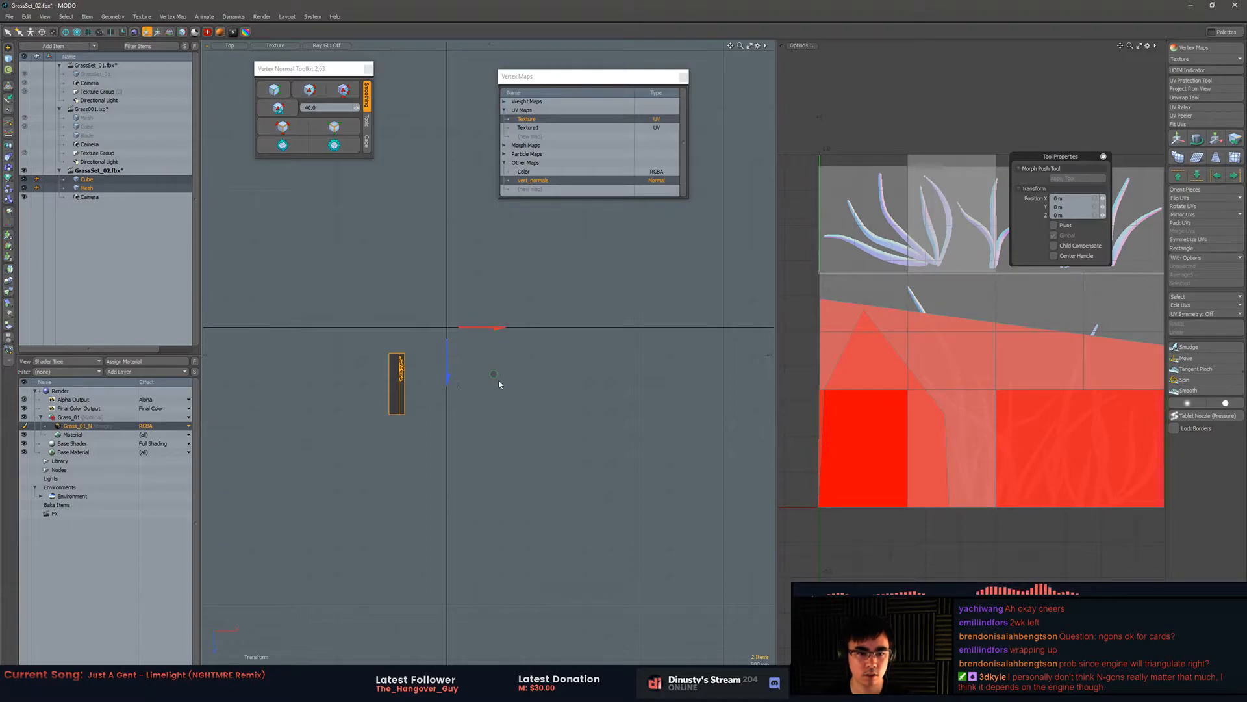
{"action": "key", "text": "3"}
{"action": "key", "text": "x"}
{"action": "left_click_drag", "start_coordinate": [445, 434], "coordinate": [495, 375]}
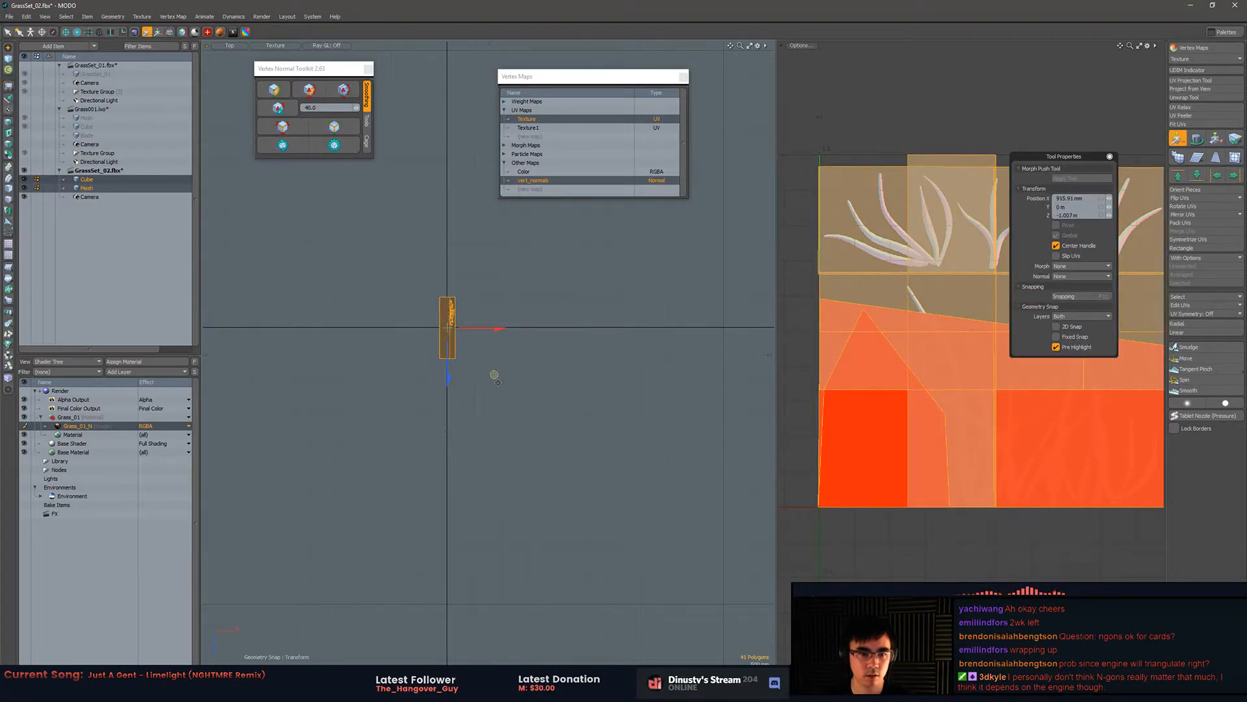
- Enable grid snapping and shift the block and grass to 855.91 mm in X and -1.017 m in Z, aligning the step with the origin
{"action": "key", "text": "shift+x"}
{"action": "left_click", "coordinate": [484, 393]}
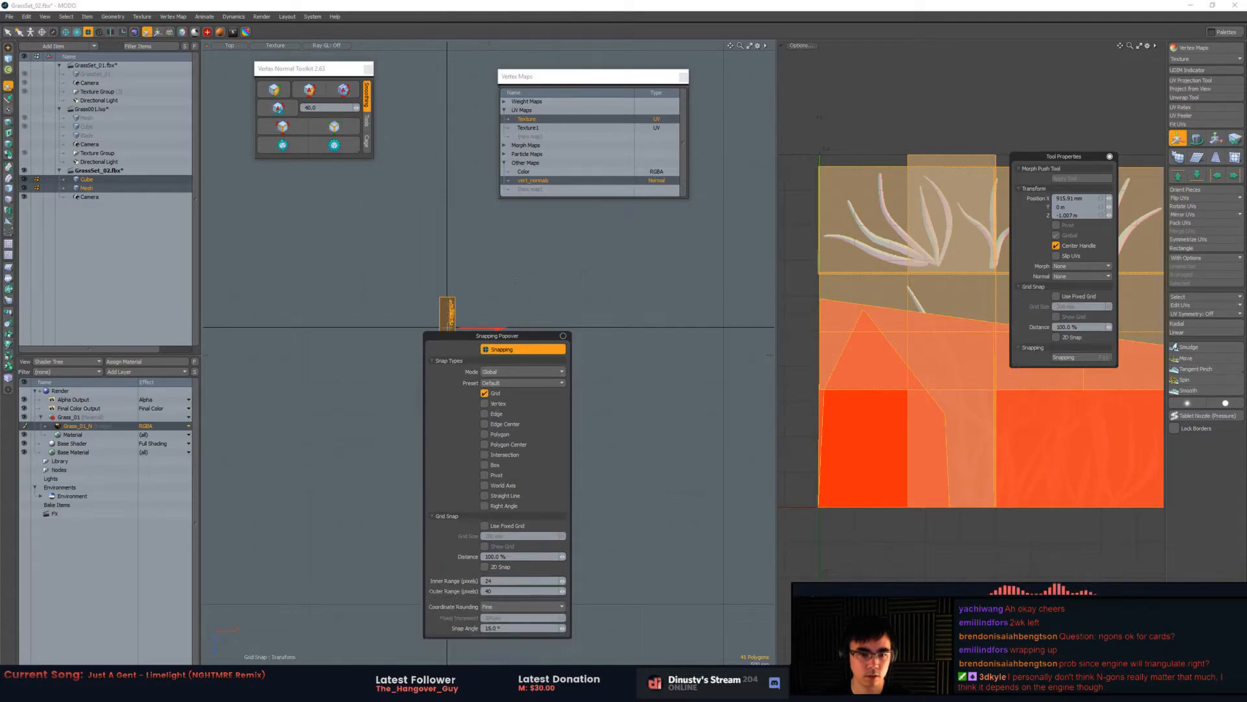
{"action": "mouse_move", "coordinate": [495, 379]}
{"action": "left_mouse_down"}
{"action": "mouse_move", "coordinate": [518, 371]}
{"action": "mouse_move", "coordinate": [492, 378]}
{"action": "left_mouse_up"}
{"action": "key", "text": "KP_2"}
{"action": "scroll", "coordinate": [449, 320], "scroll_direction": "up", "scroll_amount": 8}
{"action": "left_click_drag", "start_coordinate": [543, 502], "coordinate": [549, 370], "text": "alt+shift"}
{"action": "scroll", "coordinate": [541, 410], "scroll_direction": "up", "scroll_amount": 1}
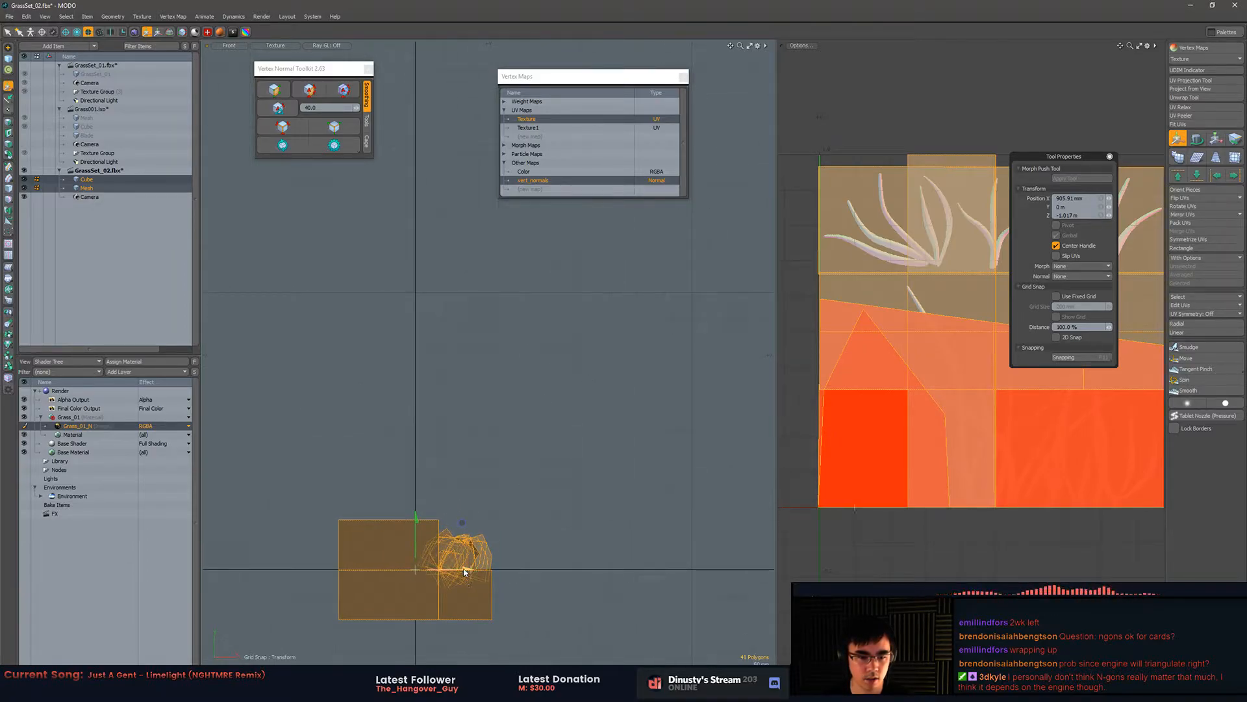
{"action": "left_click_drag", "start_coordinate": [450, 571], "coordinate": [422, 571]}
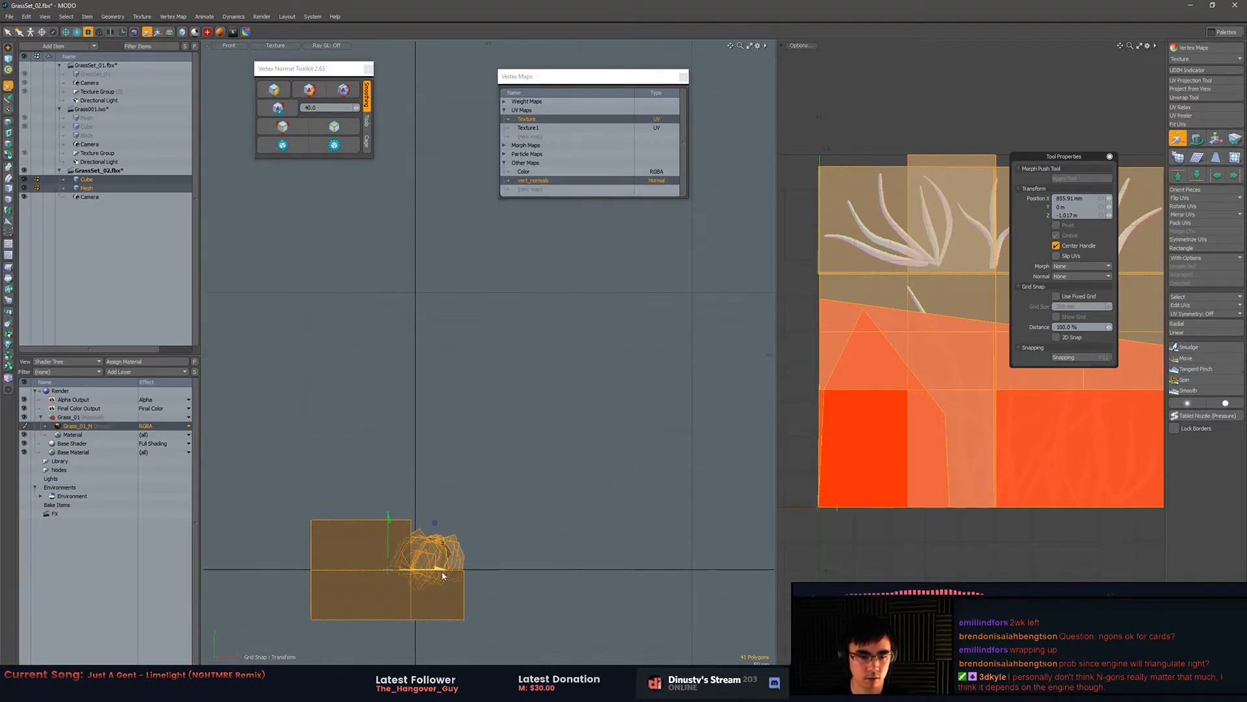
{"action": "key", "text": "q"}
{"action": "left_click", "coordinate": [561, 511]}
{"action": "left_click_drag", "start_coordinate": [562, 511], "coordinate": [627, 482], "text": "alt+shift"}
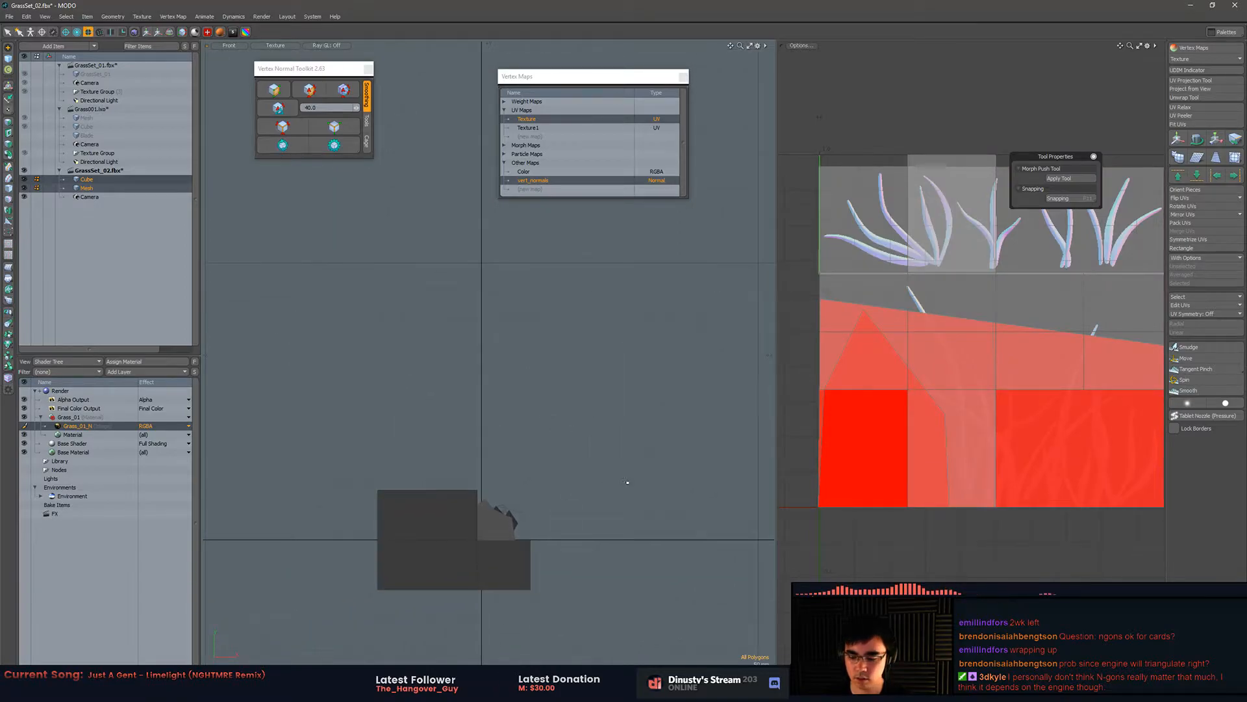
- Move the block and grass lengthwise so the grass row is centred on the world origin
{"action": "key", "text": "period"}
{"action": "mouse_move", "coordinate": [773, 540]}
{"action": "left_mouse_down", "text": "alt"}
{"action": "mouse_move", "coordinate": [585, 448]}
{"action": "mouse_move", "coordinate": [496, 448]}
{"action": "left_mouse_up", "text": "alt"}
{"action": "mouse_move", "coordinate": [392, 242]}
{"action": "right_mouse_down"}
{"action": "mouse_move", "coordinate": [679, 256]}
{"action": "mouse_move", "coordinate": [668, 249]}
{"action": "right_mouse_up"}
{"action": "key", "text": "w"}
{"action": "left_click_drag", "start_coordinate": [478, 449], "coordinate": [567, 469], "text": "alt+shift"}
{"action": "left_click_drag", "start_coordinate": [567, 469], "coordinate": [562, 484], "text": "alt"}
{"action": "key", "text": "q"}
{"action": "left_click", "coordinate": [611, 475]}
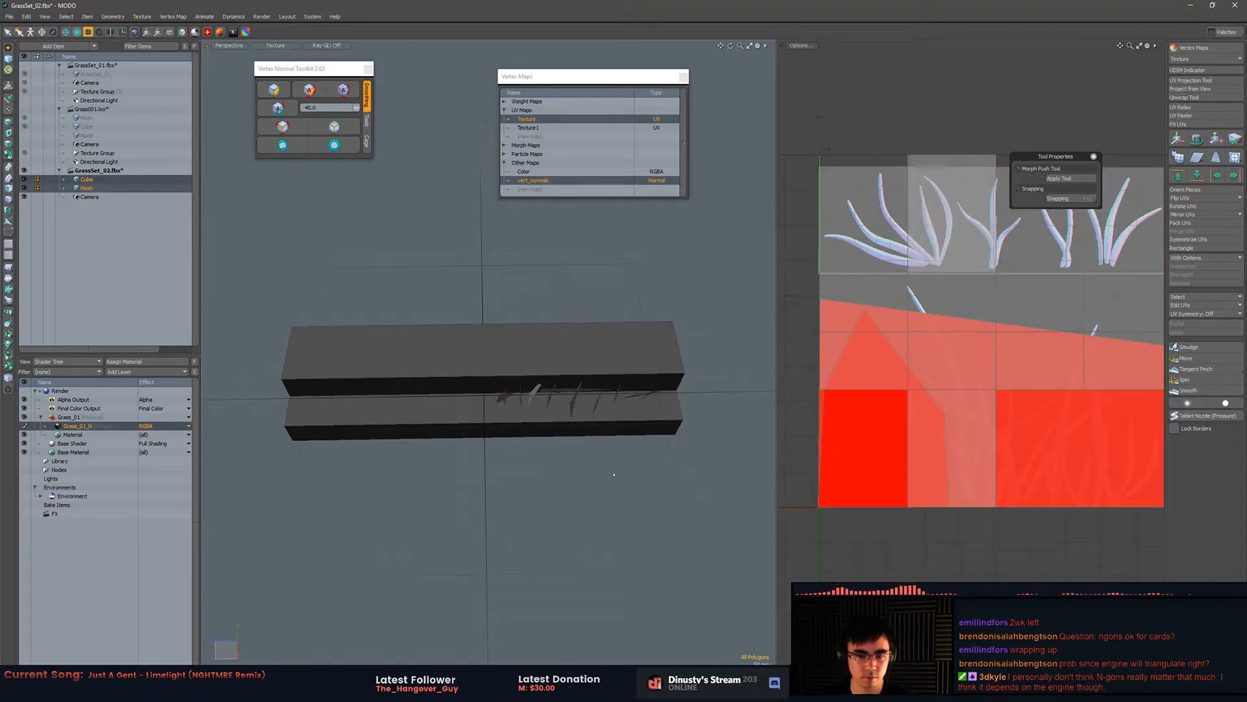
{"action": "key", "text": "w"}
{"action": "left_click_drag", "start_coordinate": [455, 382], "coordinate": [374, 382]}
{"action": "key", "text": "q"}
- Delete the stepped block item Cube and save the scene
{"action": "double_click", "coordinate": [470, 354]}
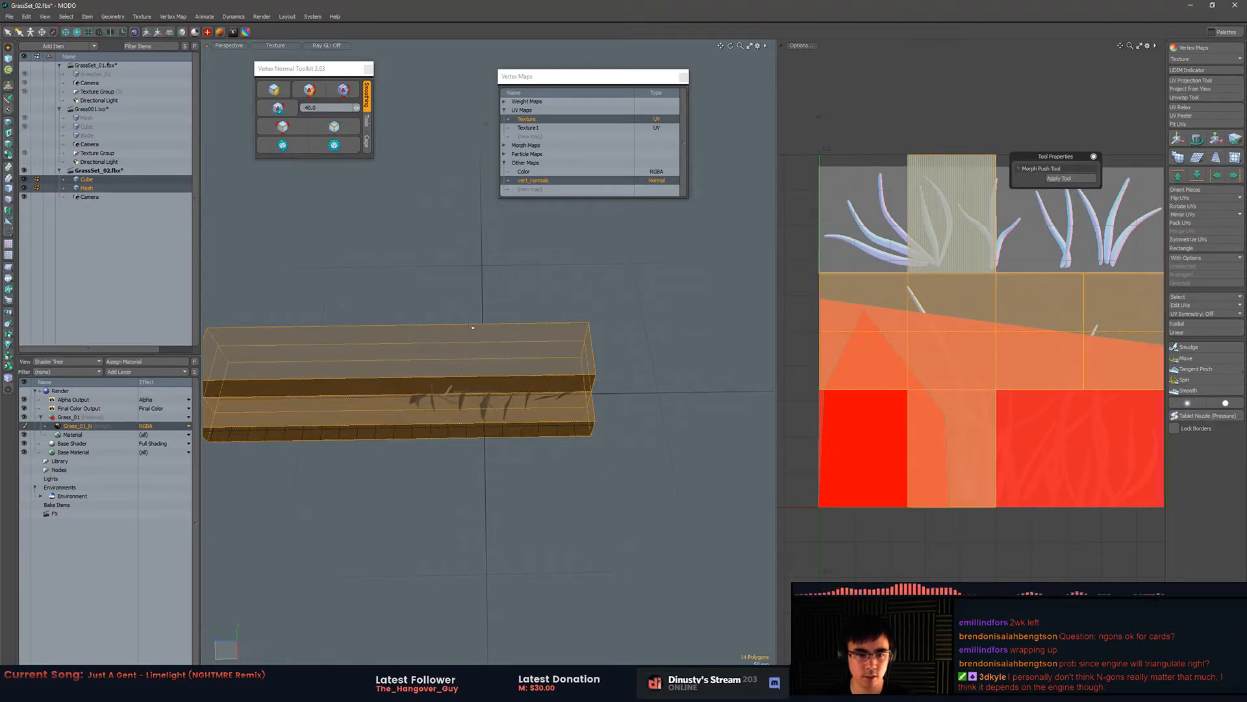
{"action": "left_click", "coordinate": [471, 300]}
{"action": "left_click", "coordinate": [93, 188]}
{"action": "left_click", "coordinate": [96, 180]}
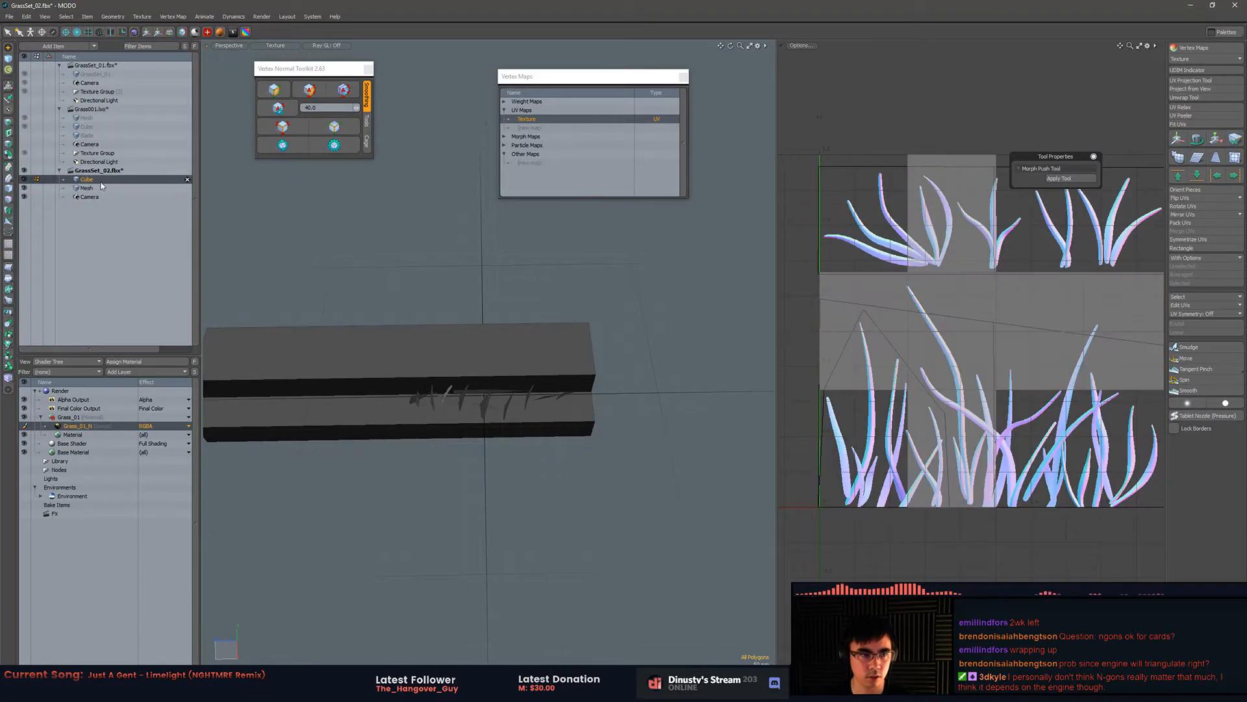
{"action": "key", "text": "Delete"}
{"action": "left_click_drag", "start_coordinate": [388, 335], "coordinate": [568, 393], "text": "alt"}
{"action": "key", "text": "ctrl+s"}
- Rename the grass mesh item GrassSet_02 and save the scene
{"action": "left_click", "coordinate": [668, 379]}
{"action": "key", "text": "5"}
{"action": "left_click", "coordinate": [555, 384]}
{"action": "left_click_drag", "start_coordinate": [555, 385], "coordinate": [510, 371], "text": "alt"}
{"action": "key", "text": "2"}
{"action": "left_click", "coordinate": [600, 369]}
{"action": "left_click_drag", "start_coordinate": [581, 444], "coordinate": [442, 426], "text": "alt"}
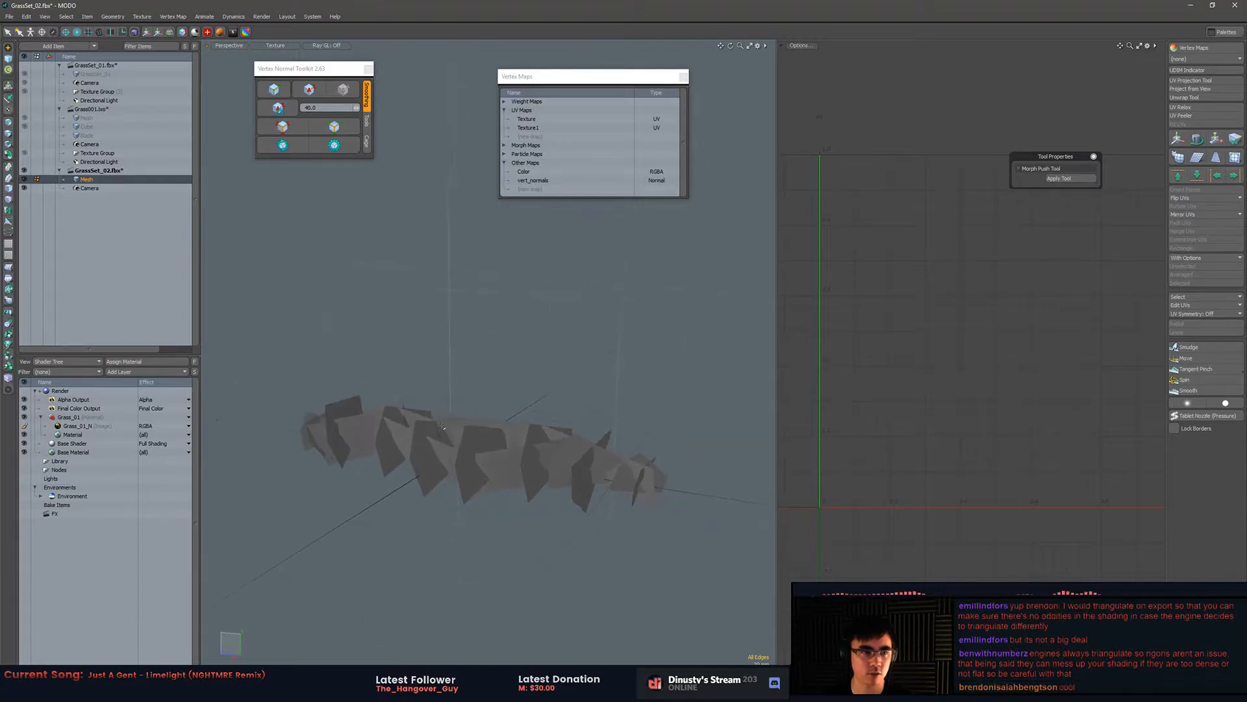
{"action": "double_click", "coordinate": [93, 180]}
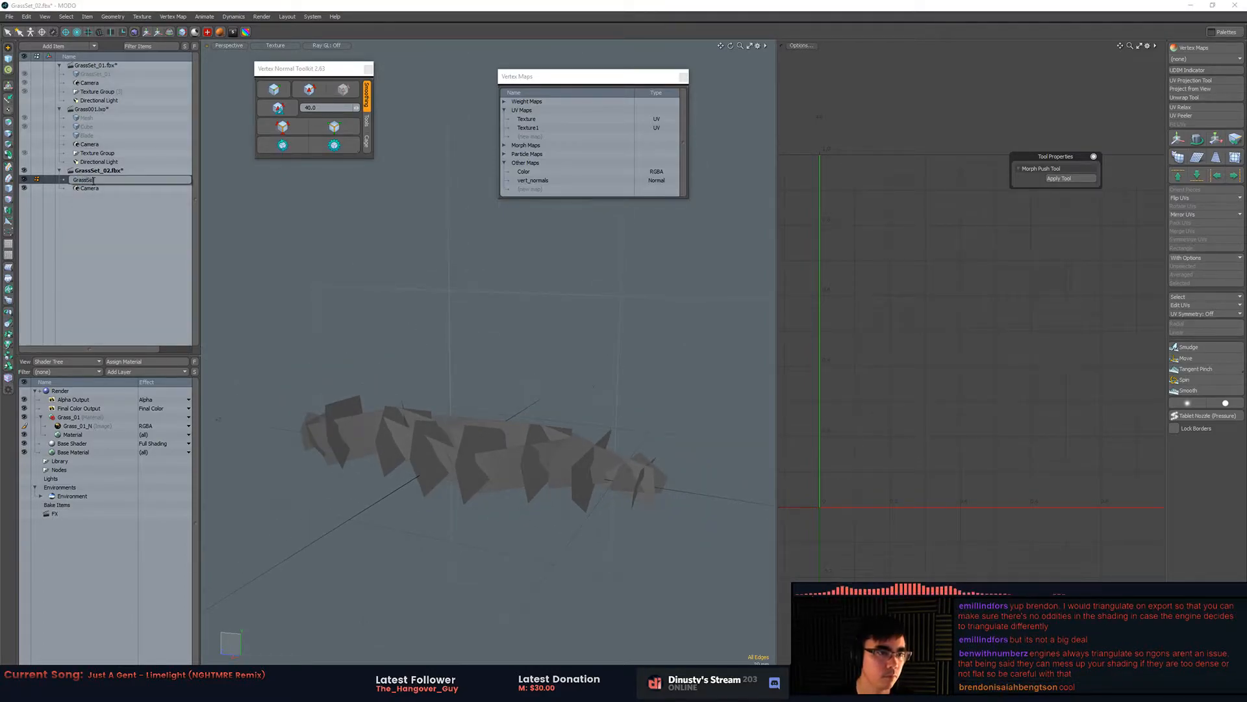
{"action": "type", "text": "GrassSet_02"}
{"action": "key", "text": "Return"}
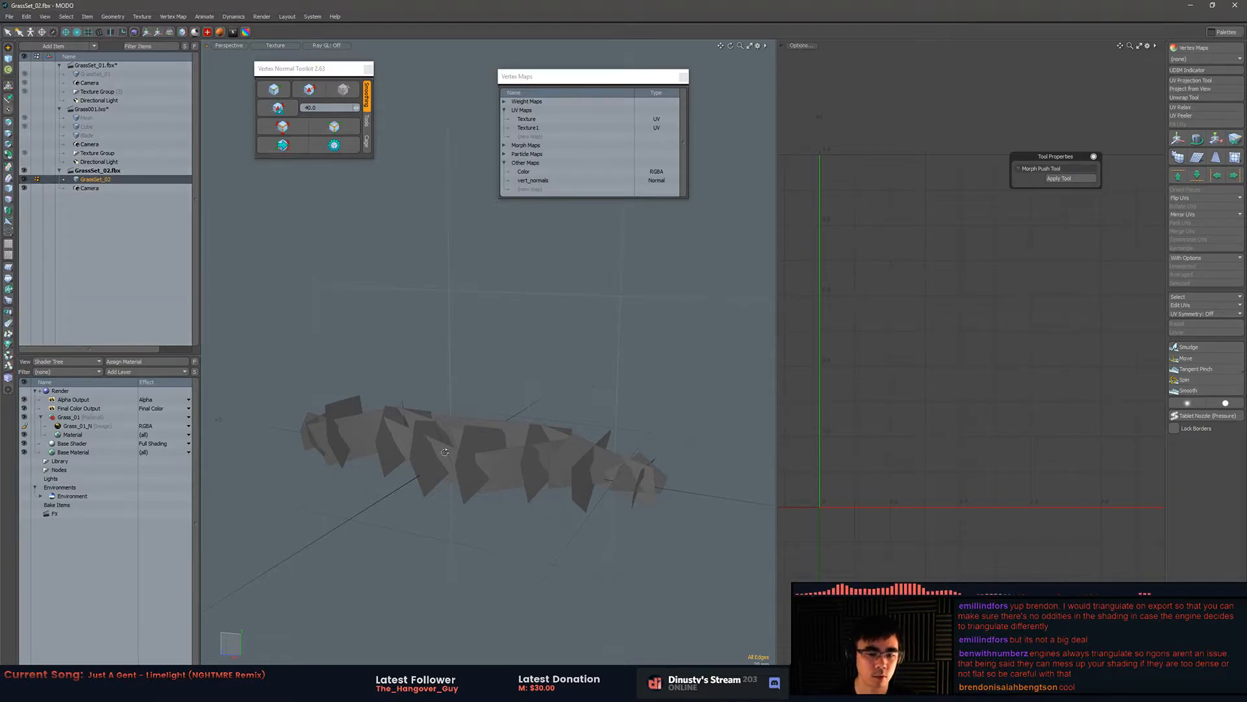
- Switch to Unreal Editor and examine the base of the ruined wall beside the rubble
{"action": "key", "text": "alt+Tab"}
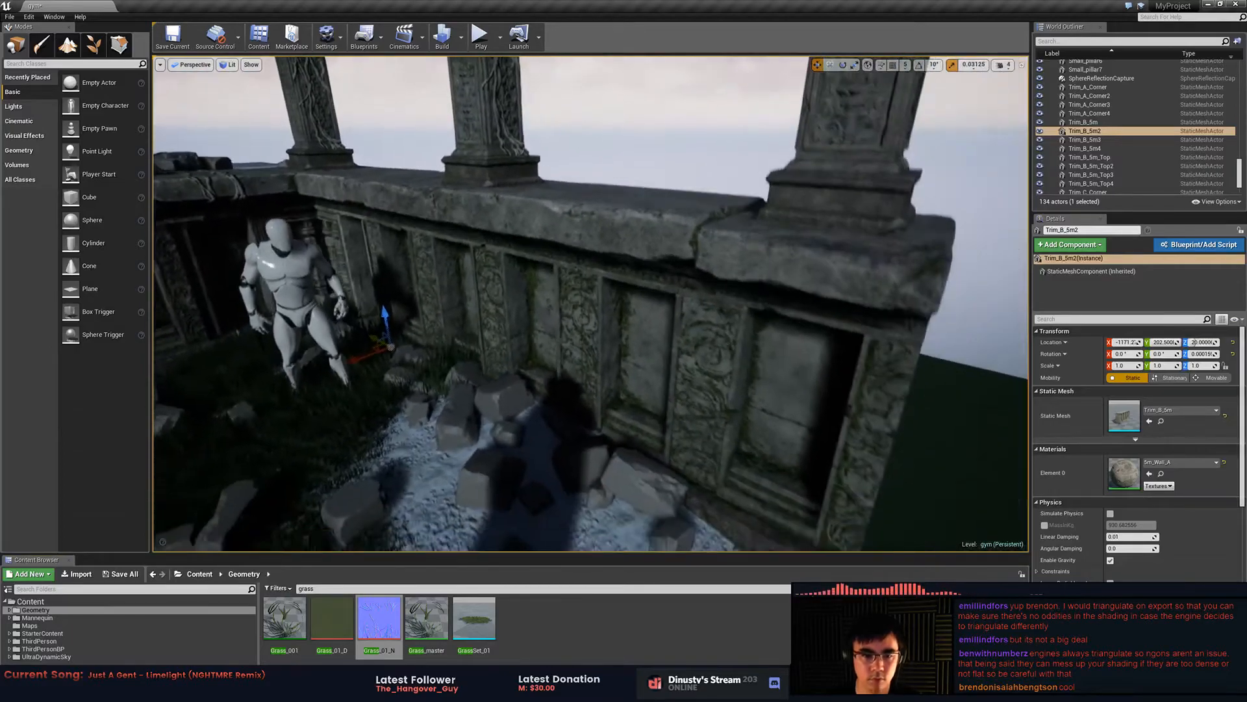
{"action": "right_click_drag", "start_coordinate": [949, 287], "coordinate": [944, 293]}
{"action": "left_click", "coordinate": [949, 287]}
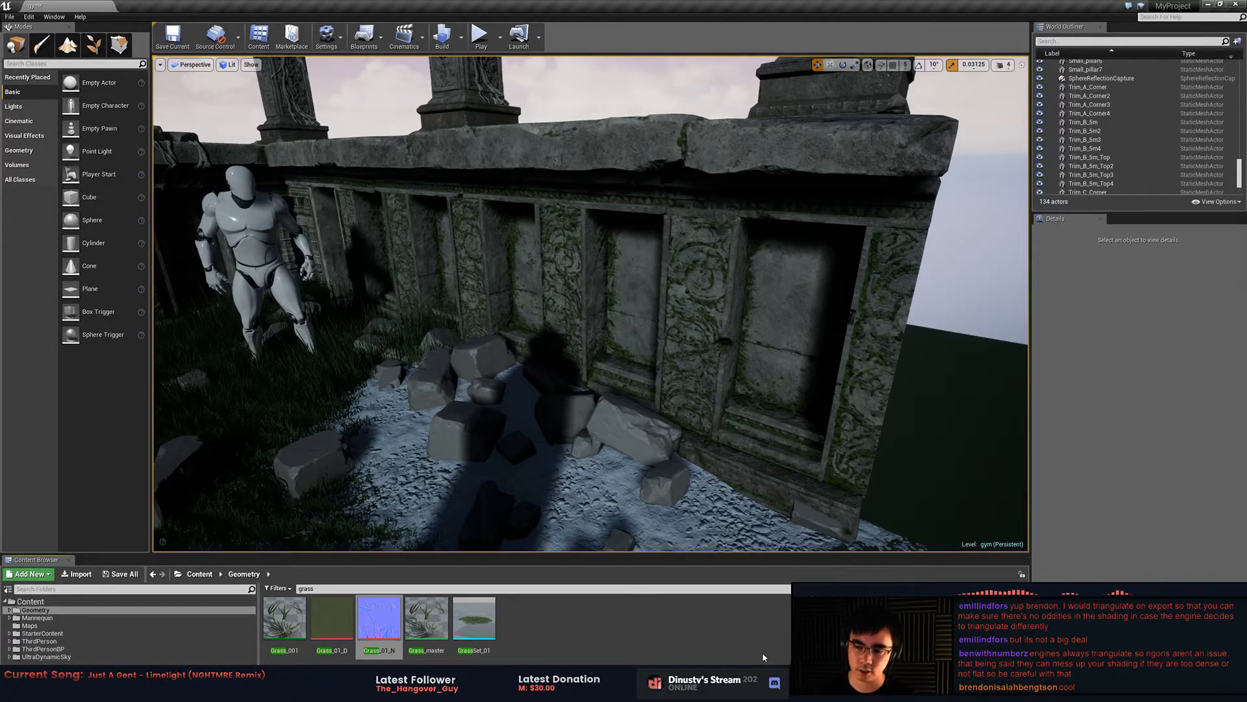
{"action": "left_click", "coordinate": [709, 625]}
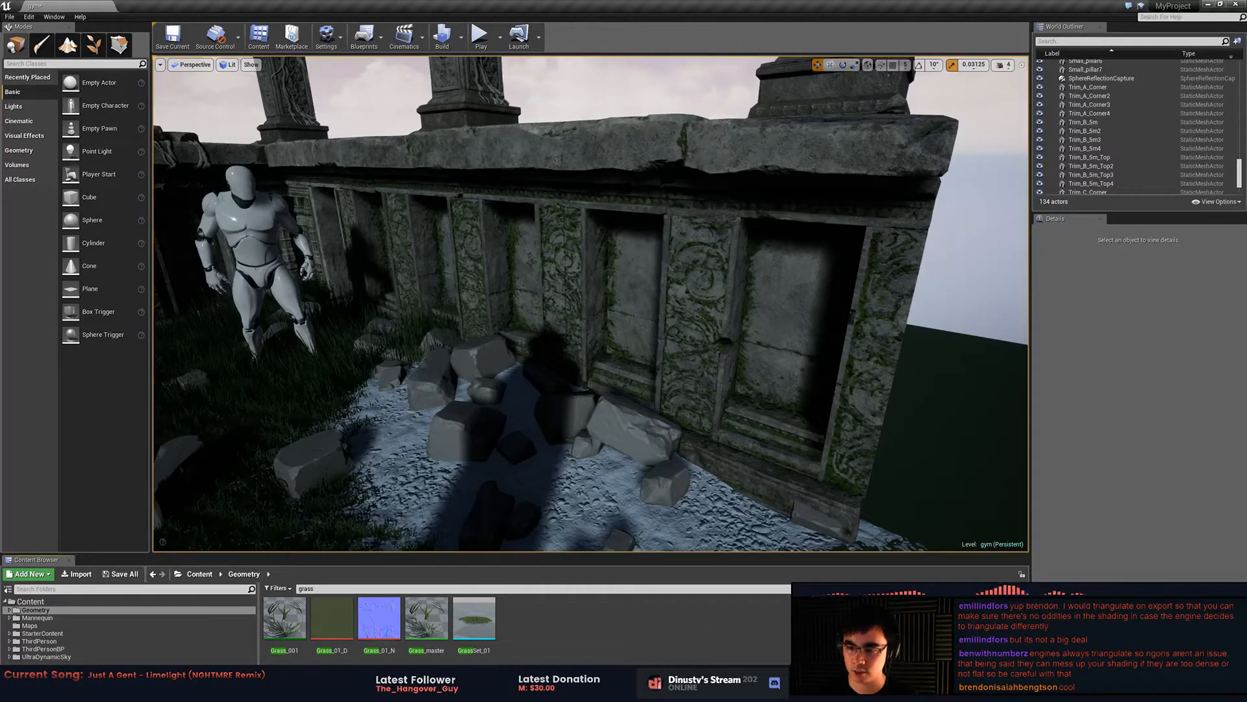
{"action": "right_click_drag", "start_coordinate": [798, 403], "coordinate": [798, 403]}
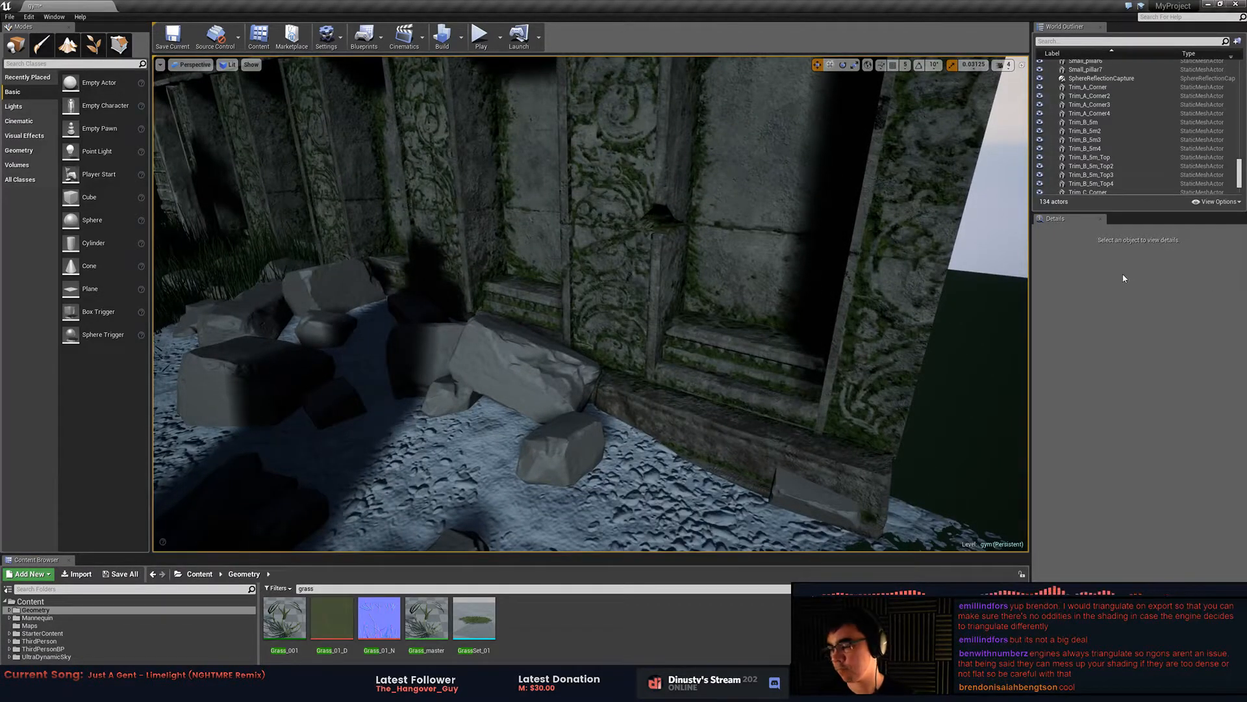
- Return to MODO, open the Substance project's Grass folder in its own window from Save Scene As, cancel the save and switch to Unreal Editor
{"action": "left_click", "coordinate": [301, 690]}
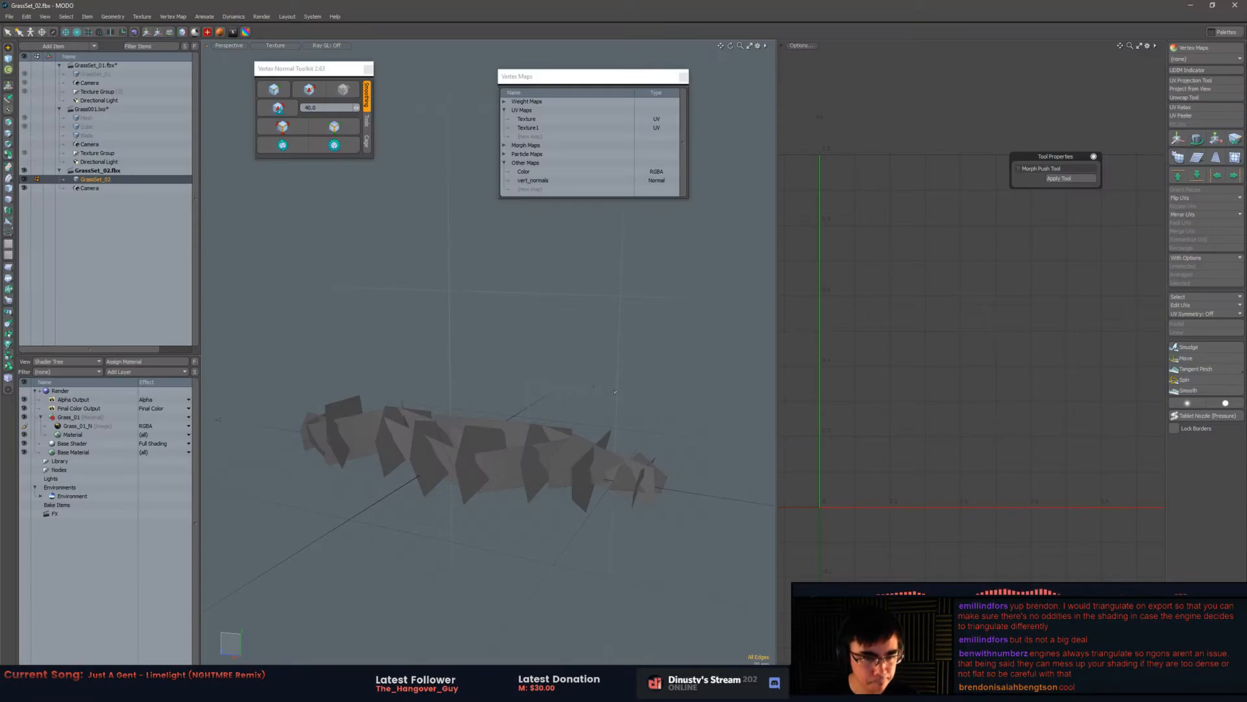
{"action": "key", "text": "ctrl+shift+s"}
{"action": "left_click", "coordinate": [168, 89]}
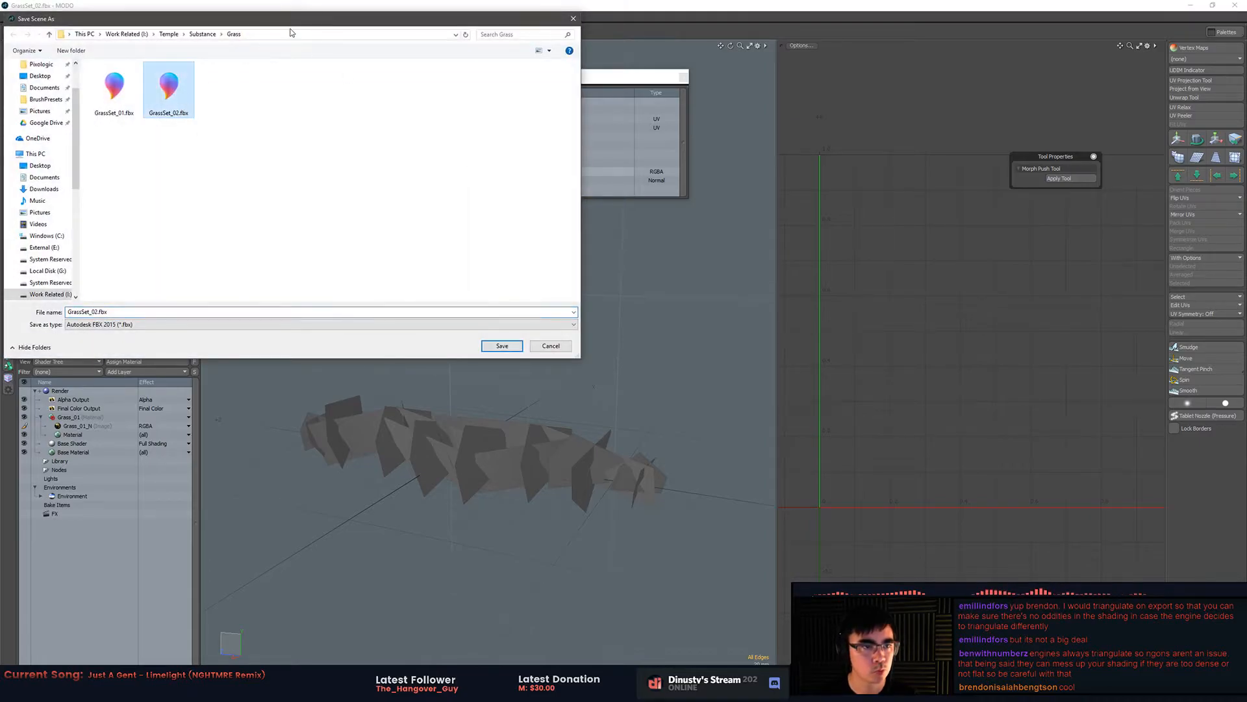
{"action": "left_click", "coordinate": [212, 35]}
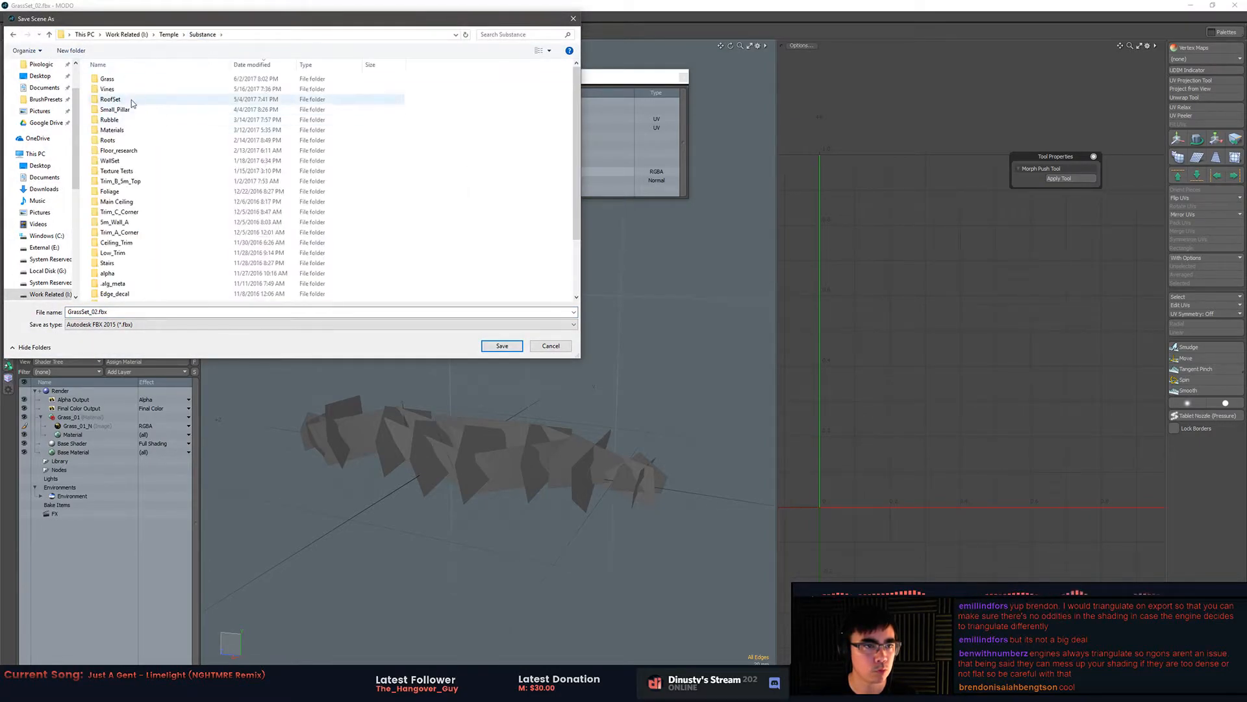
{"action": "right_click", "coordinate": [141, 82]}
{"action": "left_click", "coordinate": [93, 119]}
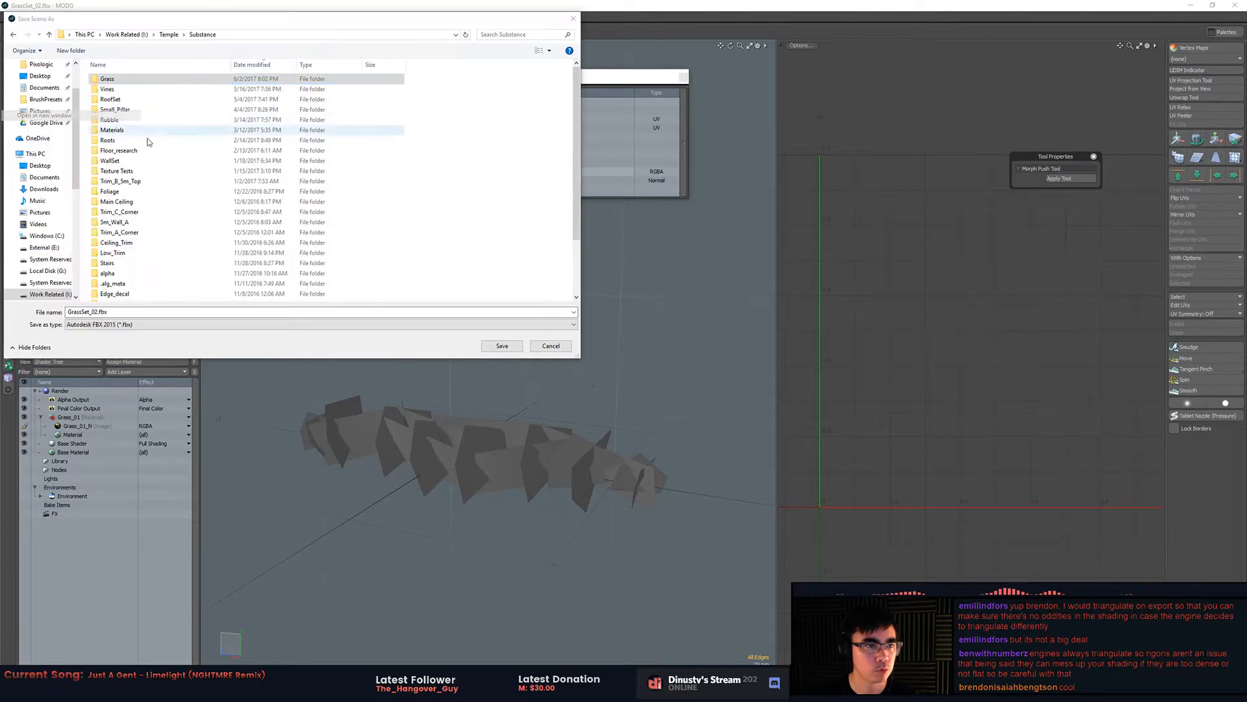
{"action": "left_click", "coordinate": [575, 20]}
{"action": "key", "text": "alt+Tab"}
{"action": "key", "text": "alt+Tab"}
{"action": "key", "text": "alt+Tab"}
{"action": "key", "text": "alt+Tab"}
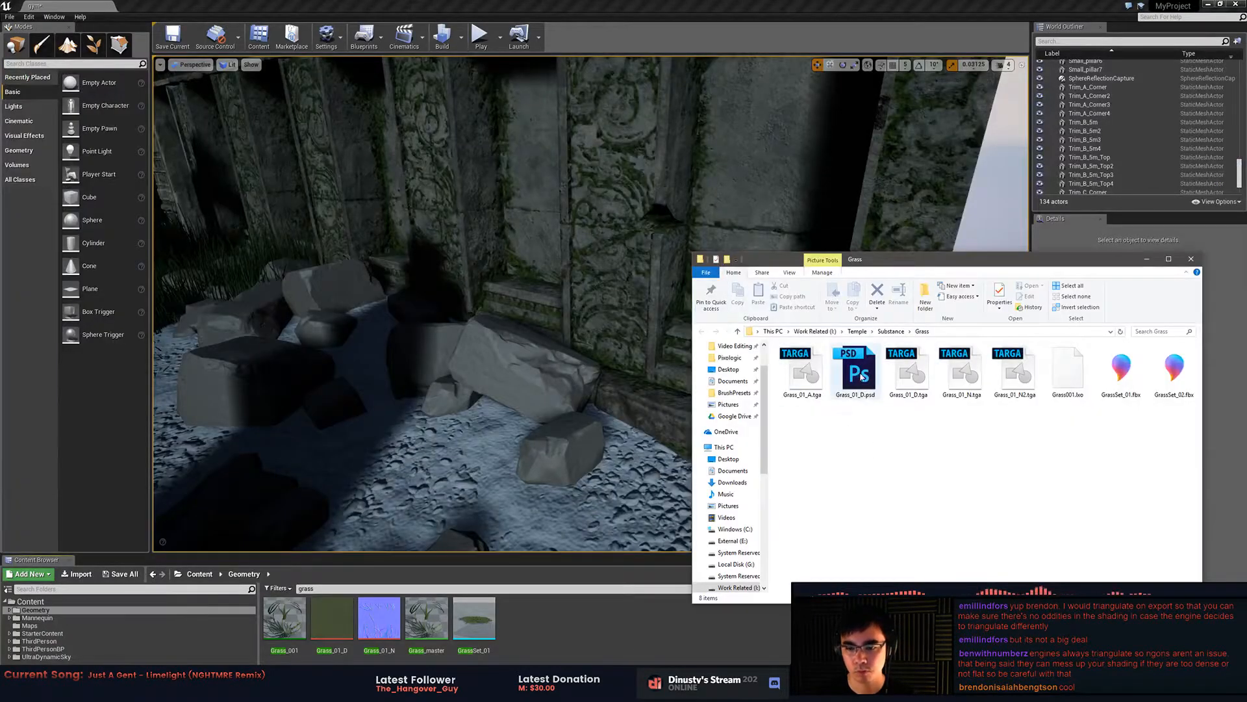
- Import GrassSet_02.fbx into the Geometry folder as a static mesh, with Skeletal Mesh off and Vertex Color Import Option set to Replace
{"action": "left_click_drag", "start_coordinate": [1174, 370], "coordinate": [537, 627]}
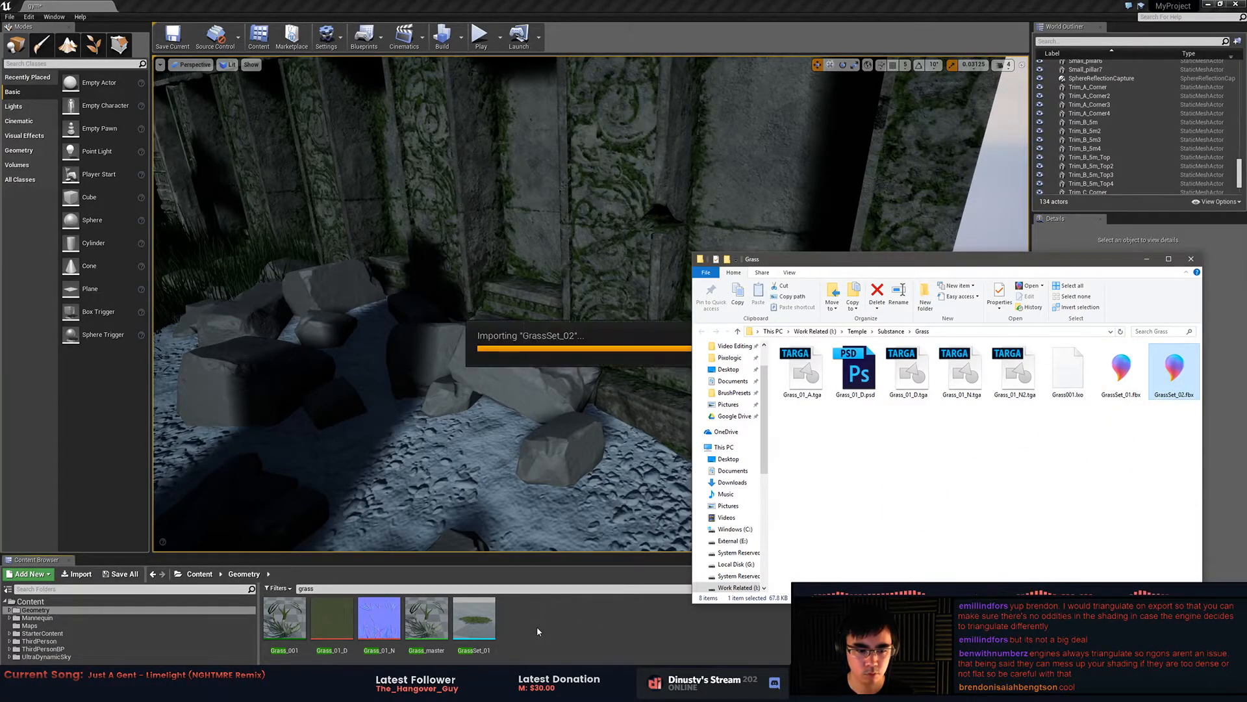
{"action": "left_click", "coordinate": [621, 167]}
{"action": "left_click_drag", "start_coordinate": [620, 168], "coordinate": [493, 103]}
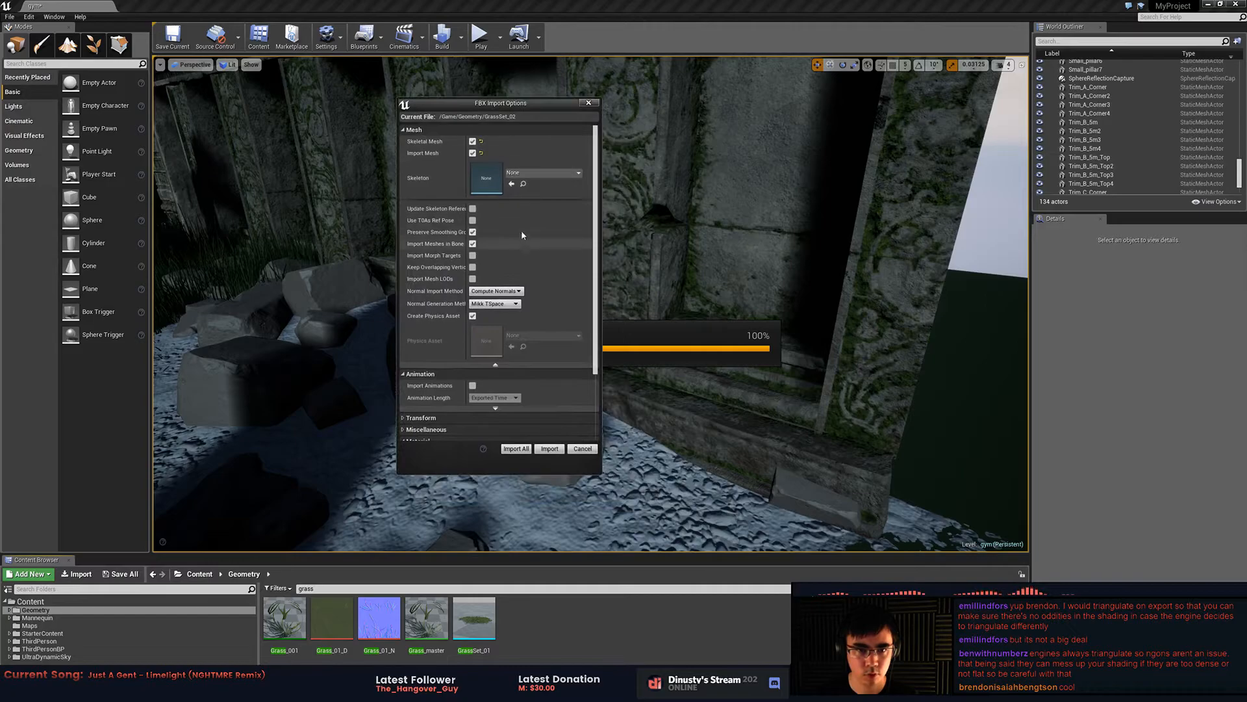
{"action": "left_click", "coordinate": [473, 141]}
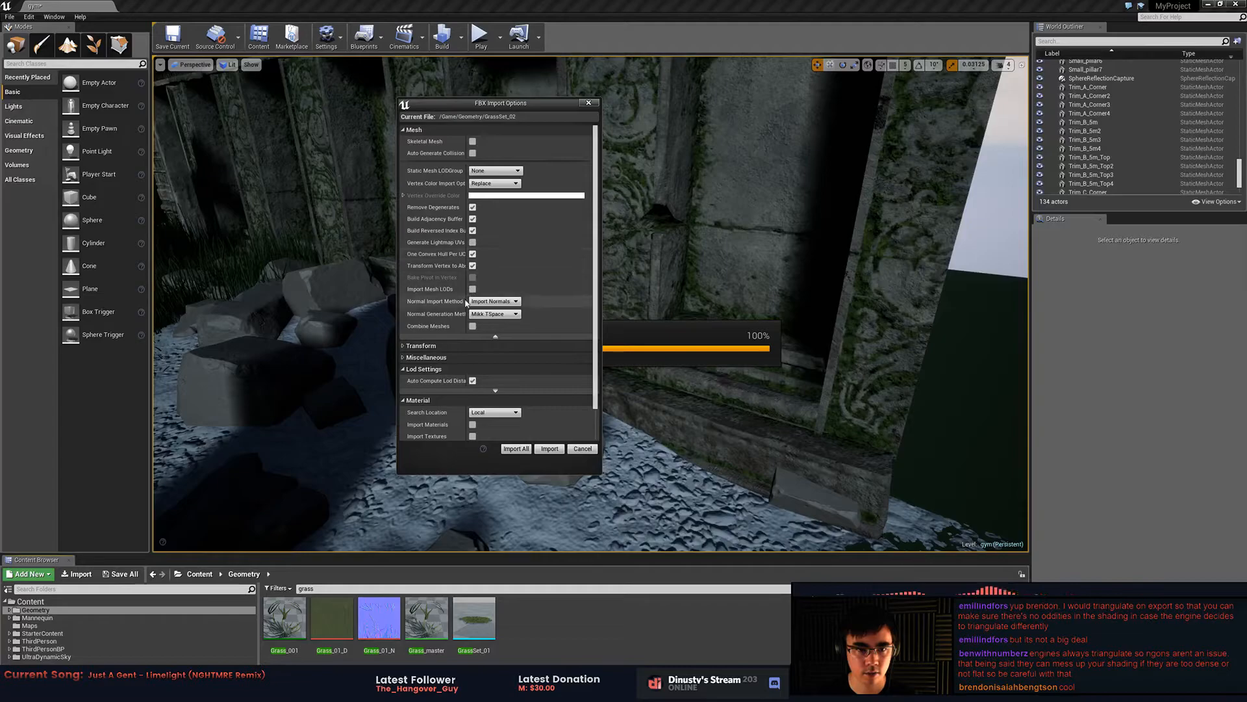
{"action": "left_click_drag", "start_coordinate": [599, 271], "coordinate": [599, 318]}
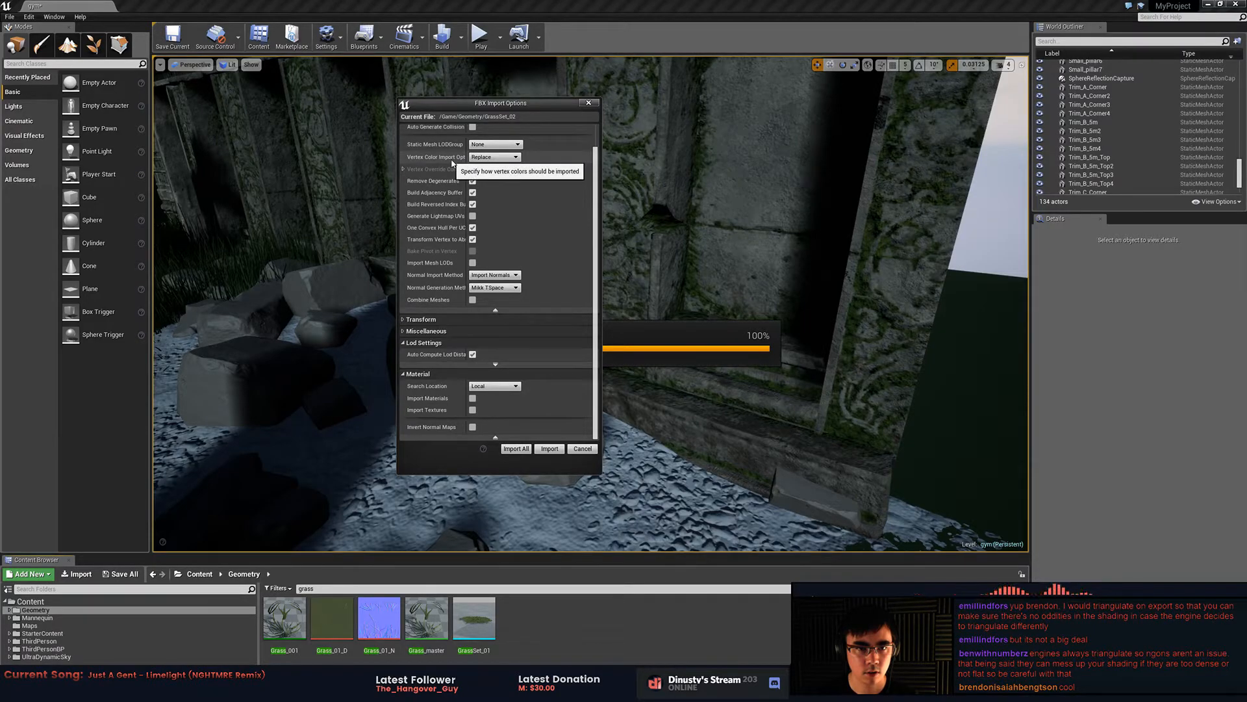
{"action": "left_click", "coordinate": [481, 158]}
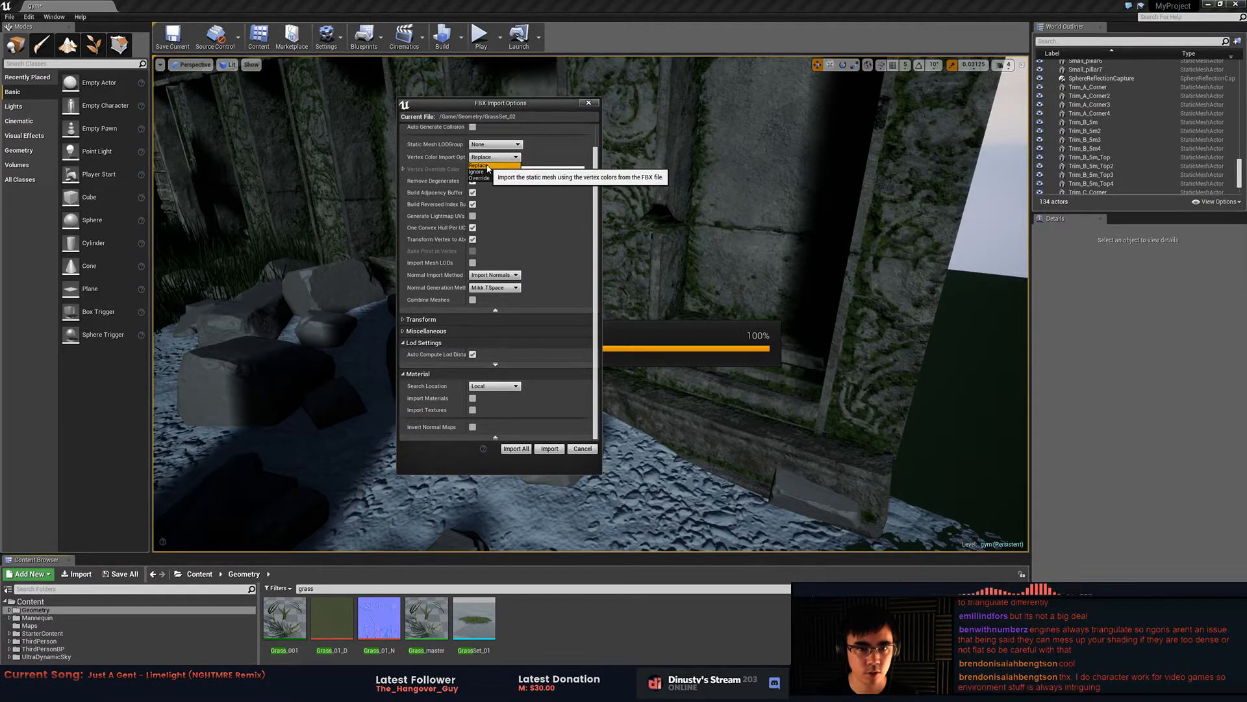
{"action": "left_click", "coordinate": [487, 166]}
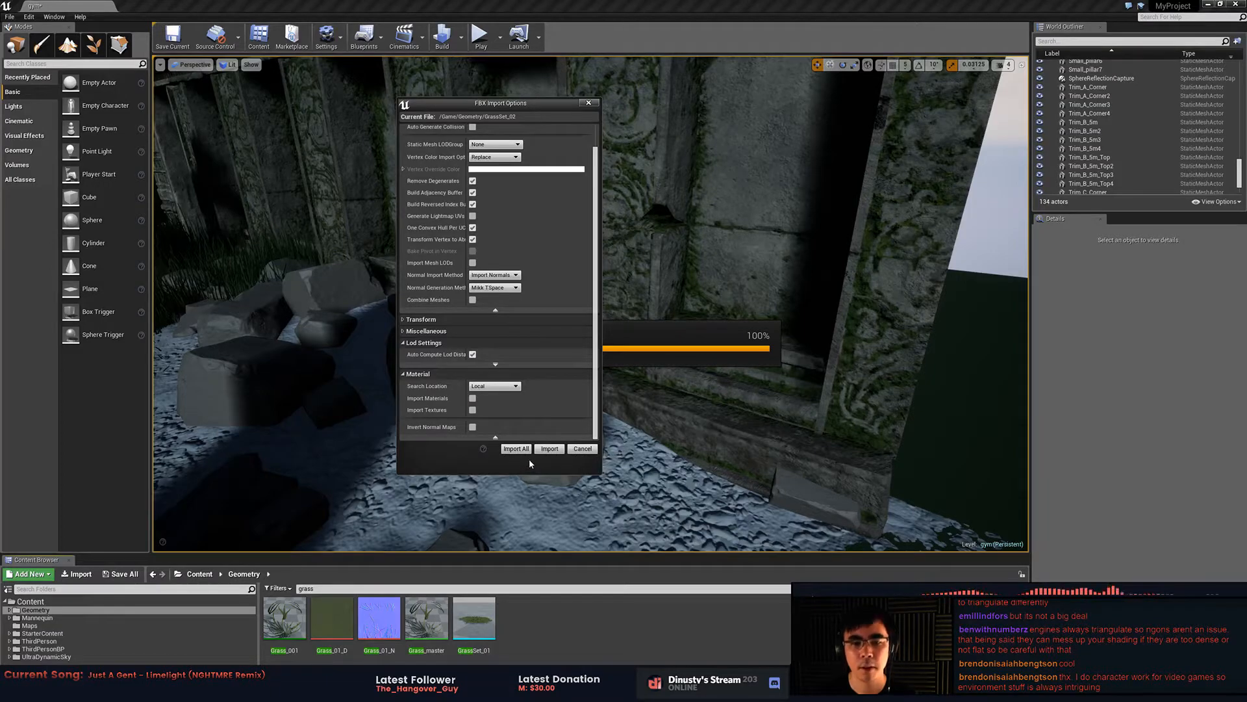
{"action": "left_click", "coordinate": [549, 448]}
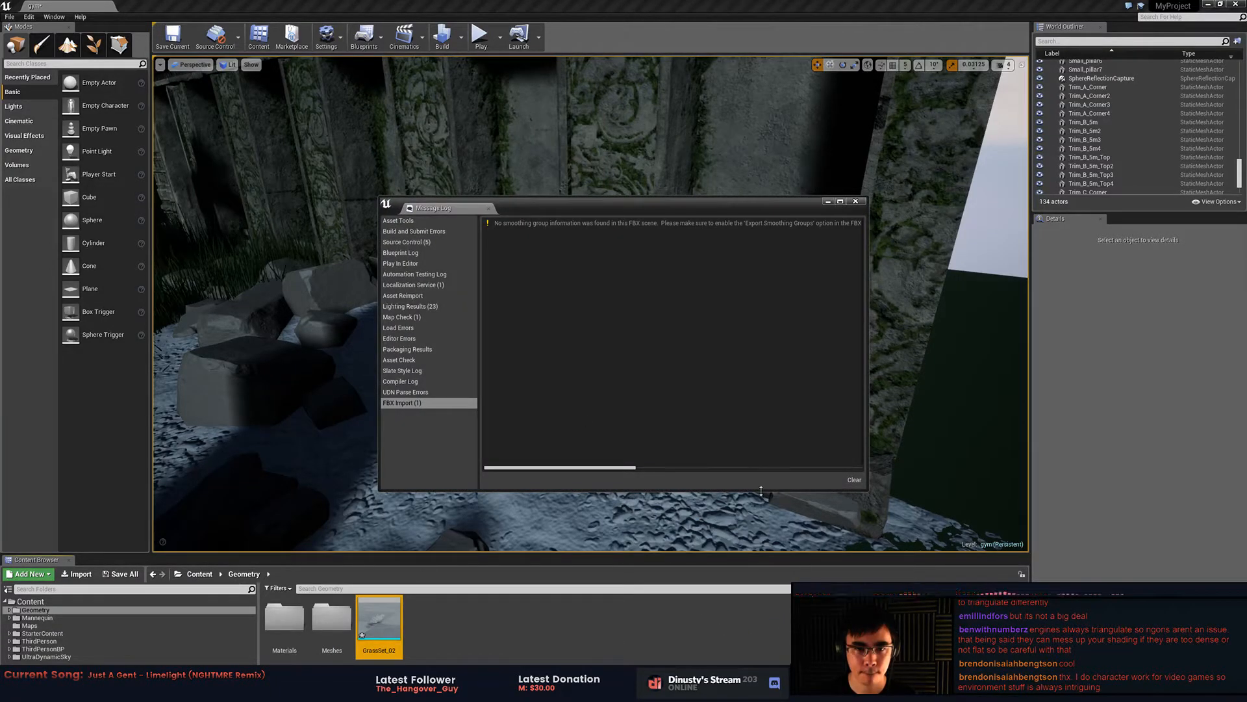
{"action": "left_click", "coordinate": [855, 201]}
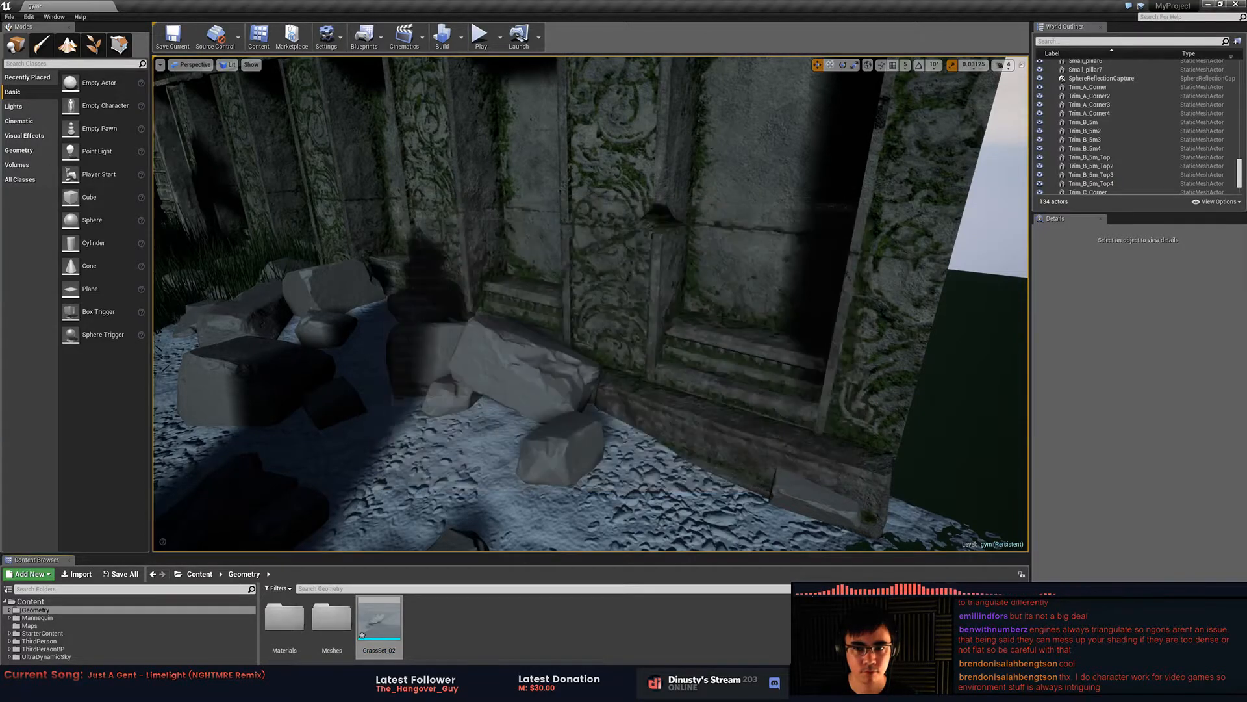
- Open the GrassSet_02 mesh for preview and move its asset into the Meshes folder
{"action": "double_click", "coordinate": [382, 621]}
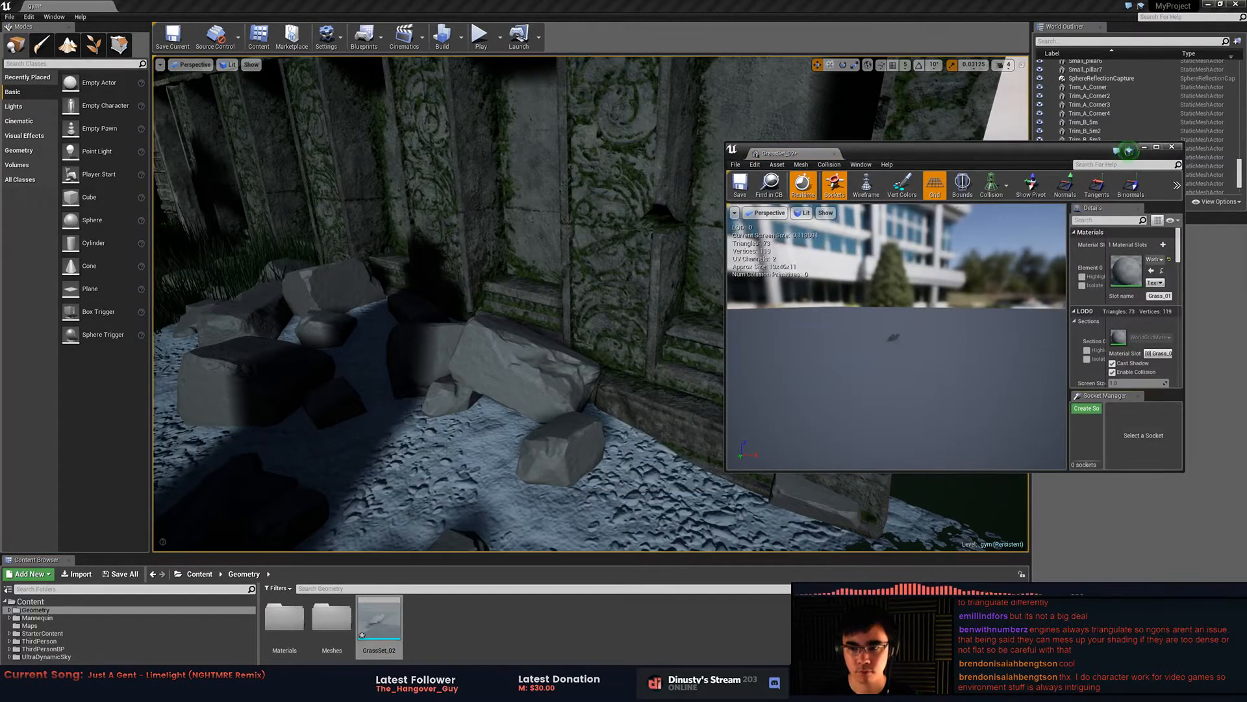
{"action": "right_click_drag", "start_coordinate": [915, 236], "coordinate": [905, 236]}
{"action": "left_click_drag", "start_coordinate": [910, 154], "coordinate": [589, 171]}
{"action": "left_click_drag", "start_coordinate": [380, 617], "coordinate": [337, 627]}
{"action": "left_click", "coordinate": [368, 653]}
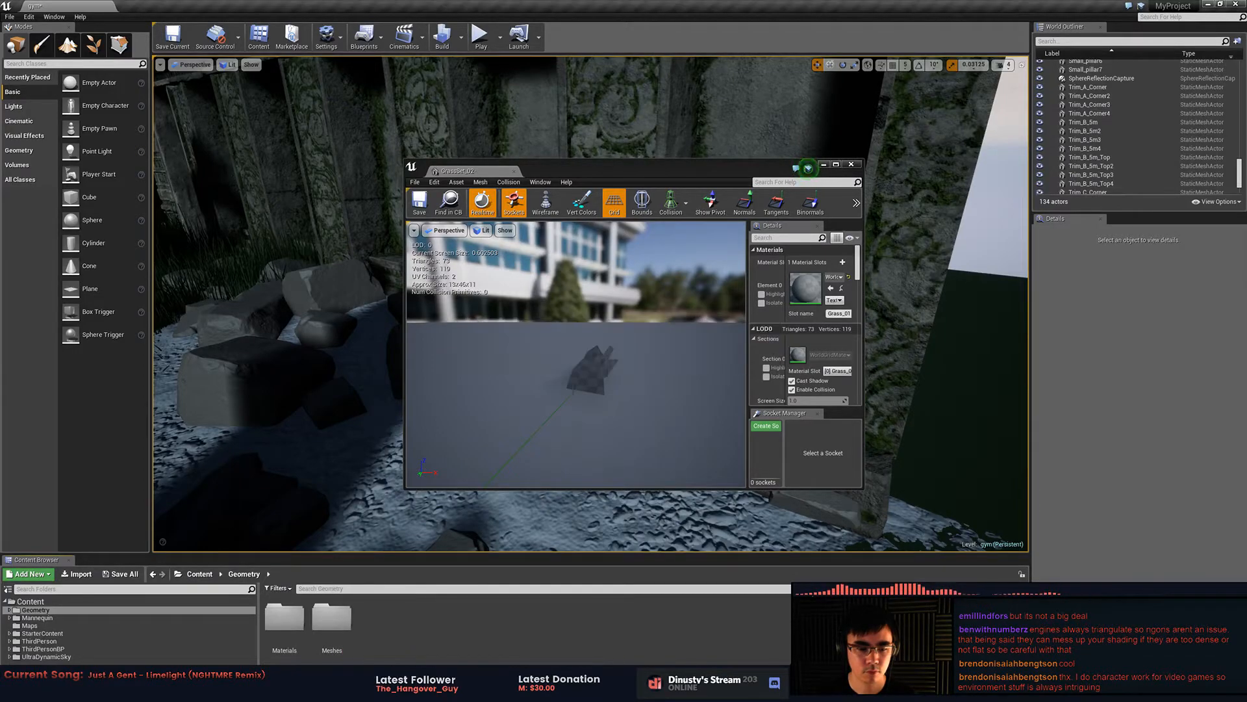
- Search the content for grass and assign the Grass_001 material to the GrassSet_02 mesh's material slot
{"action": "left_click", "coordinate": [379, 589]}
{"action": "type", "text": "grass"}
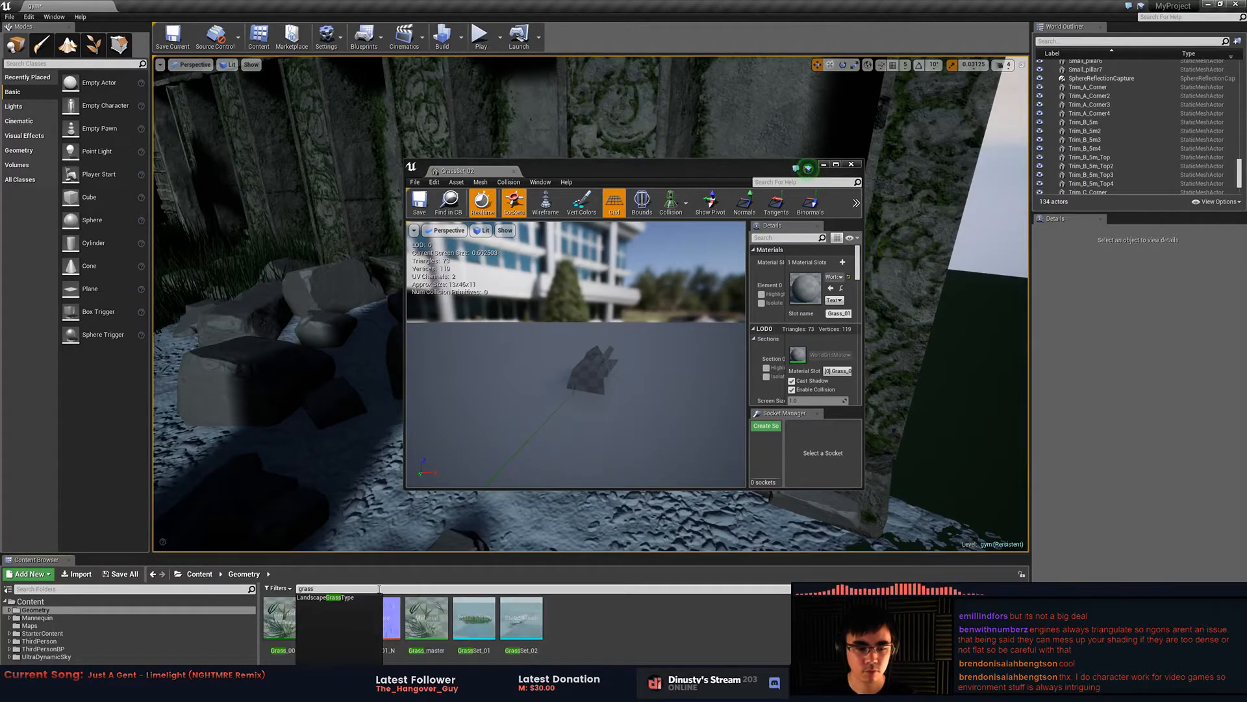
{"action": "left_click", "coordinate": [513, 619]}
{"action": "left_click", "coordinate": [484, 621]}
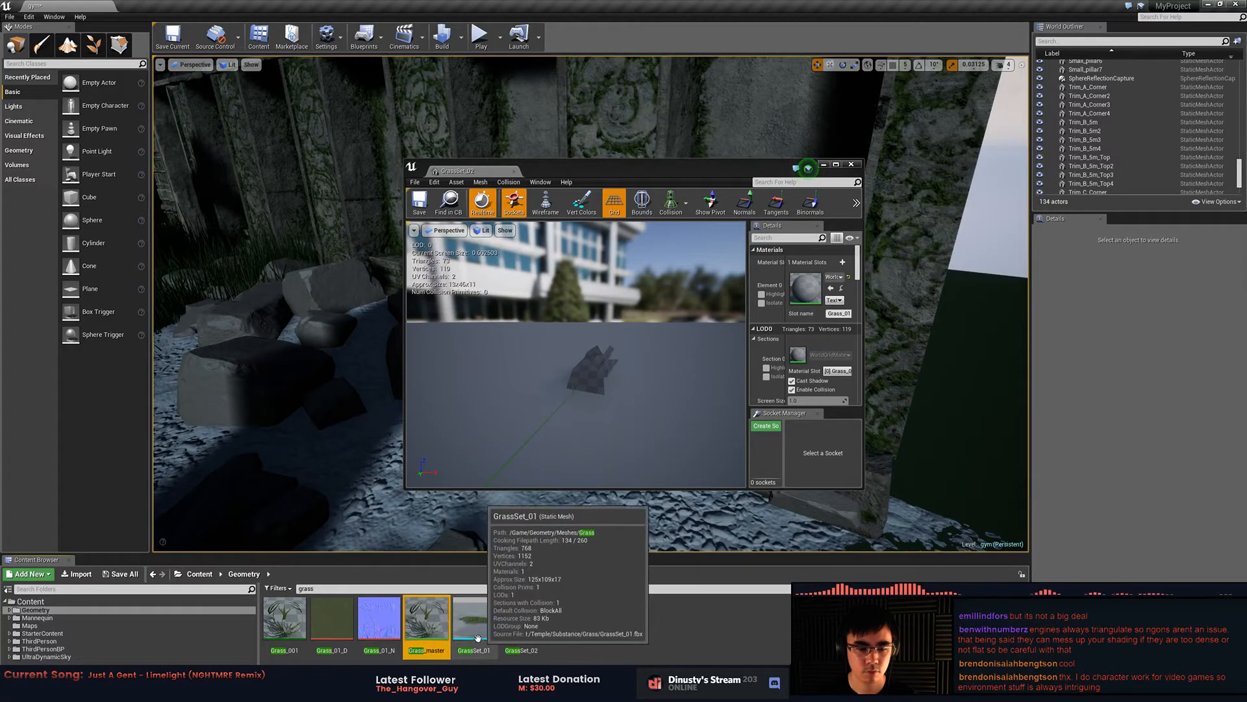
{"action": "left_click", "coordinate": [289, 622]}
{"action": "left_click_drag", "start_coordinate": [288, 622], "coordinate": [805, 288]}
- Examine the GrassSet_02 mesh with its grass material in the preview and close its editor
{"action": "left_click_drag", "start_coordinate": [652, 426], "coordinate": [645, 383]}
{"action": "key", "text": "d"}
{"action": "right_click_drag", "start_coordinate": [646, 383], "coordinate": [477, 377]}
{"action": "key", "text": "a"}
{"action": "key", "text": "d"}
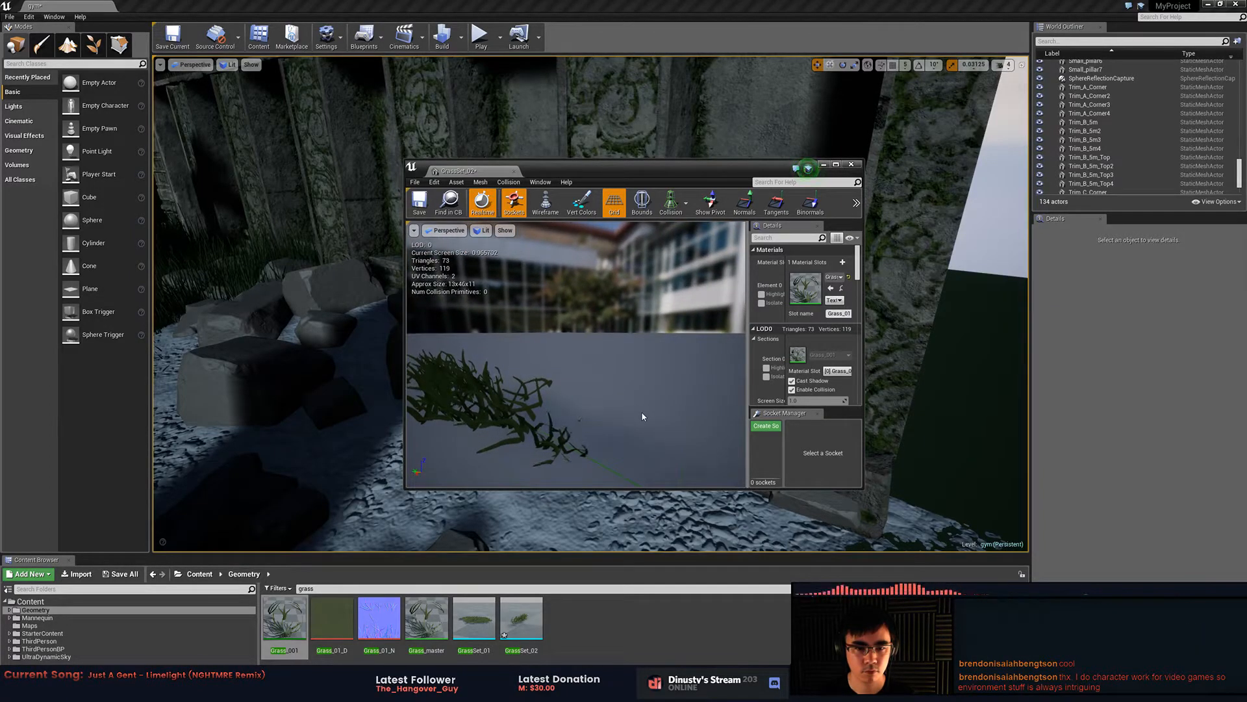
{"action": "left_click", "coordinate": [573, 599]}
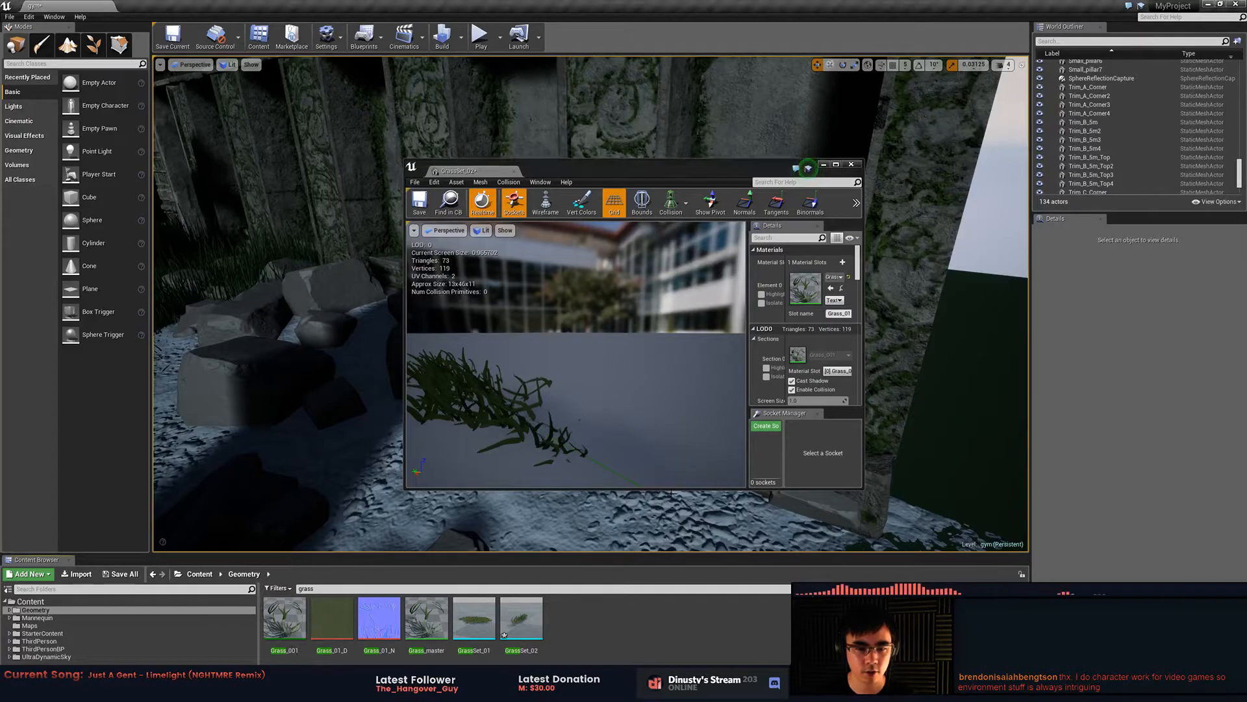
{"action": "left_click", "coordinate": [851, 164]}
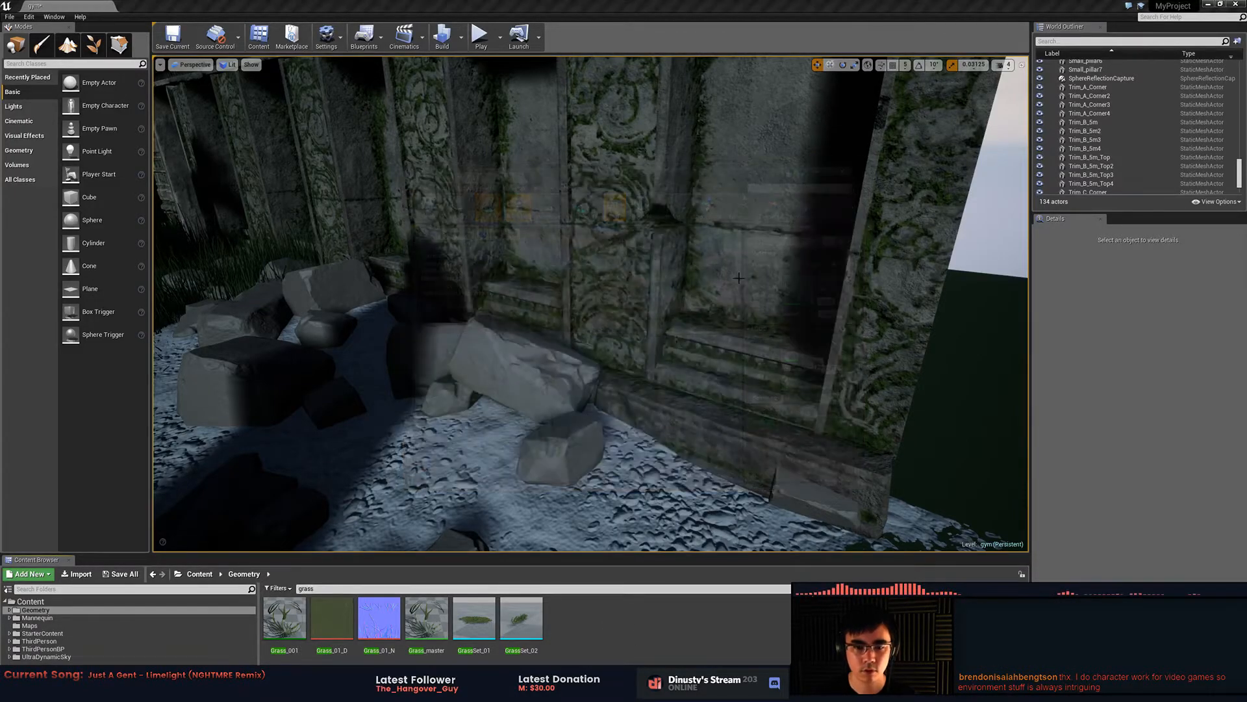
- Place a GrassSet_02 instance on the stone ledge at the base of the ruined wall and check how it sits
{"action": "left_click_drag", "start_coordinate": [521, 617], "coordinate": [690, 387]}
{"action": "right_click_drag", "start_coordinate": [690, 388], "coordinate": [591, 367]}
{"action": "left_click", "coordinate": [338, 383]}
{"action": "left_click", "coordinate": [580, 384]}
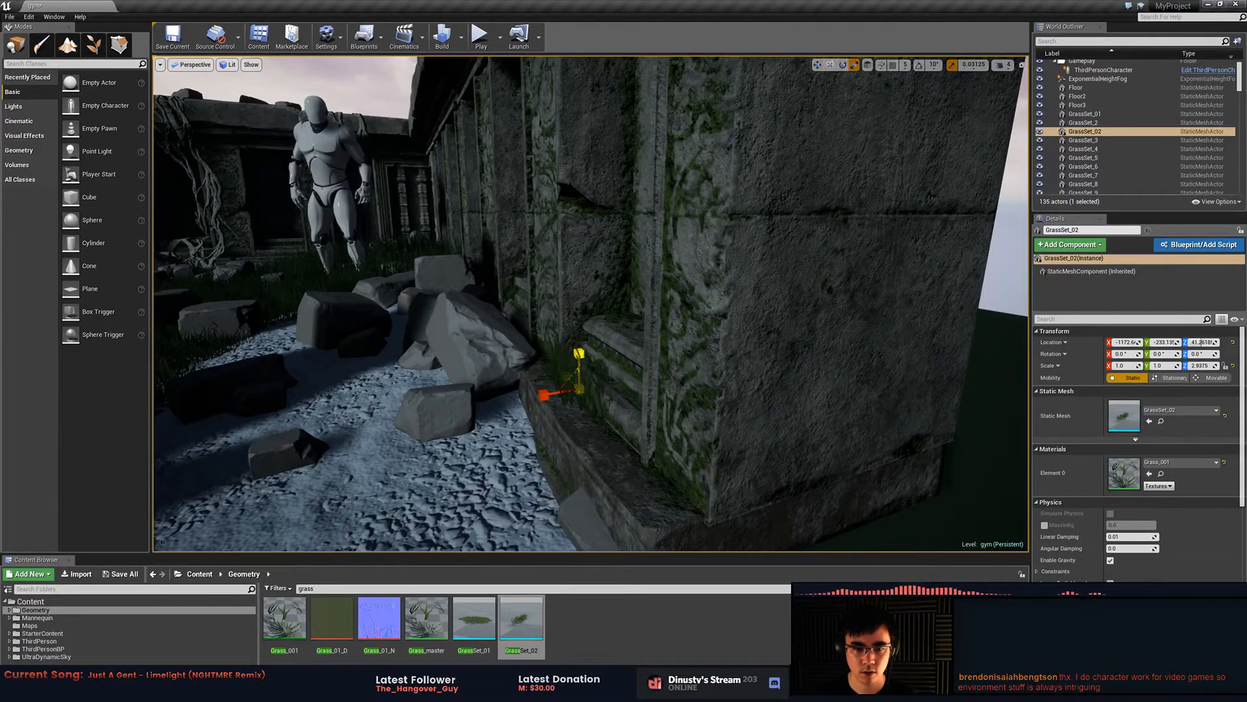
{"action": "right_click_drag", "start_coordinate": [578, 448], "coordinate": [601, 437]}
- Switch to MODO and rotate all polygons of the GrassSet_02 mesh in the front view
{"action": "key", "text": "alt+Tab"}
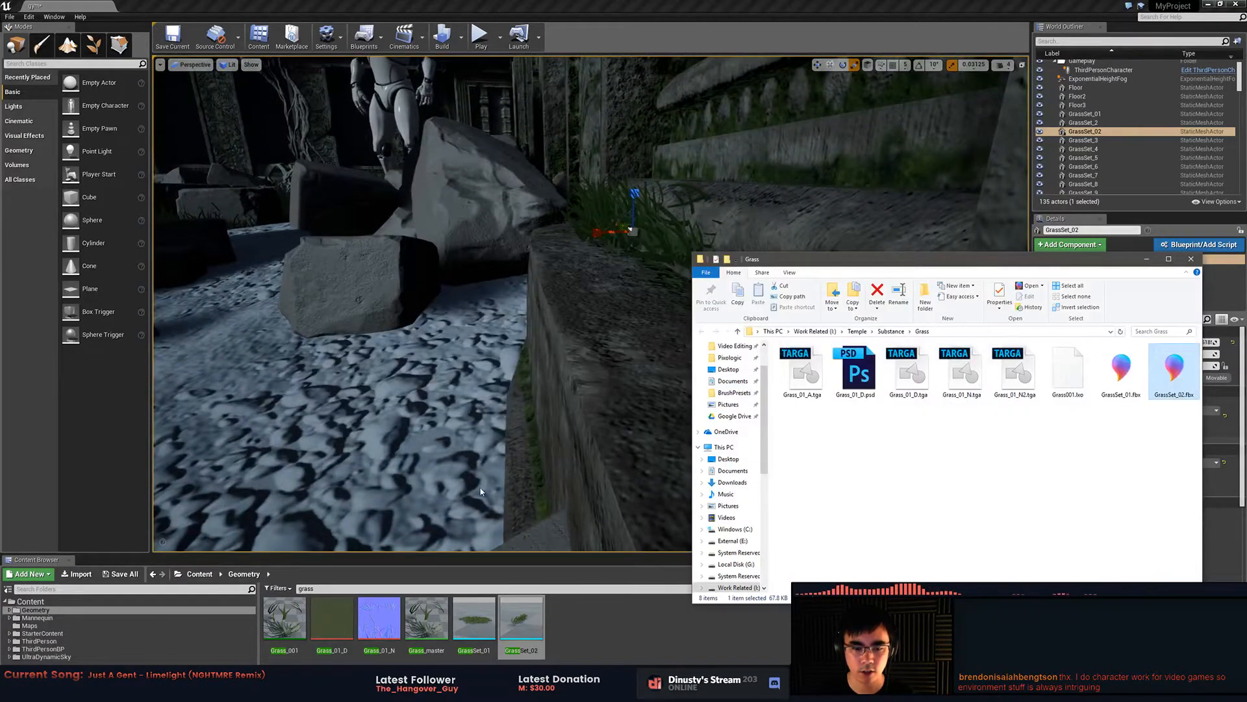
{"action": "key", "text": "alt+Tab"}
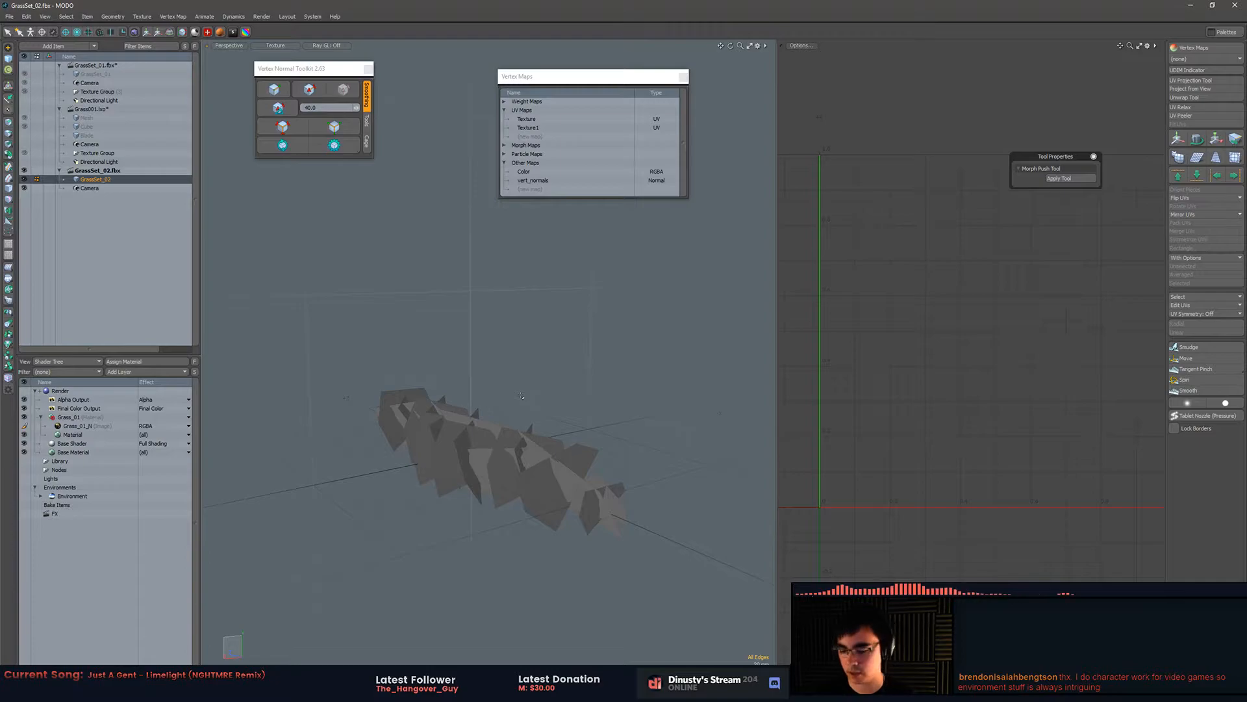
{"action": "key", "text": "KP_1"}
{"action": "key", "text": "3"}
{"action": "middle_click_drag", "start_coordinate": [498, 339], "coordinate": [520, 350]}
{"action": "key", "text": "e"}
{"action": "left_click_drag", "start_coordinate": [485, 541], "coordinate": [505, 545]}
- Move the grass polygons sideways to centre them on the vertical axis and save GrassSet_02.fbx
{"action": "key", "text": "w"}
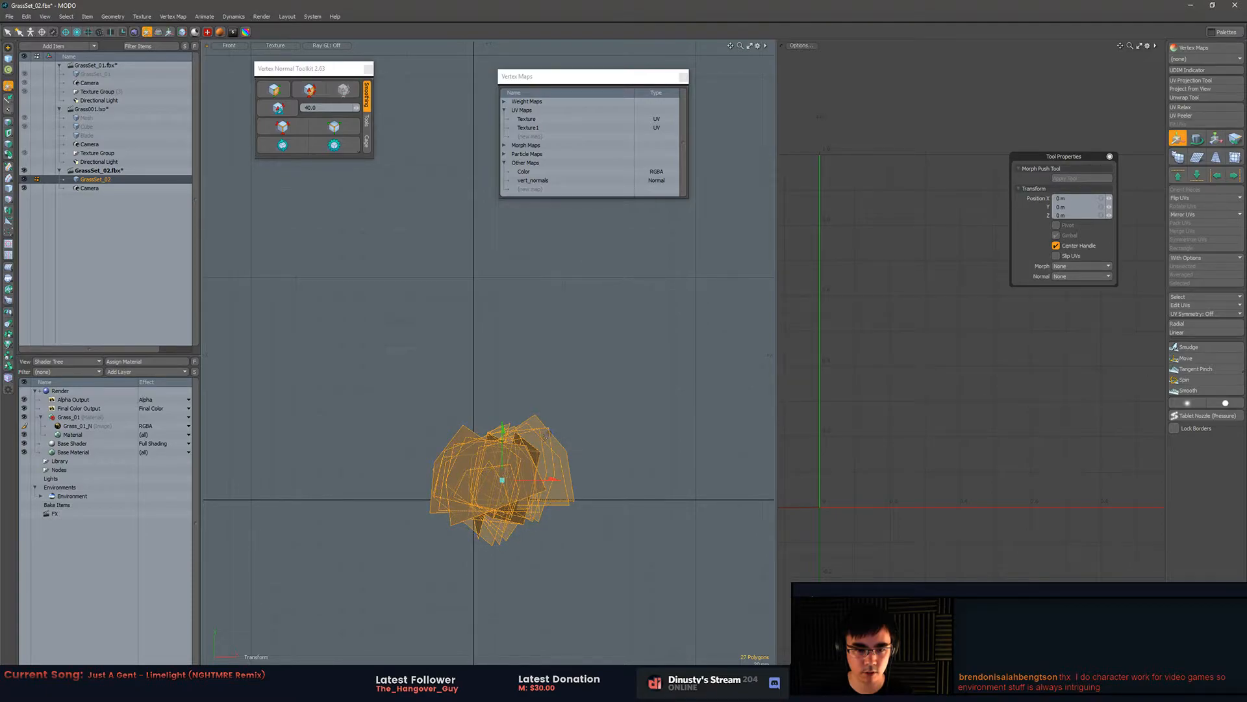
{"action": "left_click_drag", "start_coordinate": [549, 488], "coordinate": [526, 486]}
{"action": "left_click_drag", "start_coordinate": [490, 448], "coordinate": [490, 446]}
{"action": "key", "text": "ctrl+s"}
{"action": "key", "text": "alt+Tab"}
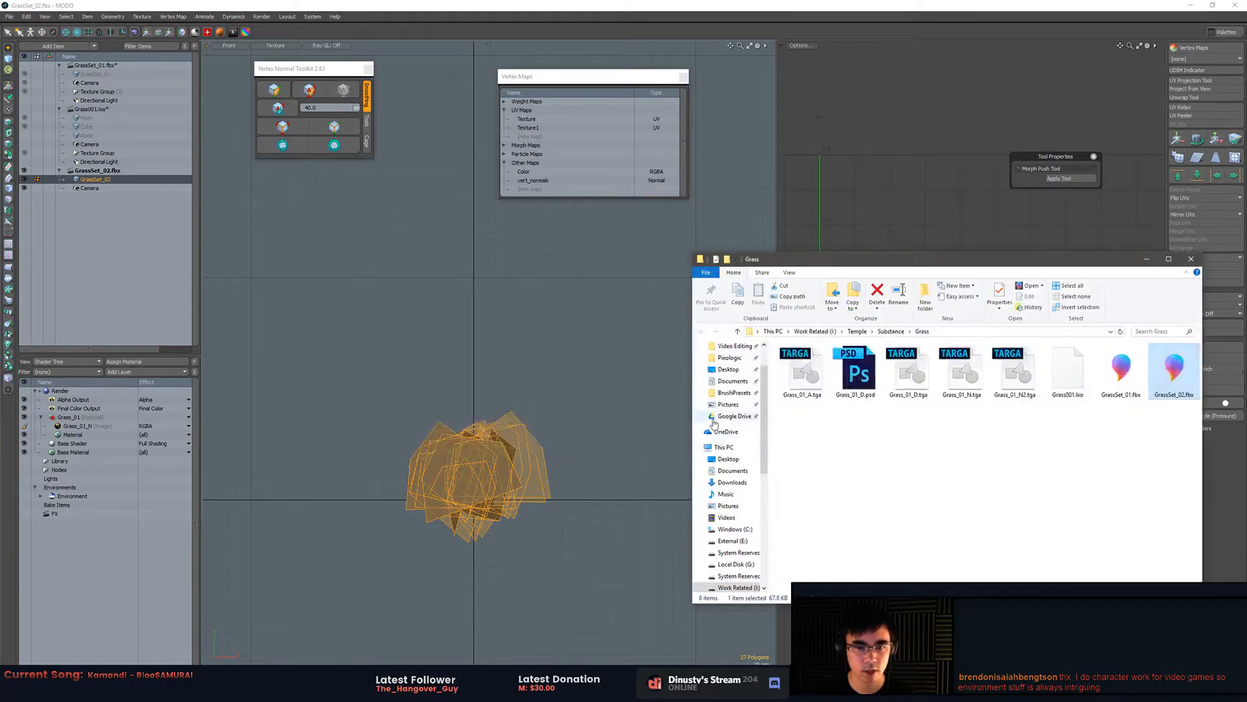
{"action": "key", "text": "alt+Tab"}
- Select the vert_normals map and rotate the grass mesh's vertex normals 22° around Z with Transform Normals
{"action": "key", "text": "1"}
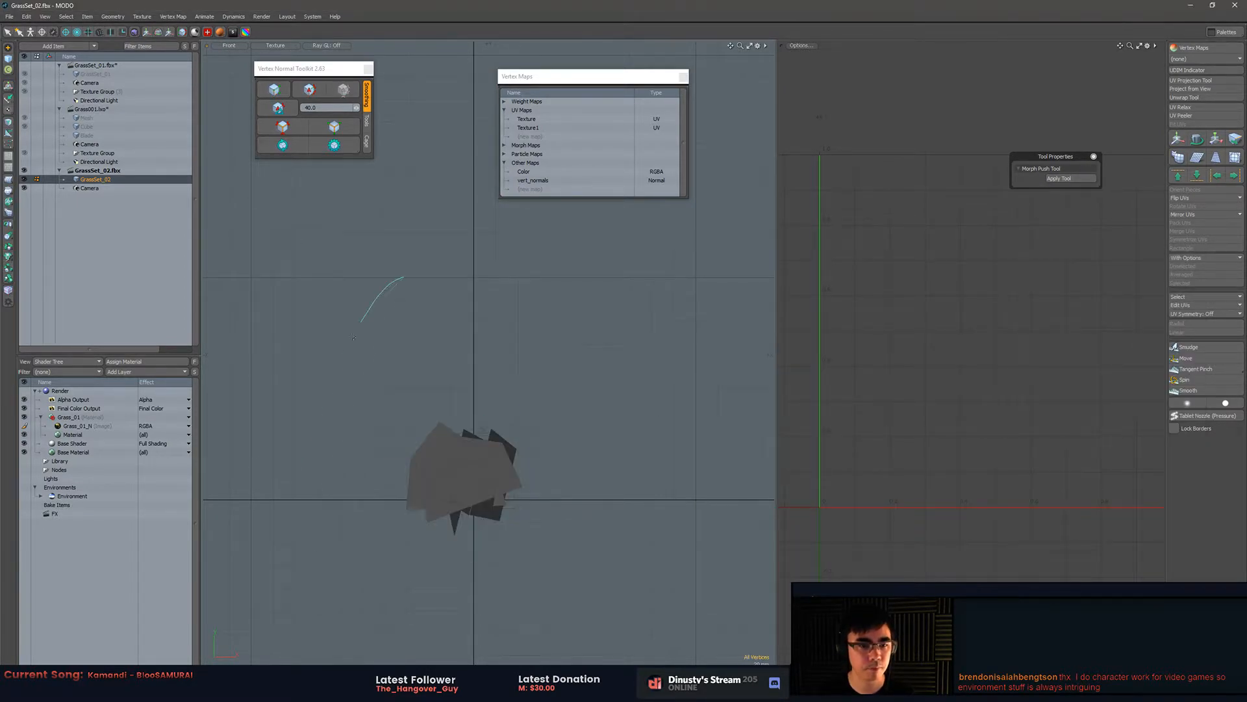
{"action": "left_click", "coordinate": [542, 181]}
{"action": "left_click", "coordinate": [142, 16]}
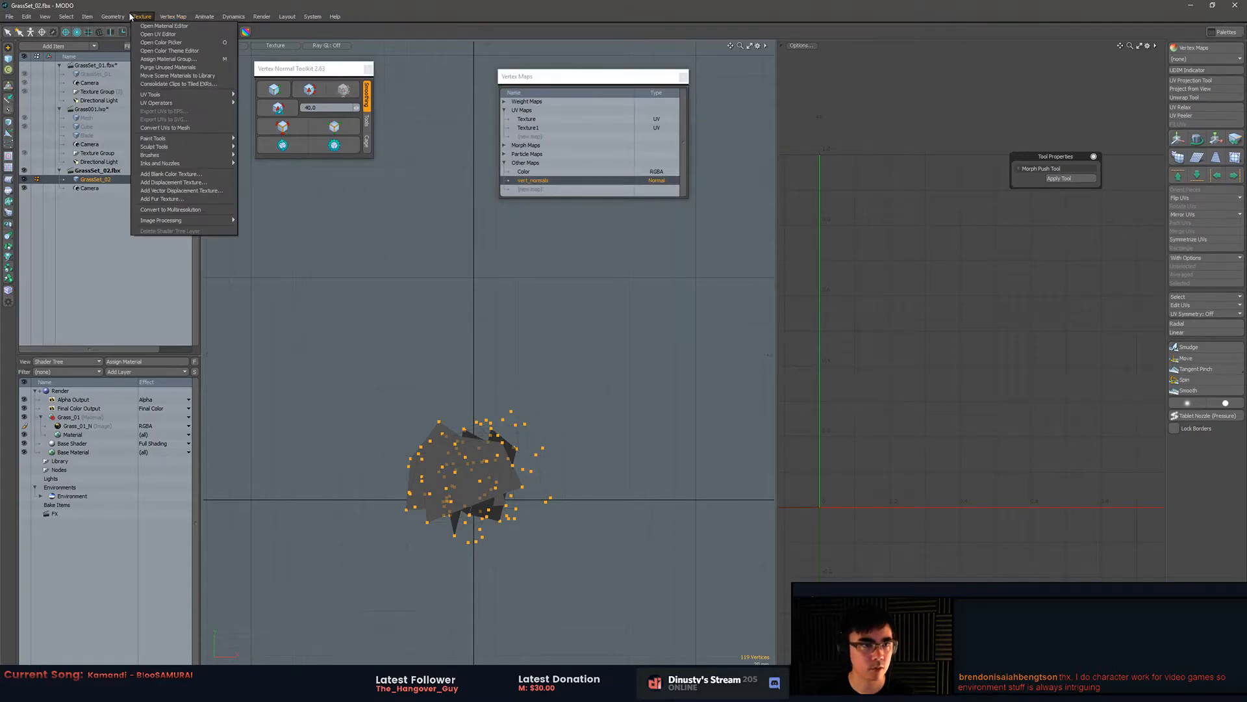
{"action": "left_click", "coordinate": [173, 16]}
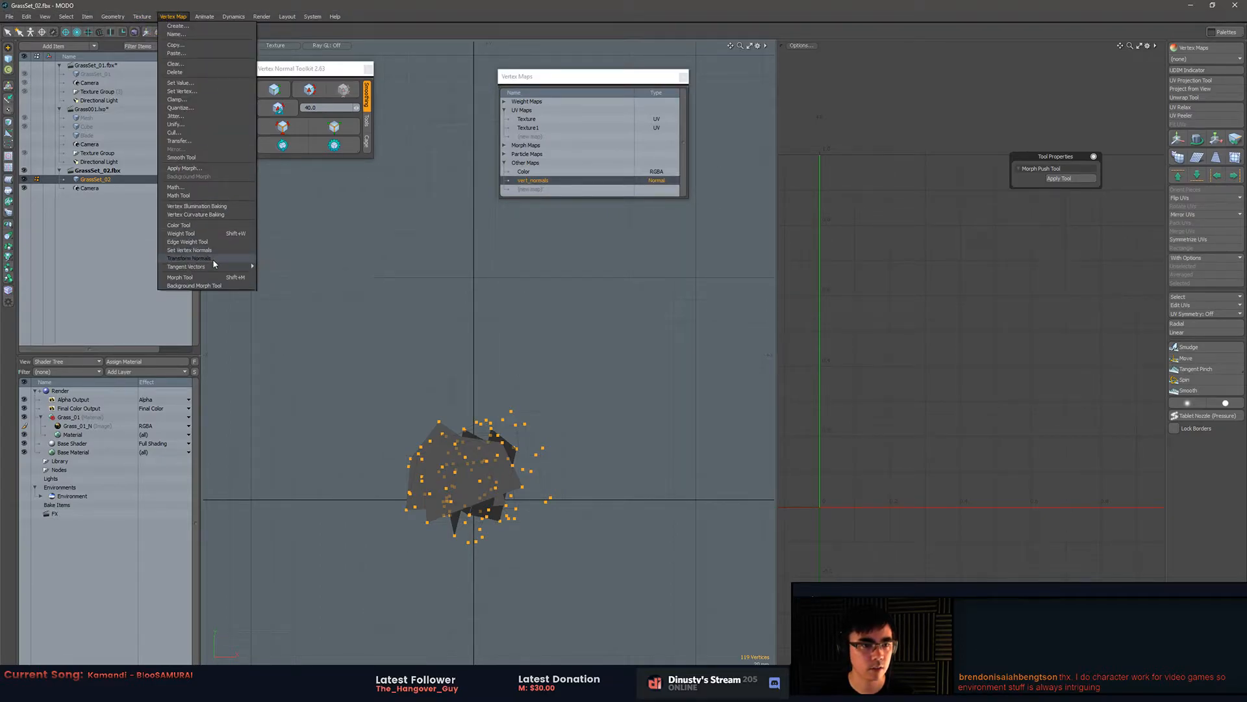
{"action": "left_click", "coordinate": [214, 260]}
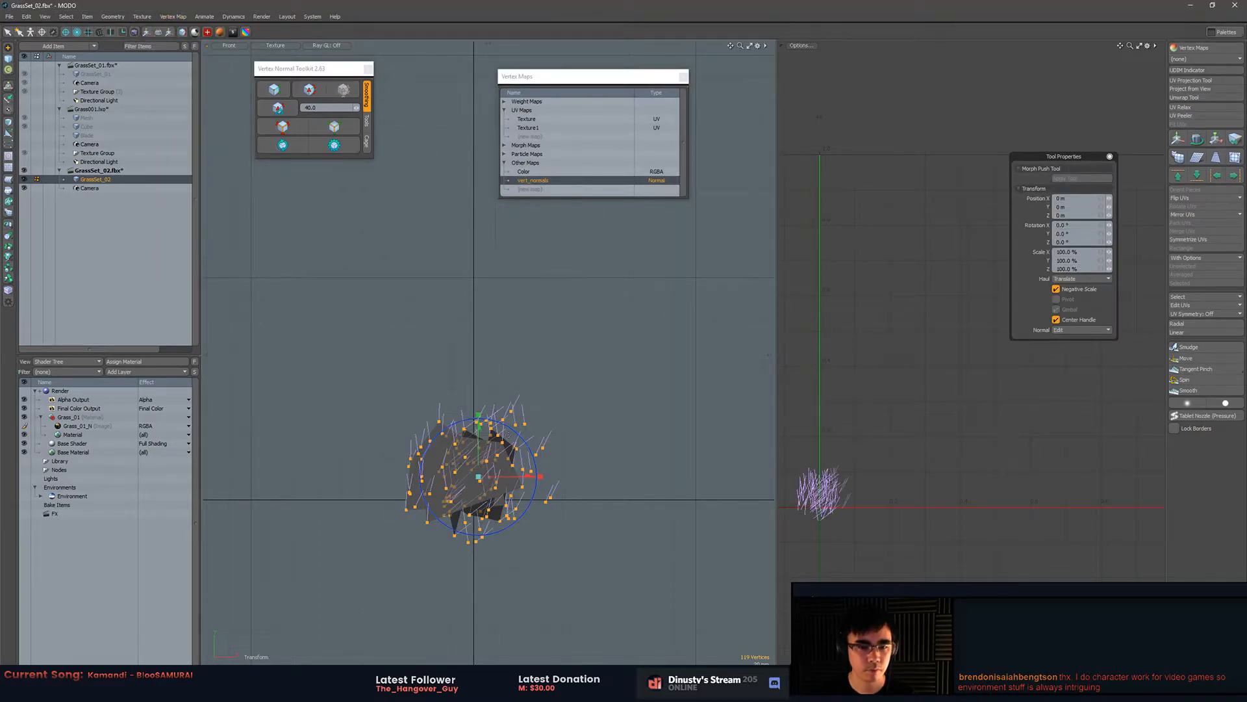
{"action": "mouse_move", "coordinate": [522, 433]}
{"action": "left_mouse_down"}
{"action": "mouse_move", "coordinate": [487, 415]}
{"action": "mouse_move", "coordinate": [505, 418]}
{"action": "left_mouse_up"}
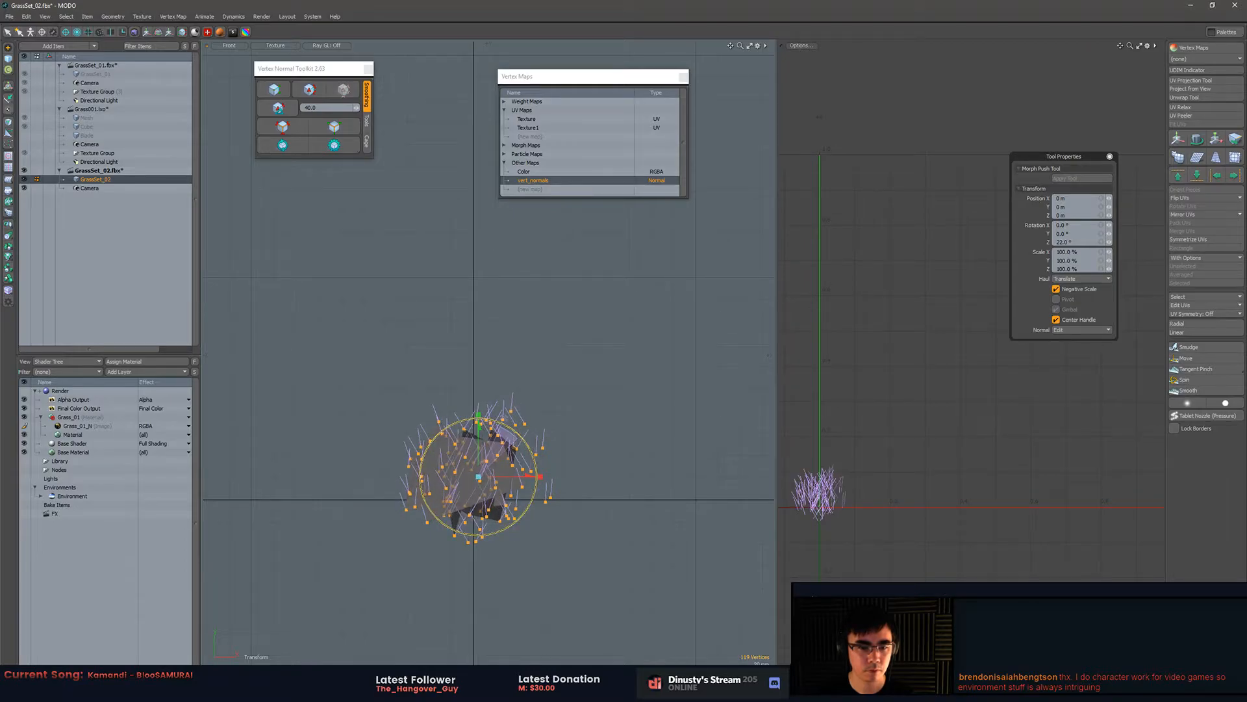
{"action": "key", "text": "space"}
{"action": "left_click", "coordinate": [607, 393]}
- Switch to Unreal Editor and save all modified content, including the gym level and gym_BuiltData
{"action": "key", "text": "alt+Tab"}
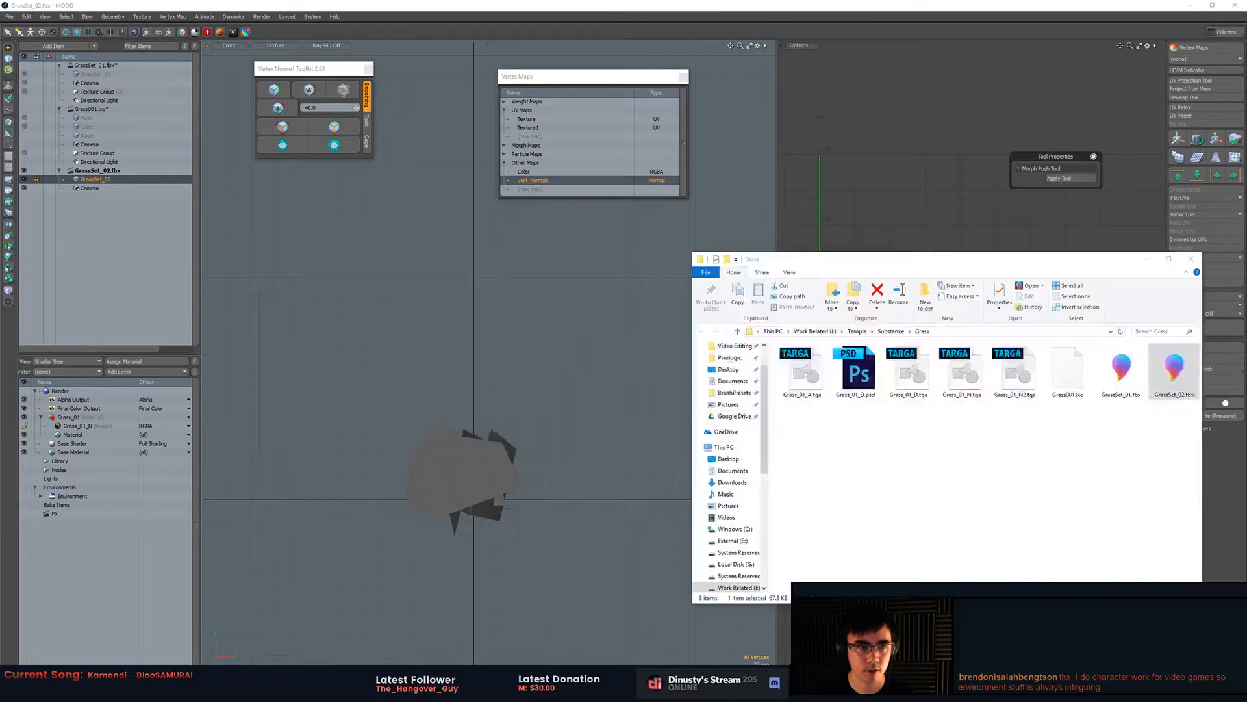
{"action": "key", "text": "alt+Tab"}
{"action": "left_click", "coordinate": [655, 313]}
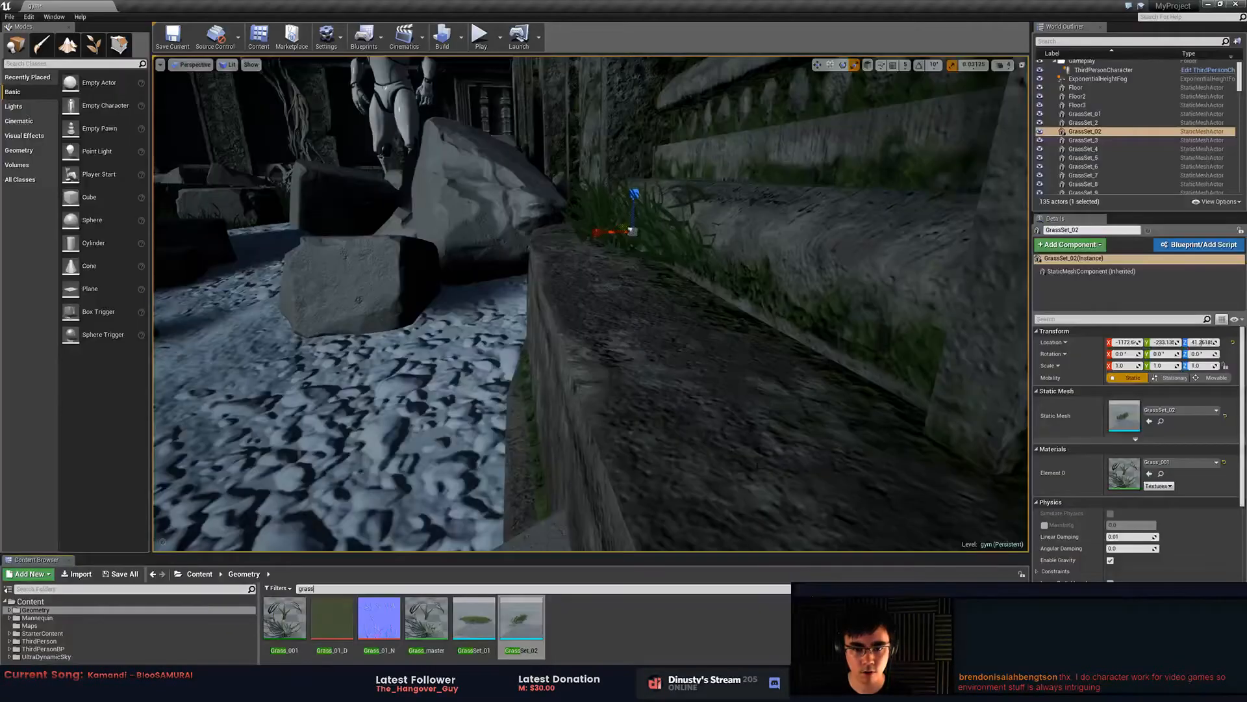
{"action": "left_click", "coordinate": [107, 574]}
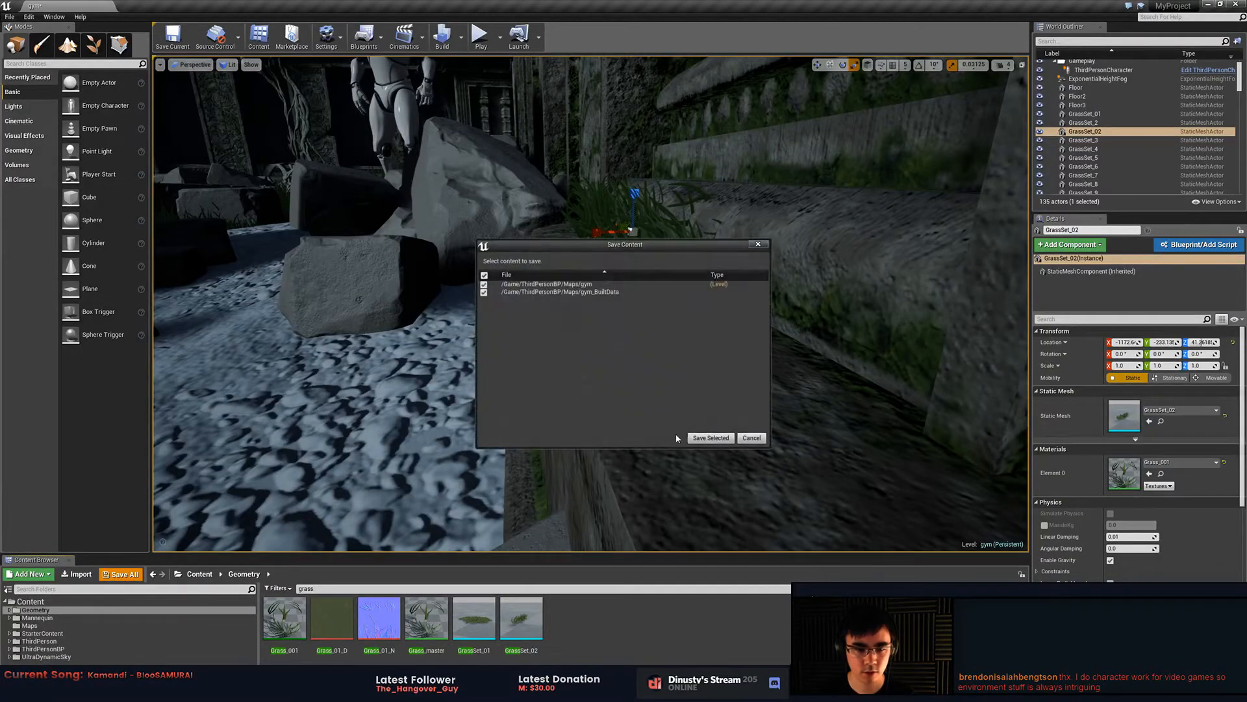
{"action": "left_click", "coordinate": [710, 438]}
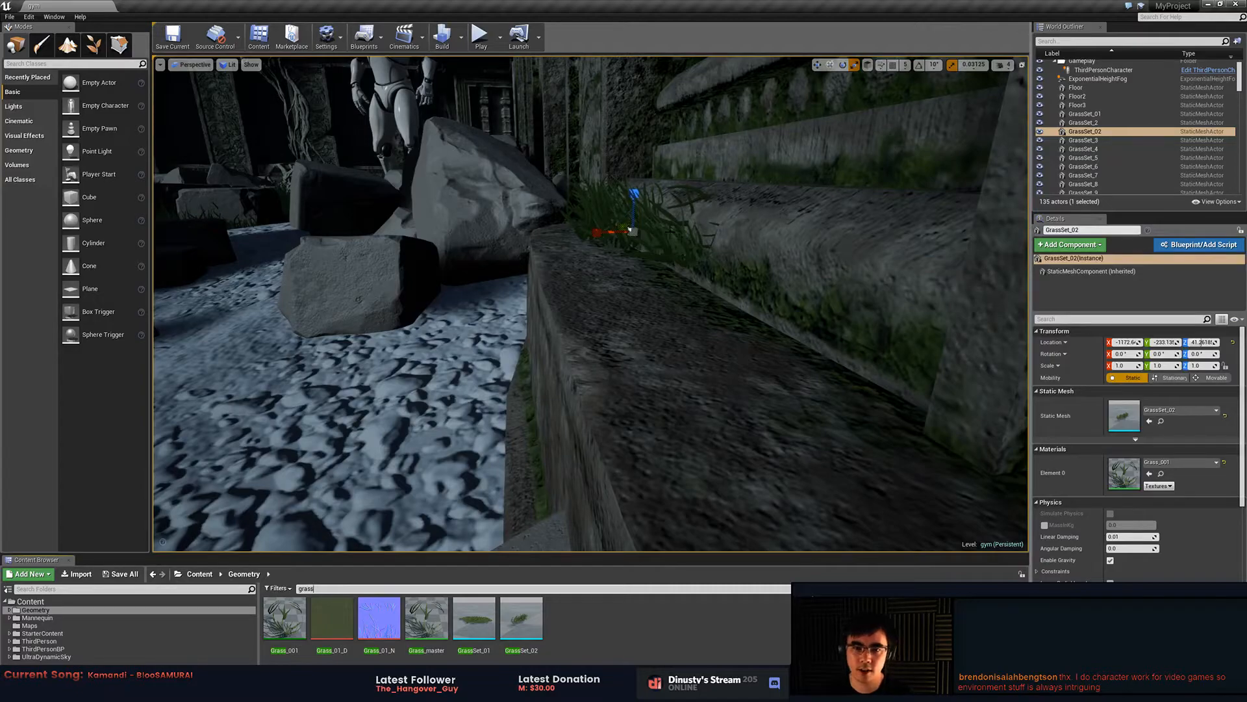
- Reimport the GrassSet_02 mesh and rotate its placed instance on the ledge to about -23.3° around Y
{"action": "right_click", "coordinate": [532, 624]}
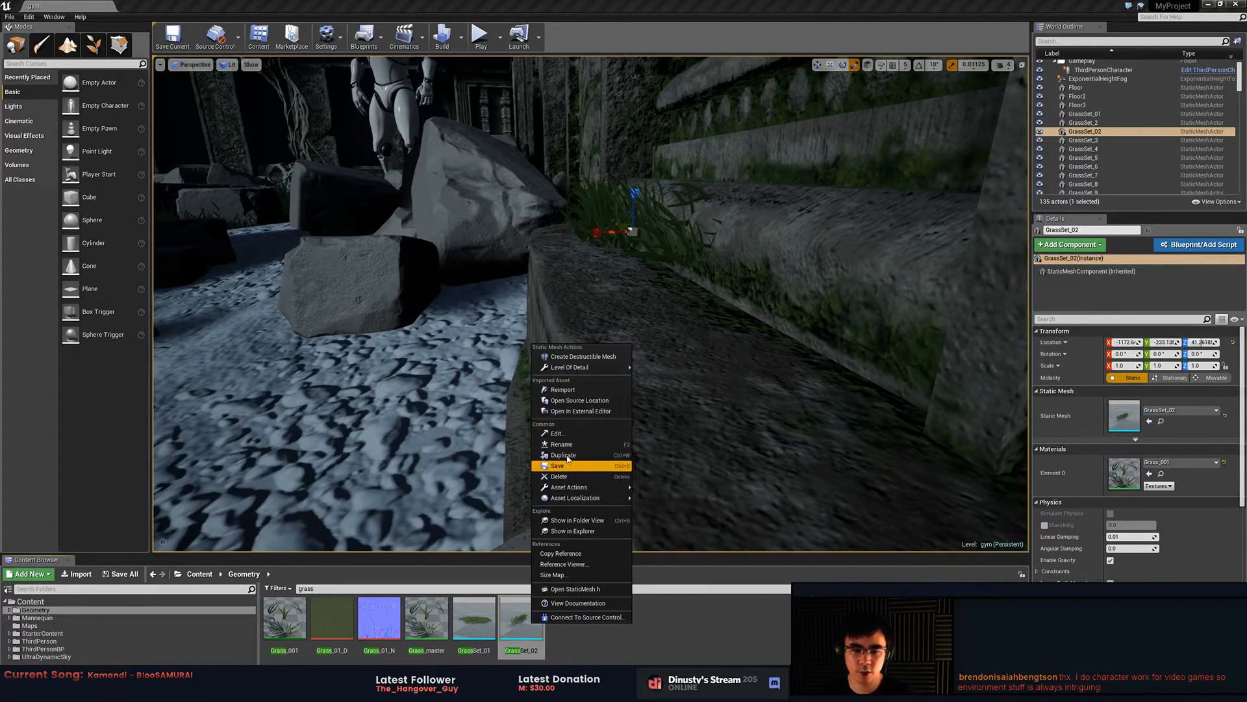
{"action": "left_click", "coordinate": [591, 391]}
{"action": "right_click_drag", "start_coordinate": [597, 232], "coordinate": [553, 205]}
{"action": "key", "text": "d"}
{"action": "key", "text": "e"}
{"action": "left_click_drag", "start_coordinate": [597, 232], "coordinate": [602, 282]}
- Stretch the grass instance vertically to a Z scale of about 1.69
{"action": "key", "text": "w"}
{"action": "mouse_move", "coordinate": [602, 282]}
{"action": "right_mouse_down"}
{"action": "mouse_move", "coordinate": [627, 273]}
{"action": "mouse_move", "coordinate": [589, 280]}
{"action": "right_mouse_up"}
{"action": "key", "text": "a"}
{"action": "key", "text": "r"}
{"action": "left_click_drag", "start_coordinate": [782, 289], "coordinate": [782, 255]}
{"action": "right_click_drag", "start_coordinate": [781, 255], "coordinate": [747, 302]}
{"action": "key", "text": "d"}
{"action": "key", "text": "s"}
{"action": "key", "text": "a"}
{"action": "key", "text": "d"}
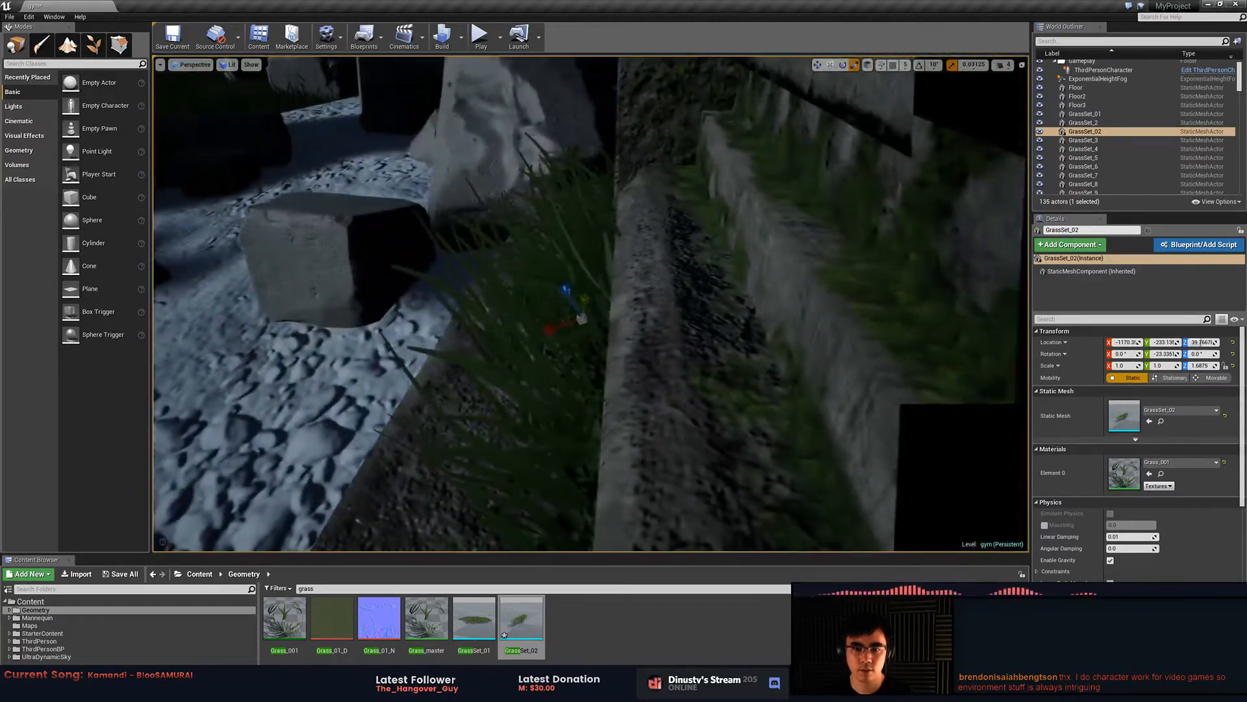
- Reduce the grass instance's vertical scale slightly and duplicate it farther along the ledge
{"action": "left_click_drag", "start_coordinate": [569, 293], "coordinate": [569, 309]}
{"action": "key", "text": "a"}
{"action": "right_click_drag", "start_coordinate": [568, 309], "coordinate": [630, 283]}
{"action": "key", "text": "d"}
{"action": "key", "text": "w"}
{"action": "mouse_move", "coordinate": [457, 312]}
{"action": "left_mouse_down", "text": "alt"}
{"action": "mouse_move", "coordinate": [231, 309]}
{"action": "mouse_move", "coordinate": [510, 315]}
{"action": "mouse_move", "coordinate": [462, 315]}
{"action": "mouse_move", "coordinate": [480, 315]}
{"action": "left_mouse_up", "text": "alt"}
{"action": "right_click_drag", "start_coordinate": [480, 315], "coordinate": [497, 338]}
{"action": "right_click_drag", "start_coordinate": [679, 343], "coordinate": [552, 335]}
- Switch to MODO, enlarge the 3D view on the GrassSet_02 mesh and select one of its grass cards
{"action": "key", "text": "alt+Tab"}
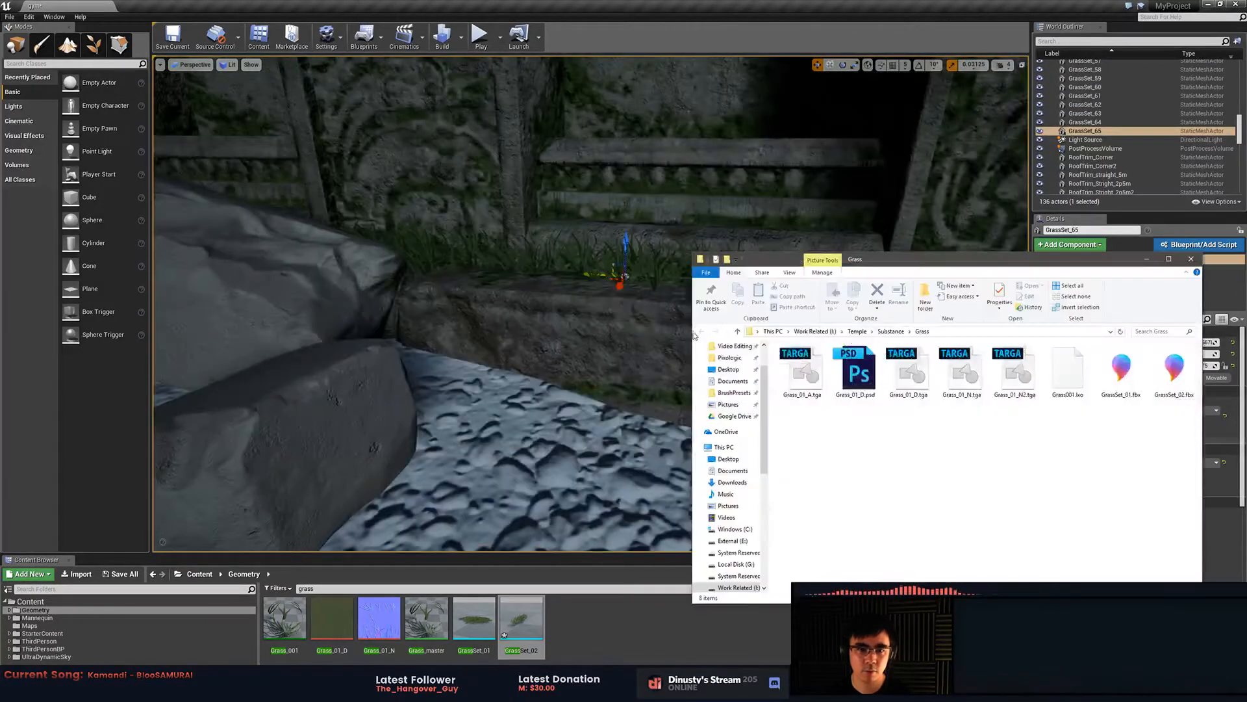
{"action": "key", "text": "alt+Tab"}
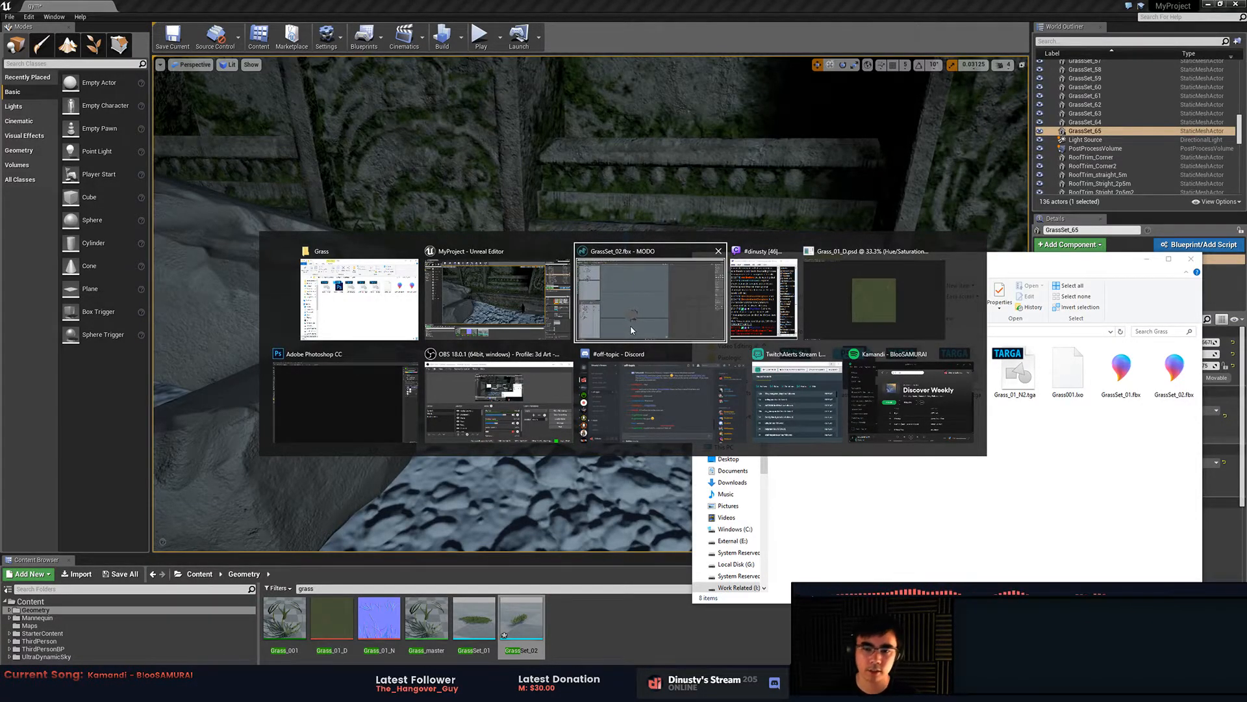
{"action": "left_click", "coordinate": [510, 319]}
{"action": "key", "text": "alt+Tab"}
{"action": "key", "text": "KP_Decimal"}
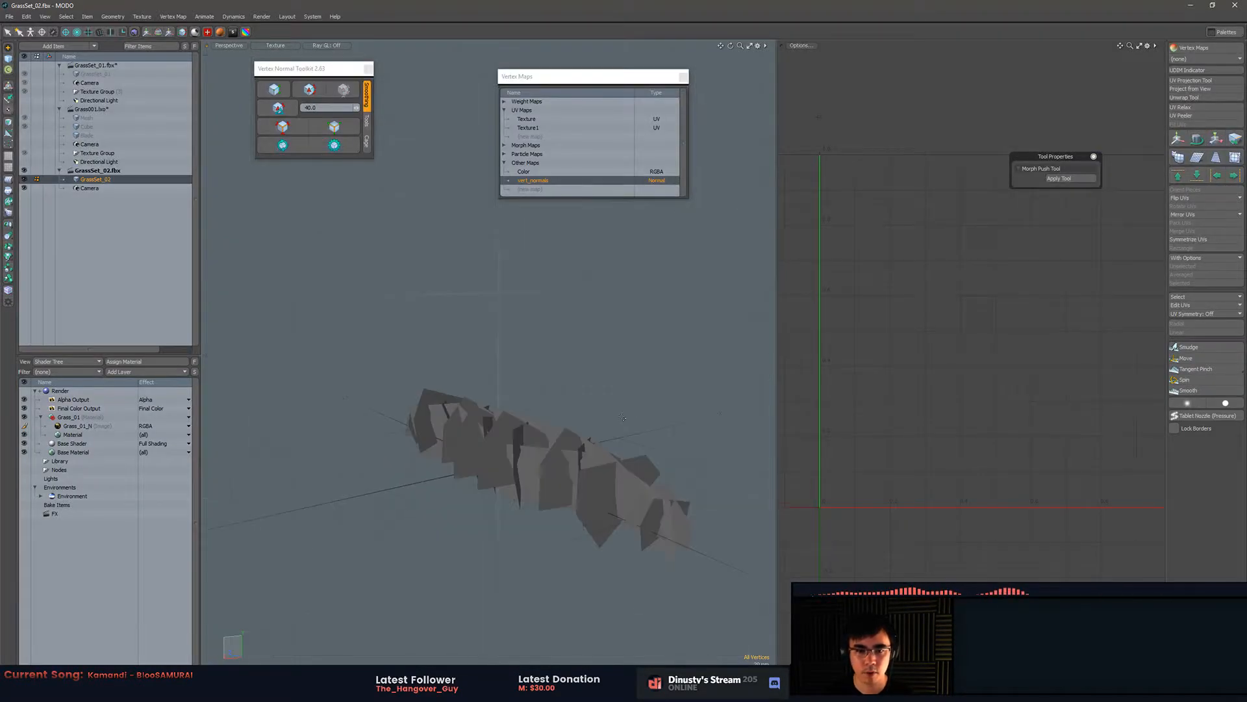
{"action": "key", "text": "ctrl+Tab"}
{"action": "left_click", "coordinate": [657, 402]}
{"action": "left_click_drag", "start_coordinate": [657, 404], "coordinate": [711, 339], "text": "alt"}
{"action": "key", "text": "3"}
{"action": "left_click", "coordinate": [745, 378]}
{"action": "double_click", "coordinate": [764, 382]}
- Select an edge of a grass card at the end of the GrassSet_02 mesh and reposition it with the Move tool
{"action": "key", "text": "w"}
{"action": "key", "text": "2"}
{"action": "key", "text": "alt+c"}
{"action": "left_click", "coordinate": [738, 473]}
{"action": "left_click_drag", "start_coordinate": [753, 492], "coordinate": [725, 494], "text": "alt"}
{"action": "key", "text": "w"}
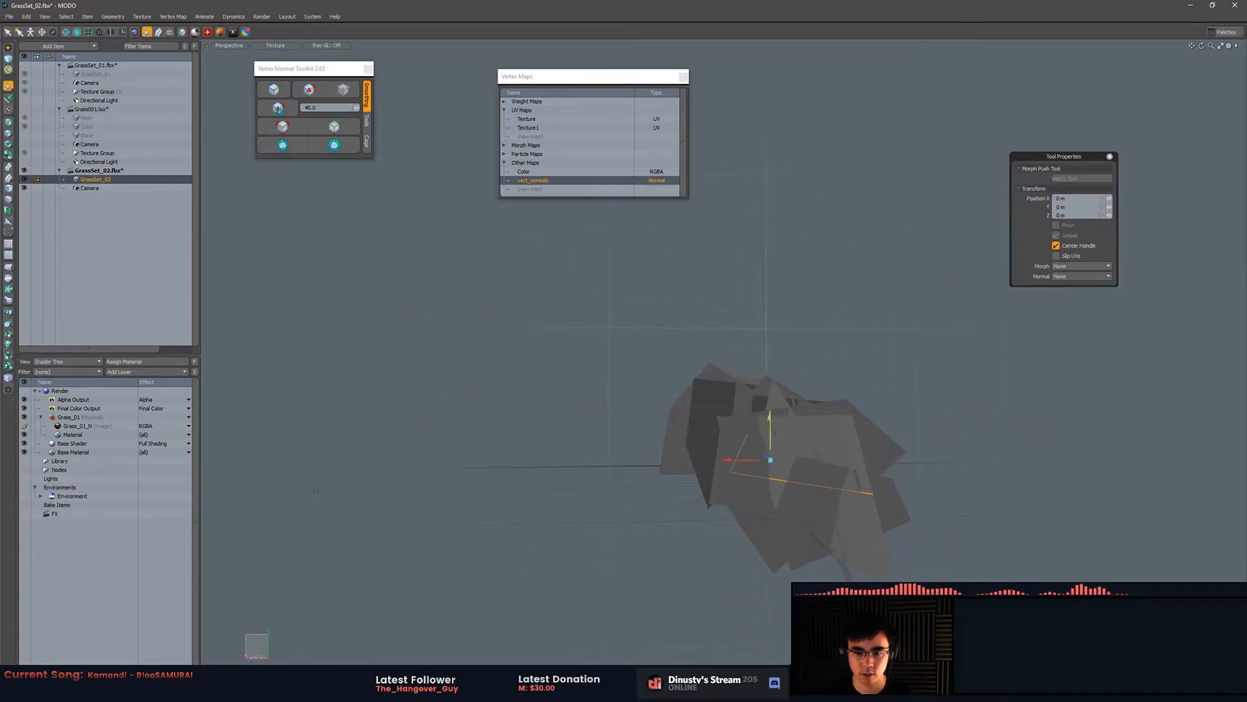
{"action": "key", "text": "space"}
- Adjust the border edges of the long folded grass card by moving and rotating them
{"action": "left_click_drag", "start_coordinate": [733, 423], "coordinate": [751, 431], "text": "alt"}
{"action": "left_click_drag", "start_coordinate": [768, 482], "coordinate": [745, 443], "text": "alt"}
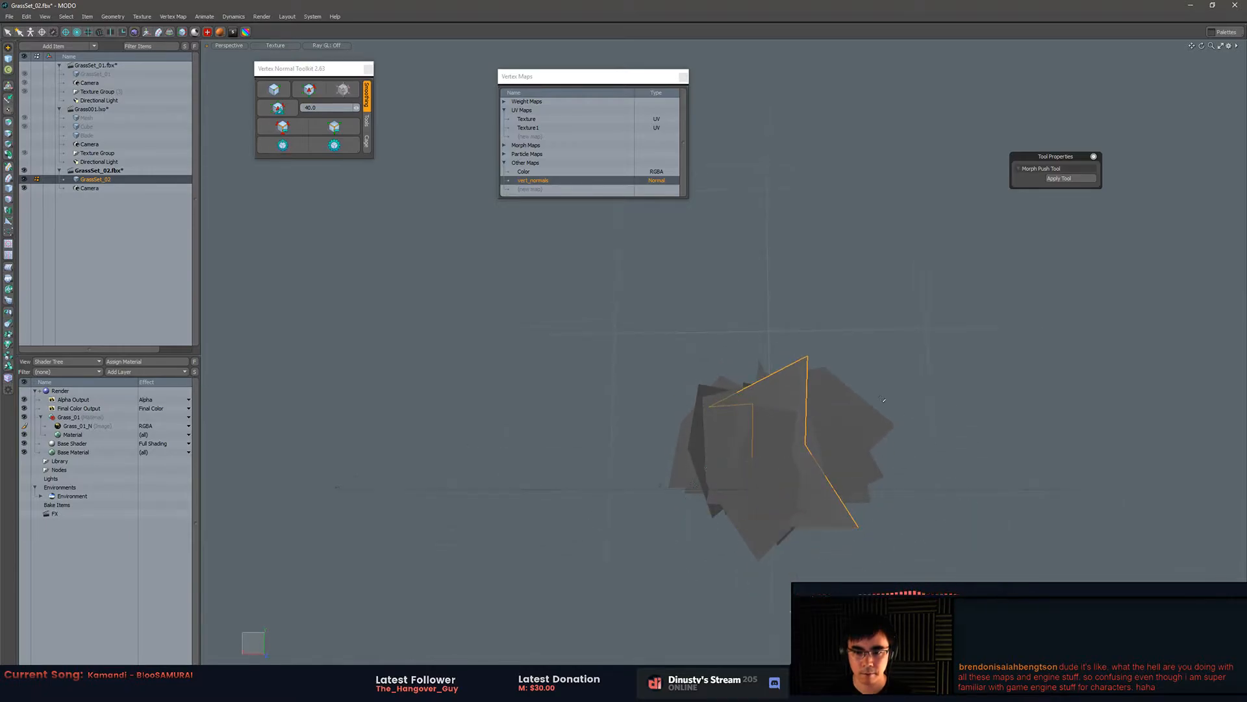
{"action": "left_click_drag", "start_coordinate": [846, 404], "coordinate": [884, 412], "text": "alt"}
{"action": "key", "text": "w"}
{"action": "key", "text": "e"}
{"action": "key", "text": "w"}
{"action": "key", "text": "space"}
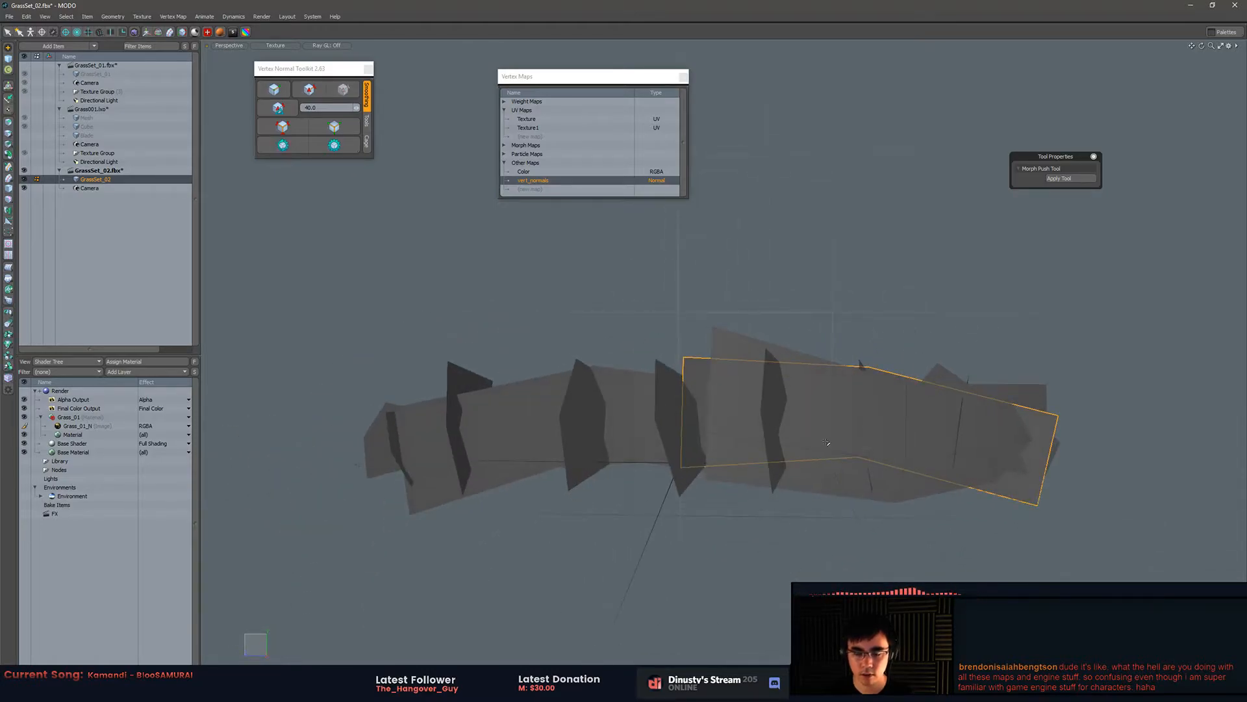
- Select the whole long folded grass card along the strip and delete it
{"action": "left_click_drag", "start_coordinate": [826, 443], "coordinate": [687, 390], "text": "alt"}
{"action": "left_click_drag", "start_coordinate": [769, 357], "coordinate": [789, 366], "text": "alt"}
{"action": "left_click", "coordinate": [797, 368]}
{"action": "key", "text": "bracketright"}
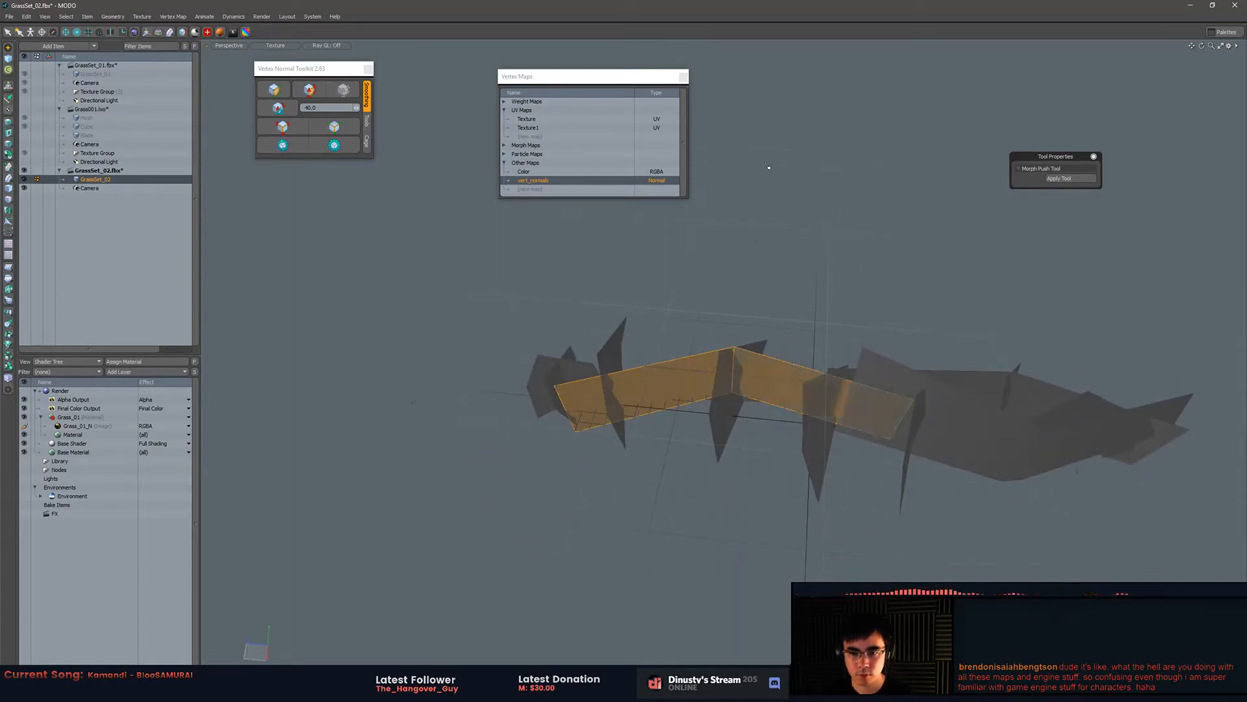
{"action": "key", "text": "Delete"}
- Select a connected grass card near the middle of the strip and move and rotate it into a new position
{"action": "left_click_drag", "start_coordinate": [763, 477], "coordinate": [897, 343], "text": "alt"}
{"action": "left_click", "coordinate": [779, 406]}
{"action": "key", "text": "bracketright"}
{"action": "key", "text": "w"}
{"action": "key", "text": "e"}
{"action": "key", "text": "w"}
{"action": "key", "text": "e"}
{"action": "key", "text": "w"}
{"action": "mouse_move", "coordinate": [897, 343]}
{"action": "left_mouse_down", "text": "alt"}
{"action": "mouse_move", "coordinate": [898, 300]}
{"action": "mouse_move", "coordinate": [922, 302]}
{"action": "left_mouse_up", "text": "alt"}
{"action": "key", "text": "space"}
- Select the group of grass cards on one side of the strip and shift it outward along the strip's length
{"action": "middle_click_drag", "start_coordinate": [623, 276], "coordinate": [506, 513]}
{"action": "middle_click_drag", "start_coordinate": [810, 293], "coordinate": [812, 296]}
{"action": "left_click_drag", "start_coordinate": [812, 295], "coordinate": [849, 364], "text": "alt"}
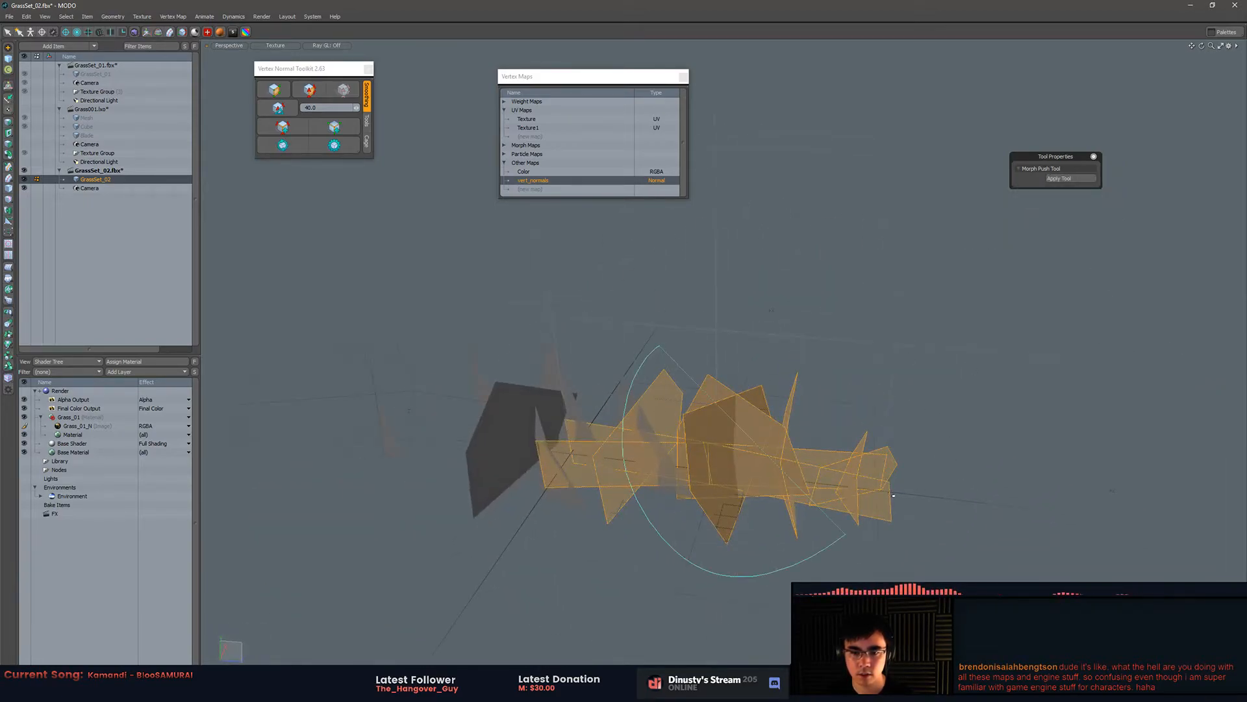
{"action": "left_click_drag", "start_coordinate": [934, 342], "coordinate": [877, 351], "text": "alt"}
{"action": "left_click_drag", "start_coordinate": [635, 410], "coordinate": [645, 480], "text": "alt"}
{"action": "key", "text": "w"}
{"action": "left_click_drag", "start_coordinate": [750, 447], "coordinate": [840, 454]}
- Pick single grass cards near the middle of the strip and rotate them to vary their angles
{"action": "key", "text": "q"}
{"action": "left_click", "coordinate": [771, 423]}
{"action": "key", "text": "e"}
{"action": "key", "text": "q"}
{"action": "left_click", "coordinate": [794, 429]}
{"action": "key", "text": "e"}
{"action": "left_click_drag", "start_coordinate": [764, 417], "coordinate": [723, 417]}
{"action": "key", "text": "w"}
- Select another grass card beside the gap in the strip, then rotate and move it
{"action": "key", "text": "q"}
{"action": "left_click", "coordinate": [653, 392]}
{"action": "key", "text": "e"}
{"action": "key", "text": "w"}
{"action": "left_click_drag", "start_coordinate": [713, 403], "coordinate": [664, 453], "text": "alt"}
{"action": "key", "text": "space"}
{"action": "key", "text": "space"}
{"action": "left_click_drag", "start_coordinate": [735, 518], "coordinate": [692, 422], "text": "alt"}
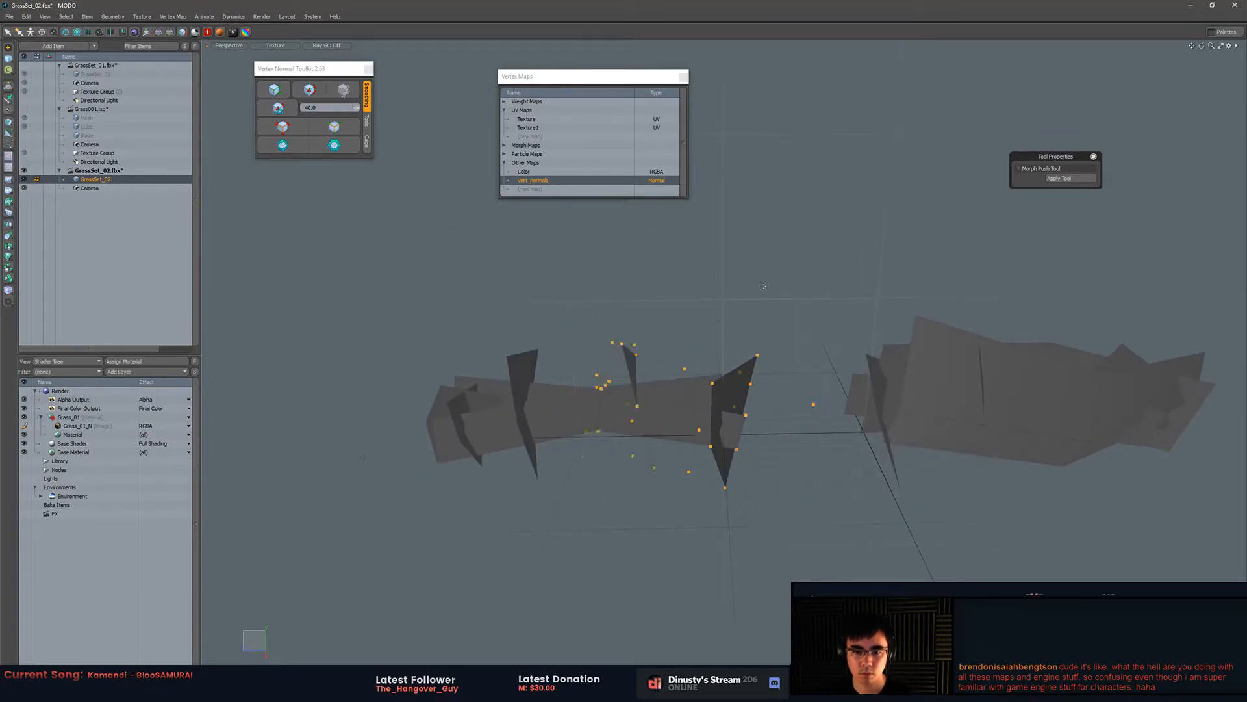
- Select the grass cards around the middle of the strip and scale them slightly
{"action": "key", "text": "3"}
{"action": "mouse_move", "coordinate": [509, 294]}
{"action": "middle_mouse_down"}
{"action": "mouse_move", "coordinate": [770, 508]}
{"action": "mouse_move", "coordinate": [768, 465]}
{"action": "middle_mouse_up"}
{"action": "key", "text": "r"}
{"action": "left_click_drag", "start_coordinate": [577, 414], "coordinate": [601, 404]}
{"action": "key", "text": "space"}
{"action": "key", "text": "space"}
{"action": "middle_click_drag", "start_coordinate": [698, 342], "coordinate": [694, 443]}
{"action": "key", "text": "w"}
{"action": "key", "text": "q"}
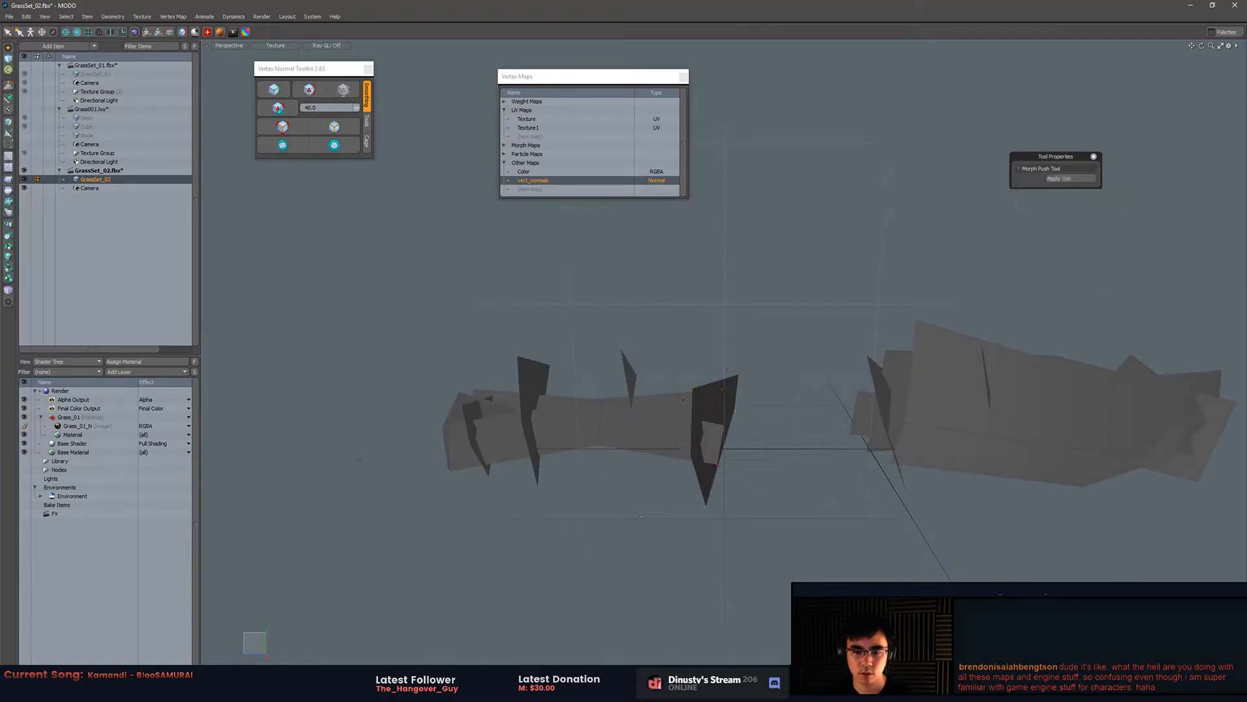
- Select the two small grass cards at one end of the strip and move them past its opposite end
{"action": "left_click_drag", "start_coordinate": [653, 514], "coordinate": [624, 551], "text": "alt"}
{"action": "key", "text": "3"}
{"action": "double_click", "coordinate": [487, 398]}
{"action": "left_click", "coordinate": [463, 384], "text": "shift"}
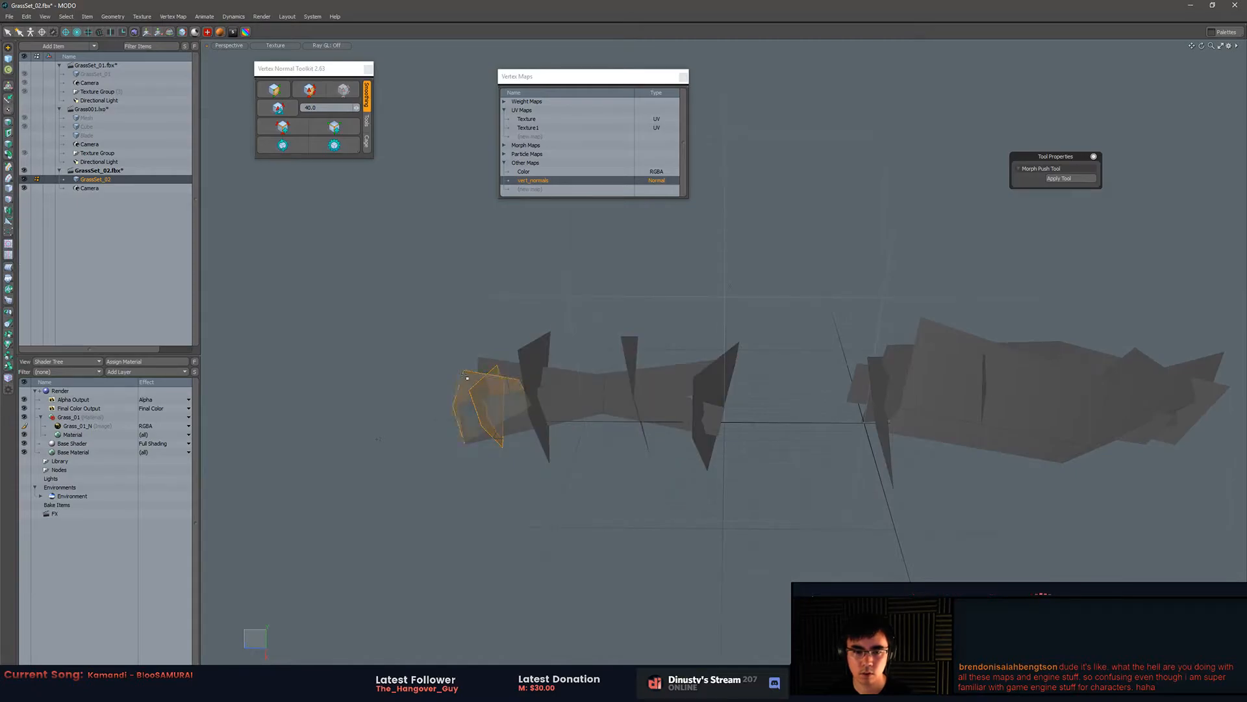
{"action": "left_click_drag", "start_coordinate": [522, 365], "coordinate": [1130, 325], "text": "alt"}
{"action": "key", "text": "w"}
{"action": "left_click_drag", "start_coordinate": [1131, 325], "coordinate": [623, 380], "text": "alt"}
{"action": "left_click_drag", "start_coordinate": [624, 380], "coordinate": [731, 523], "text": "ctrl+alt"}
{"action": "key", "text": "q"}
{"action": "left_click", "coordinate": [626, 476]}
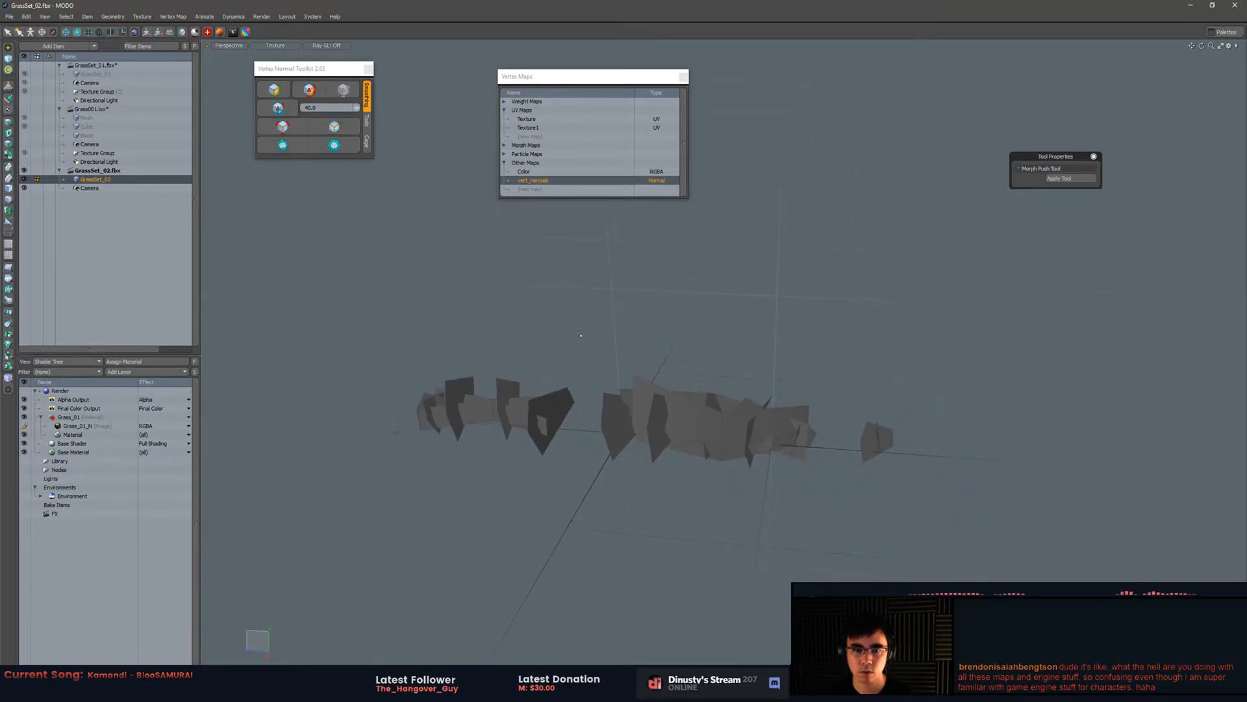
- Rework the vertex normals of all GrassSet_02 vertices using the Vertex Normal Toolkit and a vertex map command
{"action": "left_click", "coordinate": [282, 145]}
{"action": "key", "text": "1"}
{"action": "right_click_drag", "start_coordinate": [457, 299], "coordinate": [296, 447]}
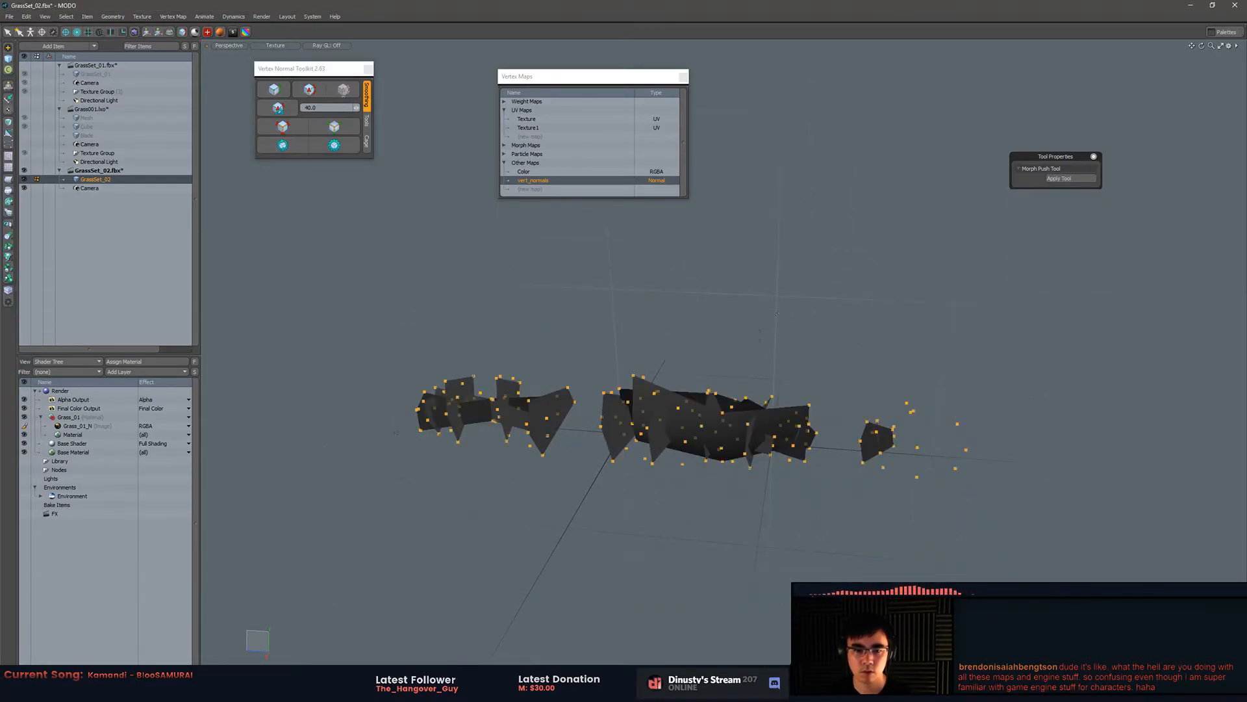
{"action": "left_click", "coordinate": [170, 18]}
{"action": "left_click", "coordinate": [170, 18]}
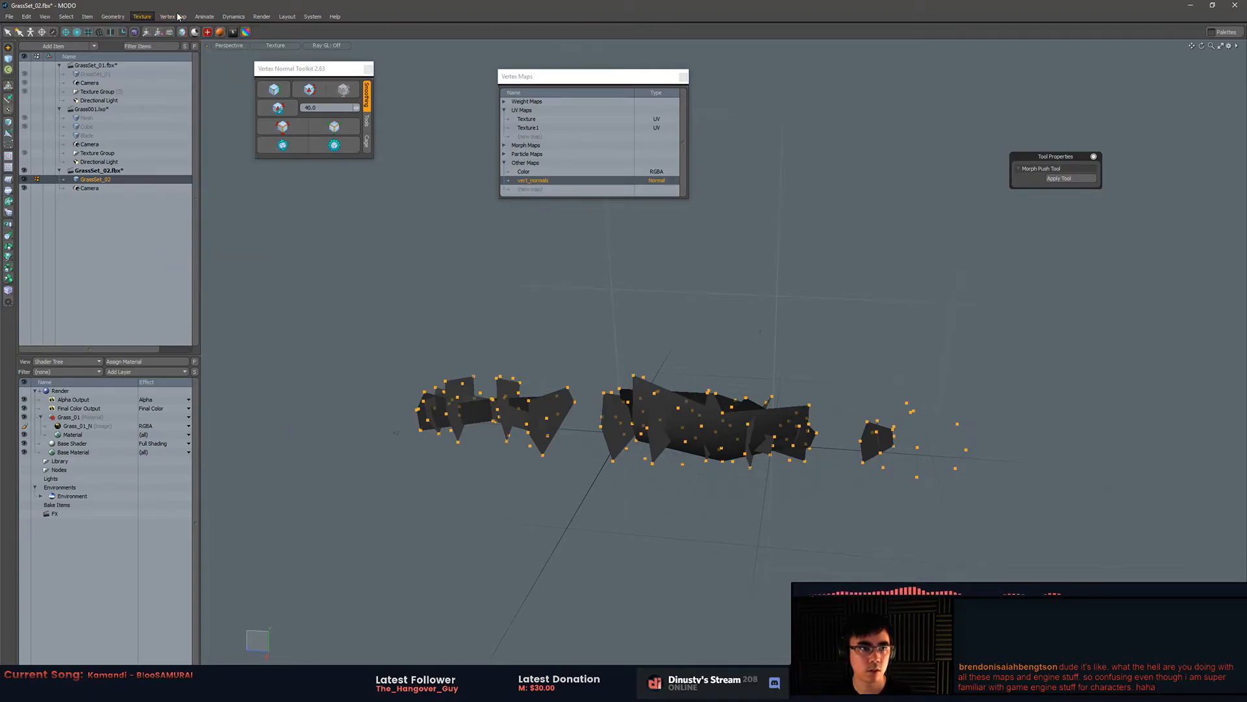
{"action": "left_click", "coordinate": [172, 17]}
{"action": "left_click", "coordinate": [224, 259]}
{"action": "left_click_drag", "start_coordinate": [591, 335], "coordinate": [771, 117], "text": "alt"}
{"action": "key", "text": "q"}
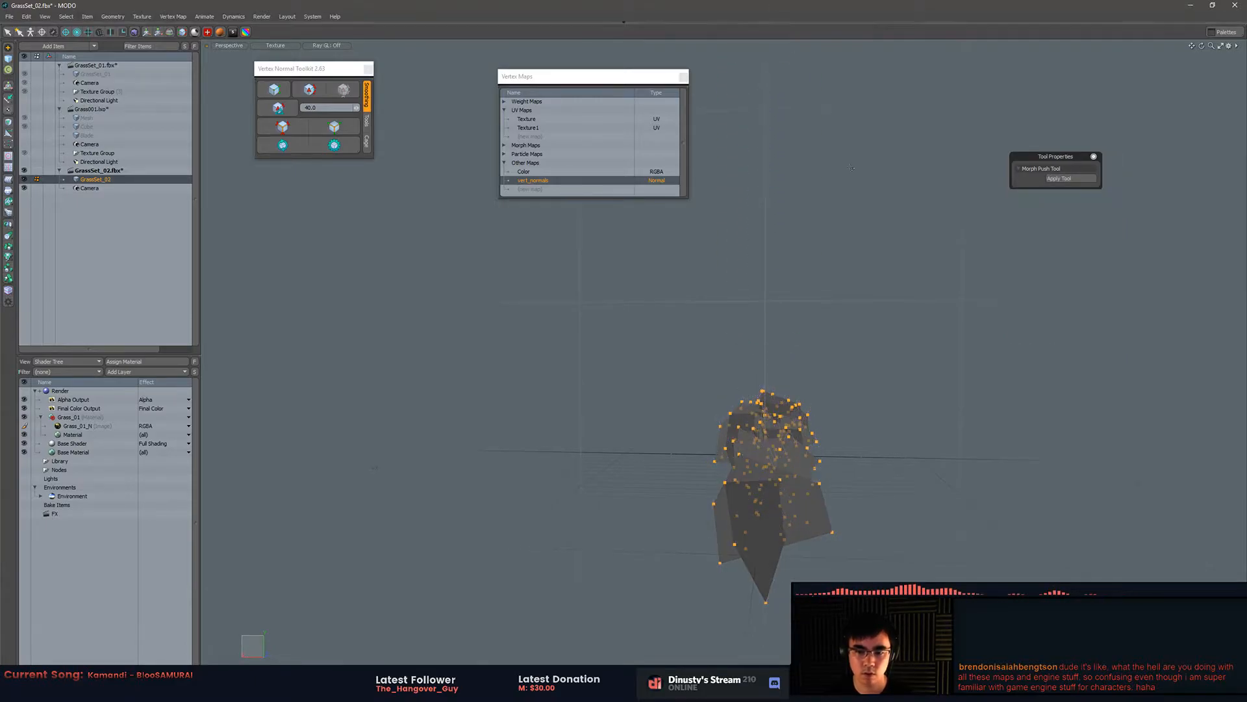
- Deselect the vertices, switch to Unreal Editor and reimport the GrassSet_02 mesh
{"action": "left_click", "coordinate": [838, 306]}
{"action": "left_click_drag", "start_coordinate": [838, 306], "coordinate": [948, 311], "text": "alt"}
{"action": "key", "text": "alt+Tab"}
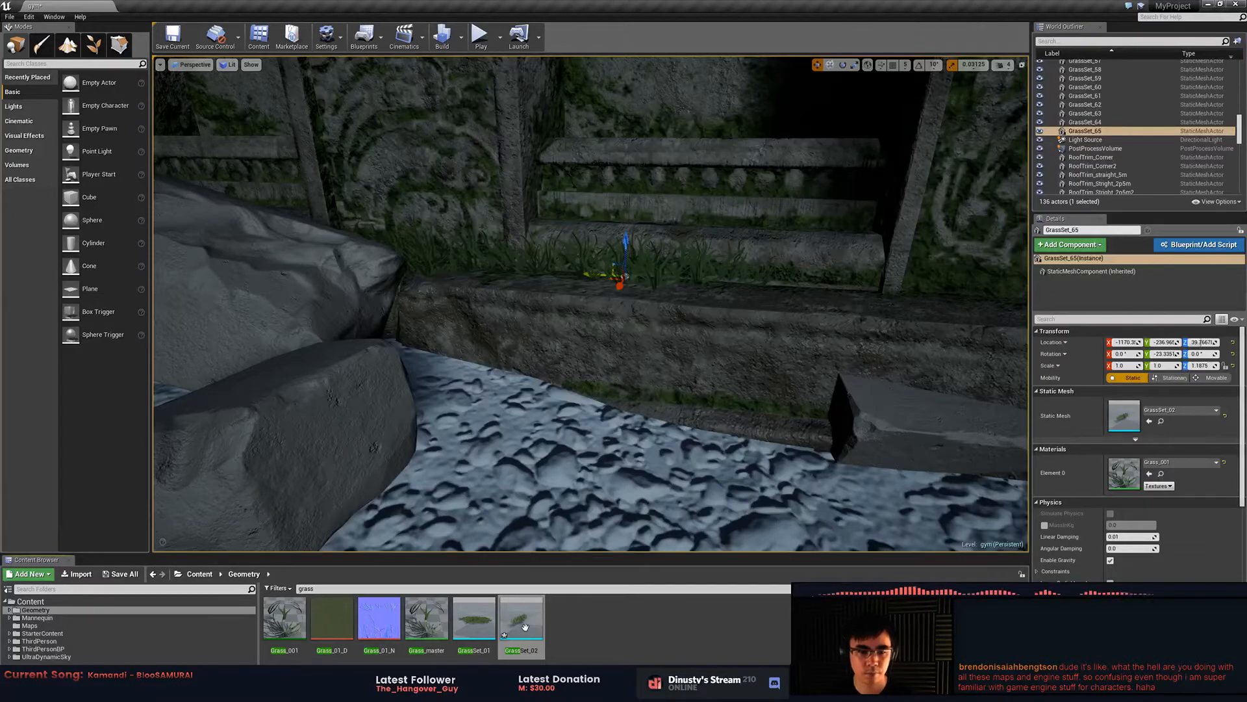
{"action": "right_click", "coordinate": [525, 626]}
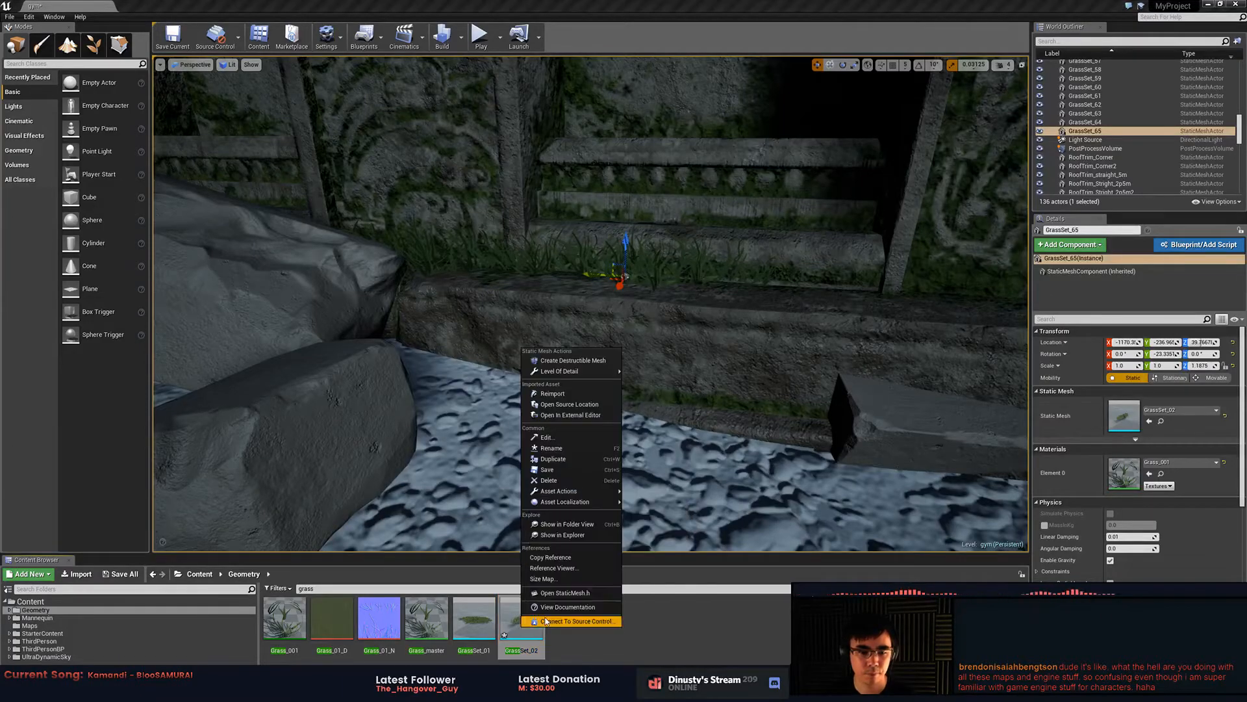
{"action": "left_click", "coordinate": [583, 395]}
- Move the GrassSet_65 instance farther along the ledge to about -289 on Y
{"action": "right_click_drag", "start_coordinate": [625, 423], "coordinate": [468, 384]}
{"action": "right_click_drag", "start_coordinate": [461, 332], "coordinate": [624, 370]}
{"action": "mouse_move", "coordinate": [461, 333]}
{"action": "right_mouse_down"}
{"action": "mouse_move", "coordinate": [624, 328]}
{"action": "mouse_move", "coordinate": [448, 332]}
{"action": "right_mouse_up"}
{"action": "left_click_drag", "start_coordinate": [524, 340], "coordinate": [673, 375]}
{"action": "left_click_drag", "start_coordinate": [714, 335], "coordinate": [715, 337]}
{"action": "right_click_drag", "start_coordinate": [714, 338], "coordinate": [520, 333]}
{"action": "left_click_drag", "start_coordinate": [600, 332], "coordinate": [593, 336]}
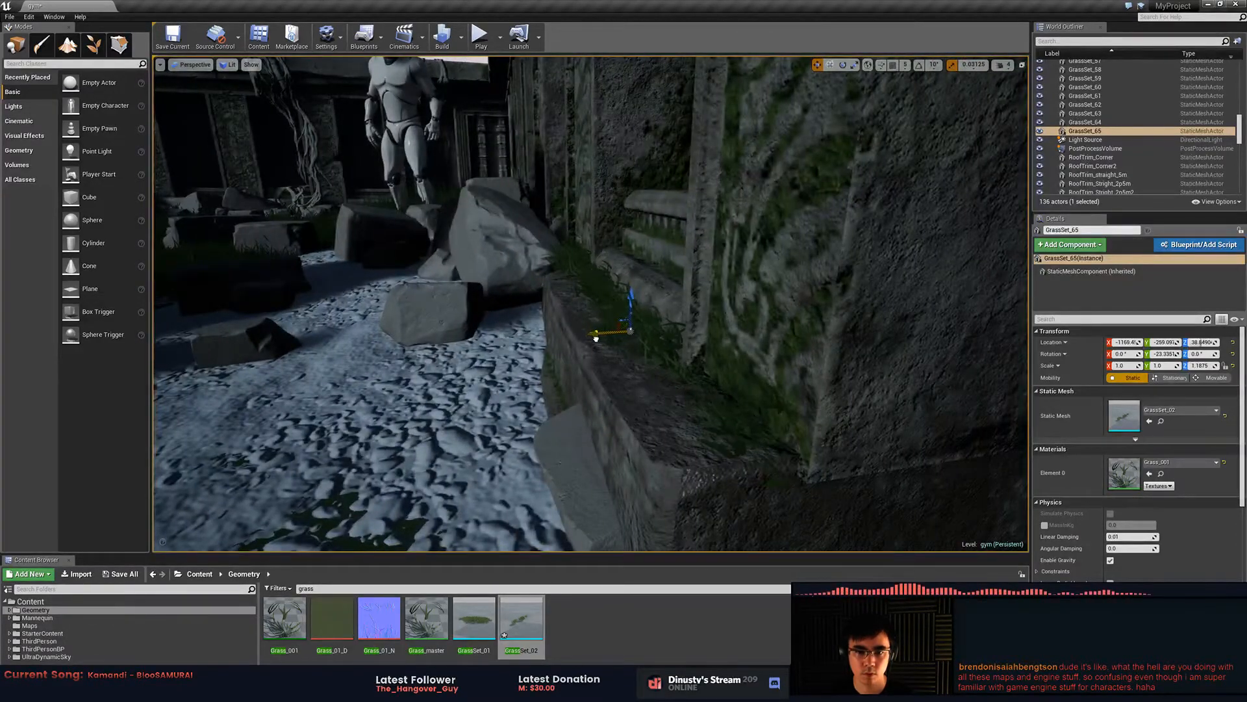
- Move the GrassSet_02 instance beside the boulders to about -184.6 on Y and stretch its Z scale to about 3.28
{"action": "right_click_drag", "start_coordinate": [560, 463], "coordinate": [669, 460]}
{"action": "left_click", "coordinate": [611, 258]}
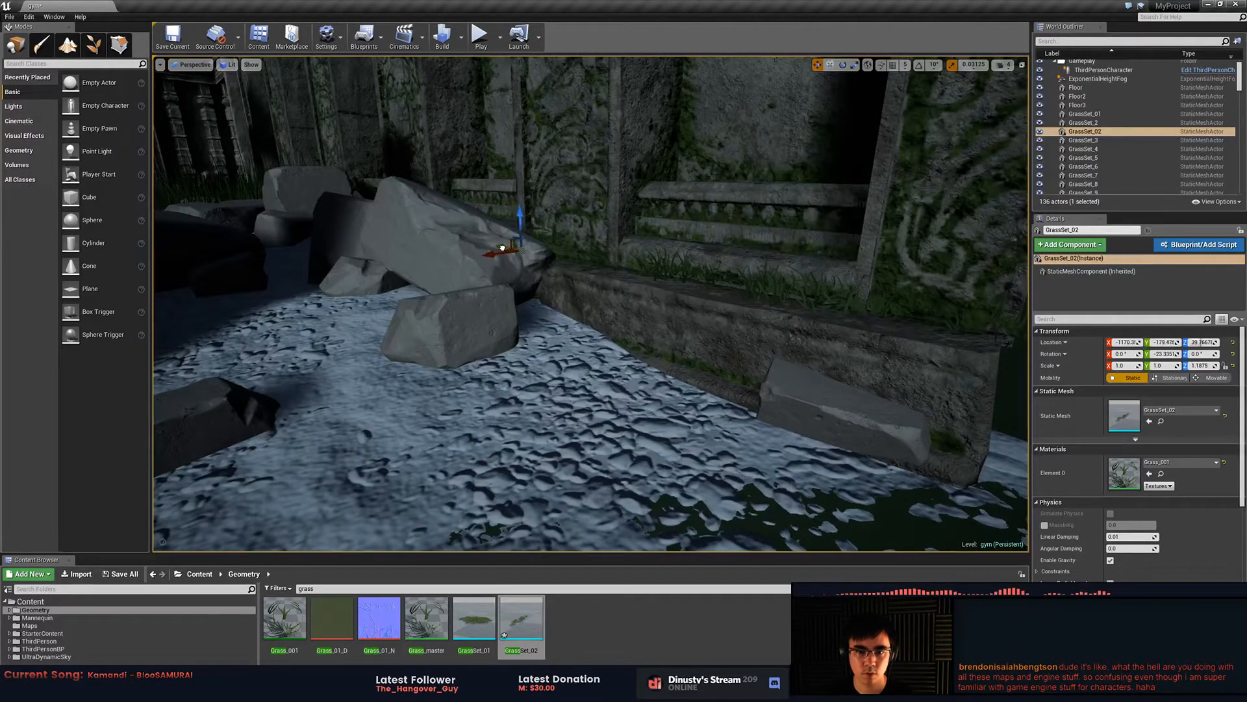
{"action": "right_click_drag", "start_coordinate": [511, 254], "coordinate": [675, 329]}
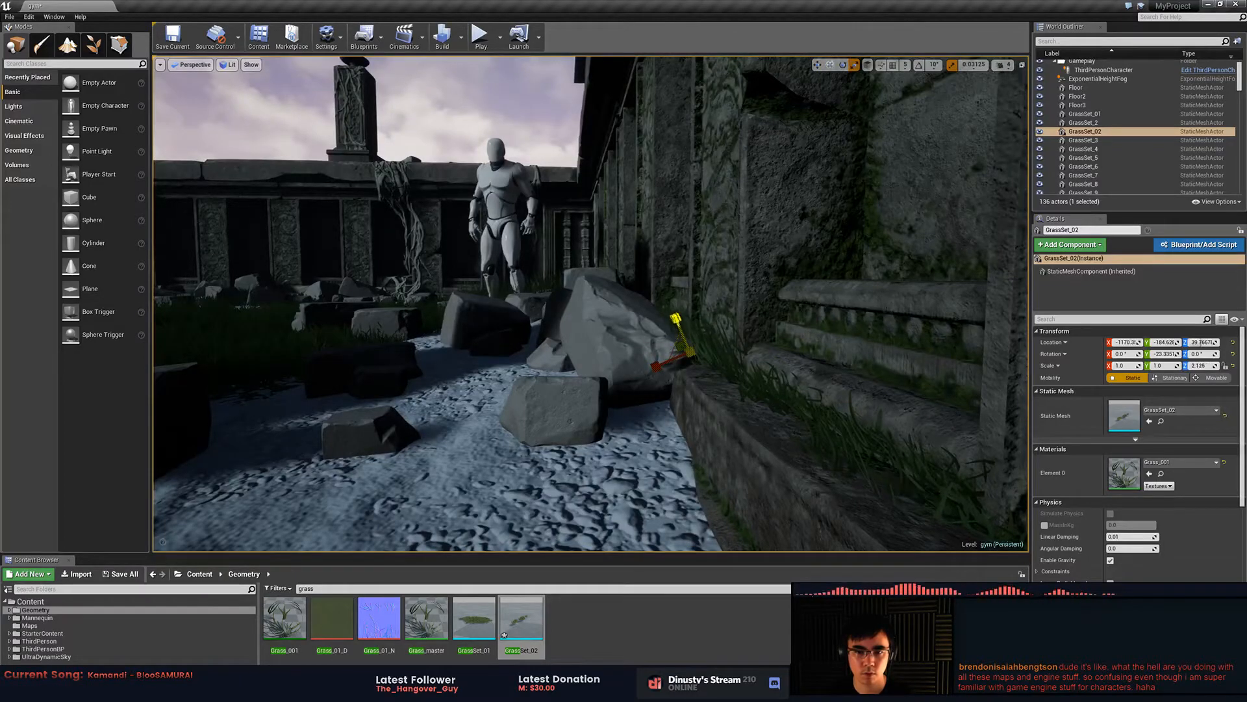
{"action": "key", "text": "alt+Tab"}
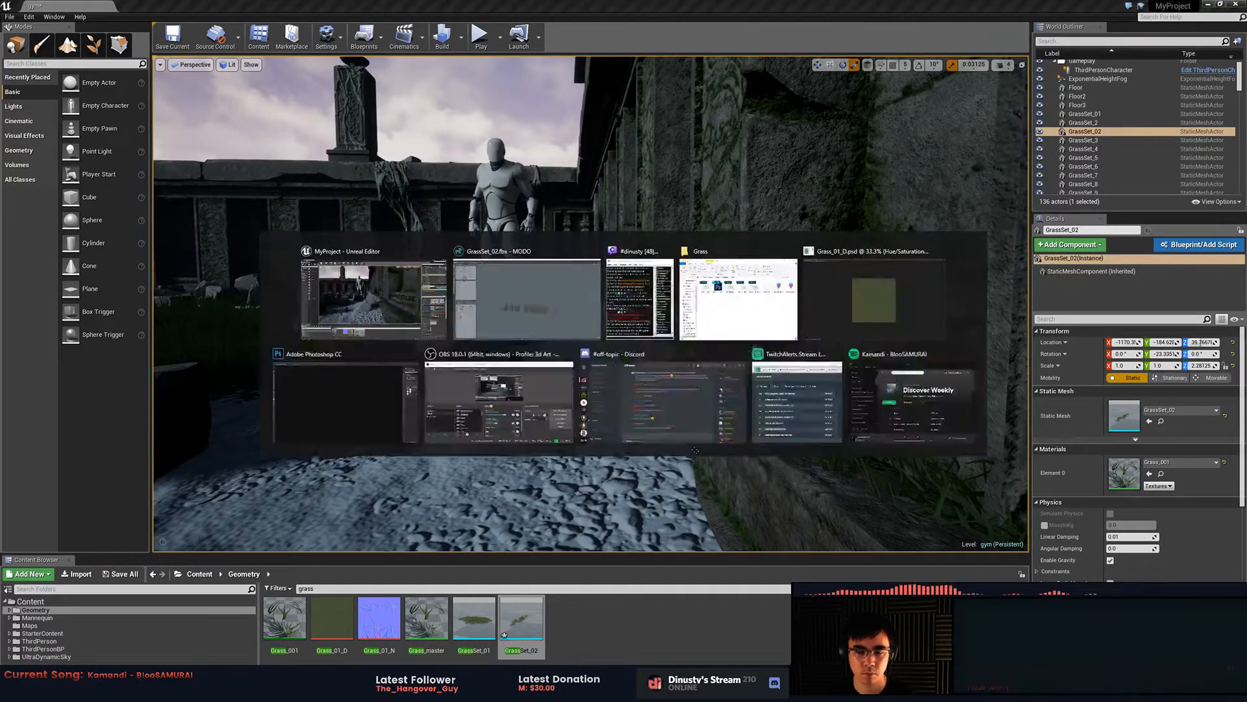
{"action": "left_click_drag", "start_coordinate": [696, 453], "coordinate": [570, 421], "text": "alt"}
{"action": "key", "text": "alt+Tab"}
- Duplicate the stretched grass instance and move the copy down to the ground at the foot of the ledge
{"action": "right_click_drag", "start_coordinate": [648, 432], "coordinate": [735, 441]}
{"action": "left_click", "coordinate": [623, 390]}
{"action": "right_click_drag", "start_coordinate": [623, 390], "coordinate": [604, 514]}
{"action": "key", "text": "ctrl+z"}
{"action": "key", "text": "ctrl+w"}
{"action": "key", "text": "w"}
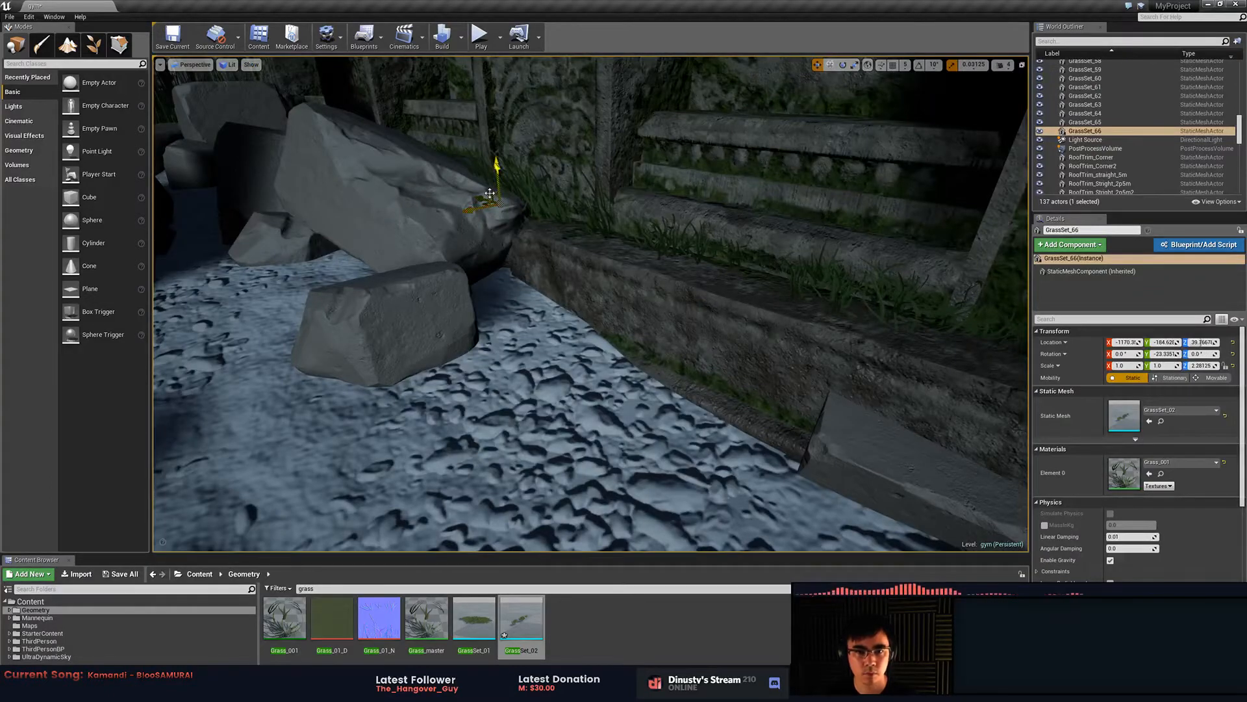
{"action": "left_click_drag", "start_coordinate": [490, 194], "coordinate": [585, 318]}
- Rotate the ground grass copy to about -11.6° around Y and reduce its Z scale to 2.875
{"action": "key", "text": "w"}
{"action": "mouse_move", "coordinate": [585, 319]}
{"action": "right_mouse_down"}
{"action": "mouse_move", "coordinate": [588, 276]}
{"action": "mouse_move", "coordinate": [581, 331]}
{"action": "right_mouse_up"}
{"action": "key", "text": "s"}
{"action": "key", "text": "e"}
{"action": "left_click_drag", "start_coordinate": [573, 344], "coordinate": [588, 315]}
{"action": "key", "text": "r"}
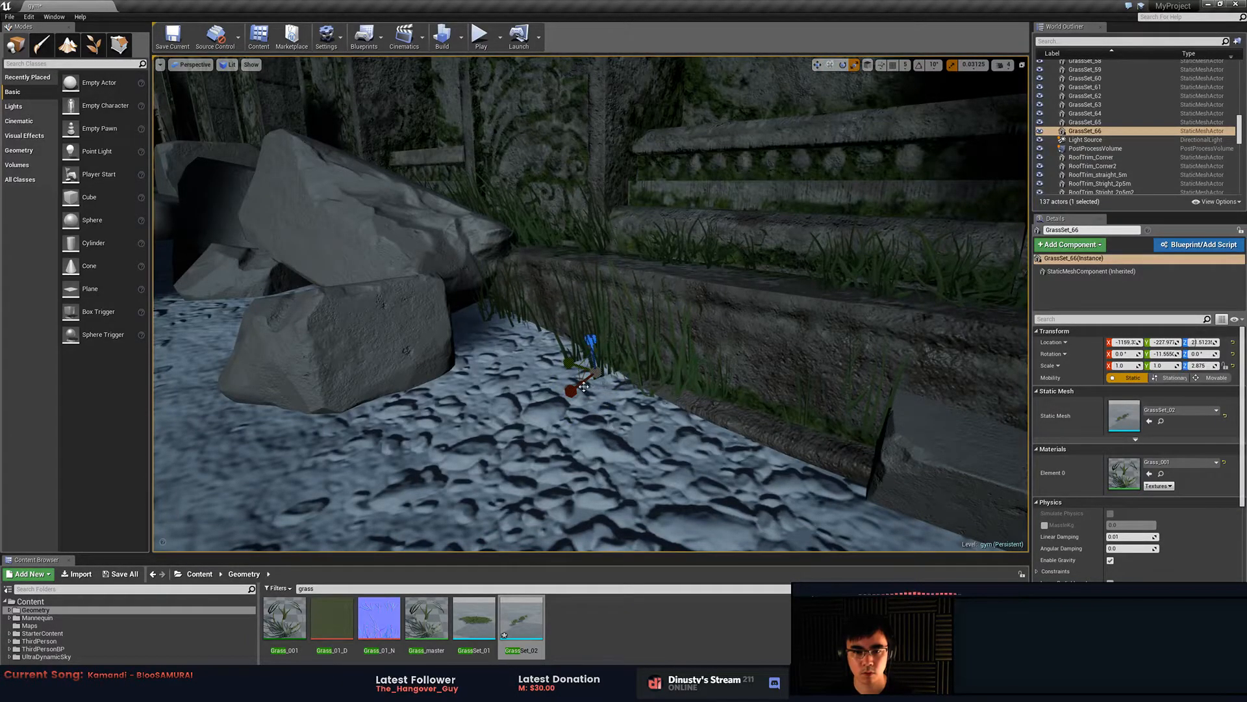
- Turn the ground grass copy to about 3.7° around Z and shift it to about -223.6 on Y
{"action": "key", "text": "e"}
{"action": "left_click_drag", "start_coordinate": [584, 388], "coordinate": [560, 365]}
{"action": "key", "text": "w"}
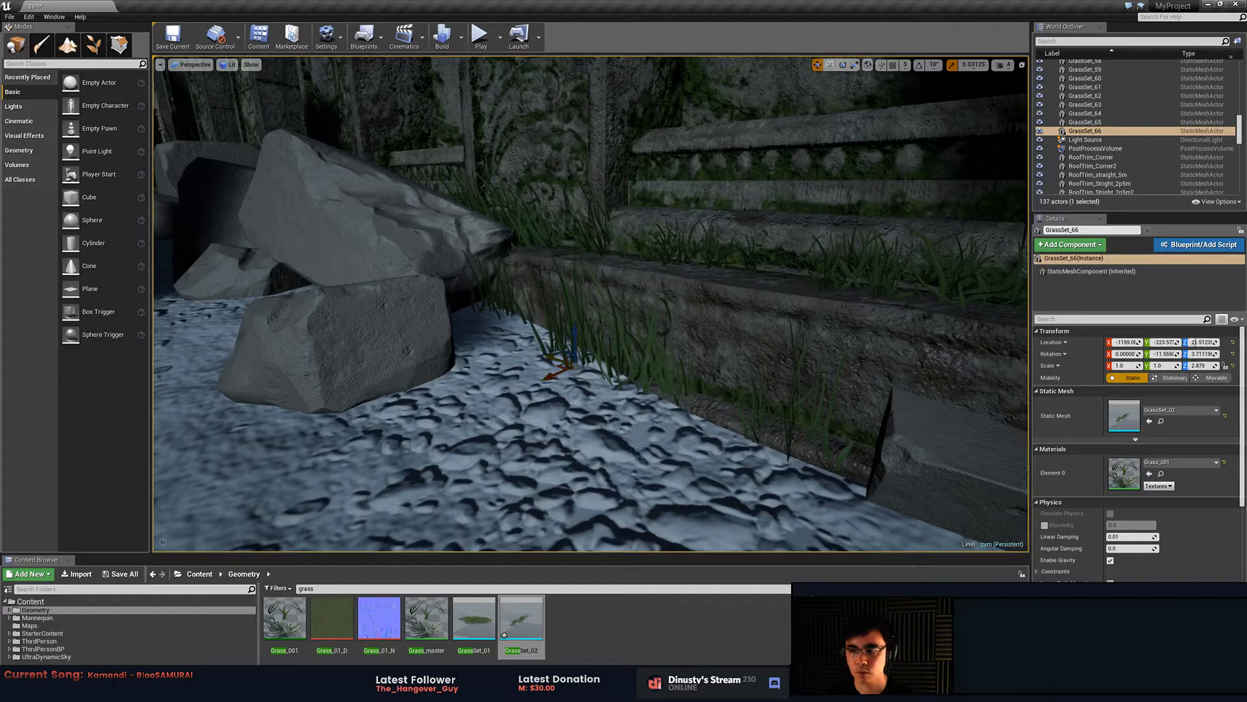
{"action": "key", "text": "e"}
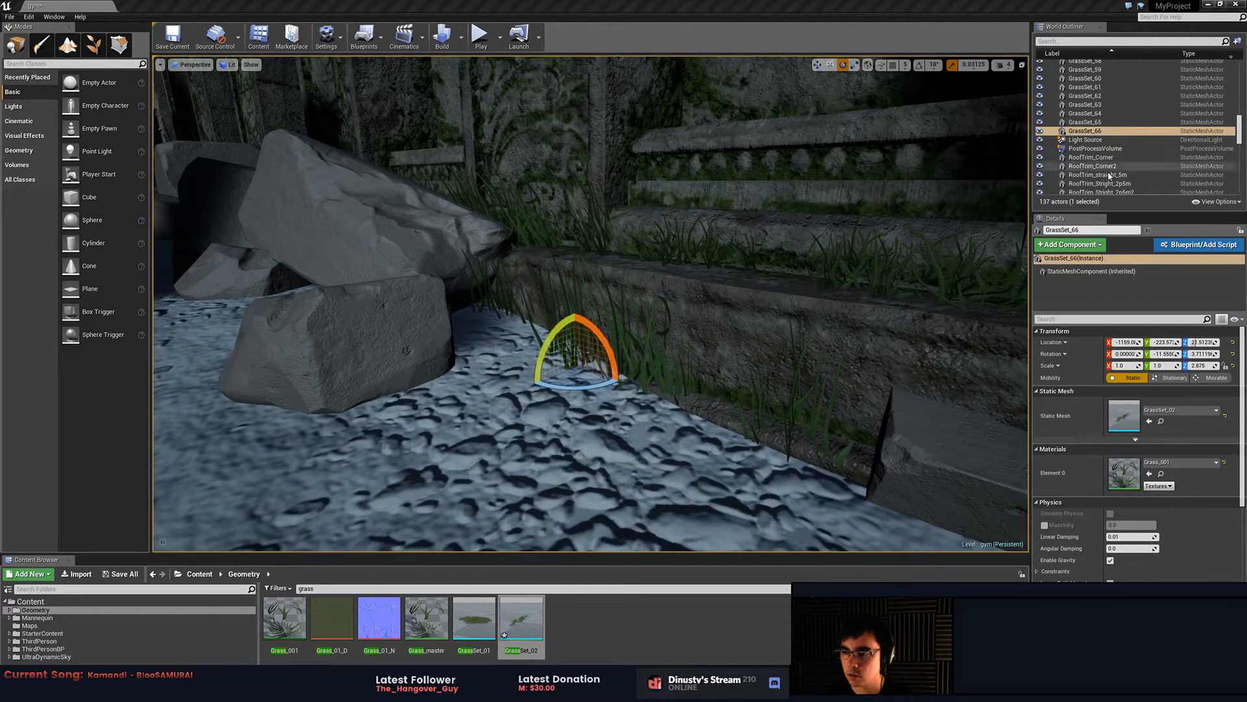
- Tilt the ground grass copy to about -27° around Y and scale it to 1.625 in X and 3.5 in Z
{"action": "right_click_drag", "start_coordinate": [656, 306], "coordinate": [628, 321]}
{"action": "key", "text": "w"}
{"action": "mouse_move", "coordinate": [643, 339]}
{"action": "left_mouse_down"}
{"action": "mouse_move", "coordinate": [642, 325]}
{"action": "mouse_move", "coordinate": [644, 337]}
{"action": "left_mouse_up"}
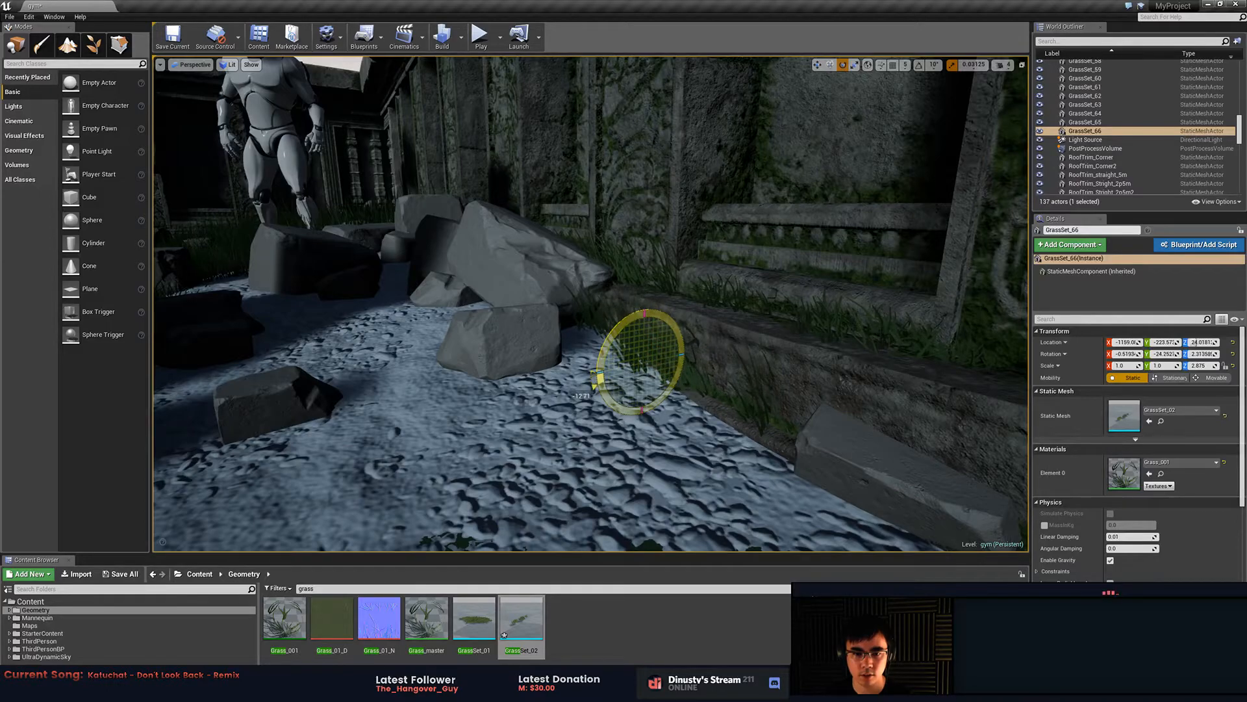
{"action": "left_click_drag", "start_coordinate": [629, 359], "coordinate": [624, 348]}
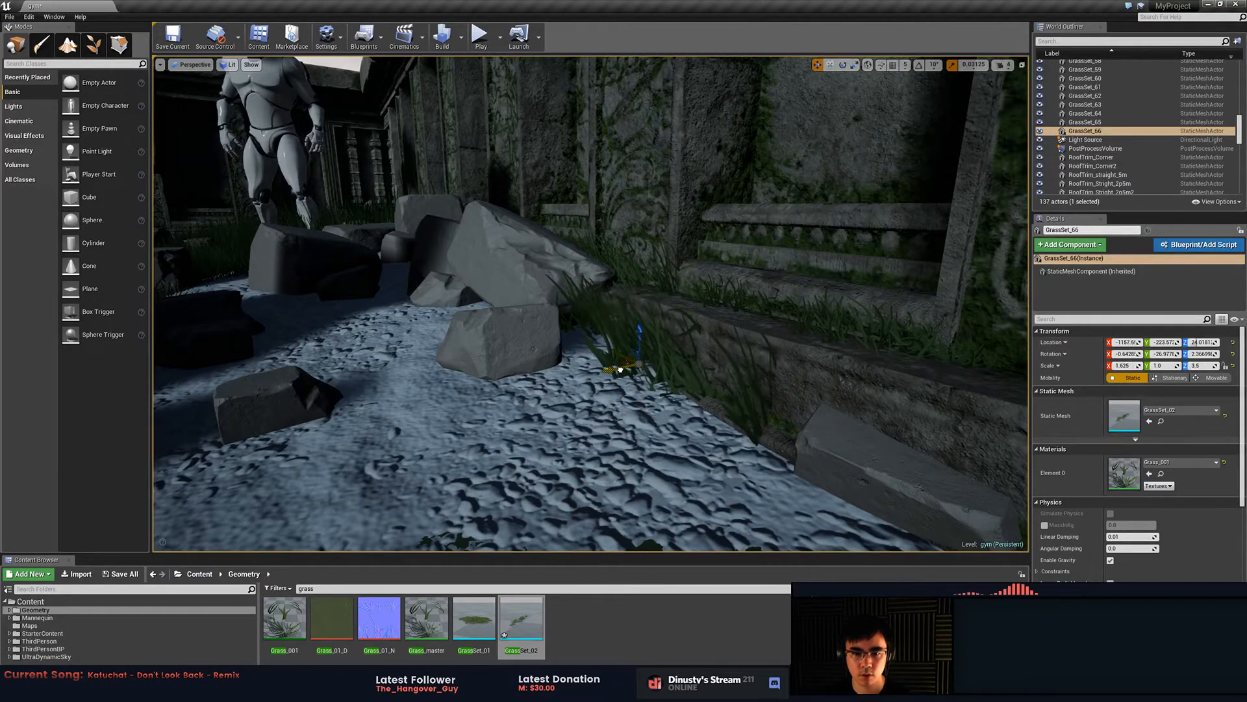
- Duplicate the ground grass clump, place the copy farther along the ledge's base, and set its scale to 1.0 in X and about 1.53 in Z
{"action": "key", "text": "Delete"}
{"action": "key", "text": "ctrl+z"}
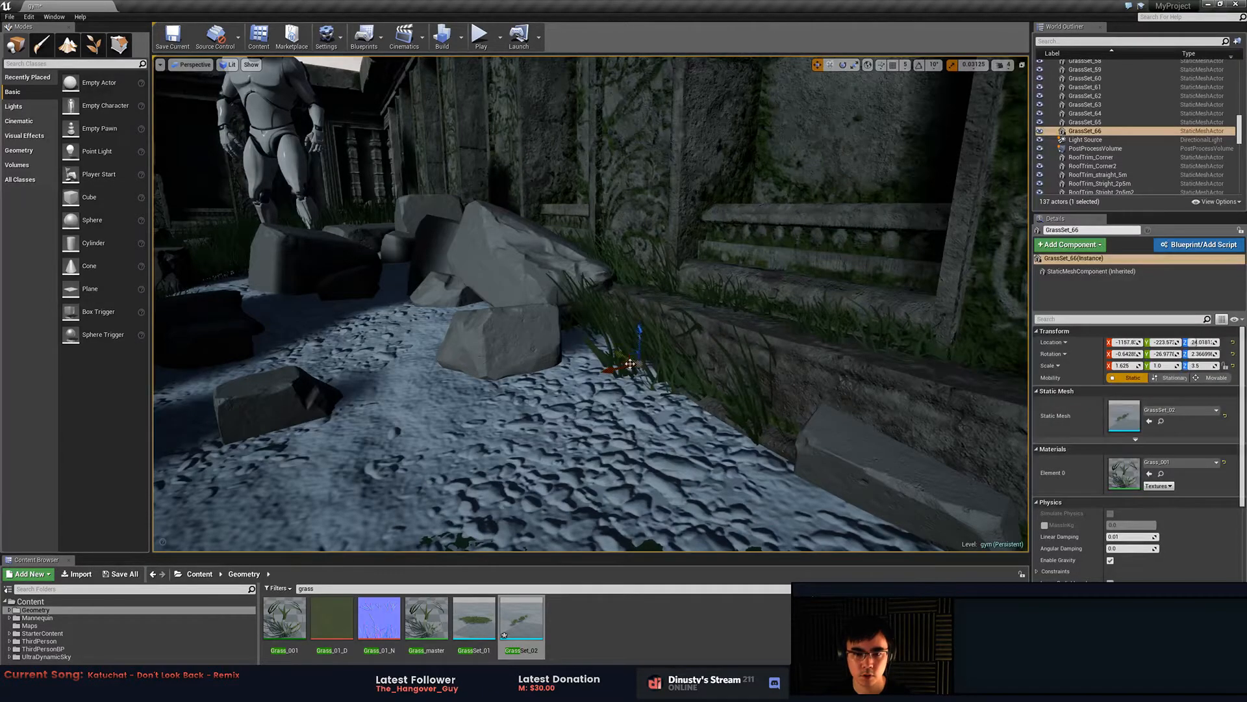
{"action": "left_click_drag", "start_coordinate": [632, 364], "coordinate": [614, 368], "text": "alt"}
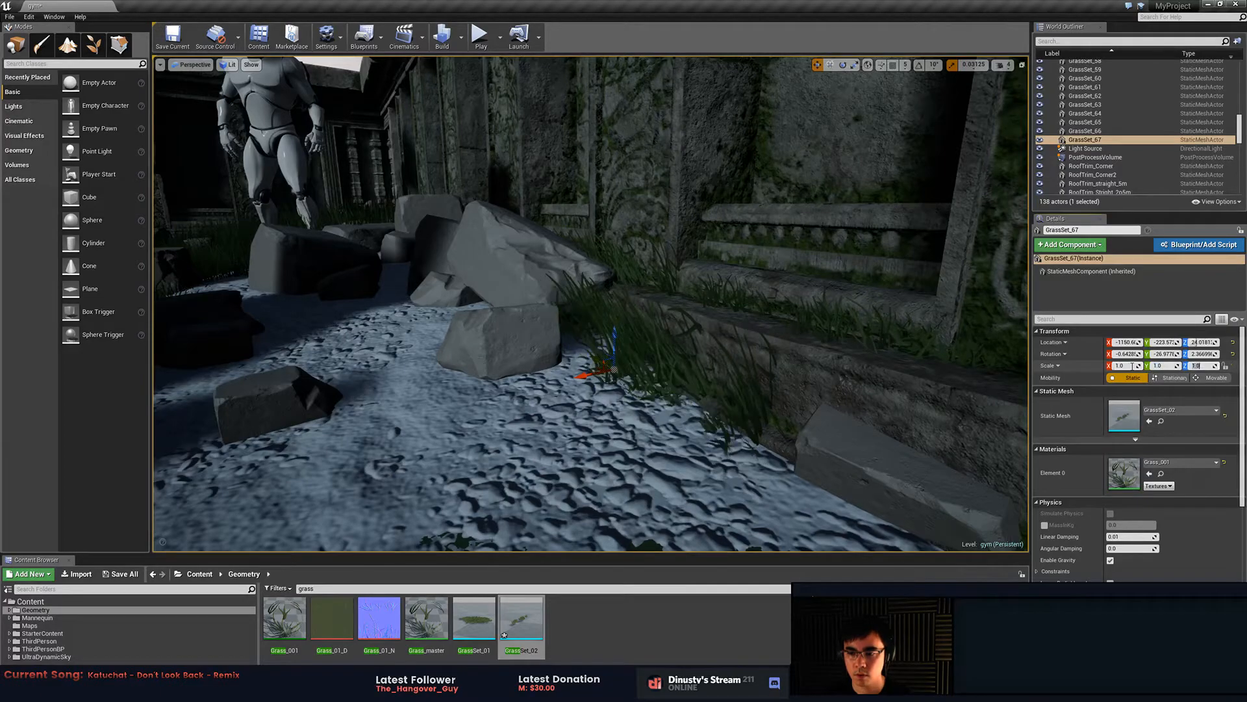
{"action": "left_click_drag", "start_coordinate": [573, 378], "coordinate": [679, 426]}
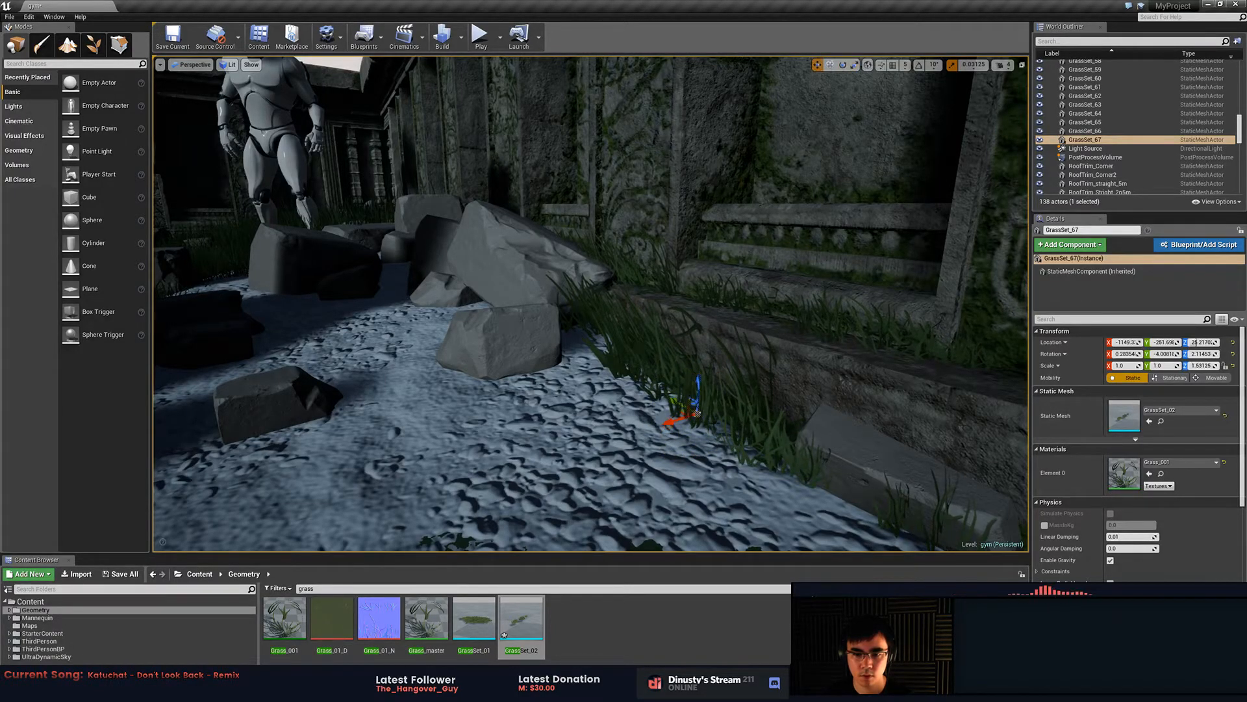
{"action": "left_click_drag", "start_coordinate": [678, 412], "coordinate": [666, 409]}
- Tilt the GrassSet_67 instance at the ledge's base to about -1.5° around X and move it to about -255 on Y
{"action": "right_click_drag", "start_coordinate": [658, 448], "coordinate": [812, 377]}
{"action": "left_click", "coordinate": [812, 377]}
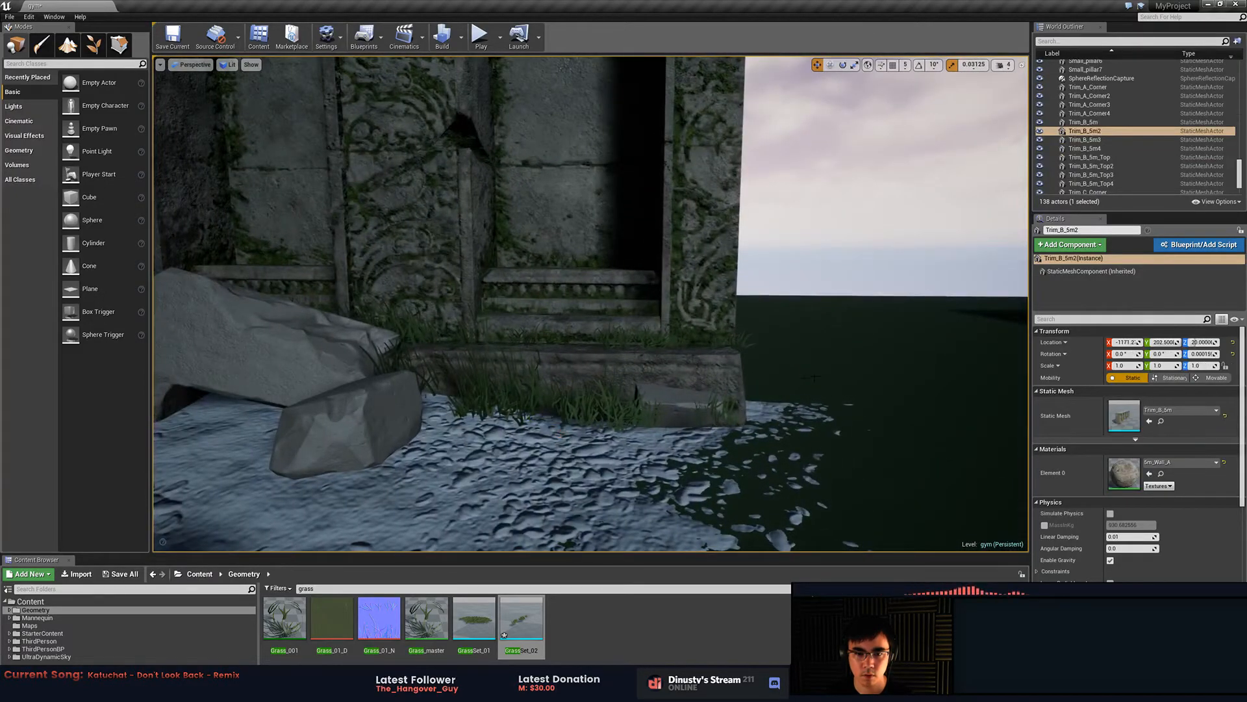
{"action": "left_click", "coordinate": [604, 393]}
{"action": "right_click_drag", "start_coordinate": [604, 393], "coordinate": [520, 422]}
{"action": "left_click", "coordinate": [588, 415]}
{"action": "left_click_drag", "start_coordinate": [443, 388], "coordinate": [481, 416]}
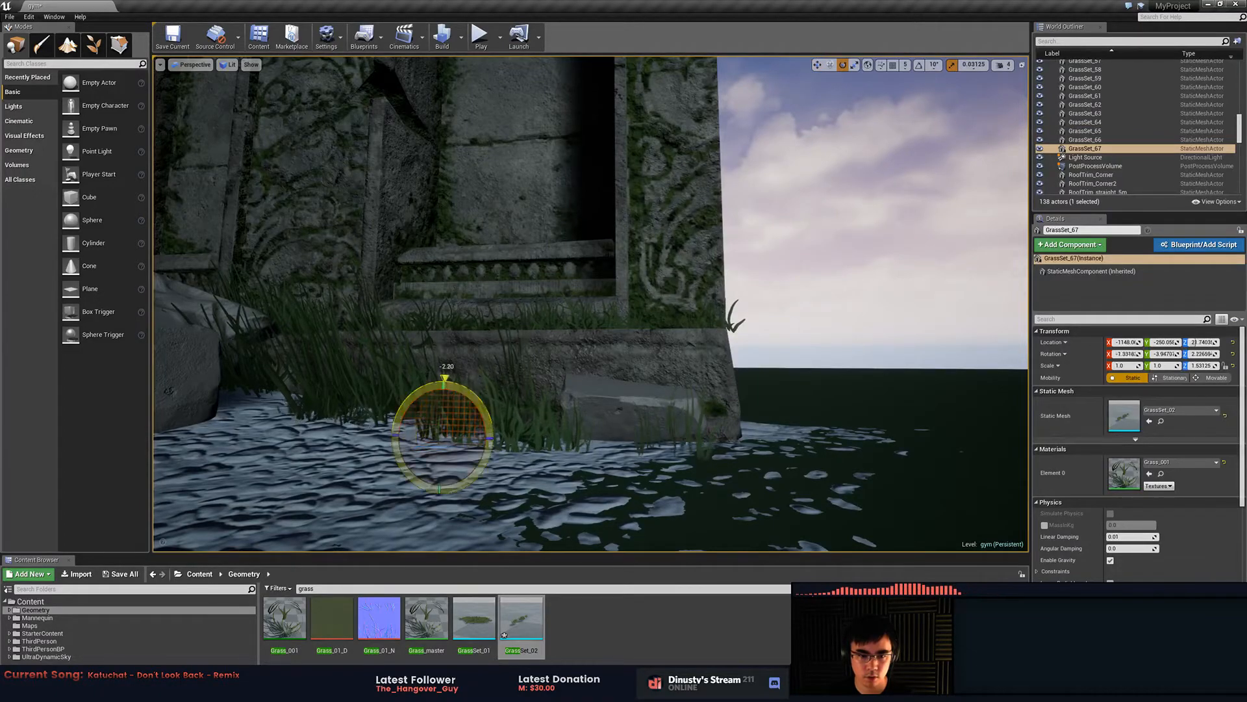
{"action": "key", "text": "w"}
{"action": "right_click_drag", "start_coordinate": [452, 444], "coordinate": [429, 497]}
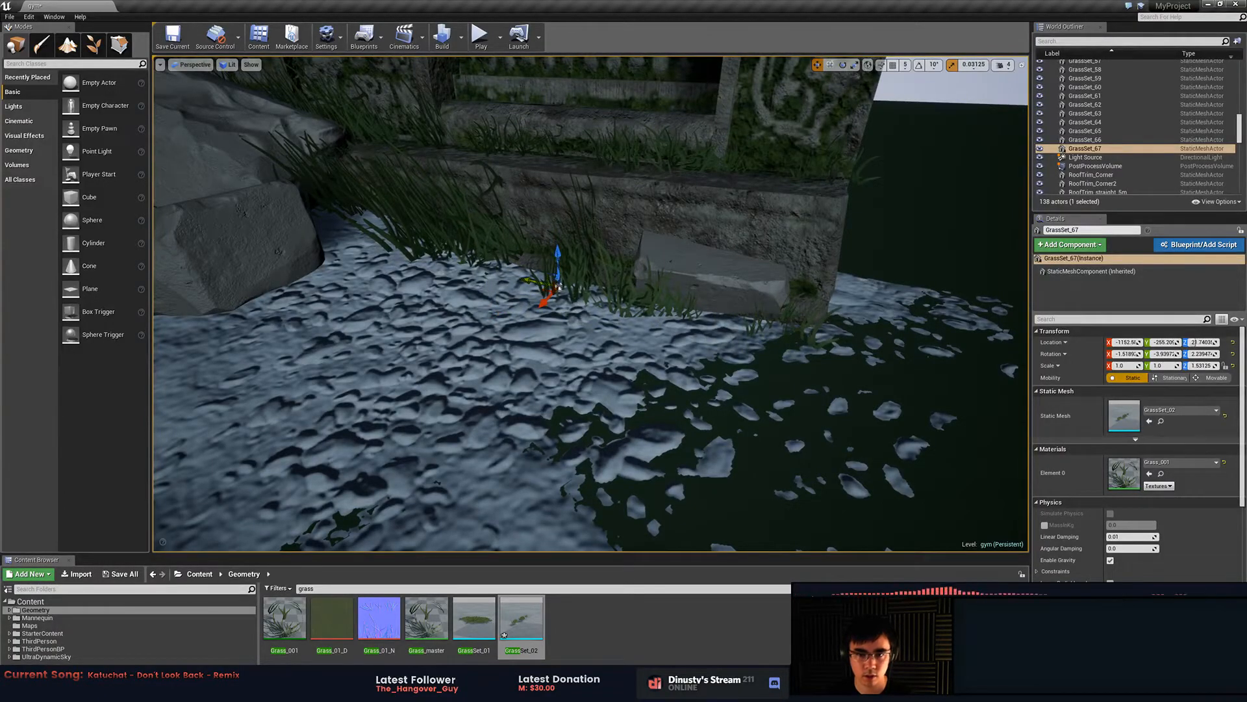
- Show the scene in Detail Lighting view mode and examine the grass along the ledge and across the courtyard
{"action": "key", "text": "Escape"}
{"action": "left_click", "coordinate": [226, 65]}
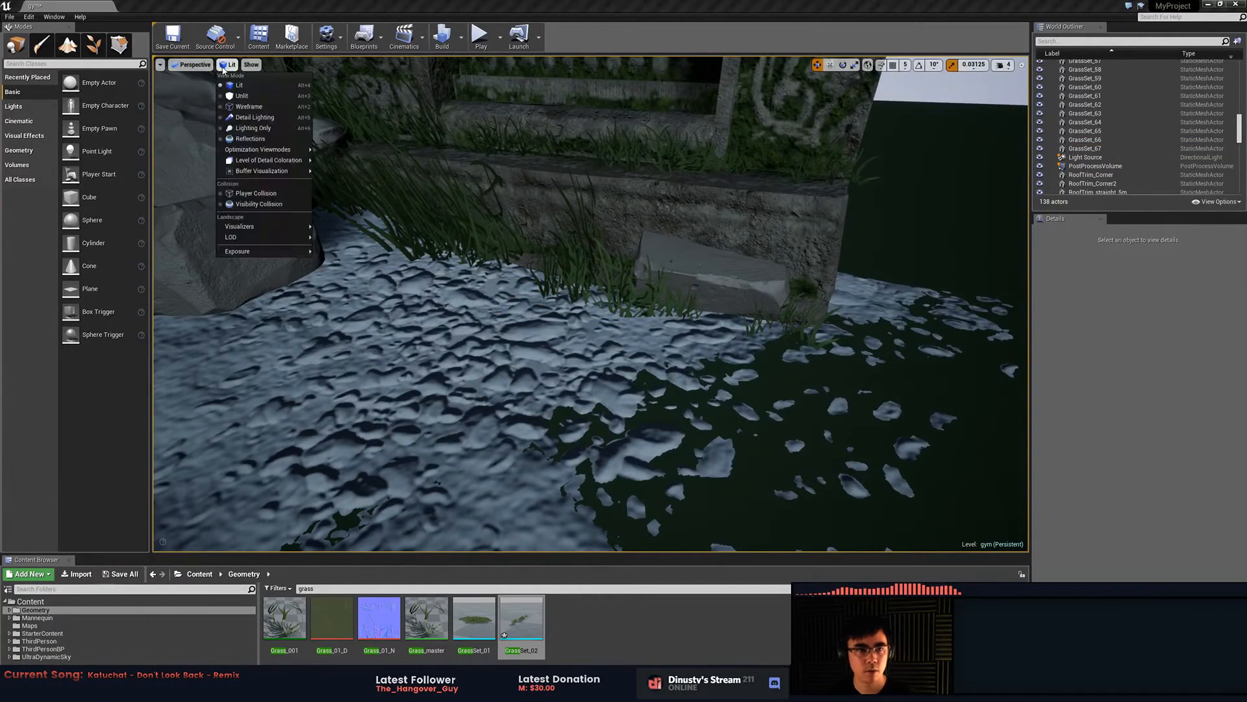
{"action": "left_click", "coordinate": [272, 122]}
{"action": "right_click_drag", "start_coordinate": [454, 292], "coordinate": [375, 227]}
{"action": "right_click_drag", "start_coordinate": [610, 338], "coordinate": [662, 379]}
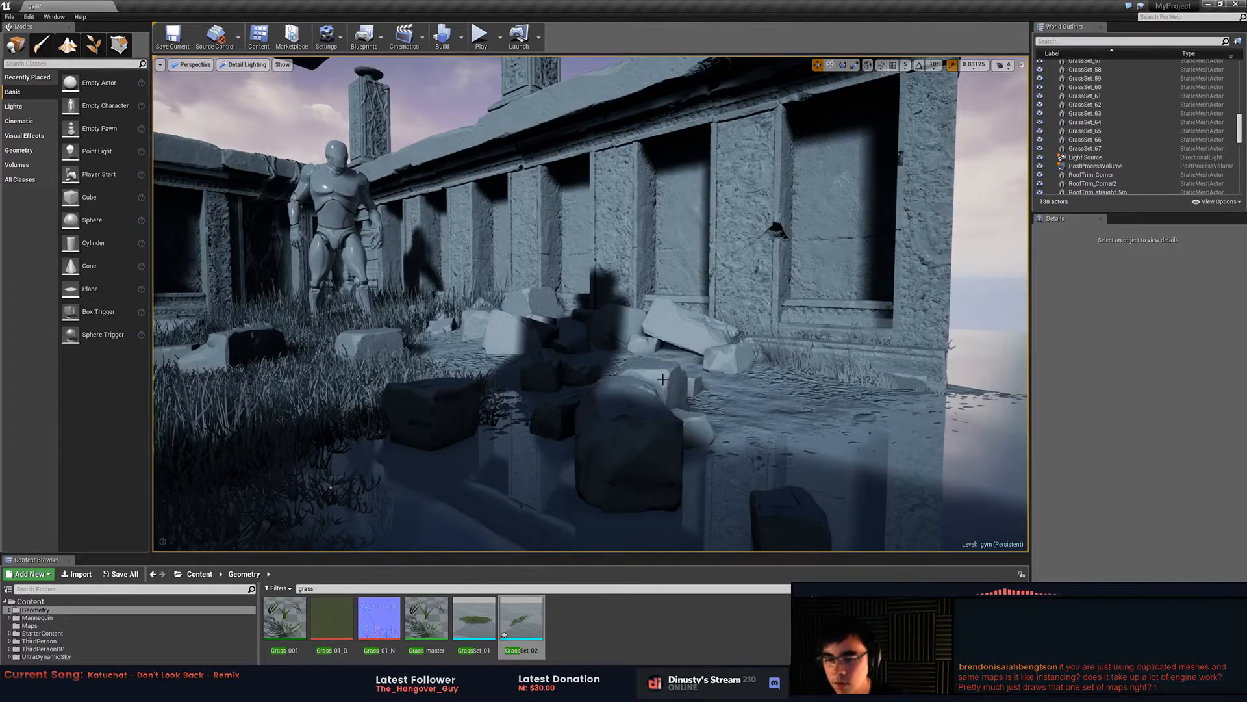
{"action": "right_click_drag", "start_coordinate": [578, 354], "coordinate": [663, 374]}
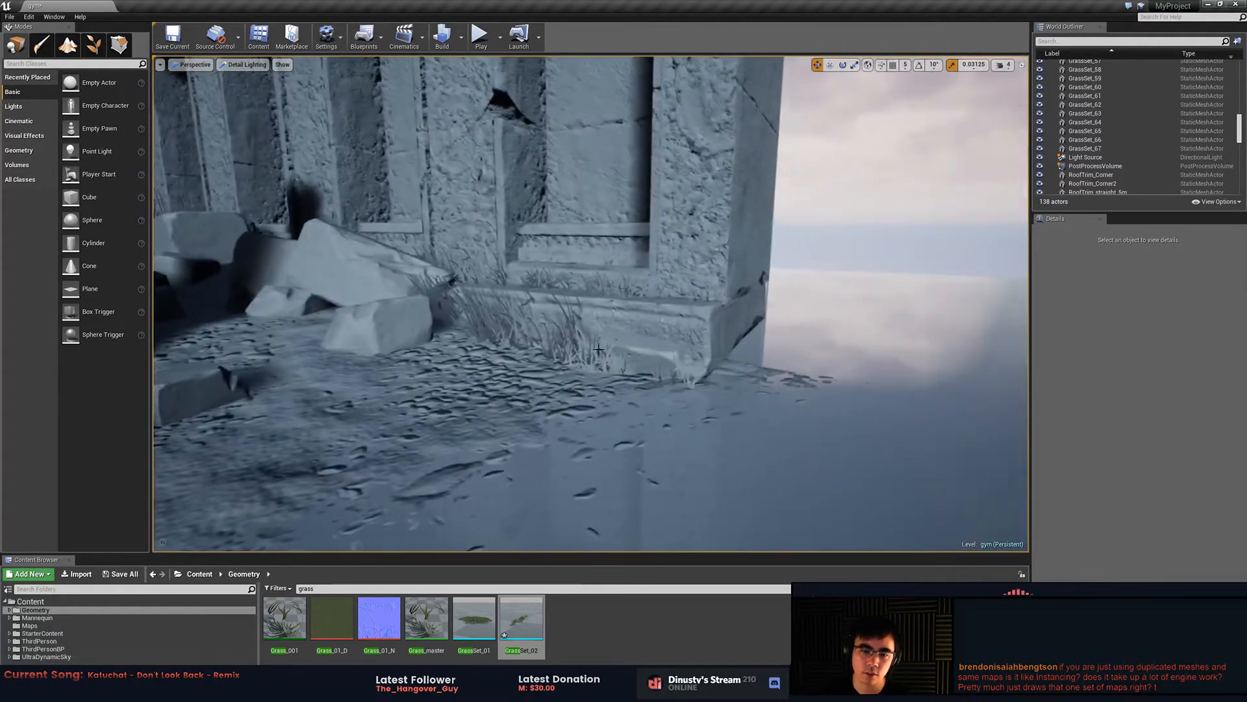
{"action": "left_click", "coordinate": [577, 354]}
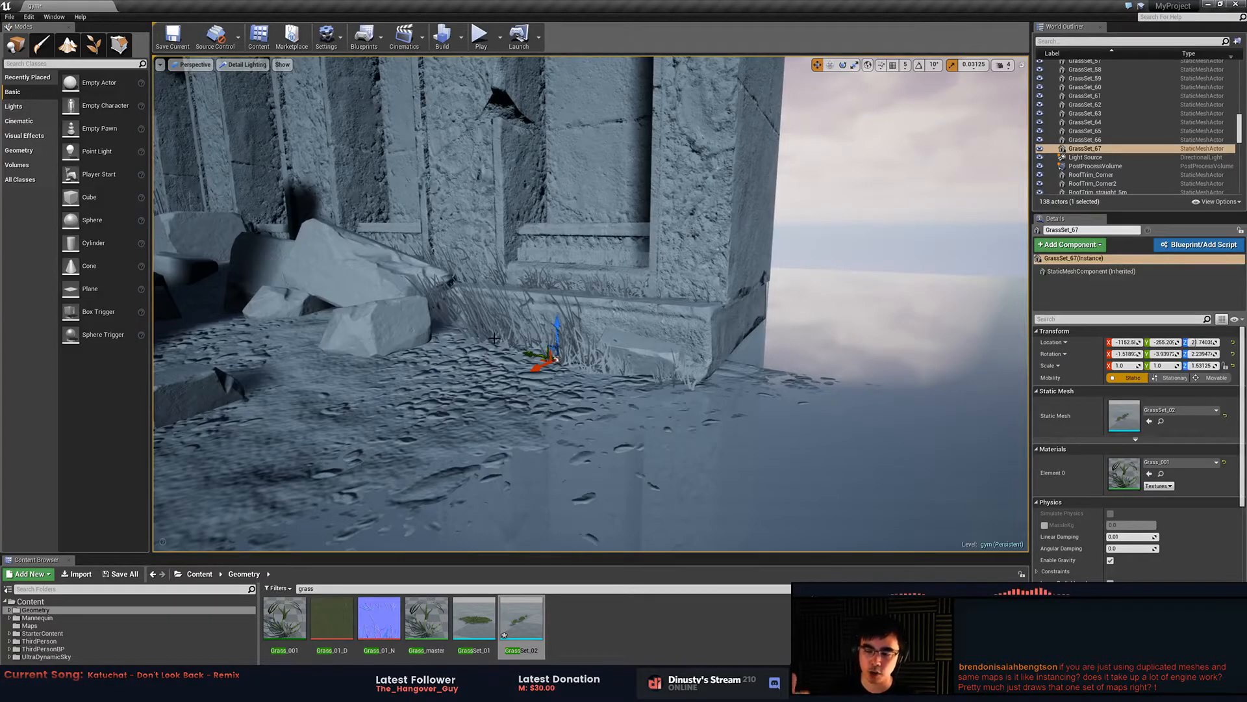
{"action": "right_click_drag", "start_coordinate": [511, 142], "coordinate": [701, 221]}
{"action": "key", "text": "Escape"}
{"action": "right_click_drag", "start_coordinate": [722, 170], "coordinate": [682, 276]}
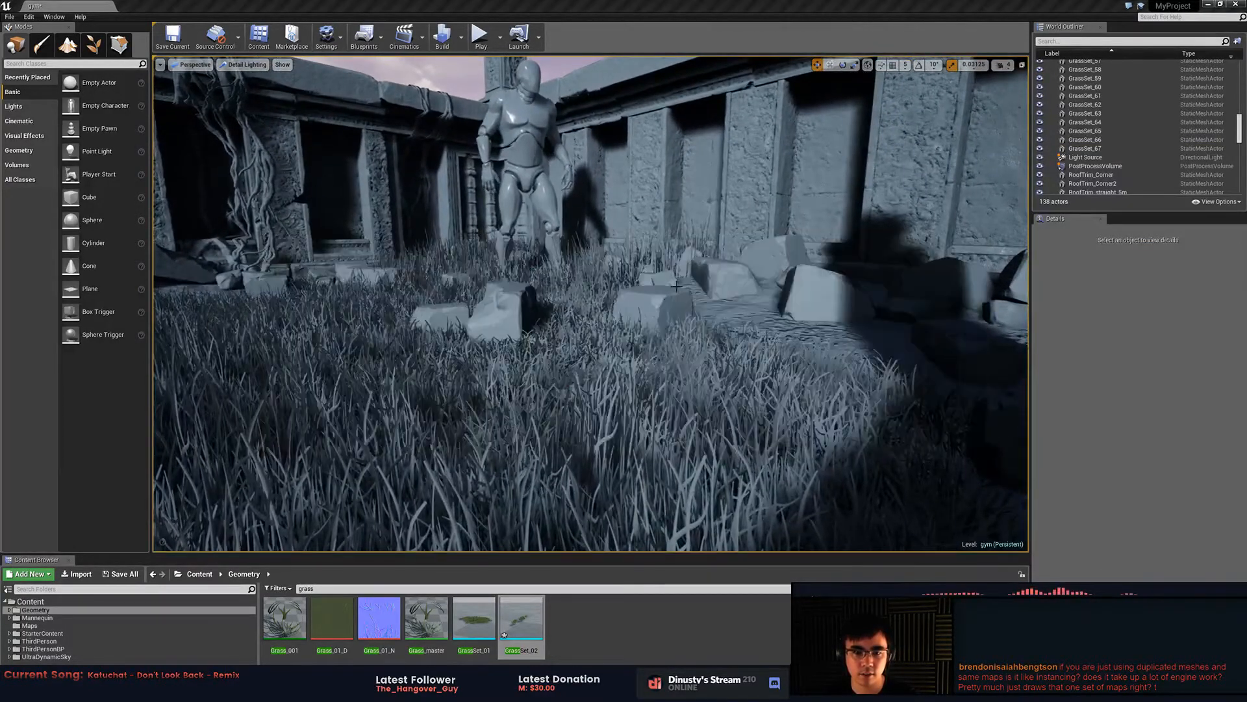
- Duplicate the courtyard's GrassSet_19 clump three times onto the bare ground beside the temple's outer corner, turning the last copy to about 129.6° around Z
{"action": "left_click", "coordinate": [619, 363]}
{"action": "right_click_drag", "start_coordinate": [619, 363], "coordinate": [350, 296]}
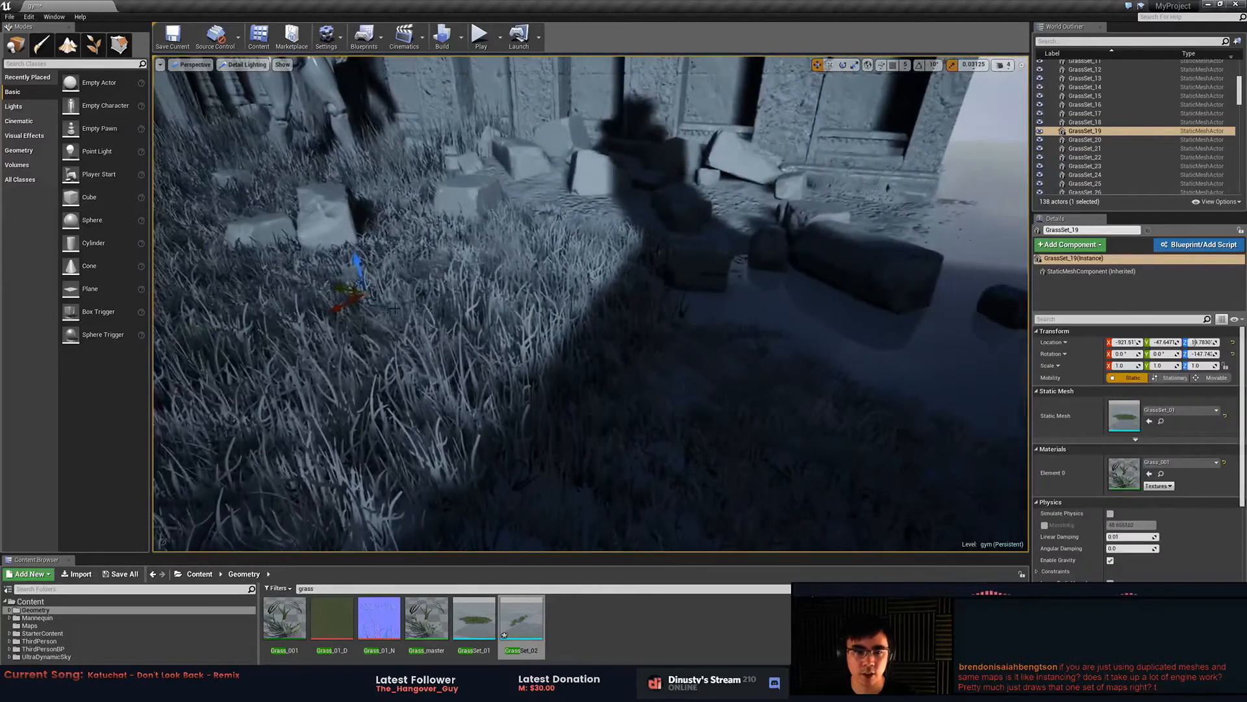
{"action": "left_click_drag", "start_coordinate": [350, 296], "coordinate": [916, 227], "text": "alt"}
{"action": "mouse_move", "coordinate": [973, 240]}
{"action": "right_mouse_down"}
{"action": "mouse_move", "coordinate": [981, 211]}
{"action": "mouse_move", "coordinate": [972, 239]}
{"action": "right_mouse_up"}
{"action": "left_click_drag", "start_coordinate": [720, 344], "coordinate": [878, 284], "text": "alt"}
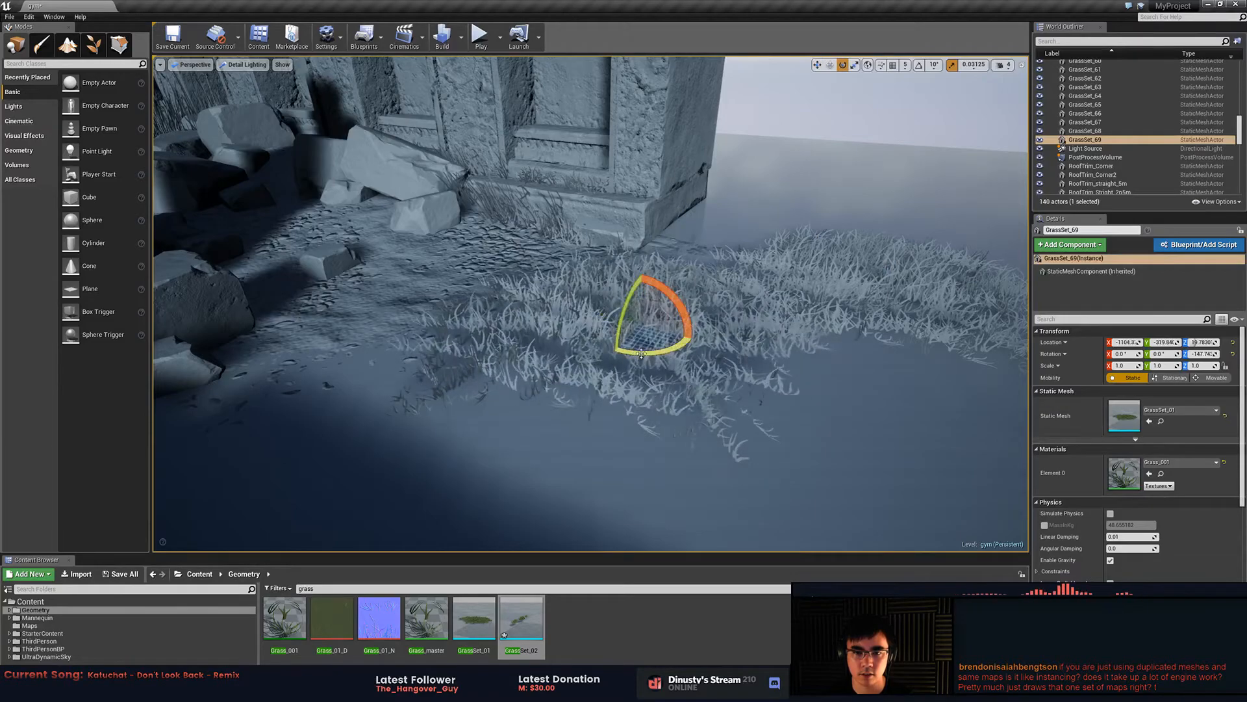
{"action": "left_click_drag", "start_coordinate": [697, 336], "coordinate": [870, 382]}
{"action": "right_click_drag", "start_coordinate": [870, 382], "coordinate": [922, 392]}
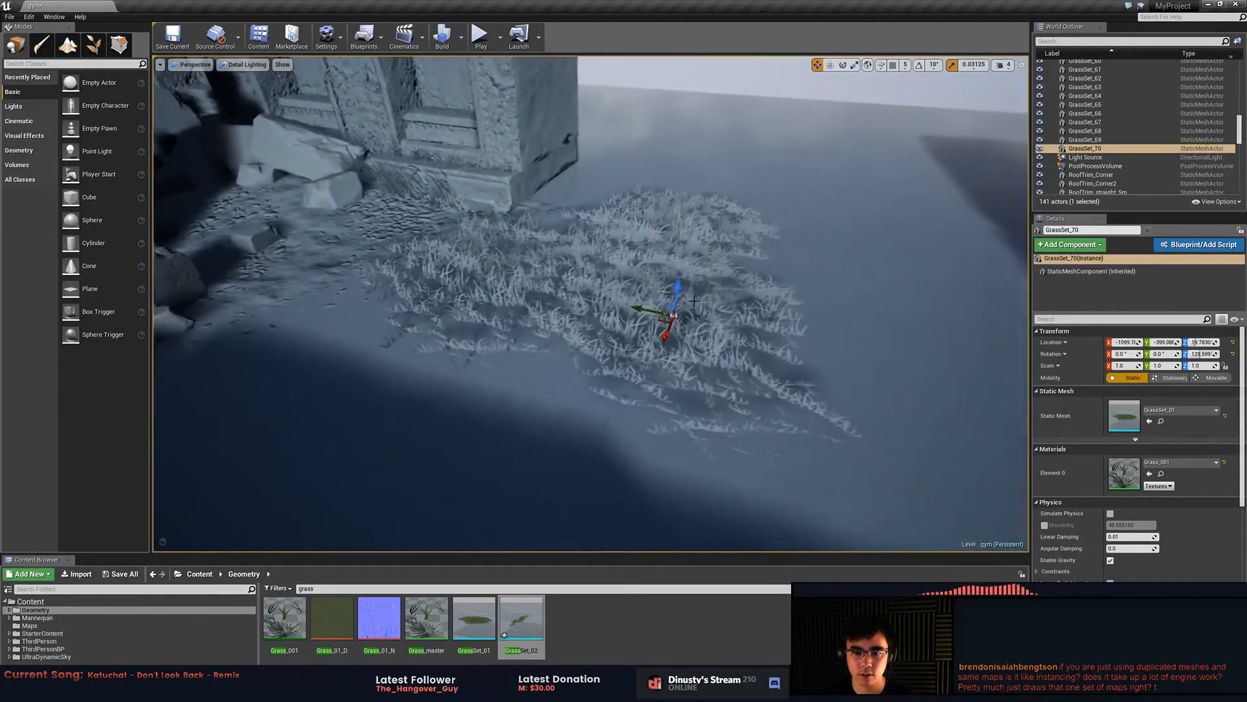
- Duplicate the three new corner clumps together, rotate and spread the copies away from the temple, and add another GrassSet_70 copy at the patch's edge
{"action": "left_click", "coordinate": [618, 234], "text": "ctrl"}
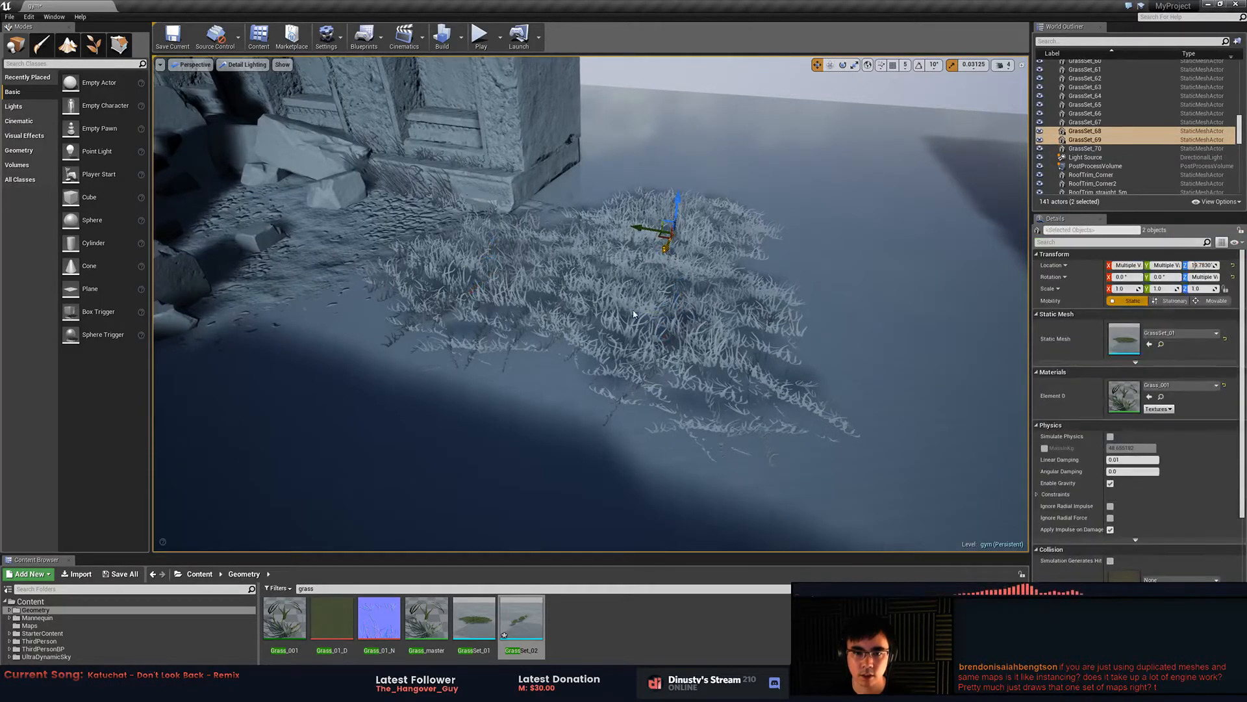
{"action": "left_click", "coordinate": [633, 310], "text": "ctrl"}
{"action": "left_click_drag", "start_coordinate": [658, 319], "coordinate": [988, 318], "text": "alt"}
{"action": "key", "text": "e"}
{"action": "left_click_drag", "start_coordinate": [874, 359], "coordinate": [853, 330]}
{"action": "left_click_drag", "start_coordinate": [929, 330], "coordinate": [845, 278]}
{"action": "left_click", "coordinate": [710, 312]}
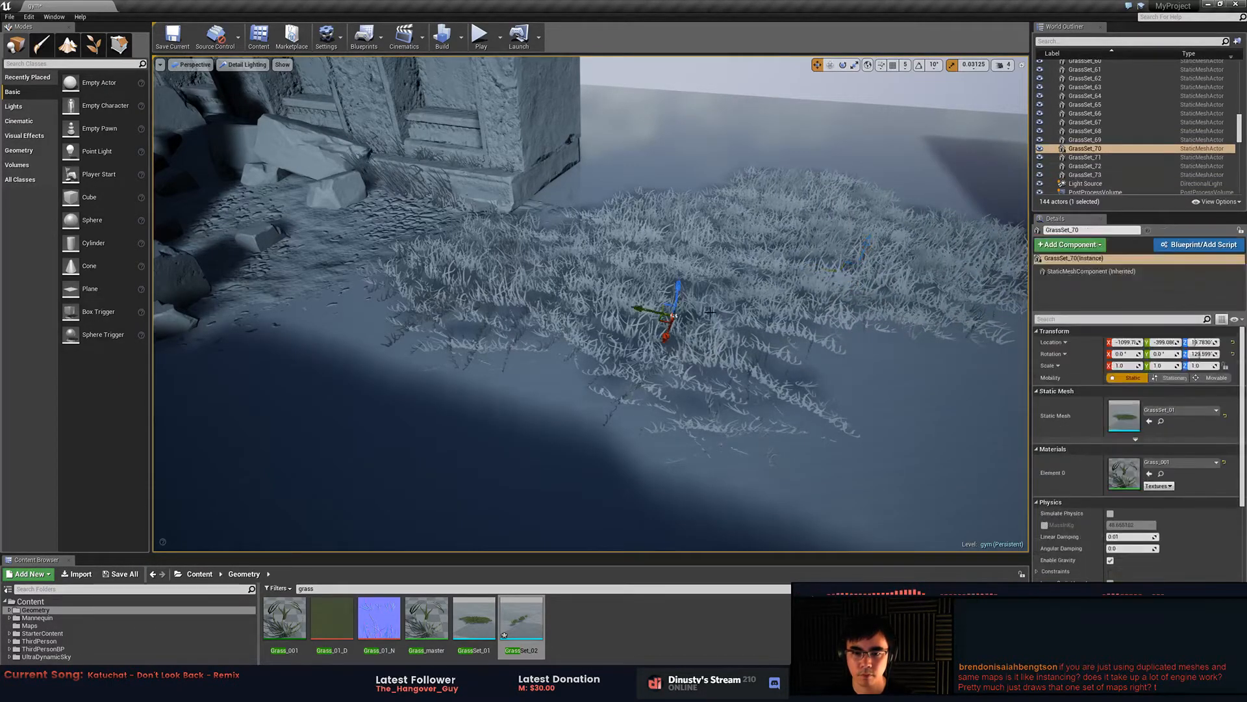
{"action": "left_click_drag", "start_coordinate": [652, 332], "coordinate": [704, 324], "text": "alt"}
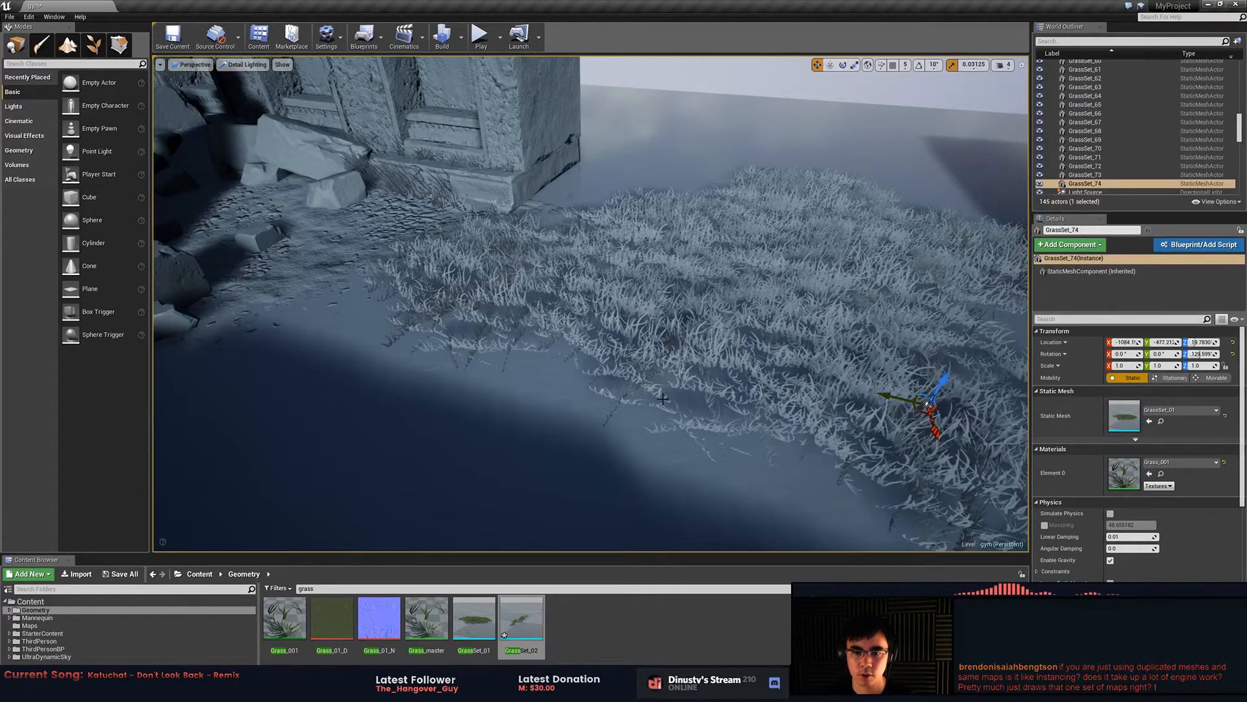
{"action": "left_click", "coordinate": [502, 285], "text": "ctrl"}
{"action": "left_click", "coordinate": [508, 291], "text": "ctrl"}
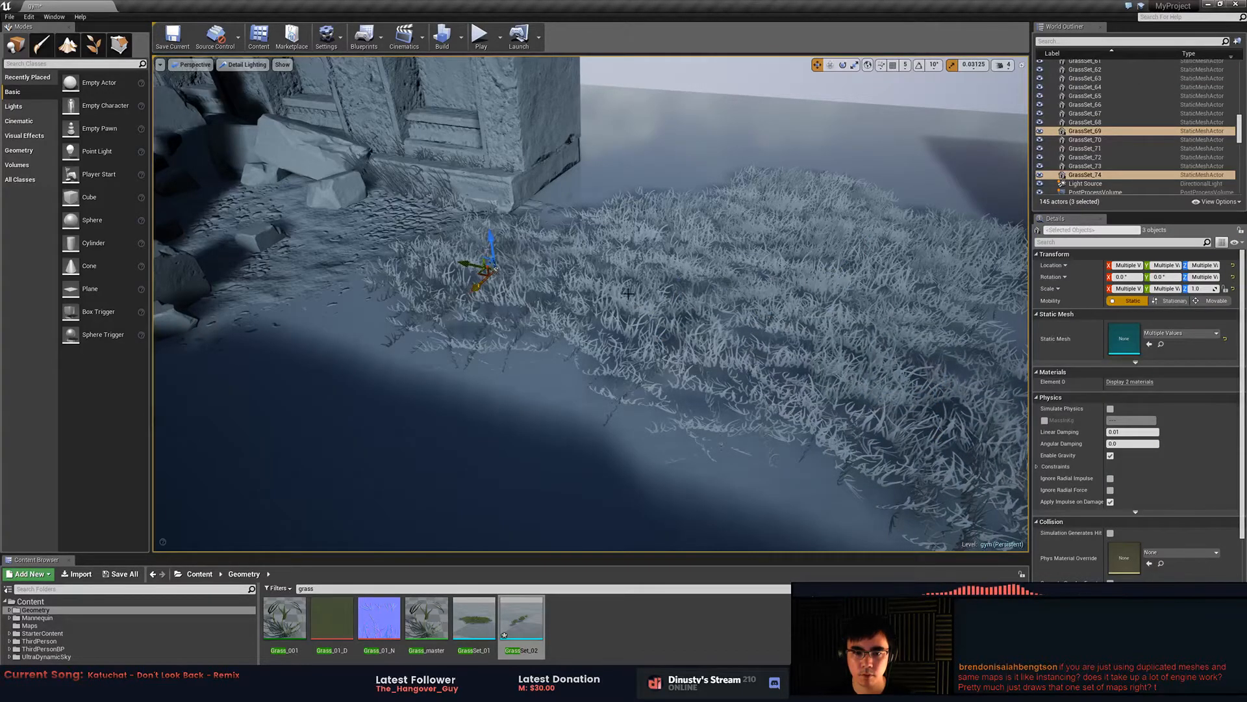
{"action": "key", "text": "h"}
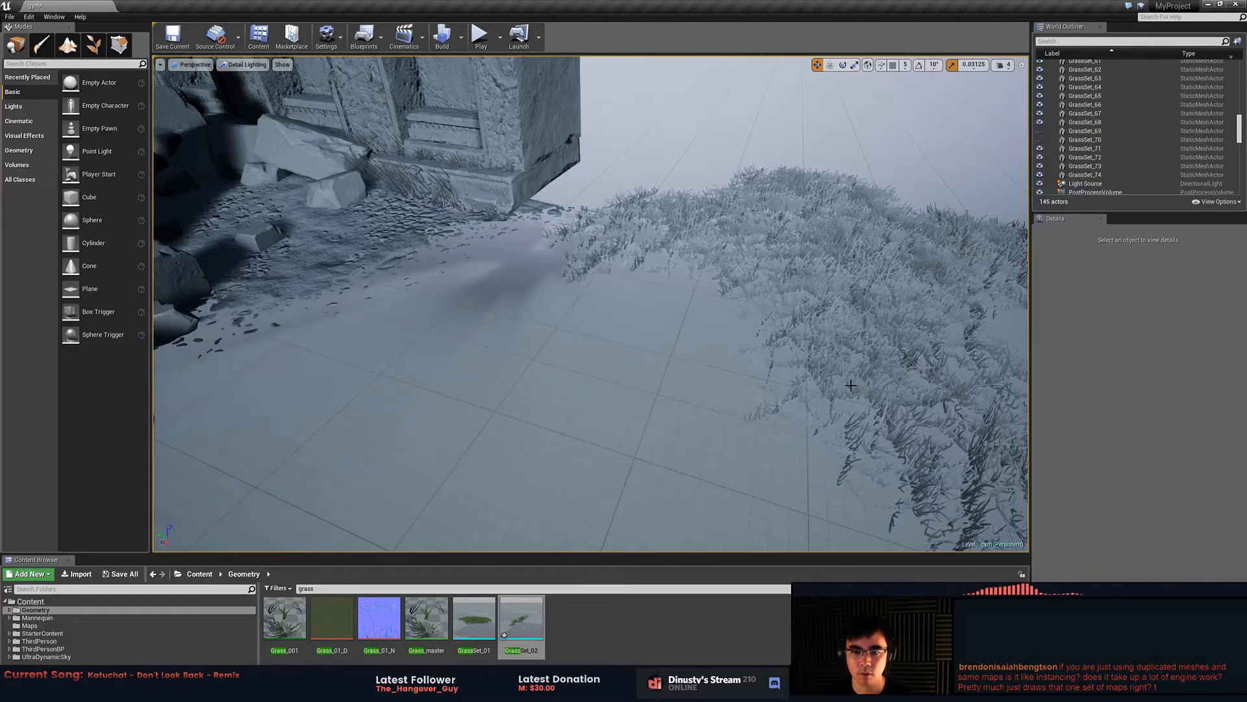
{"action": "key", "text": "ctrl+z"}
- Duplicate three clumps of the corner patch, including GrassSet_70 and GrassSet_74, and place the copies on the shadowed ground in front of it
{"action": "left_click", "coordinate": [744, 342]}
{"action": "left_click", "coordinate": [540, 269], "text": "ctrl"}
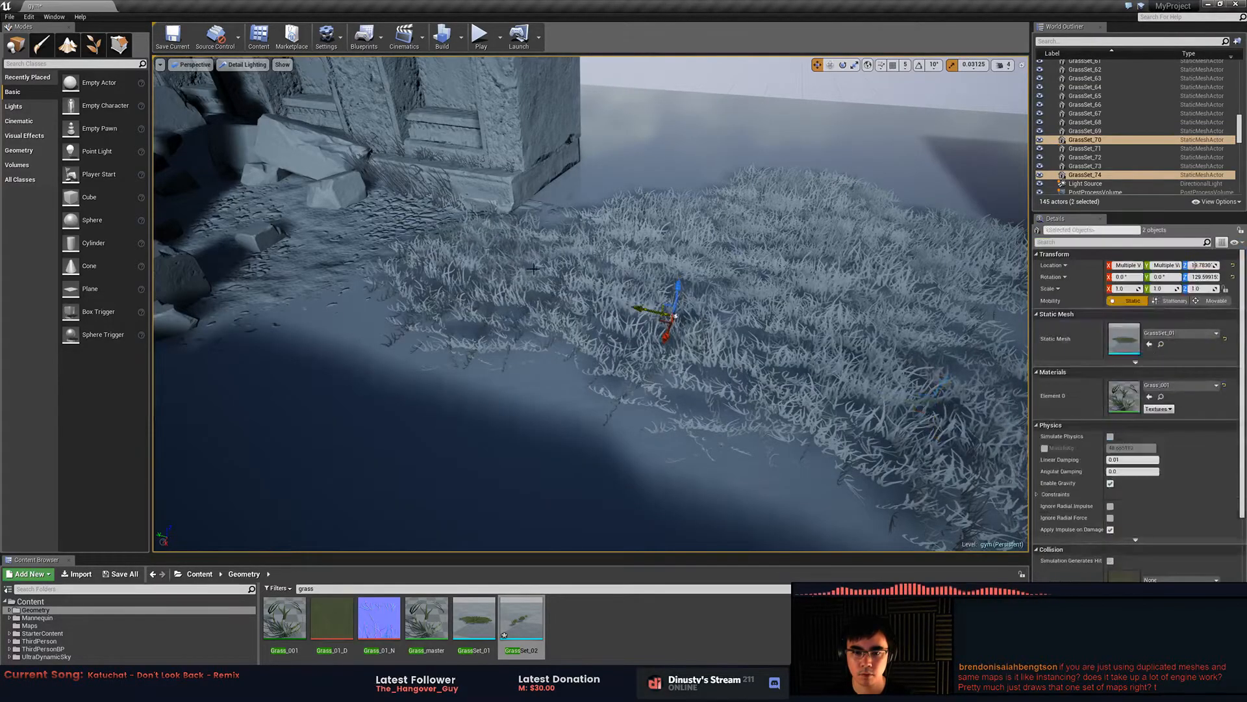
{"action": "left_click", "coordinate": [484, 267], "text": "ctrl"}
{"action": "key", "text": "ctrl+w"}
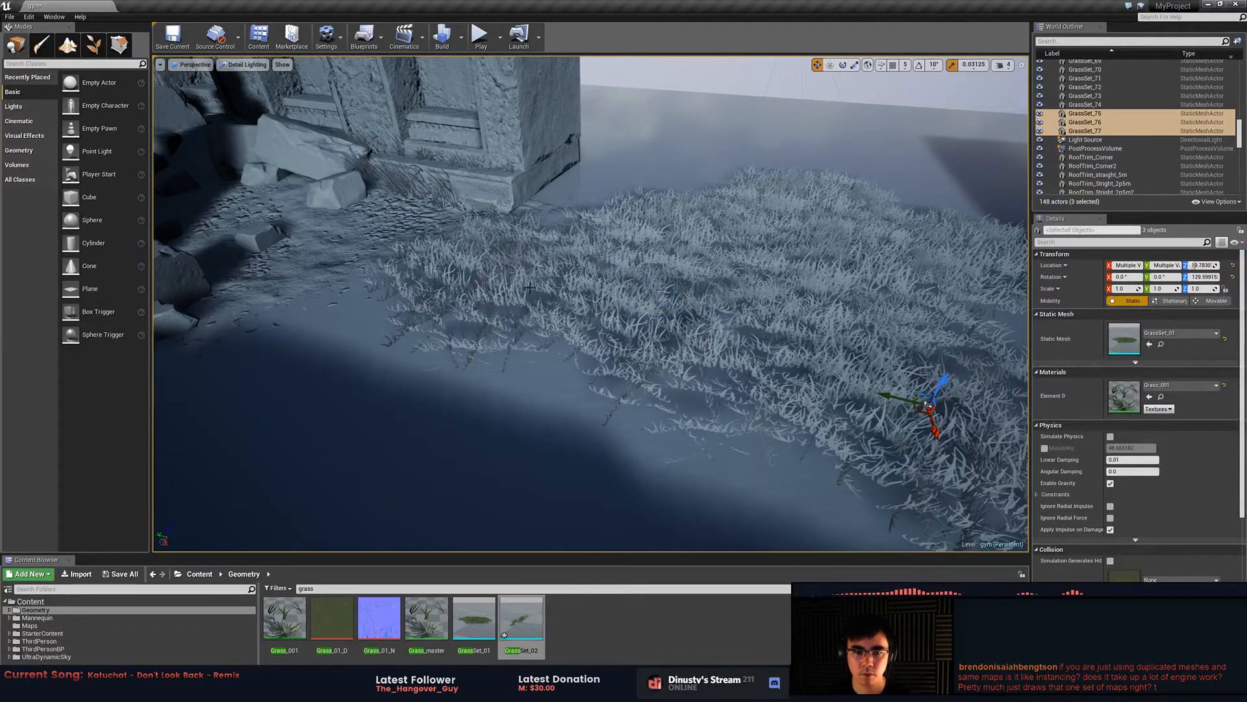
{"action": "left_click_drag", "start_coordinate": [919, 413], "coordinate": [585, 549]}
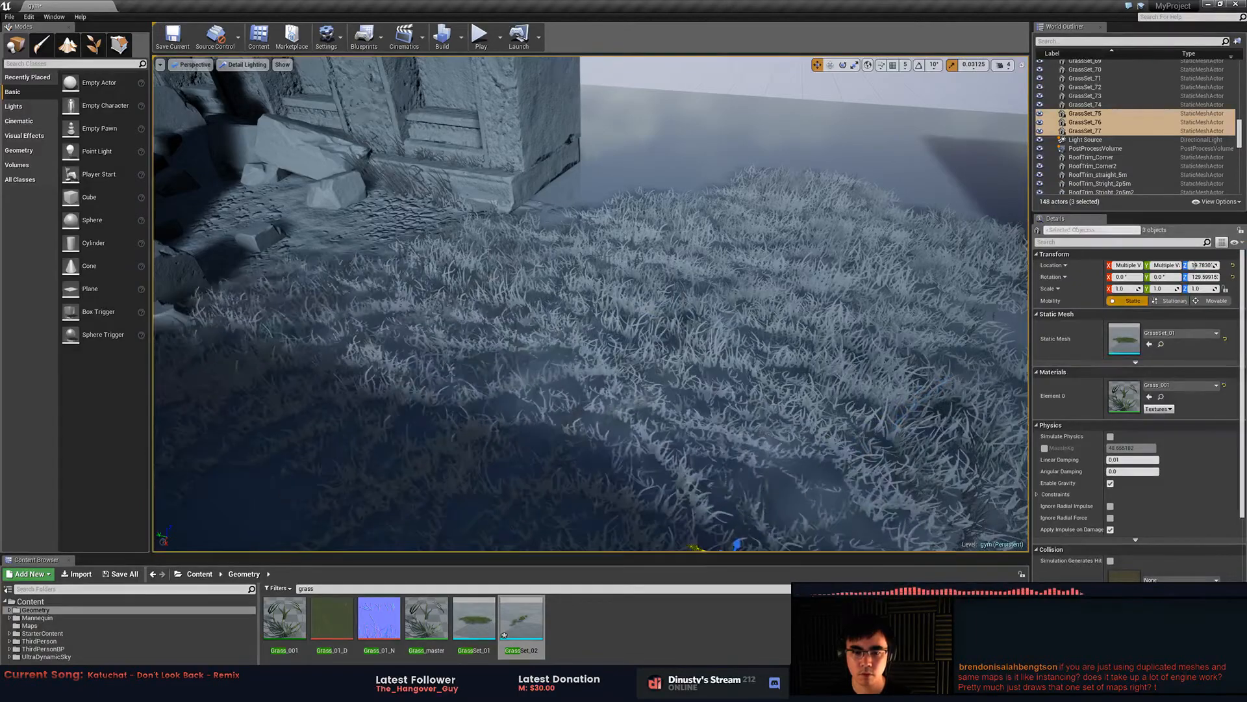
- Scale the GrassSet_70 clump in the middle of the corner patch to about 2.09 in Z
{"action": "left_click", "coordinate": [709, 357]}
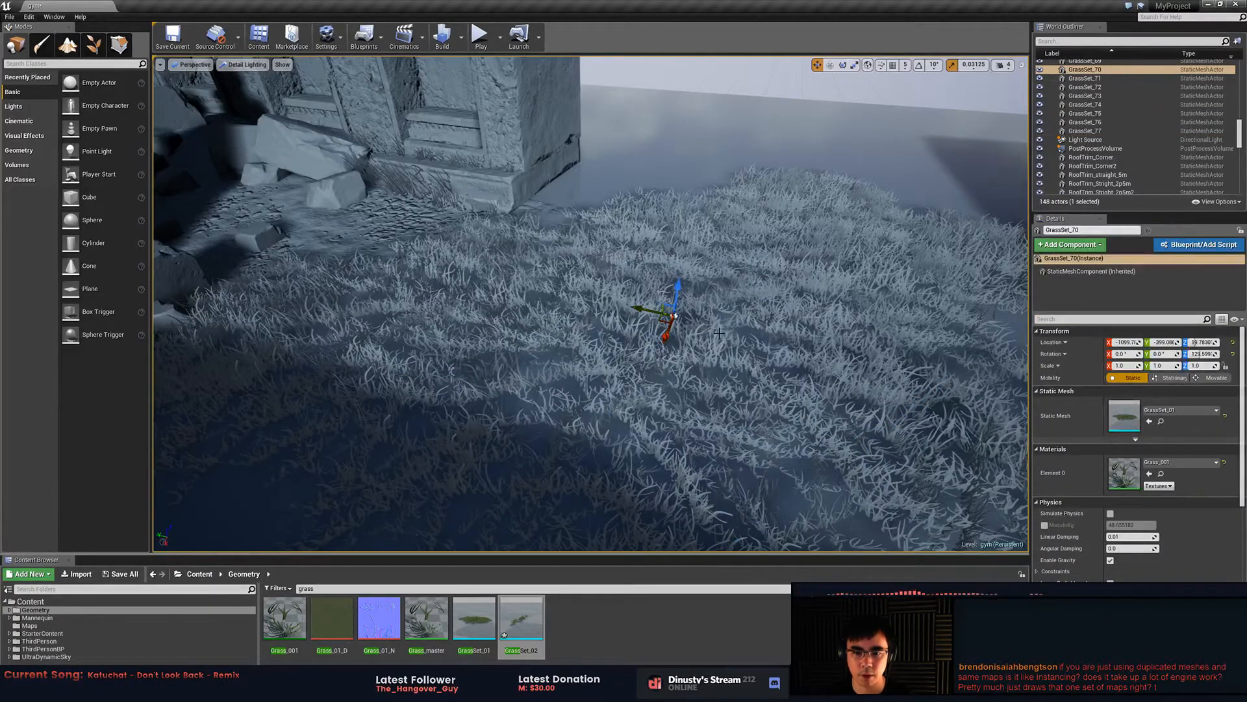
{"action": "left_click_drag", "start_coordinate": [678, 284], "coordinate": [679, 224]}
{"action": "left_click_drag", "start_coordinate": [678, 284], "coordinate": [678, 221], "text": "alt"}
{"action": "right_click_drag", "start_coordinate": [678, 285], "coordinate": [679, 244]}
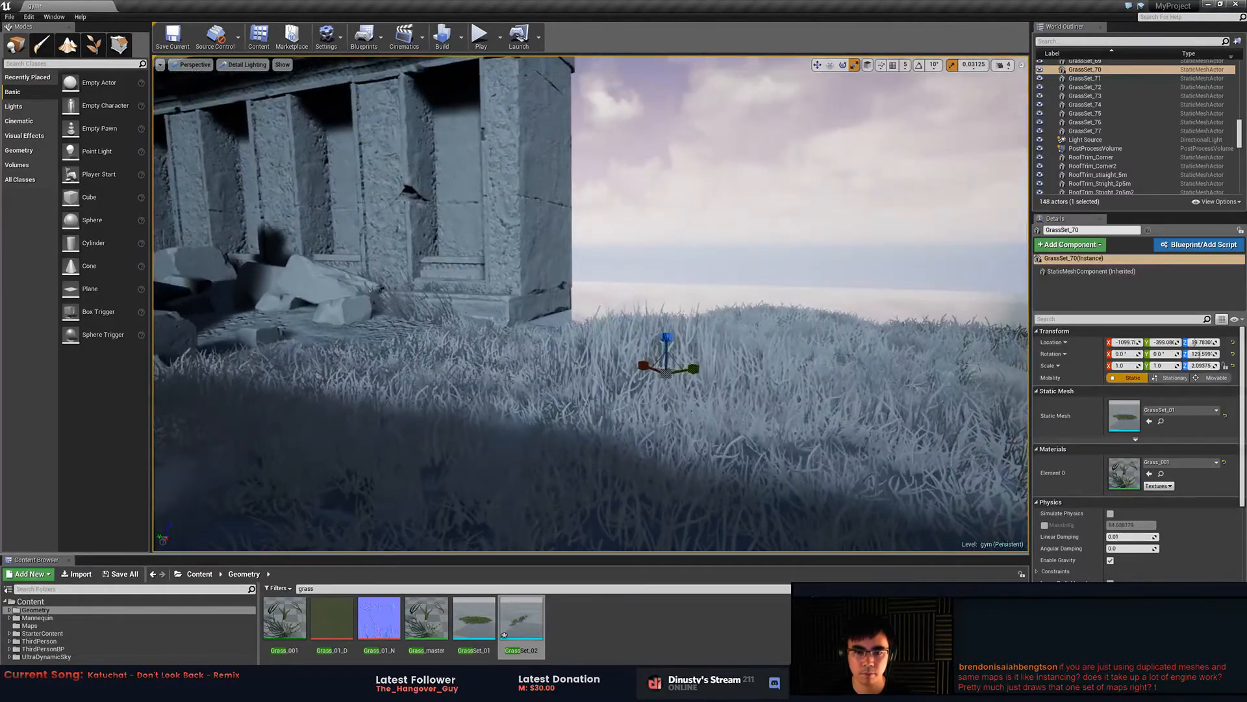
- Make three clumps of the corner patch, including GrassSet_69 and GrassSet_73, taller together by scaling them to about 1.53 in Z
{"action": "left_click", "coordinate": [527, 396]}
{"action": "left_click", "coordinate": [681, 443], "text": "ctrl"}
{"action": "left_click_drag", "start_coordinate": [734, 307], "coordinate": [734, 396], "text": "alt"}
{"action": "left_click", "coordinate": [734, 308]}
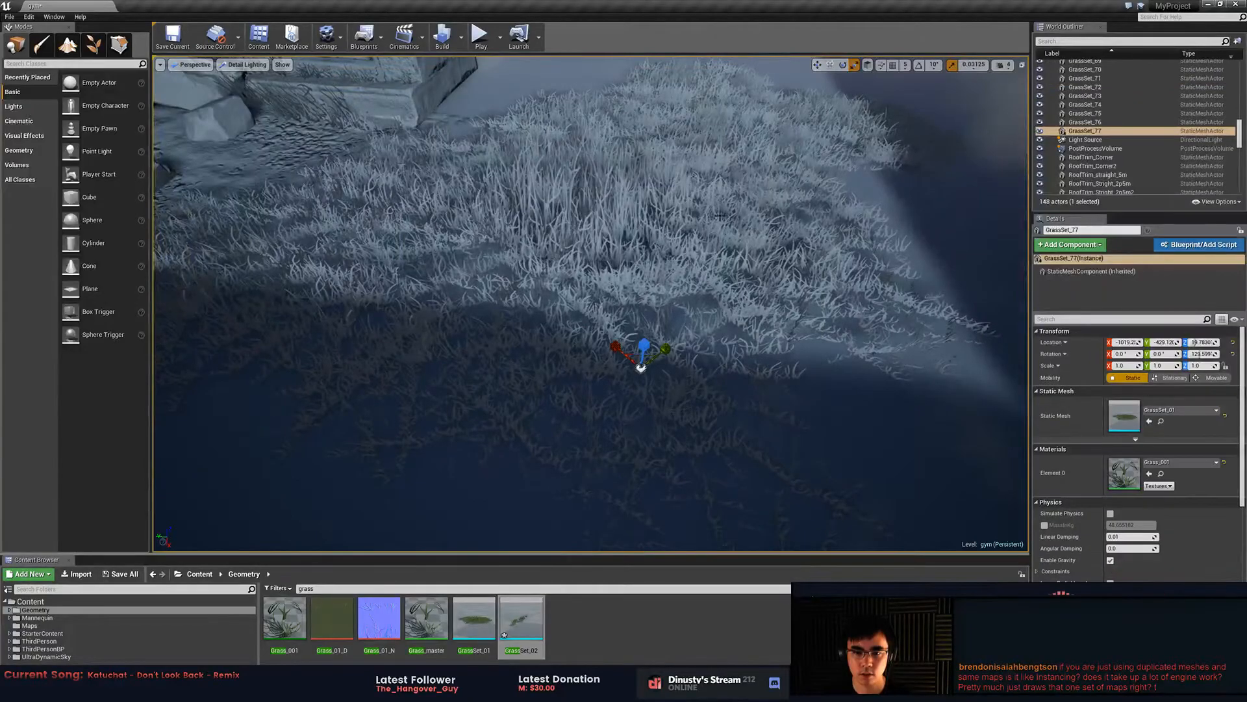
{"action": "left_click", "coordinate": [712, 154], "text": "ctrl"}
{"action": "left_click", "coordinate": [409, 182], "text": "ctrl"}
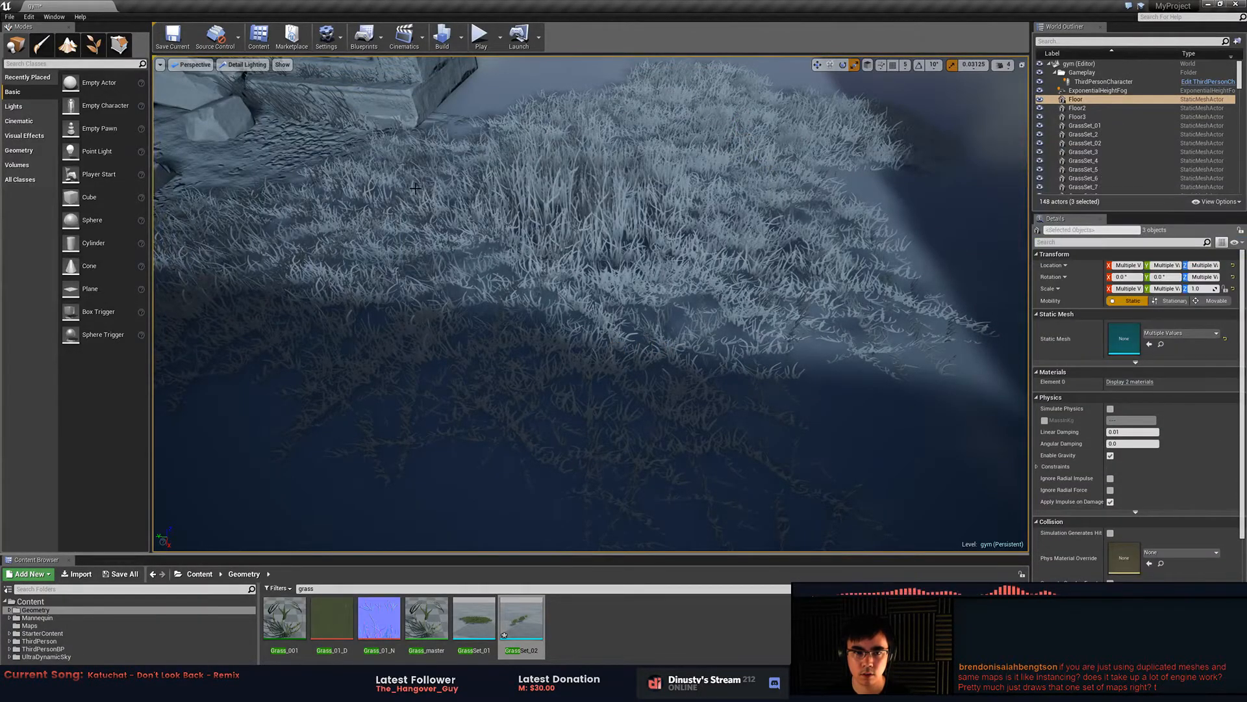
{"action": "left_click", "coordinate": [416, 188], "text": "ctrl"}
{"action": "left_click", "coordinate": [428, 187], "text": "ctrl"}
{"action": "left_click_drag", "start_coordinate": [408, 159], "coordinate": [406, 138]}
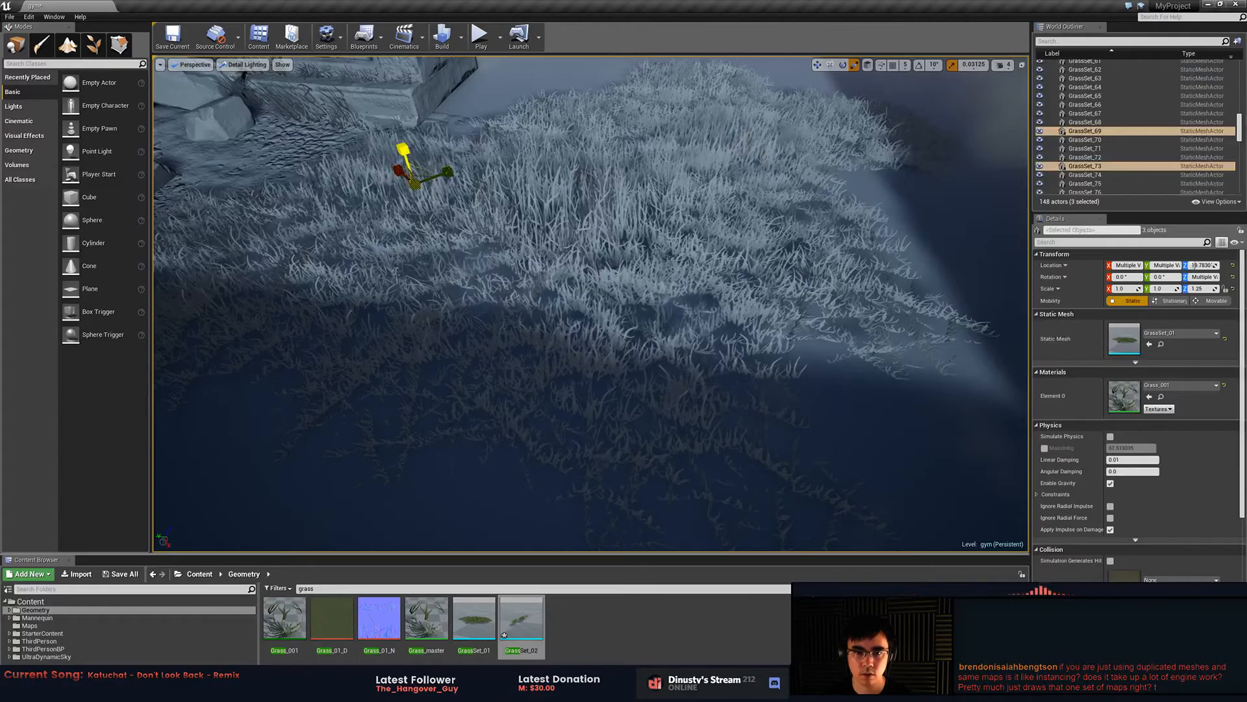
- Make the GrassSet_74 clump slightly taller and scale GrassSet_76 to about 1.375 in Z
{"action": "left_click", "coordinate": [783, 246]}
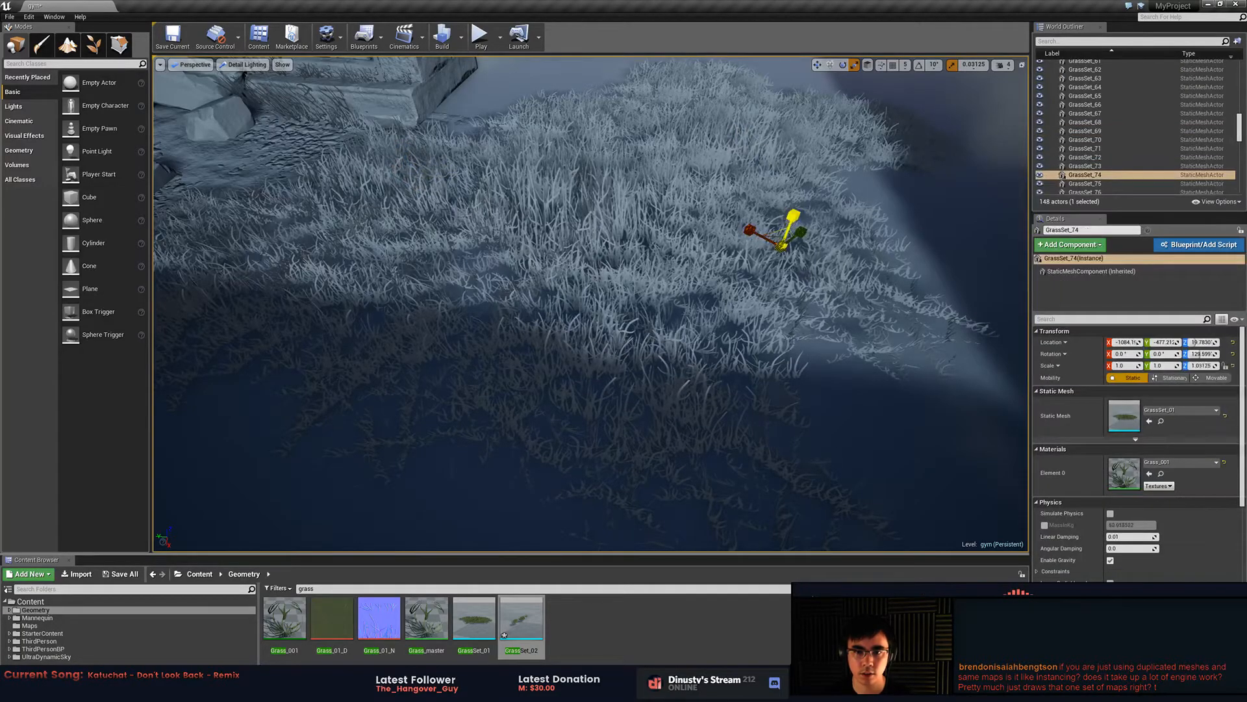
{"action": "left_click", "coordinate": [409, 294]}
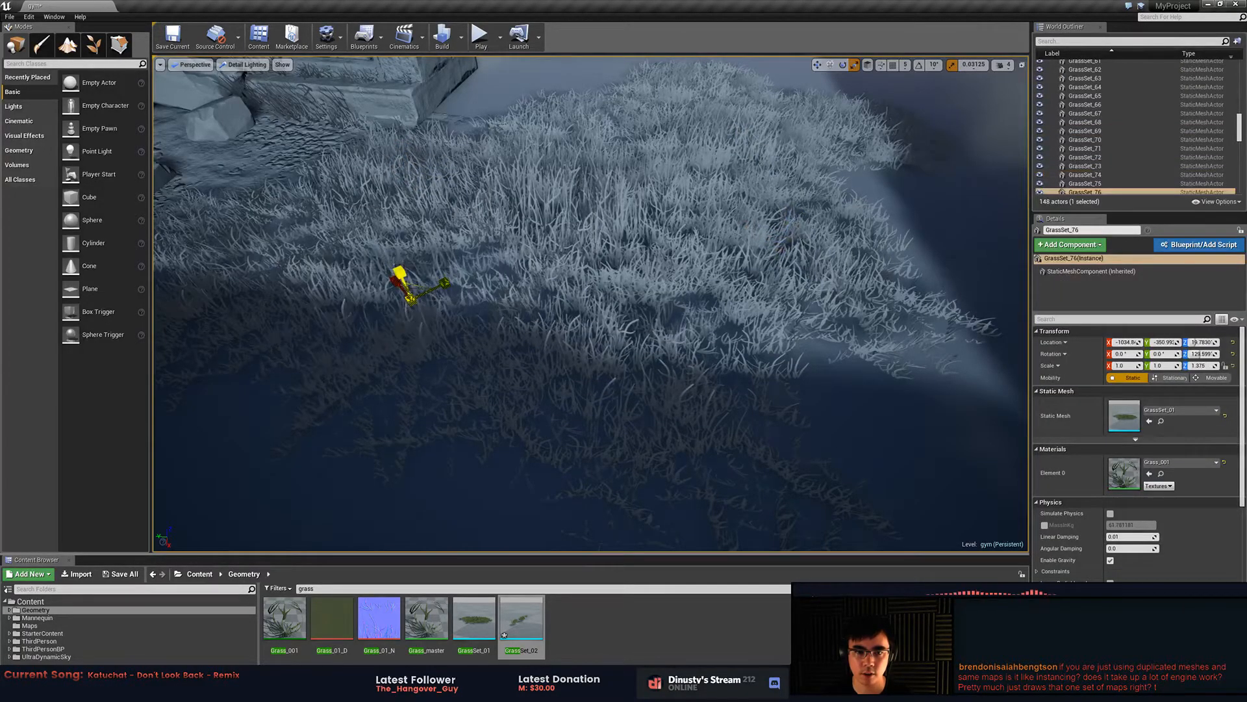
{"action": "right_click_drag", "start_coordinate": [403, 279], "coordinate": [163, 158]}
{"action": "key", "text": "Escape"}
- Show the scene in Lit view mode and examine the new grass patch against the temple wall and courtyard
{"action": "right_click_drag", "start_coordinate": [585, 299], "coordinate": [576, 216]}
{"action": "left_click", "coordinate": [247, 64]}
{"action": "left_click", "coordinate": [239, 85]}
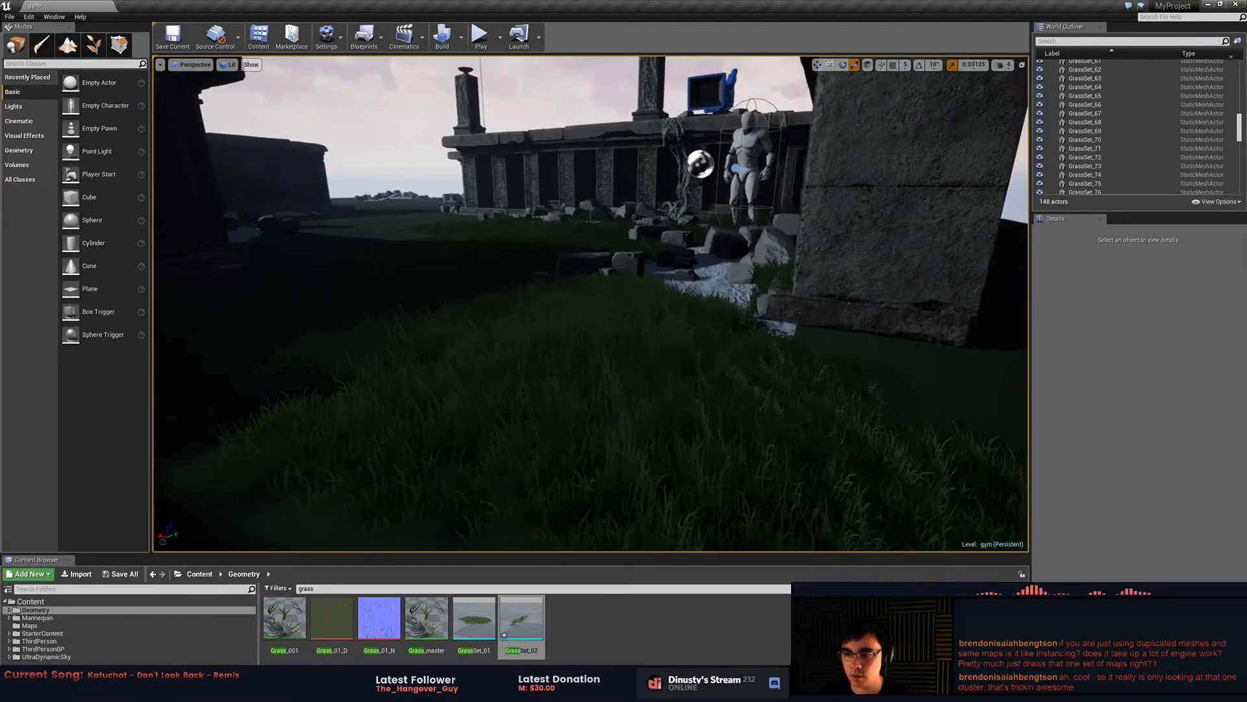
{"action": "key", "text": "a"}
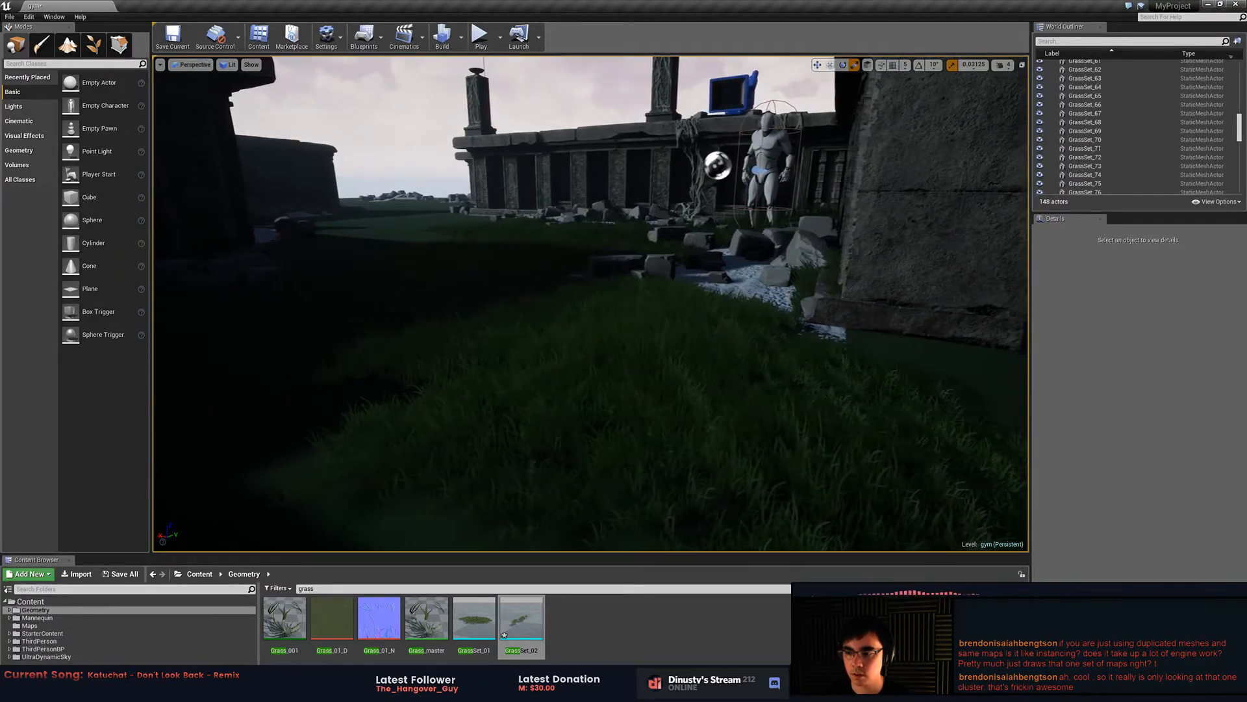
{"action": "key", "text": "e"}
{"action": "right_click_drag", "start_coordinate": [576, 216], "coordinate": [434, 131]}
{"action": "key", "text": "w"}
{"action": "key", "text": "s"}
{"action": "right_click_drag", "start_coordinate": [546, 168], "coordinate": [521, 125]}
{"action": "key", "text": "g"}
{"action": "key", "text": "w"}
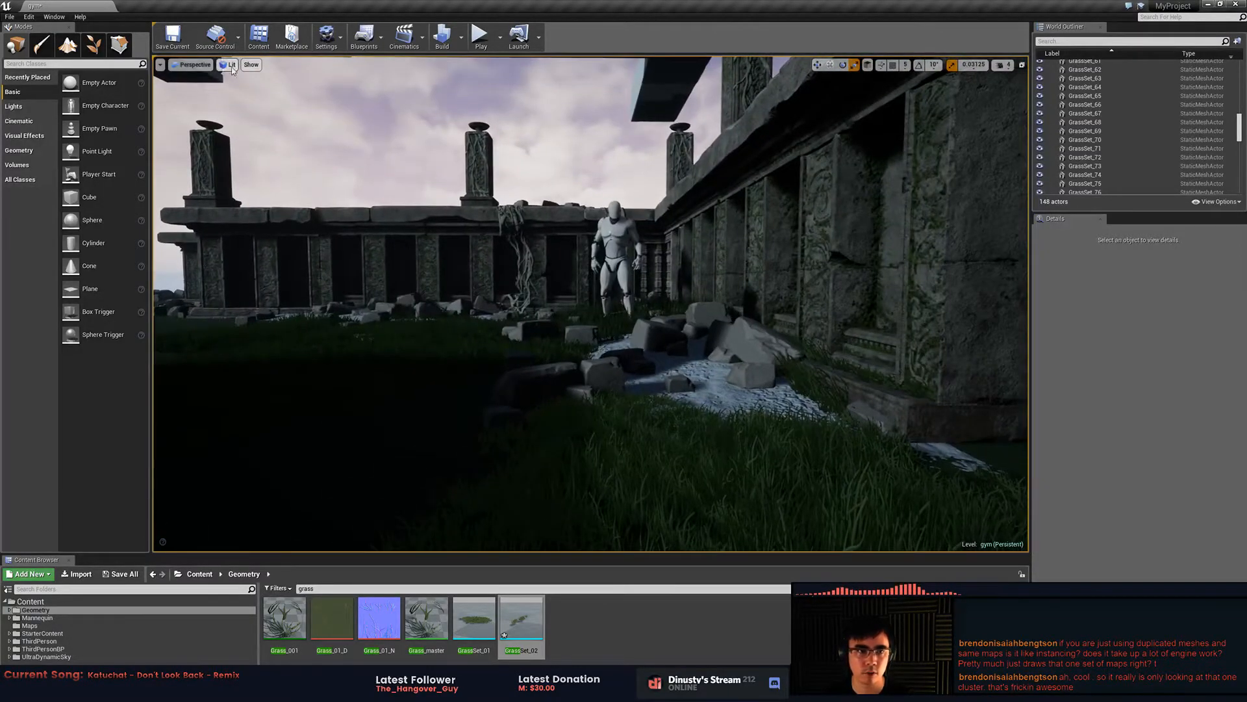
- Switch the viewport back to Detail Lighting and look over the grass patch at the temple's corner
{"action": "left_click", "coordinate": [231, 65]}
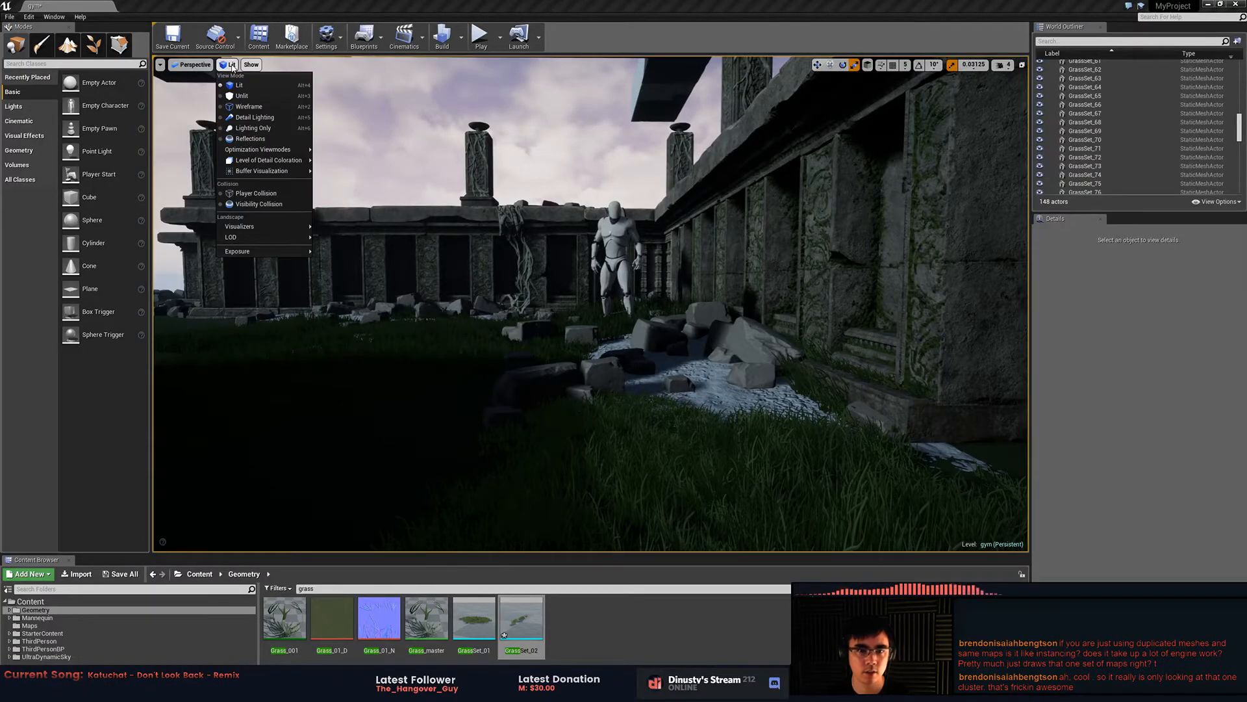
{"action": "left_click", "coordinate": [260, 117]}
{"action": "right_click_drag", "start_coordinate": [260, 122], "coordinate": [649, 223]}
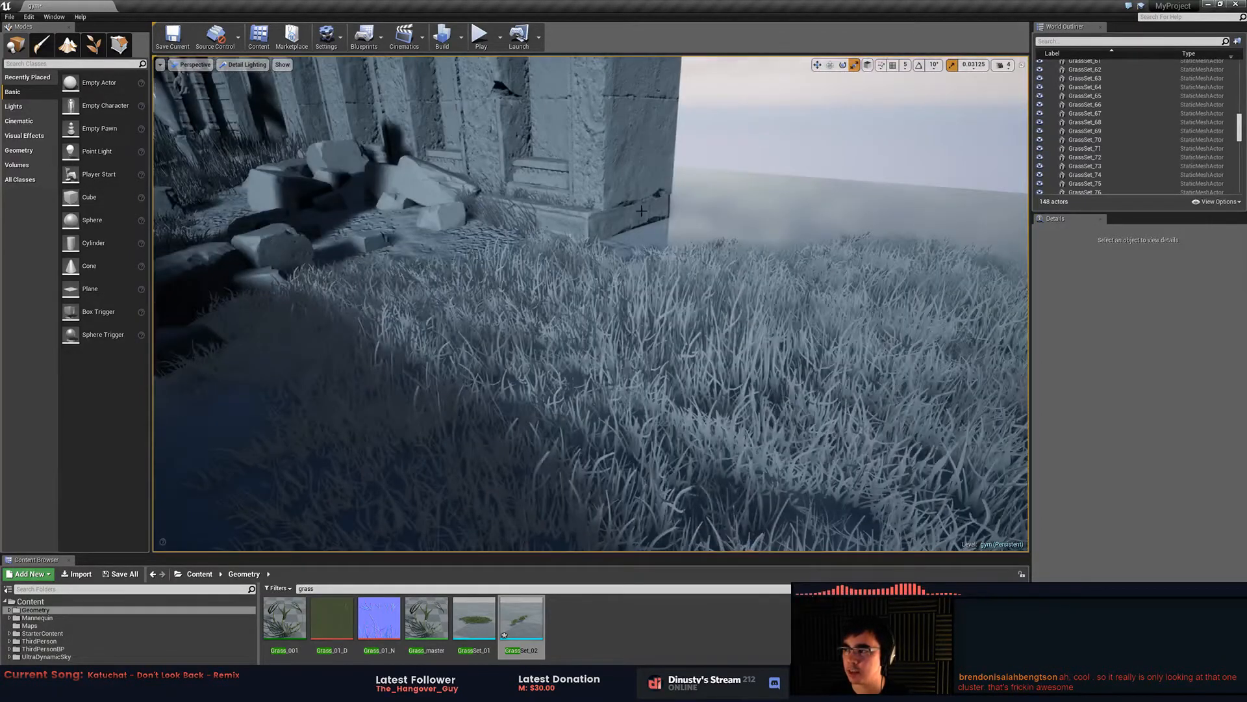
{"action": "right_click_drag", "start_coordinate": [499, 209], "coordinate": [614, 245]}
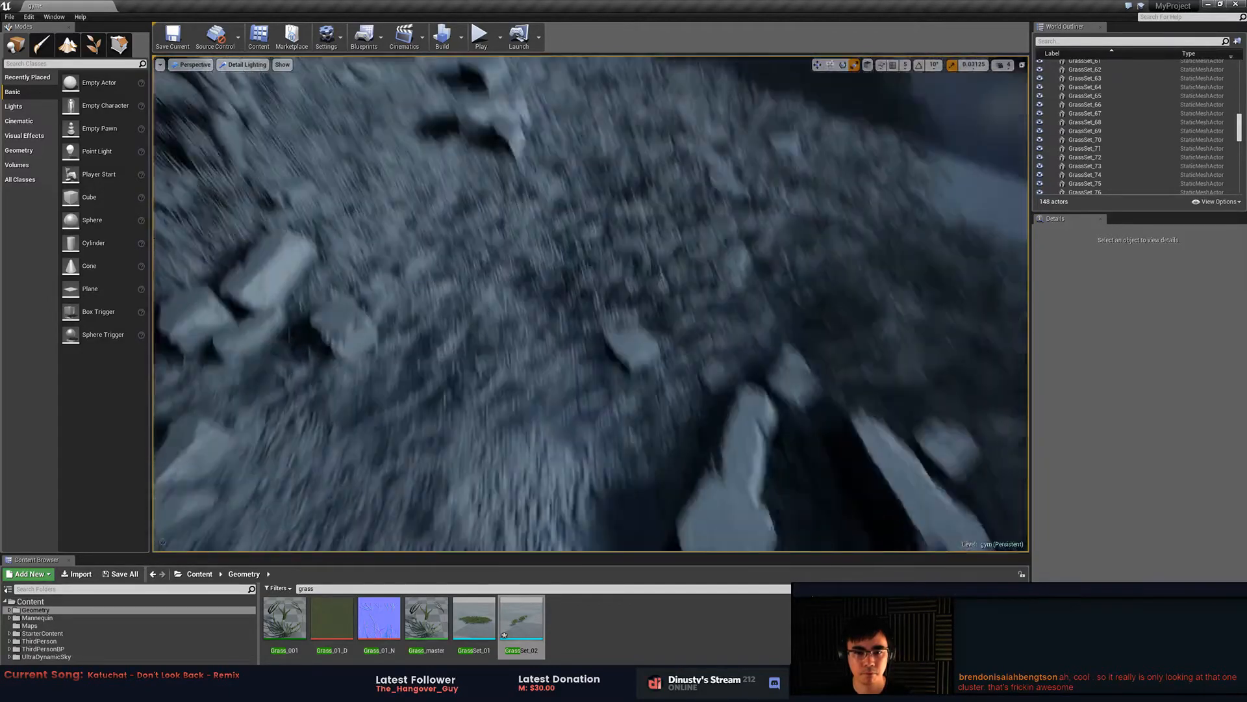
- Select the ten corner clumps GrassSet_68 to GrassSet_77, checking the selection by hiding, then duplicate the group onto the temple roof beside the stone slabs
{"action": "right_click_drag", "start_coordinate": [591, 304], "coordinate": [432, 337]}
{"action": "left_click", "coordinate": [465, 356]}
{"action": "left_click", "coordinate": [447, 321], "text": "ctrl"}
{"action": "left_click", "coordinate": [448, 323], "text": "ctrl"}
{"action": "left_click", "coordinate": [448, 327], "text": "ctrl"}
{"action": "left_click", "coordinate": [477, 372], "text": "ctrl"}
{"action": "left_click", "coordinate": [444, 393], "text": "ctrl"}
{"action": "key", "text": "h"}
{"action": "key", "text": "ctrl+z"}
{"action": "left_click", "coordinate": [532, 320], "text": "ctrl"}
{"action": "key", "text": "h"}
{"action": "key", "text": "ctrl+z"}
{"action": "left_click", "coordinate": [570, 333], "text": "ctrl"}
{"action": "key", "text": "h"}
{"action": "key", "text": "ctrl+z"}
{"action": "left_click", "coordinate": [594, 294], "text": "ctrl"}
{"action": "left_click", "coordinate": [566, 285], "text": "ctrl"}
{"action": "key", "text": "h"}
{"action": "key", "text": "ctrl+z"}
{"action": "left_click", "coordinate": [506, 282], "text": "ctrl"}
{"action": "key", "text": "h"}
{"action": "key", "text": "ctrl+z"}
{"action": "left_click", "coordinate": [584, 268], "text": "ctrl"}
{"action": "key", "text": "h"}
{"action": "key", "text": "ctrl+z"}
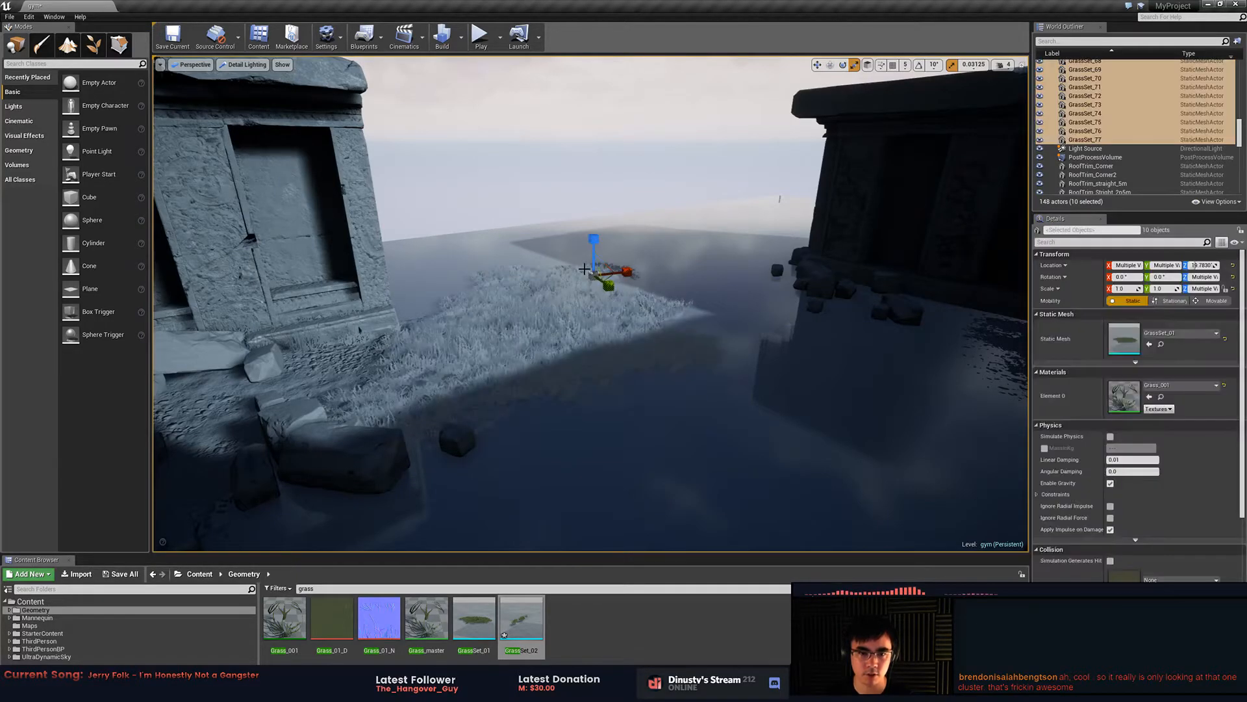
{"action": "left_click_drag", "start_coordinate": [594, 240], "coordinate": [684, 248], "text": "shift"}
{"action": "left_click_drag", "start_coordinate": [672, 334], "coordinate": [489, 319], "text": "shift"}
{"action": "key", "text": "w"}
{"action": "left_click_drag", "start_coordinate": [601, 352], "coordinate": [908, 443]}
{"action": "right_click_drag", "start_coordinate": [763, 298], "coordinate": [622, 352]}
{"action": "left_click", "coordinate": [621, 352]}
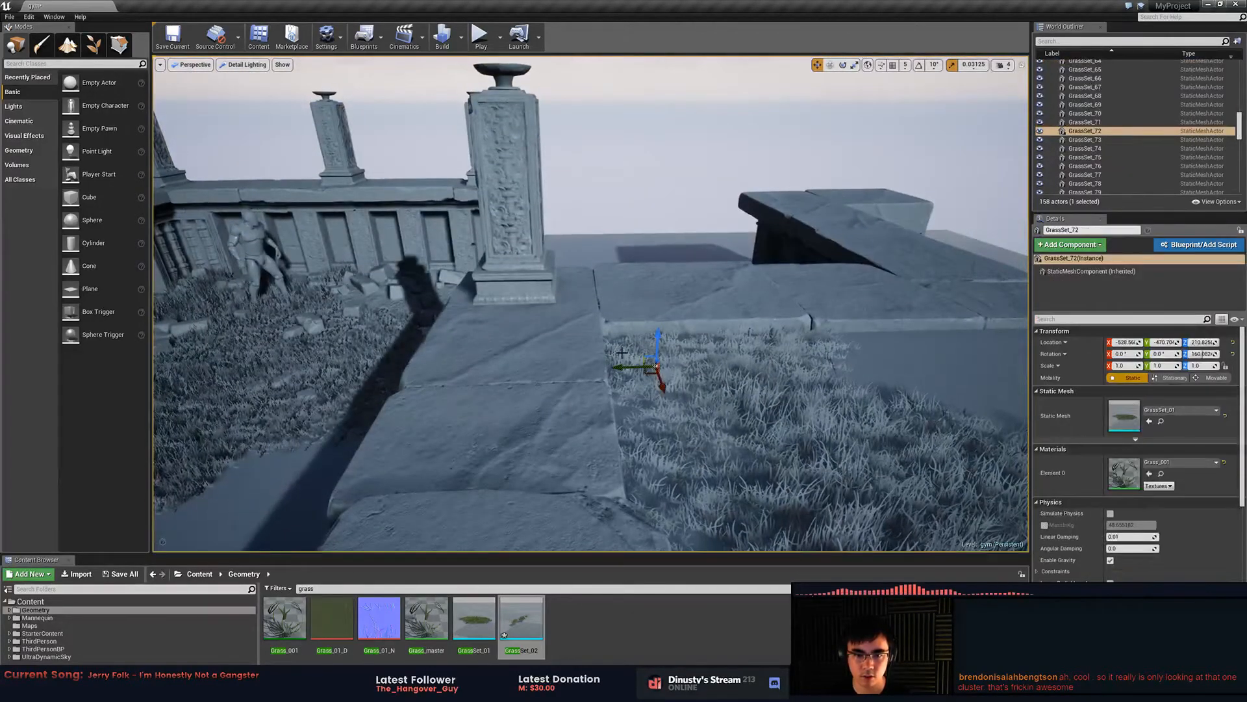
- Duplicate the tilted grass clump at the ledge's base and place the copy along the roof slabs' edge at about -563, -718, 212
{"action": "left_click", "coordinate": [341, 265]}
{"action": "right_click_drag", "start_coordinate": [341, 265], "coordinate": [315, 328]}
{"action": "left_click", "coordinate": [682, 372]}
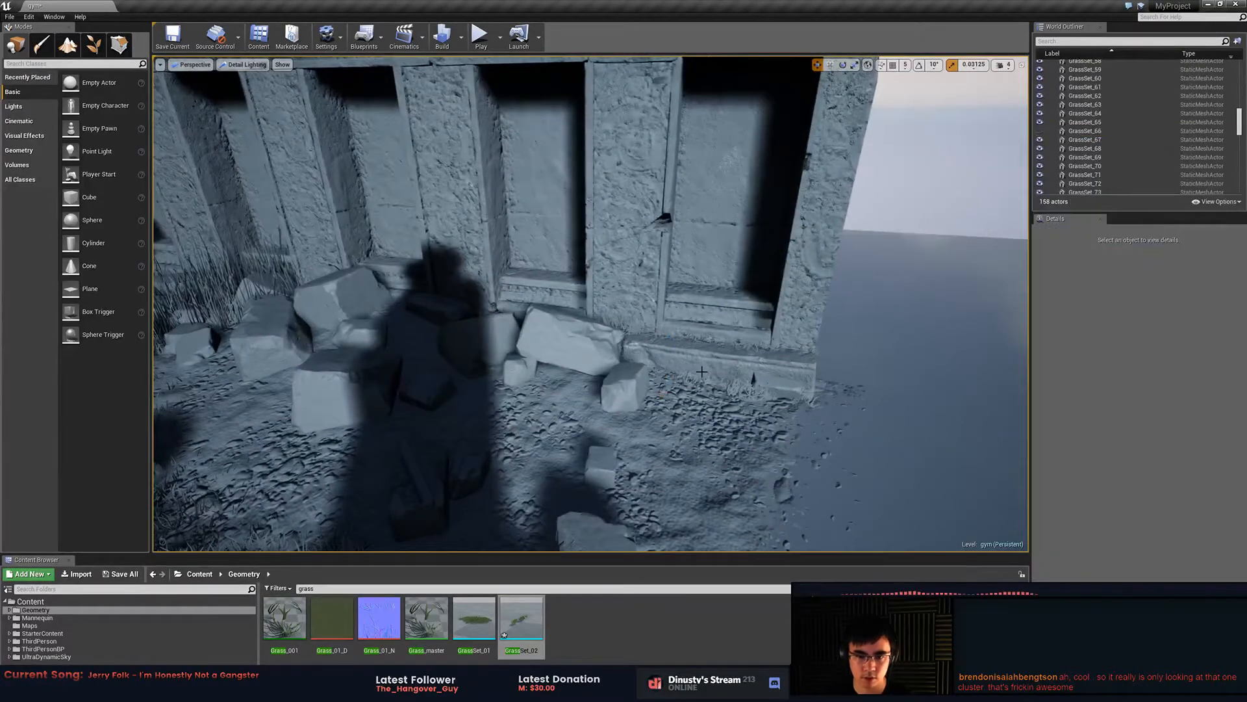
{"action": "left_click", "coordinate": [671, 371]}
{"action": "left_click", "coordinate": [694, 369]}
{"action": "left_click_drag", "start_coordinate": [664, 373], "coordinate": [924, 326], "text": "alt+shift"}
{"action": "right_click_drag", "start_coordinate": [944, 336], "coordinate": [875, 368]}
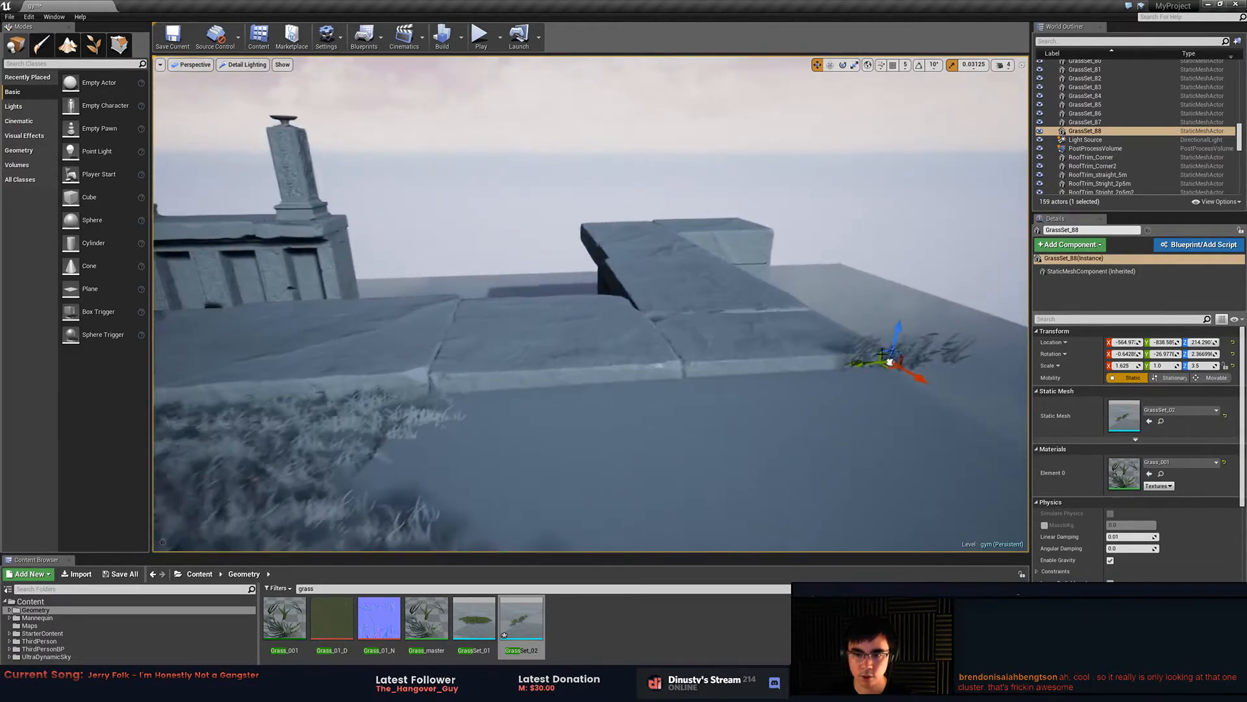
{"action": "left_click_drag", "start_coordinate": [876, 368], "coordinate": [696, 390]}
- Rotate the roof-edge grass clump to about -2.9° around Y and scale it to about 4.03 in Z
{"action": "key", "text": "r"}
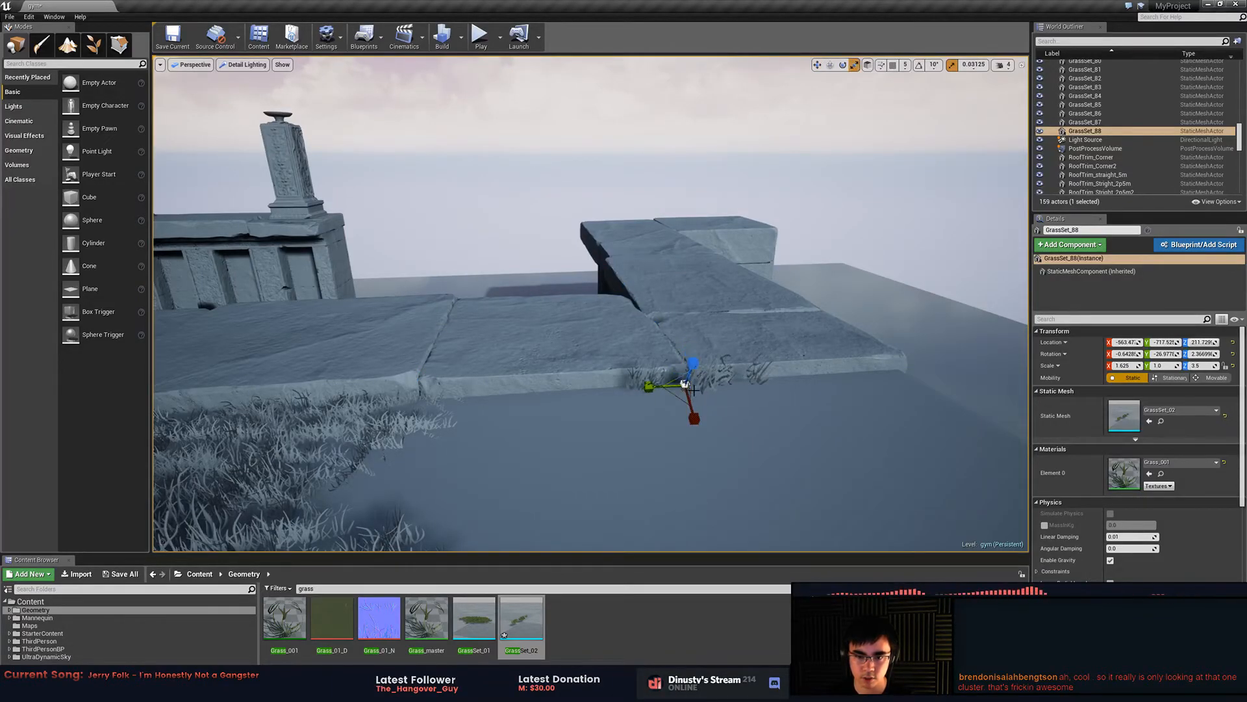
{"action": "right_click_drag", "start_coordinate": [637, 366], "coordinate": [688, 367]}
{"action": "key", "text": "e"}
{"action": "left_click_drag", "start_coordinate": [571, 306], "coordinate": [552, 304]}
{"action": "key", "text": "w"}
{"action": "left_click_drag", "start_coordinate": [596, 362], "coordinate": [604, 363]}
{"action": "key", "text": "r"}
{"action": "left_click_drag", "start_coordinate": [572, 324], "coordinate": [572, 312]}
- Duplicate the roof-edge clump along the slabs and place the copy near the pillar, at about -469 on Y
{"action": "right_click_drag", "start_coordinate": [572, 312], "coordinate": [344, 316]}
{"action": "key", "text": "w"}
{"action": "left_click_drag", "start_coordinate": [661, 331], "coordinate": [391, 341]}
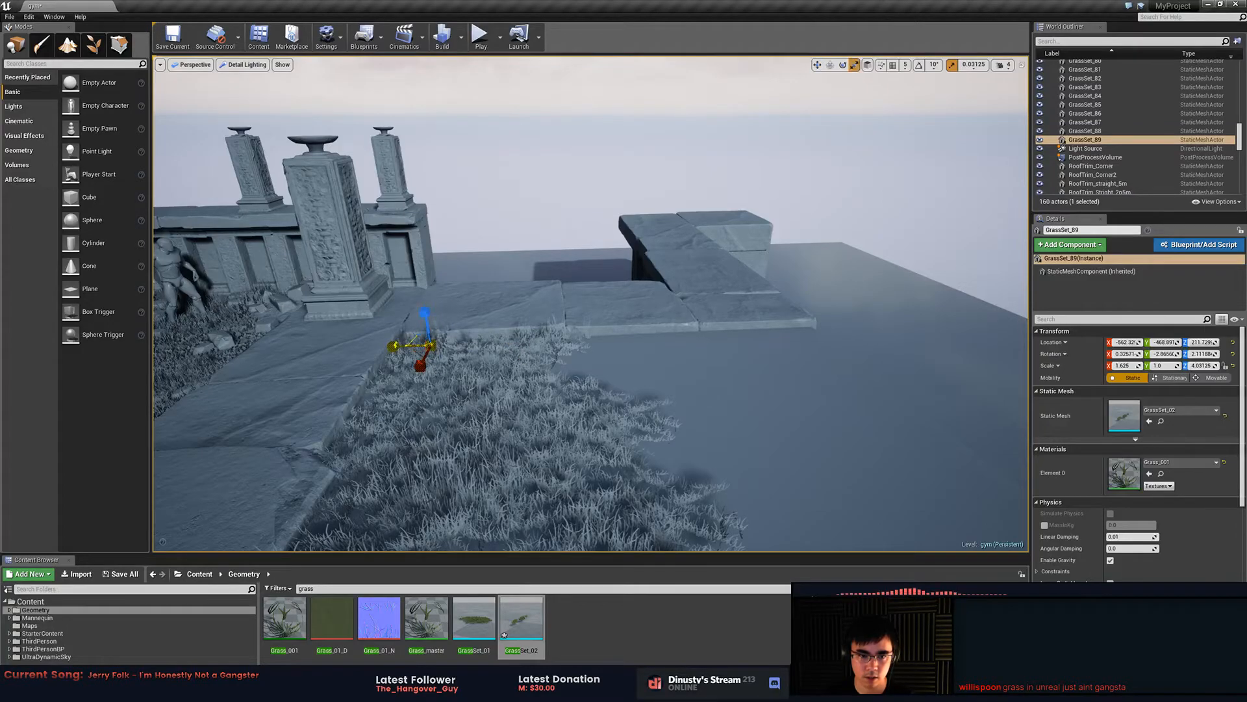
- Duplicate the clump near the pillar and position and turn the copies along the seam between the roof's stone slabs
{"action": "left_click_drag", "start_coordinate": [419, 347], "coordinate": [284, 368], "text": "alt"}
{"action": "key", "text": "e"}
{"action": "key", "text": "w"}
{"action": "key", "text": "e"}
{"action": "key", "text": "w"}
{"action": "key", "text": "e"}
{"action": "key", "text": "r"}
{"action": "key", "text": "w"}
- Scale the slab seam's GrassSet_91 clump to 1.25, 1.09 and 2.34, raise it to about 223 on Z and turn it to about 178.8°
{"action": "right_click_drag", "start_coordinate": [284, 368], "coordinate": [383, 404]}
{"action": "key", "text": "r"}
{"action": "left_click_drag", "start_coordinate": [728, 332], "coordinate": [674, 335]}
{"action": "key", "text": "w"}
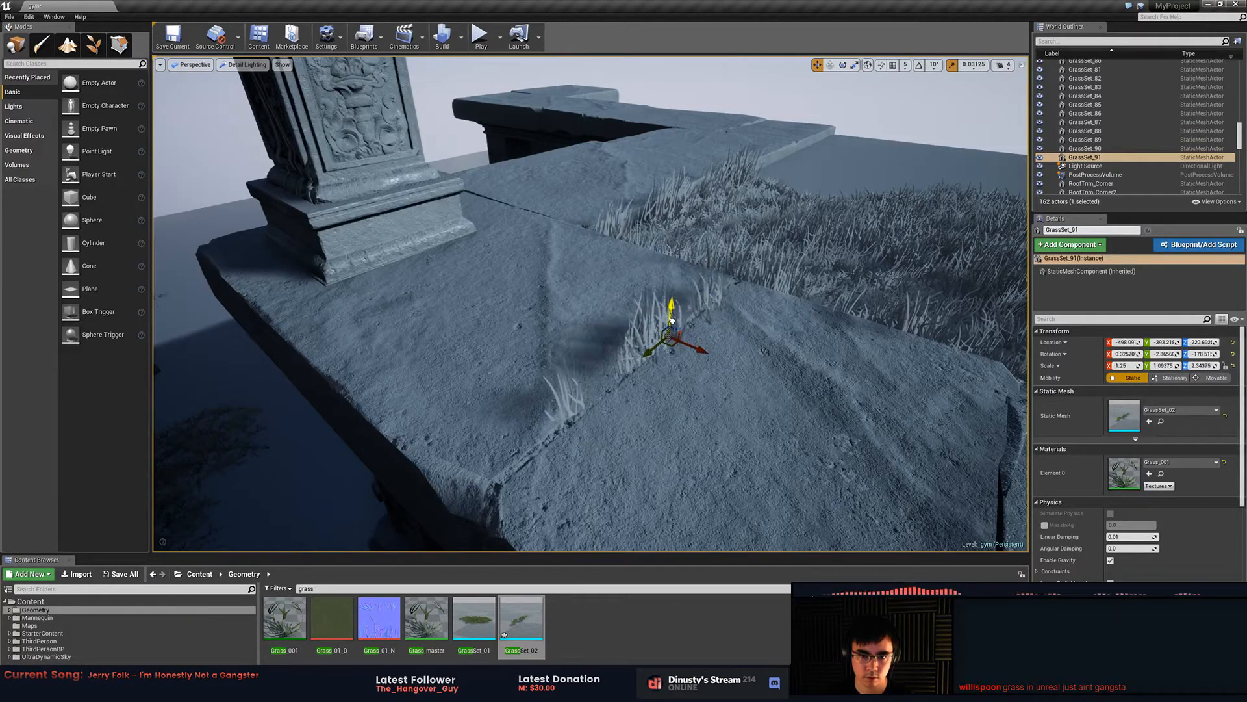
{"action": "key", "text": "e"}
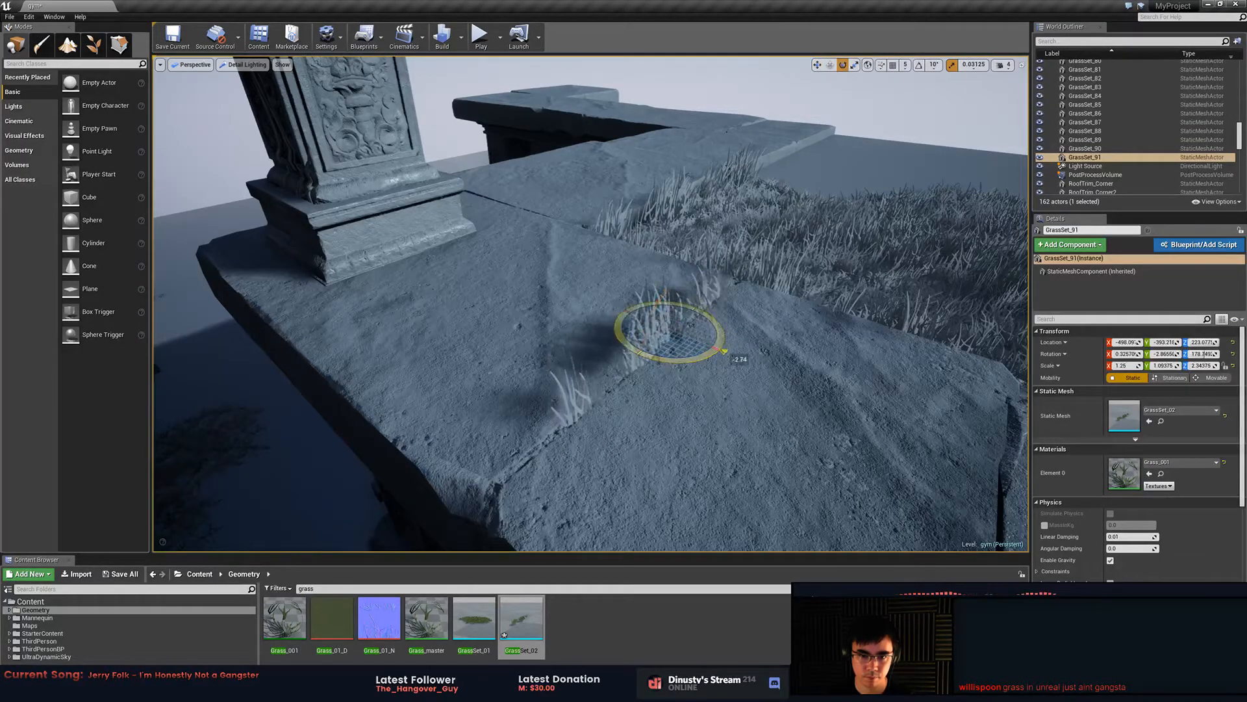
{"action": "key", "text": "w"}
- Duplicate the seam clump and position and reorient the copy farther along the stone slab's edge on the roof
{"action": "left_click_drag", "start_coordinate": [678, 340], "coordinate": [996, 516], "text": "alt"}
{"action": "left_click_drag", "start_coordinate": [848, 376], "coordinate": [728, 333]}
{"action": "right_click_drag", "start_coordinate": [794, 402], "coordinate": [761, 345]}
{"action": "left_click_drag", "start_coordinate": [617, 283], "coordinate": [639, 291]}
{"action": "left_click_drag", "start_coordinate": [621, 349], "coordinate": [669, 330]}
{"action": "key", "text": "w"}
{"action": "key", "text": "Escape"}
- Pick the roof patch's grass clump nearest the stone slab's edge and stretch it taller in Z
{"action": "right_click_drag", "start_coordinate": [669, 331], "coordinate": [390, 370]}
{"action": "left_click", "coordinate": [416, 380]}
{"action": "left_click", "coordinate": [404, 375]}
{"action": "left_click", "coordinate": [519, 354]}
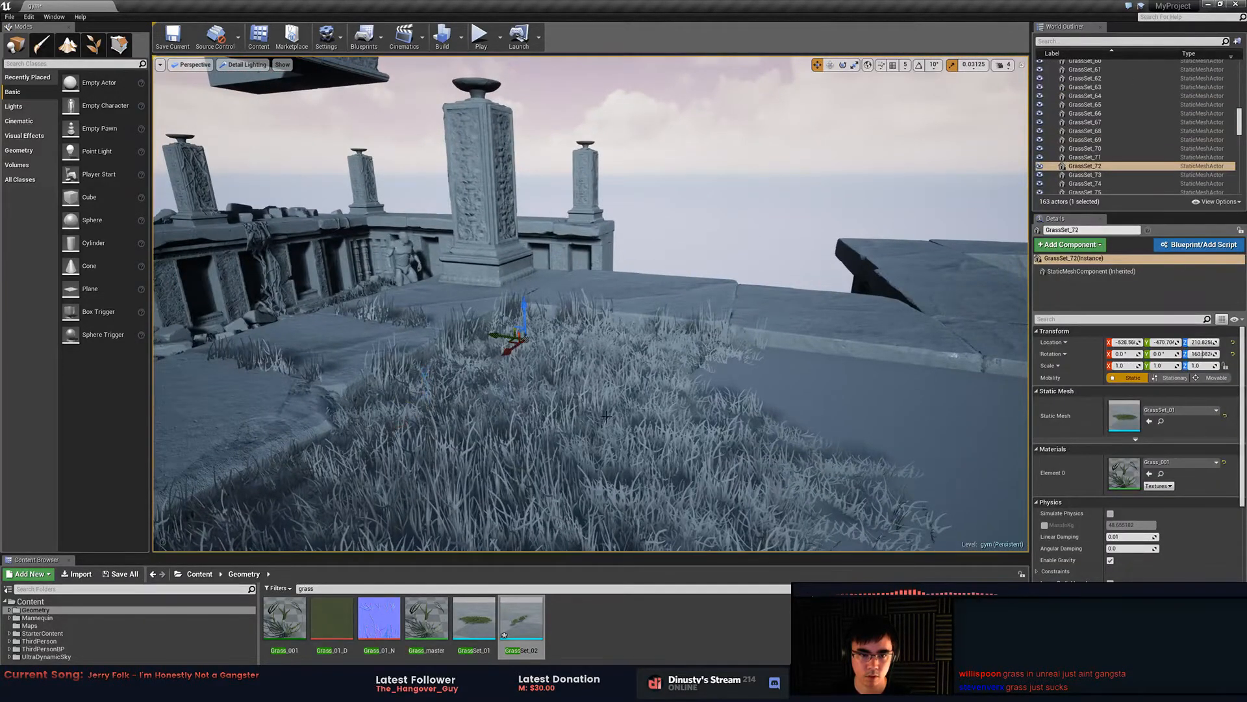
{"action": "left_click", "coordinate": [622, 400]}
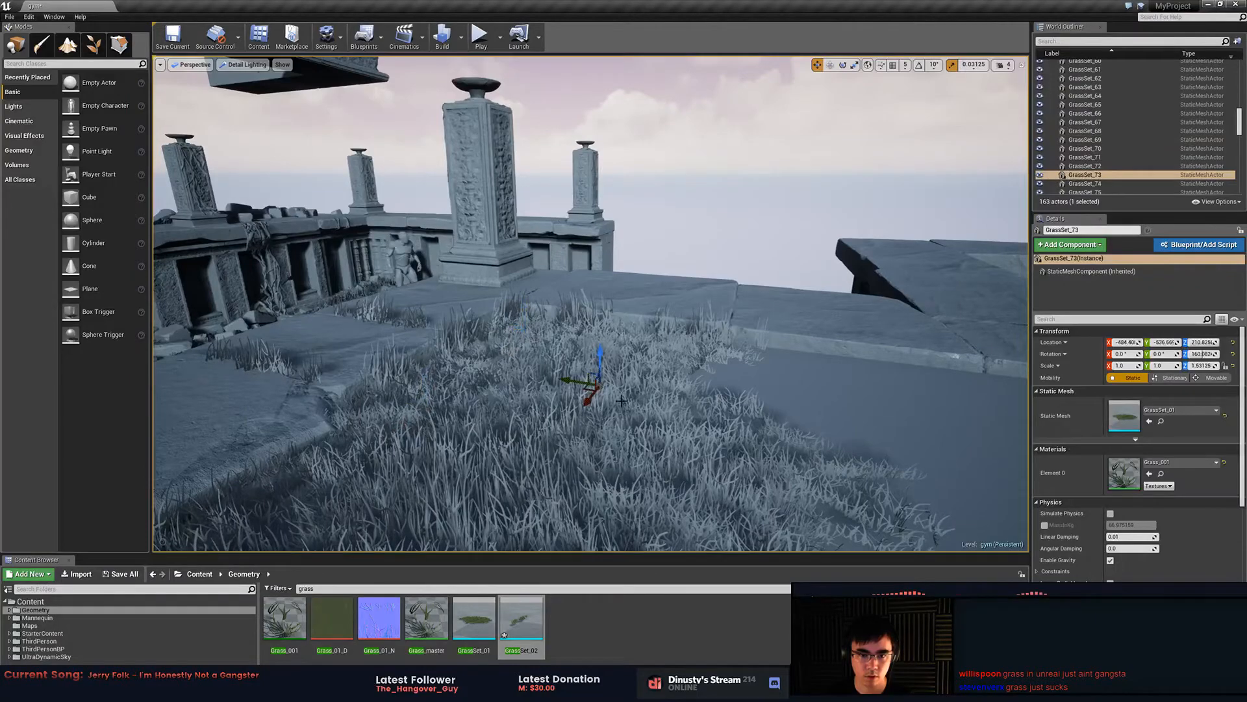
{"action": "left_click", "coordinate": [476, 358]}
{"action": "left_click_drag", "start_coordinate": [424, 373], "coordinate": [423, 354]}
{"action": "left_click", "coordinate": [525, 330]}
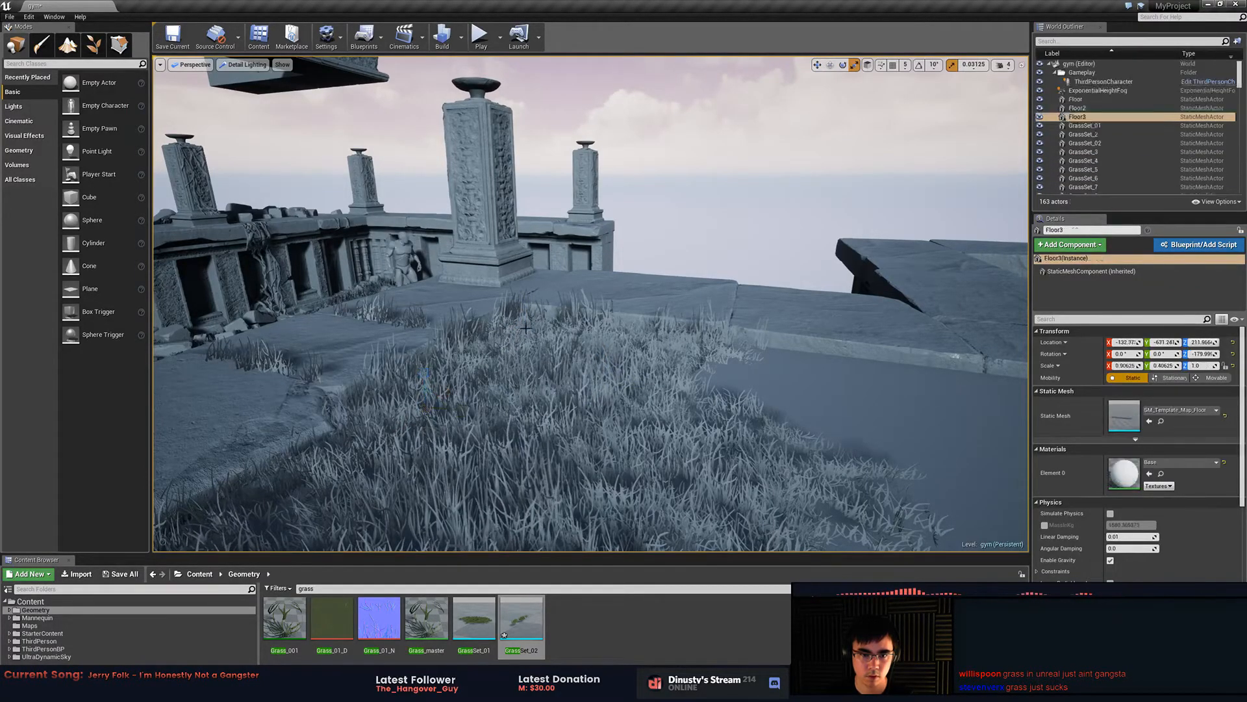
- Stretch the roof patch's GrassSet_72 clump to about 1.34 in Z and make the GrassSet_71 clump by the slab edge taller
{"action": "left_click_drag", "start_coordinate": [527, 330], "coordinate": [525, 330]}
{"action": "left_click", "coordinate": [532, 327]}
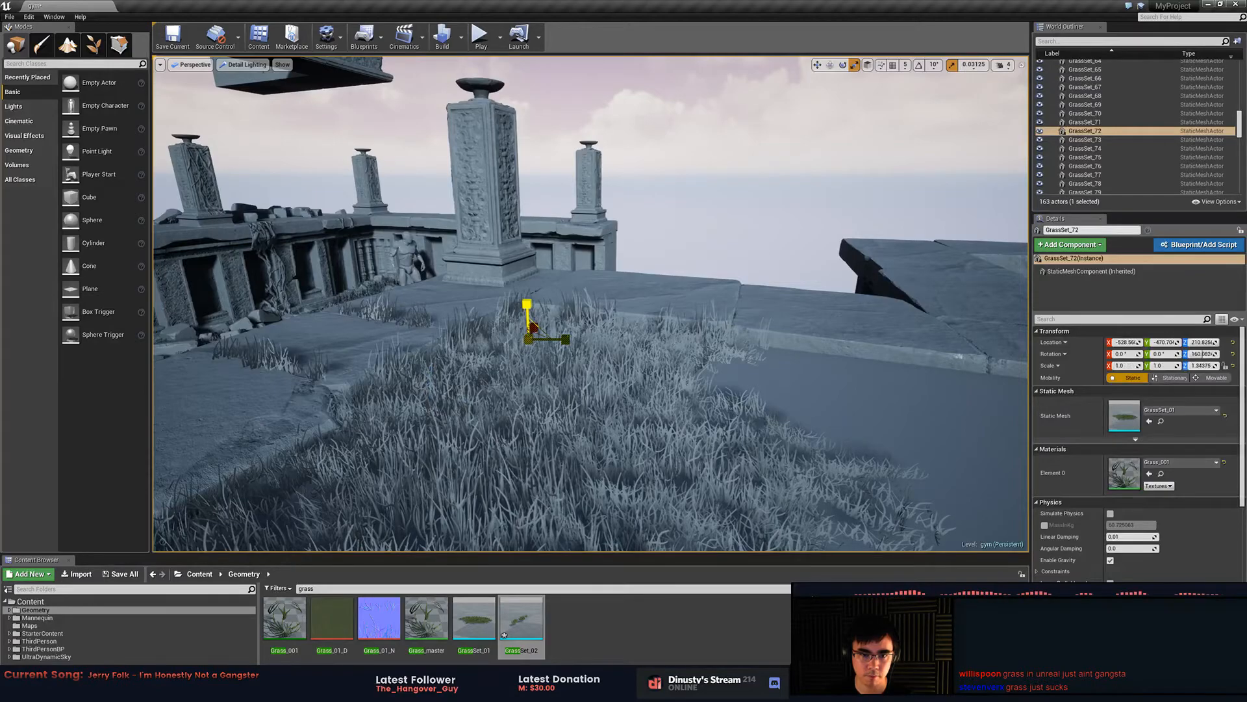
{"action": "left_click", "coordinate": [669, 336]}
{"action": "left_click_drag", "start_coordinate": [676, 323], "coordinate": [675, 311]}
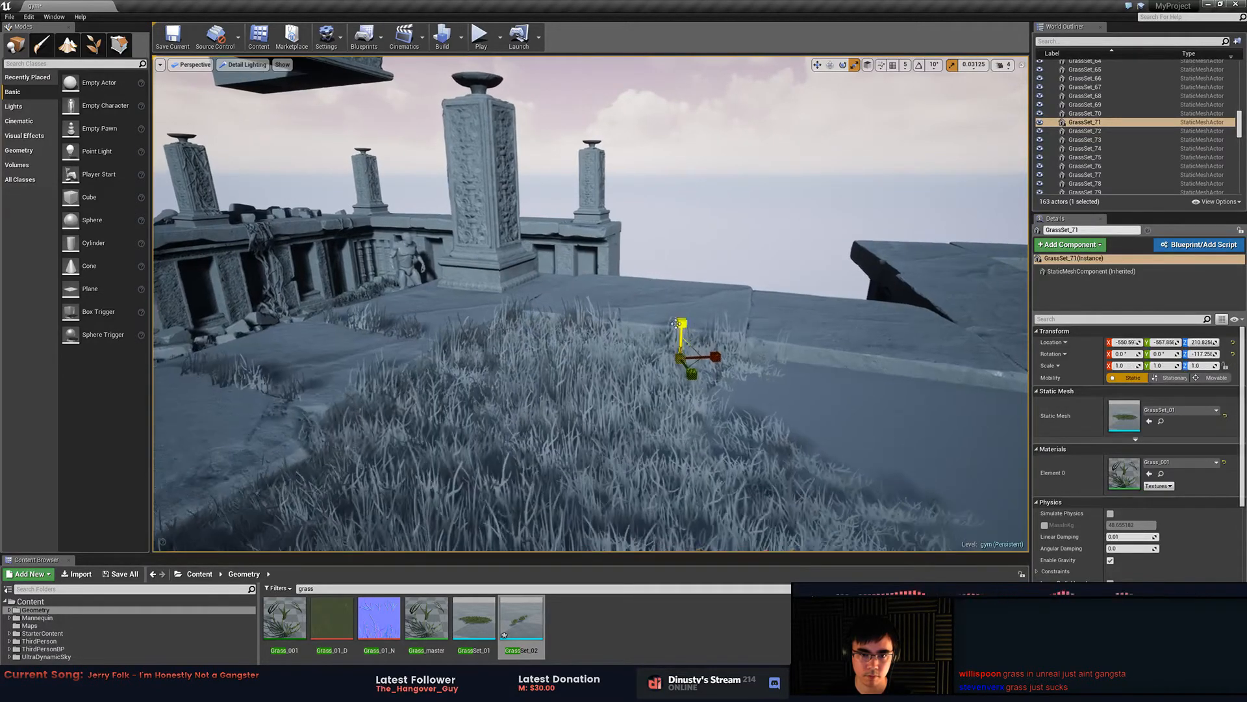
{"action": "left_click", "coordinate": [730, 259]}
{"action": "key", "text": "Escape"}
- Switch the viewport's view mode from Detail Lighting to Lit
{"action": "right_click_drag", "start_coordinate": [729, 260], "coordinate": [748, 286]}
{"action": "key", "text": "w"}
{"action": "key", "text": "s"}
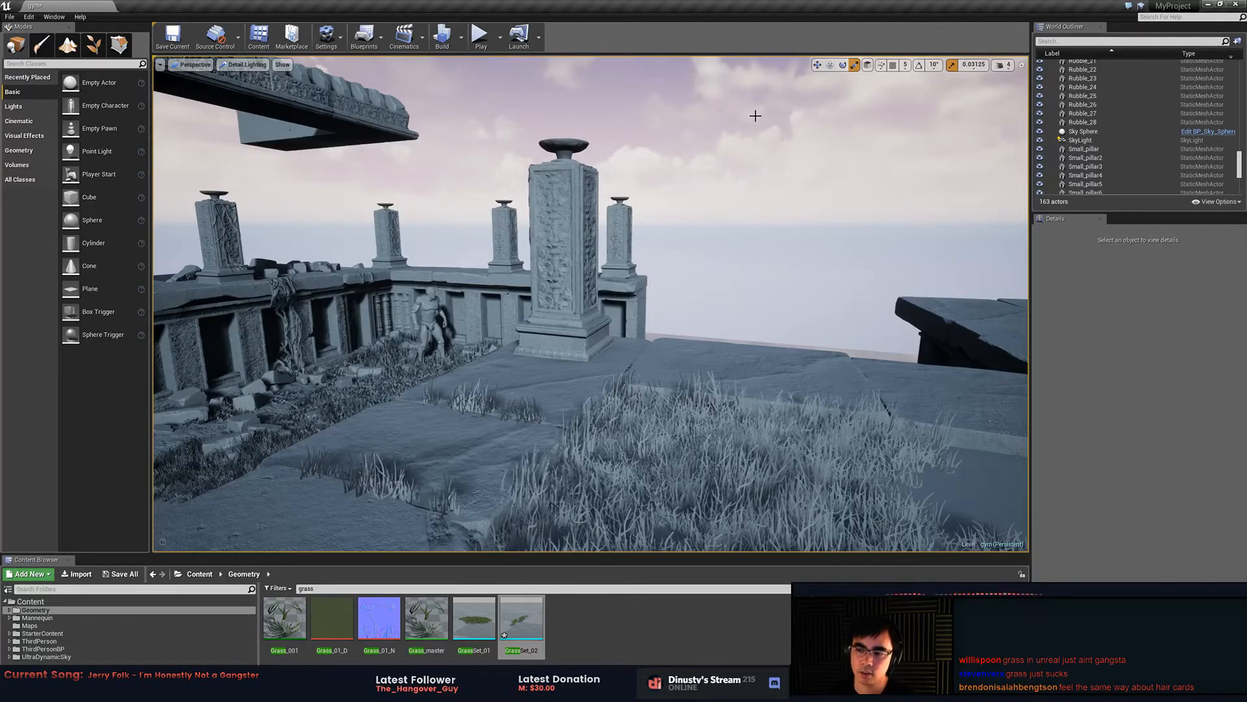
{"action": "left_click", "coordinate": [245, 65]}
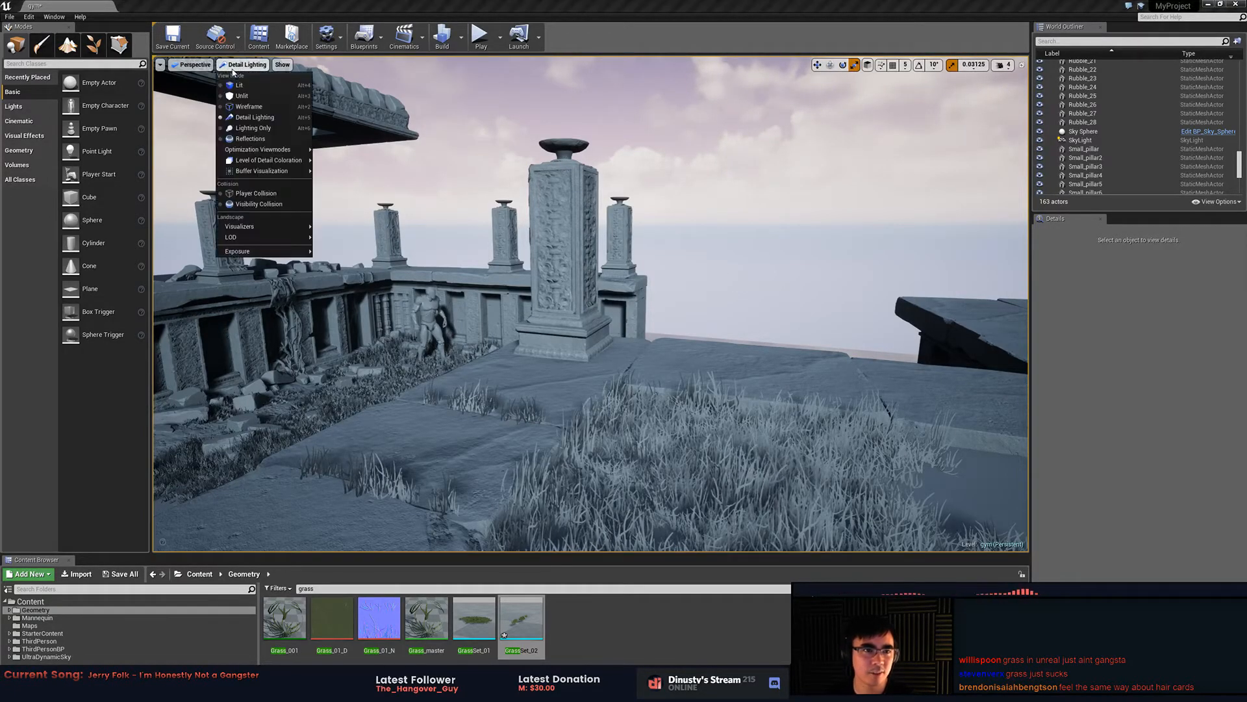
{"action": "left_click", "coordinate": [246, 85]}
{"action": "right_click_drag", "start_coordinate": [807, 219], "coordinate": [861, 233]}
{"action": "key", "text": "w"}
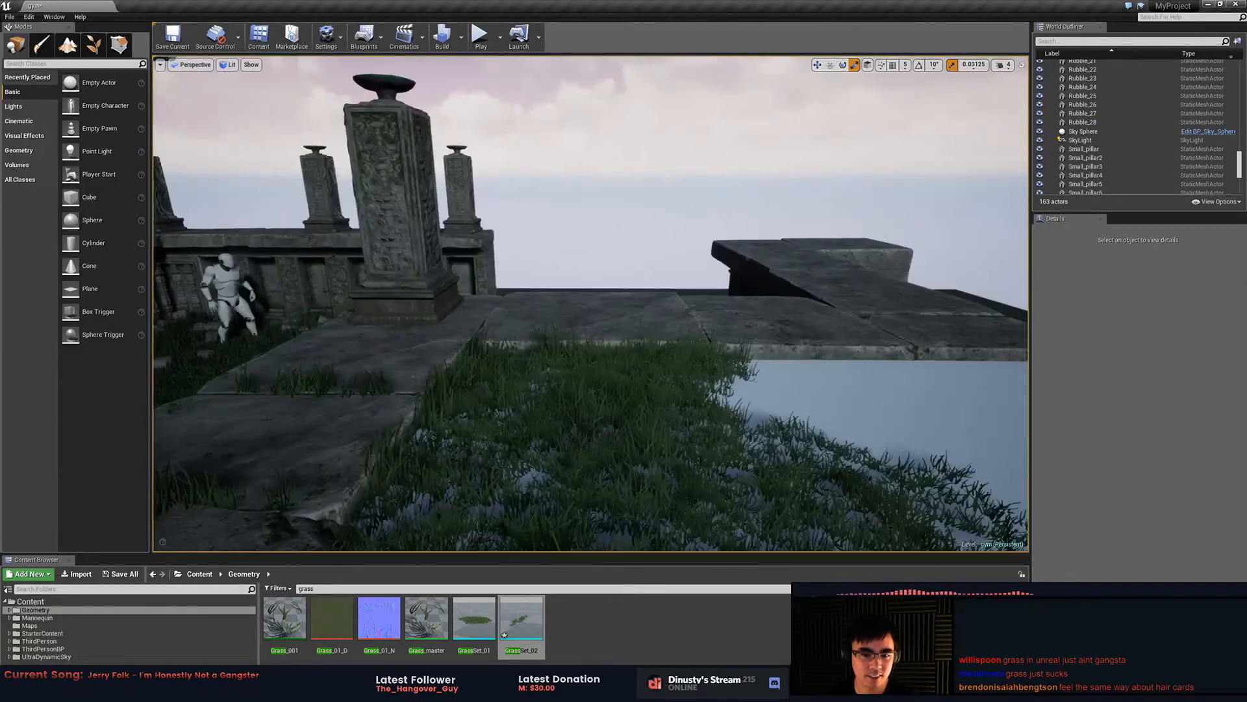
- Replace the Floor3 plane's white Base material with the same dark green Default material used on the ground Floor
{"action": "left_click", "coordinate": [973, 387]}
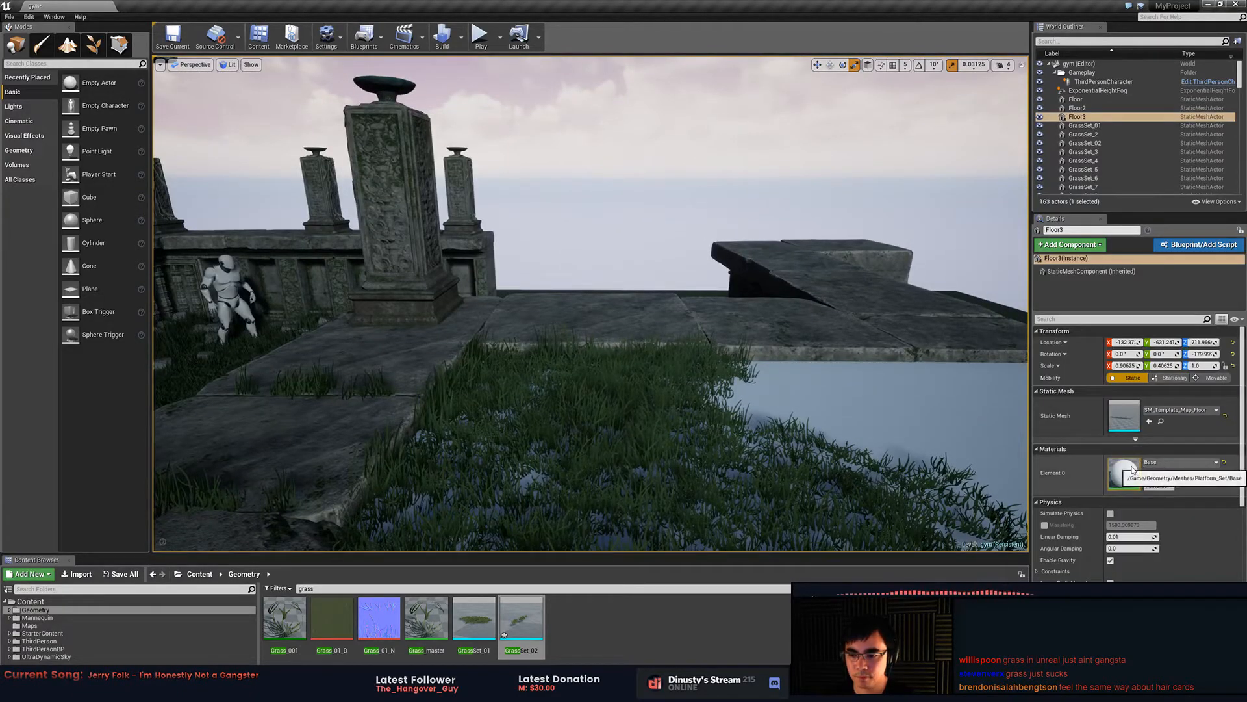
{"action": "key", "text": "s"}
{"action": "mouse_move", "coordinate": [515, 305]}
{"action": "right_mouse_down"}
{"action": "mouse_move", "coordinate": [520, 354]}
{"action": "mouse_move", "coordinate": [515, 305]}
{"action": "right_mouse_up"}
{"action": "left_click", "coordinate": [525, 297]}
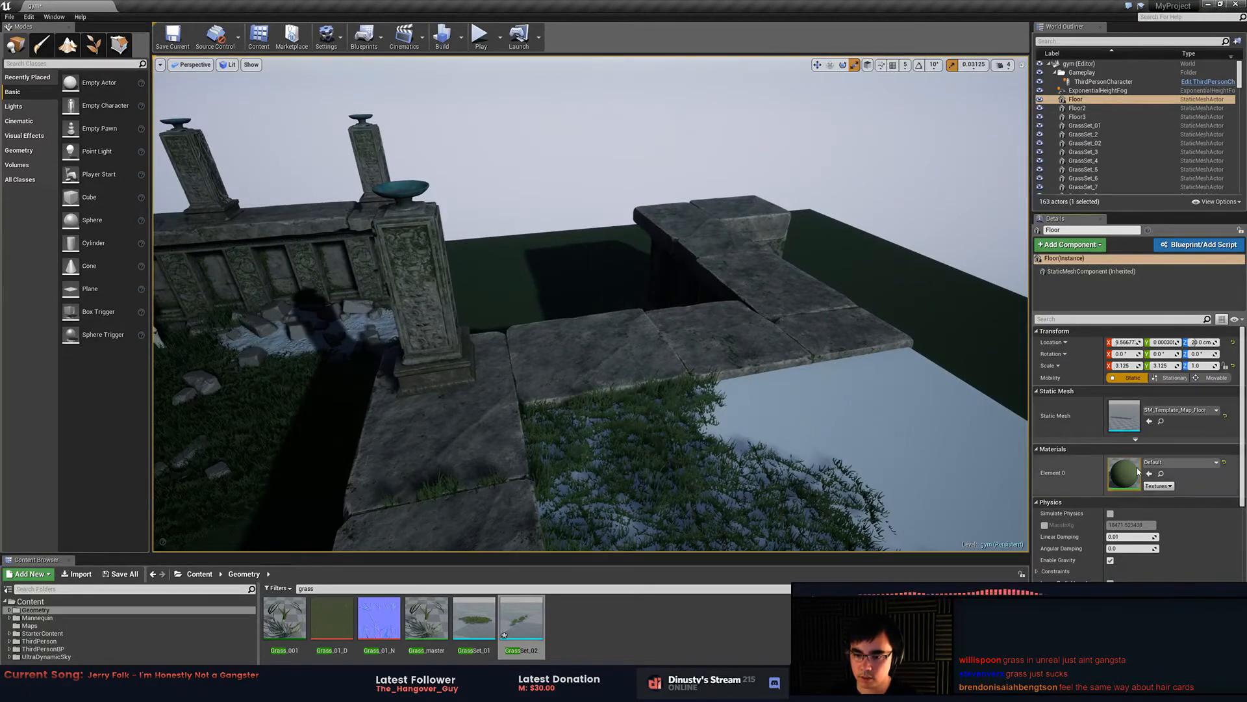
{"action": "left_click", "coordinate": [956, 447]}
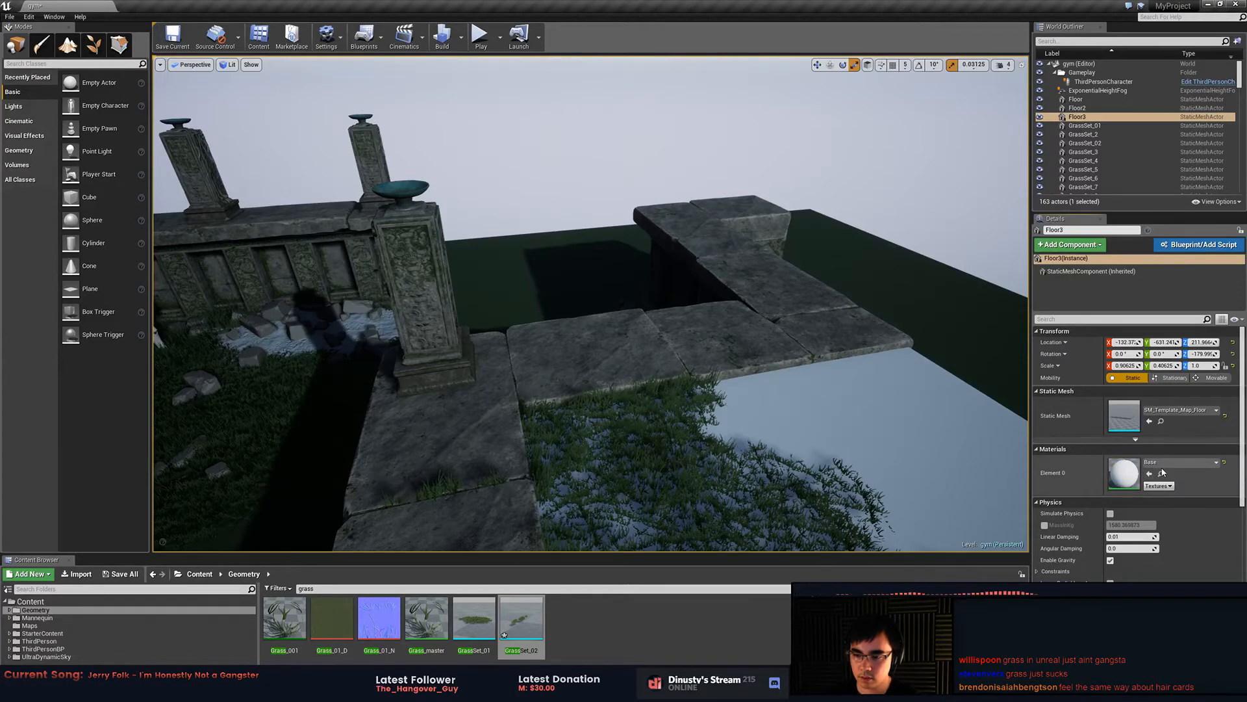
{"action": "left_click", "coordinate": [1180, 464]}
{"action": "type", "text": "def"}
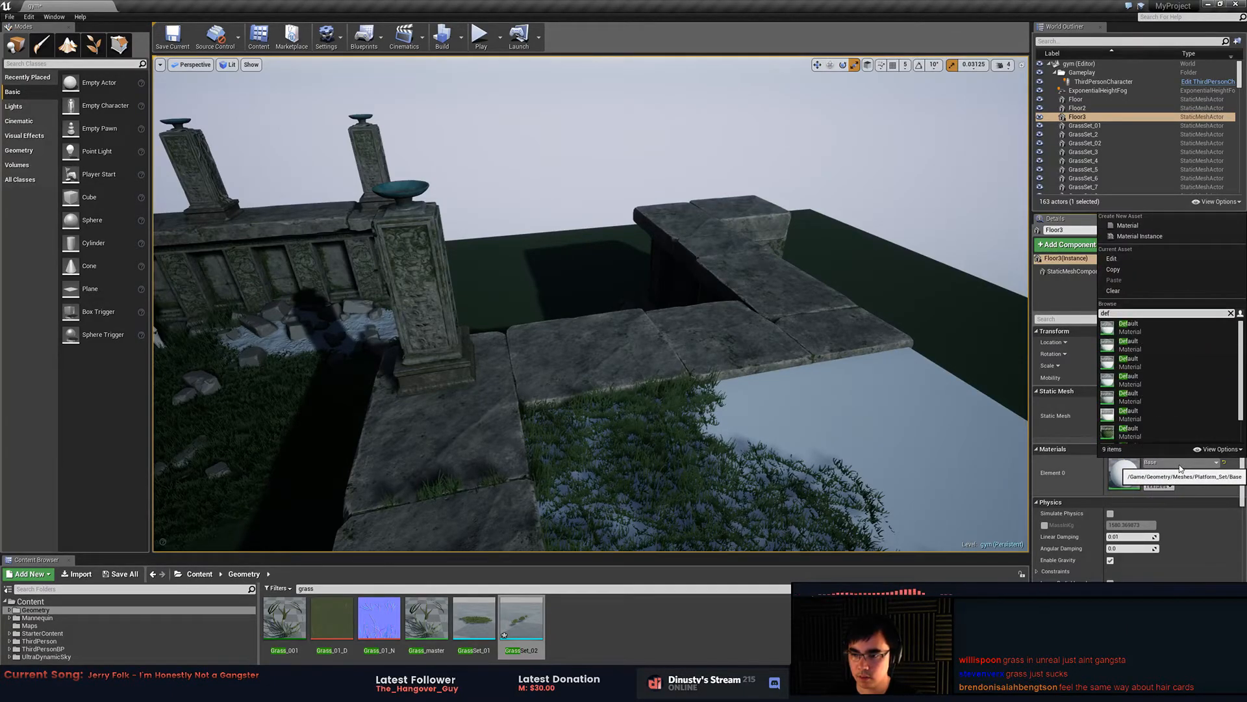
{"action": "left_click", "coordinate": [1143, 438]}
{"action": "key", "text": "w"}
{"action": "right_click_drag", "start_coordinate": [865, 187], "coordinate": [759, 213]}
{"action": "left_click", "coordinate": [779, 240]}
{"action": "key", "text": "s"}
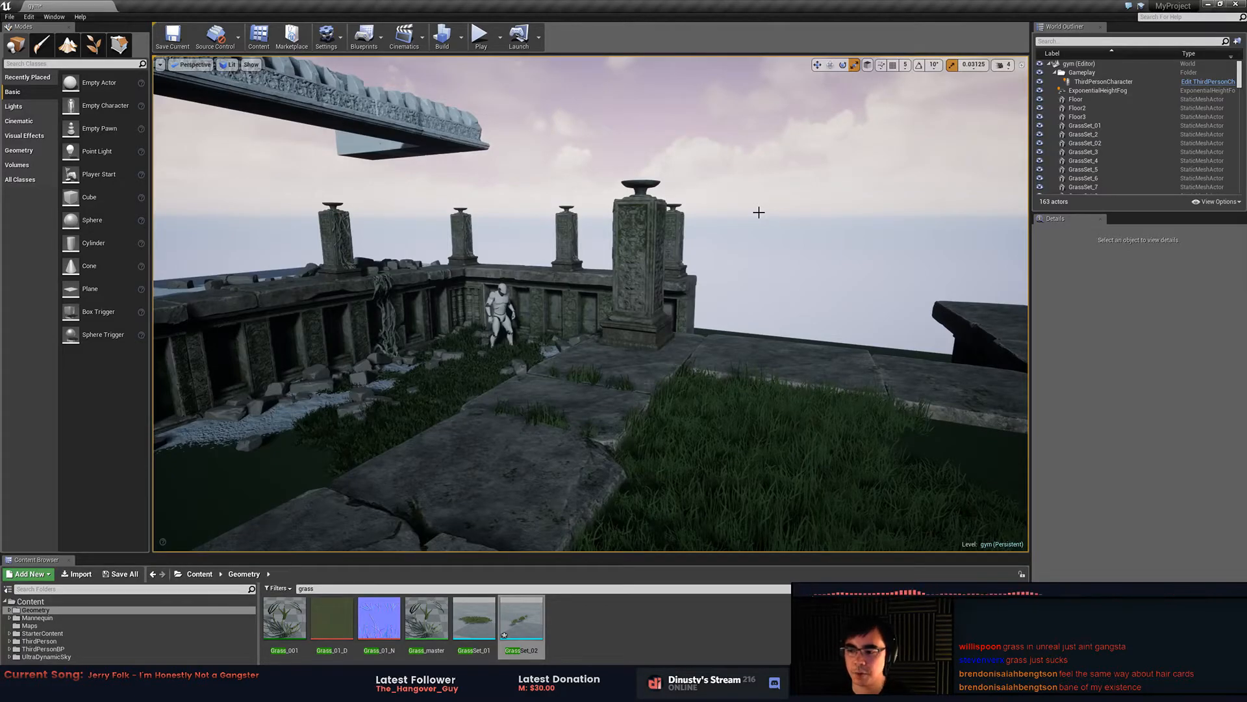
- Duplicate a grass clump from the slab seam, move the copy beside the pillar base and turn it to about 93.7° on Z
{"action": "key", "text": "w"}
{"action": "right_click_drag", "start_coordinate": [713, 248], "coordinate": [682, 271]}
{"action": "key", "text": "w"}
{"action": "key", "text": "d"}
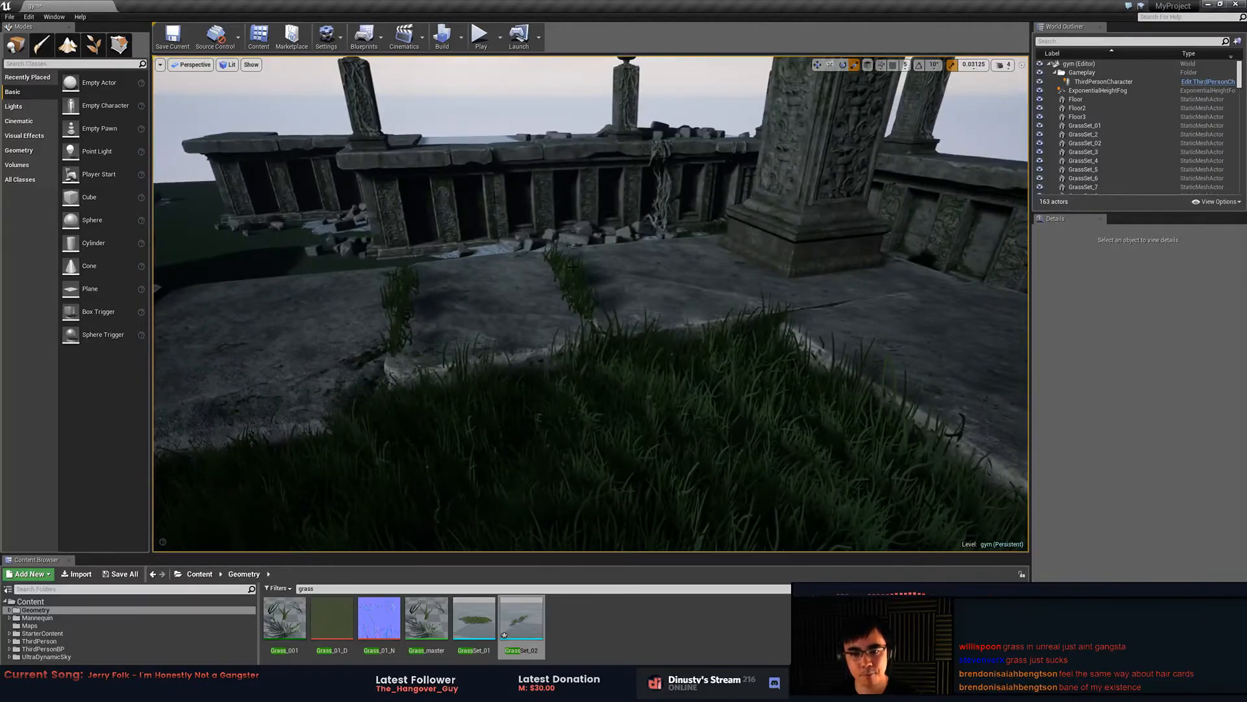
{"action": "left_click", "coordinate": [576, 290]}
{"action": "key", "text": "ctrl+w"}
{"action": "key", "text": "w"}
{"action": "left_click_drag", "start_coordinate": [549, 295], "coordinate": [840, 290]}
{"action": "key", "text": "e"}
{"action": "key", "text": "w"}
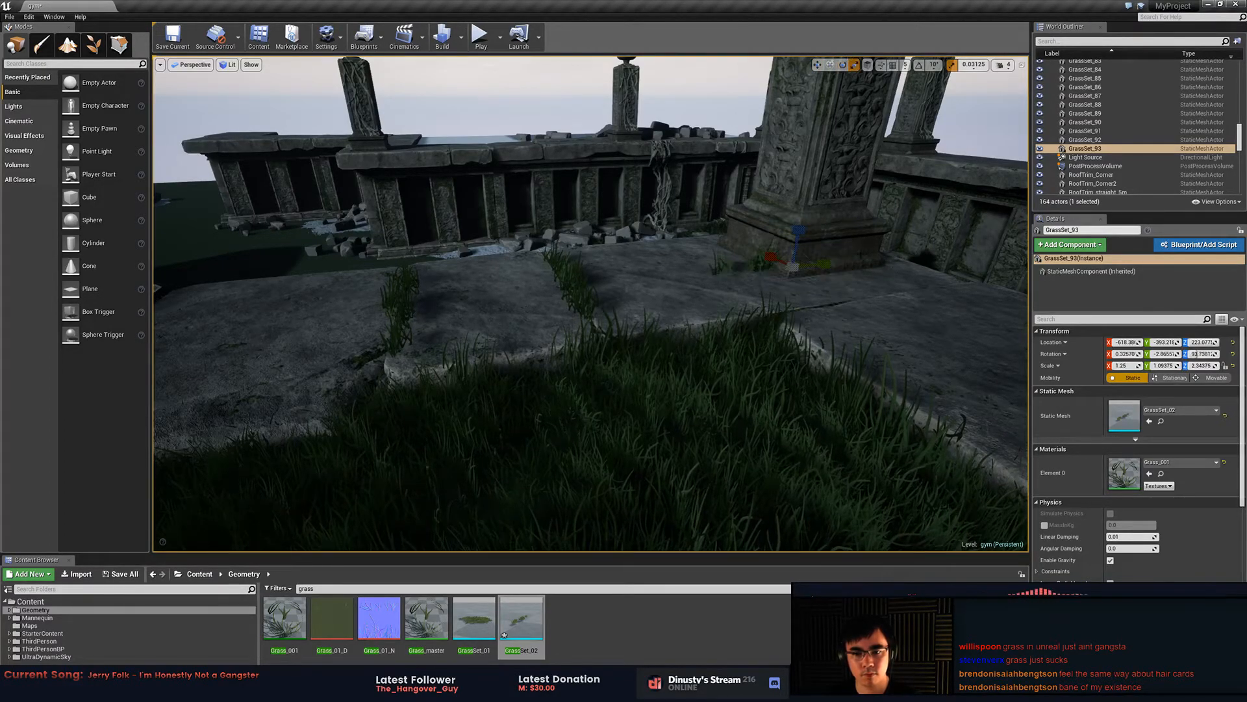
- Scale the pillar's GrassSet_93 clump to about 1.09, 0.75 and 2.19, then tilt it and fit it against the pillar base
{"action": "key", "text": "r"}
{"action": "left_click_drag", "start_coordinate": [794, 263], "coordinate": [795, 266]}
{"action": "key", "text": "w"}
{"action": "key", "text": "f"}
{"action": "left_click_drag", "start_coordinate": [608, 335], "coordinate": [734, 321]}
{"action": "key", "text": "e"}
{"action": "left_click_drag", "start_coordinate": [782, 276], "coordinate": [790, 271]}
{"action": "key", "text": "w"}
{"action": "left_click_drag", "start_coordinate": [738, 306], "coordinate": [815, 339]}
- Duplicate the pillar clump, move the copy to the base's adjacent side and rotate it to about 3.3°, -10.5° and -11.9°
{"action": "key", "text": "ctrl+w"}
{"action": "key", "text": "e"}
{"action": "key", "text": "w"}
{"action": "left_click_drag", "start_coordinate": [736, 317], "coordinate": [446, 320]}
{"action": "key", "text": "e"}
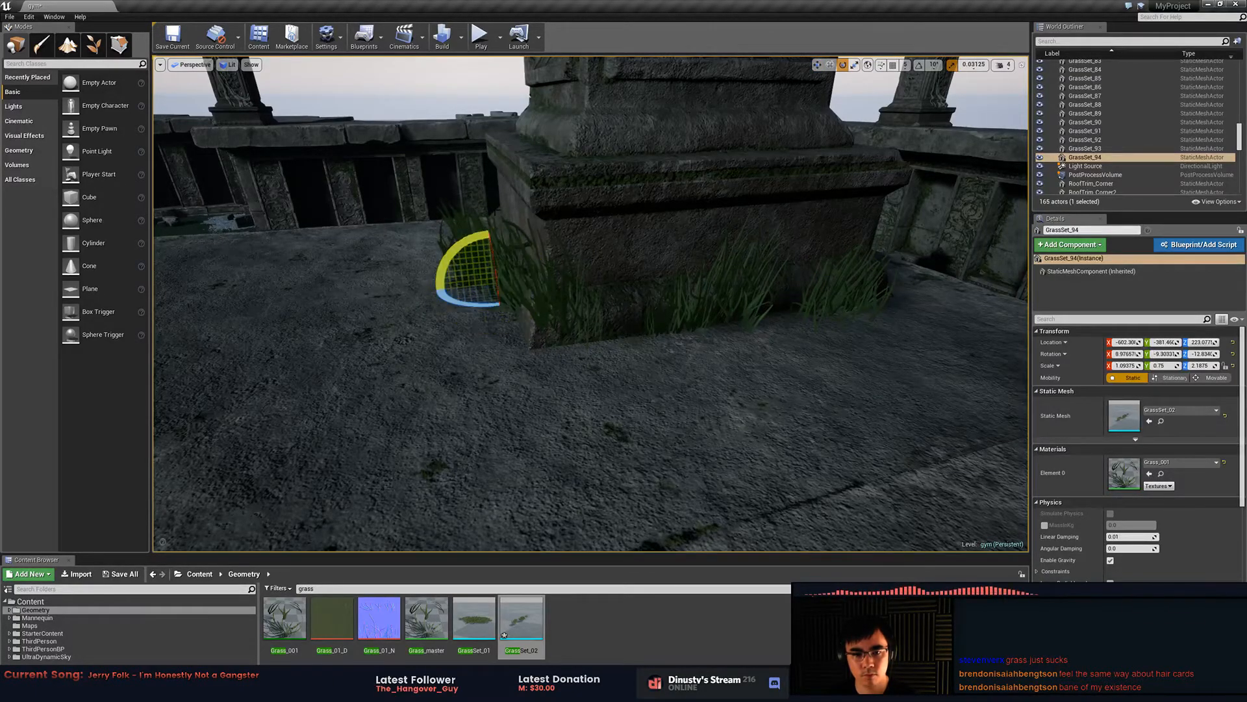
{"action": "left_click_drag", "start_coordinate": [493, 251], "coordinate": [491, 263]}
{"action": "key", "text": "w"}
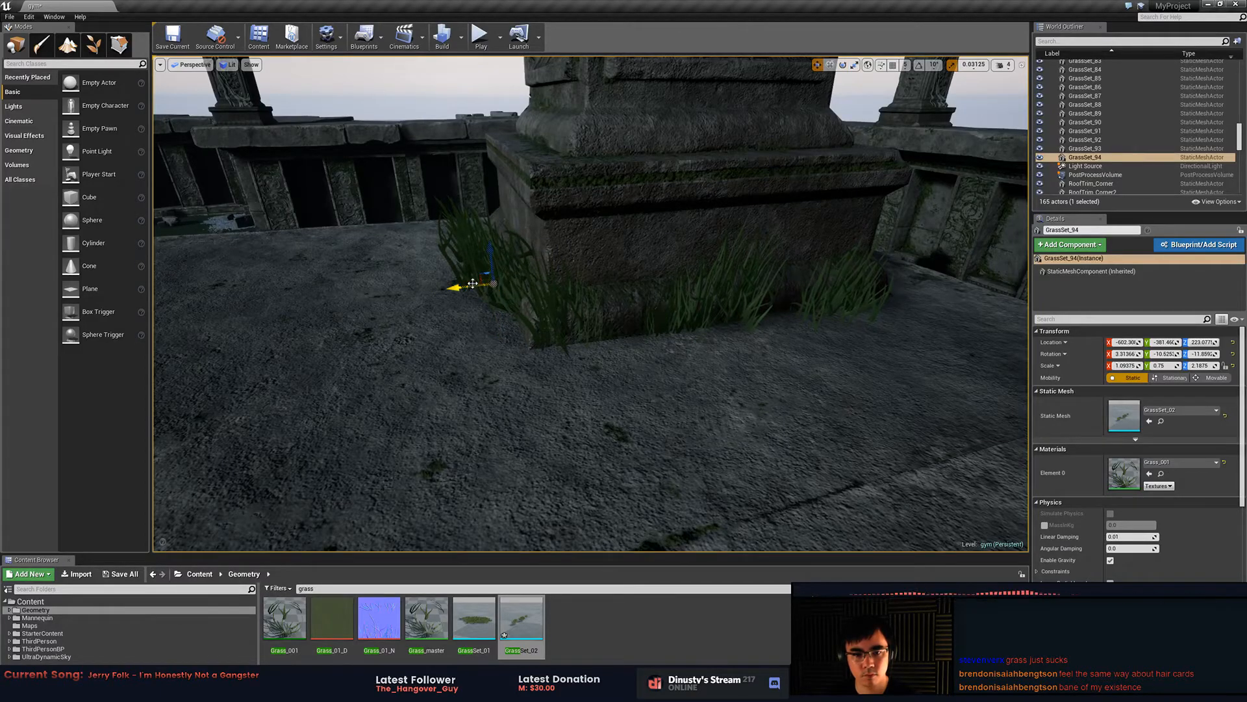
{"action": "left_click_drag", "start_coordinate": [498, 288], "coordinate": [497, 285]}
{"action": "right_click_drag", "start_coordinate": [497, 284], "coordinate": [585, 292]}
{"action": "right_click_drag", "start_coordinate": [523, 241], "coordinate": [576, 360]}
{"action": "left_click_drag", "start_coordinate": [576, 360], "coordinate": [712, 448]}
{"action": "key", "text": "ctrl+z"}
{"action": "right_click_drag", "start_coordinate": [739, 407], "coordinate": [455, 354]}
{"action": "key", "text": "Delete"}
{"action": "key", "text": "ctrl+z"}
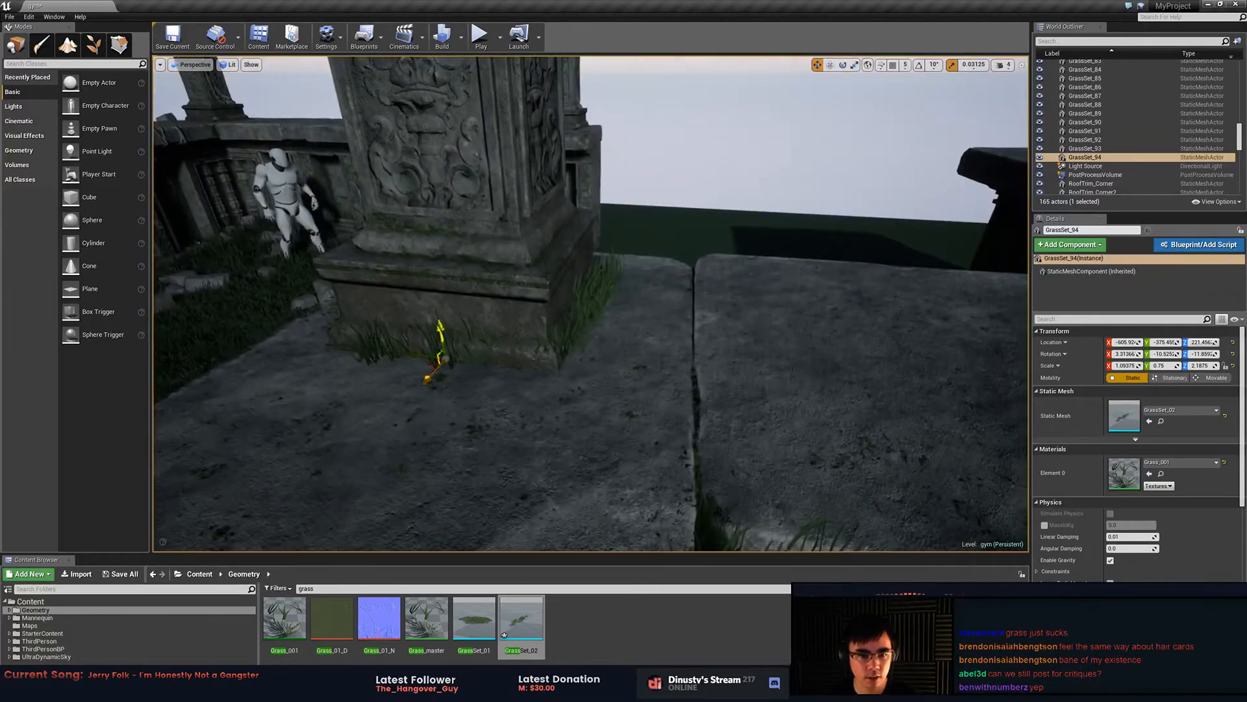
- Nudge the GrassSet_94 clump along X to about -604.5 at the pillar base and deselect it
{"action": "left_click_drag", "start_coordinate": [429, 378], "coordinate": [432, 360]}
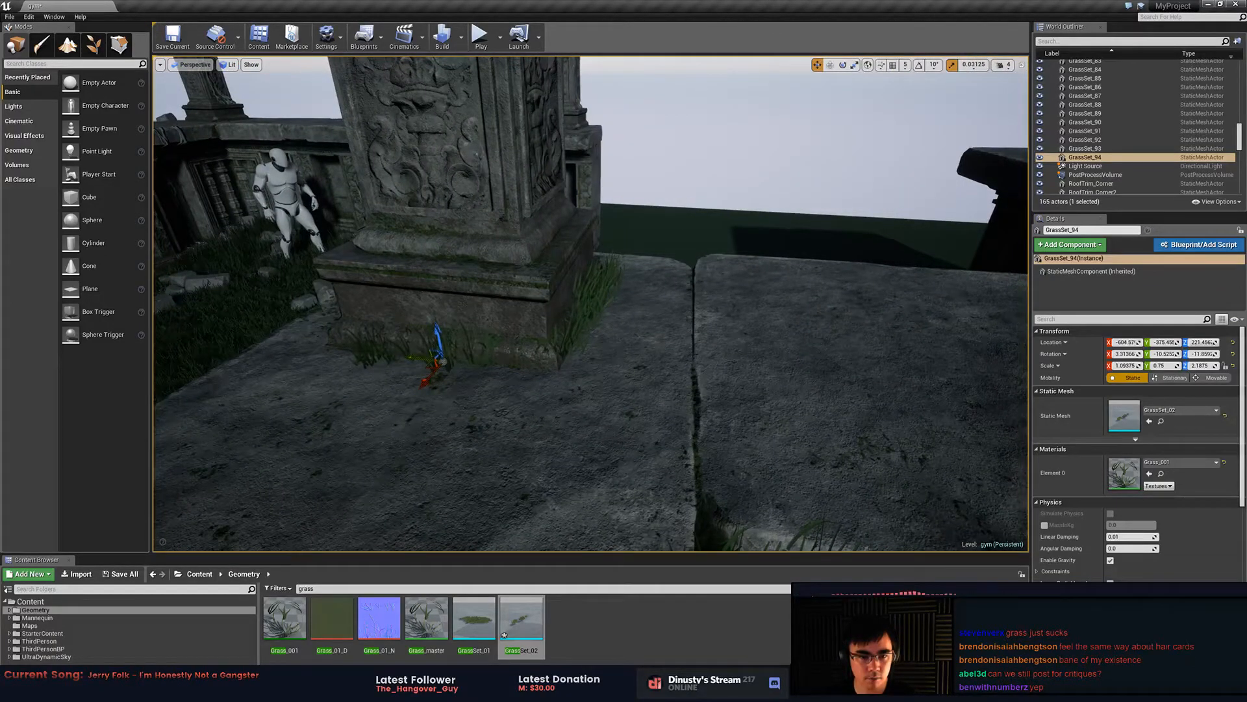
{"action": "right_click_drag", "start_coordinate": [432, 361], "coordinate": [390, 351]}
{"action": "key", "text": "Escape"}
{"action": "mouse_move", "coordinate": [562, 424]}
{"action": "right_mouse_down"}
{"action": "mouse_move", "coordinate": [539, 416]}
{"action": "mouse_move", "coordinate": [563, 423]}
{"action": "right_mouse_up"}
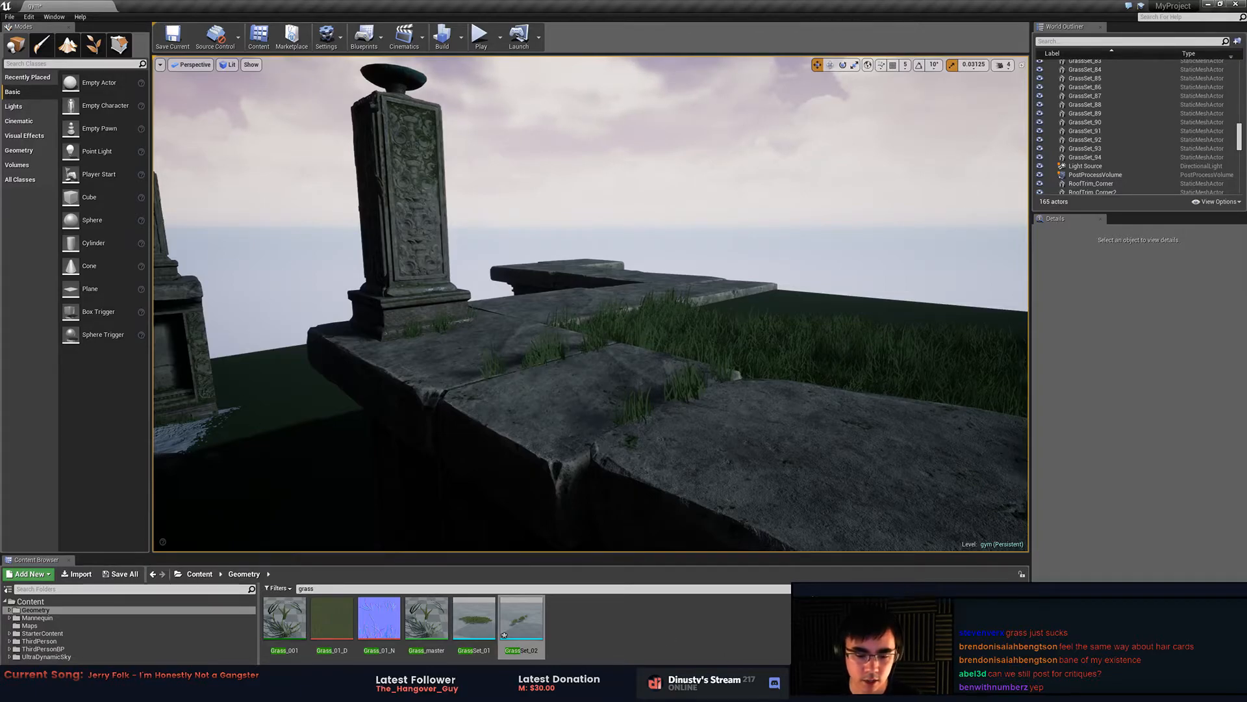
- Switch to Discord's art-related channel, search for #crit6217 and look through the tagged critique posts
{"action": "key", "text": "alt+Tab"}
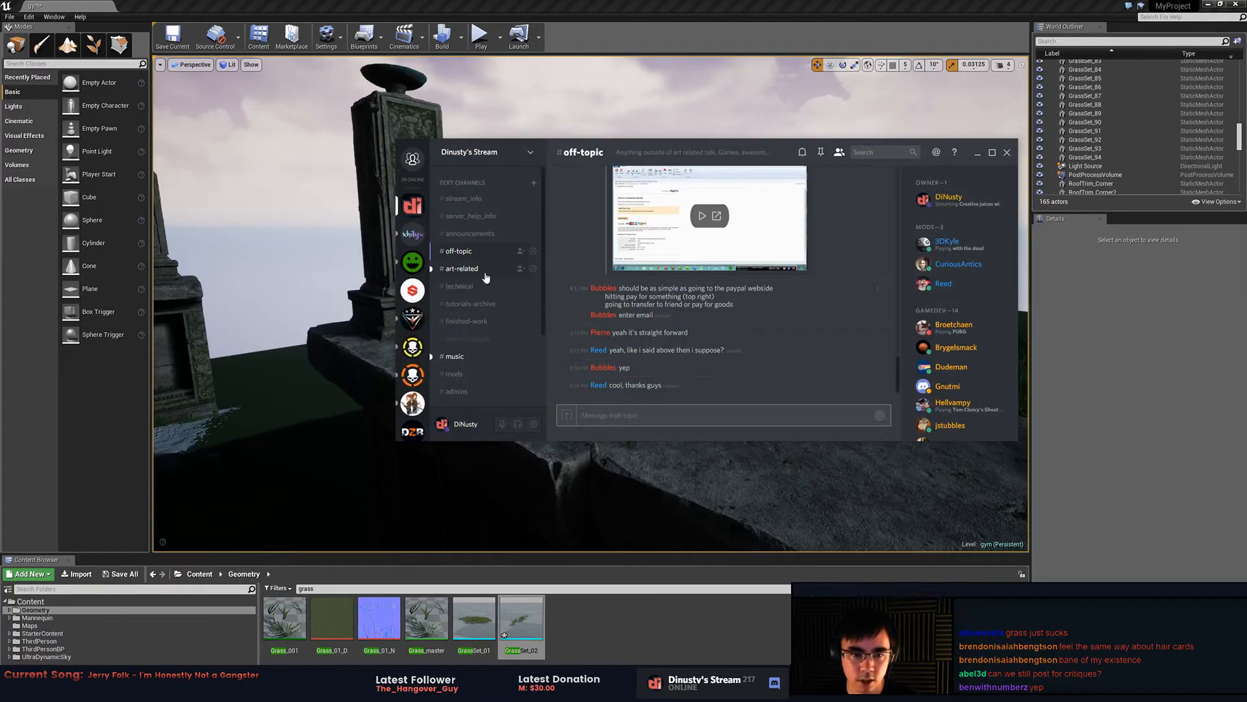
{"action": "left_click", "coordinate": [489, 269]}
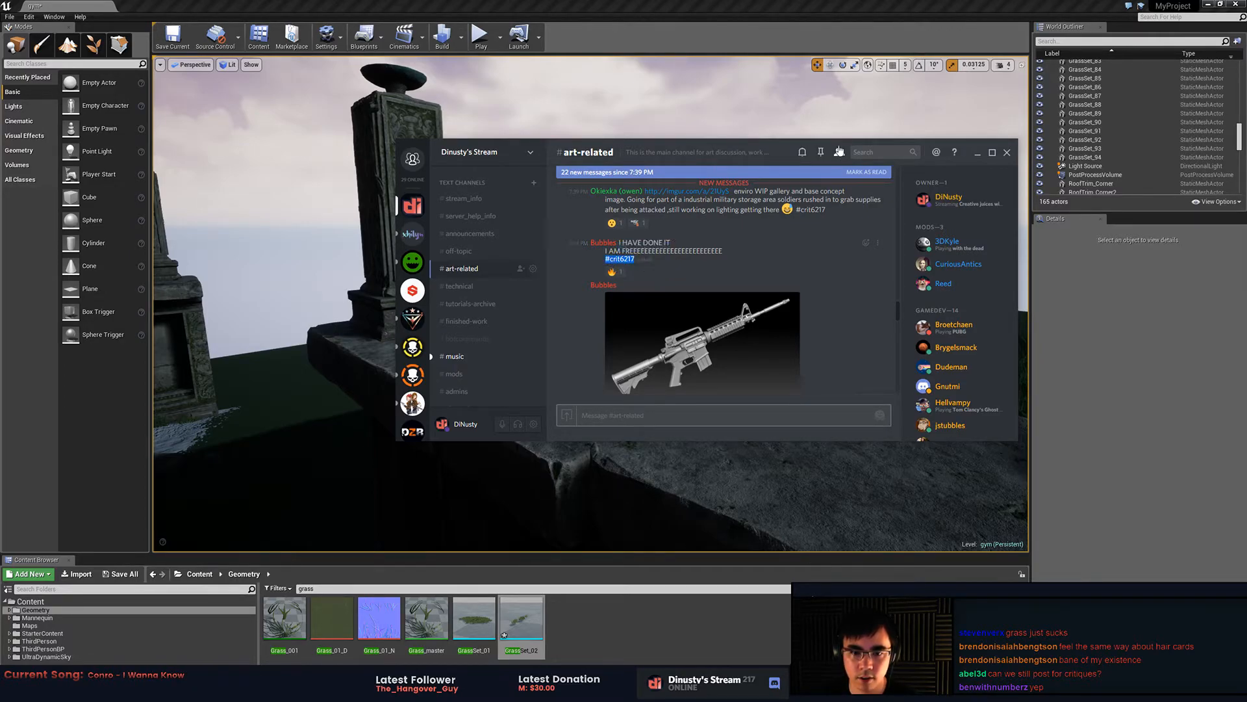
{"action": "left_click", "coordinate": [871, 152]}
{"action": "type", "text": "#crit6217"}
{"action": "left_click", "coordinate": [876, 182]}
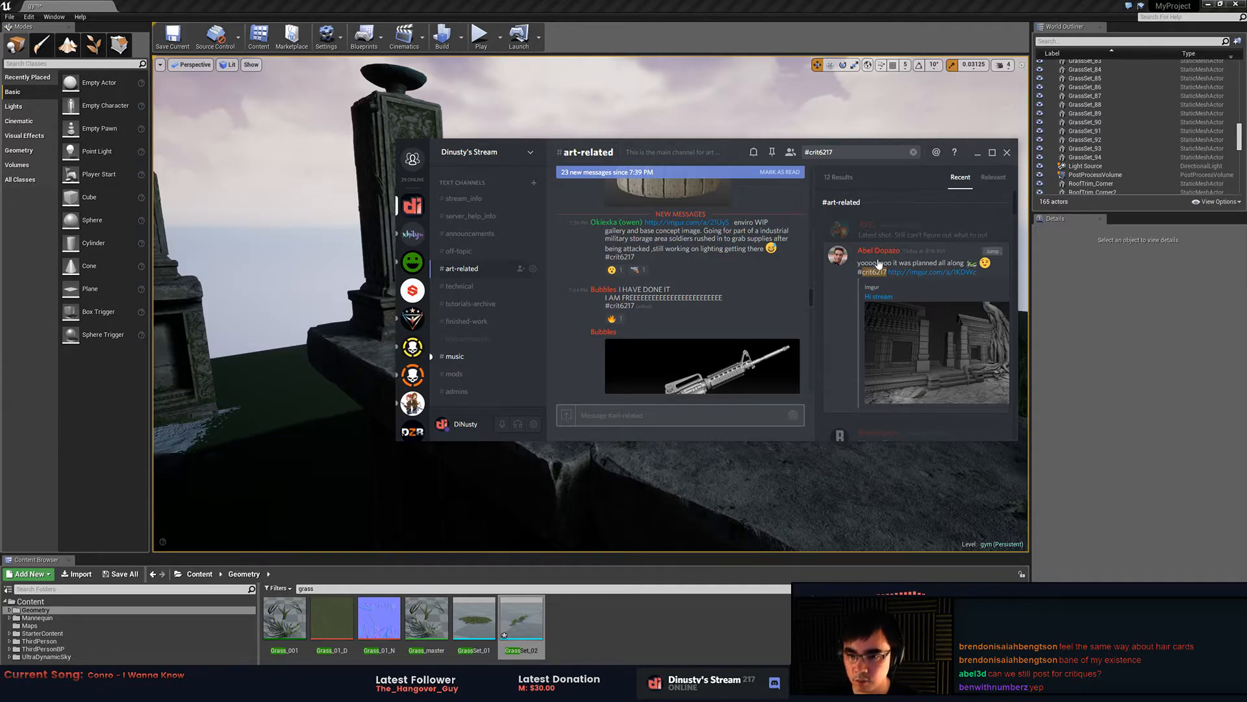
{"action": "scroll", "coordinate": [959, 295], "scroll_direction": "up", "scroll_amount": 3}
{"action": "scroll", "coordinate": [1016, 254], "scroll_direction": "down", "scroll_amount": 5}
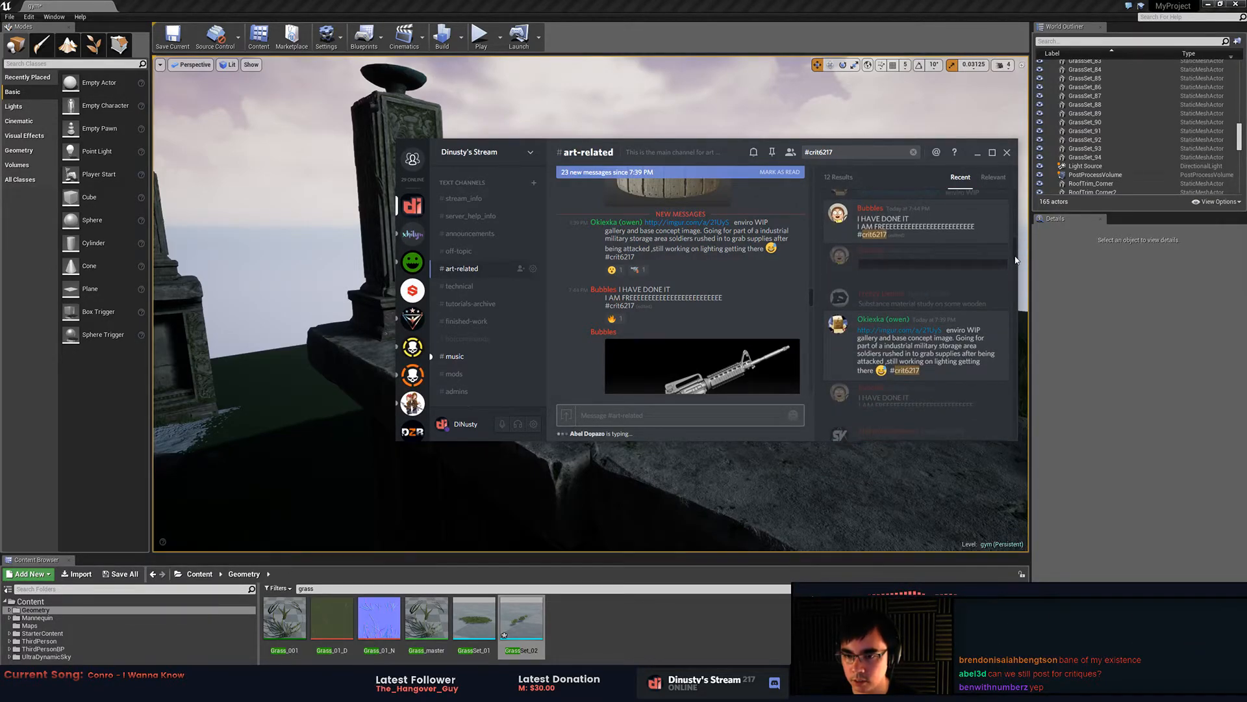
{"action": "scroll", "coordinate": [1016, 263], "scroll_direction": "down", "scroll_amount": 2}
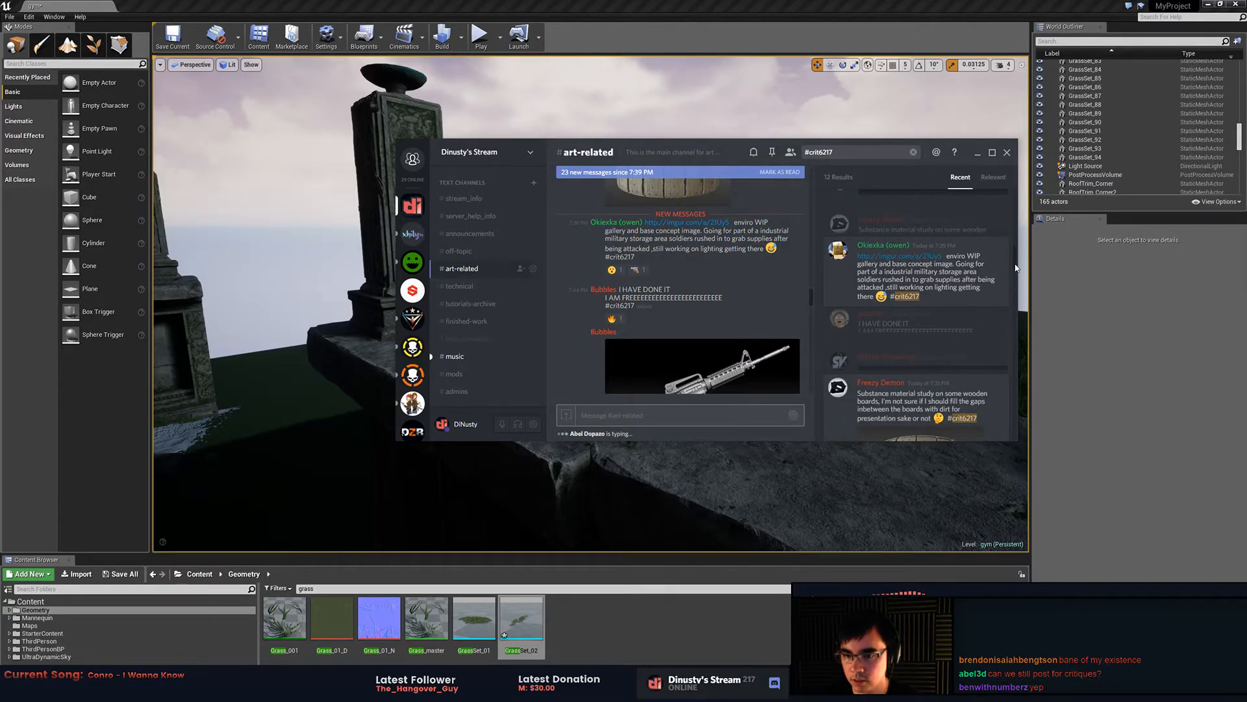
{"action": "scroll", "coordinate": [1016, 267], "scroll_direction": "down", "scroll_amount": 10}
{"action": "scroll", "coordinate": [966, 430], "scroll_direction": "down", "scroll_amount": 10}
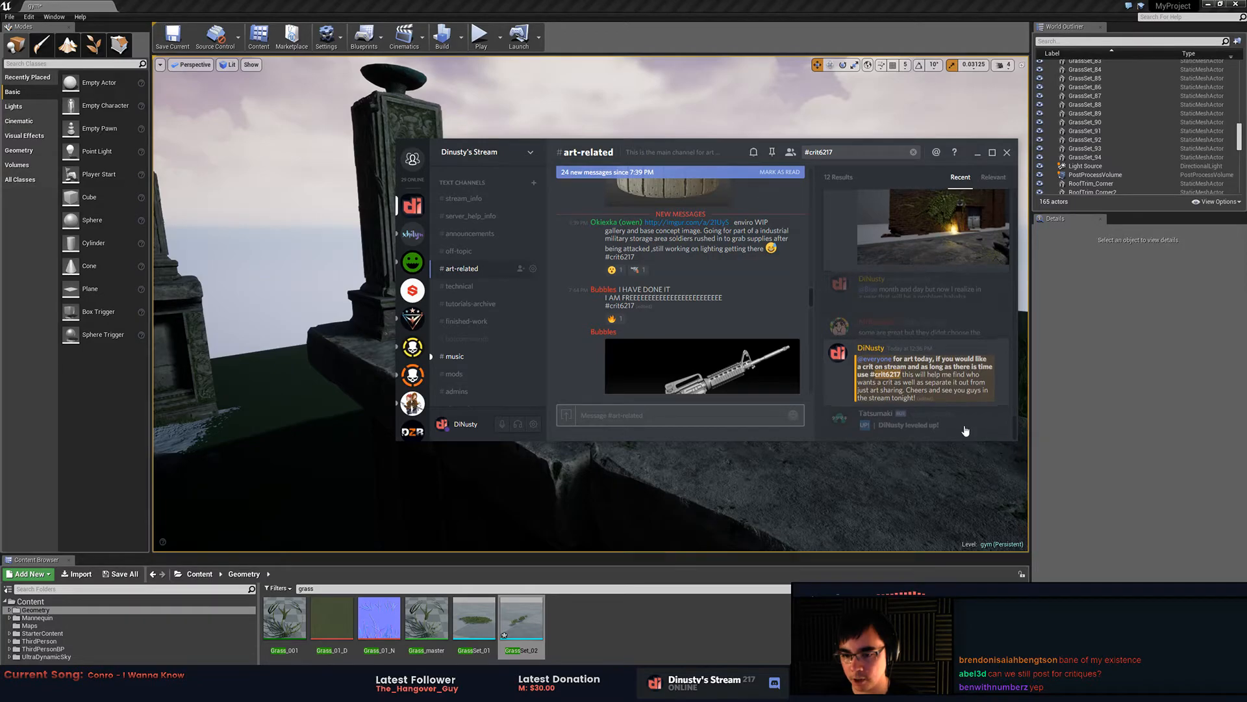
{"action": "scroll", "coordinate": [949, 390], "scroll_direction": "up", "scroll_amount": 5}
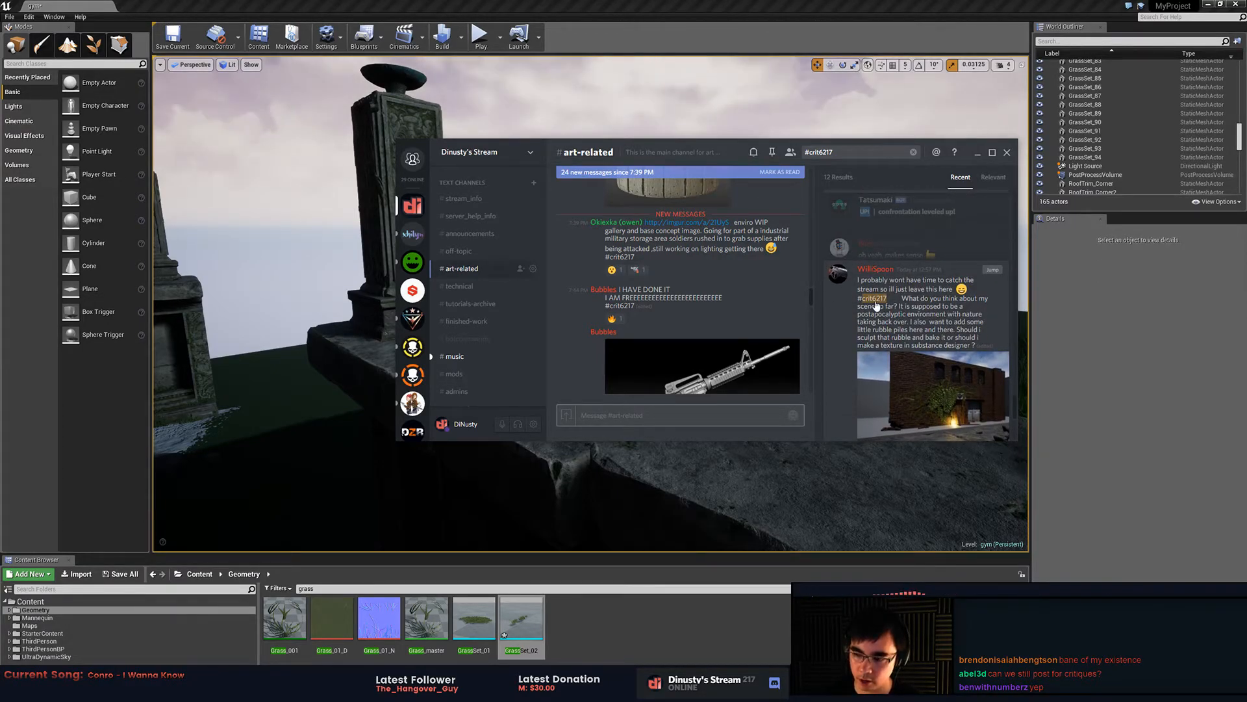
- Switch back to the Unreal editor and examine the grass around the pillar base and along the stone slabs
{"action": "left_click", "coordinate": [761, 4]}
{"action": "left_click_drag", "start_coordinate": [752, 292], "coordinate": [715, 302], "text": "alt"}
{"action": "right_click_drag", "start_coordinate": [714, 302], "coordinate": [444, 283]}
{"action": "key", "text": "s"}
{"action": "right_click_drag", "start_coordinate": [794, 309], "coordinate": [794, 316]}
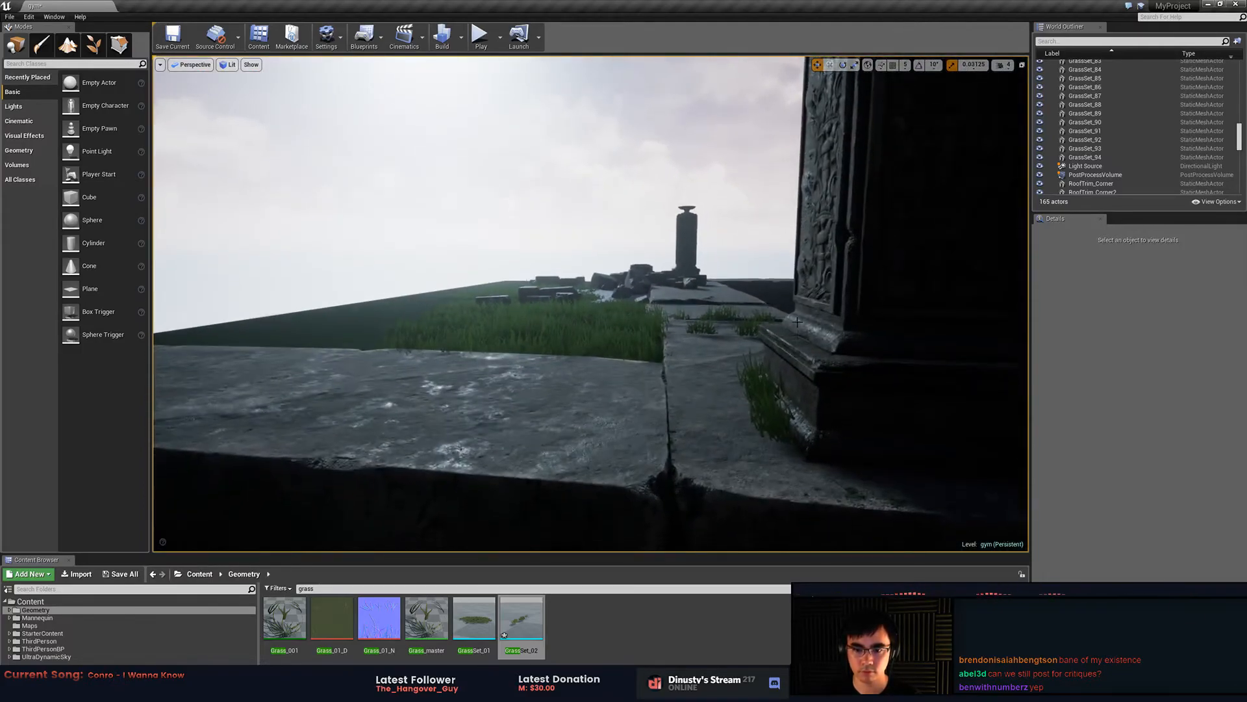
{"action": "left_click", "coordinate": [769, 378]}
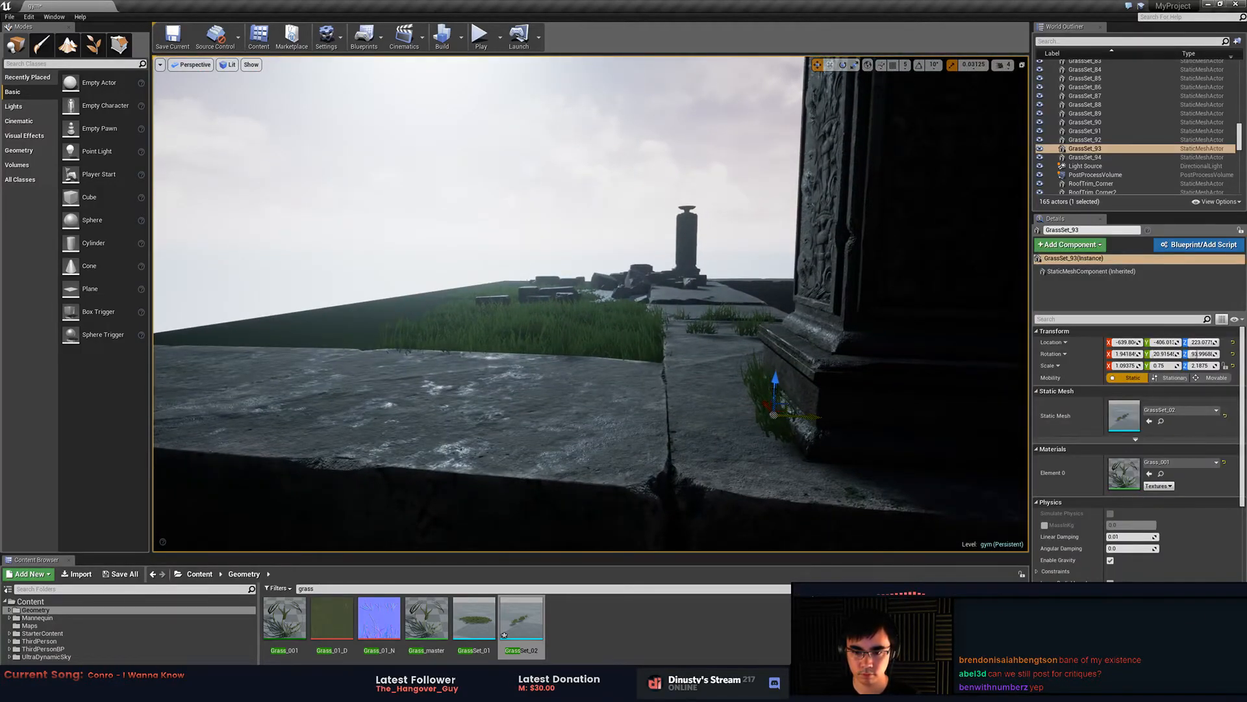
{"action": "left_click", "coordinate": [774, 404]}
{"action": "right_click_drag", "start_coordinate": [774, 403], "coordinate": [890, 448]}
{"action": "key", "text": "w"}
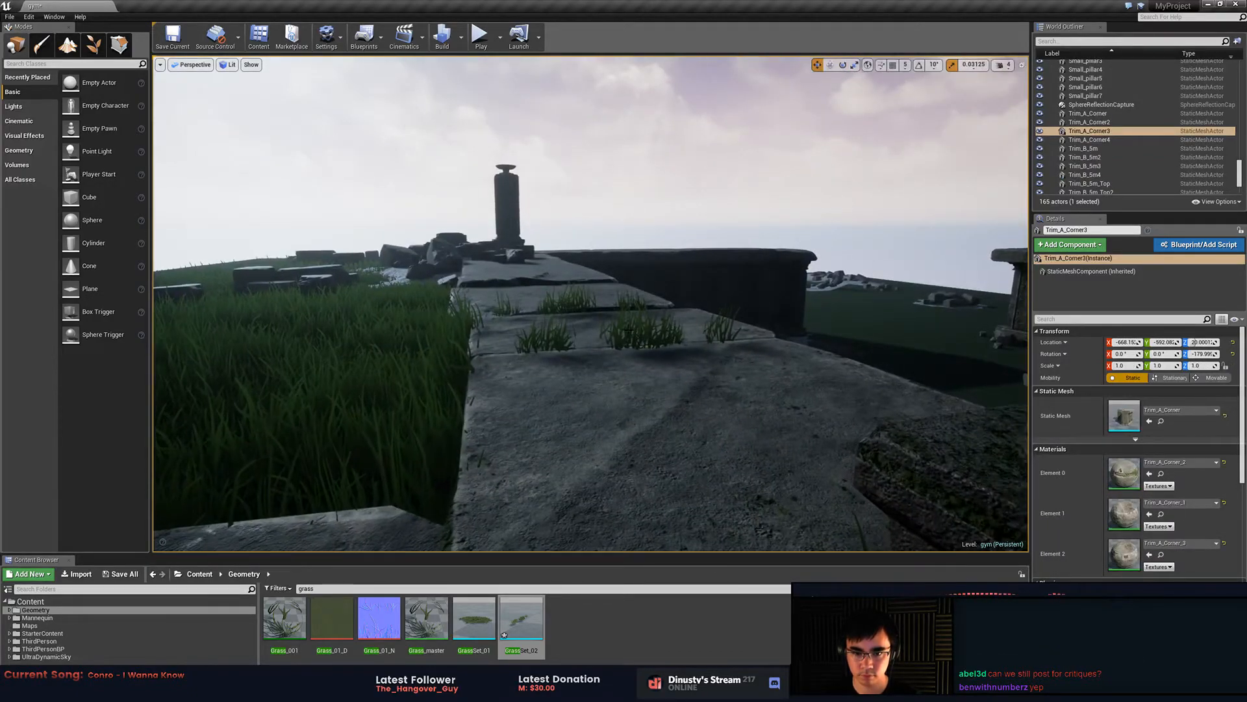
- Stretch the slab seam's GrassSet_91 clump to 2.75 in Z and move it to about -412.9 on Y and 218.5 on Z
{"action": "left_click", "coordinate": [609, 332]}
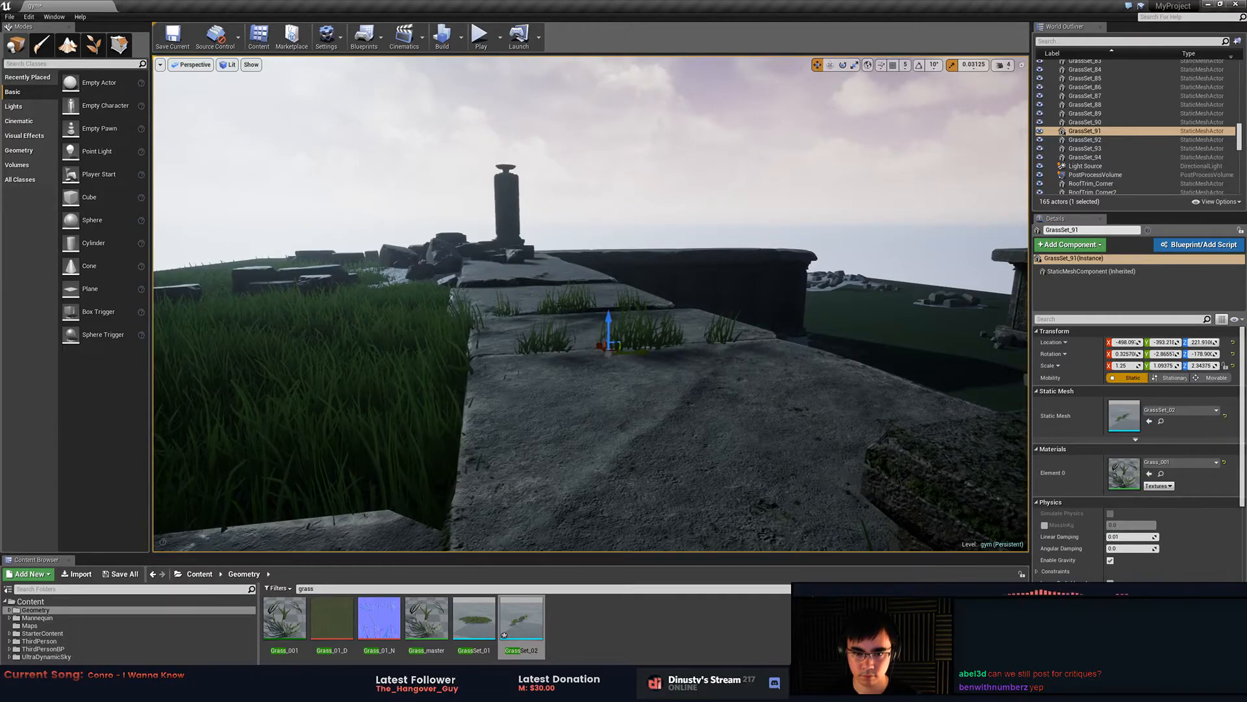
{"action": "left_click", "coordinate": [592, 312]}
{"action": "key", "text": "s"}
{"action": "right_click_drag", "start_coordinate": [592, 312], "coordinate": [619, 336]}
{"action": "key", "text": "Escape"}
{"action": "key", "text": "w"}
{"action": "left_click", "coordinate": [602, 301]}
{"action": "left_click_drag", "start_coordinate": [602, 312], "coordinate": [551, 318]}
{"action": "left_click", "coordinate": [543, 281]}
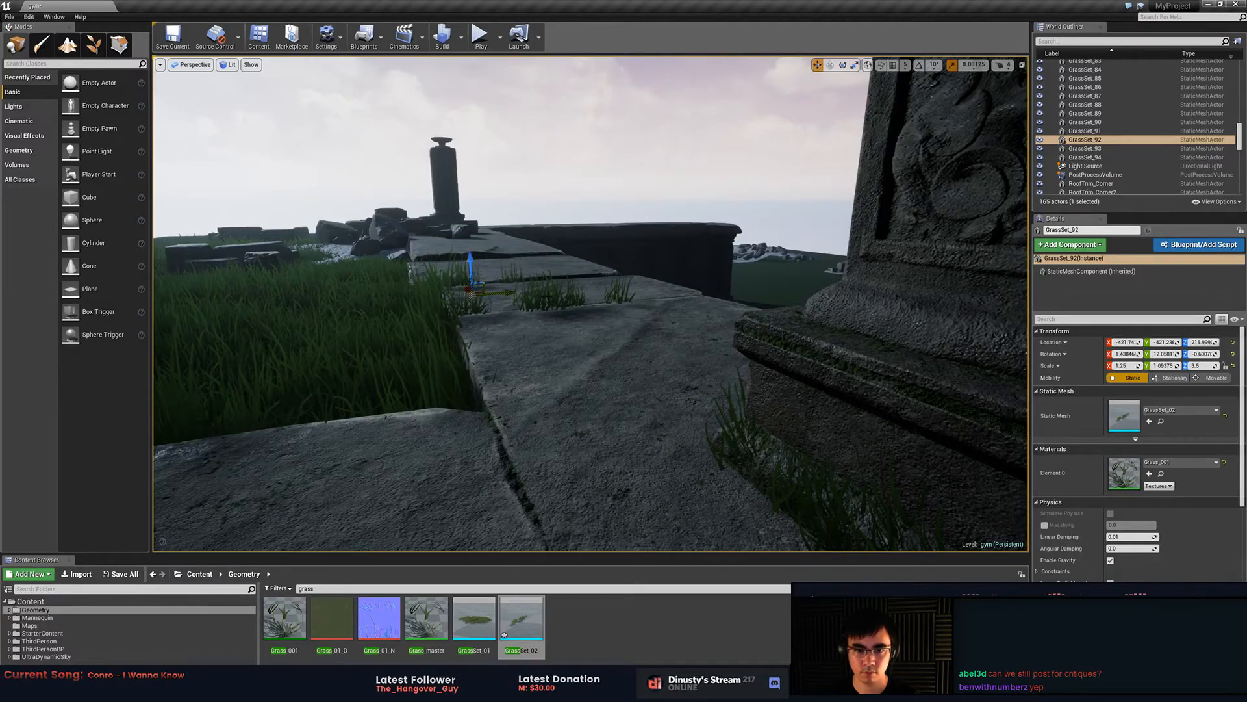
{"action": "left_click", "coordinate": [547, 297]}
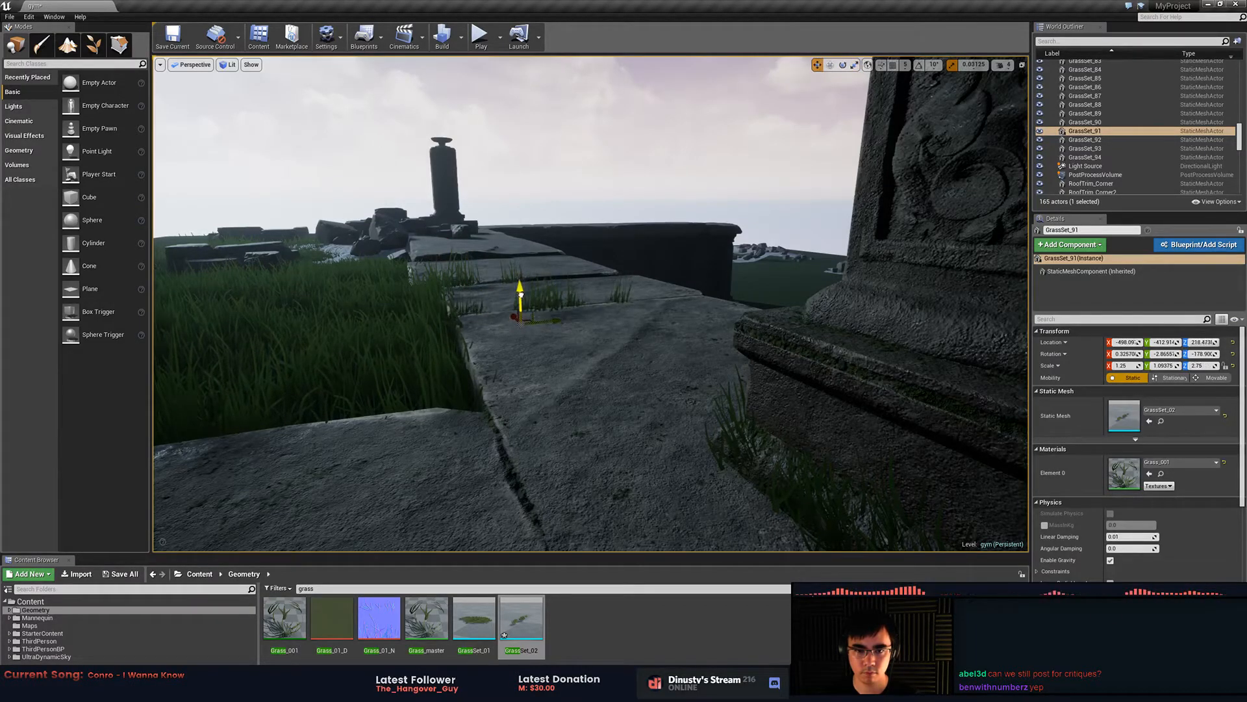
- Duplicate the GrassSet_91 clump and place the copy farther along the slab seam
{"action": "left_click_drag", "start_coordinate": [561, 318], "coordinate": [489, 339]}
{"action": "key", "text": "Escape"}
{"action": "right_click_drag", "start_coordinate": [673, 344], "coordinate": [909, 344]}
{"action": "key", "text": "w"}
{"action": "right_click_drag", "start_coordinate": [591, 304], "coordinate": [571, 338]}
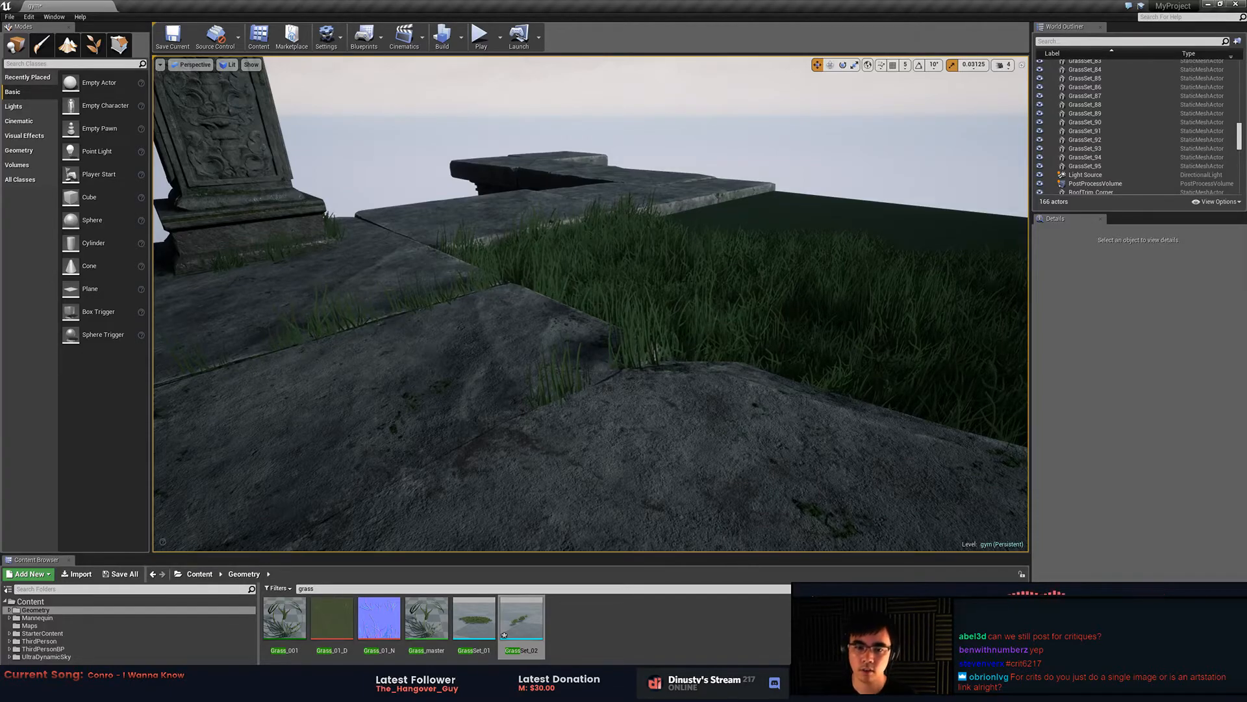
- Switch to Discord and clear the #crit6217 search in the art-related channel
{"action": "left_click", "coordinate": [724, 261]}
{"action": "left_click", "coordinate": [820, 267]}
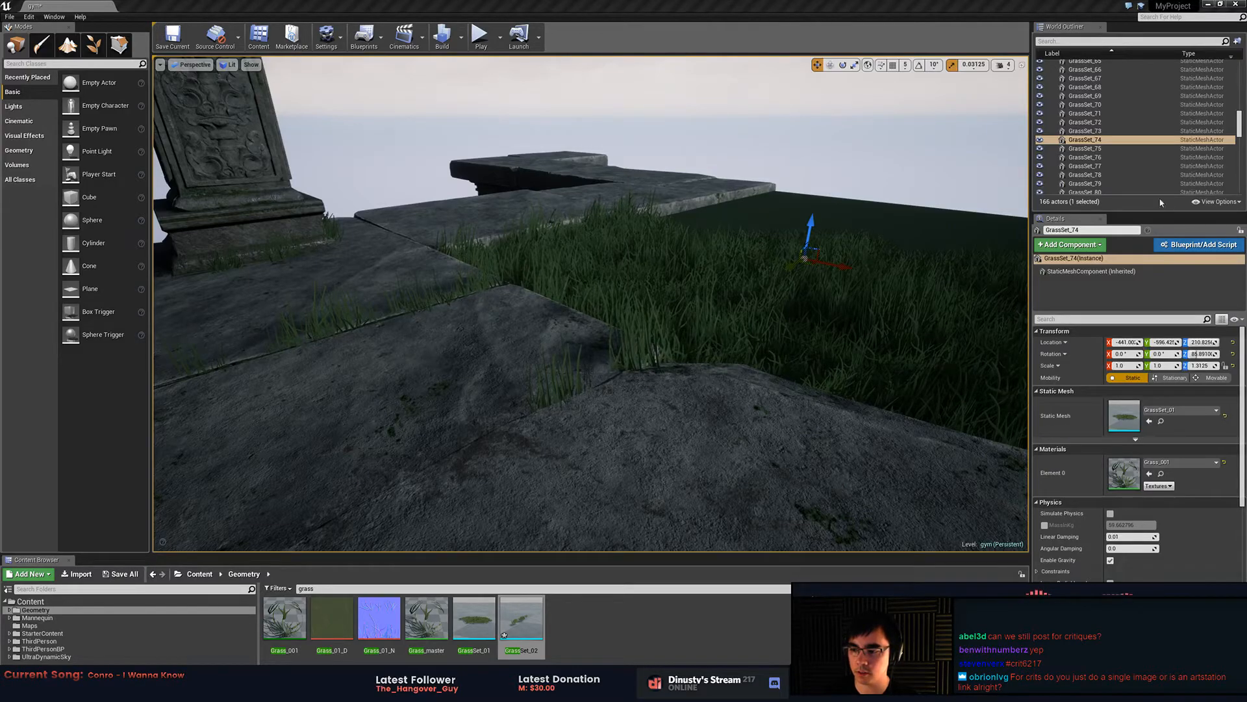
{"action": "key", "text": "alt+Tab"}
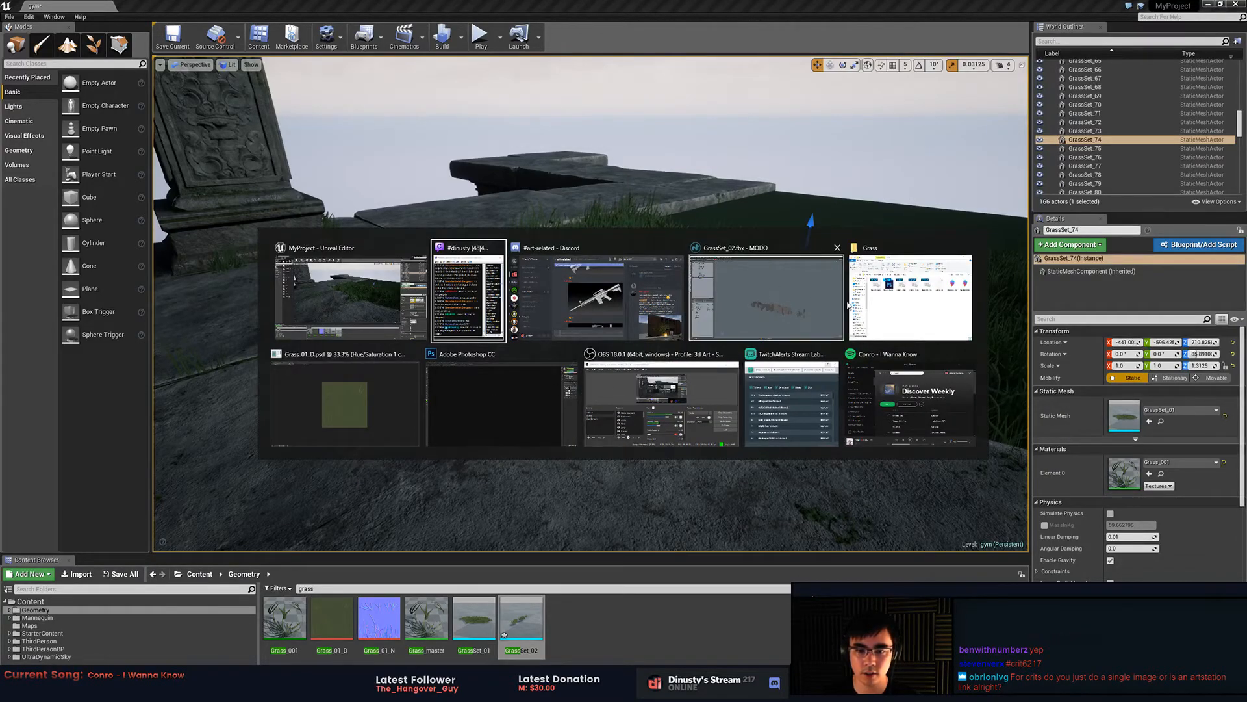
{"action": "left_click", "coordinate": [618, 299]}
{"action": "left_click", "coordinate": [784, 174]}
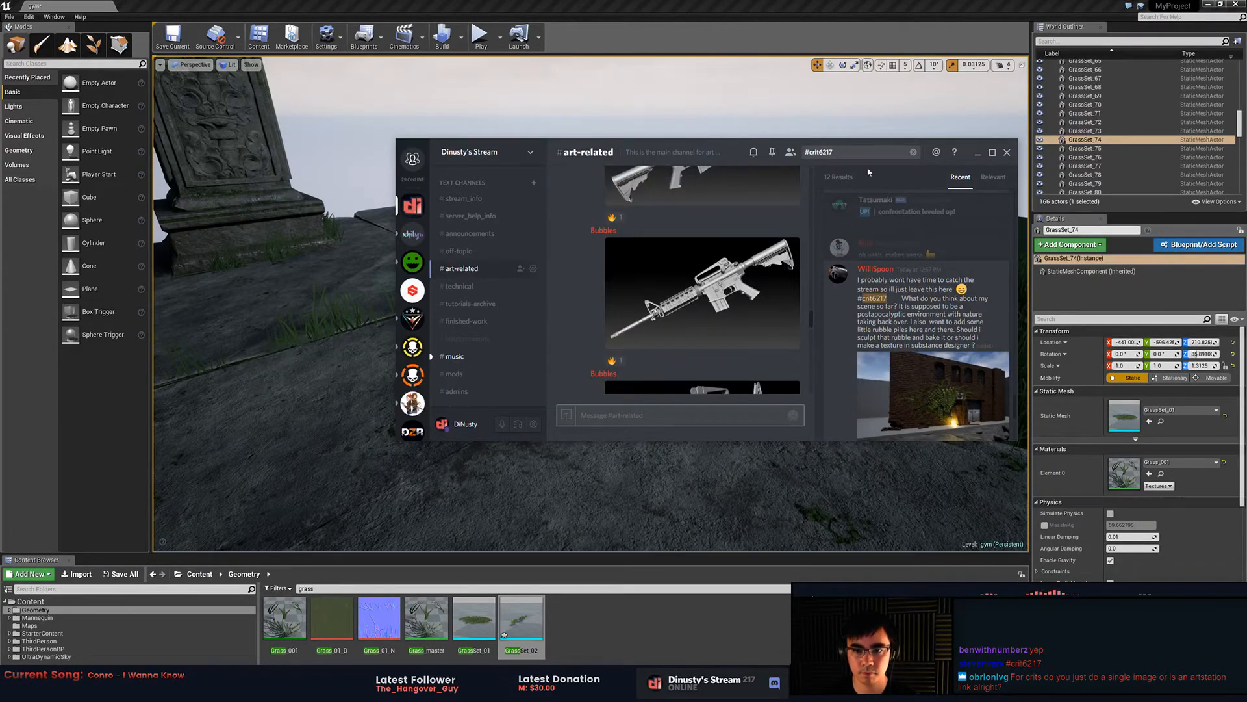
{"action": "left_click", "coordinate": [913, 152]}
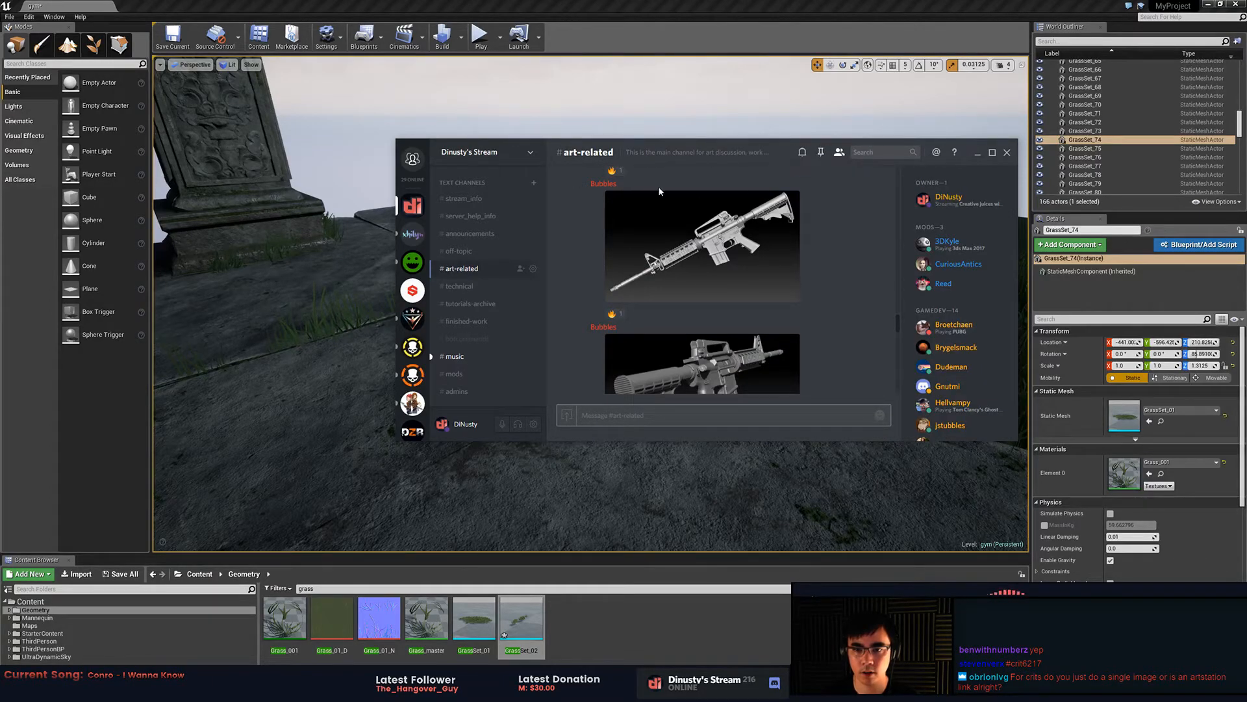
- View the pinned messages in the art-related channel, switch back to the Unreal editor and clear the selection
{"action": "left_click", "coordinate": [821, 153]}
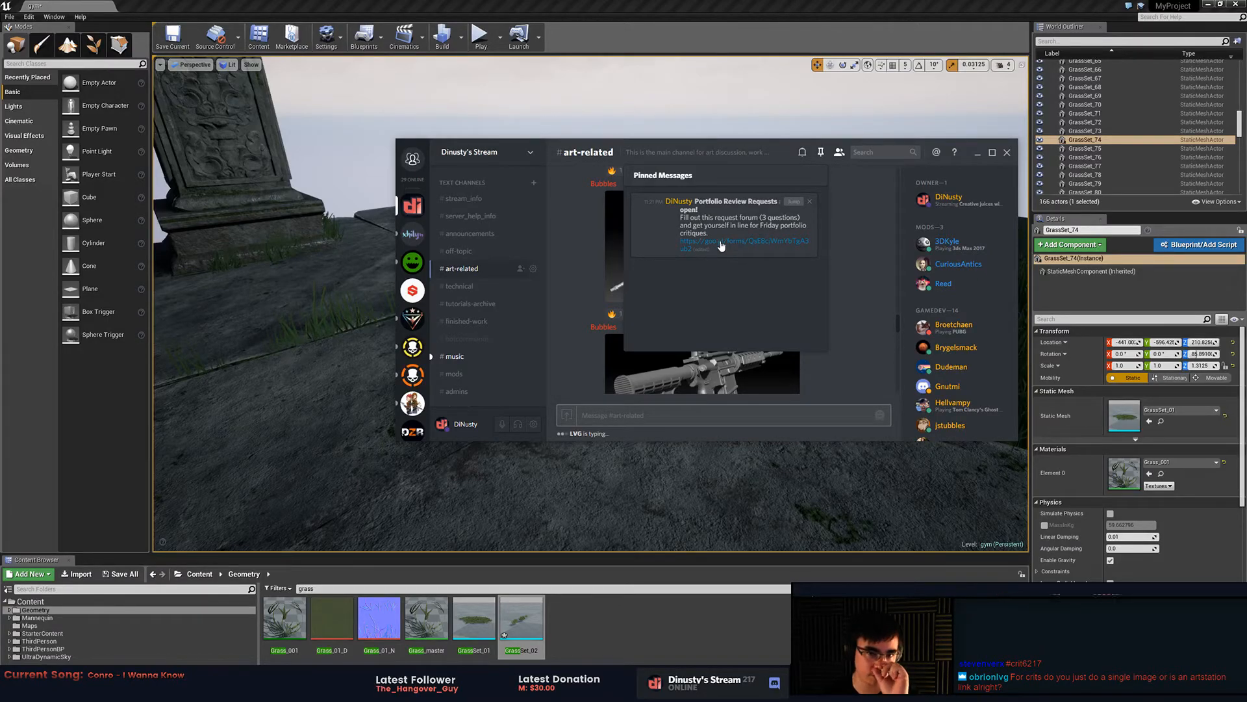
{"action": "left_click", "coordinate": [642, 59]}
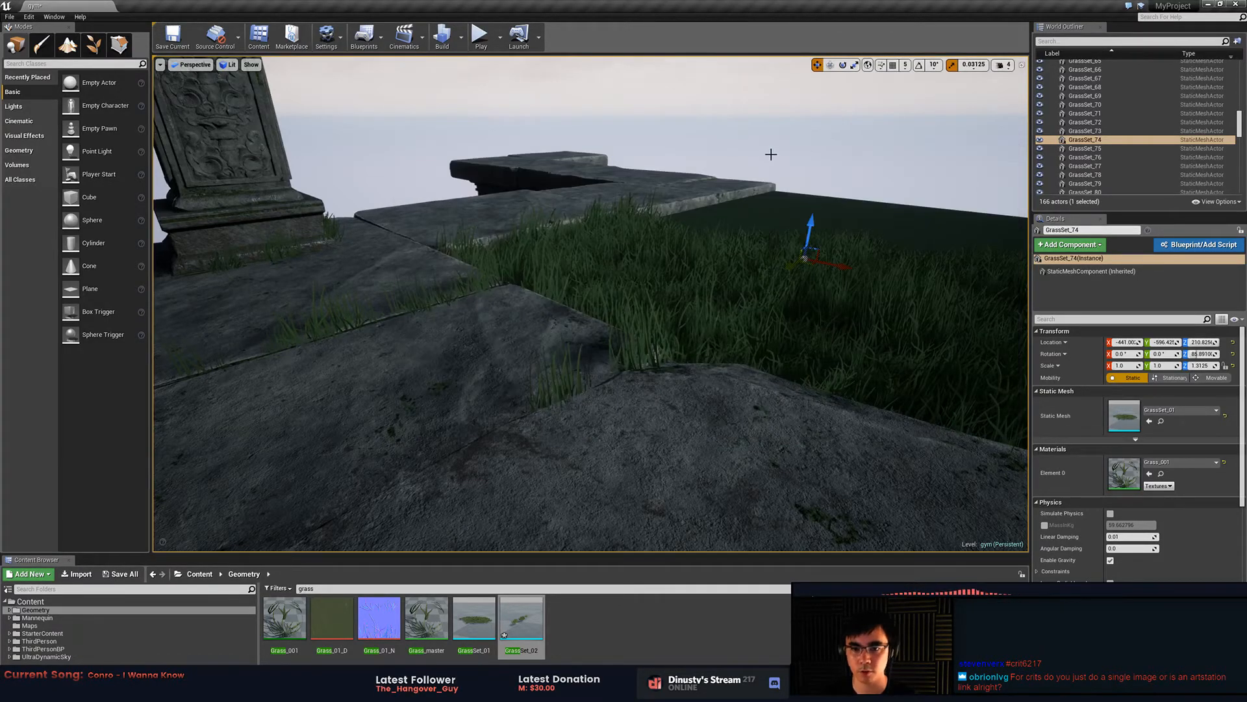
{"action": "left_click", "coordinate": [768, 149]}
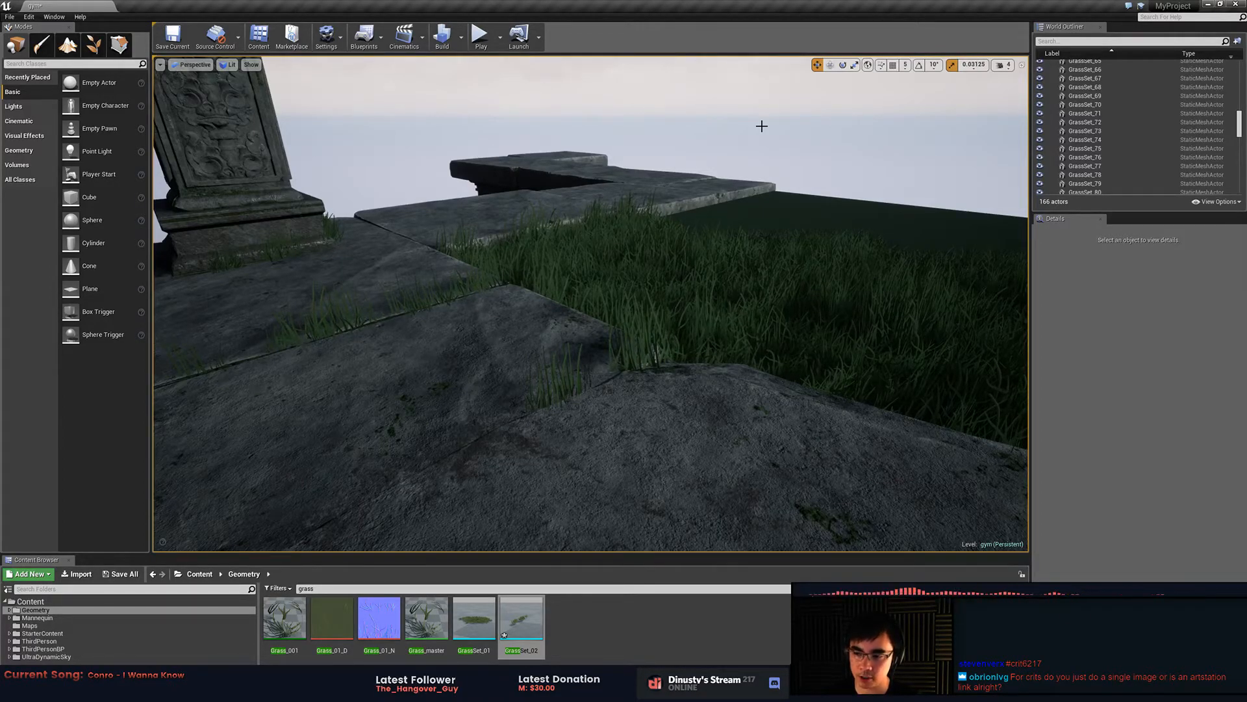
- Duplicate the GrassSet_95 clump and place the copy at the lawn end of the next slab seam
{"action": "right_click_drag", "start_coordinate": [590, 304], "coordinate": [803, 269]}
{"action": "key", "text": "s"}
{"action": "left_click", "coordinate": [679, 316]}
{"action": "left_click", "coordinate": [582, 272]}
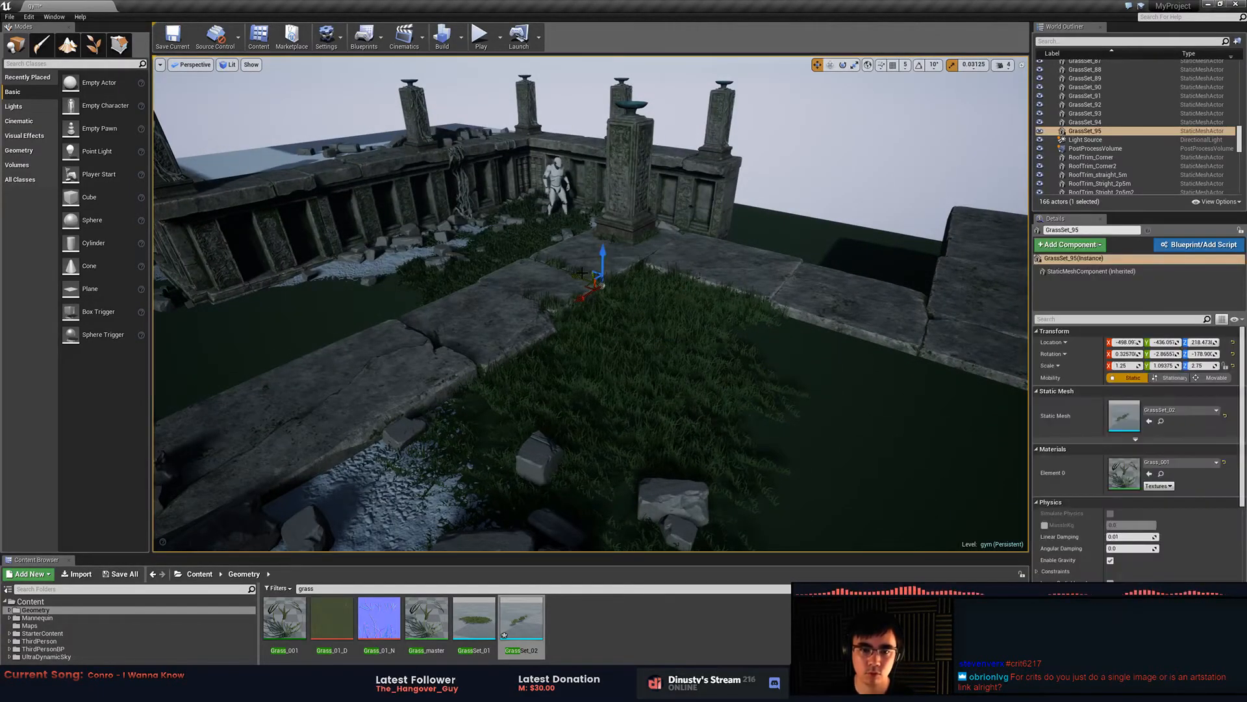
{"action": "left_click_drag", "start_coordinate": [594, 286], "coordinate": [595, 287], "text": "alt"}
{"action": "left_click_drag", "start_coordinate": [770, 304], "coordinate": [772, 302], "text": "alt"}
{"action": "key", "text": "f"}
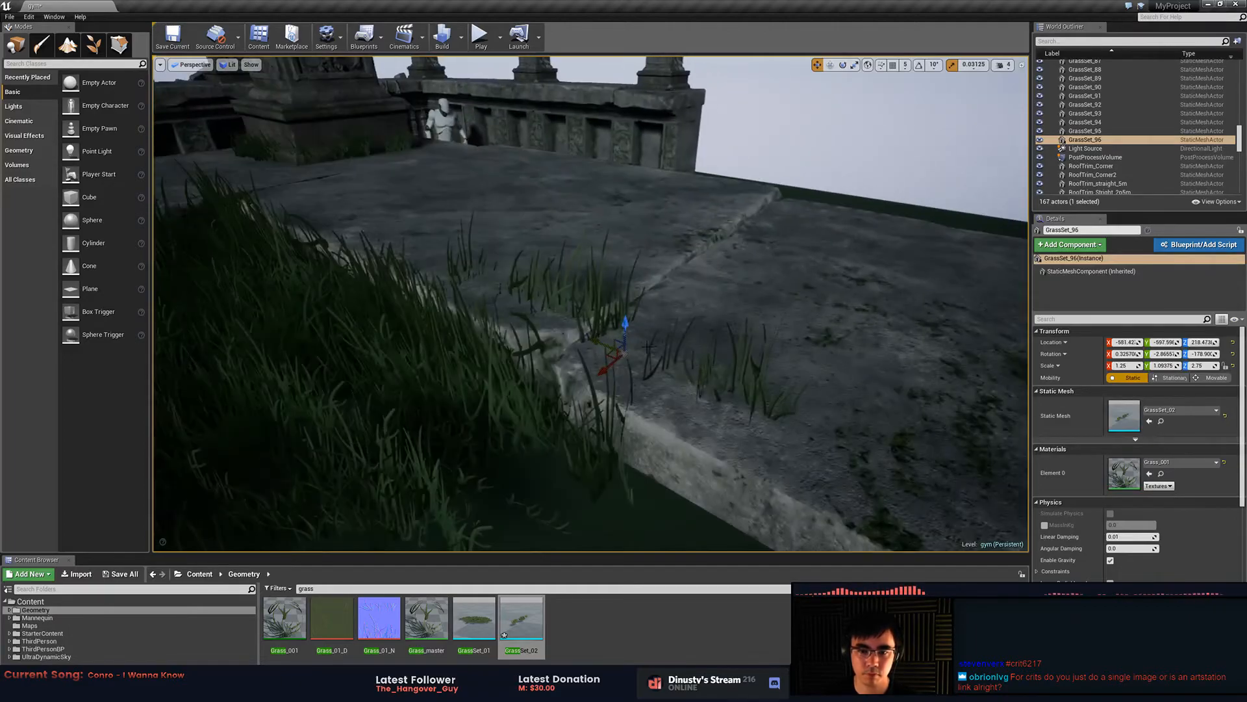
- Turn GrassSet_96 along the seam, tilt it about 6.5° on Y and move it to about -597.8 X and 220.9 Z
{"action": "key", "text": "e"}
{"action": "left_click_drag", "start_coordinate": [592, 402], "coordinate": [633, 408]}
{"action": "key", "text": "w"}
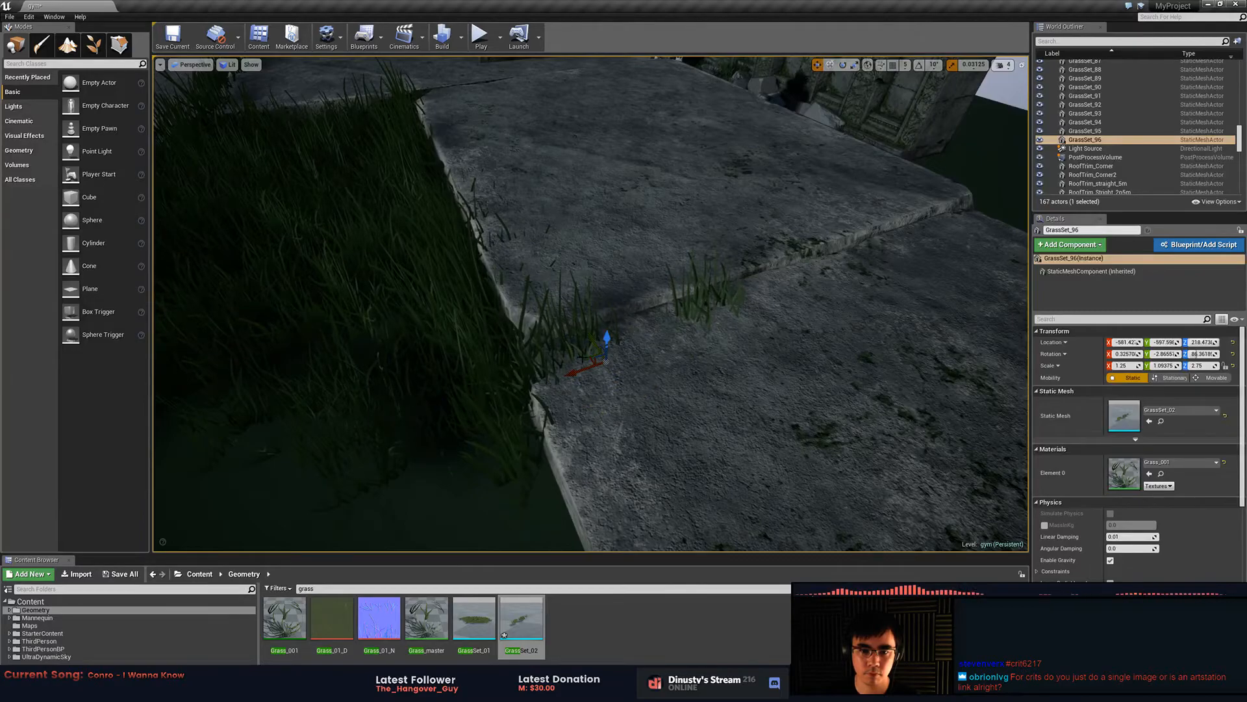
{"action": "left_click_drag", "start_coordinate": [654, 354], "coordinate": [650, 352]}
{"action": "key", "text": "w"}
{"action": "left_click_drag", "start_coordinate": [671, 307], "coordinate": [680, 264]}
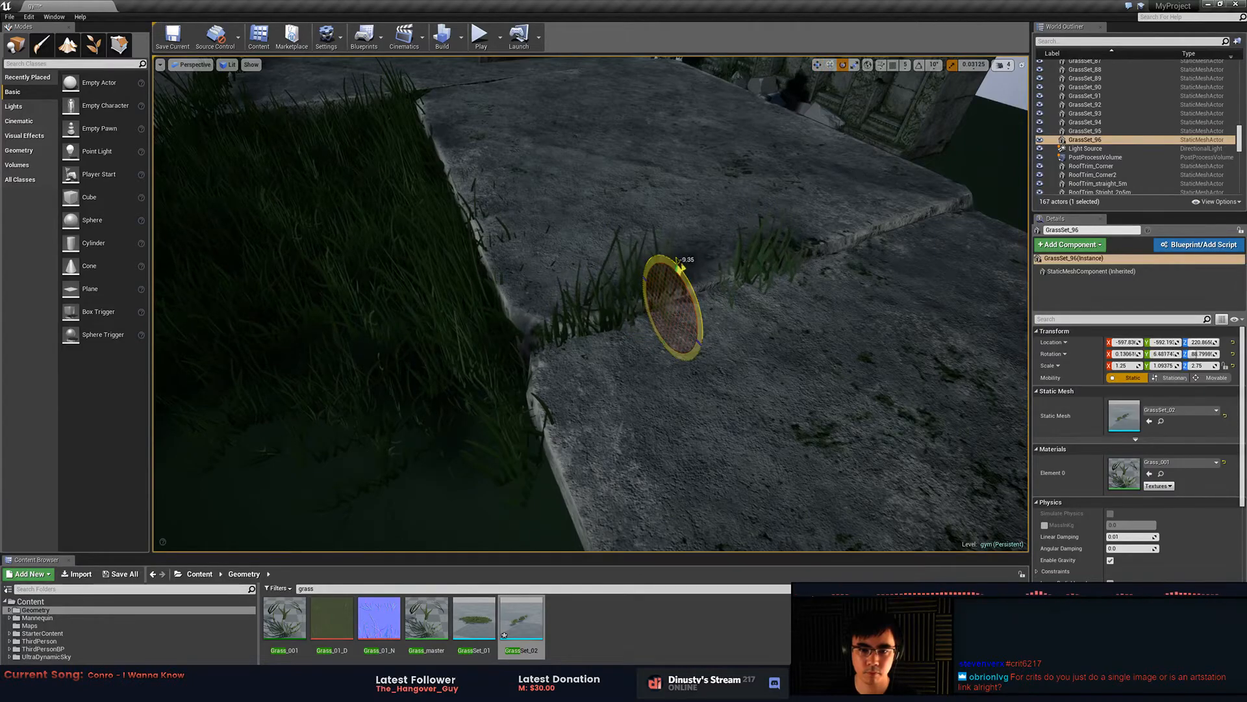
- Shrink the GrassSet_96 clump to 0.75 in X so it fits the slab seam
{"action": "right_click_drag", "start_coordinate": [731, 371], "coordinate": [690, 360]}
{"action": "key", "text": "Escape"}
{"action": "left_click", "coordinate": [576, 313]}
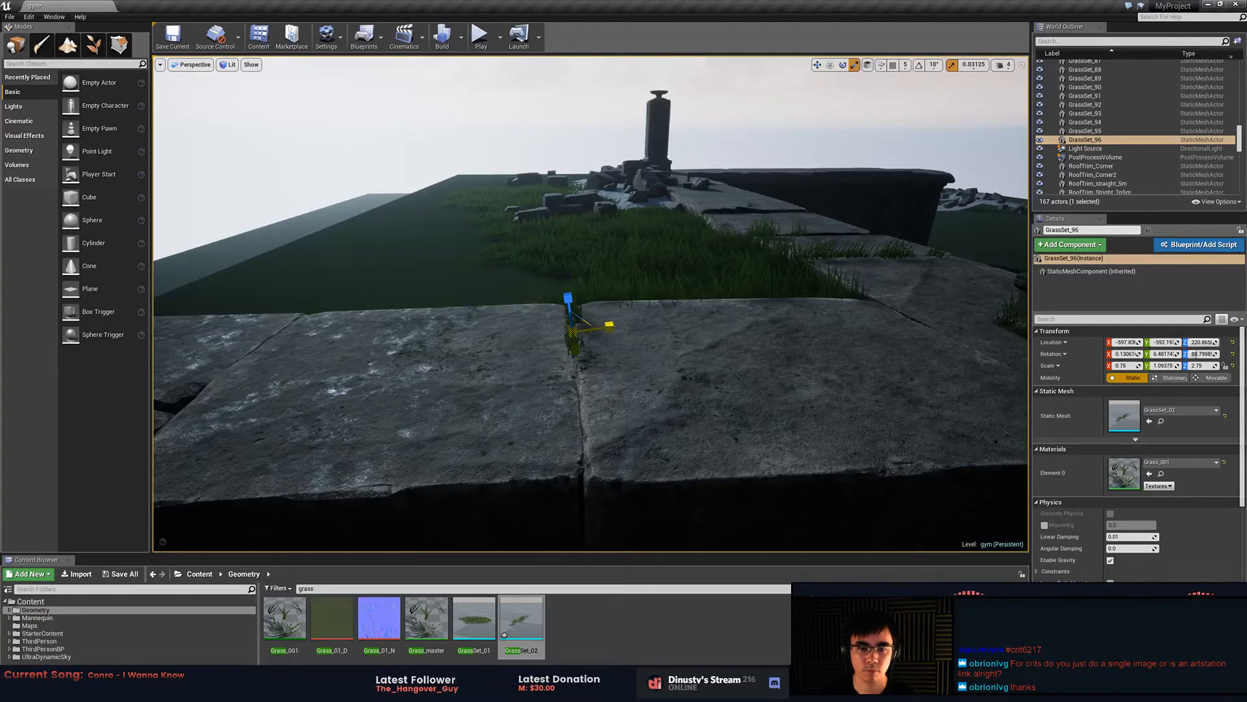
{"action": "right_click_drag", "start_coordinate": [610, 324], "coordinate": [652, 347]}
{"action": "left_click", "coordinate": [652, 349]}
{"action": "key", "text": "r"}
{"action": "left_click", "coordinate": [642, 371]}
{"action": "left_click_drag", "start_coordinate": [618, 411], "coordinate": [624, 404]}
- Shrink the GrassSet_95 clump in the neighbouring slab seam to 0.8125 in X and deselect it
{"action": "right_click_drag", "start_coordinate": [624, 404], "coordinate": [763, 326]}
{"action": "left_click", "coordinate": [791, 316]}
{"action": "left_click", "coordinate": [791, 315]}
{"action": "left_click_drag", "start_coordinate": [782, 313], "coordinate": [760, 322]}
{"action": "left_click", "coordinate": [496, 286]}
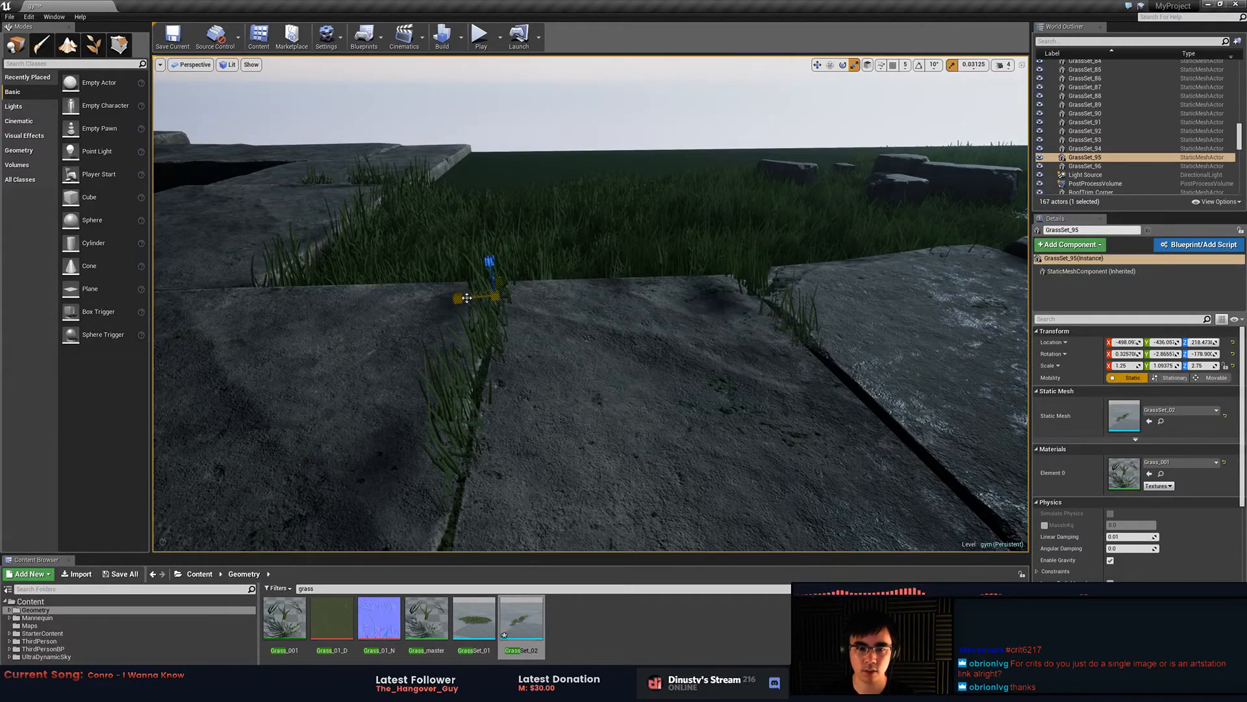
{"action": "key", "text": "Escape"}
- Filter the scene's actors by "light" and rotate the directional Light Source to about 21.6° on Z
{"action": "mouse_move", "coordinate": [690, 345]}
{"action": "right_mouse_down"}
{"action": "mouse_move", "coordinate": [617, 357]}
{"action": "mouse_move", "coordinate": [690, 344]}
{"action": "right_mouse_up"}
{"action": "key", "text": "s"}
{"action": "right_click_drag", "start_coordinate": [539, 382], "coordinate": [423, 394]}
{"action": "key", "text": "d"}
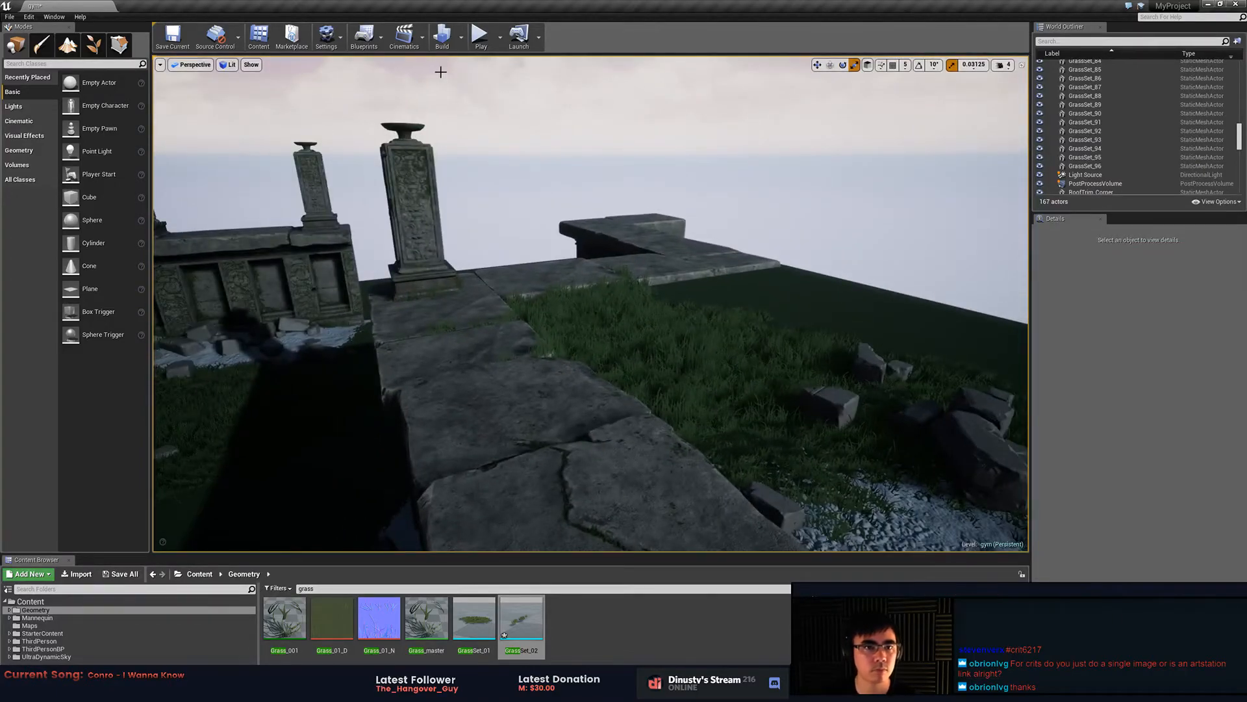
{"action": "left_click", "coordinate": [1132, 42]}
{"action": "type", "text": "light"}
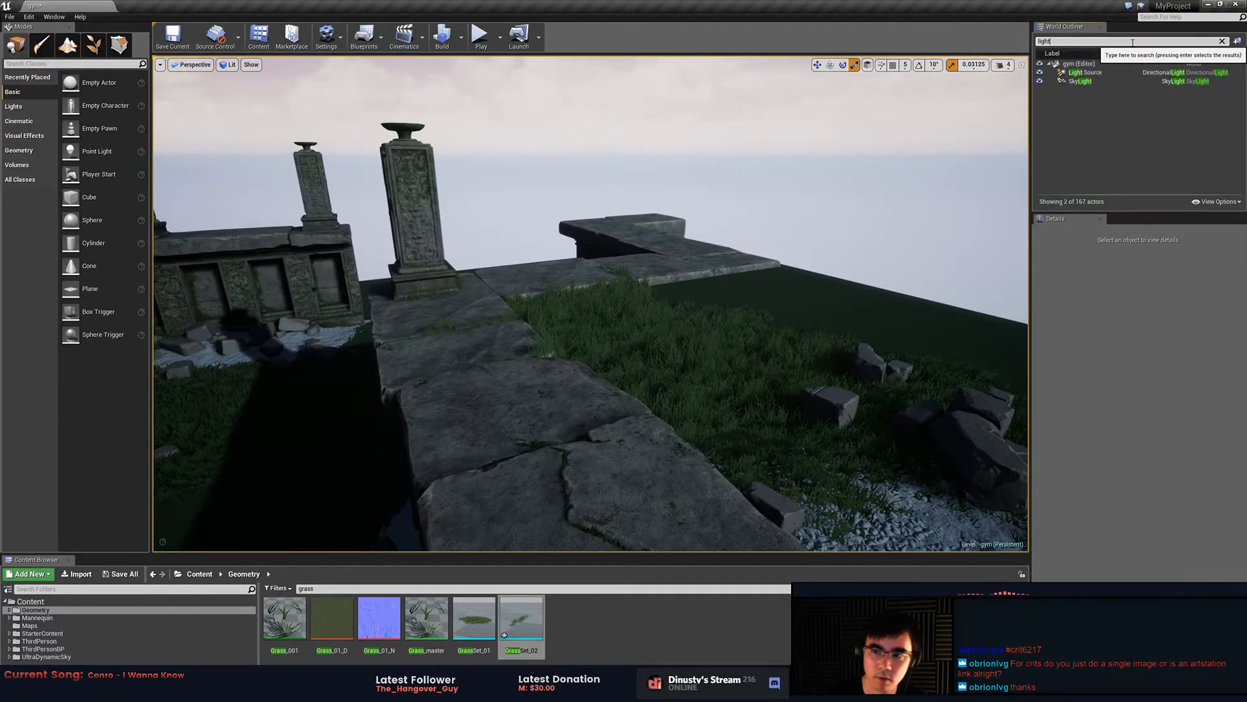
{"action": "left_click", "coordinate": [1104, 72]}
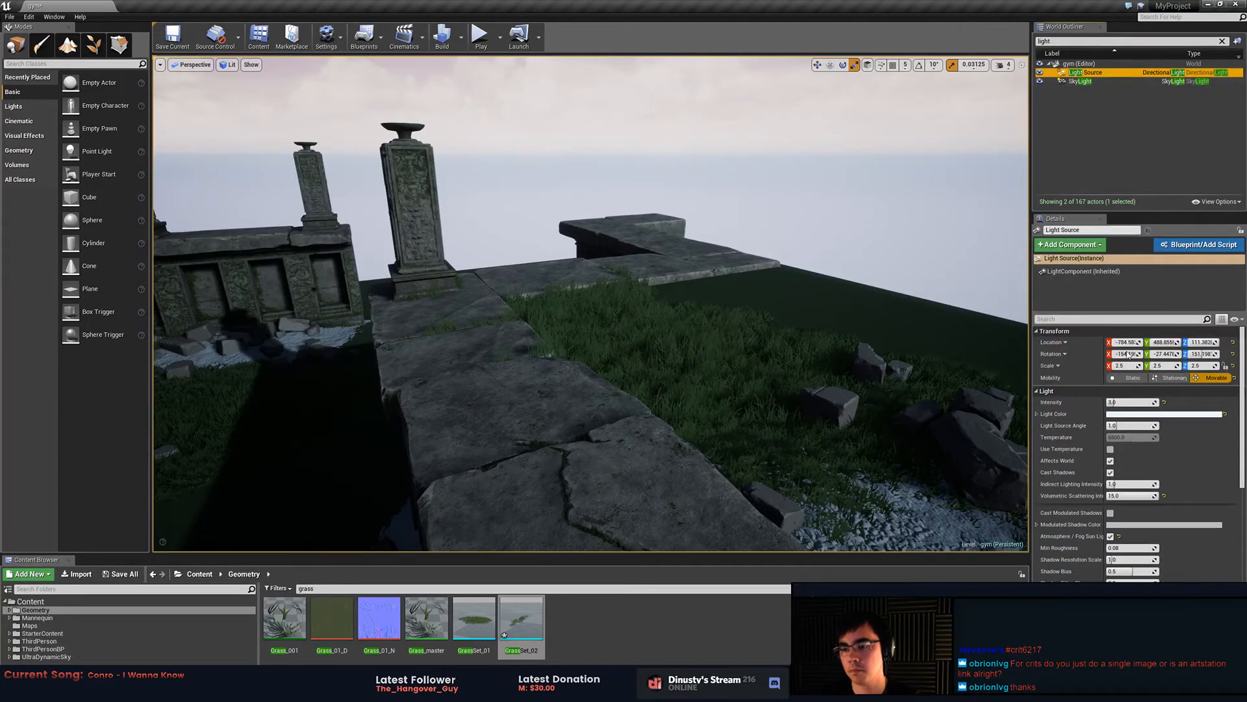
{"action": "left_click_drag", "start_coordinate": [1207, 354], "coordinate": [1153, 355]}
- Duplicate the GrassSet_70 patch and place the copy farther back in the lawn beside the stone slabs
{"action": "right_click_drag", "start_coordinate": [591, 312], "coordinate": [560, 308]}
{"action": "key", "text": "w"}
{"action": "key", "text": "w"}
{"action": "key", "text": "s"}
{"action": "key", "text": "d"}
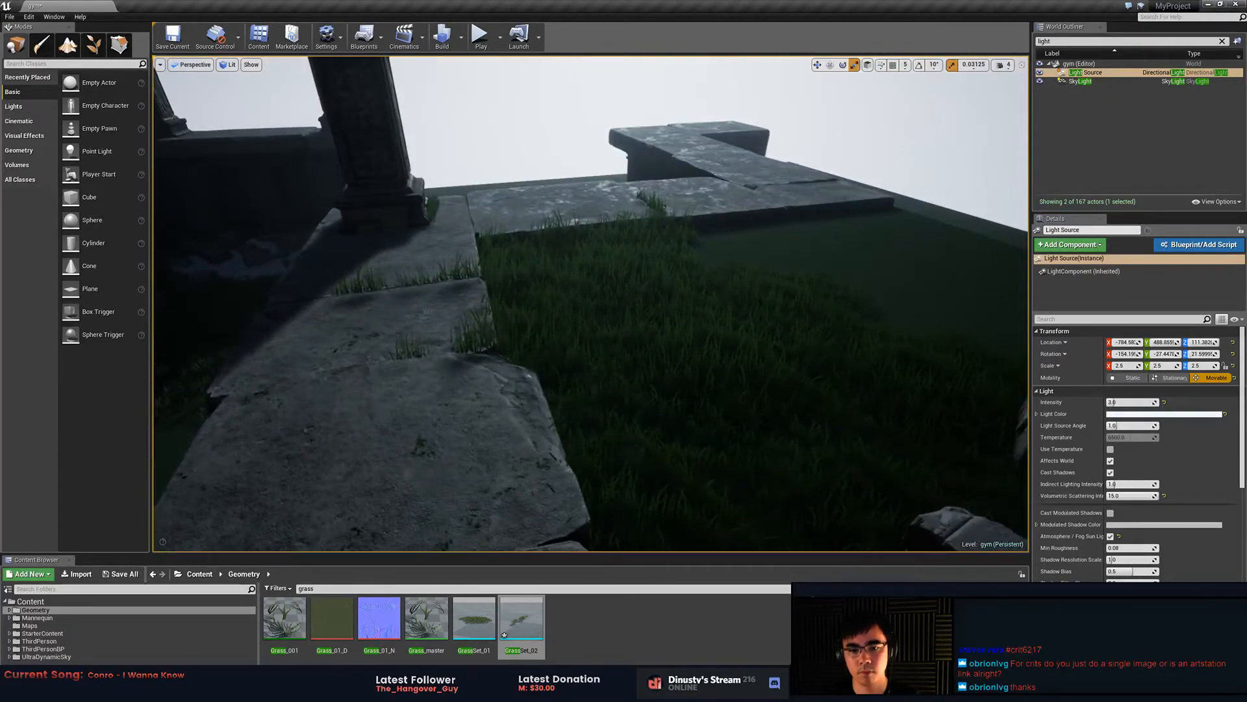
{"action": "left_click", "coordinate": [758, 315]}
{"action": "key", "text": "Delete"}
{"action": "key", "text": "ctrl+z"}
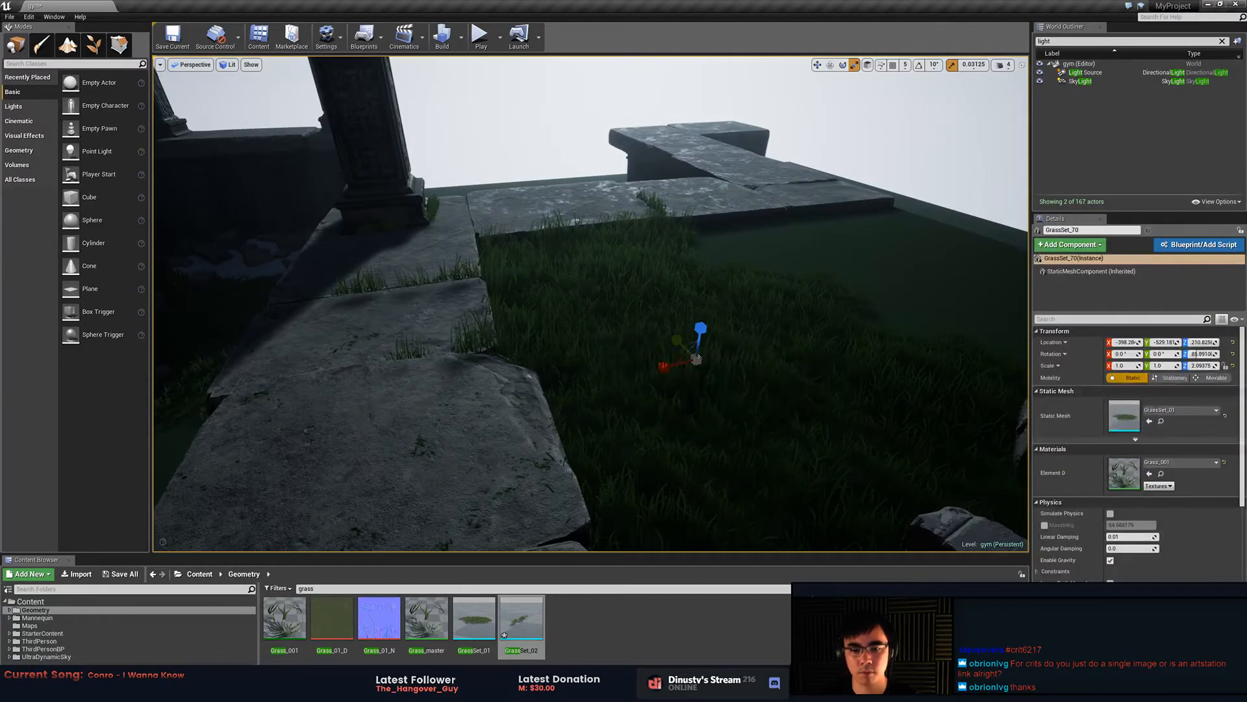
{"action": "key", "text": "w"}
{"action": "left_click_drag", "start_coordinate": [693, 369], "coordinate": [720, 275]}
{"action": "key", "text": "ctrl+z"}
{"action": "key", "text": "Delete"}
- Duplicate GrassSet_71 together with a neighbouring patch and place the copies on the bare ground along the far slab edge
{"action": "left_click", "coordinate": [759, 294]}
{"action": "left_click", "coordinate": [887, 374]}
{"action": "left_click", "coordinate": [876, 378], "text": "ctrl"}
{"action": "left_click", "coordinate": [875, 377], "text": "ctrl"}
{"action": "left_click", "coordinate": [874, 376], "text": "ctrl"}
{"action": "left_click", "coordinate": [634, 242]}
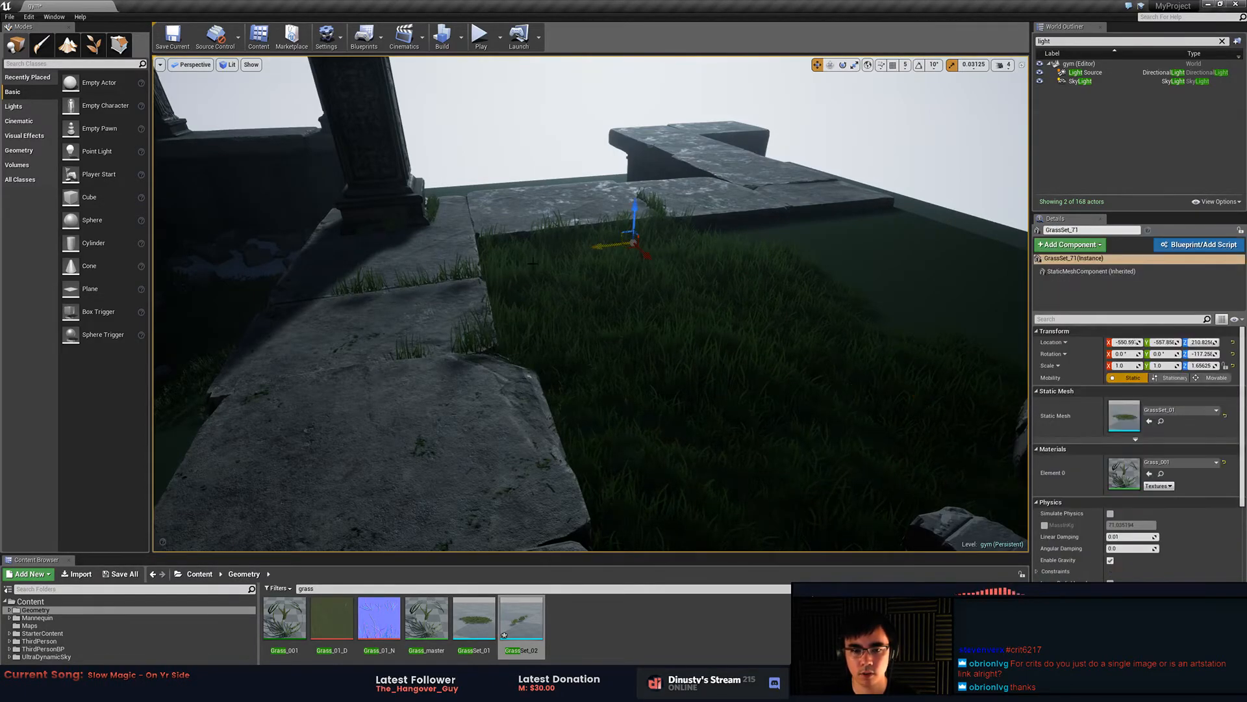
{"action": "left_click", "coordinate": [655, 264], "text": "ctrl"}
{"action": "right_click_drag", "start_coordinate": [636, 291], "coordinate": [554, 294]}
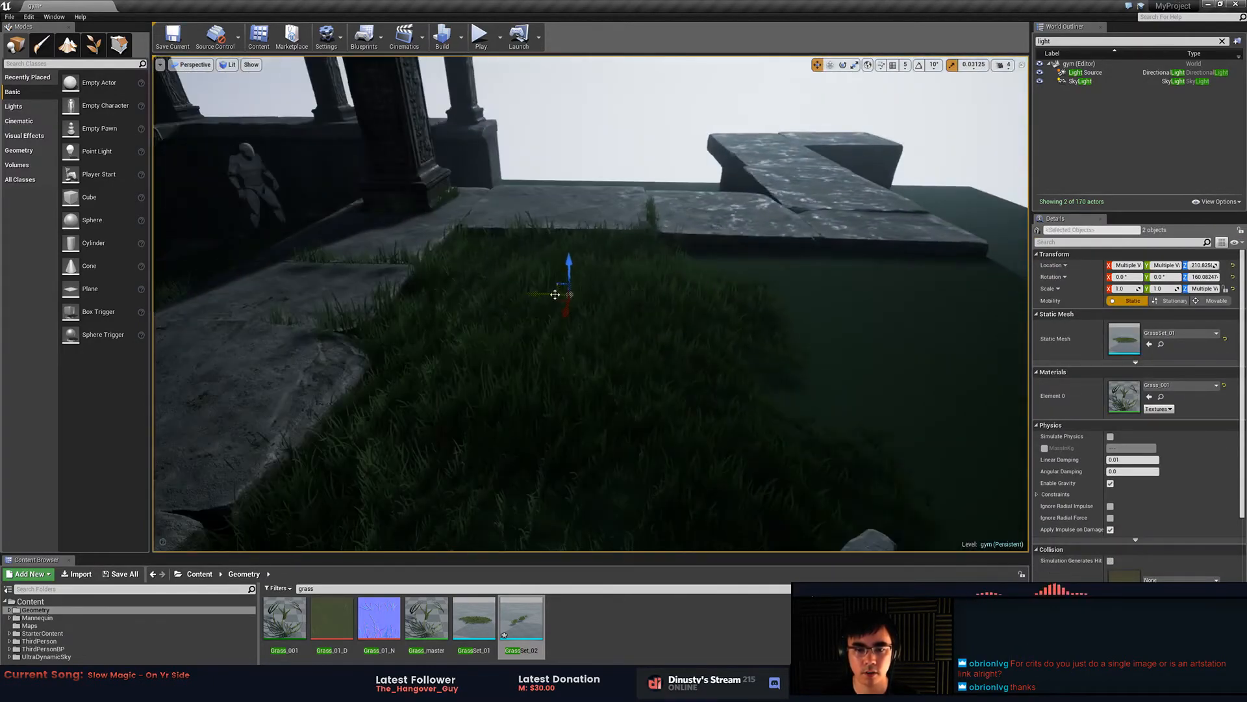
{"action": "left_click_drag", "start_coordinate": [553, 294], "coordinate": [802, 259]}
{"action": "key", "text": "e"}
{"action": "key", "text": "w"}
- Duplicate a single lawn patch, place the copy on the remaining bare ground near the far slabs and adjust its position
{"action": "left_click", "coordinate": [674, 337]}
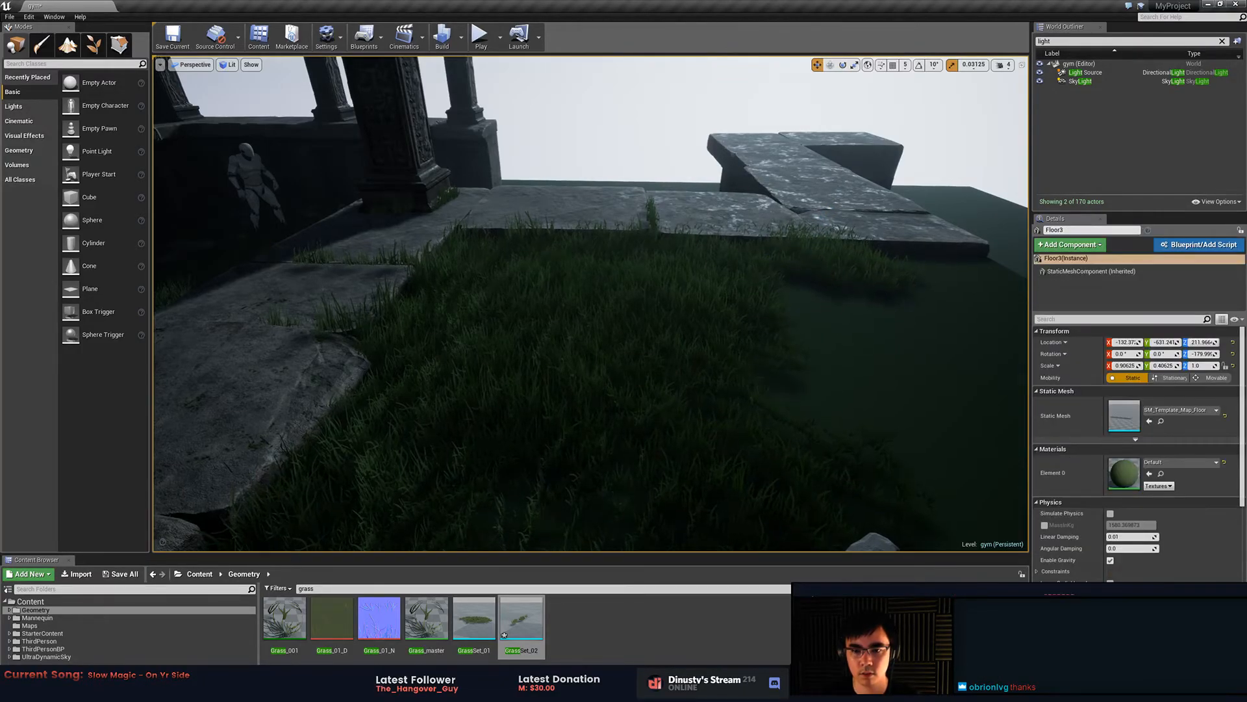
{"action": "left_click_drag", "start_coordinate": [666, 344], "coordinate": [872, 318]}
{"action": "key", "text": "e"}
{"action": "key", "text": "w"}
{"action": "left_click_drag", "start_coordinate": [818, 281], "coordinate": [818, 288]}
- Rotate a nearby grass patch slightly to vary how the lawn is laid out
{"action": "right_click_drag", "start_coordinate": [819, 282], "coordinate": [611, 325]}
{"action": "left_click", "coordinate": [595, 377]}
{"action": "key", "text": "e"}
{"action": "left_click_drag", "start_coordinate": [595, 341], "coordinate": [568, 345]}
{"action": "key", "text": "w"}
{"action": "right_click_drag", "start_coordinate": [568, 345], "coordinate": [595, 252]}
{"action": "left_click", "coordinate": [594, 251]}
- Duplicate GrassSet_95 and its neighbouring seam clump, and align the two copies with the seam between the far slabs
{"action": "left_click", "coordinate": [397, 188]}
{"action": "right_click_drag", "start_coordinate": [455, 174], "coordinate": [432, 195]}
{"action": "left_click", "coordinate": [425, 227]}
{"action": "left_click", "coordinate": [701, 263]}
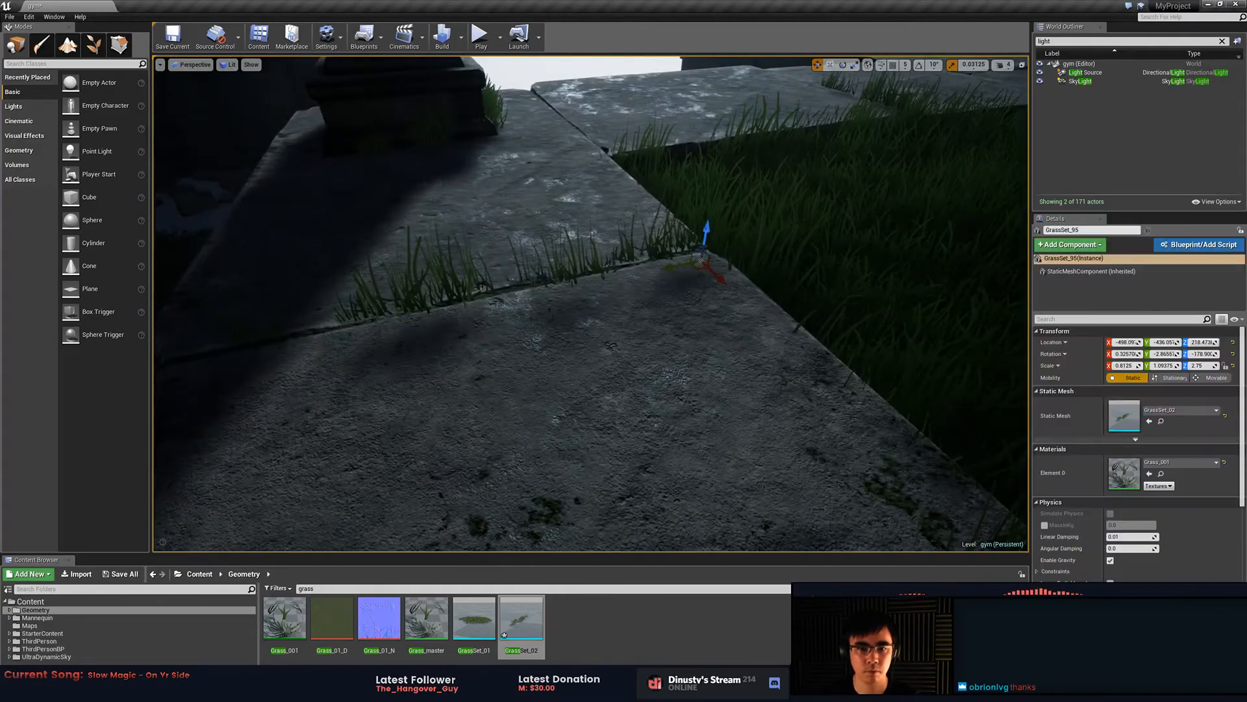
{"action": "left_click", "coordinate": [475, 298], "text": "ctrl"}
{"action": "right_click_drag", "start_coordinate": [477, 317], "coordinate": [478, 317]}
{"action": "left_click_drag", "start_coordinate": [687, 235], "coordinate": [620, 256], "text": "shift"}
{"action": "key", "text": "e"}
{"action": "mouse_move", "coordinate": [641, 212]}
{"action": "left_mouse_down"}
{"action": "mouse_move", "coordinate": [627, 235]}
{"action": "mouse_move", "coordinate": [638, 205]}
{"action": "left_mouse_up"}
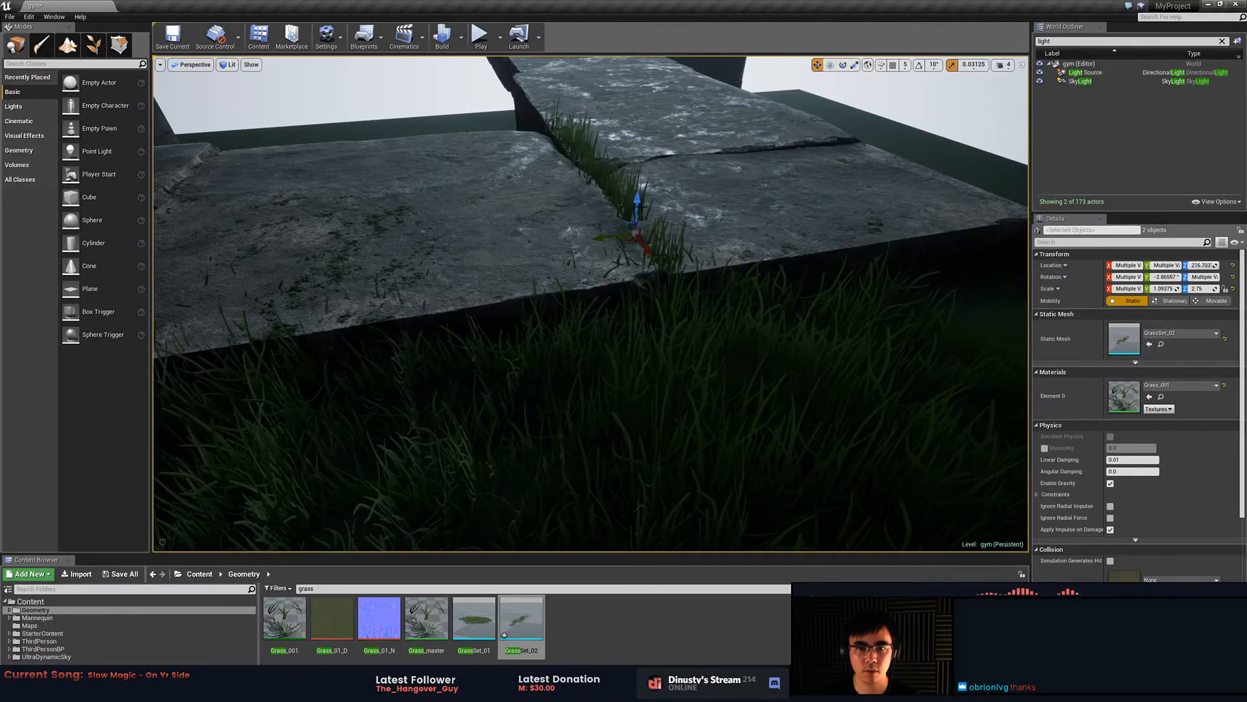
- Tilt the GrassSet_102 clump to fit the far seam and tilt GrassSet_101 to about 25.1° on Y
{"action": "key", "text": "e"}
{"action": "left_click", "coordinate": [641, 201]}
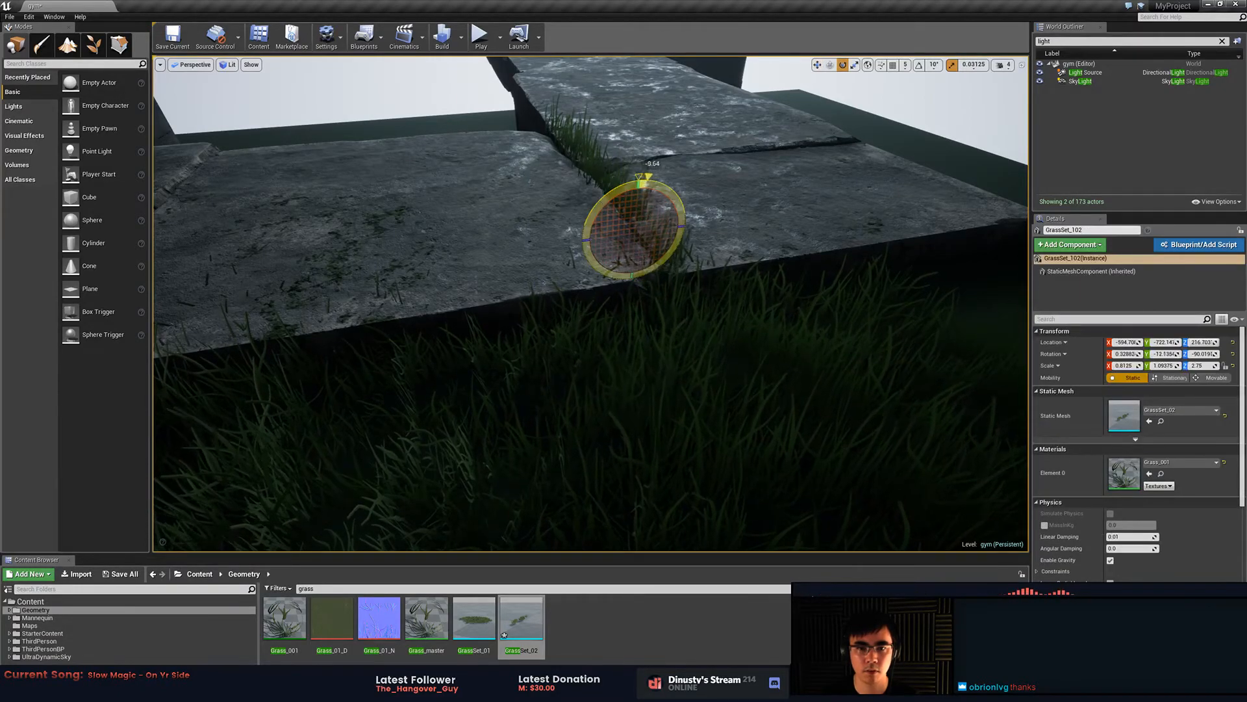
{"action": "left_click_drag", "start_coordinate": [566, 139], "coordinate": [608, 189]}
{"action": "key", "text": "w"}
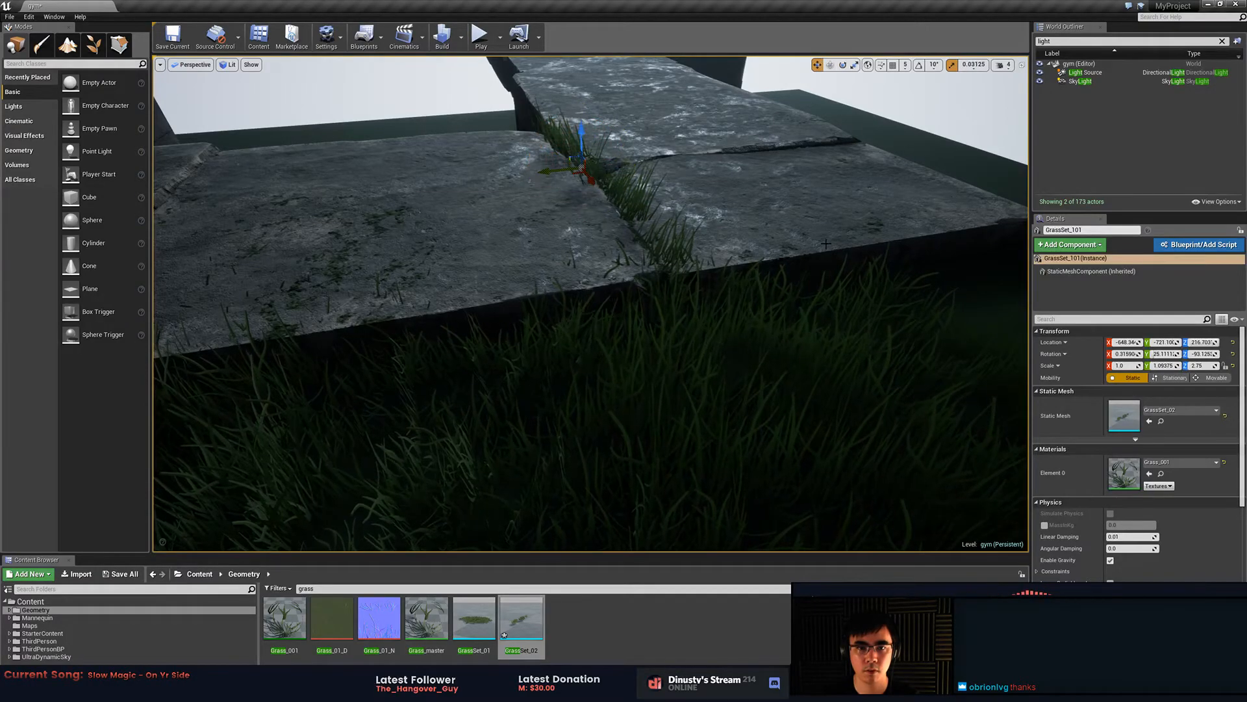
{"action": "key", "text": "Escape"}
{"action": "mouse_move", "coordinate": [608, 189]}
{"action": "right_mouse_down"}
{"action": "mouse_move", "coordinate": [766, 195]}
{"action": "mouse_move", "coordinate": [591, 195]}
{"action": "right_mouse_up"}
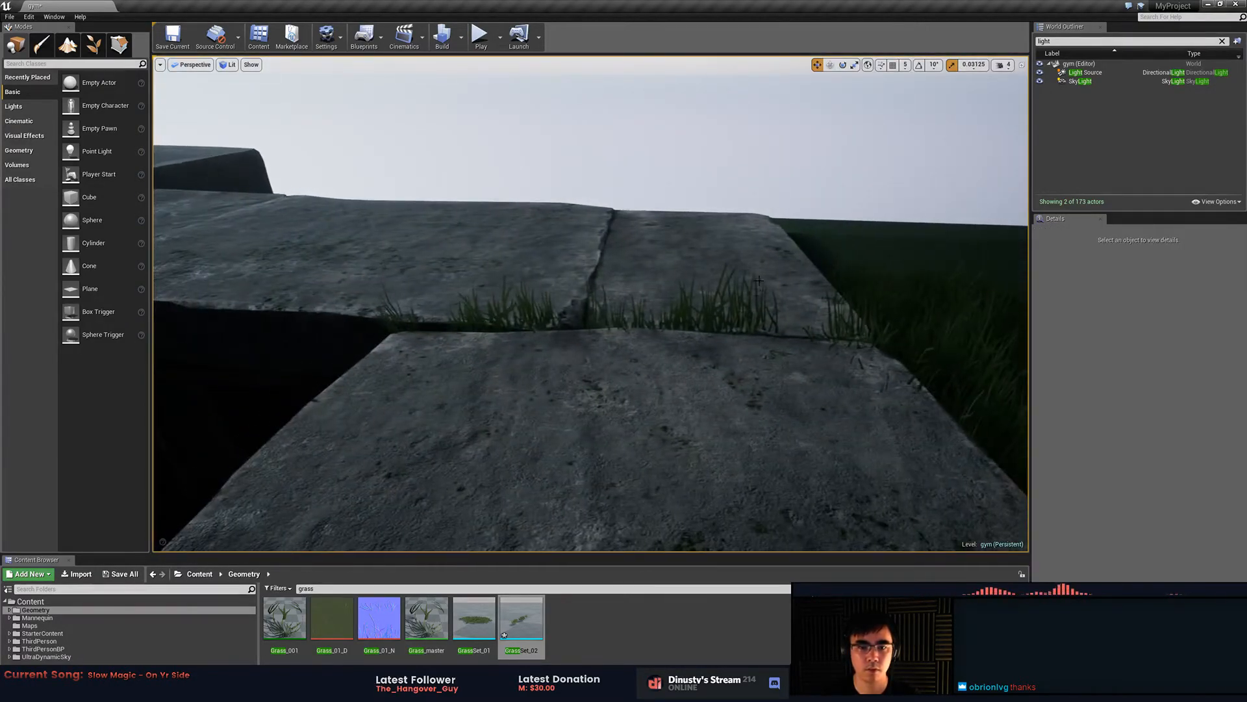
- Stretch the GrassSet_99 patch at the slab corner to about 3.72 in Z
{"action": "left_click", "coordinate": [592, 364]}
{"action": "right_click_drag", "start_coordinate": [591, 363], "coordinate": [637, 351]}
{"action": "right_click_drag", "start_coordinate": [670, 270], "coordinate": [848, 354]}
{"action": "left_click", "coordinate": [611, 237]}
{"action": "key", "text": "r"}
{"action": "mouse_move", "coordinate": [599, 215]}
{"action": "left_mouse_down"}
{"action": "mouse_move", "coordinate": [599, 189]}
{"action": "mouse_move", "coordinate": [598, 212]}
{"action": "left_mouse_up"}
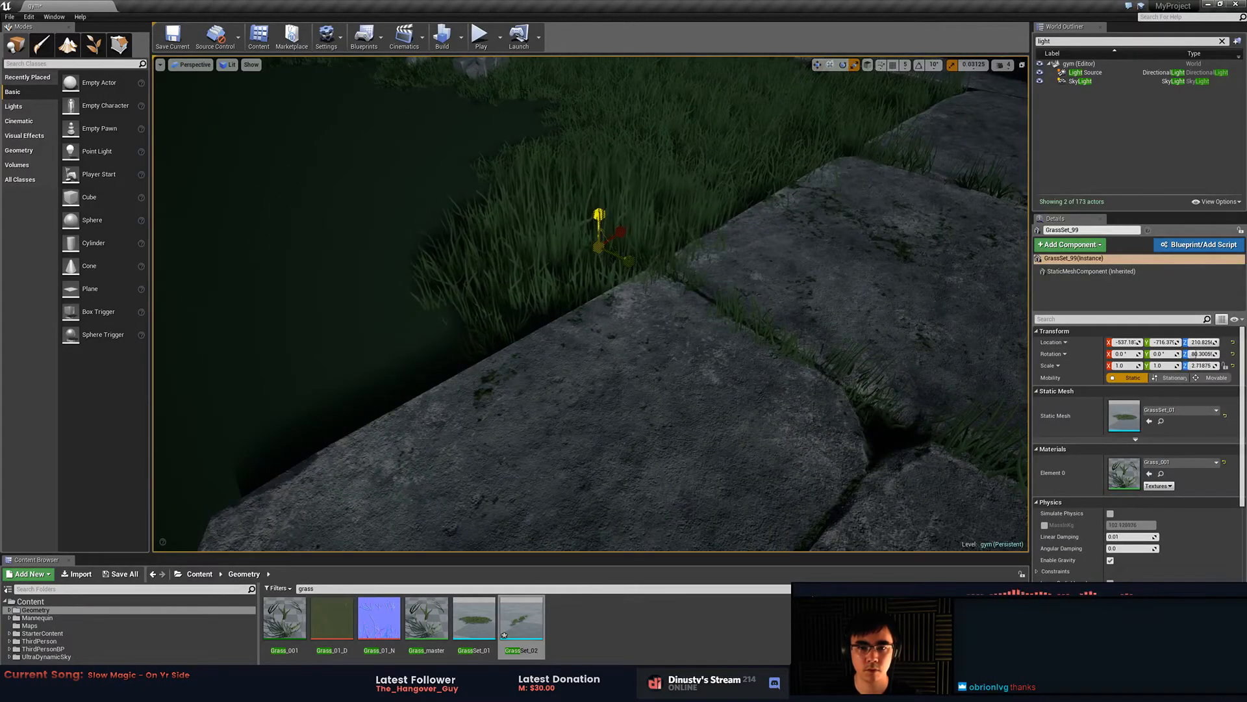
{"action": "mouse_move", "coordinate": [598, 212]}
{"action": "right_mouse_down"}
{"action": "mouse_move", "coordinate": [572, 227]}
{"action": "mouse_move", "coordinate": [520, 202]}
{"action": "mouse_move", "coordinate": [585, 218]}
{"action": "right_mouse_up"}
- Duplicate grass patches onto the bare ground past the end of the slabs, ending with one at about -454.5 X
{"action": "left_click", "coordinate": [516, 200]}
{"action": "key", "text": "w"}
{"action": "left_click_drag", "start_coordinate": [518, 188], "coordinate": [704, 421]}
{"action": "key", "text": "e"}
{"action": "key", "text": "w"}
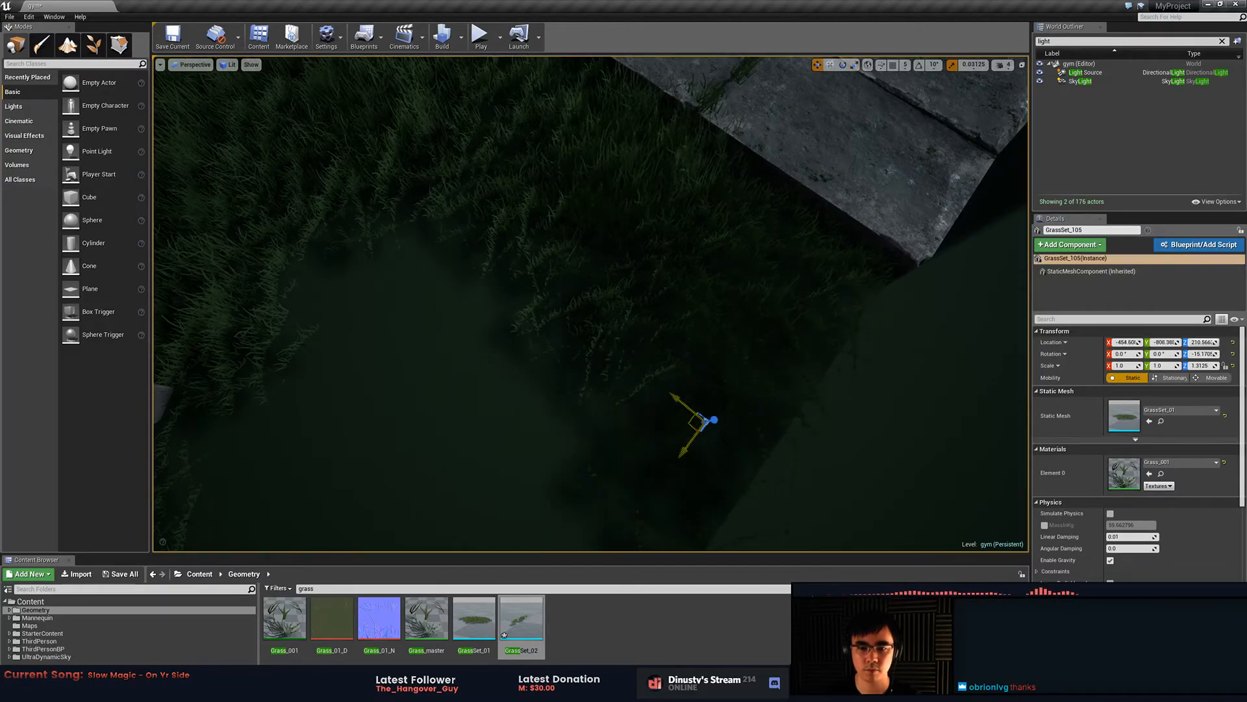
- Select the GrassSet_104 and GrassSet_105 patches together and stretch them taller in Z
{"action": "left_click", "coordinate": [633, 319]}
{"action": "left_click", "coordinate": [676, 325]}
{"action": "left_click", "coordinate": [741, 303]}
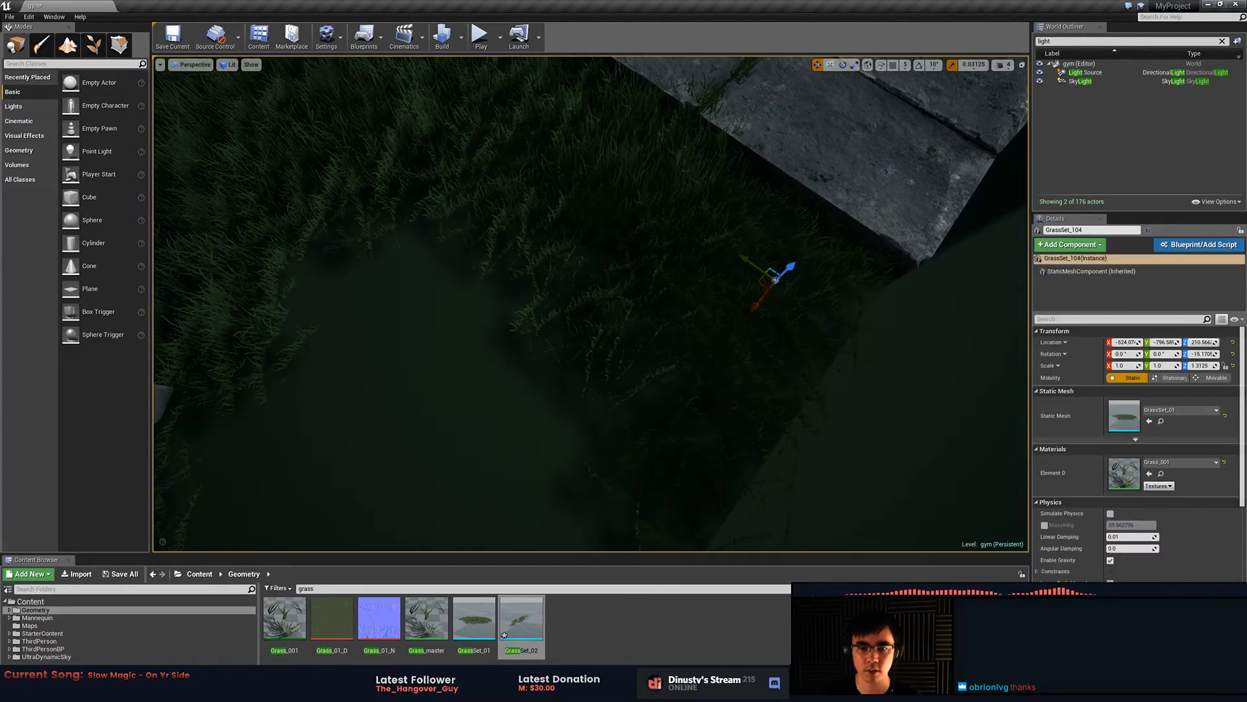
{"action": "left_click", "coordinate": [689, 398], "text": "ctrl"}
{"action": "right_click_drag", "start_coordinate": [689, 397], "coordinate": [640, 292]}
{"action": "key", "text": "r"}
{"action": "left_click_drag", "start_coordinate": [611, 339], "coordinate": [611, 322]}
- Duplicate the GrassSet_100 patch toward the bare lawn edge and rotate the copy on Z
{"action": "left_click", "coordinate": [449, 289]}
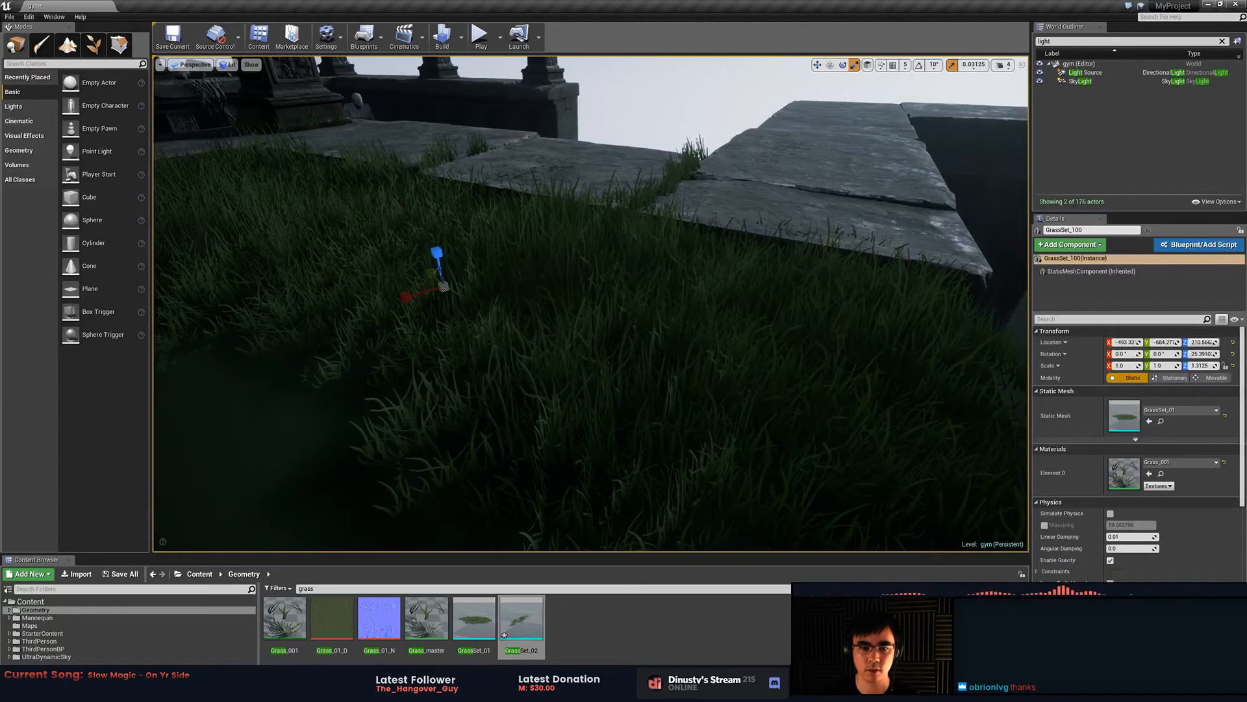
{"action": "key", "text": "w"}
{"action": "left_click_drag", "start_coordinate": [419, 288], "coordinate": [276, 458]}
{"action": "key", "text": "e"}
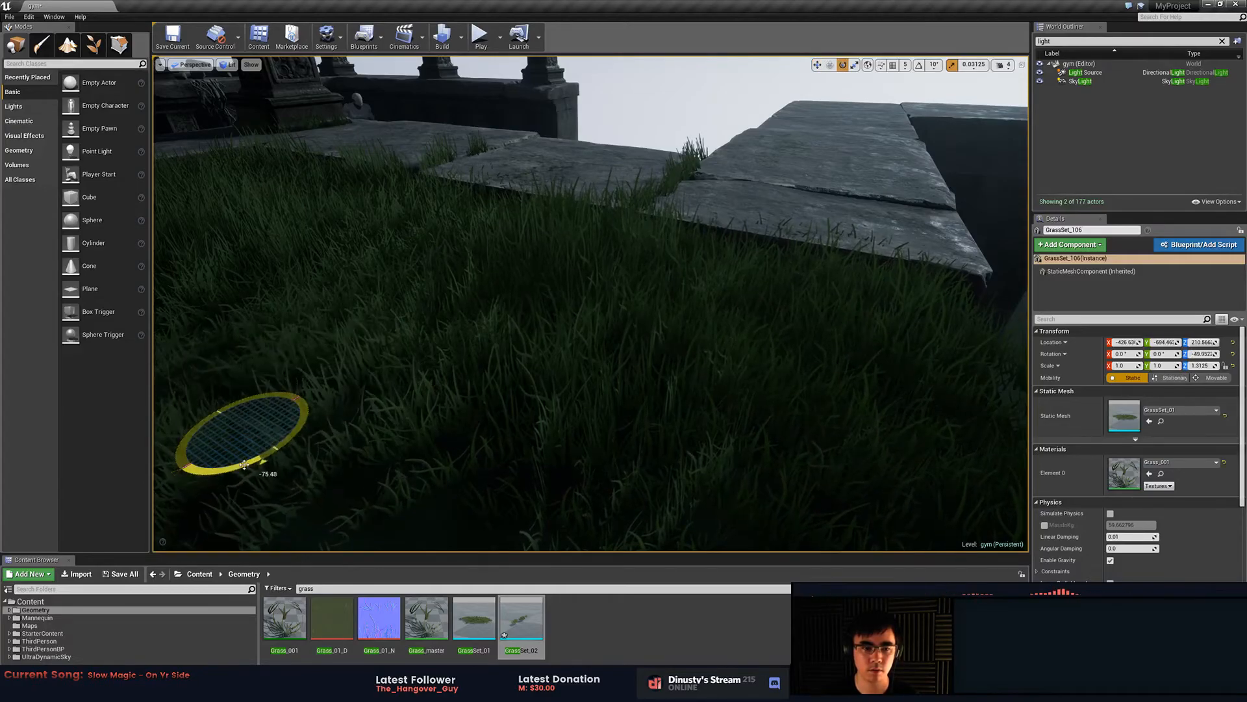
{"action": "key", "text": "w"}
- Place another grass patch copy farther along the bare lawn edge and rotate it to vary the growth
{"action": "right_click_drag", "start_coordinate": [279, 442], "coordinate": [260, 494]}
{"action": "left_click_drag", "start_coordinate": [396, 304], "coordinate": [344, 295]}
{"action": "key", "text": "e"}
{"action": "left_click_drag", "start_coordinate": [305, 348], "coordinate": [354, 351]}
{"action": "key", "text": "Escape"}
{"action": "right_click_drag", "start_coordinate": [591, 303], "coordinate": [623, 276]}
{"action": "left_click", "coordinate": [546, 345]}
{"action": "right_click_drag", "start_coordinate": [546, 345], "coordinate": [604, 403]}
{"action": "key", "text": "Escape"}
- Duplicate the rubble cluster beside the gravel and place the copy in the grass between the slabs
{"action": "right_click_drag", "start_coordinate": [618, 293], "coordinate": [714, 315]}
{"action": "left_click", "coordinate": [684, 228]}
{"action": "left_click", "coordinate": [775, 249]}
{"action": "key", "text": "Delete"}
{"action": "key", "text": "ctrl+z"}
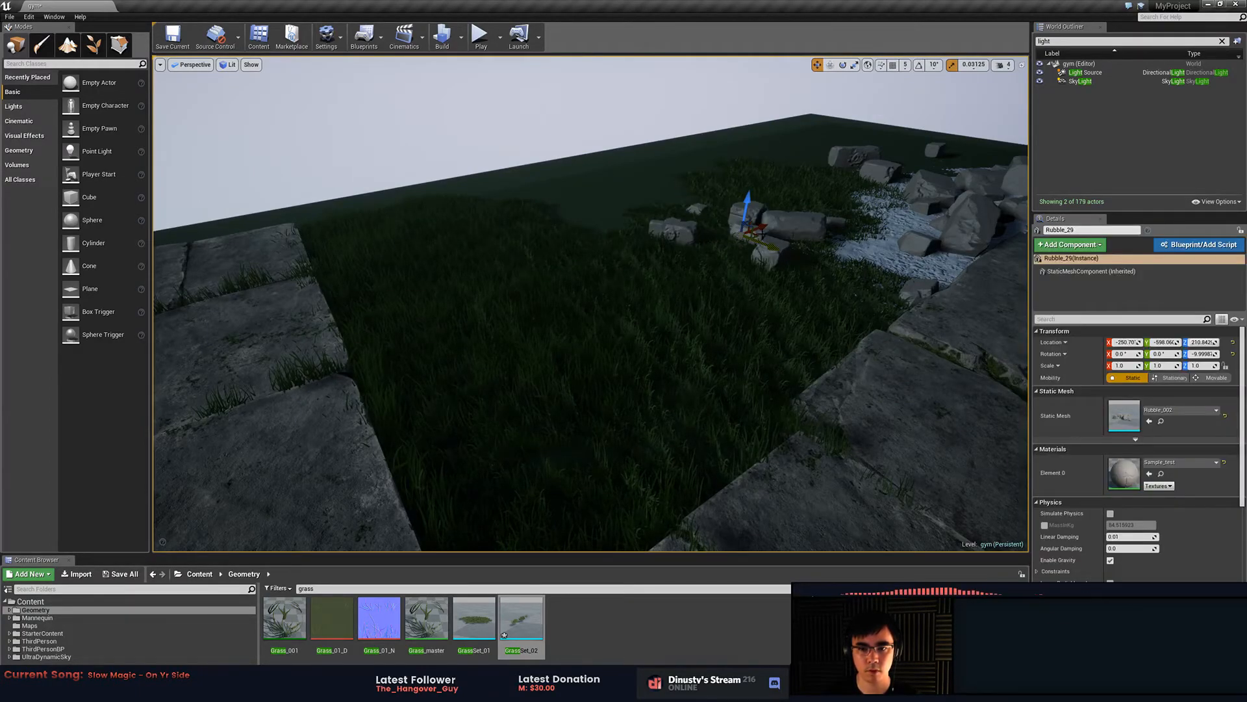
{"action": "left_click_drag", "start_coordinate": [759, 233], "coordinate": [577, 389]}
{"action": "key", "text": "Escape"}
{"action": "right_click_drag", "start_coordinate": [577, 390], "coordinate": [567, 364]}
- Select the Rubble_29 copy, adjust its height in the grass and turn it
{"action": "left_click", "coordinate": [641, 435]}
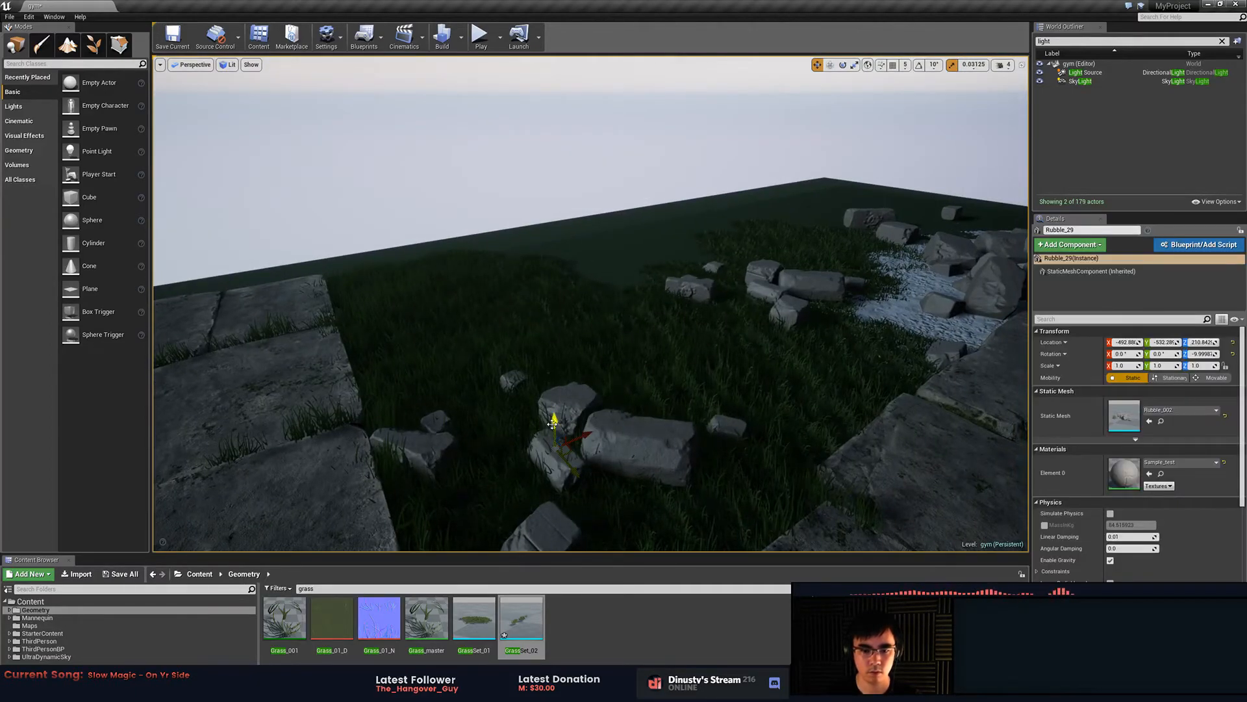
{"action": "left_click_drag", "start_coordinate": [552, 424], "coordinate": [555, 433]}
{"action": "key", "text": "e"}
{"action": "left_click_drag", "start_coordinate": [551, 501], "coordinate": [623, 499]}
{"action": "key", "text": "w"}
{"action": "right_click_drag", "start_coordinate": [624, 455], "coordinate": [551, 493]}
- Move Rubble_29 to about -533.1 X and -535.3 Y, and turn it to about -119.7° on Z
{"action": "left_click_drag", "start_coordinate": [640, 342], "coordinate": [573, 358]}
{"action": "key", "text": "w"}
{"action": "right_click_drag", "start_coordinate": [572, 357], "coordinate": [633, 293]}
{"action": "key", "text": "e"}
{"action": "right_click_drag", "start_coordinate": [572, 358], "coordinate": [533, 384]}
{"action": "left_click_drag", "start_coordinate": [451, 390], "coordinate": [463, 358]}
{"action": "key", "text": "Escape"}
{"action": "right_click_drag", "start_coordinate": [463, 359], "coordinate": [338, 325]}
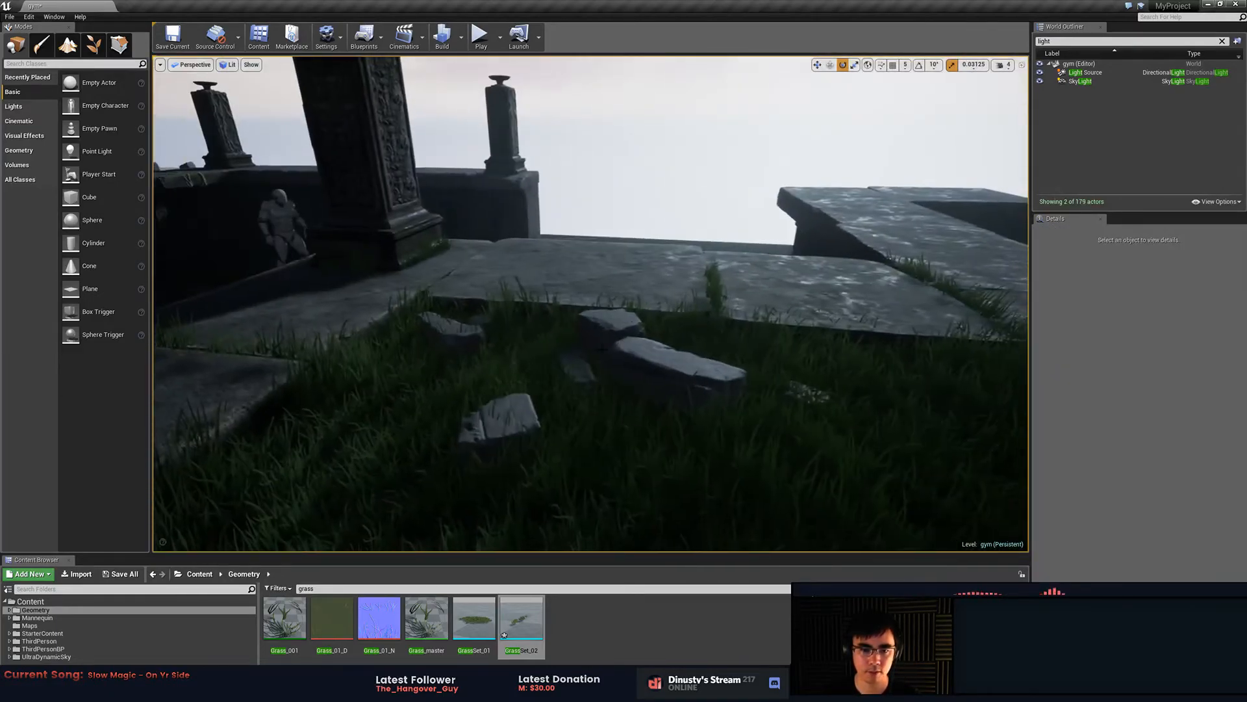
- Lower the GrassSet_73 patch in front of the rubble to about 208.6 on Z
{"action": "left_click", "coordinate": [463, 359]}
{"action": "key", "text": "w"}
{"action": "left_click_drag", "start_coordinate": [556, 412], "coordinate": [556, 414]}
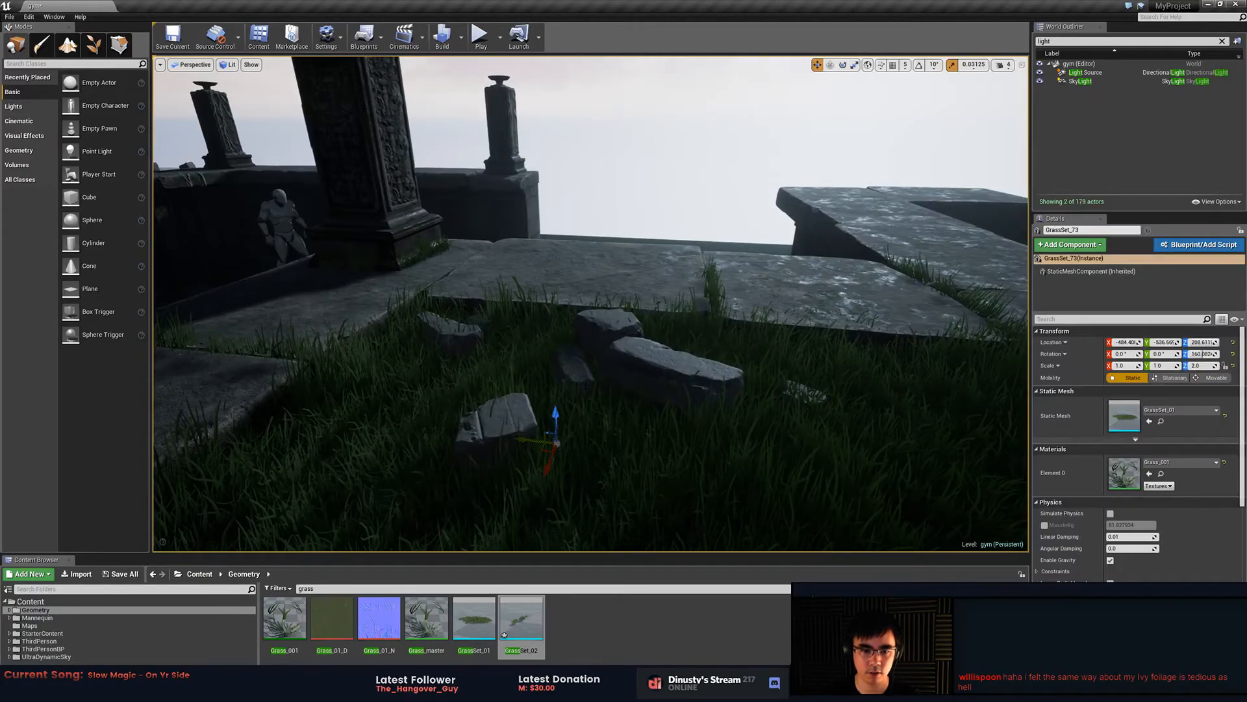
- Sink the Rubble_29 cluster deeper into the grass, to about 200 on Z
{"action": "left_click", "coordinate": [612, 322]}
{"action": "key", "text": "Delete"}
{"action": "key", "text": "ctrl+z"}
{"action": "left_click_drag", "start_coordinate": [581, 346], "coordinate": [582, 355]}
{"action": "key", "text": "r"}
{"action": "key", "text": "ctrl+z"}
{"action": "key", "text": "w"}
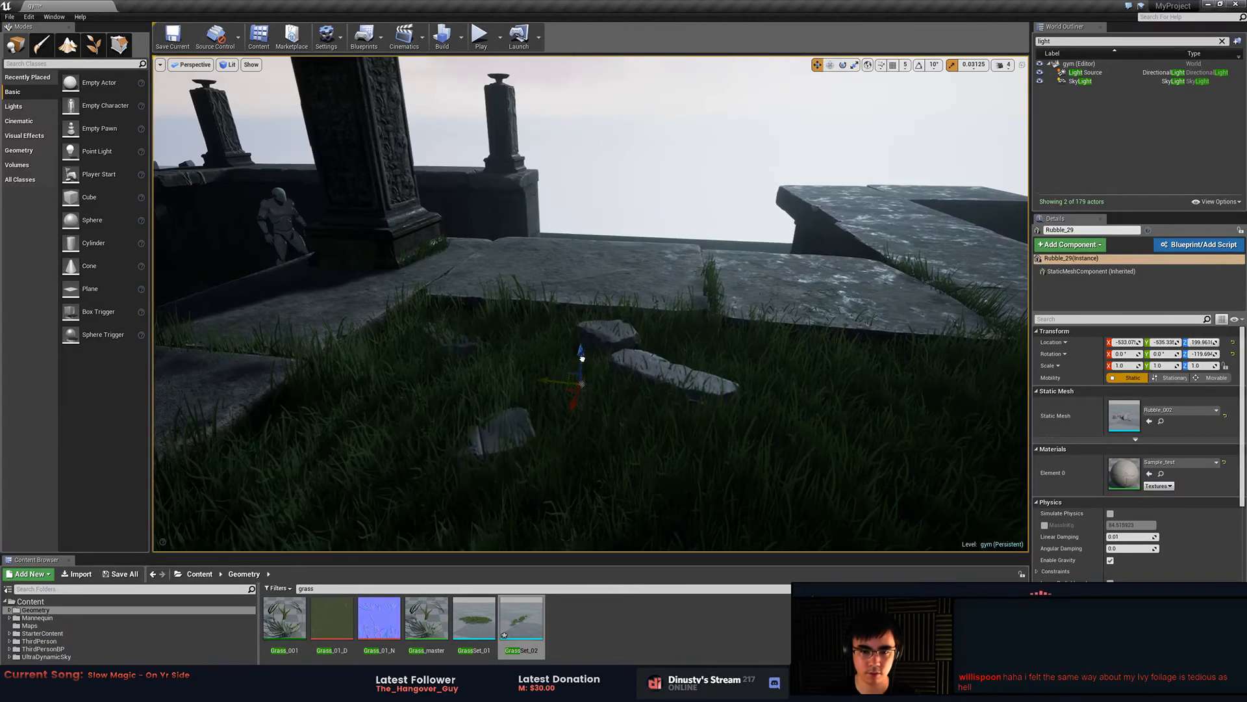
- Turn the Rubble_29 cluster, copy it and place the copy elsewhere in the grass in front of the slabs
{"action": "right_click_drag", "start_coordinate": [582, 357], "coordinate": [582, 372]}
{"action": "key", "text": "d"}
{"action": "key", "text": "e"}
{"action": "left_click_drag", "start_coordinate": [574, 364], "coordinate": [611, 355]}
{"action": "key", "text": "w"}
{"action": "left_click_drag", "start_coordinate": [515, 354], "coordinate": [700, 429]}
{"action": "key", "text": "e"}
{"action": "key", "text": "w"}
{"action": "left_click_drag", "start_coordinate": [595, 410], "coordinate": [622, 535]}
{"action": "key", "text": "Escape"}
- Examine the rubble and grass layout around the slabs from above and from low in the grass
{"action": "right_click_drag", "start_coordinate": [628, 520], "coordinate": [624, 597]}
{"action": "key", "text": "s"}
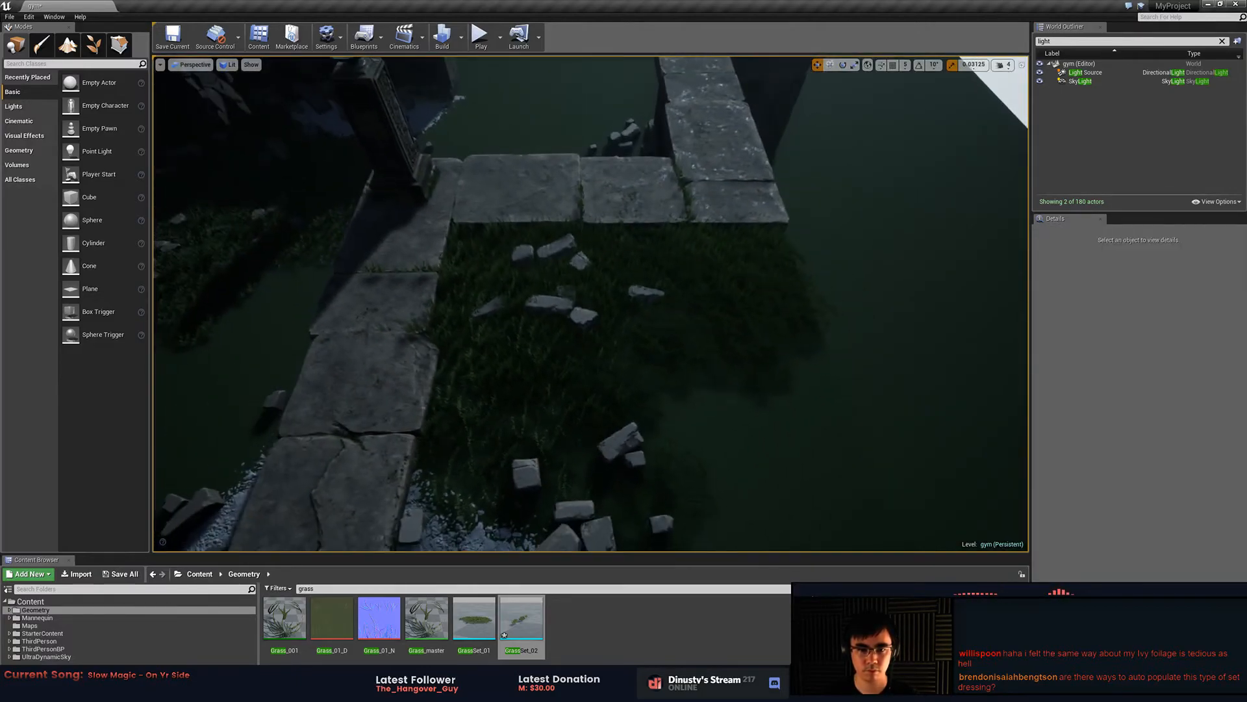
{"action": "right_click_drag", "start_coordinate": [624, 389], "coordinate": [622, 353]}
{"action": "key", "text": "w"}
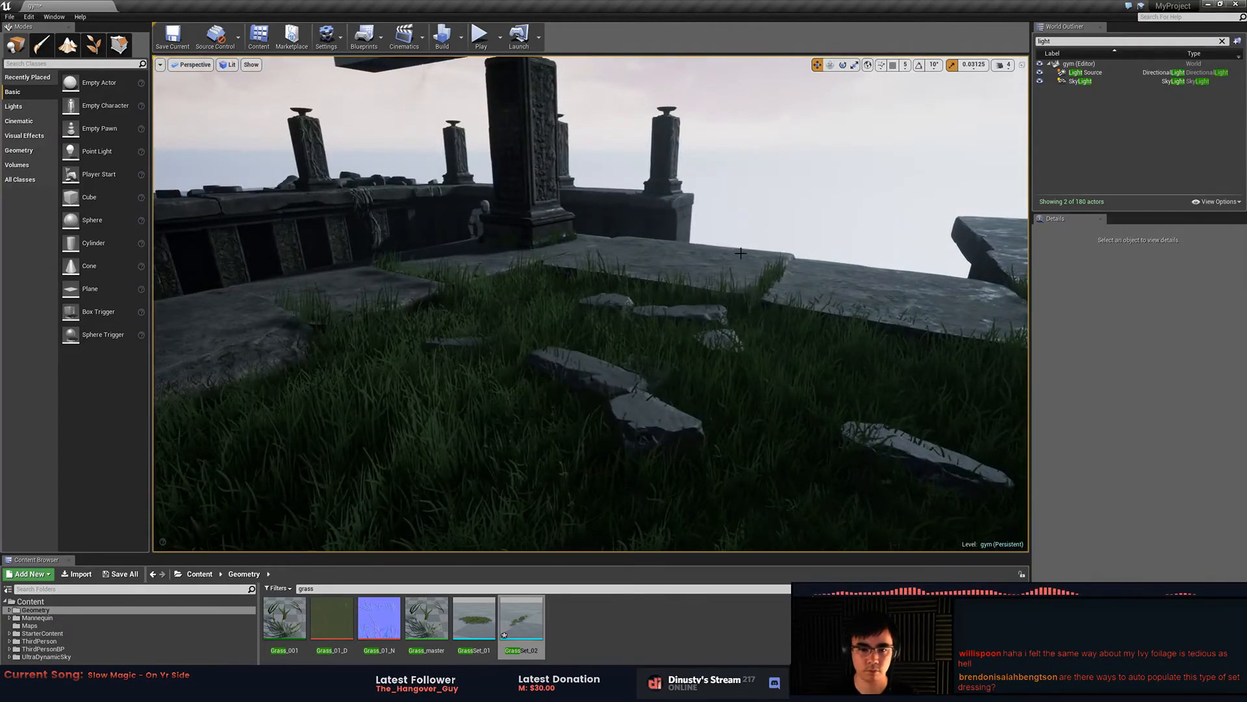
{"action": "right_click_drag", "start_coordinate": [741, 252], "coordinate": [783, 267]}
{"action": "right_click_drag", "start_coordinate": [859, 204], "coordinate": [874, 227]}
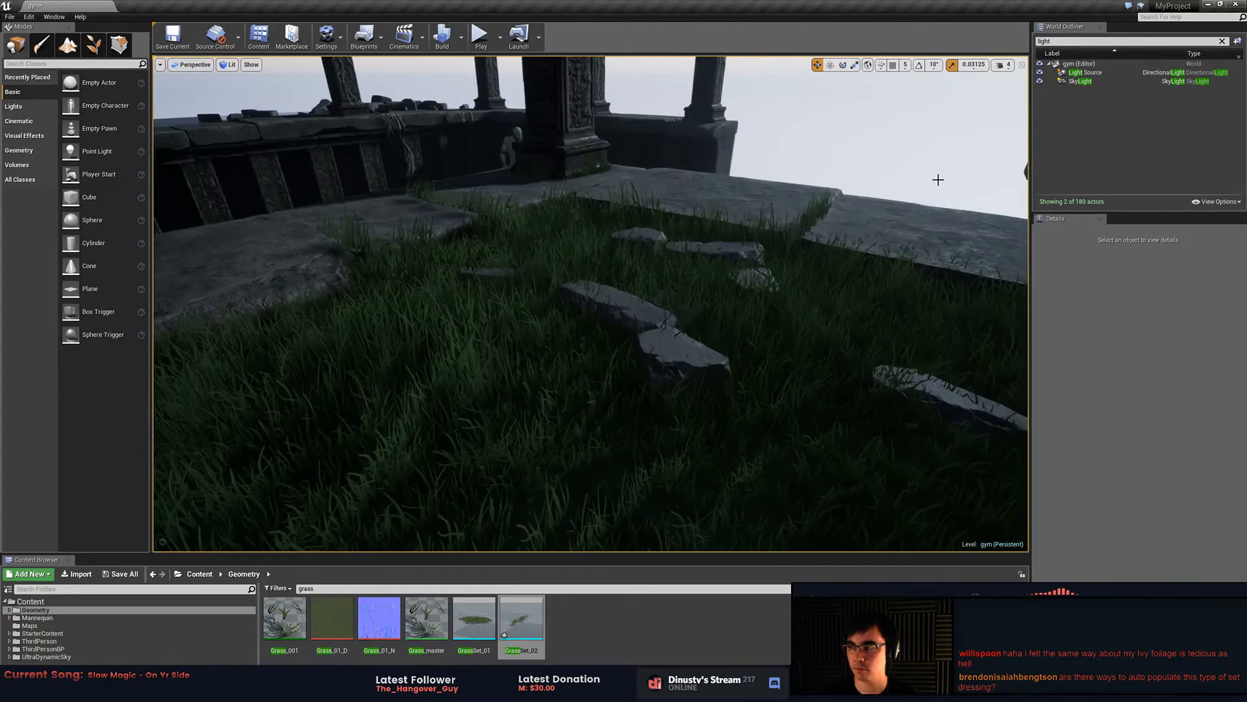
{"action": "right_click_drag", "start_coordinate": [921, 156], "coordinate": [951, 162]}
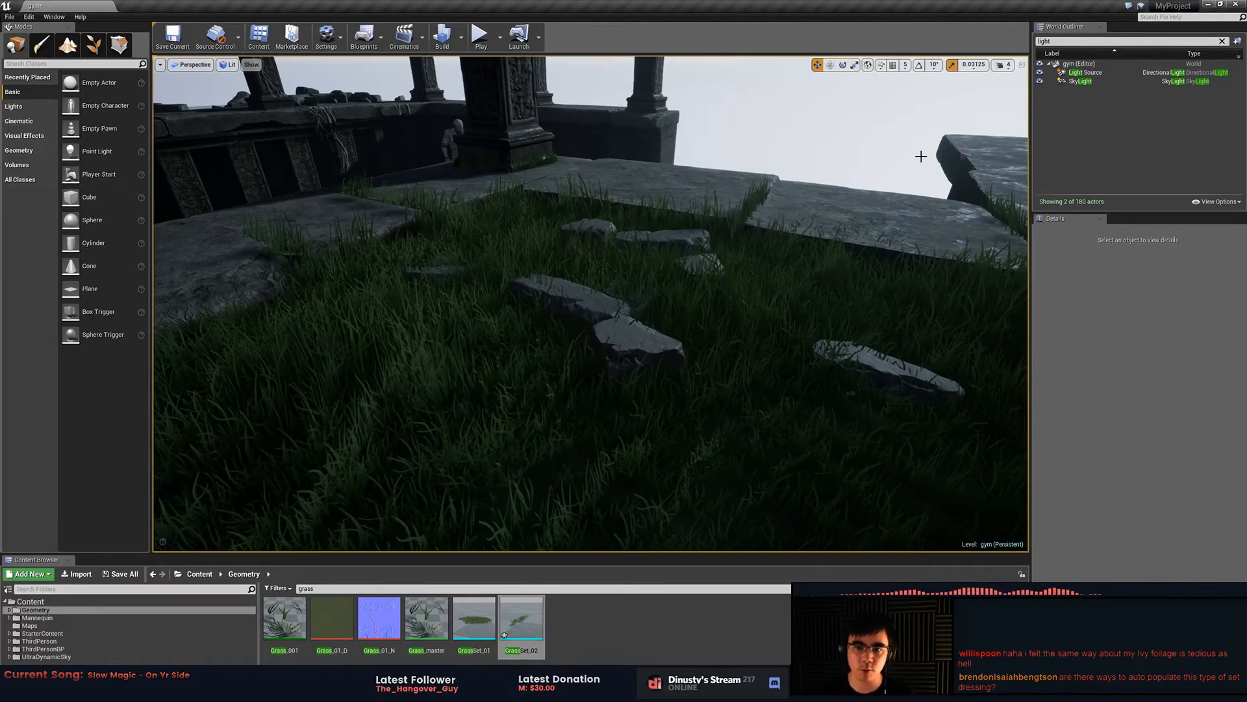
- Try deleting a grass piece beside the slabs and undo each deletion
{"action": "right_click_drag", "start_coordinate": [788, 224], "coordinate": [664, 235]}
{"action": "key", "text": "w"}
{"action": "left_click", "coordinate": [533, 318]}
{"action": "key", "text": "a"}
{"action": "right_click_drag", "start_coordinate": [533, 318], "coordinate": [568, 292]}
{"action": "key", "text": "Delete"}
{"action": "key", "text": "ctrl+z"}
{"action": "key", "text": "s"}
{"action": "right_click_drag", "start_coordinate": [492, 265], "coordinate": [604, 265]}
{"action": "key", "text": "Delete"}
{"action": "key", "text": "ctrl+z"}
- Try removing the grass tufts at the slab joints near the ledge's corner, restoring each and ending on GrassSet_102
{"action": "left_click", "coordinate": [429, 300], "text": "ctrl"}
{"action": "key", "text": "Delete"}
{"action": "key", "text": "ctrl+z"}
{"action": "left_click", "coordinate": [432, 297]}
{"action": "key", "text": "Delete"}
{"action": "key", "text": "ctrl+z"}
{"action": "left_click", "coordinate": [483, 272], "text": "ctrl"}
{"action": "key", "text": "Delete"}
{"action": "key", "text": "ctrl+z"}
{"action": "left_click", "coordinate": [488, 263]}
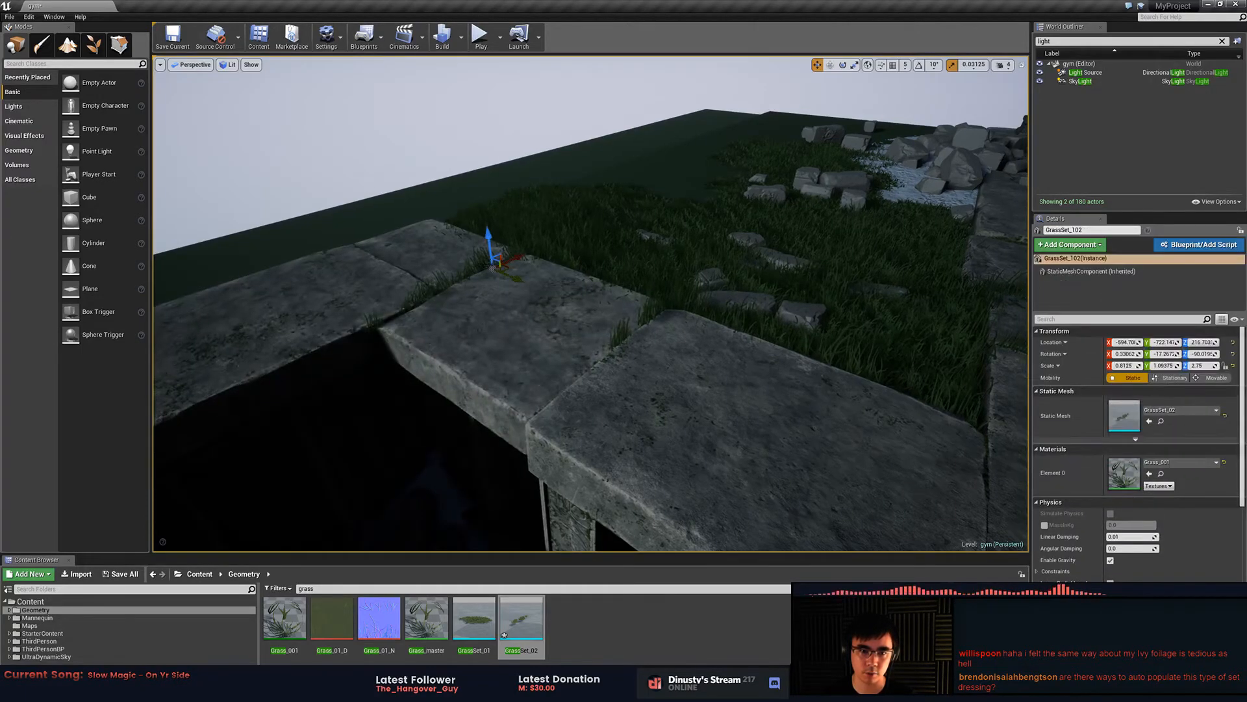
- Try removing further tufts and pieces along the stone ledge one by one, undoing every deletion
{"action": "left_click", "coordinate": [620, 339]}
{"action": "key", "text": "Delete"}
{"action": "key", "text": "ctrl+z"}
{"action": "left_click", "coordinate": [454, 285]}
{"action": "key", "text": "Delete"}
{"action": "key", "text": "ctrl+z"}
{"action": "right_click_drag", "start_coordinate": [453, 285], "coordinate": [466, 299]}
{"action": "left_click", "coordinate": [546, 295]}
{"action": "key", "text": "Delete"}
{"action": "key", "text": "ctrl+z"}
{"action": "right_click_drag", "start_coordinate": [311, 107], "coordinate": [312, 119]}
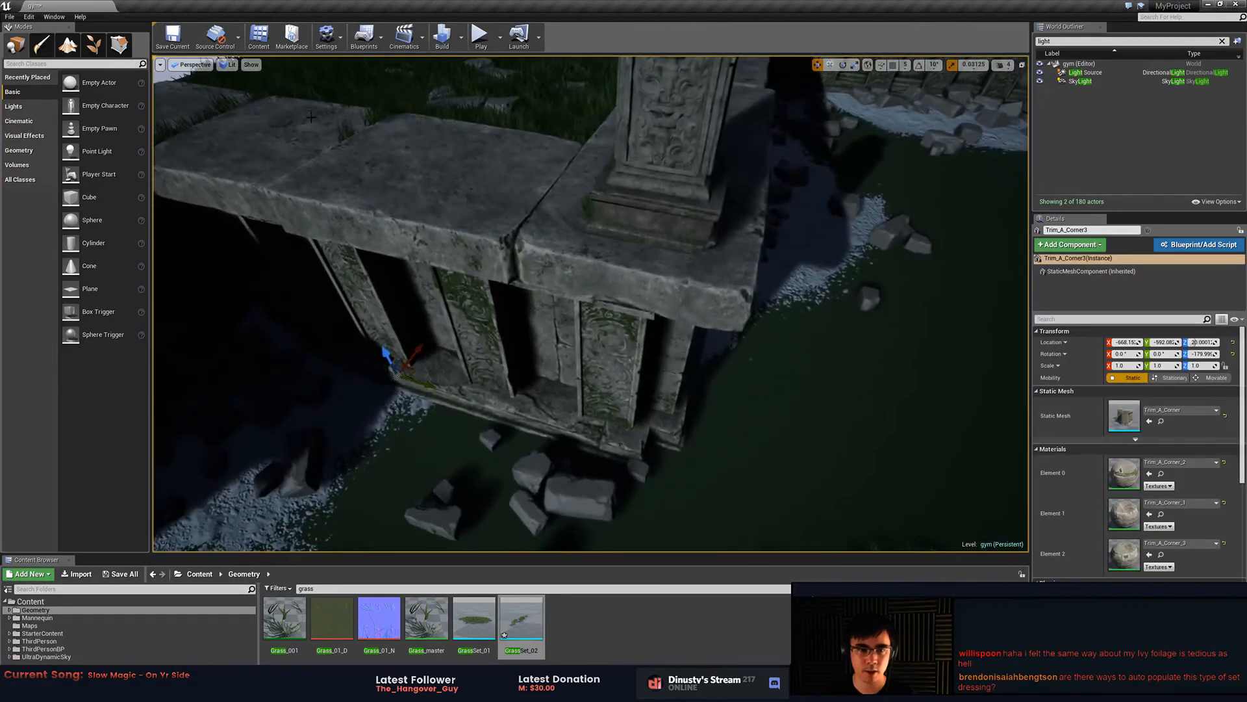
- Frame GrassSet_57 below the wall and add the neighbouring grass patches beside the rubble to the selection
{"action": "right_click_drag", "start_coordinate": [579, 375], "coordinate": [593, 361]}
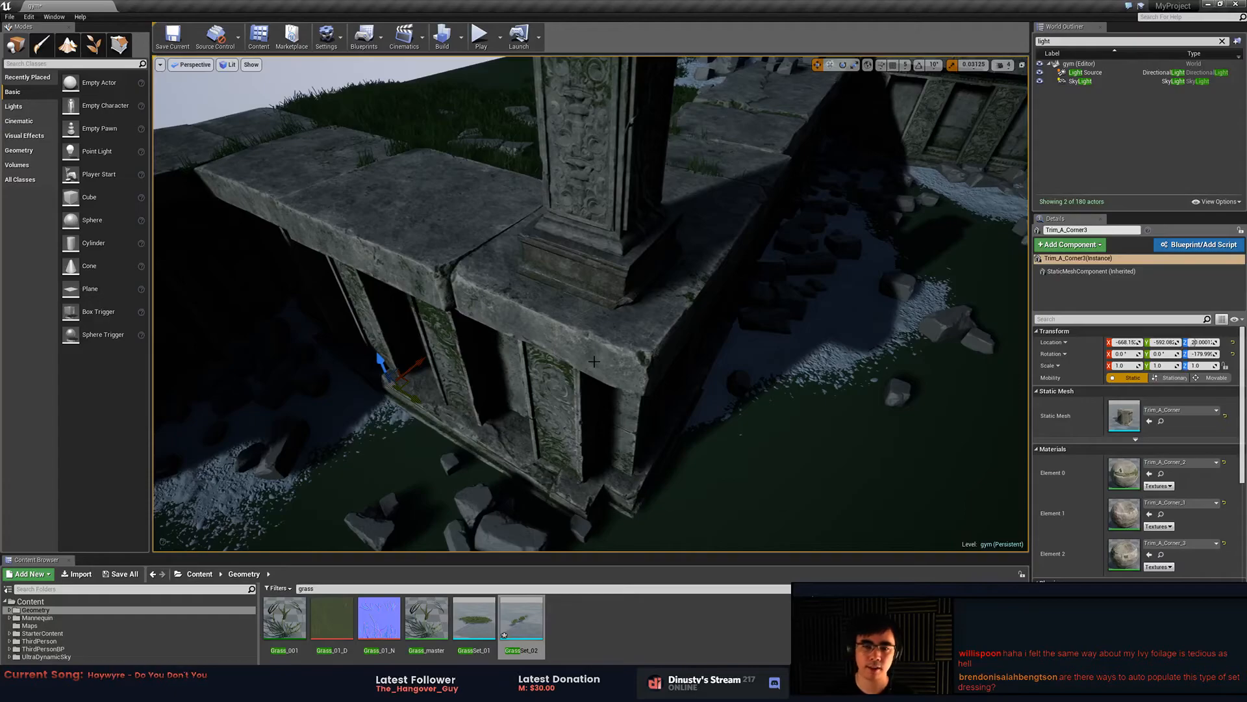
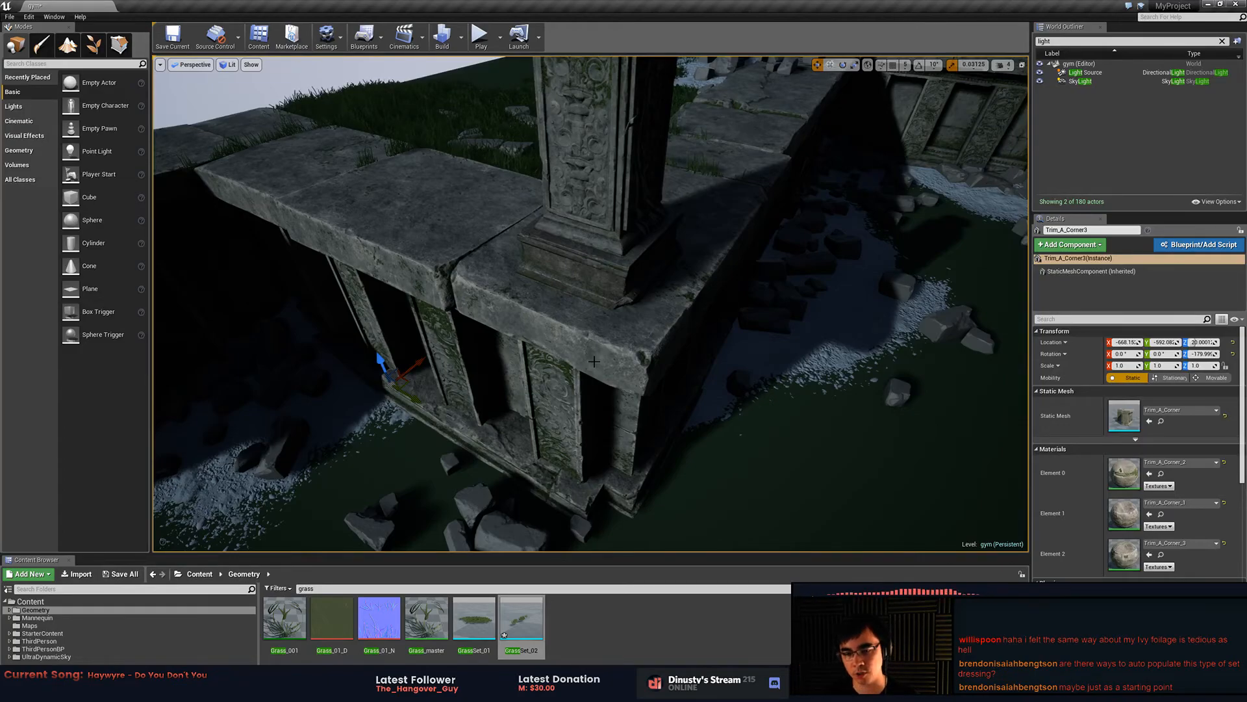
{"action": "right_click_drag", "start_coordinate": [593, 361], "coordinate": [584, 308]}
{"action": "right_click_drag", "start_coordinate": [605, 221], "coordinate": [614, 231]}
{"action": "left_click", "coordinate": [752, 362]}
{"action": "key", "text": "f"}
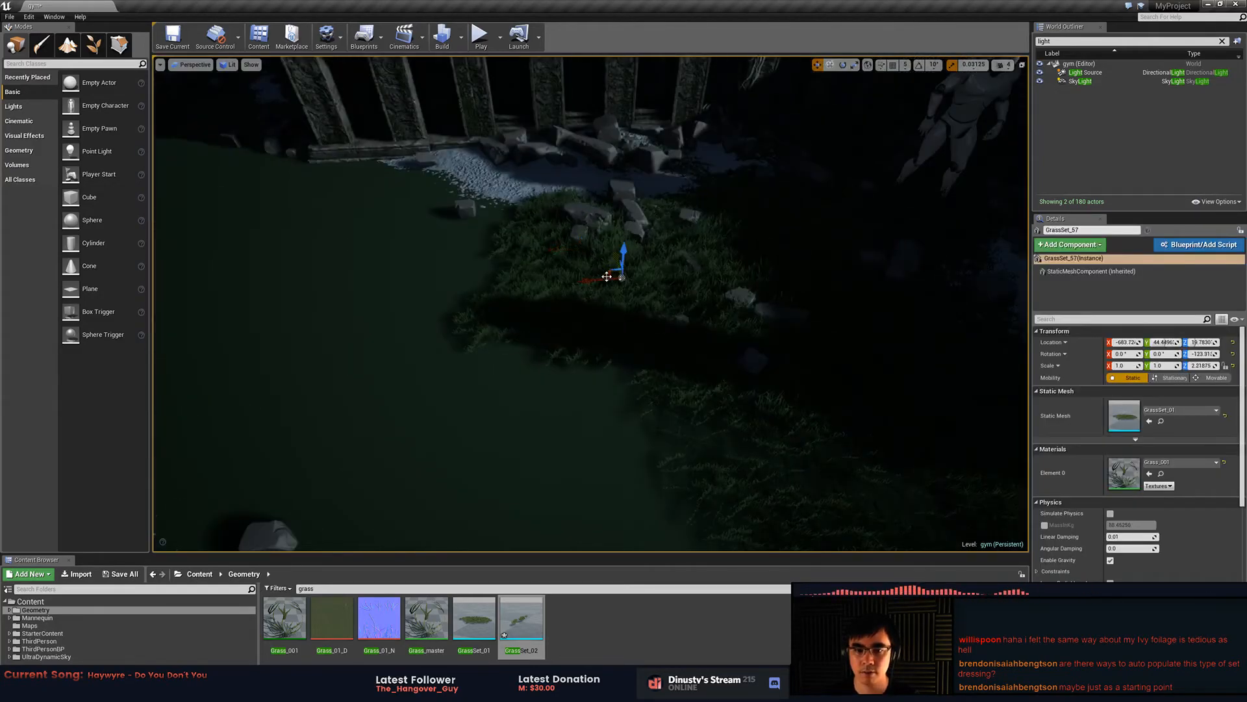
{"action": "left_click", "coordinate": [593, 247], "text": "ctrl"}
{"action": "left_click", "coordinate": [585, 221], "text": "ctrl"}
{"action": "left_click", "coordinate": [549, 214], "text": "ctrl"}
{"action": "left_click", "coordinate": [531, 245], "text": "ctrl"}
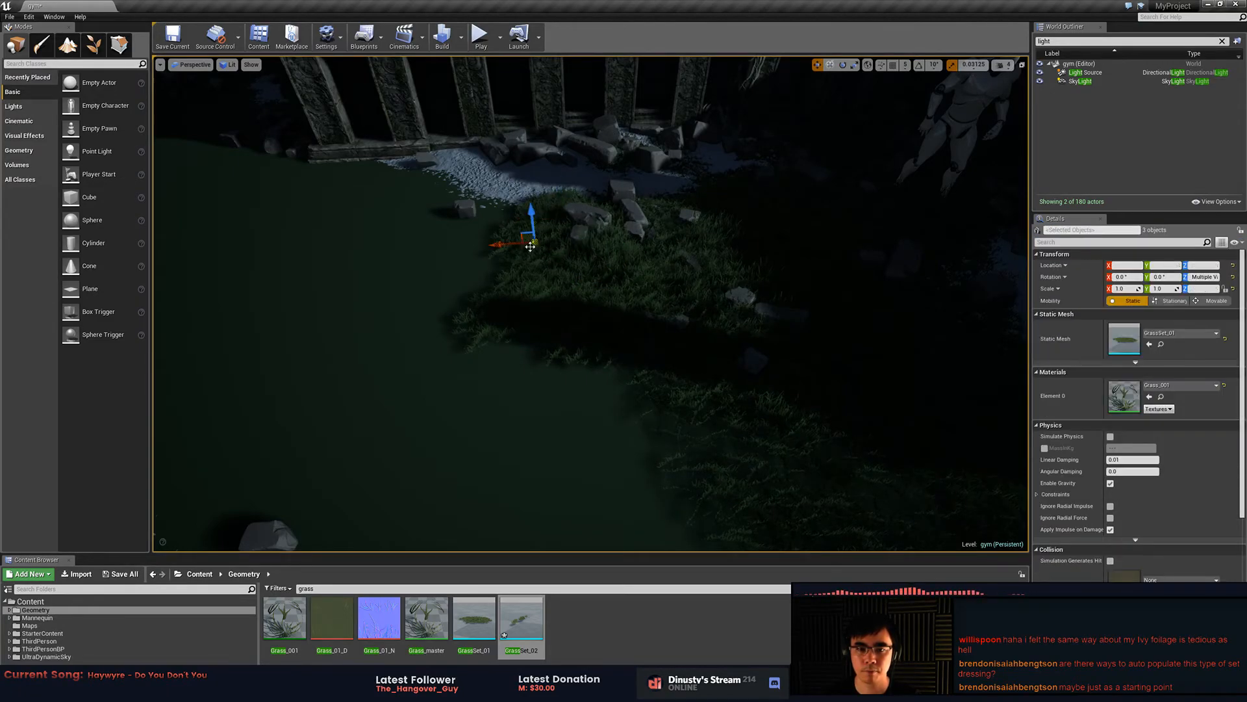
{"action": "left_click", "coordinate": [551, 284], "text": "ctrl"}
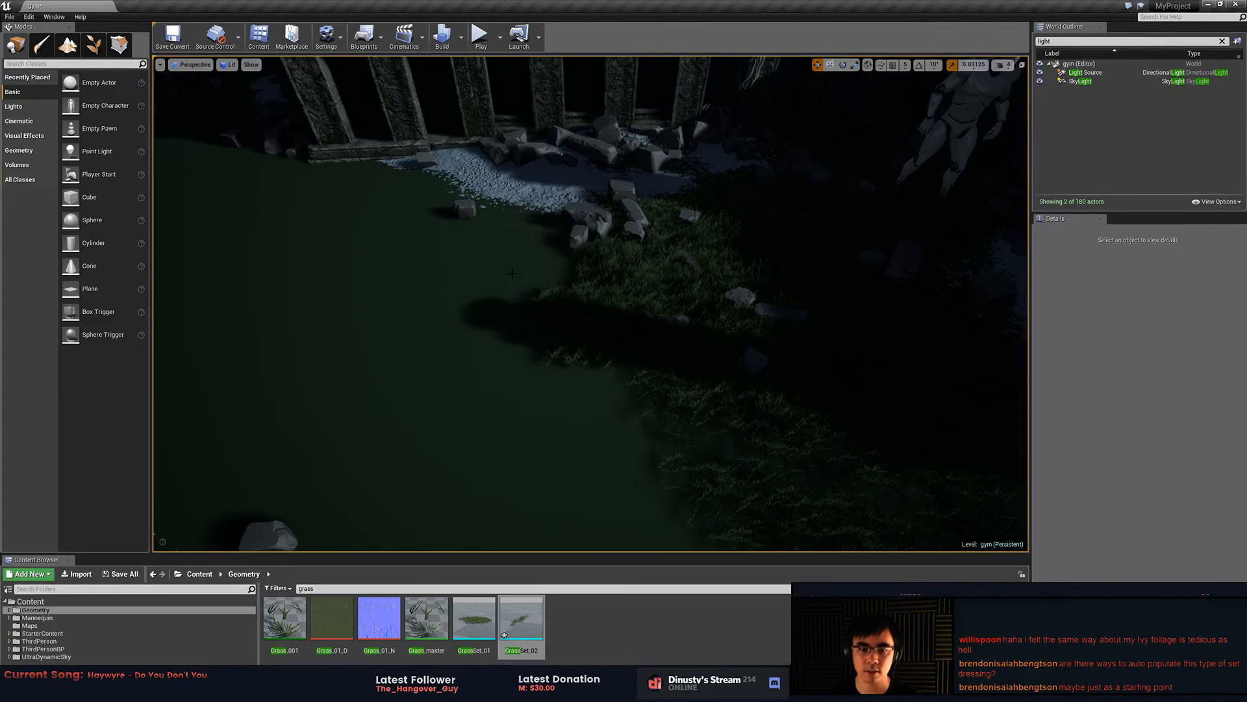
- Extend the selection to the grass patches in the middle of the clump, briefly hiding and restoring them to check coverage
{"action": "left_click", "coordinate": [611, 273], "text": "ctrl"}
{"action": "key", "text": "Escape"}
{"action": "left_click", "coordinate": [625, 305]}
{"action": "left_click", "coordinate": [618, 305], "text": "ctrl"}
{"action": "key", "text": "ctrl+z"}
{"action": "left_click", "coordinate": [669, 299], "text": "ctrl"}
{"action": "key", "text": "h"}
{"action": "key", "text": "ctrl+z"}
{"action": "left_click", "coordinate": [689, 308], "text": "ctrl"}
{"action": "left_click", "coordinate": [708, 303], "text": "ctrl"}
{"action": "key", "text": "h"}
{"action": "key", "text": "ctrl+z"}
{"action": "left_click", "coordinate": [667, 241], "text": "ctrl"}
{"action": "key", "text": "h"}
{"action": "key", "text": "ctrl+z"}
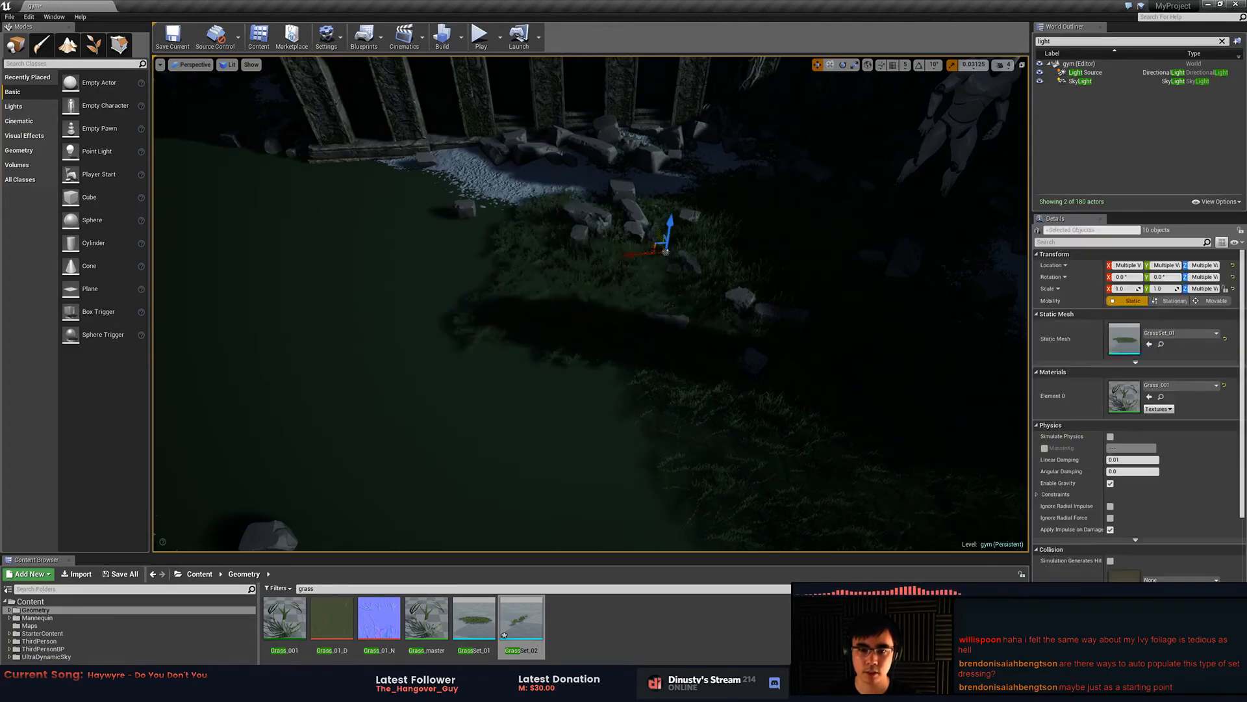
- Add the clump's remaining grass patches around the rubble to the selection, checking it by hiding and restoring them
{"action": "left_click", "coordinate": [655, 217], "text": "ctrl"}
{"action": "key", "text": "h"}
{"action": "key", "text": "ctrl+z"}
{"action": "left_click", "coordinate": [697, 237], "text": "ctrl"}
{"action": "key", "text": "h"}
{"action": "key", "text": "ctrl+z"}
{"action": "left_click", "coordinate": [740, 269], "text": "ctrl"}
{"action": "key", "text": "h"}
{"action": "key", "text": "ctrl+z"}
{"action": "key", "text": "h"}
{"action": "key", "text": "ctrl+z"}
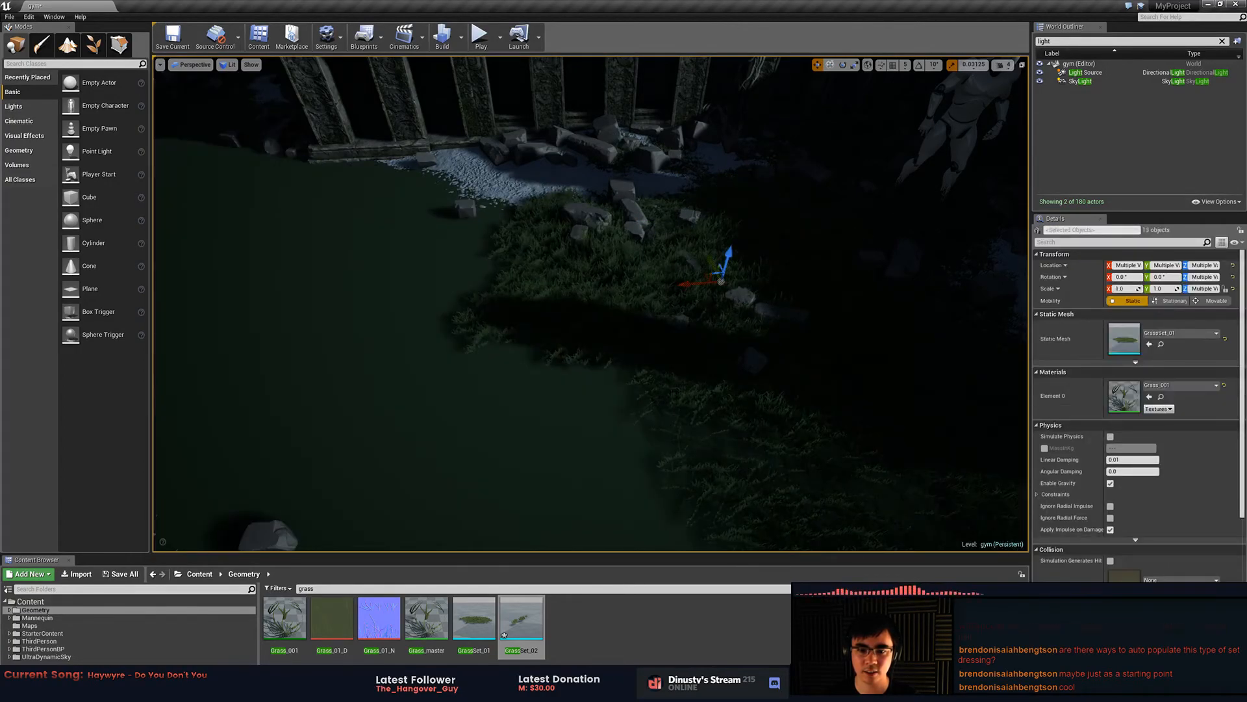
{"action": "key", "text": "h"}
{"action": "key", "text": "ctrl+z"}
{"action": "key", "text": "h"}
{"action": "key", "text": "ctrl+z"}
{"action": "key", "text": "ctrl+z"}
{"action": "key", "text": "ctrl+z"}
{"action": "key", "text": "ctrl+z"}
{"action": "key", "text": "ctrl+z"}
- Duplicate the selected grass clump and place the copy along the base of the pillared wall near its corner
{"action": "mouse_move", "coordinate": [512, 299]}
{"action": "right_mouse_down"}
{"action": "mouse_move", "coordinate": [529, 292]}
{"action": "mouse_move", "coordinate": [497, 293]}
{"action": "right_mouse_up"}
{"action": "right_click_drag", "start_coordinate": [607, 321], "coordinate": [677, 327]}
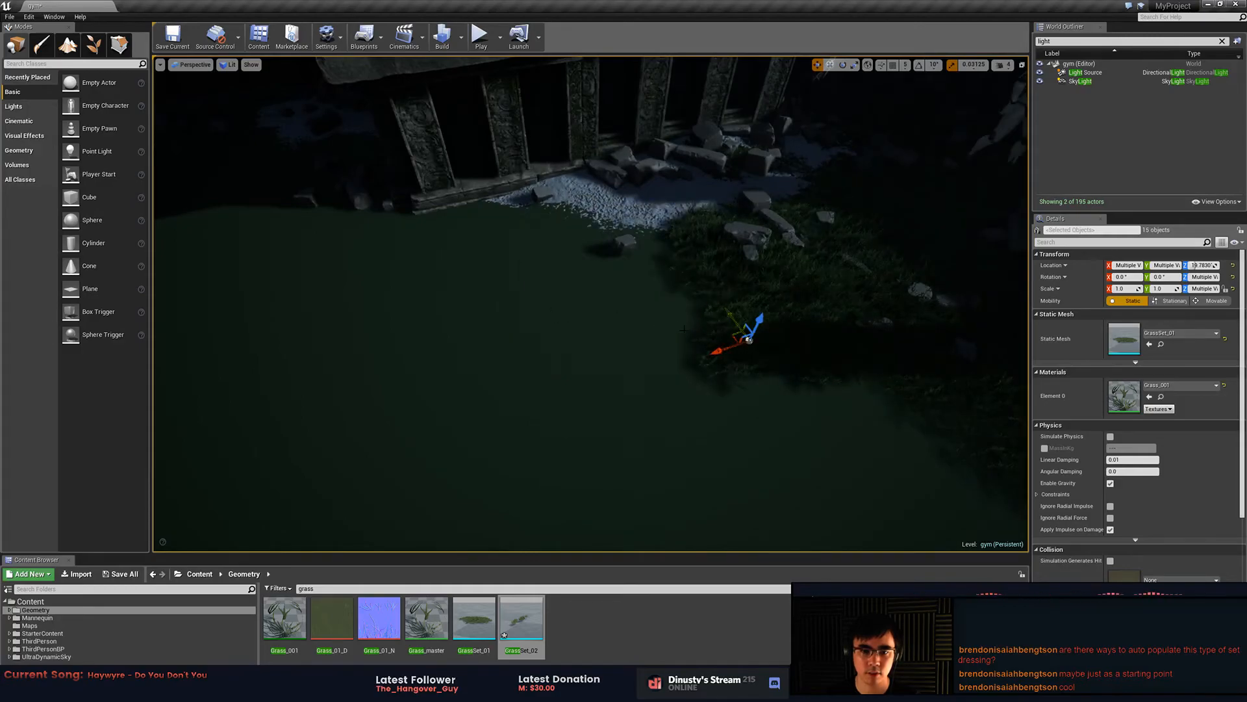
{"action": "left_click_drag", "start_coordinate": [733, 336], "coordinate": [426, 283]}
{"action": "key", "text": "e"}
{"action": "key", "text": "w"}
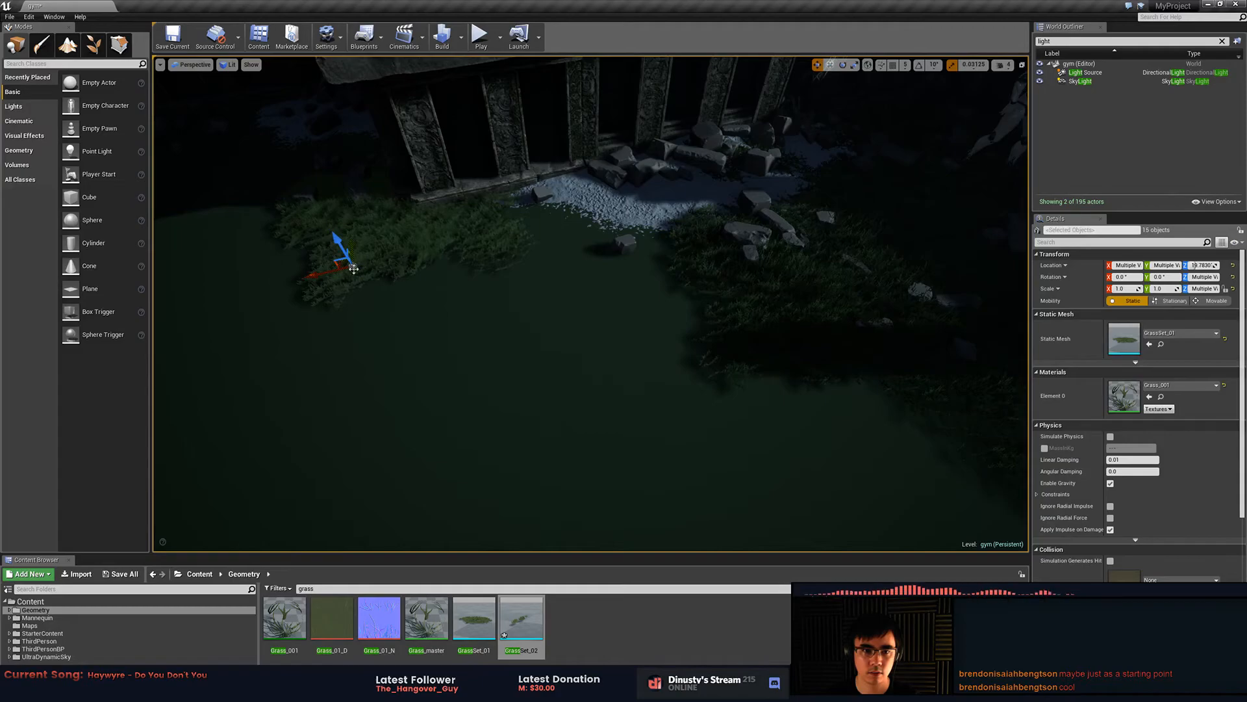
- Pull the copied grass clump out from the wall's base and adjust which of its patches are selected
{"action": "left_click", "coordinate": [340, 263]}
{"action": "key", "text": "ctrl+z"}
{"action": "right_click_drag", "start_coordinate": [341, 262], "coordinate": [308, 284]}
{"action": "mouse_move", "coordinate": [388, 337]}
{"action": "left_mouse_down"}
{"action": "mouse_move", "coordinate": [540, 398]}
{"action": "mouse_move", "coordinate": [412, 362]}
{"action": "mouse_move", "coordinate": [532, 459]}
{"action": "mouse_move", "coordinate": [531, 414]}
{"action": "mouse_move", "coordinate": [543, 418]}
{"action": "mouse_move", "coordinate": [339, 487]}
{"action": "mouse_move", "coordinate": [361, 467]}
{"action": "left_mouse_up"}
{"action": "left_click", "coordinate": [362, 465], "text": "ctrl"}
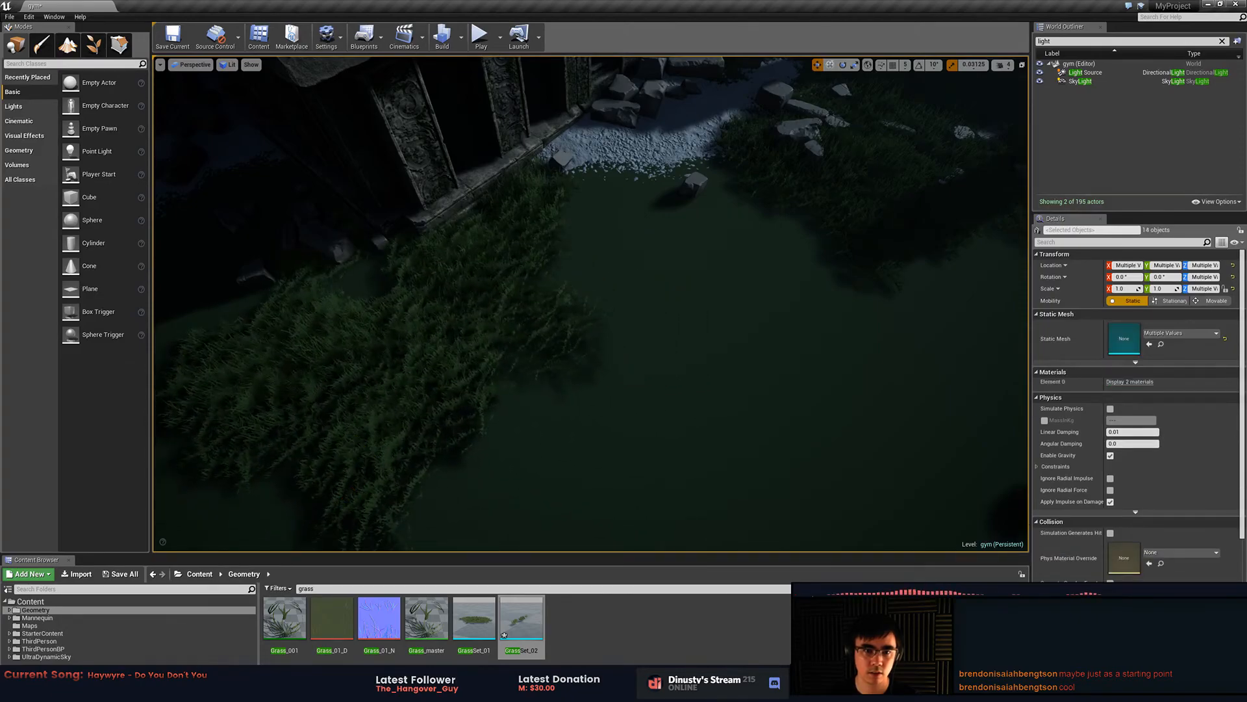
{"action": "right_click_drag", "start_coordinate": [556, 362], "coordinate": [556, 398]}
{"action": "key", "text": "ctrl+z"}
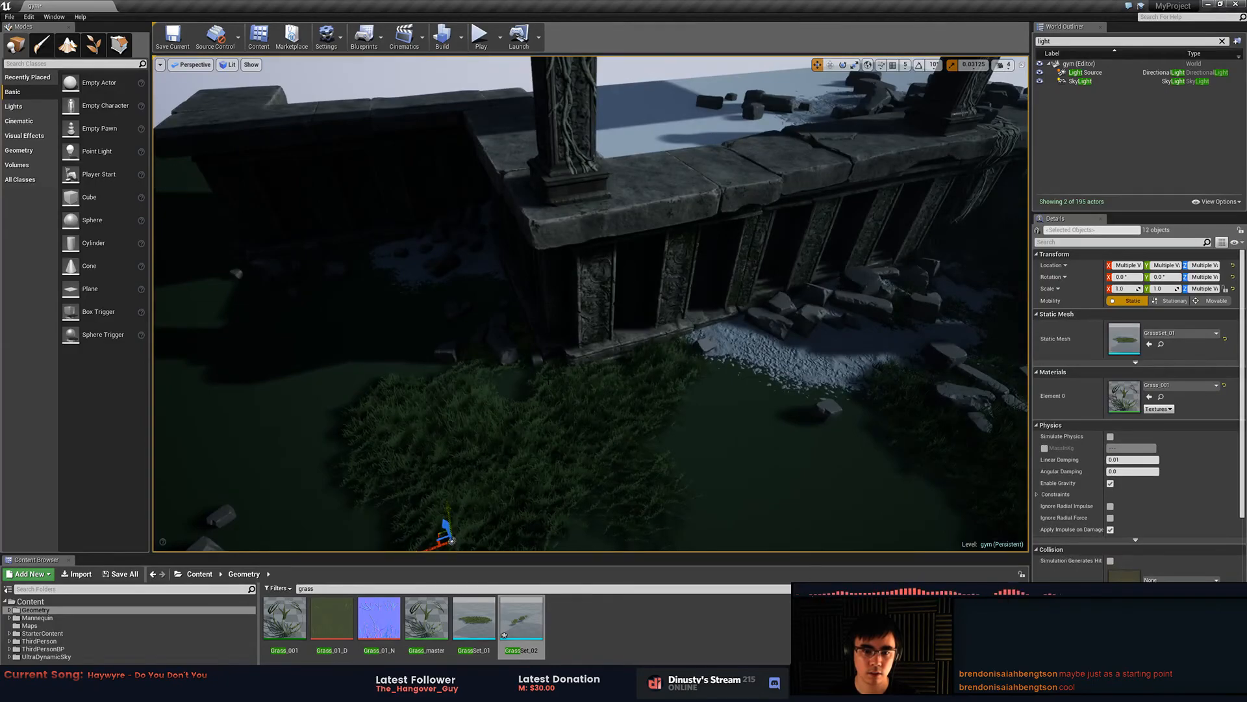
- Reposition the selected grass patches to form a dense clump in front of the wall corner, then clear their selection
{"action": "left_click", "coordinate": [550, 387], "text": "ctrl"}
{"action": "right_click_drag", "start_coordinate": [549, 387], "coordinate": [534, 444]}
{"action": "left_click_drag", "start_coordinate": [473, 413], "coordinate": [415, 299]}
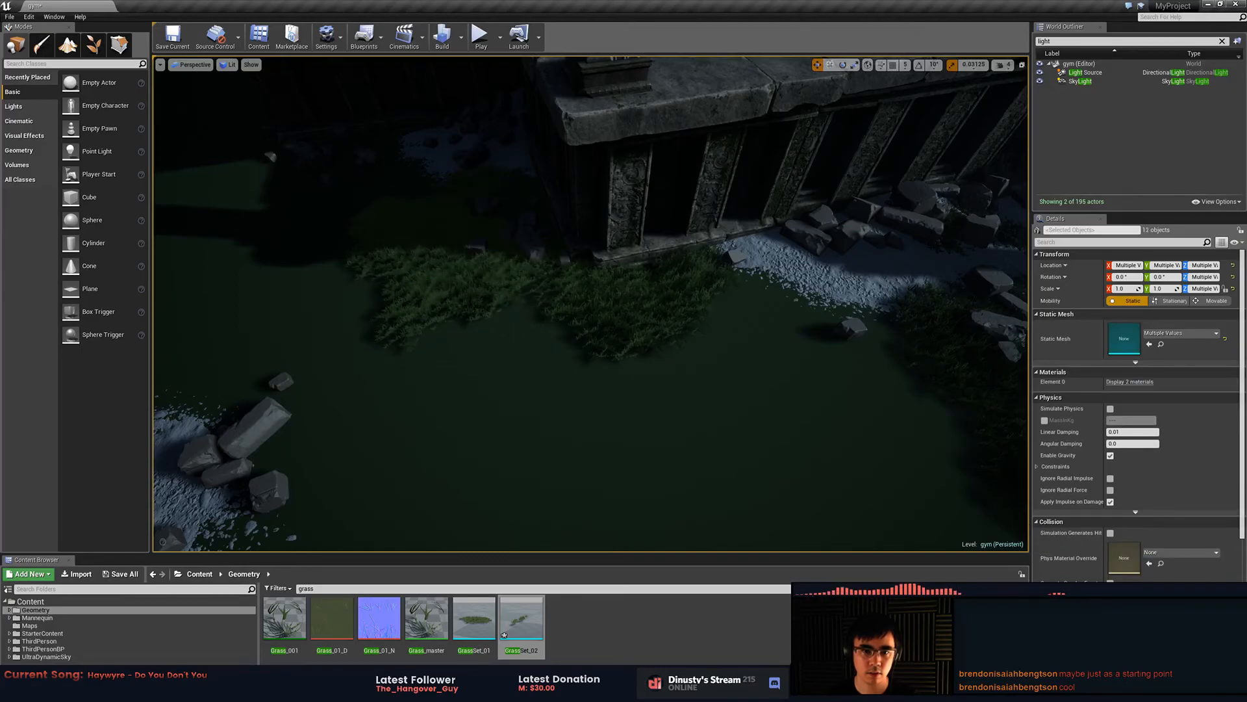
{"action": "left_click_drag", "start_coordinate": [419, 300], "coordinate": [460, 402]}
{"action": "left_click", "coordinate": [470, 412]}
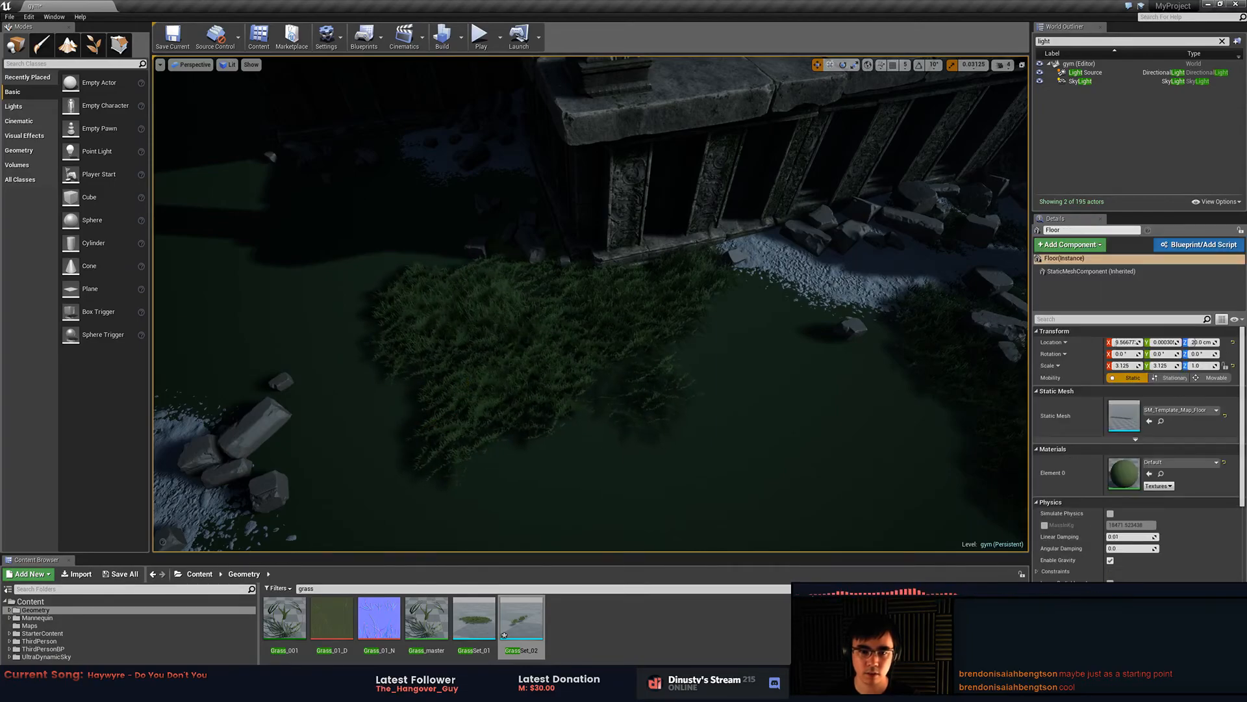
- Turn a single grass patch near the wall corner and move it toward the clump's outer edge
{"action": "key", "text": "w"}
{"action": "right_click_drag", "start_coordinate": [469, 412], "coordinate": [469, 357]}
{"action": "left_click", "coordinate": [633, 313]}
{"action": "key", "text": "e"}
{"action": "left_click_drag", "start_coordinate": [629, 334], "coordinate": [684, 336]}
{"action": "key", "text": "w"}
{"action": "left_click_drag", "start_coordinate": [617, 293], "coordinate": [720, 328]}
{"action": "mouse_move", "coordinate": [721, 328]}
{"action": "right_mouse_down"}
{"action": "mouse_move", "coordinate": [1000, 309]}
{"action": "mouse_move", "coordinate": [713, 325]}
{"action": "right_mouse_up"}
- Scale the GrassSet_121 patch beside the wall to about 1.78 on Z
{"action": "left_click", "coordinate": [648, 282]}
{"action": "left_click_drag", "start_coordinate": [635, 267], "coordinate": [635, 247]}
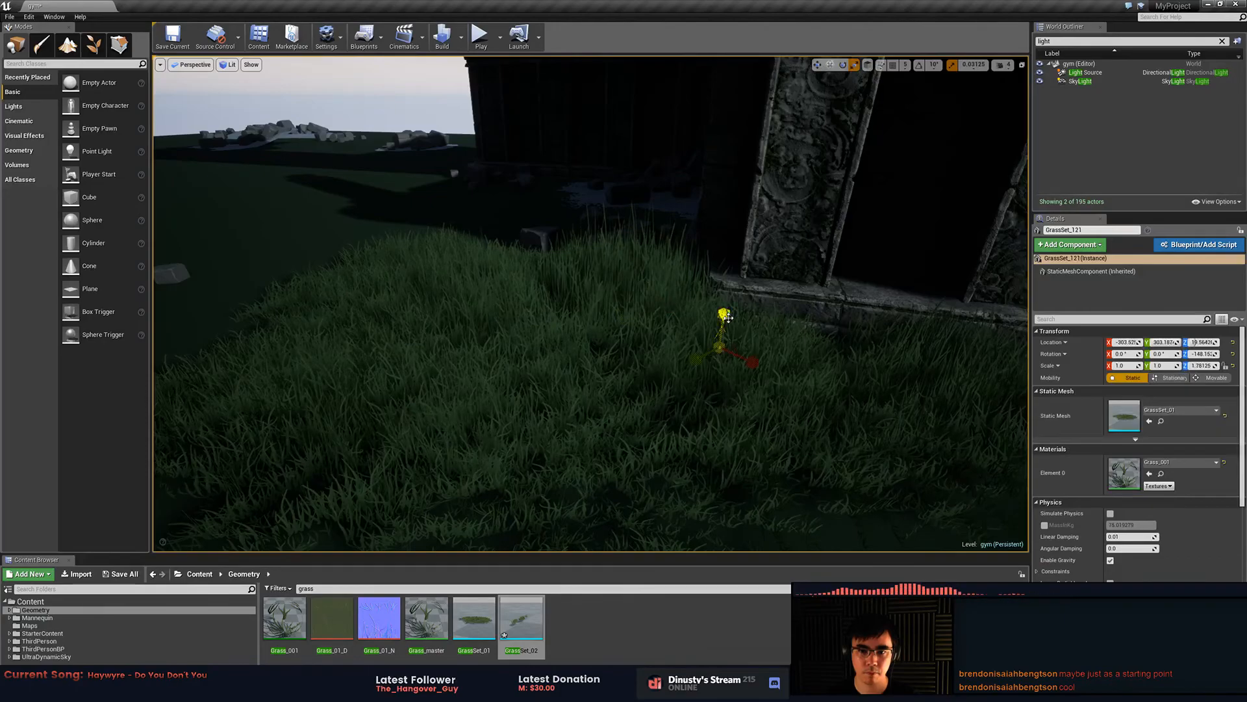
{"action": "left_click", "coordinate": [986, 361]}
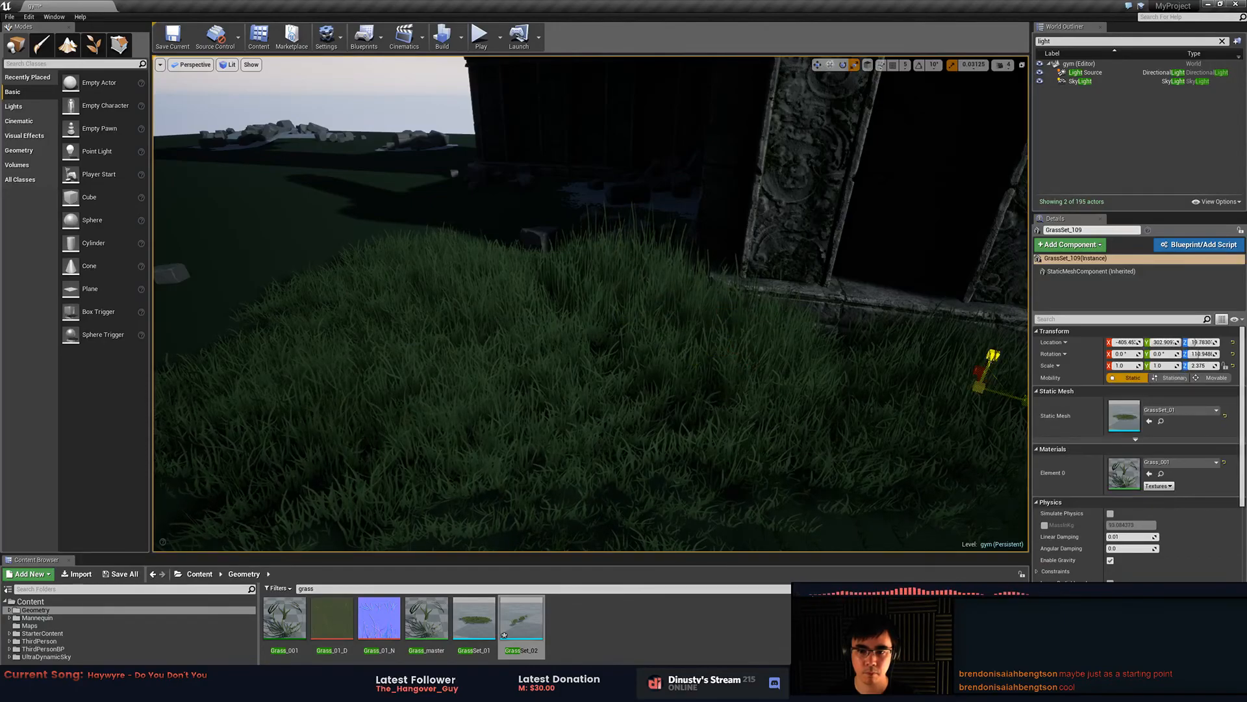
- Move the GrassSet_114 patch to about -301.6 X and 226.1 Y at the front of the clump
{"action": "left_click", "coordinate": [706, 395]}
{"action": "left_click_drag", "start_coordinate": [711, 374], "coordinate": [710, 367]}
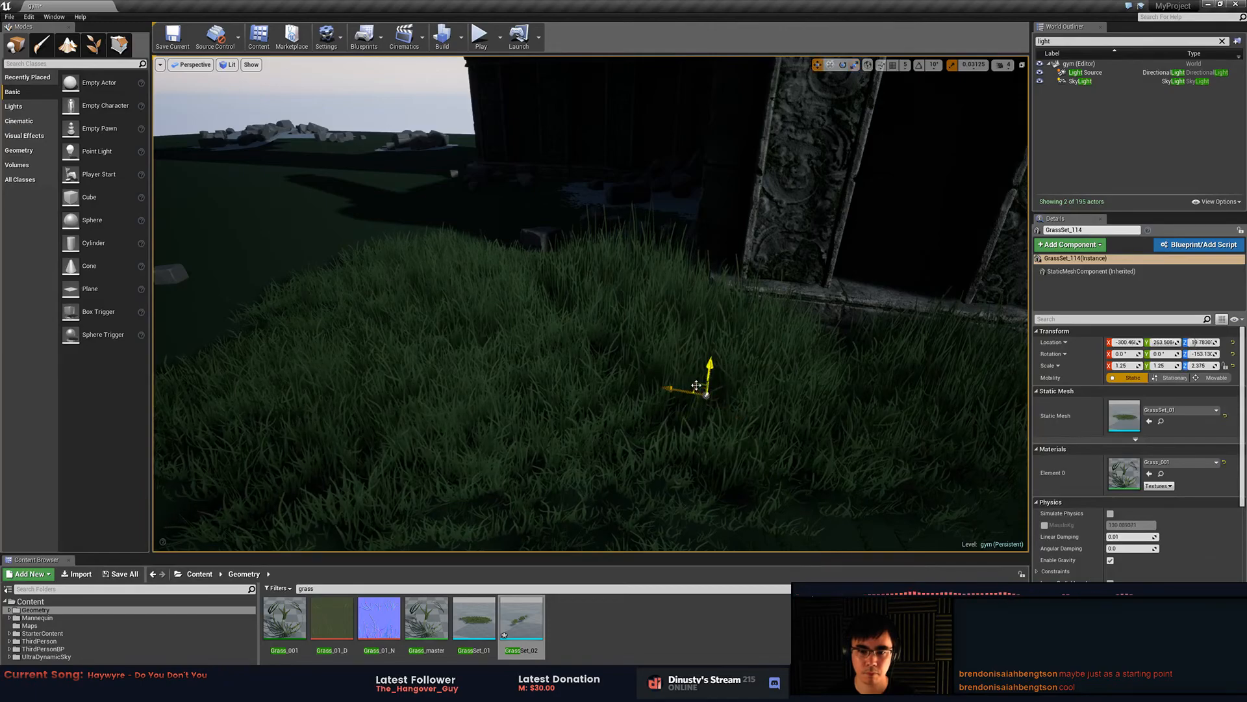
{"action": "left_click_drag", "start_coordinate": [700, 388], "coordinate": [697, 459]}
{"action": "key", "text": "s"}
{"action": "right_click_drag", "start_coordinate": [697, 459], "coordinate": [700, 470]}
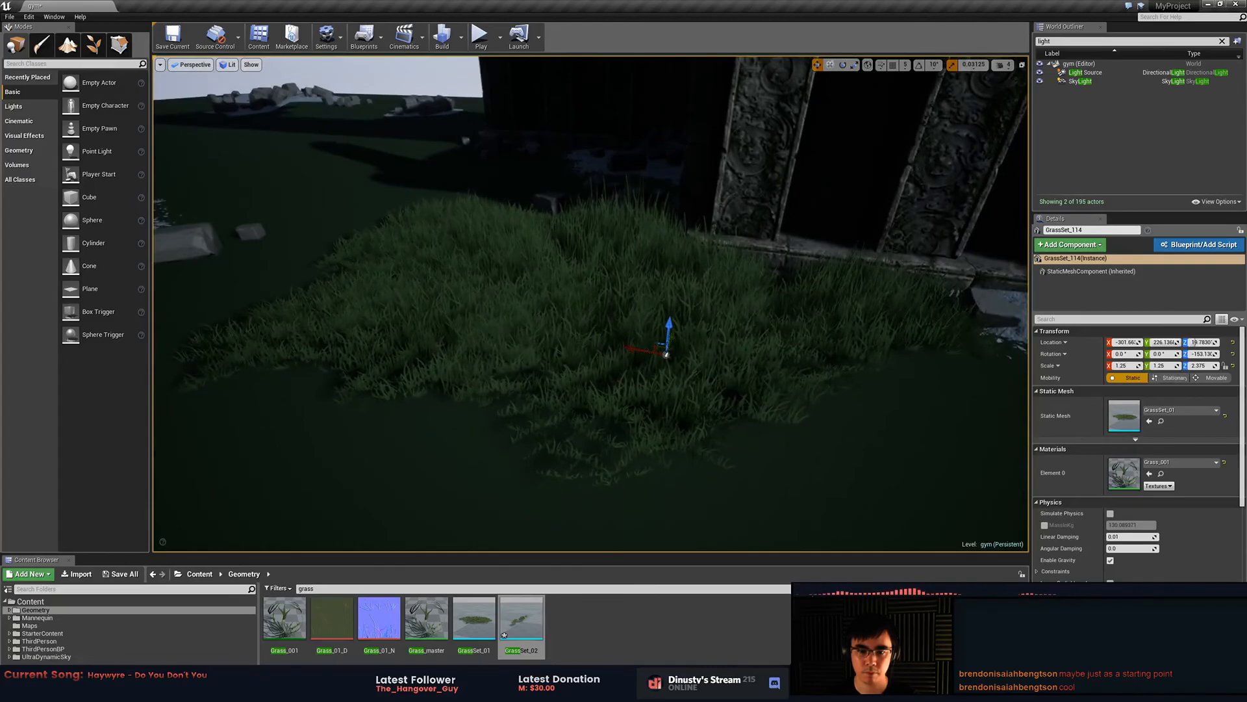
- Select another grass patch at the front of the clump, reposition it and clear the selection
{"action": "left_click", "coordinate": [577, 396]}
{"action": "right_click_drag", "start_coordinate": [599, 388], "coordinate": [662, 435]}
{"action": "key", "text": "a"}
{"action": "left_click_drag", "start_coordinate": [565, 299], "coordinate": [538, 365]}
{"action": "key", "text": "Escape"}
- Examine the new grass clump and the courtyard lighting from ground level and from above
{"action": "right_click_drag", "start_coordinate": [538, 364], "coordinate": [604, 264]}
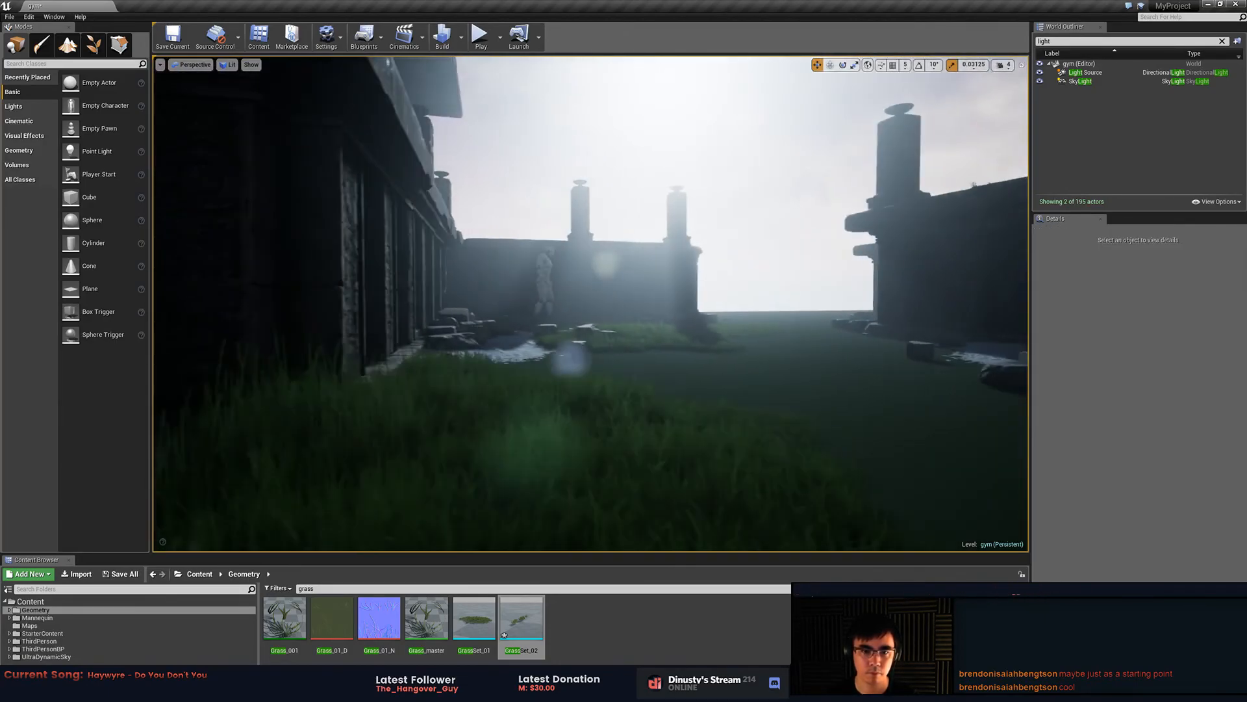
{"action": "key", "text": "d"}
{"action": "key", "text": "a"}
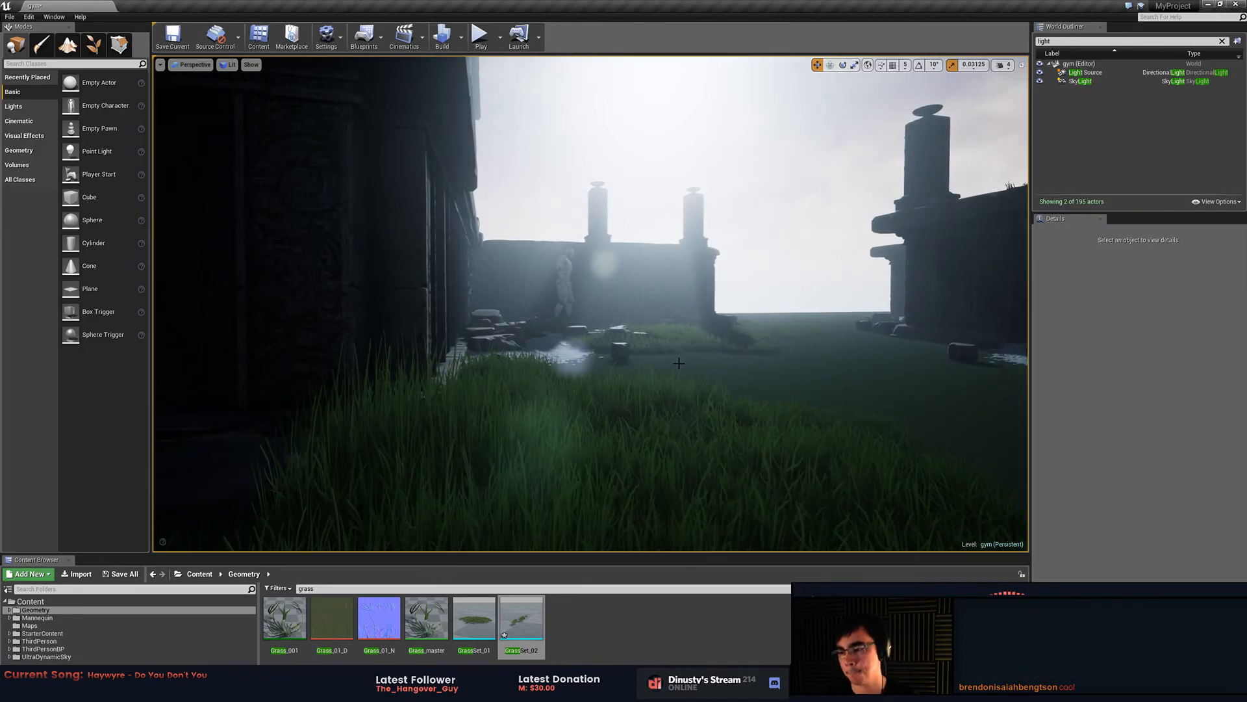
{"action": "right_click_drag", "start_coordinate": [679, 364], "coordinate": [682, 361]}
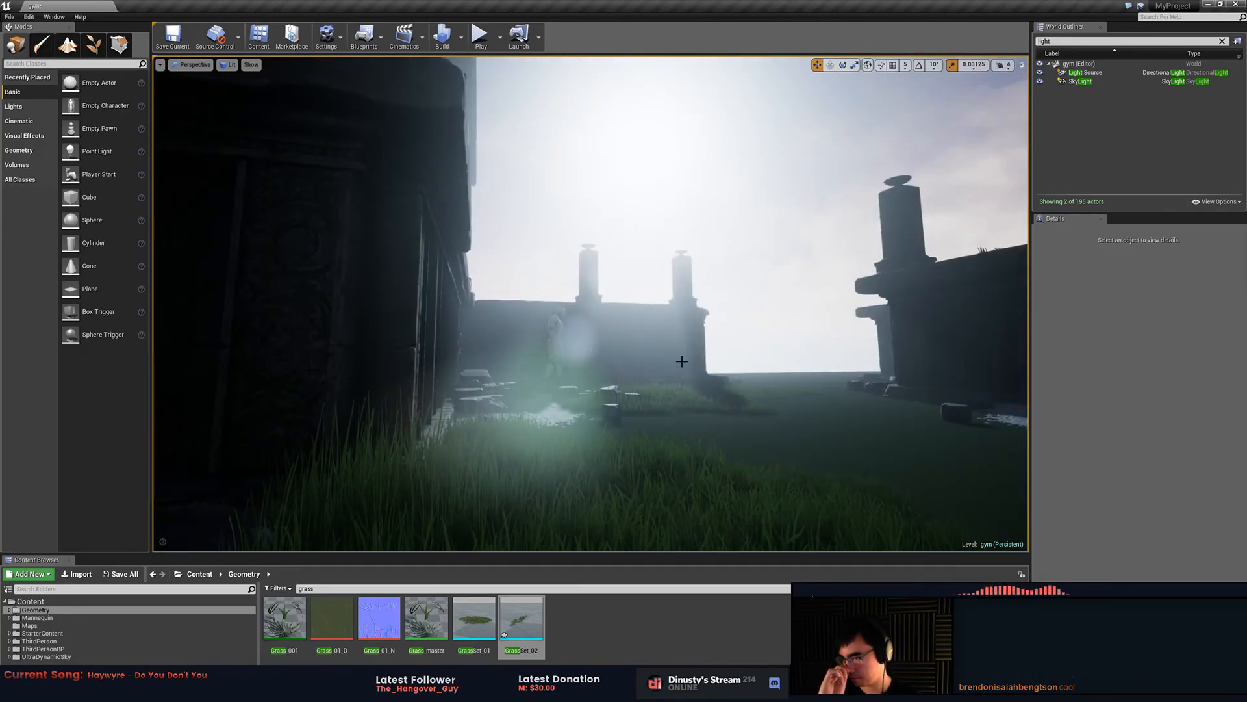
{"action": "key", "text": "d"}
{"action": "right_click_drag", "start_coordinate": [682, 361], "coordinate": [781, 294]}
{"action": "key", "text": "w"}
{"action": "key", "text": "s"}
- Turn the Light Source to about 316.8° on Y and 140.4° on Z
{"action": "left_click", "coordinate": [1084, 73]}
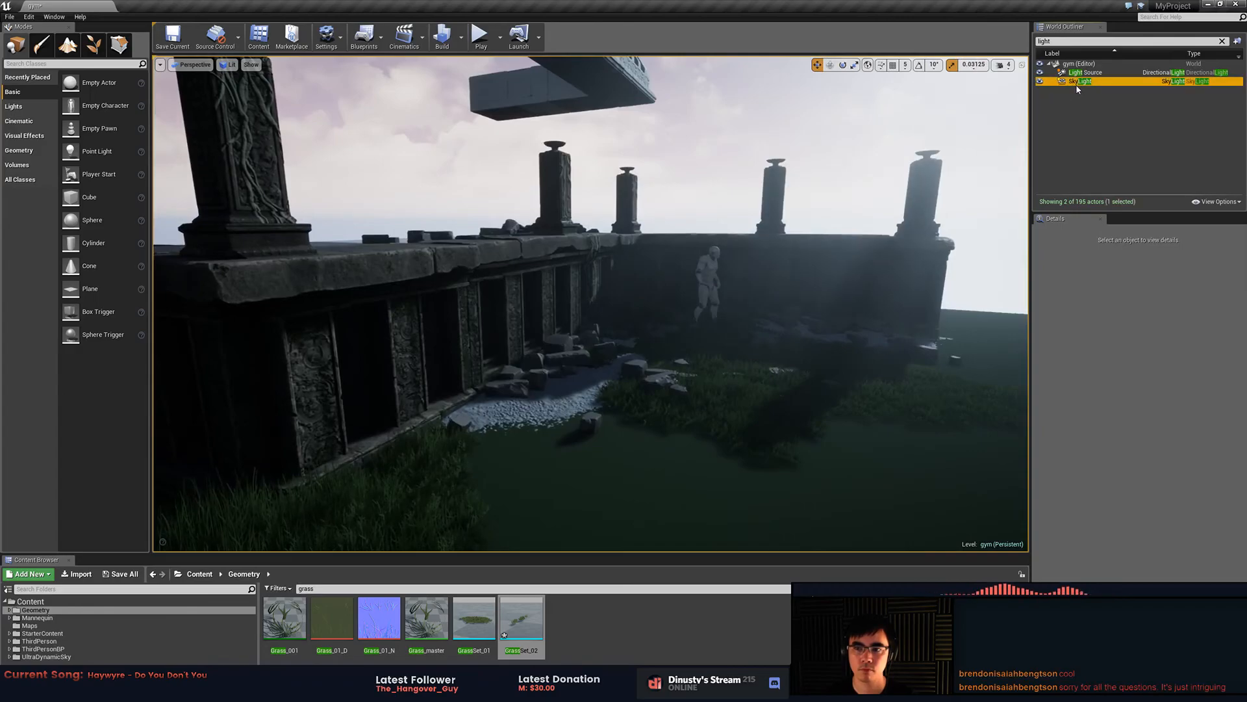
{"action": "left_click_drag", "start_coordinate": [1168, 354], "coordinate": [1176, 354]}
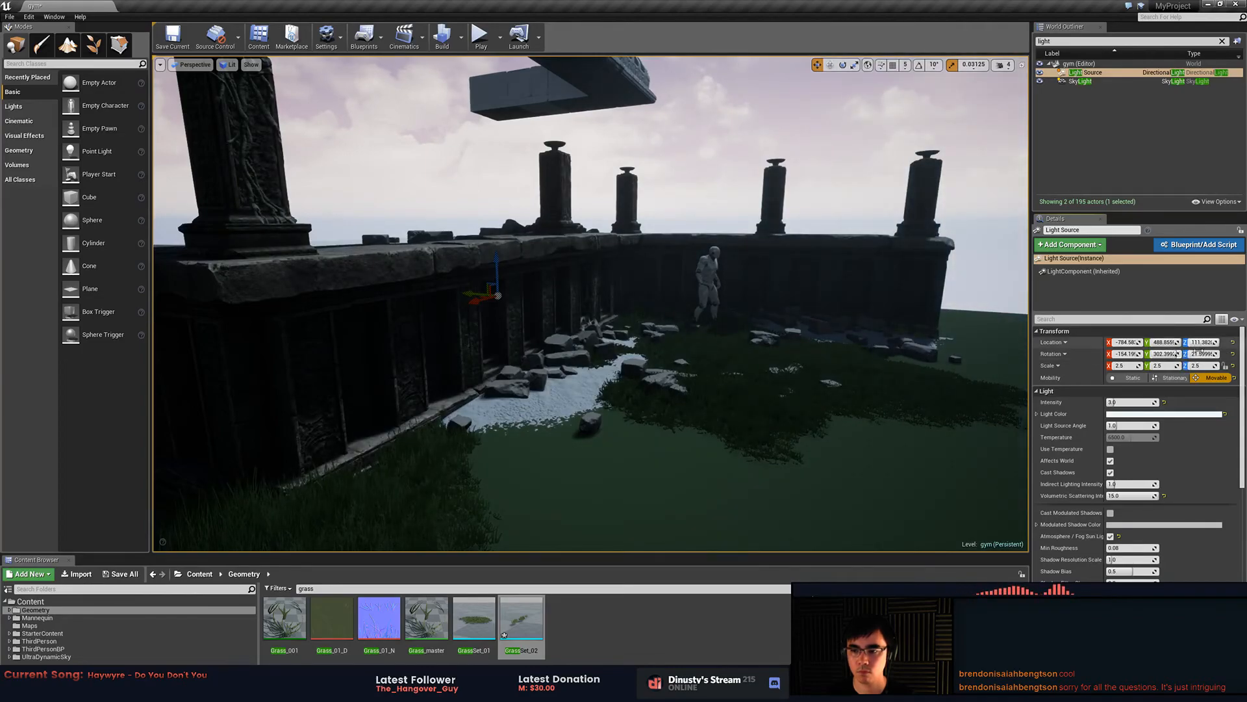
{"action": "left_click_drag", "start_coordinate": [1200, 355], "coordinate": [1177, 355]}
- Move GrassSet_111 beside the fallen blocks to about -197.6 X, 382.7 Y and 17.1 Z, scaled to about 1.53 on Z
{"action": "mouse_move", "coordinate": [966, 360]}
{"action": "right_mouse_down"}
{"action": "mouse_move", "coordinate": [935, 382]}
{"action": "mouse_move", "coordinate": [1013, 378]}
{"action": "mouse_move", "coordinate": [963, 382]}
{"action": "right_mouse_up"}
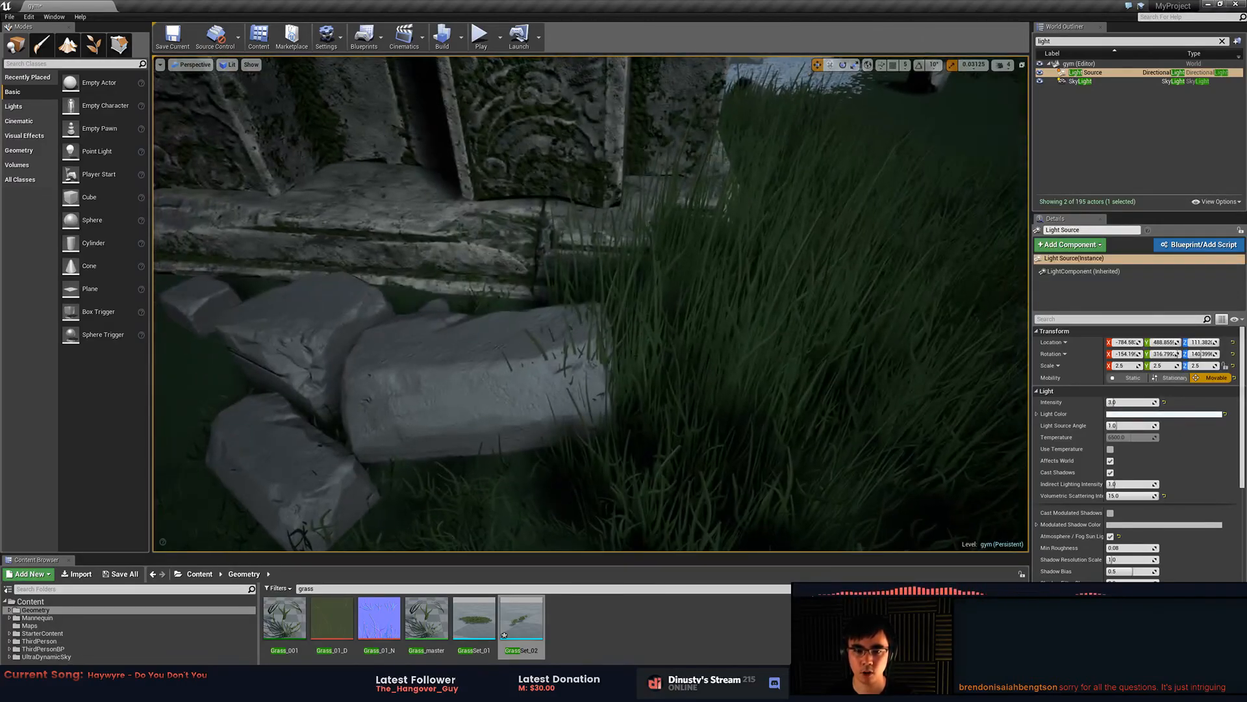
{"action": "left_click", "coordinate": [710, 352]}
{"action": "left_click_drag", "start_coordinate": [735, 354], "coordinate": [778, 353]}
{"action": "right_click_drag", "start_coordinate": [778, 353], "coordinate": [777, 383]}
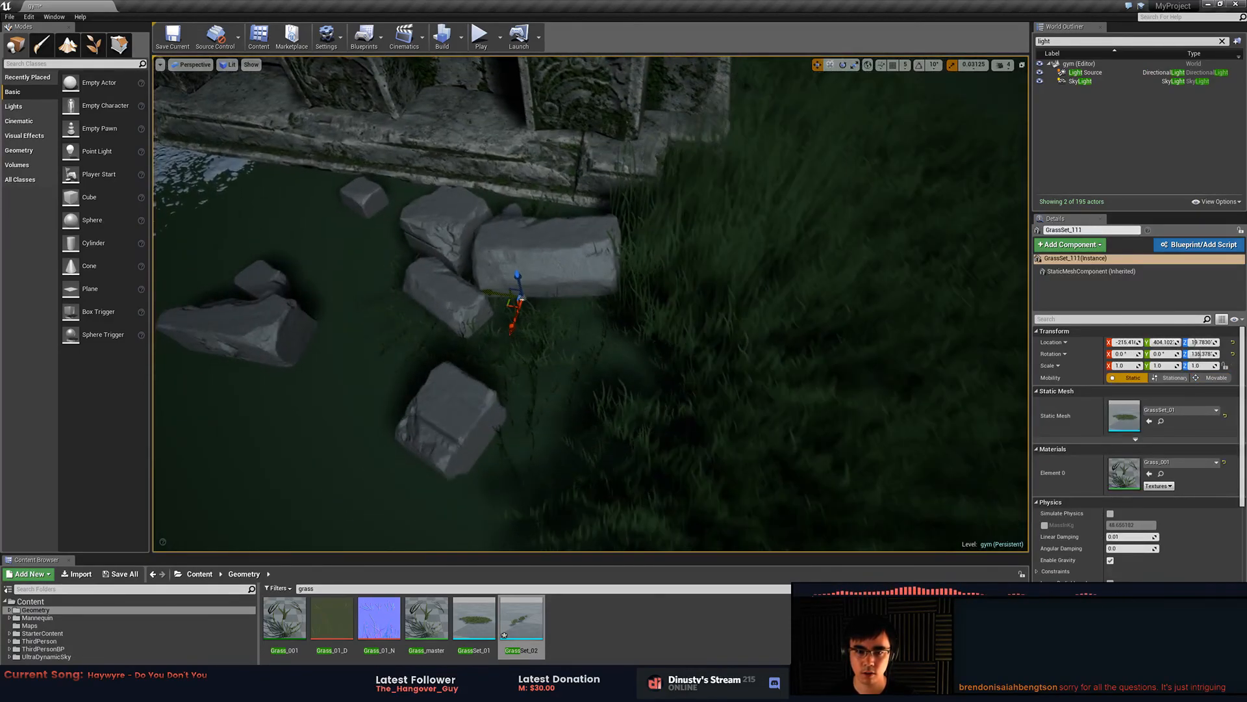
{"action": "right_click_drag", "start_coordinate": [495, 304], "coordinate": [503, 306]}
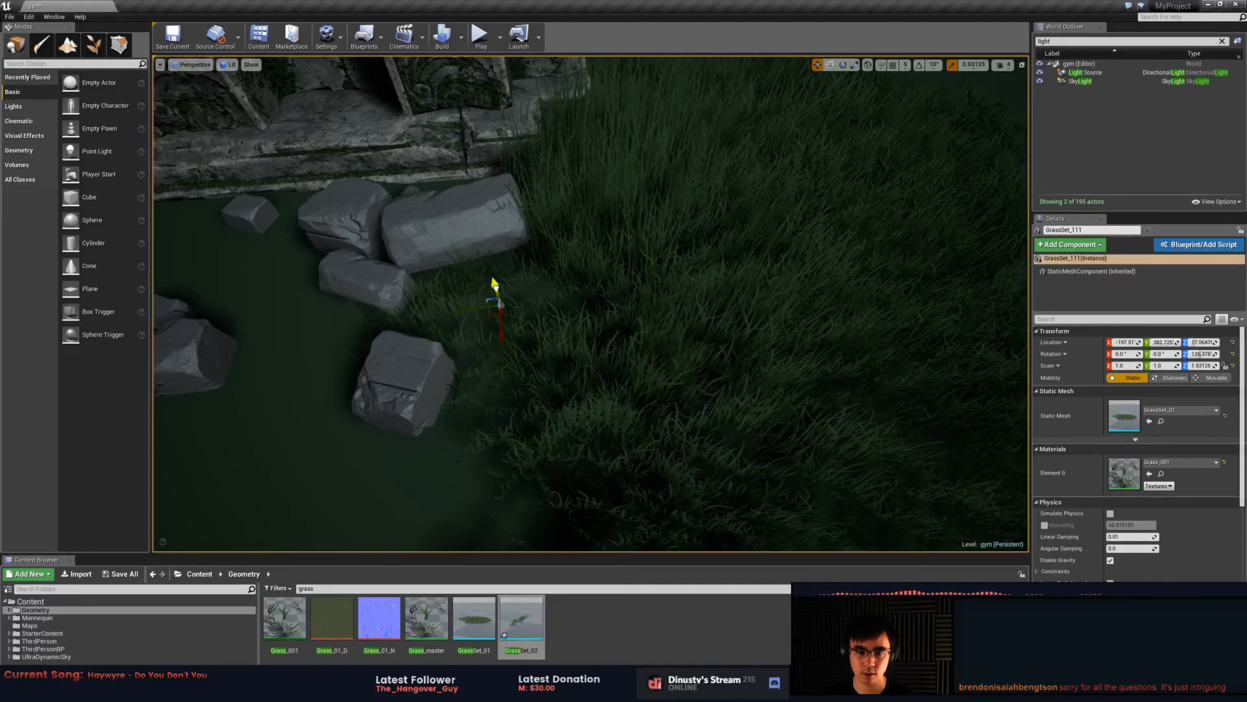
- Adjust two neighbouring grass patches vertically near the fallen blocks and clear the selection
{"action": "right_click_drag", "start_coordinate": [499, 291], "coordinate": [517, 194]}
{"action": "left_click", "coordinate": [562, 295]}
{"action": "left_click_drag", "start_coordinate": [545, 316], "coordinate": [545, 358]}
{"action": "left_click", "coordinate": [673, 403]}
{"action": "right_click_drag", "start_coordinate": [669, 410], "coordinate": [675, 425]}
{"action": "left_click_drag", "start_coordinate": [609, 452], "coordinate": [608, 471]}
{"action": "right_click_drag", "start_coordinate": [732, 432], "coordinate": [640, 419]}
{"action": "key", "text": "Escape"}
{"action": "mouse_move", "coordinate": [780, 388]}
{"action": "right_mouse_down"}
{"action": "mouse_move", "coordinate": [844, 378]}
{"action": "mouse_move", "coordinate": [897, 417]}
{"action": "mouse_move", "coordinate": [768, 374]}
{"action": "right_mouse_up"}
{"action": "key", "text": "w"}
{"action": "key", "text": "e"}
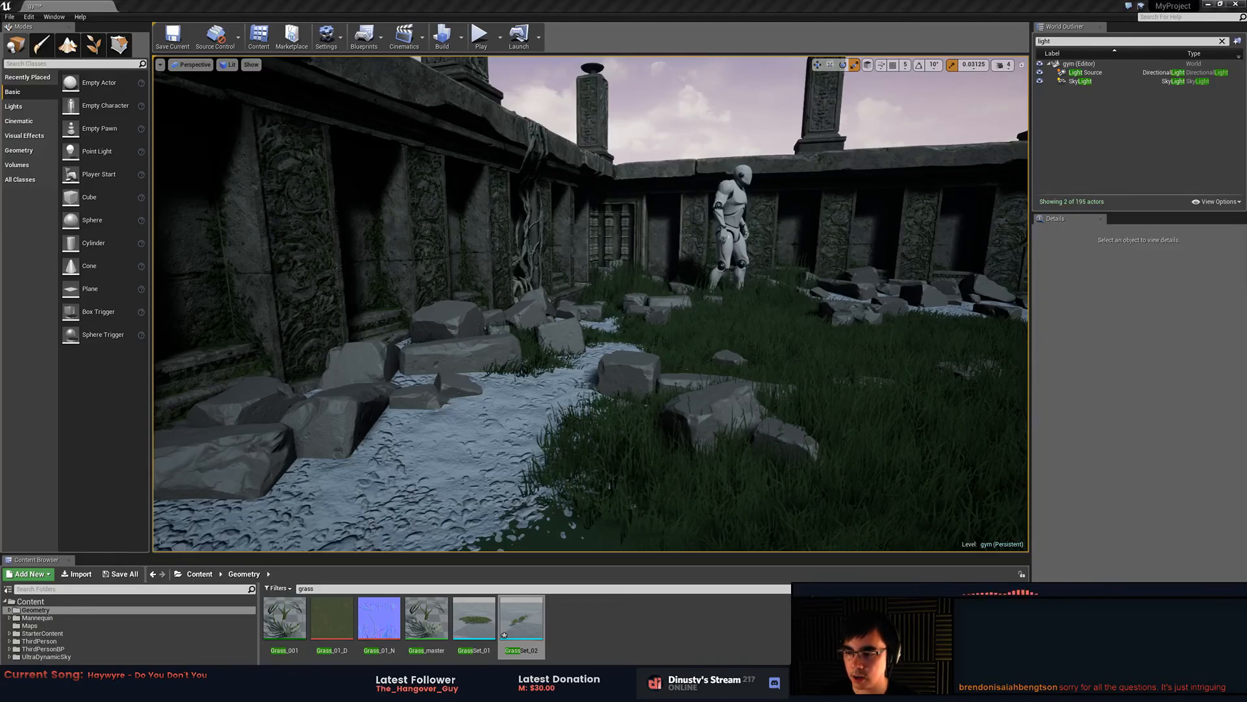
- Save the gym level along with the modified GrassSet_02 mesh, and close the Unreal editor
{"action": "key", "text": "w"}
{"action": "right_click_drag", "start_coordinate": [998, 267], "coordinate": [1059, 273]}
{"action": "mouse_move", "coordinate": [770, 333]}
{"action": "right_mouse_down"}
{"action": "mouse_move", "coordinate": [754, 333]}
{"action": "mouse_move", "coordinate": [786, 332]}
{"action": "mouse_move", "coordinate": [770, 333]}
{"action": "right_mouse_up"}
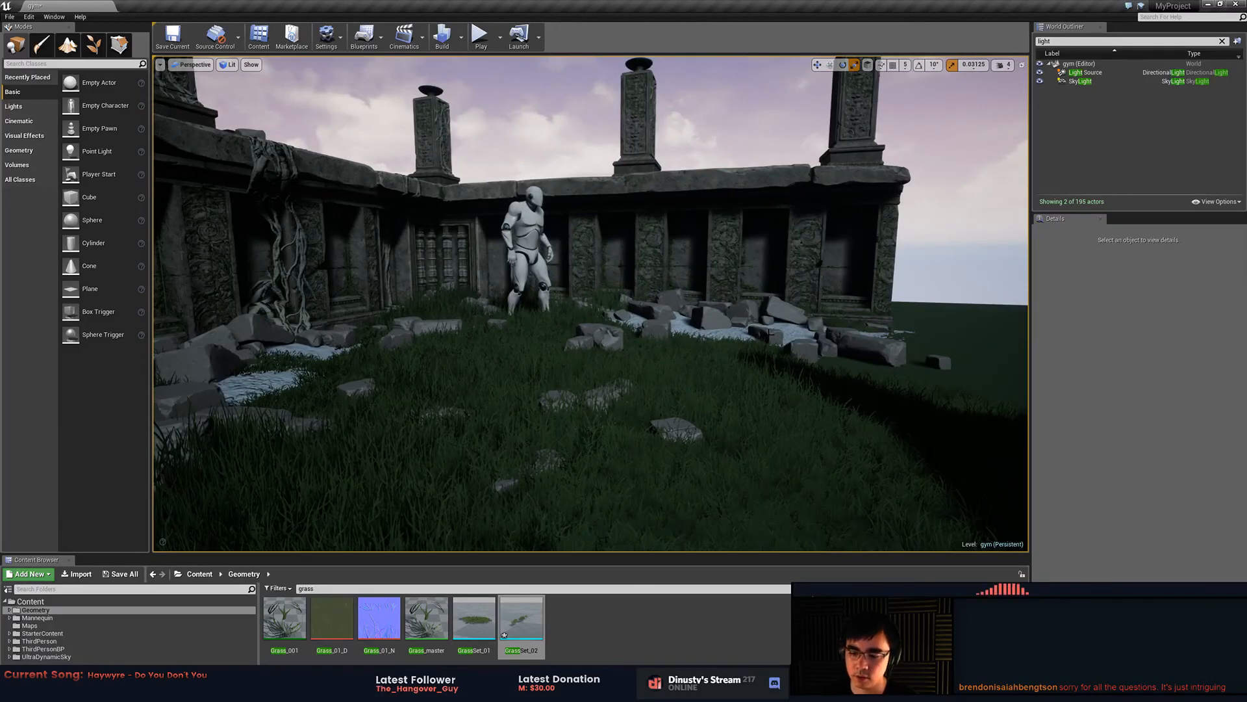
{"action": "left_click", "coordinate": [708, 379]}
{"action": "left_click", "coordinate": [907, 278]}
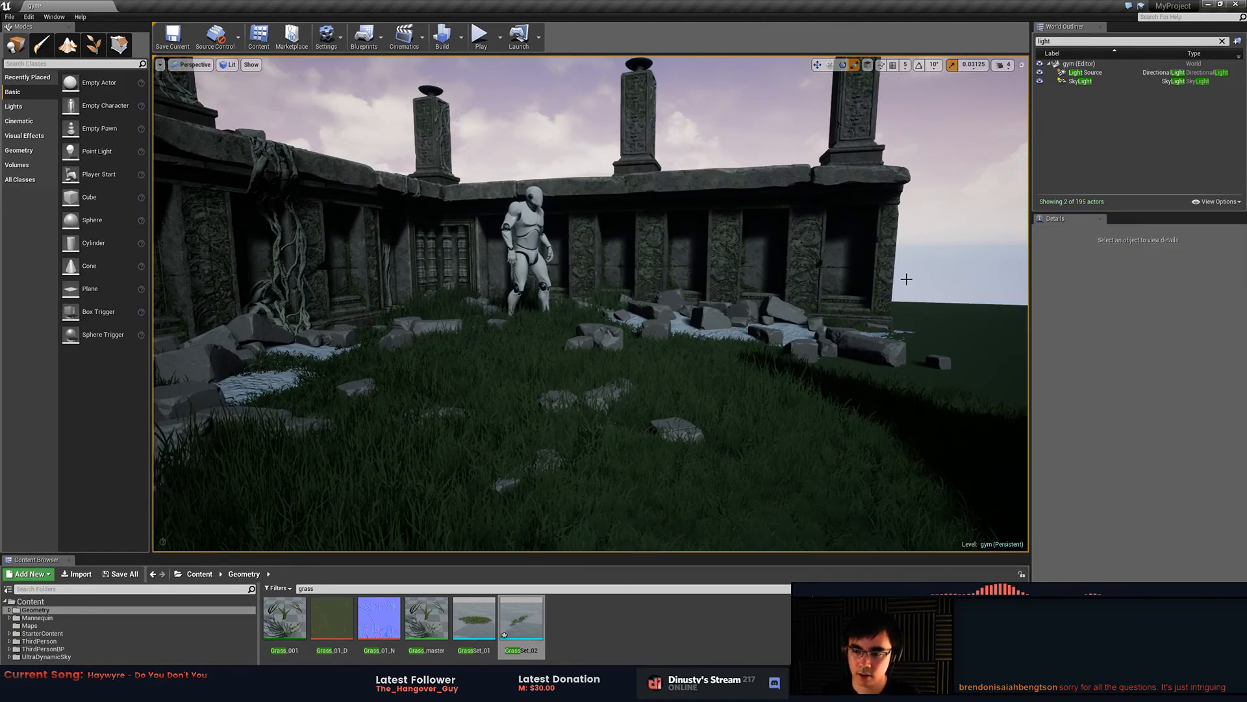
{"action": "left_click", "coordinate": [945, 278]}
{"action": "key", "text": "ctrl+s"}
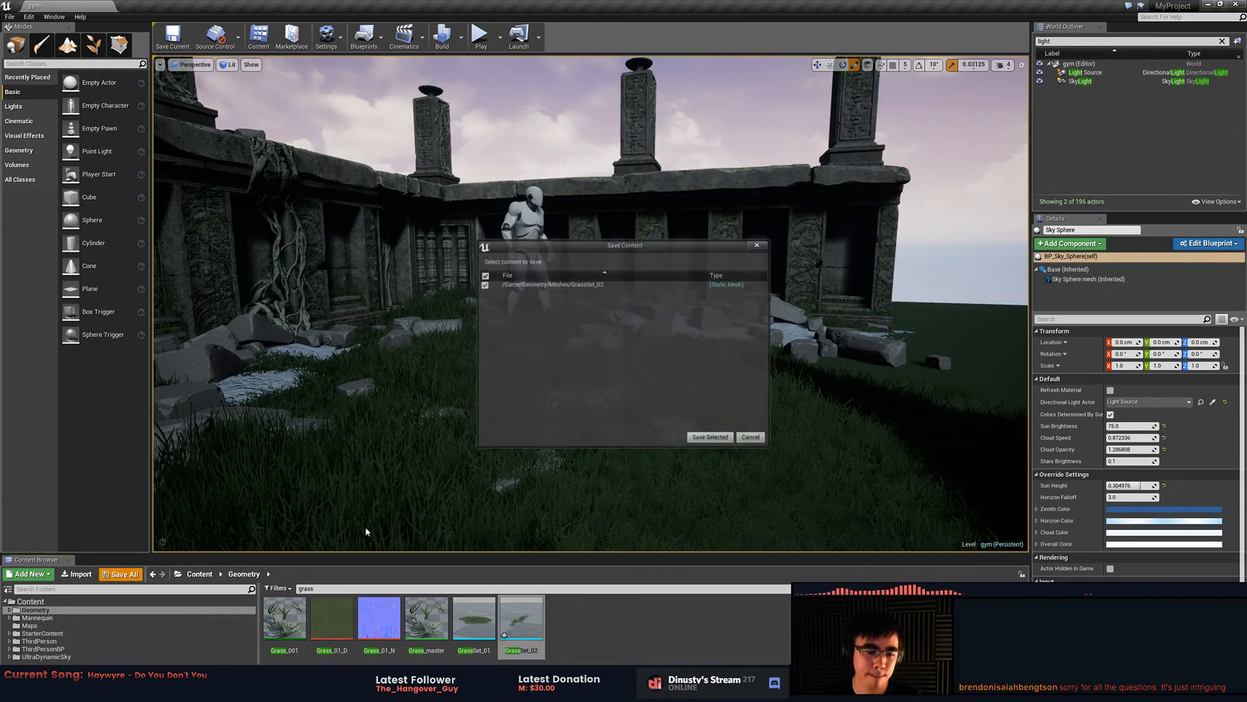
{"action": "left_click", "coordinate": [711, 442]}
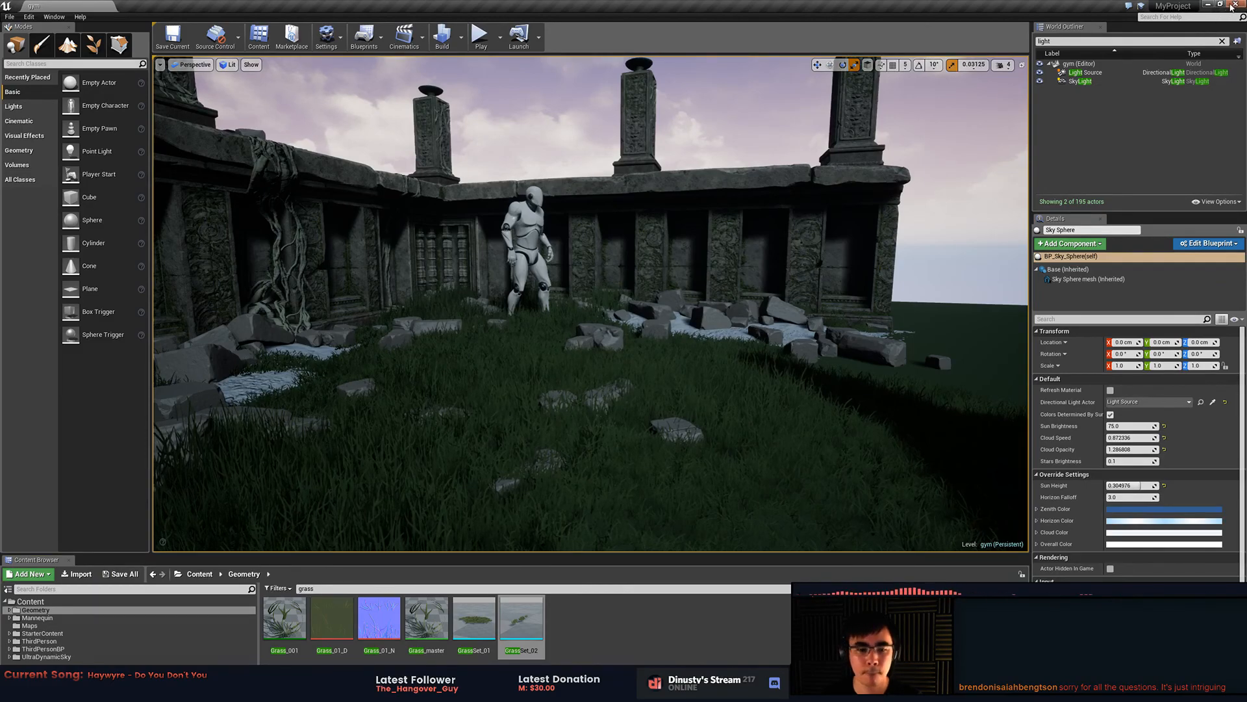
{"action": "left_click", "coordinate": [1233, 7]}
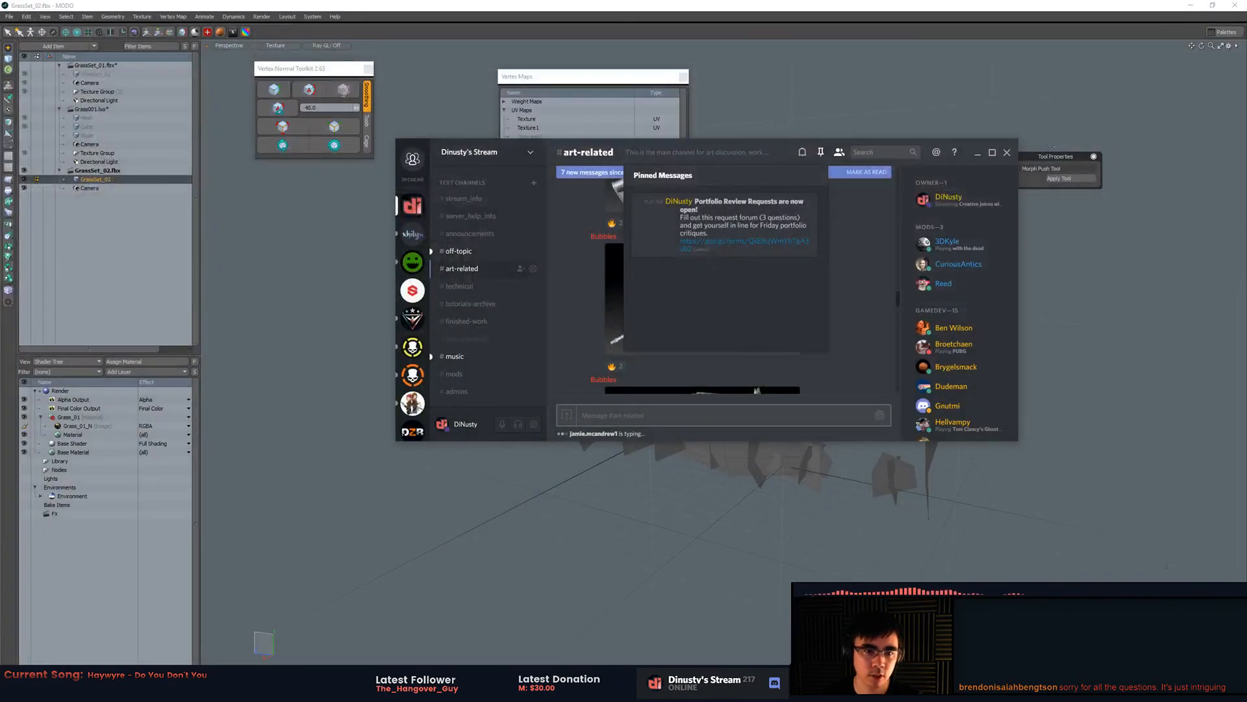
- Dismiss the pinned messages in Discord and post "crits are closing in 2 min" in the art-related channel
{"action": "left_click", "coordinate": [849, 251]}
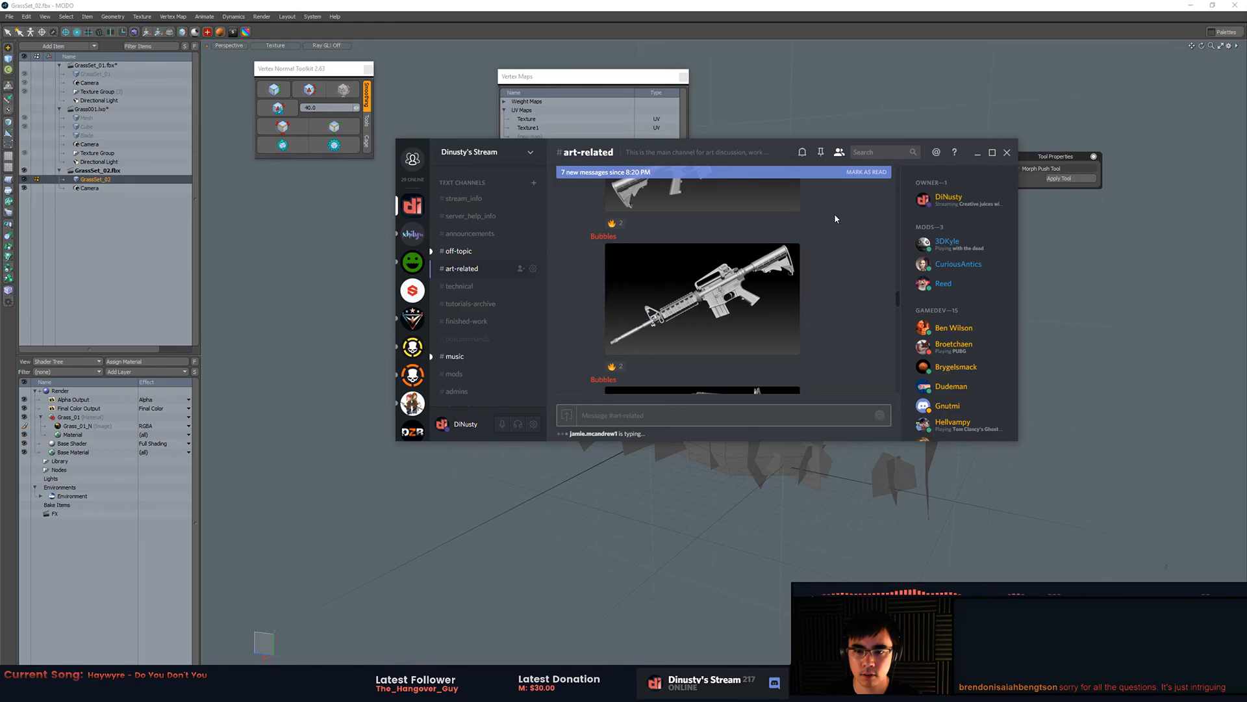
{"action": "scroll", "coordinate": [835, 219], "scroll_direction": "down", "scroll_amount": 5}
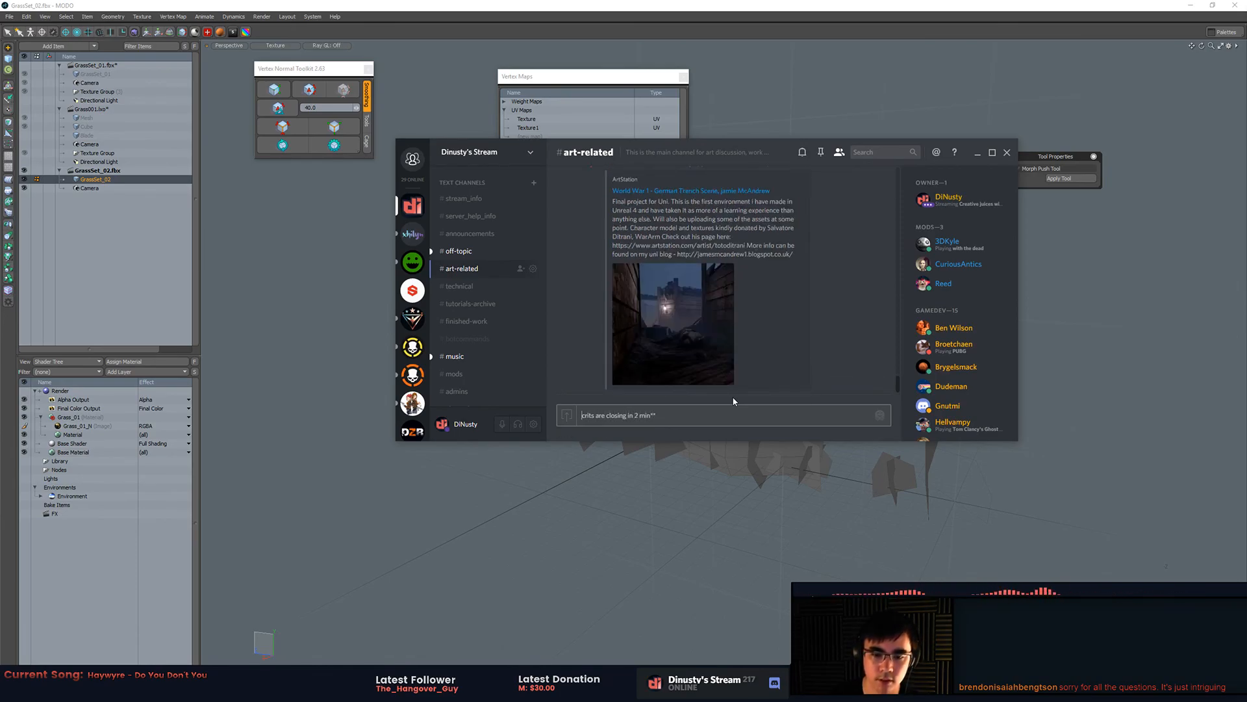
{"action": "key", "text": "Return"}
- Look through the latest crit submissions in the art-related channel
{"action": "scroll", "coordinate": [721, 380], "scroll_direction": "up", "scroll_amount": 3}
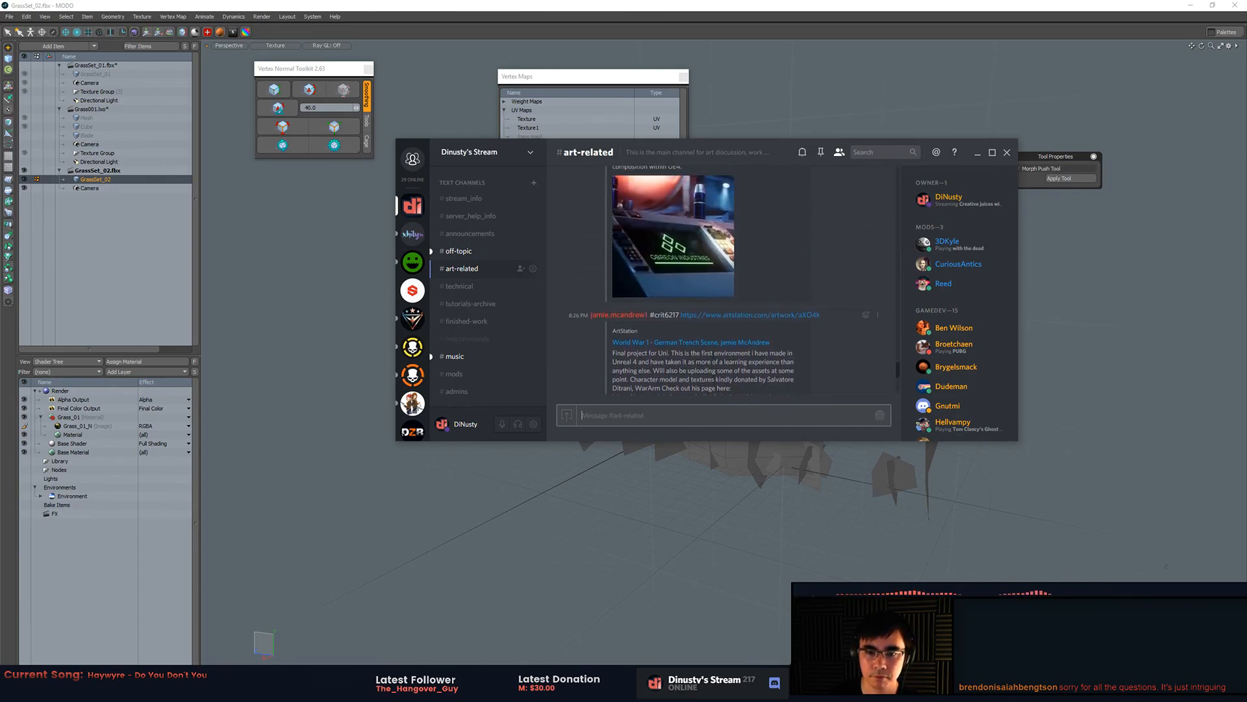
{"action": "scroll", "coordinate": [712, 359], "scroll_direction": "down", "scroll_amount": 1}
{"action": "scroll", "coordinate": [712, 359], "scroll_direction": "up", "scroll_amount": 1}
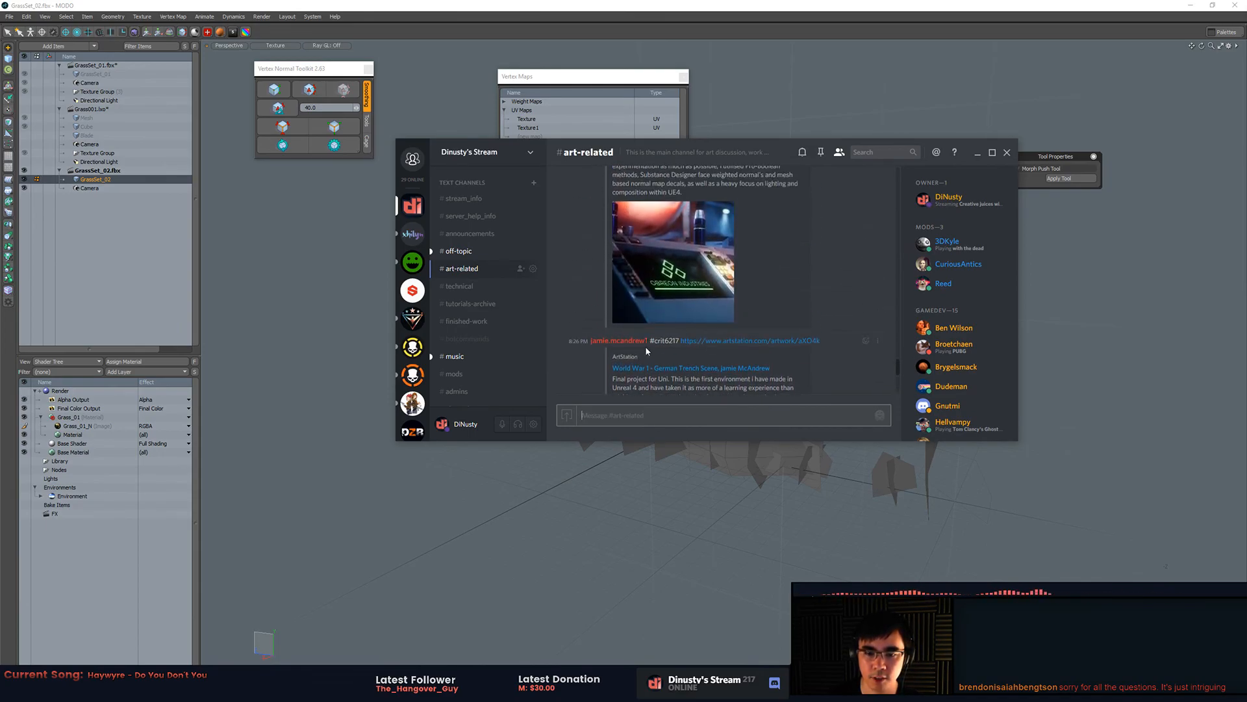
{"action": "scroll", "coordinate": [819, 294], "scroll_direction": "up", "scroll_amount": 3}
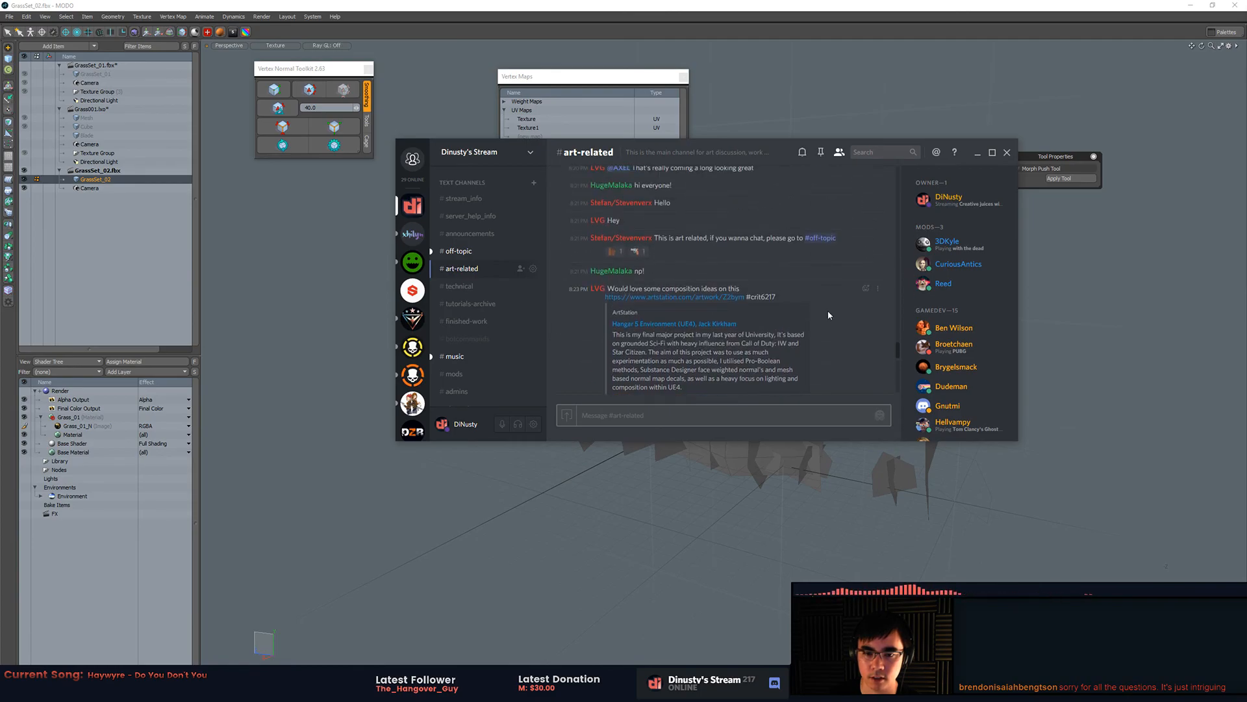
{"action": "scroll", "coordinate": [821, 273], "scroll_direction": "down", "scroll_amount": 6}
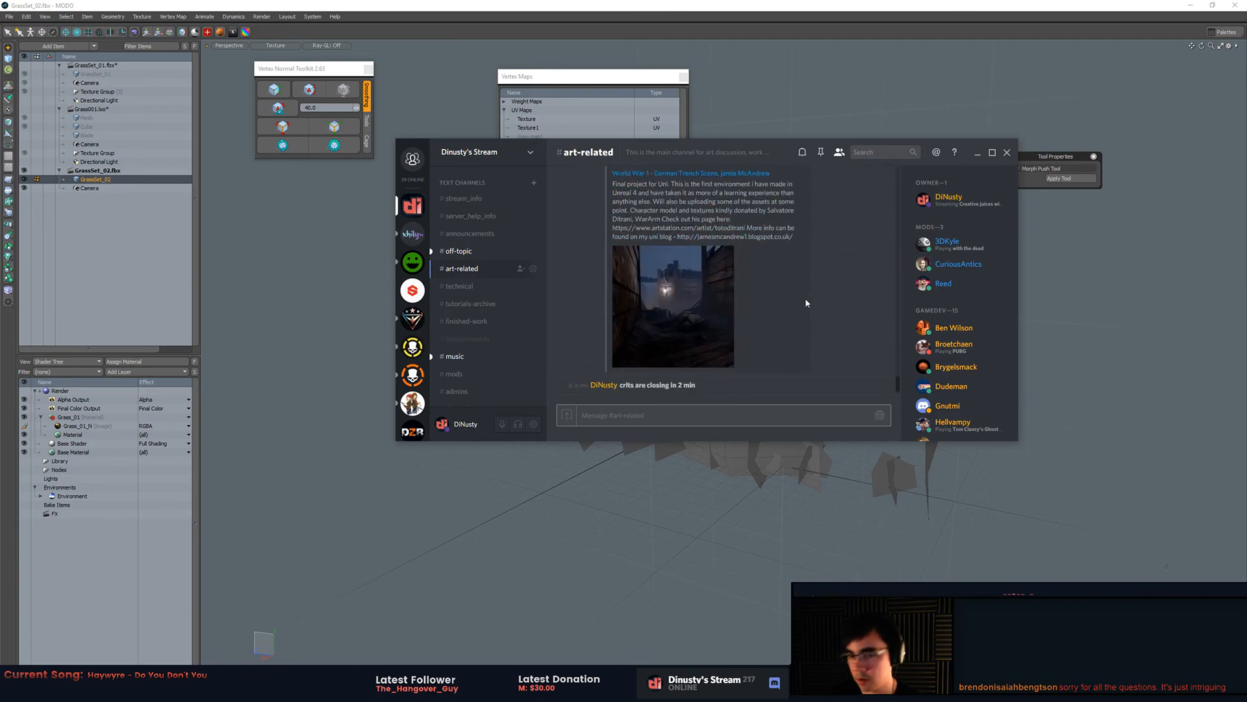
- Switch to MODO and save the modified Grass001 and GrassSet_01 scenes
{"action": "left_click", "coordinate": [1062, 288]}
{"action": "left_click_drag", "start_coordinate": [846, 362], "coordinate": [916, 325], "text": "alt"}
{"action": "left_click", "coordinate": [87, 119]}
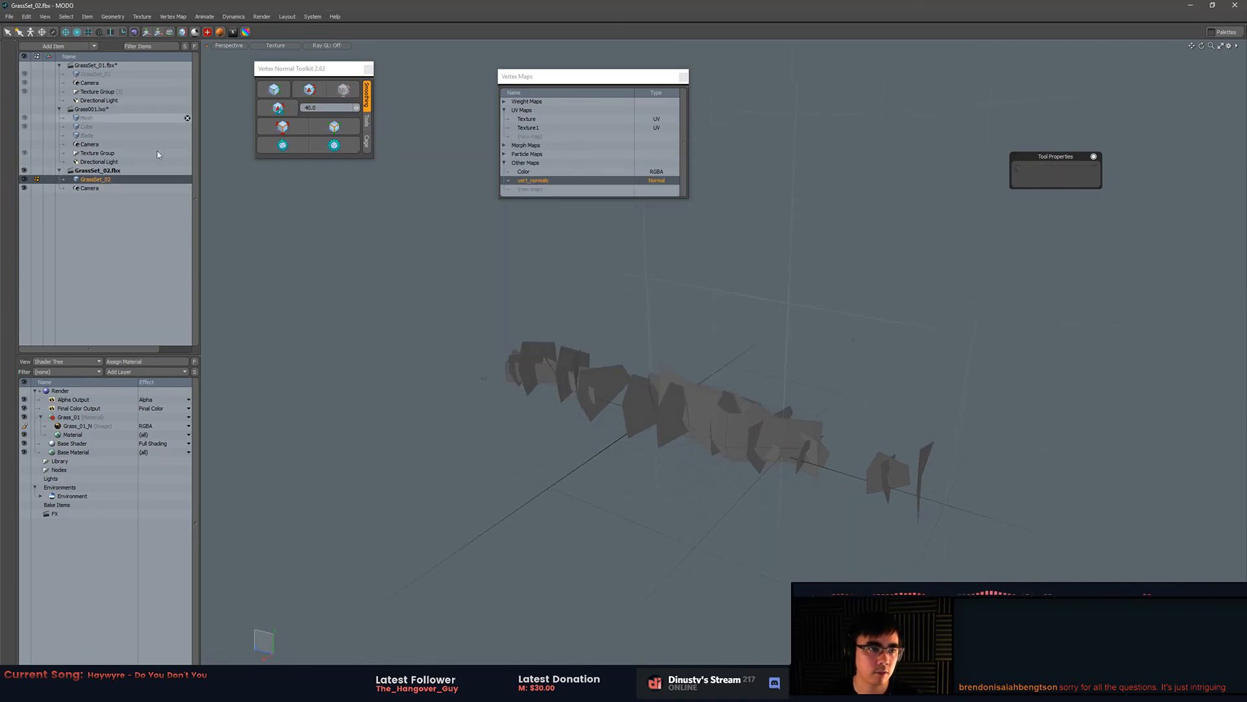
{"action": "left_click", "coordinate": [95, 75]}
{"action": "key", "text": "ctrl+s"}
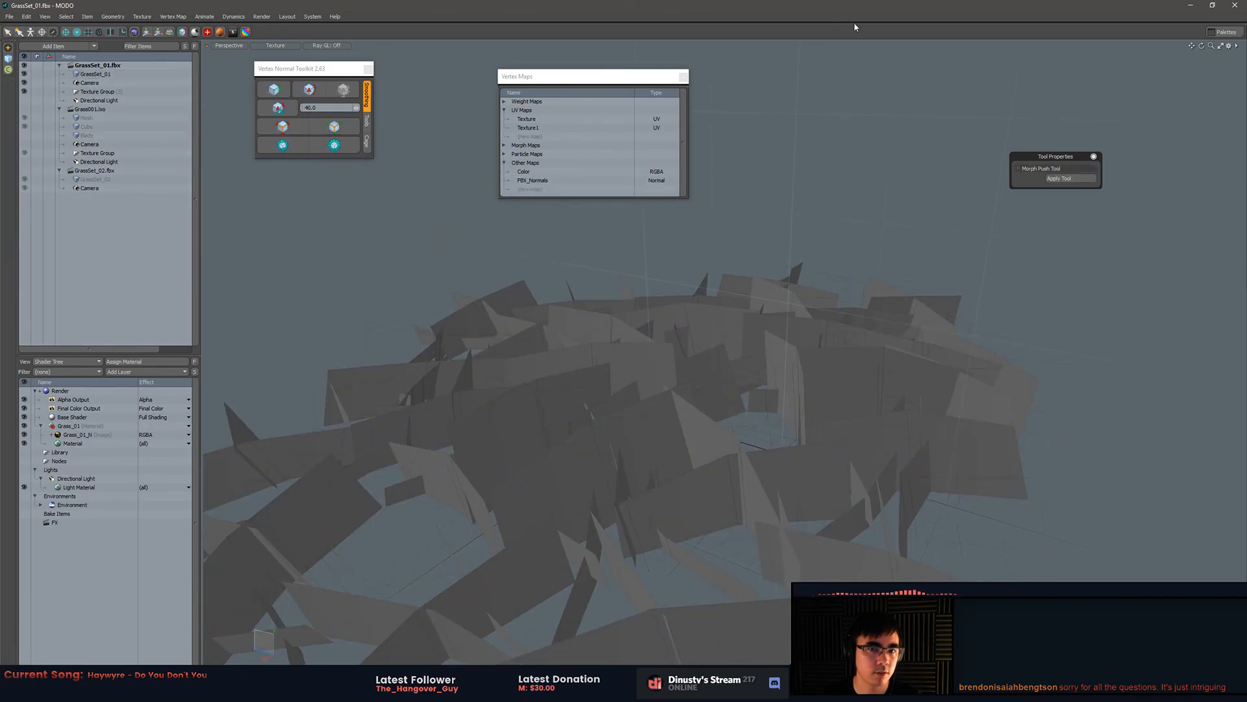
- Close the GrassSet_01, Grass001 and GrassSet_02 scenes one after another in the item list
{"action": "left_click", "coordinate": [1235, 8]}
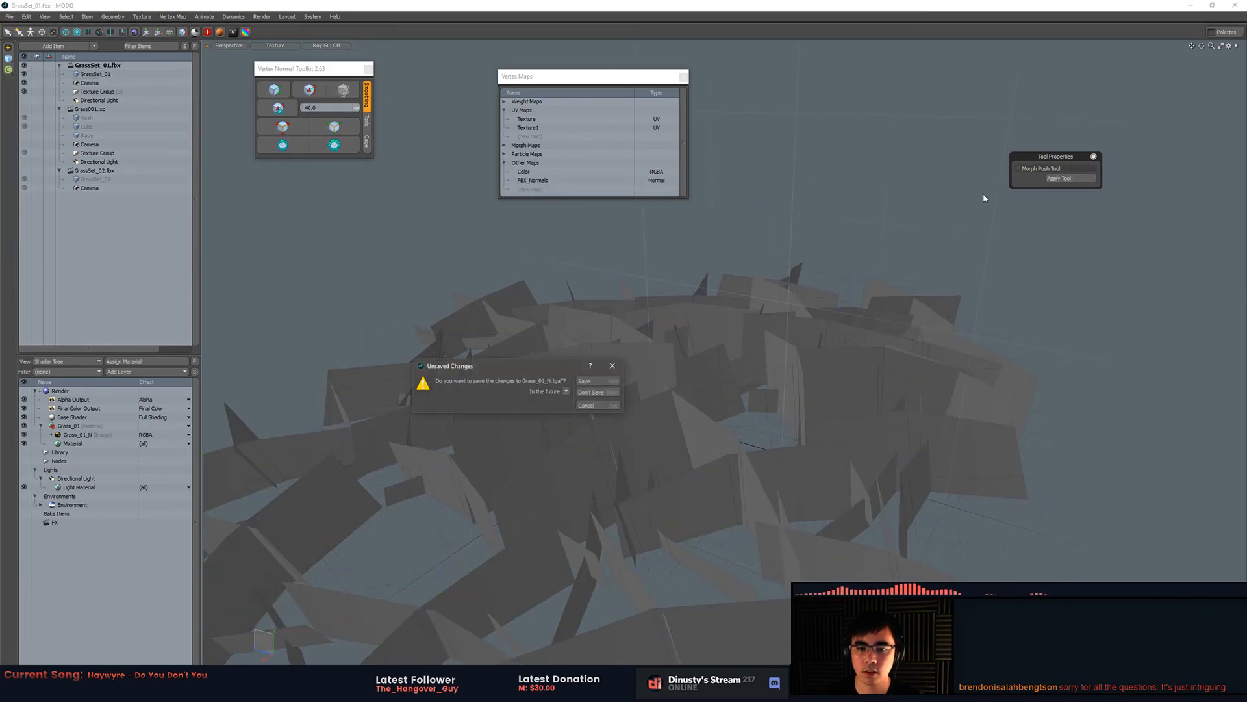
{"action": "left_click", "coordinate": [594, 407]}
{"action": "right_click", "coordinate": [113, 67]}
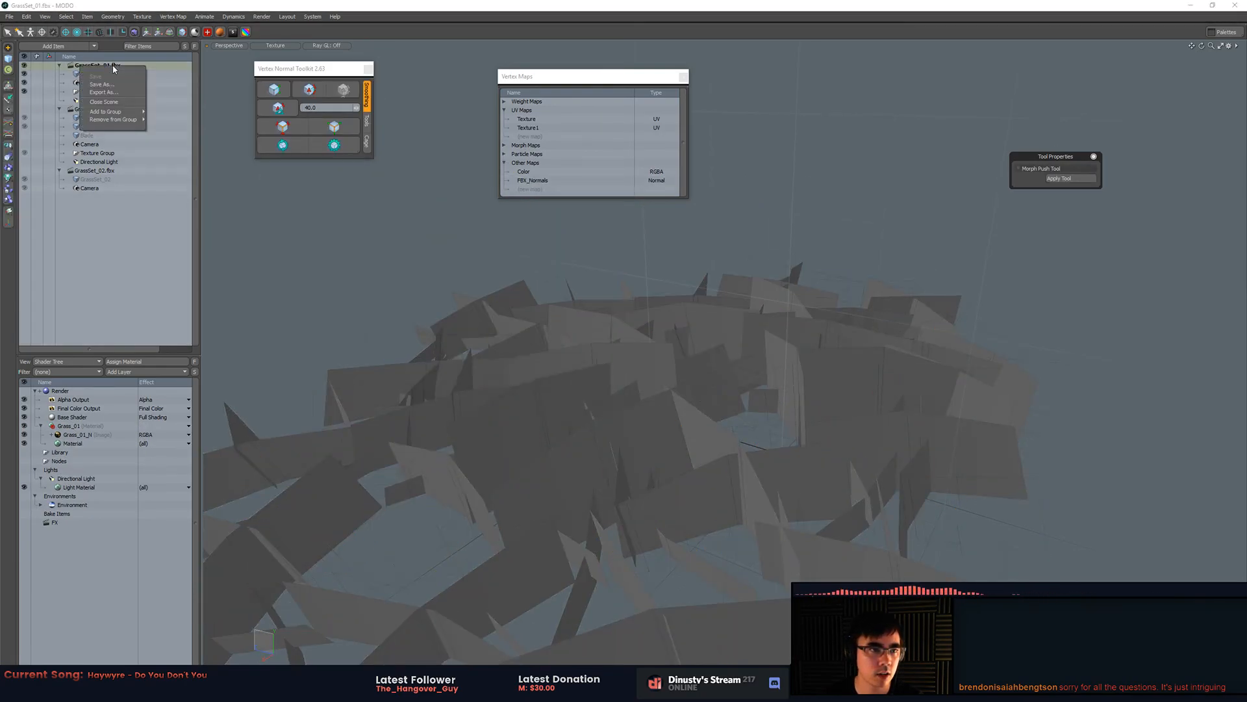
{"action": "left_click", "coordinate": [187, 65]}
{"action": "left_click", "coordinate": [187, 65]}
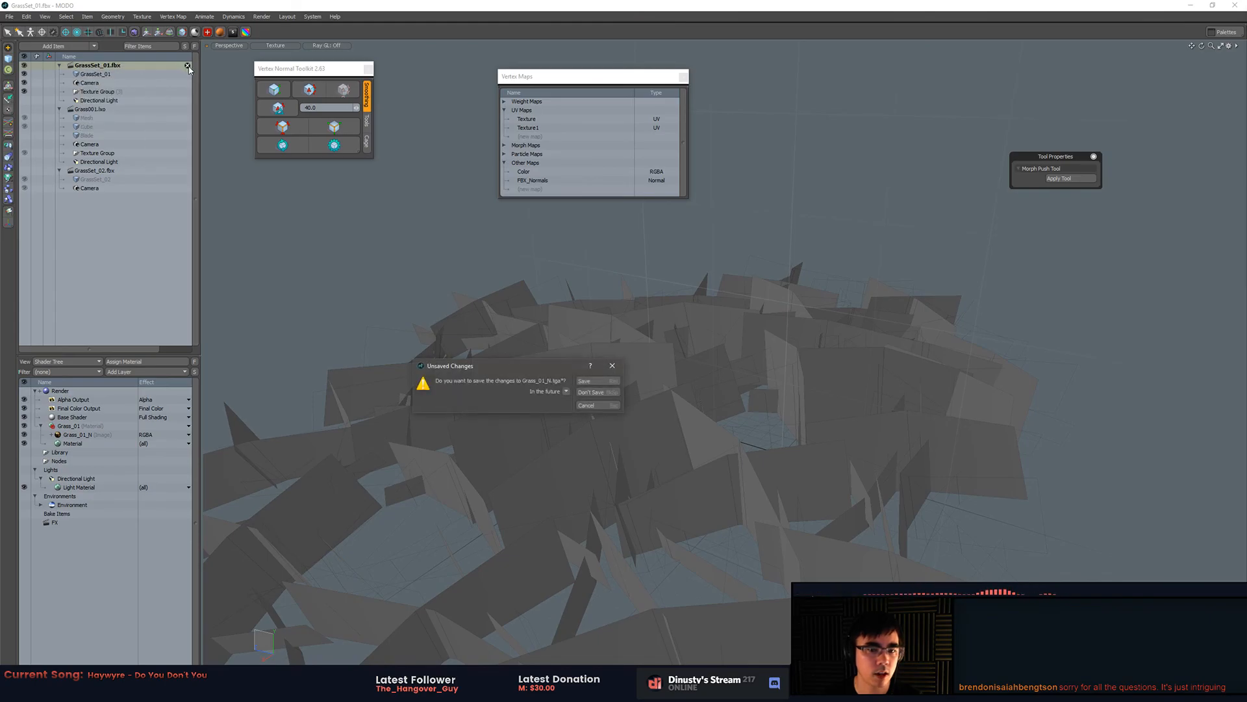
{"action": "key", "text": "BackSpace"}
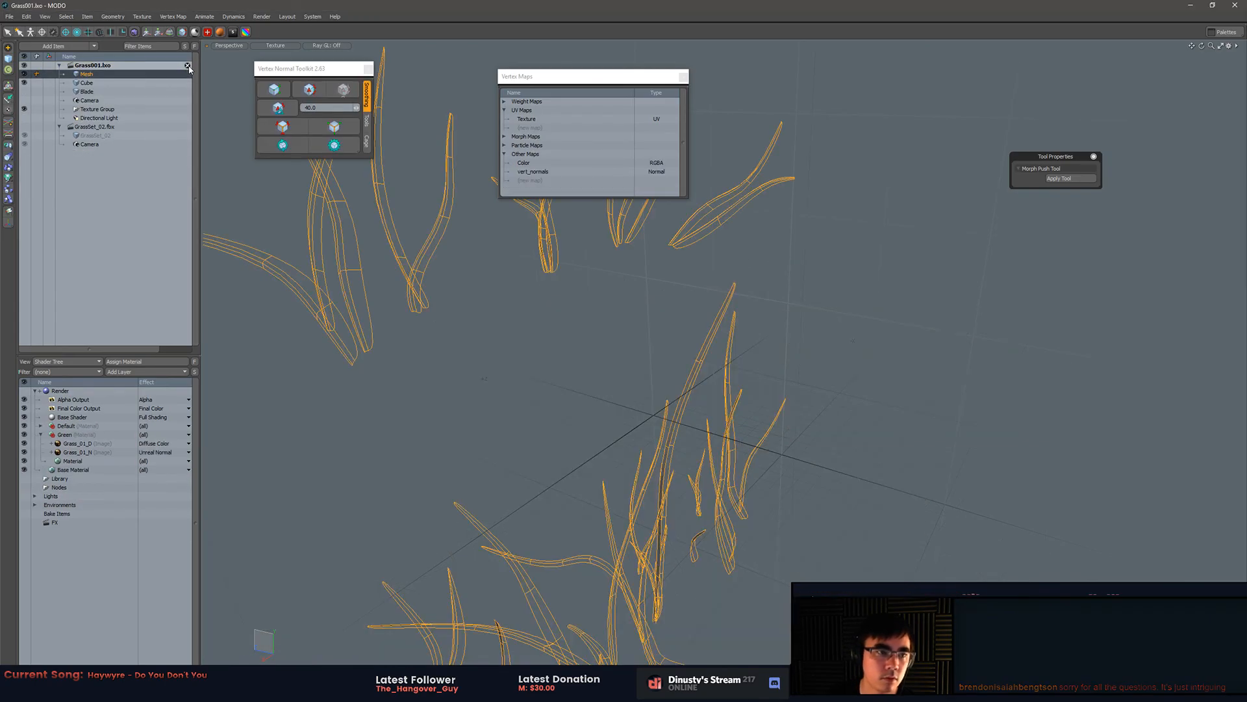
{"action": "left_click", "coordinate": [188, 67]}
{"action": "key", "text": "BackSpace"}
{"action": "left_click", "coordinate": [188, 66]}
{"action": "left_click", "coordinate": [188, 66]}
{"action": "key", "text": "BackSpace"}
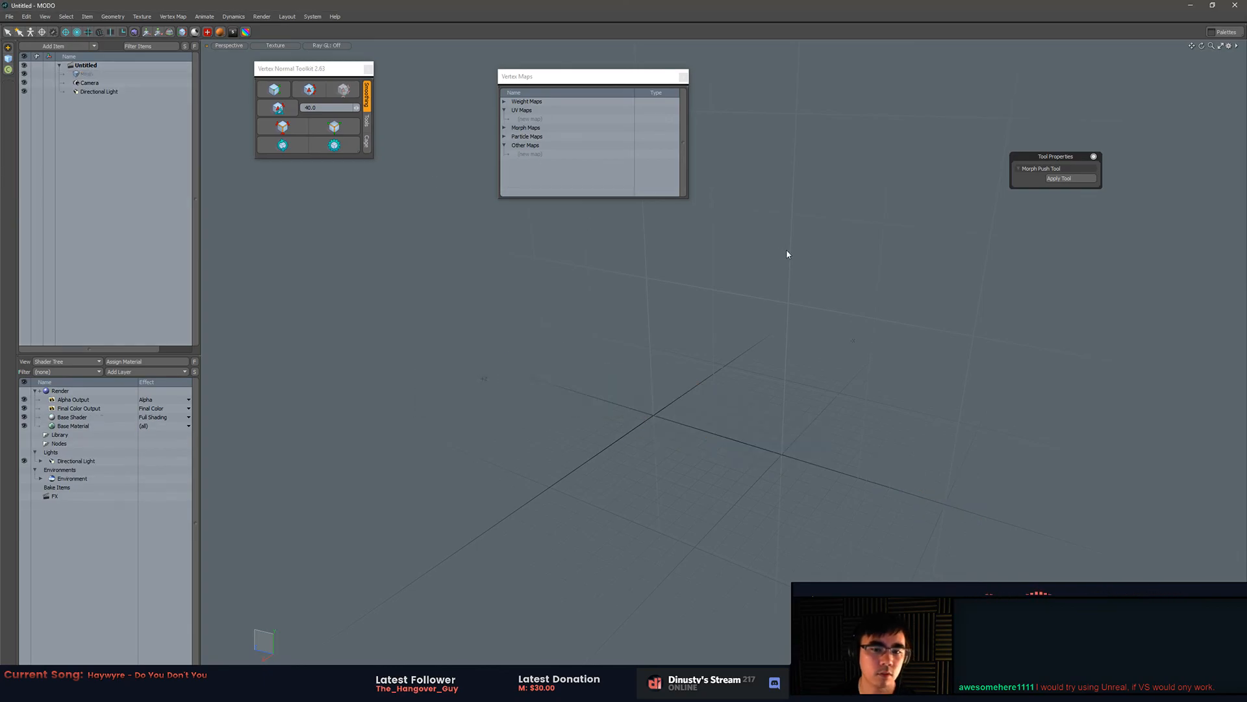
- Close the floating Vertex Maps, Tool Properties and Vertex Normal Toolkit windows
{"action": "left_click", "coordinate": [667, 75]}
{"action": "left_click", "coordinate": [687, 77]}
{"action": "left_click_drag", "start_coordinate": [305, 69], "coordinate": [267, 68]}
{"action": "left_click", "coordinate": [1094, 158]}
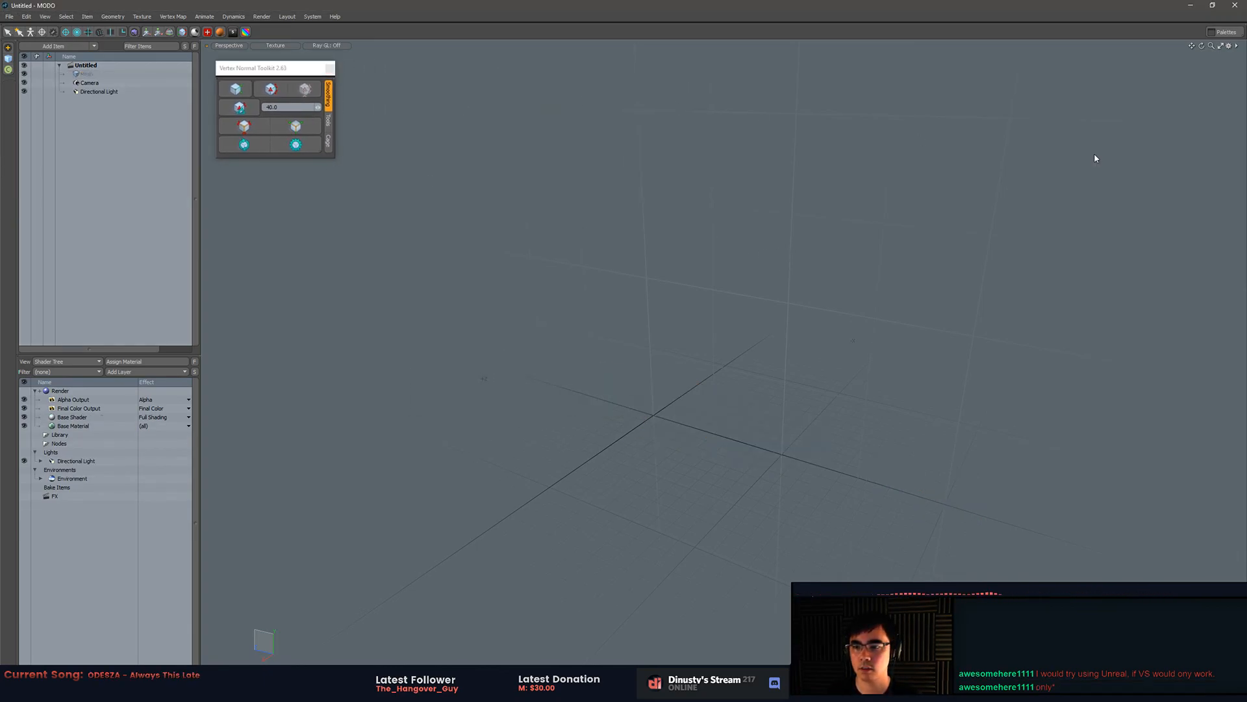
{"action": "left_click", "coordinate": [329, 68]}
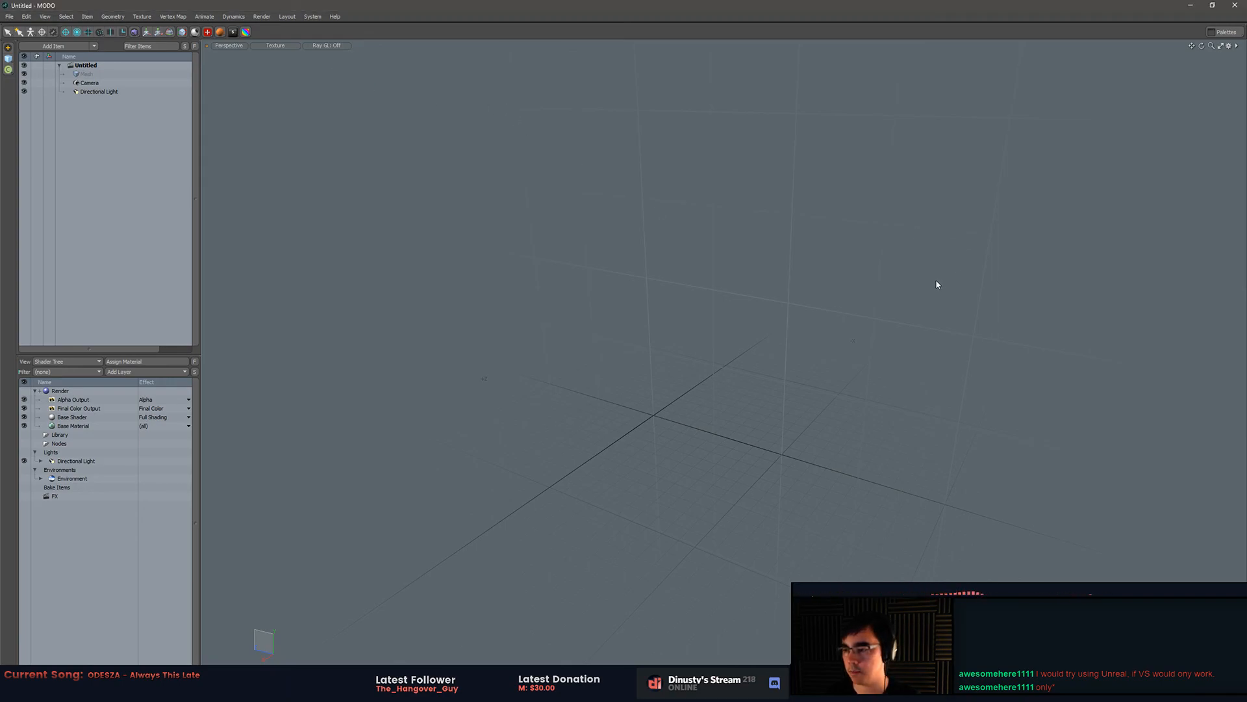